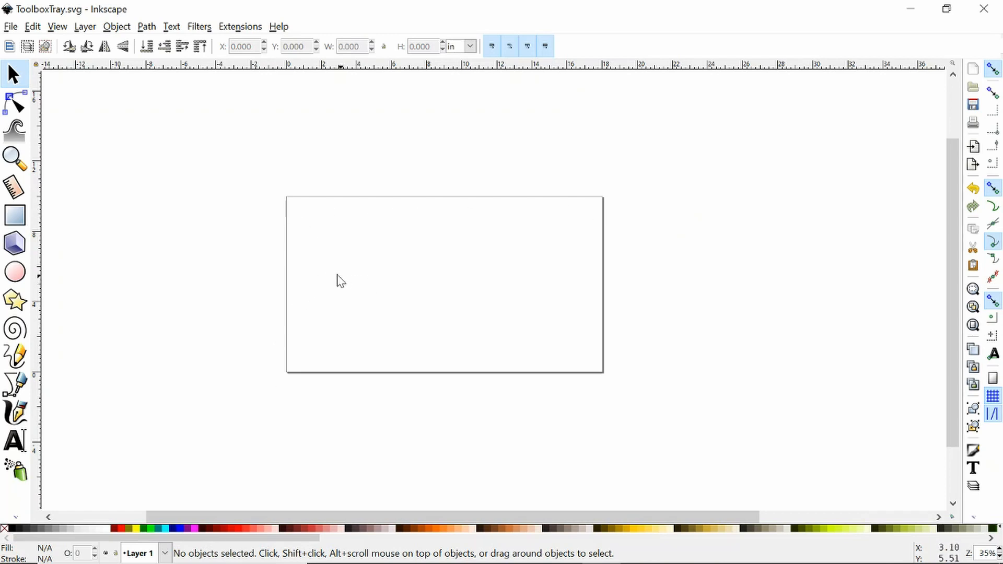
# Draw a rectangle, size it to 14.375 in wide by 6.75 in high, and place it near the page's upper-left corner.
pyautogui.click(16, 222)
pyautogui.moveTo(323, 219); pyautogui.dragTo(465, 275)
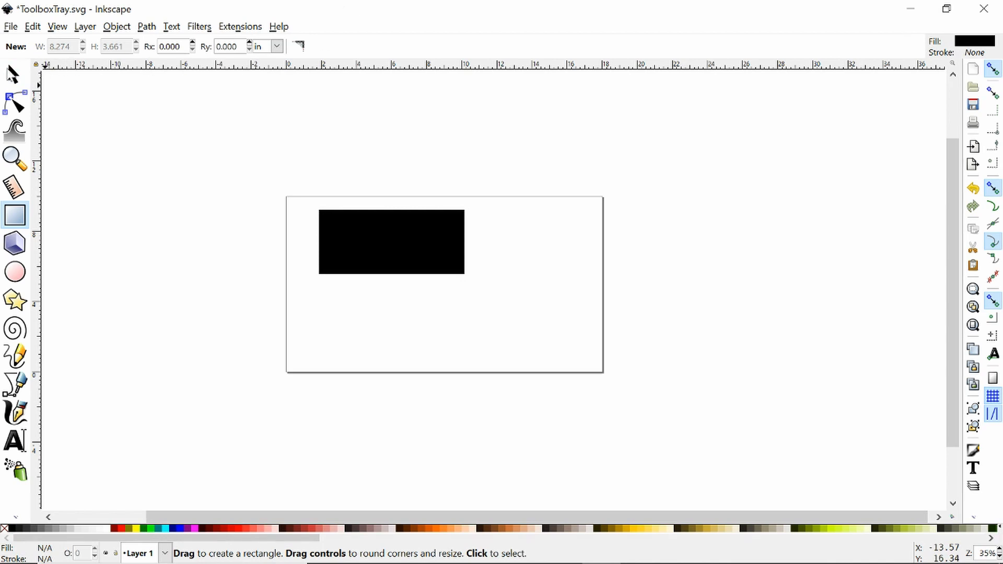
pyautogui.click(13, 75)
pyautogui.click(353, 233)
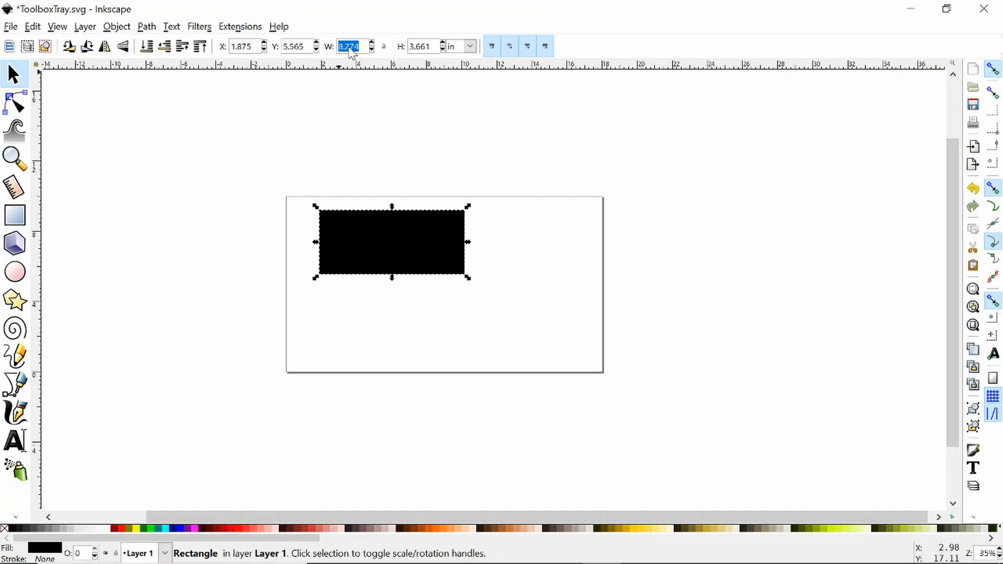
pyautogui.write('14.375')
pyautogui.press('Tab')
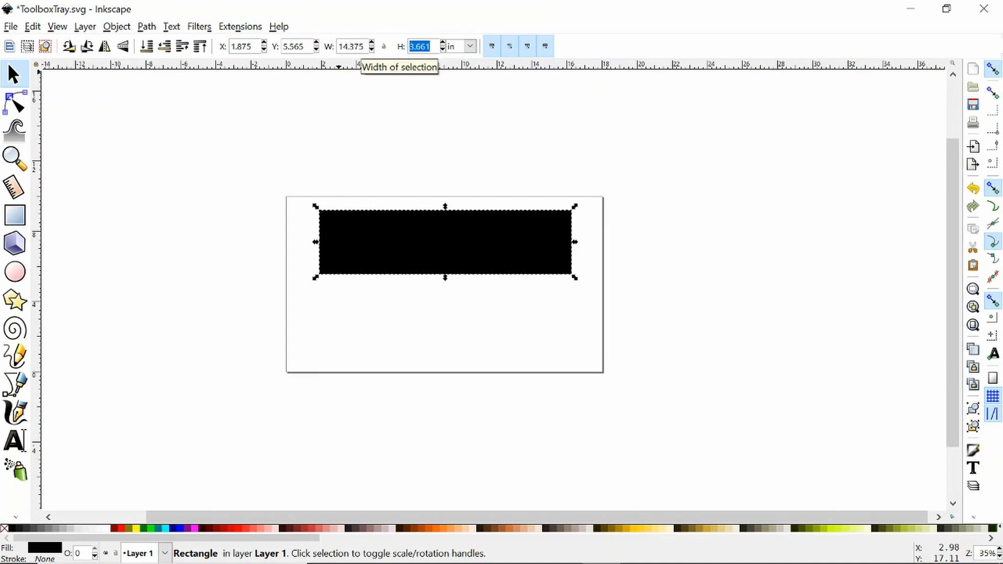
pyautogui.write('6')
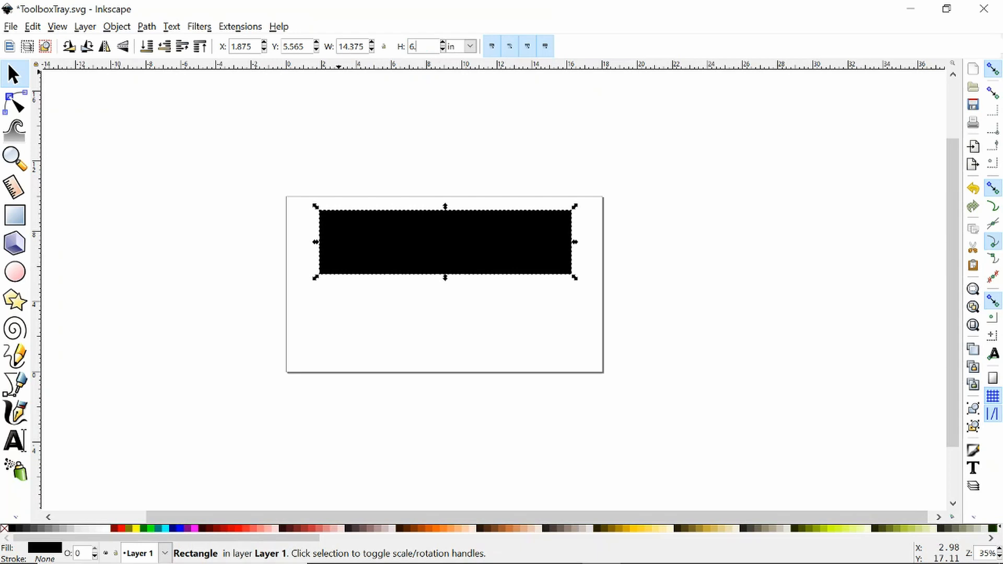
pyautogui.write('.75')
pyautogui.press('Return')
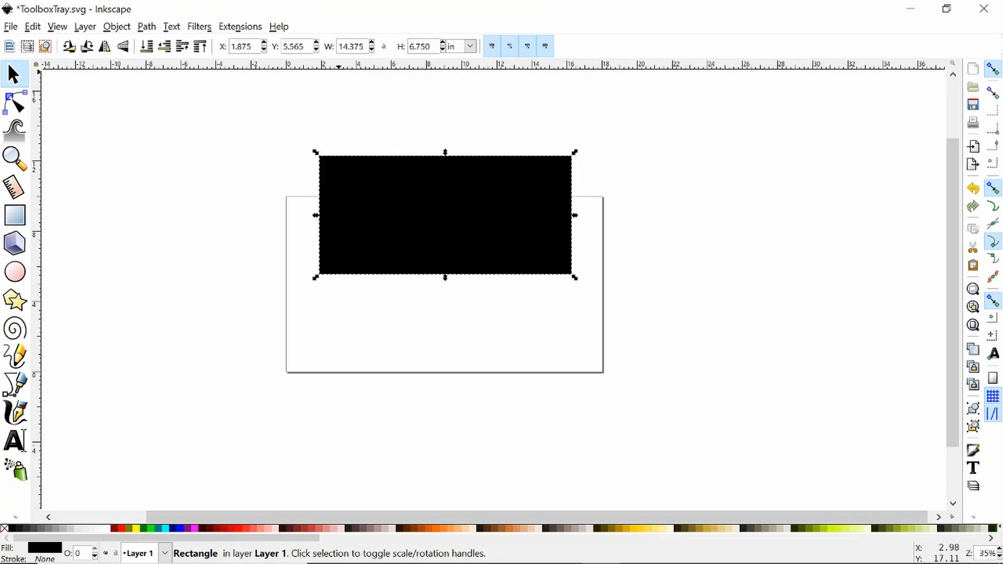
pyautogui.moveTo(384, 195); pyautogui.dragTo(358, 253)
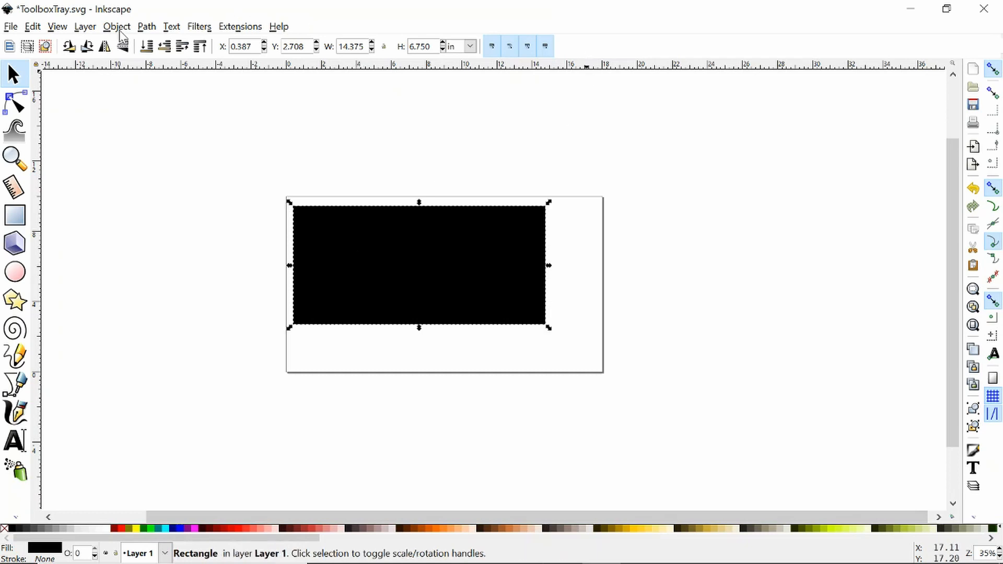
# Make the rectangle's black fill semi-transparent by setting its alpha to 35.
pyautogui.click(146, 29)
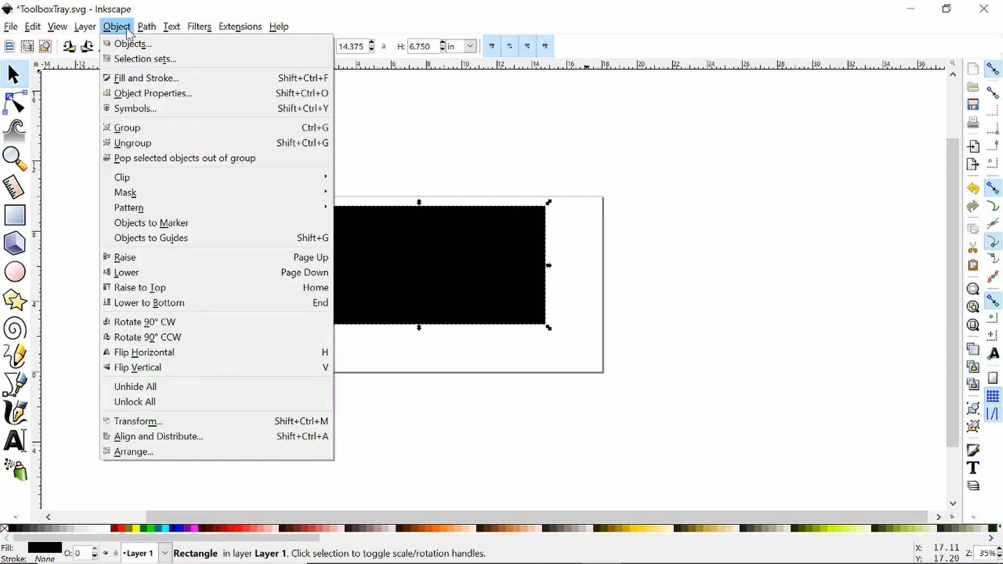
pyautogui.click(131, 78)
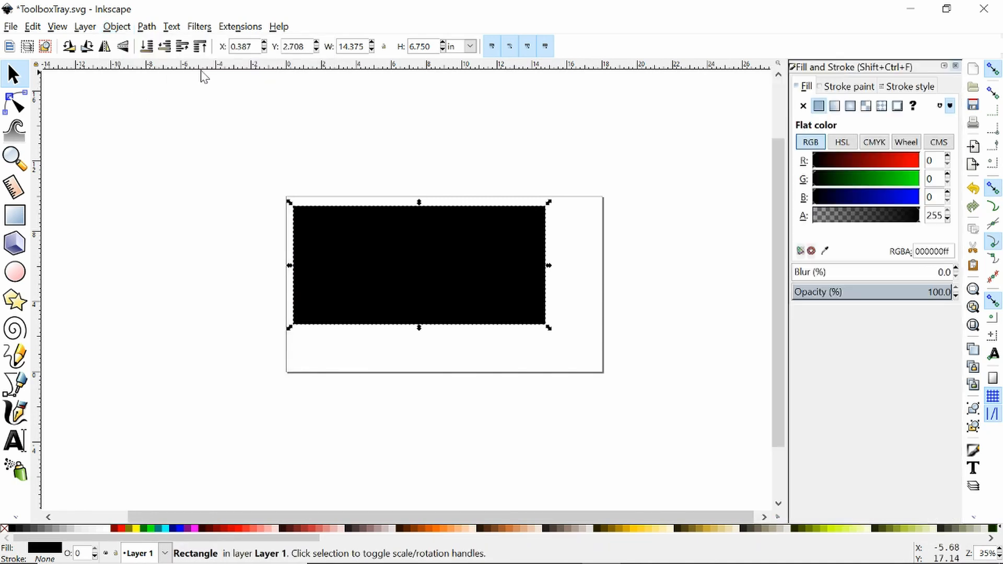
pyautogui.click(841, 221)
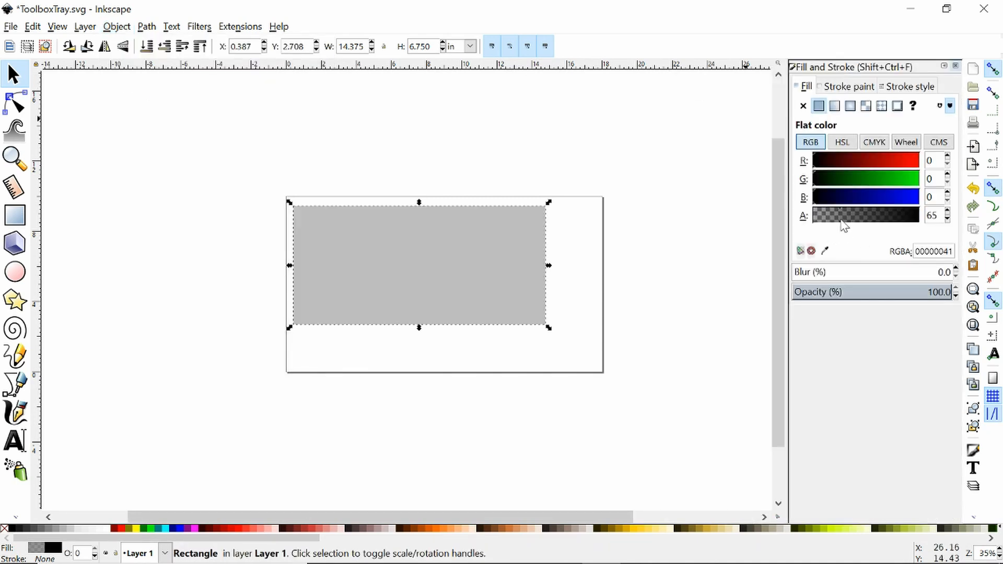
pyautogui.click(829, 220)
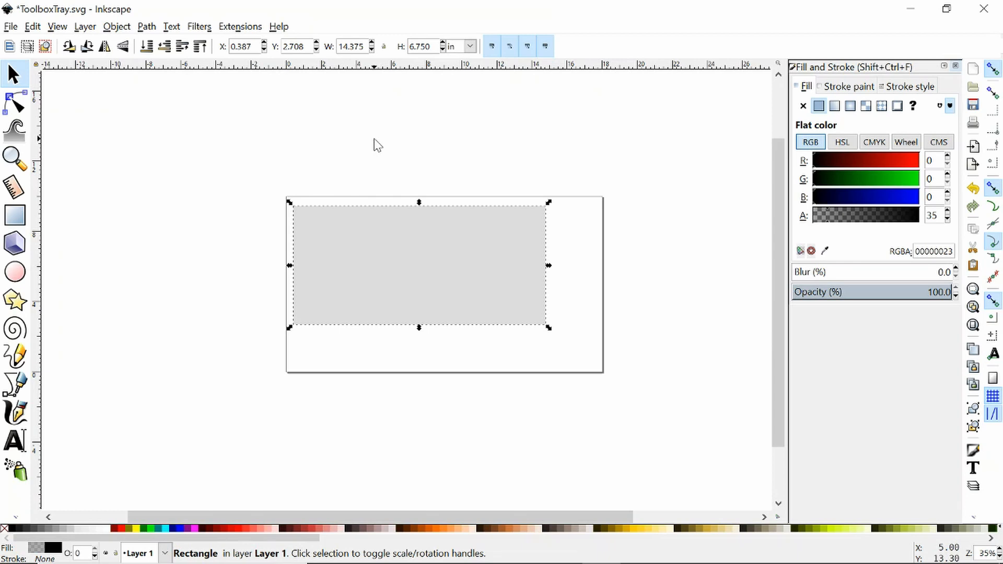
# Place a 2 in high duplicate of the rectangle just below the page, aligned with the original, and save the document.
pyautogui.hotkey('ctrl', 'd')
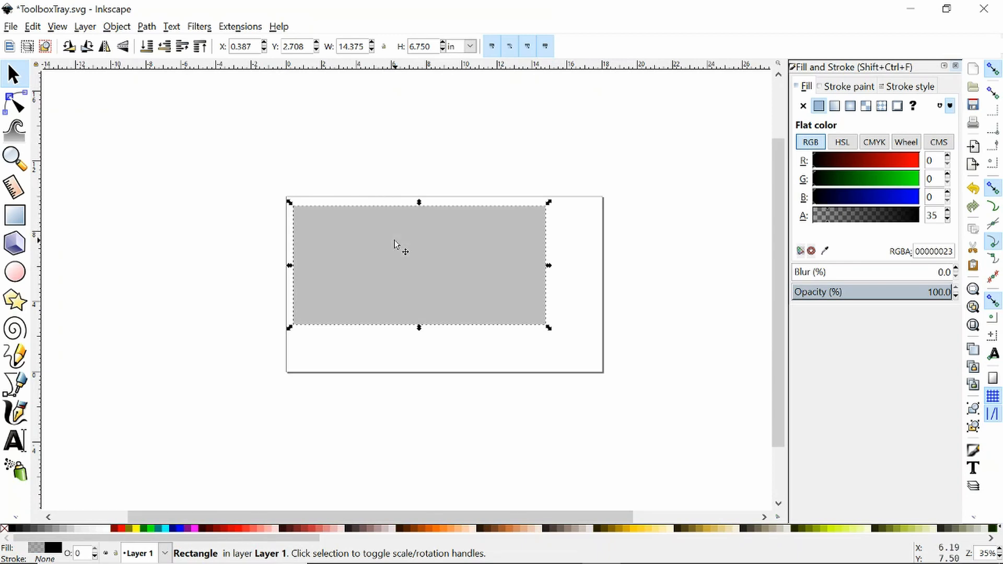
pyautogui.moveTo(399, 246); pyautogui.dragTo(398, 393)
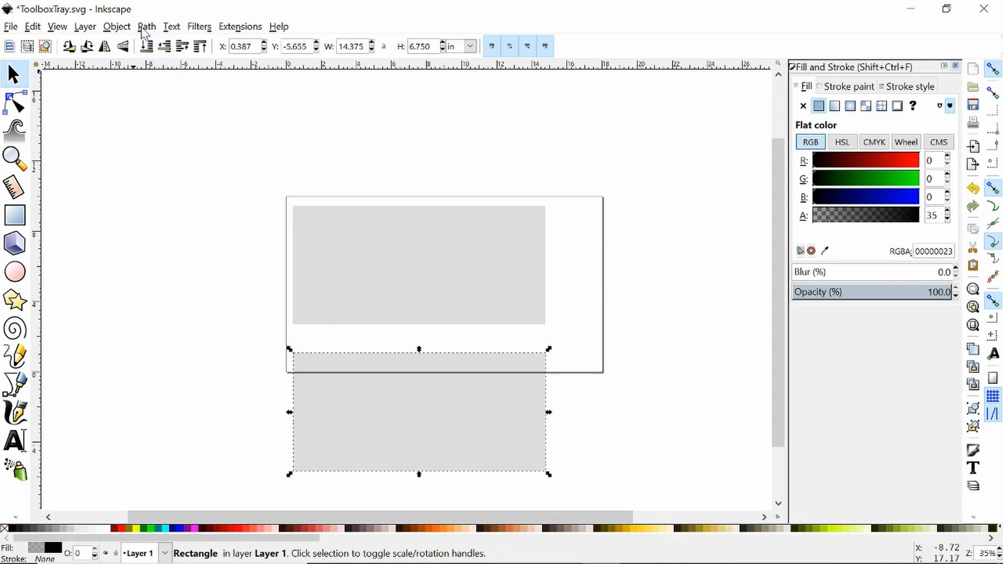
pyautogui.tripleClick(426, 46)
pyautogui.write('2')
pyautogui.press('Return')
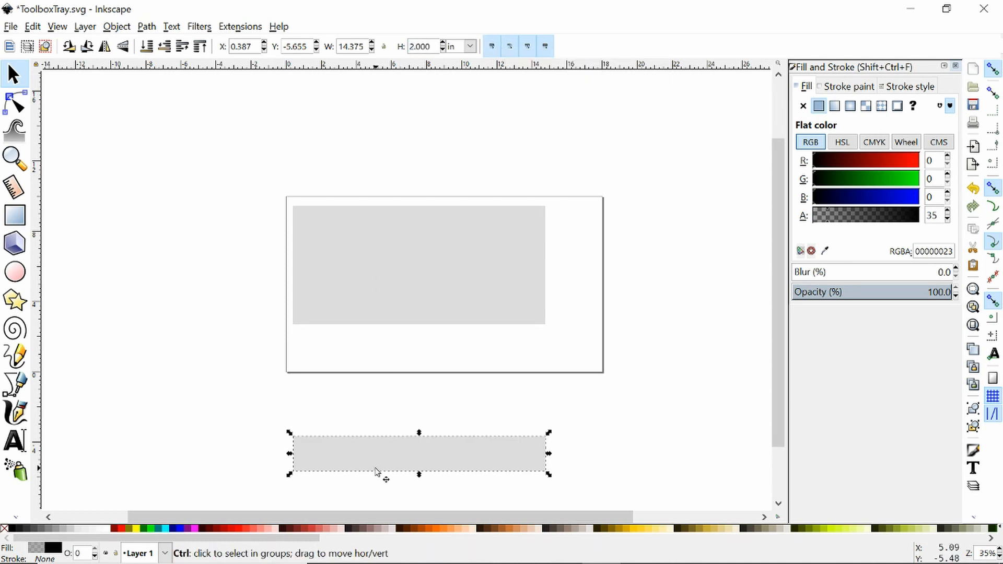
pyautogui.moveTo(379, 472); pyautogui.dragTo(365, 403)
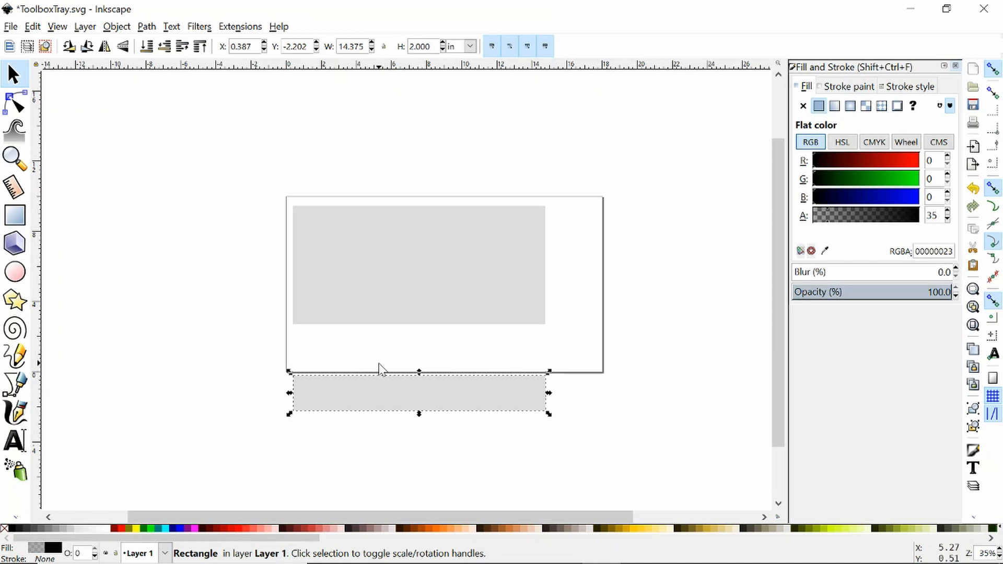
pyautogui.hotkey('ctrl', 's')
# Duplicate the large rectangle to its right and set the copy's width to 1.5 in.
pyautogui.click(502, 264)
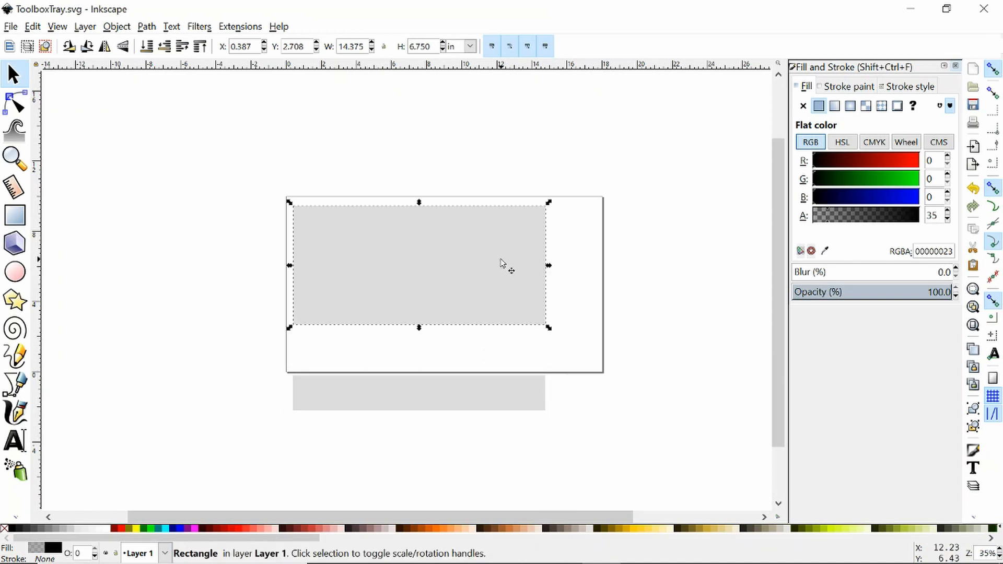
pyautogui.hotkey('ctrl', 'd')
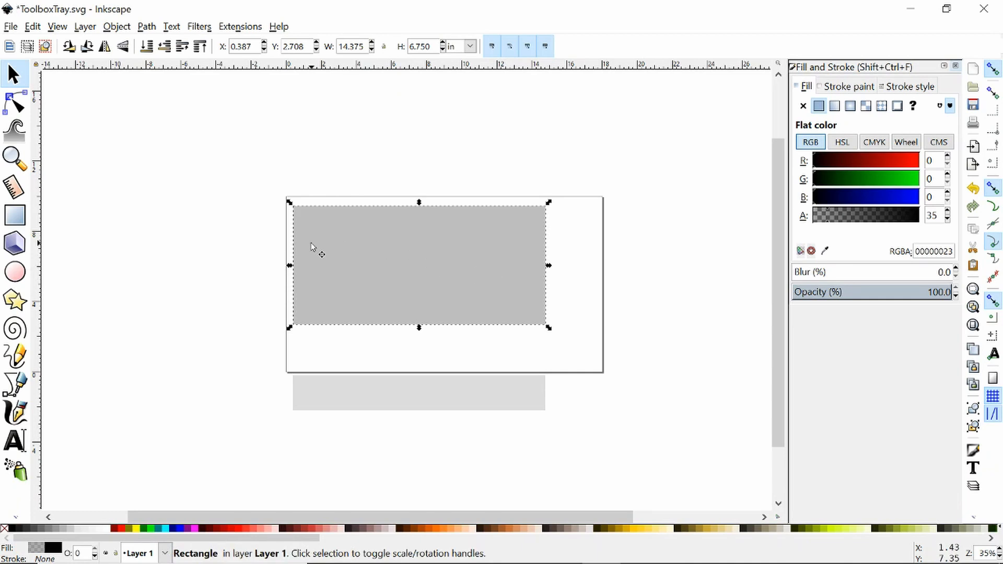
pyautogui.moveTo(336, 251); pyautogui.dragTo(646, 257)
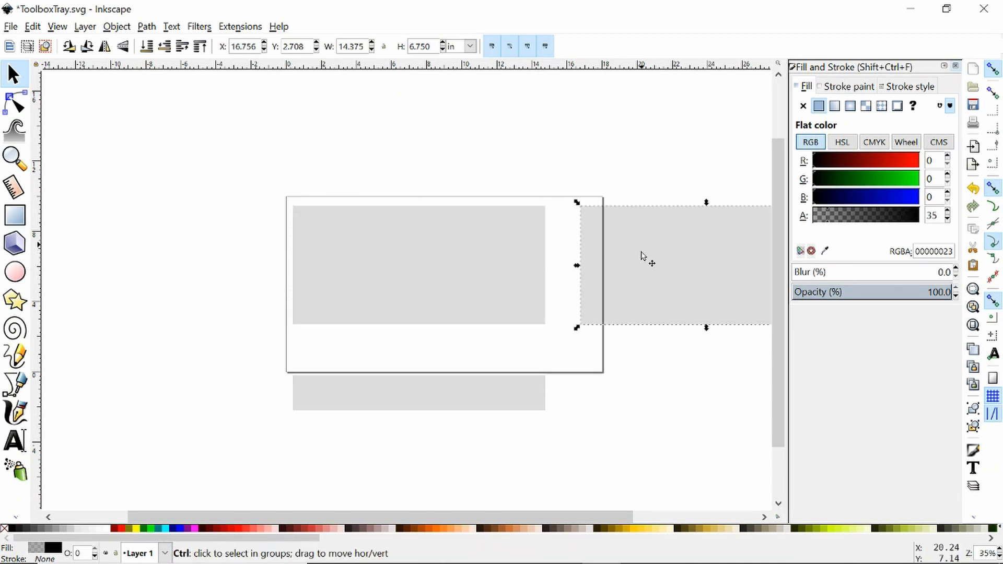
pyautogui.hscroll(10, 596, 379)
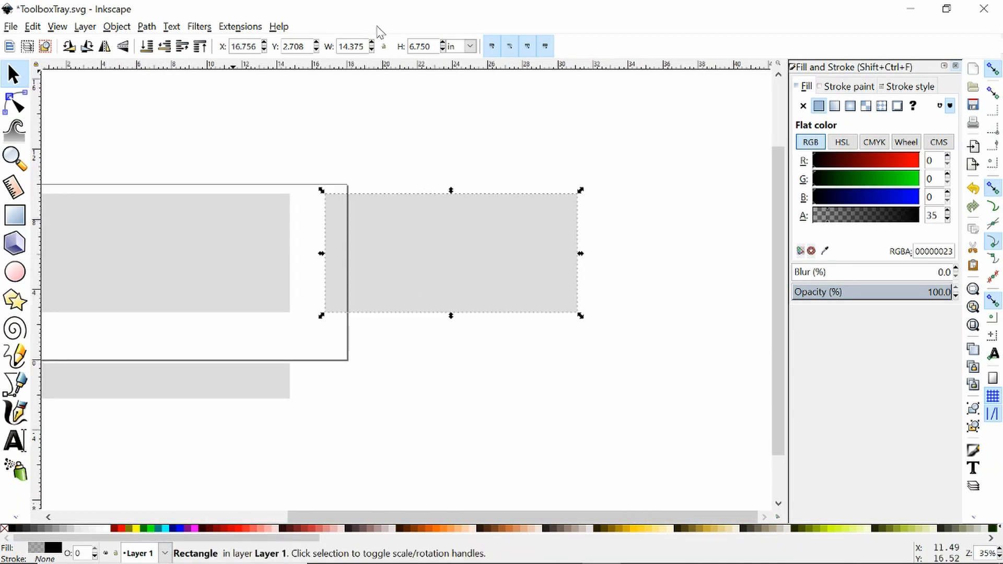
pyautogui.doubleClick(342, 47)
pyautogui.tripleClick(357, 47)
pyautogui.write('14.375')
pyautogui.press('Return')
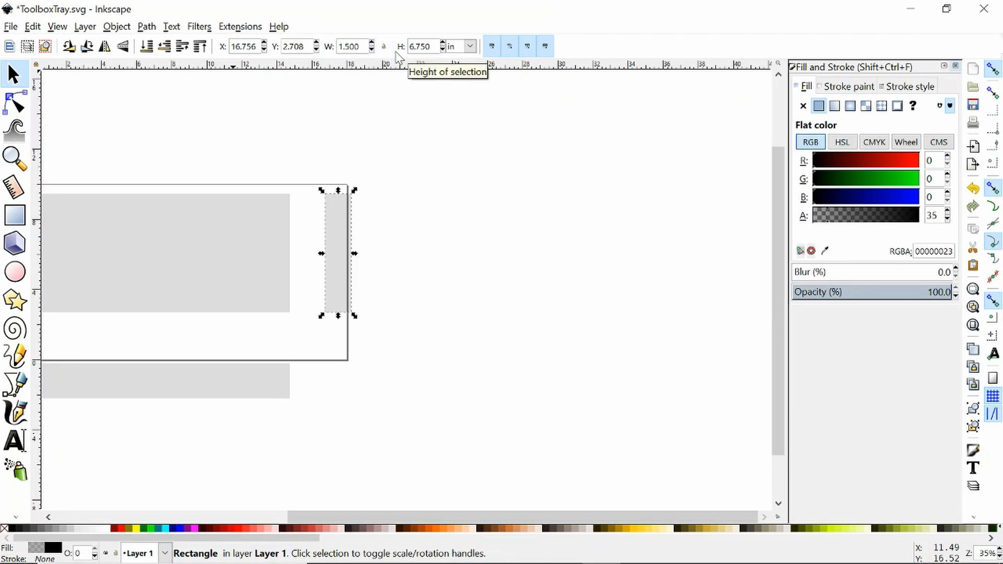
# Set the height of the rectangle below the page to 1.5 in and save the document.
pyautogui.click(236, 394)
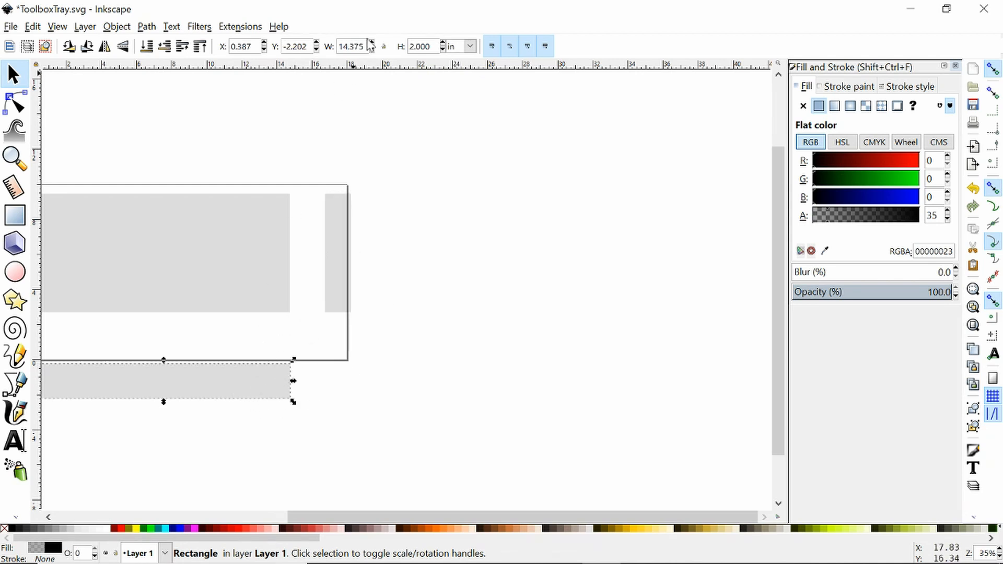
pyautogui.write('1.5')
pyautogui.press('Return')
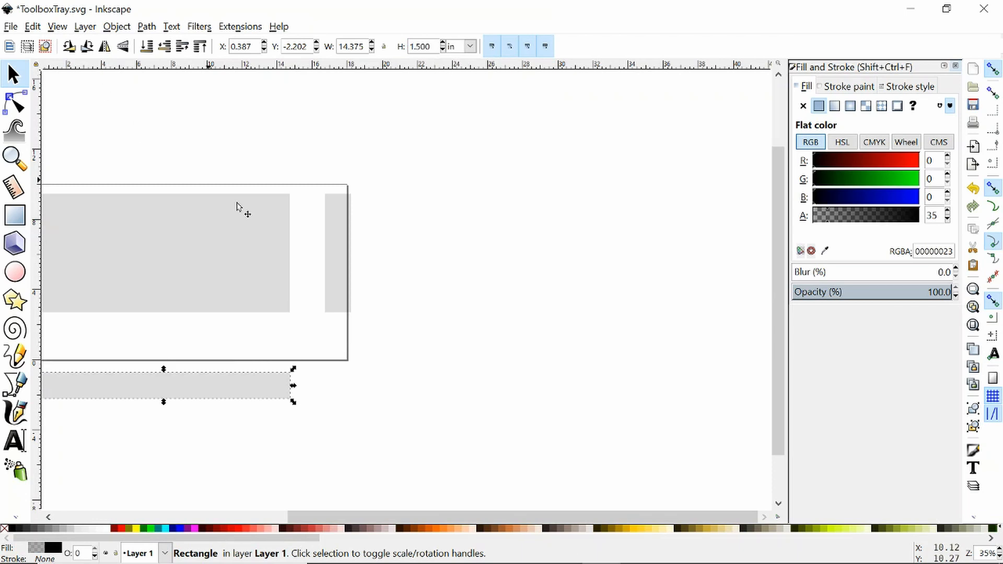
pyautogui.click(437, 235)
pyautogui.moveTo(437, 235); pyautogui.dragTo(557, 228)
pyautogui.scroll(2, 421, 280)
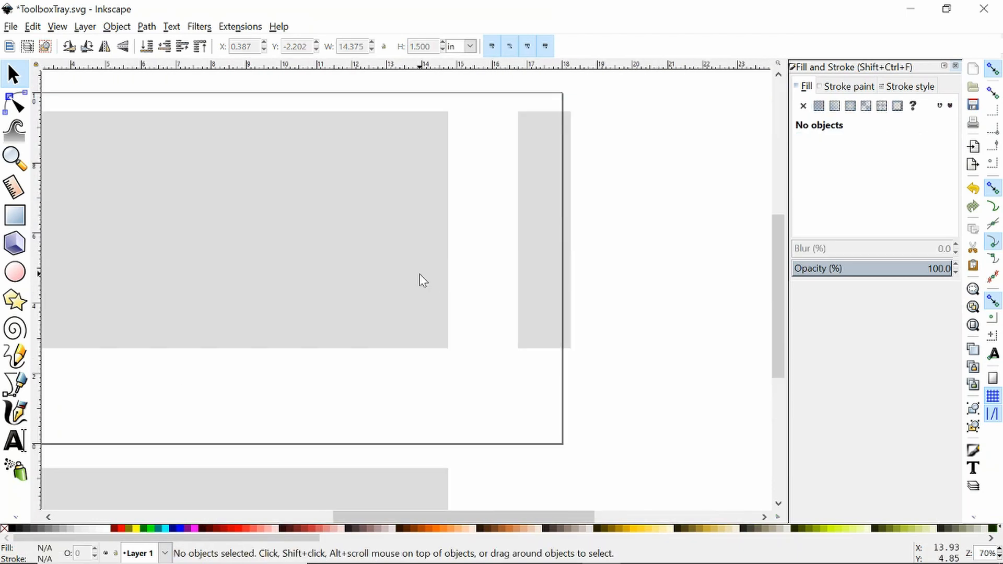
pyautogui.scroll(-1, 421, 281)
pyautogui.moveTo(372, 364); pyautogui.dragTo(417, 364)
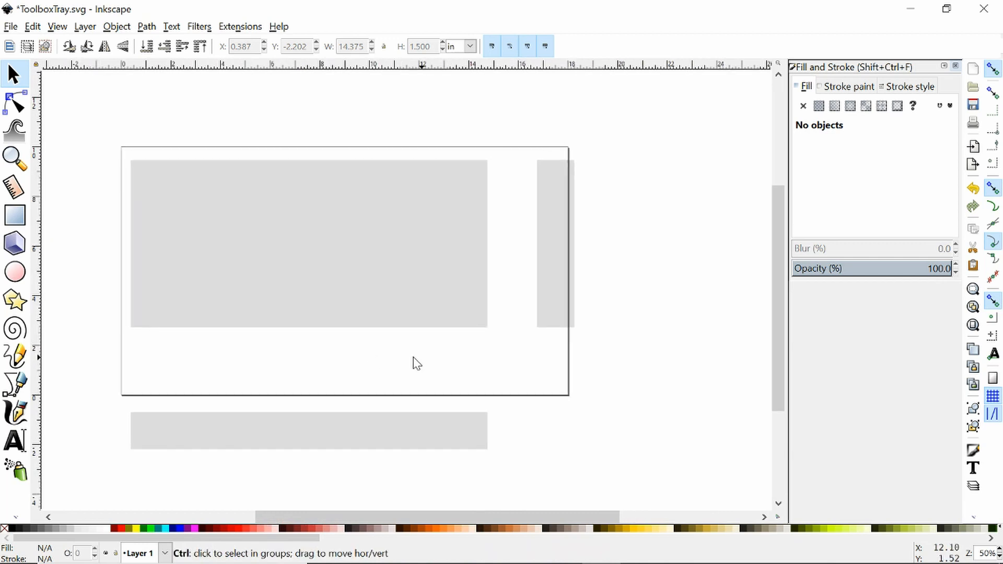
pyautogui.scroll(1, 324, 347)
pyautogui.scroll(-1, 325, 347)
pyautogui.hotkey('ctrl', 's')
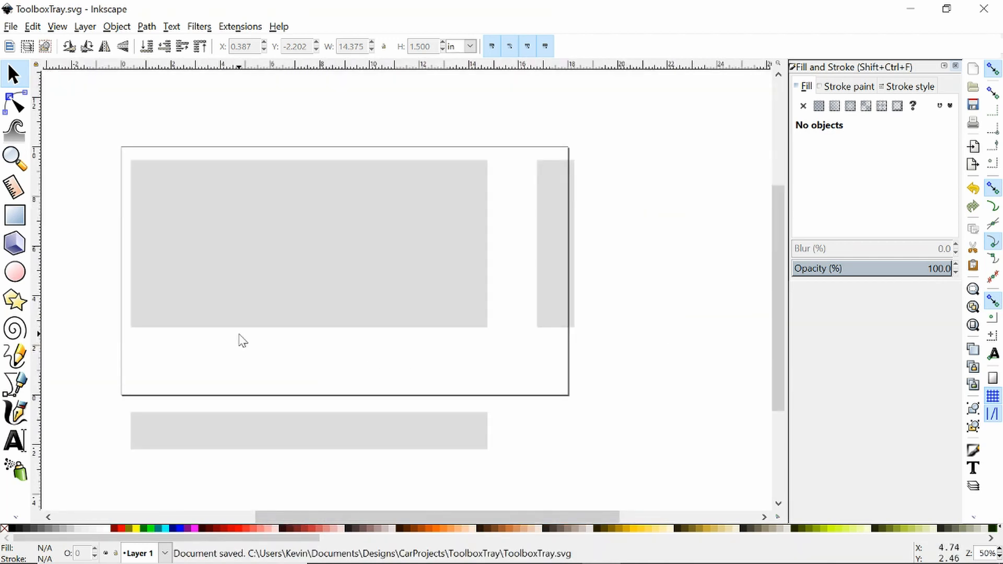
# Duplicate the rectangle below the page in place and set the copy's height to 0.209 in.
pyautogui.moveTo(313, 358); pyautogui.dragTo(312, 266)
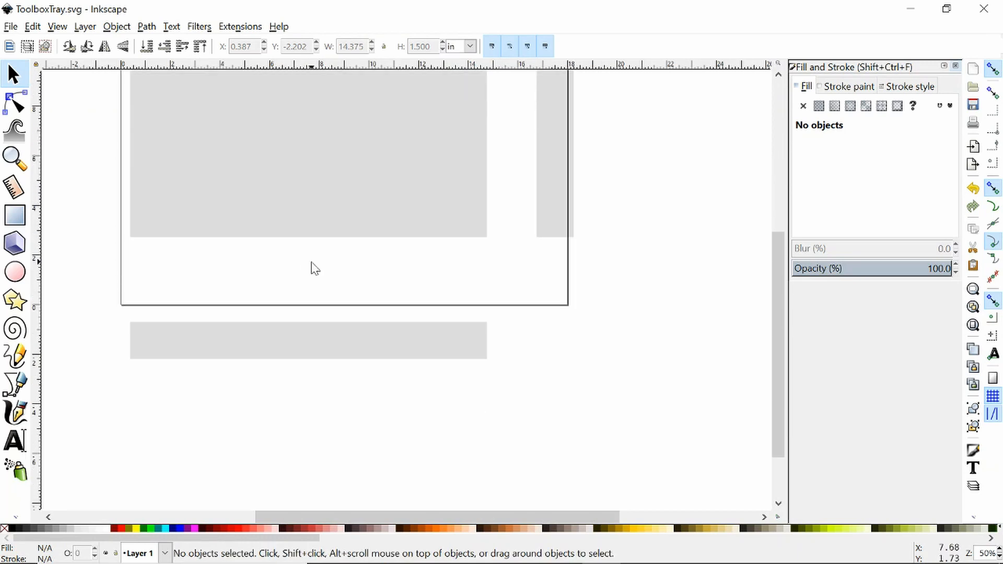
pyautogui.click(324, 352)
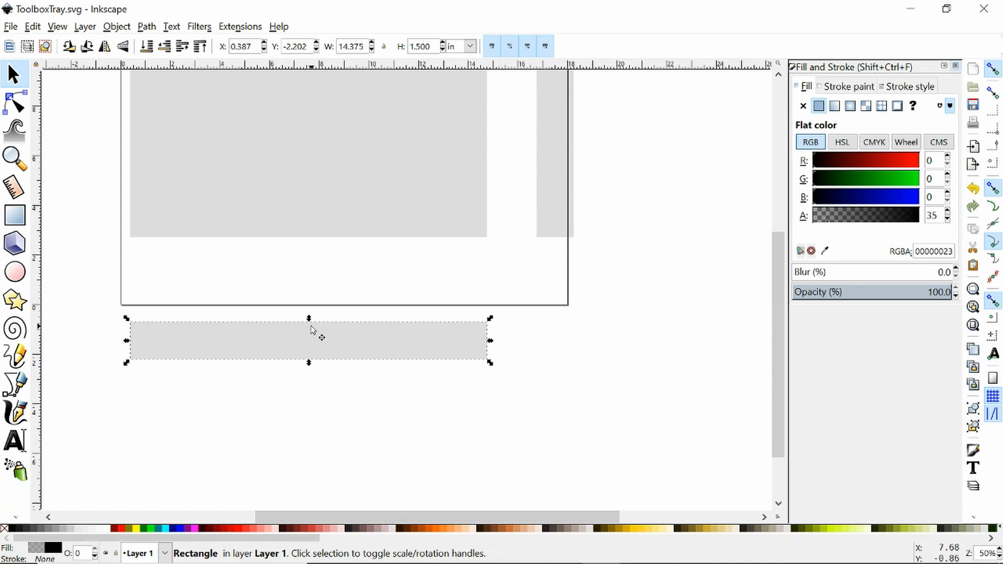
pyautogui.hotkey('ctrl', 'd')
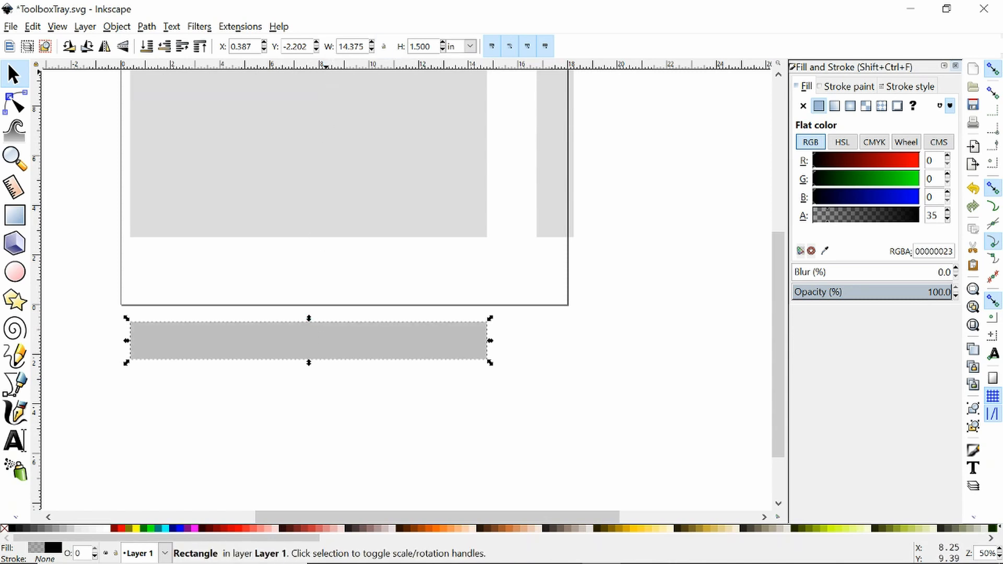
pyautogui.moveTo(432, 47); pyautogui.dragTo(414, 47)
pyautogui.write('.209')
pyautogui.press('Return')
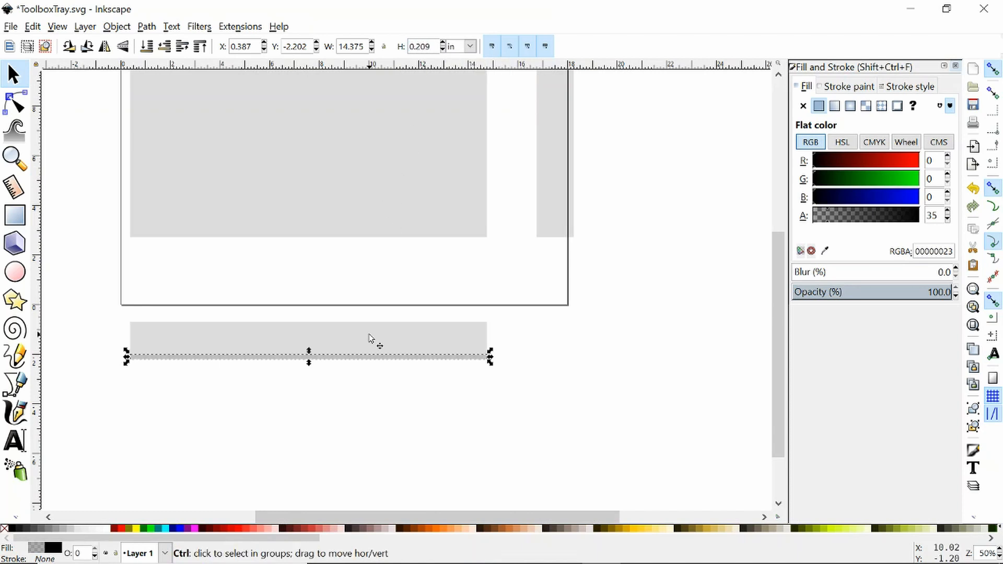
# Duplicate the 0.209 in strip in place and set the new copy's height to 0.0625 in.
pyautogui.scroll(1, 368, 338)
pyautogui.scroll(2, 369, 338)
pyautogui.scroll(-2, 537, 385)
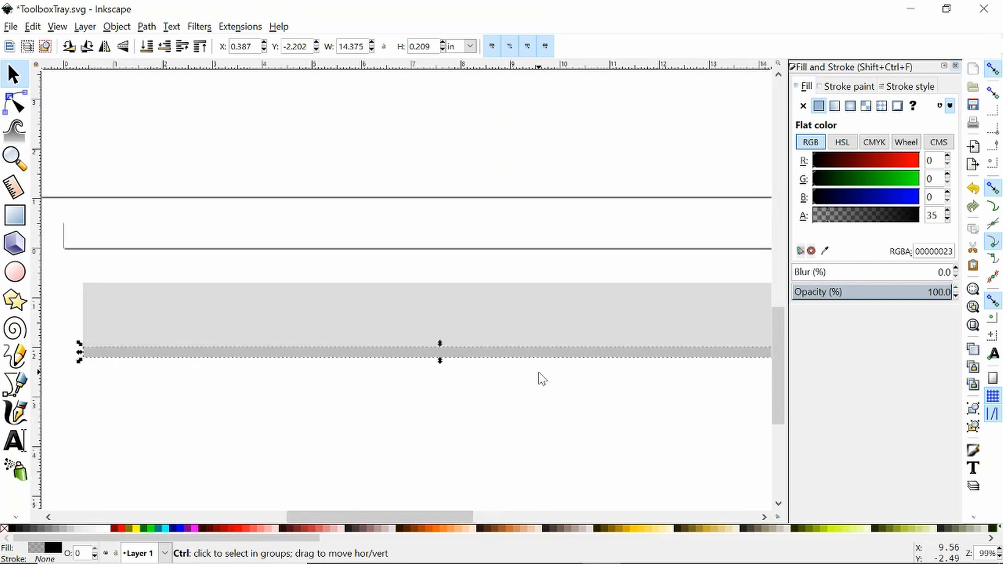
pyautogui.moveTo(349, 360)
pyautogui.mouseDown()
pyautogui.moveTo(343, 352)
pyautogui.moveTo(351, 358)
pyautogui.mouseUp()
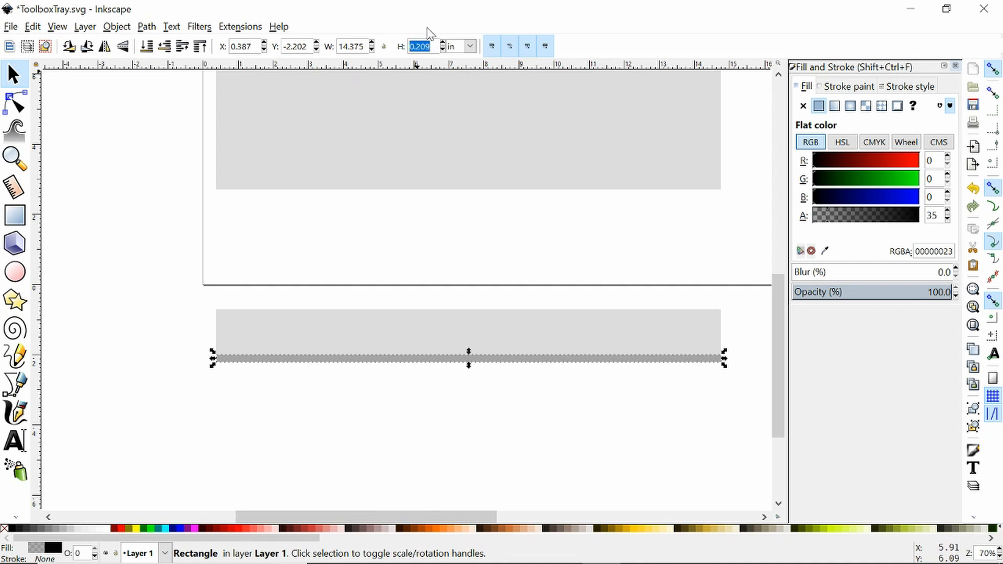
pyautogui.write('.0625')
pyautogui.press('Return')
# Move the 0.209 in strip straight up so its bottom edge snaps to the top edge of the 0.0625 in strip.
pyautogui.scroll(2, 447, 354)
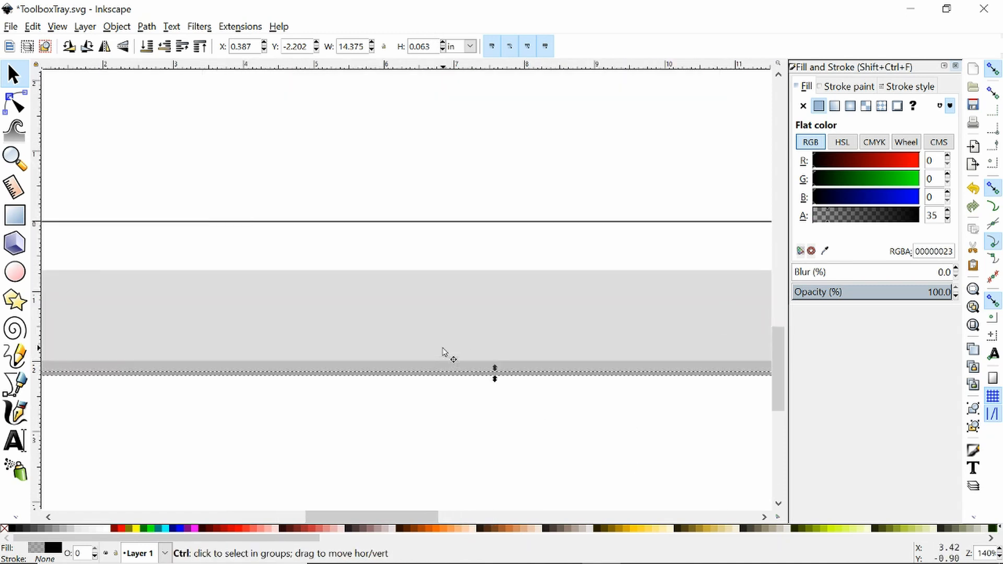
pyautogui.moveTo(439, 357); pyautogui.dragTo(516, 310)
pyautogui.click(264, 382)
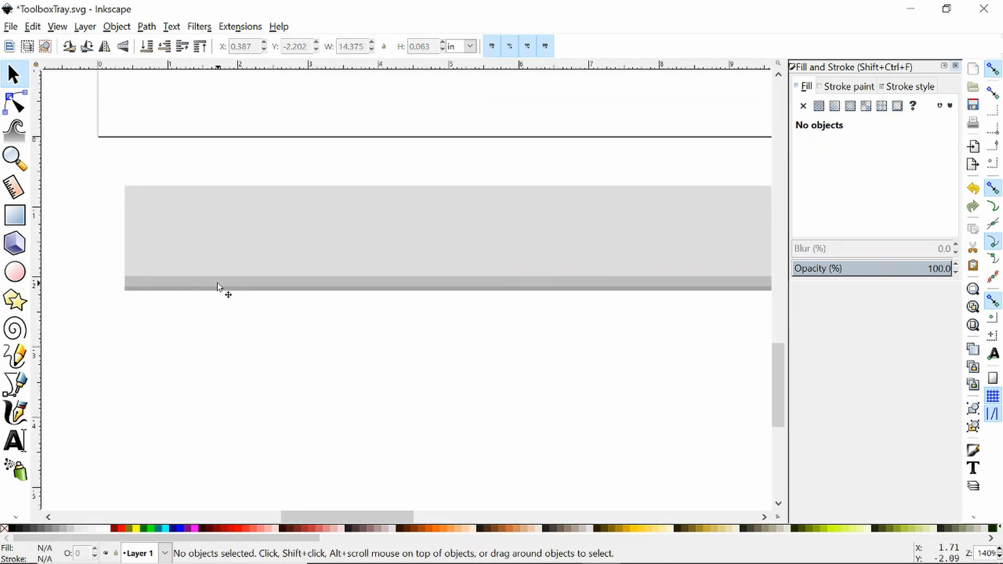
pyautogui.moveTo(216, 283); pyautogui.dragTo(218, 273)
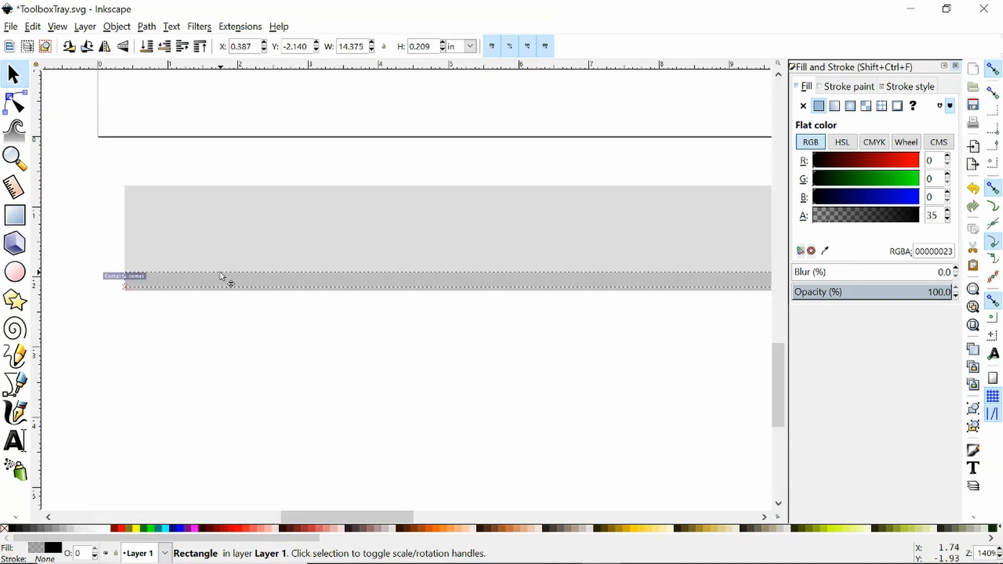
pyautogui.click(219, 313)
pyautogui.click(211, 289)
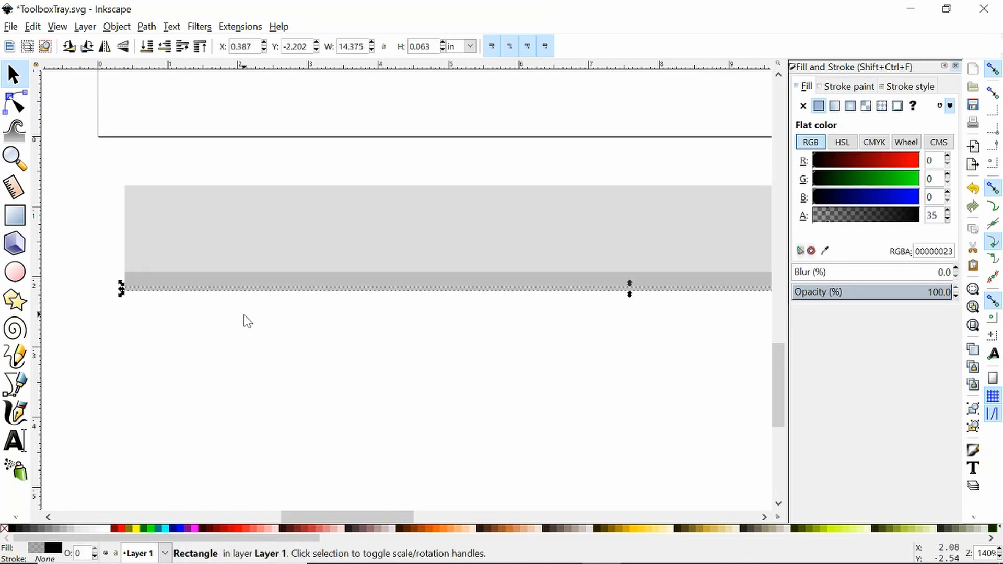
pyautogui.click(248, 321)
pyautogui.keyDown('ctrl'); pyautogui.scroll(-2, 219, 238); pyautogui.keyUp('ctrl')
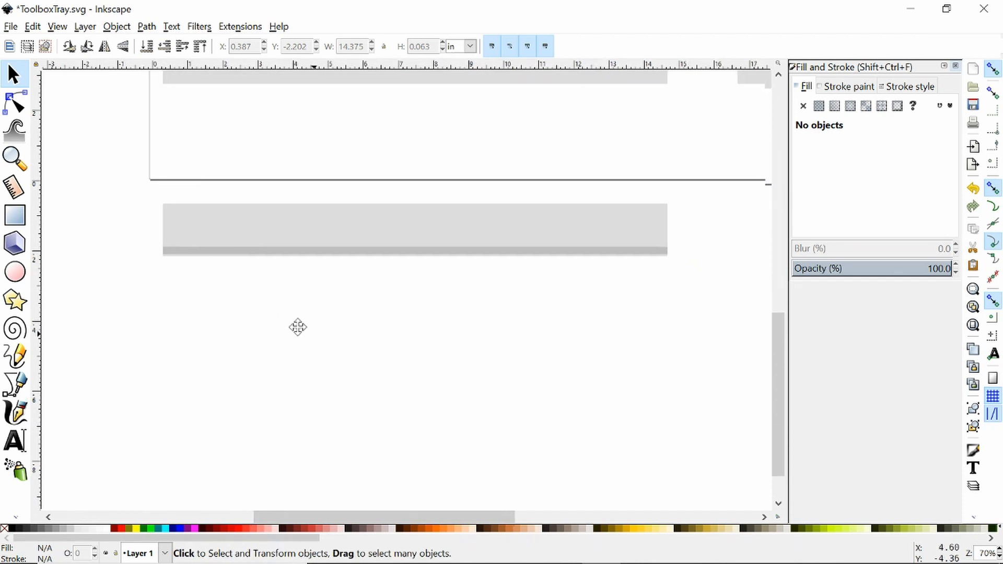
# Check the stacked strips along the lower edge of the rectangle below the page and save the document.
pyautogui.keyDown('ctrl'); pyautogui.scroll(4, 133, 248); pyautogui.keyUp('ctrl')
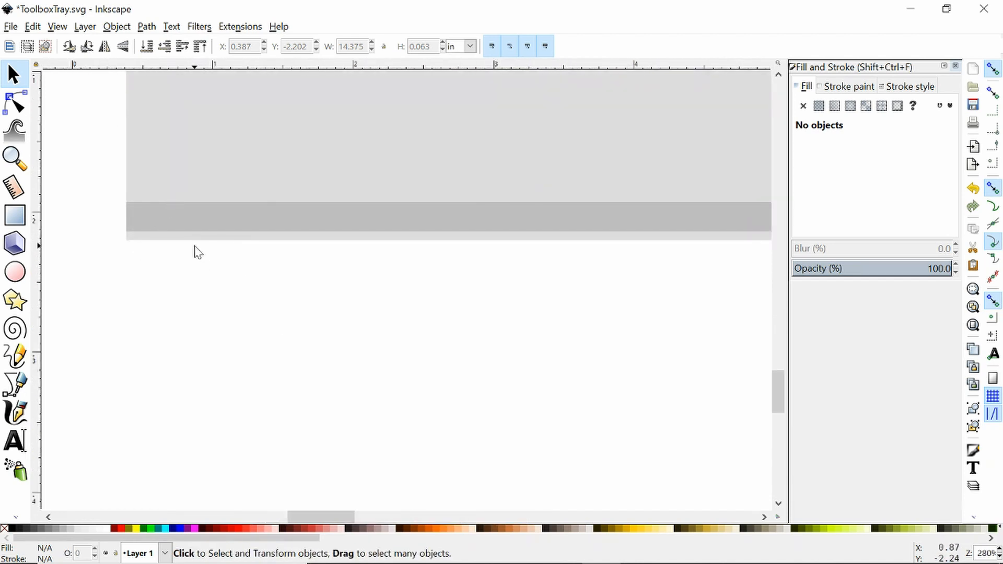
pyautogui.keyDown('ctrl'); pyautogui.scroll(-3, 347, 260); pyautogui.keyUp('ctrl')
pyautogui.moveTo(463, 329); pyautogui.dragTo(360, 293)
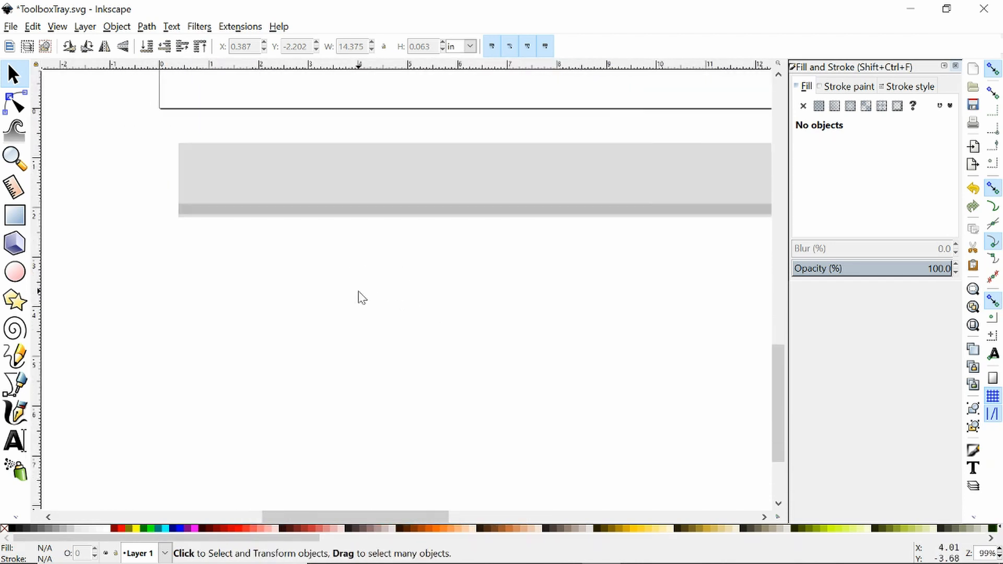
pyautogui.keyDown('ctrl'); pyautogui.scroll(-1, 359, 290); pyautogui.keyUp('ctrl')
pyautogui.keyDown('ctrl'); pyautogui.scroll(2, 360, 233); pyautogui.keyUp('ctrl')
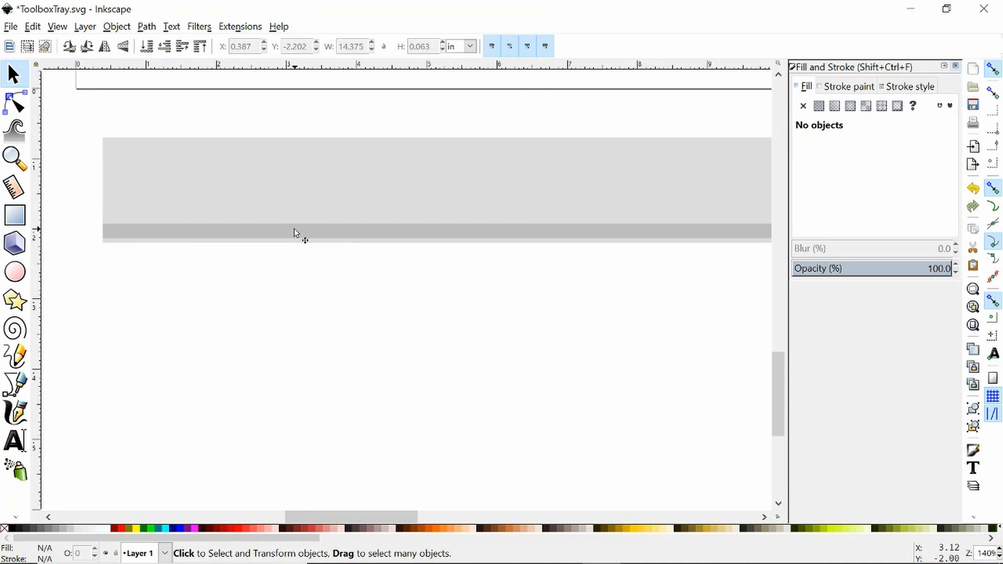
pyautogui.hotkey('ctrl', 's')
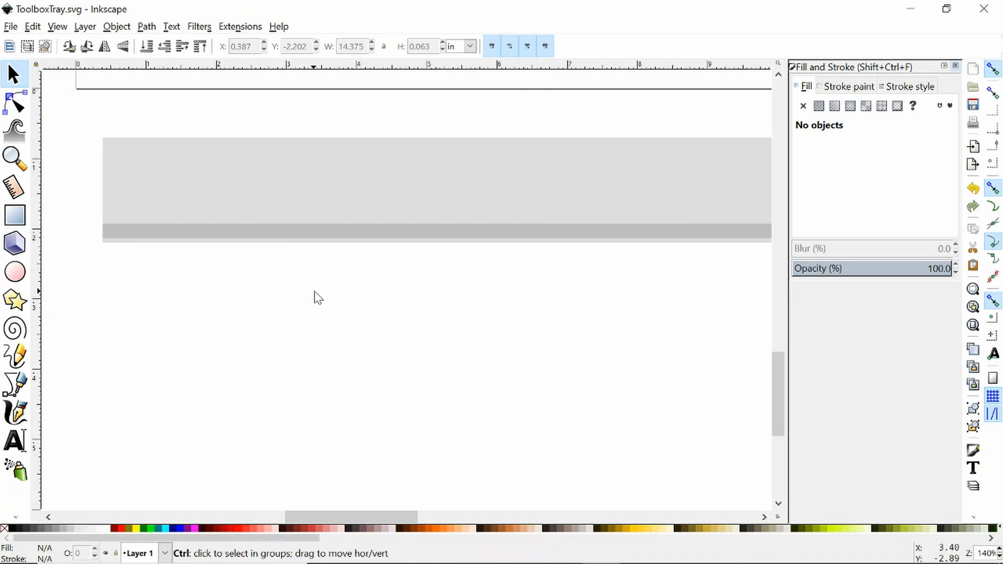
# Duplicate the 1.5 in wide side panel in place, set the copy's width to 0.209 in, and snap it to the panel's right edge.
pyautogui.scroll(-3, 315, 291)
pyautogui.moveTo(603, 207); pyautogui.dragTo(450, 210)
pyautogui.moveTo(571, 96); pyautogui.dragTo(542, 245)
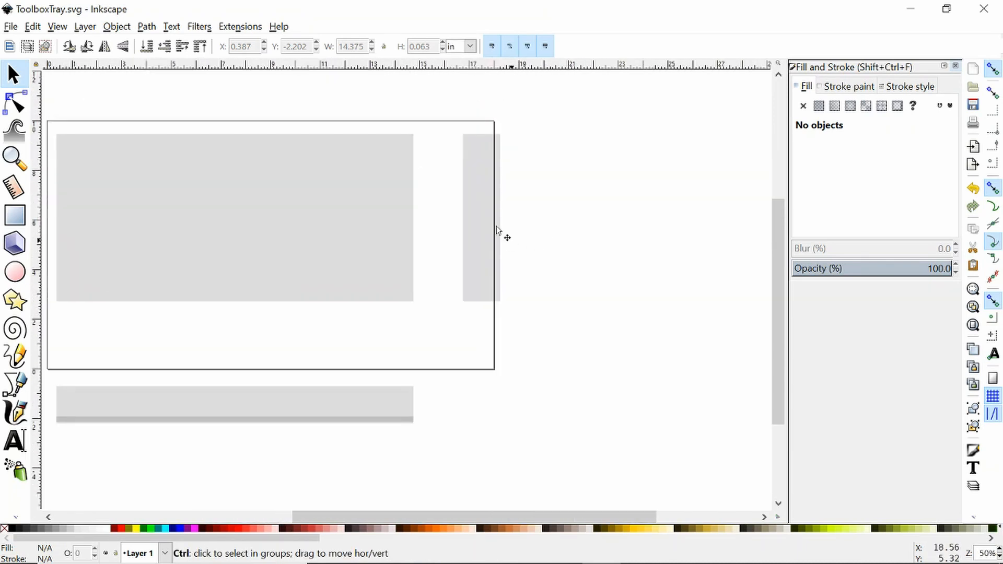
pyautogui.keyDown('ctrl'); pyautogui.click(499, 218); pyautogui.keyUp('ctrl')
pyautogui.hotkey('ctrl', 'd')
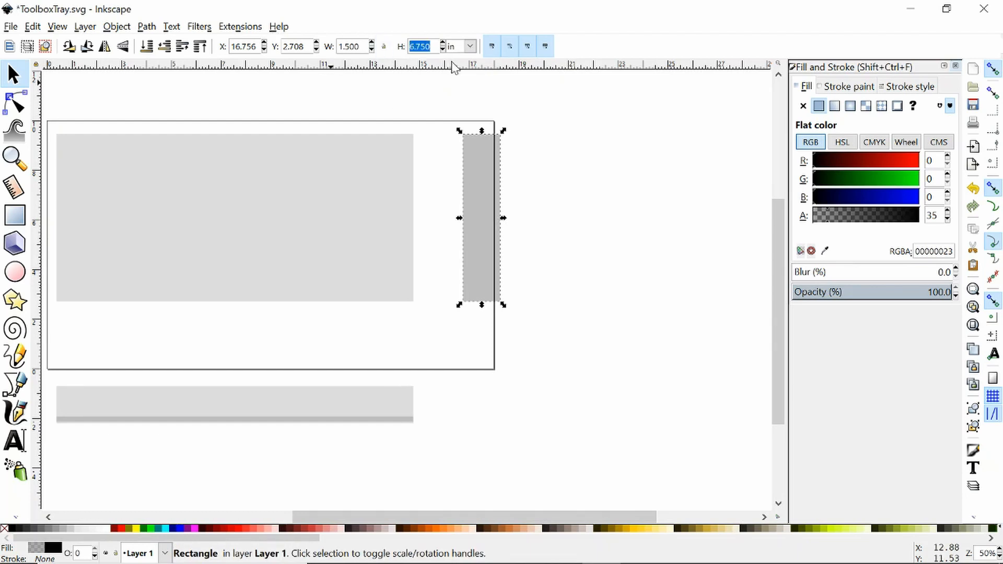
pyautogui.moveTo(359, 46); pyautogui.dragTo(344, 46)
pyautogui.write('.209')
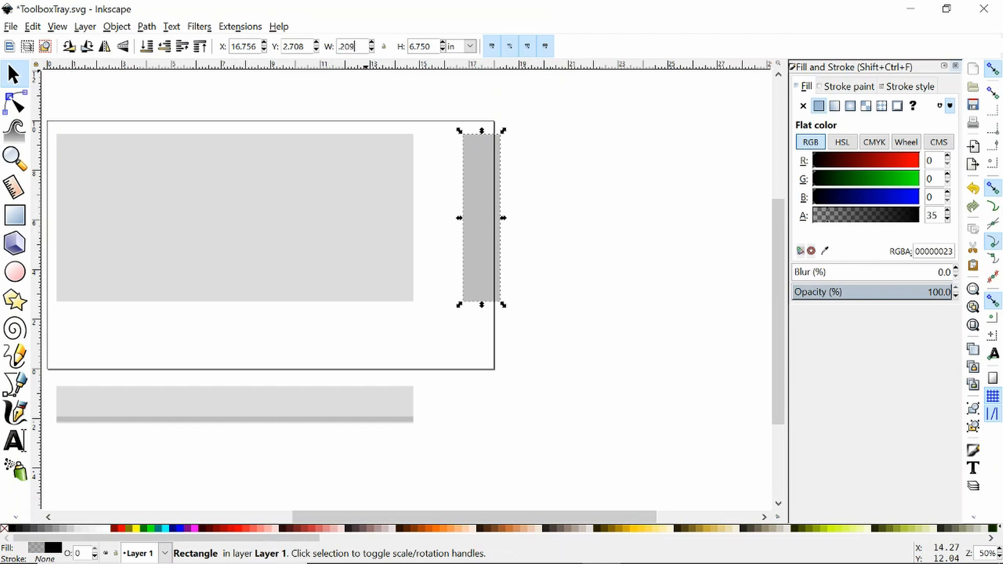
pyautogui.press('Return')
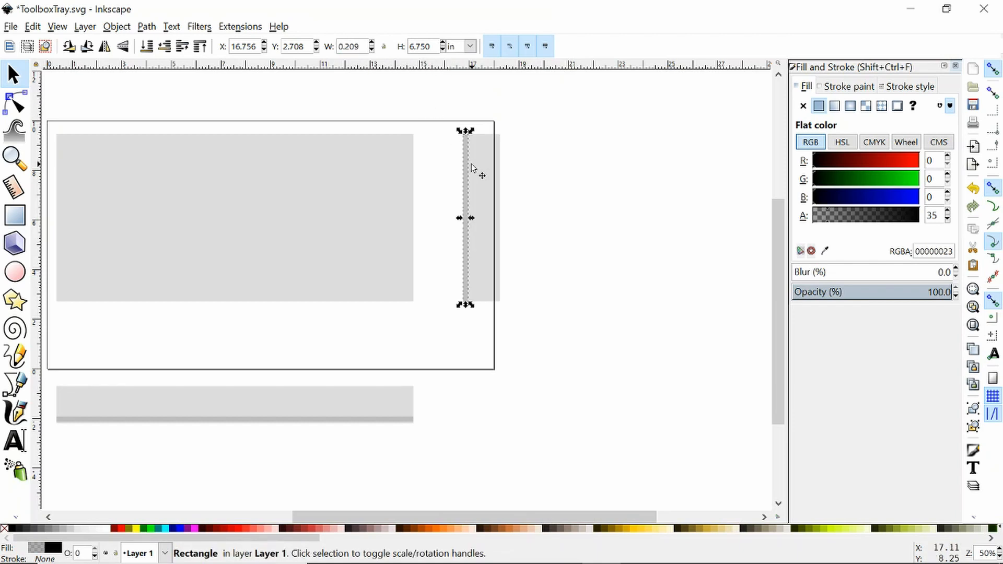
pyautogui.moveTo(463, 169); pyautogui.dragTo(490, 167)
pyautogui.click(529, 170)
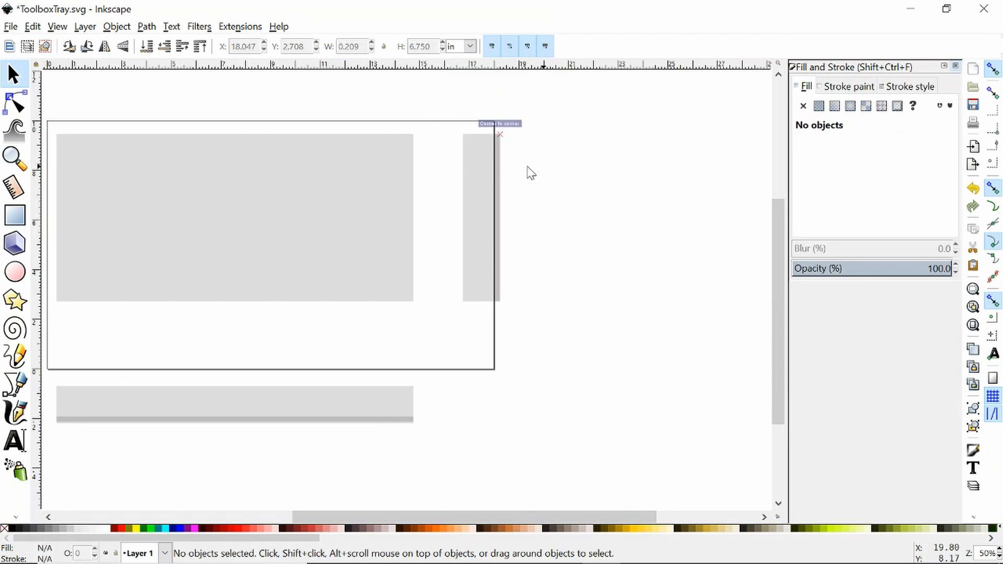
# Duplicate the 0.209 in strip on the side panel, set the copy's width to 0.063 in, and snap it to the panel's right edge.
pyautogui.scroll(3, 489, 169)
pyautogui.click(471, 168)
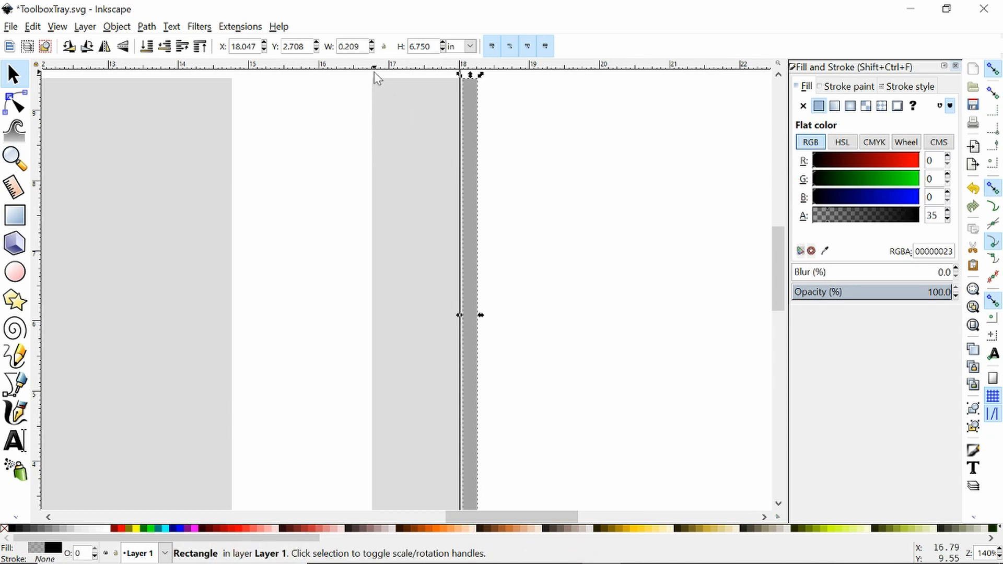
pyautogui.press('BackSpace')
pyautogui.press('Return')
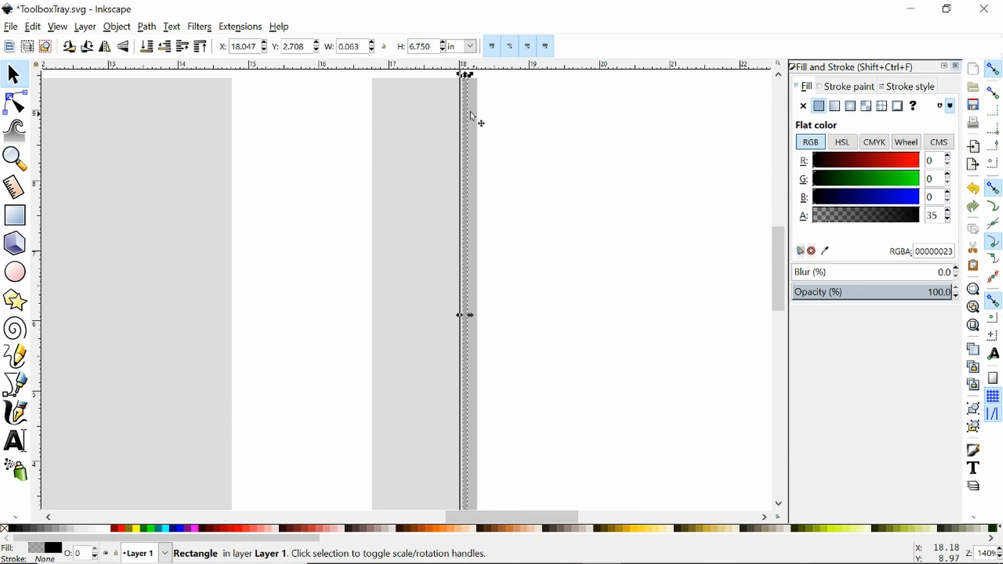
pyautogui.moveTo(466, 109); pyautogui.dragTo(476, 110)
pyautogui.click(530, 131)
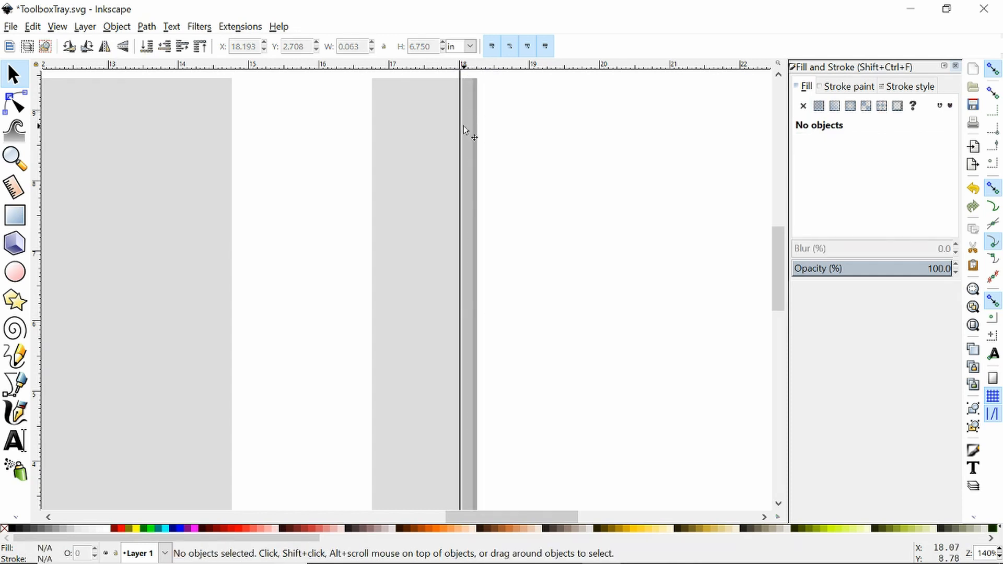
# Move the side panel's 0.209 in strip left so its right edge snaps to the 0.063 in strip's left edge, and save the document.
pyautogui.click(455, 129)
pyautogui.click(486, 130)
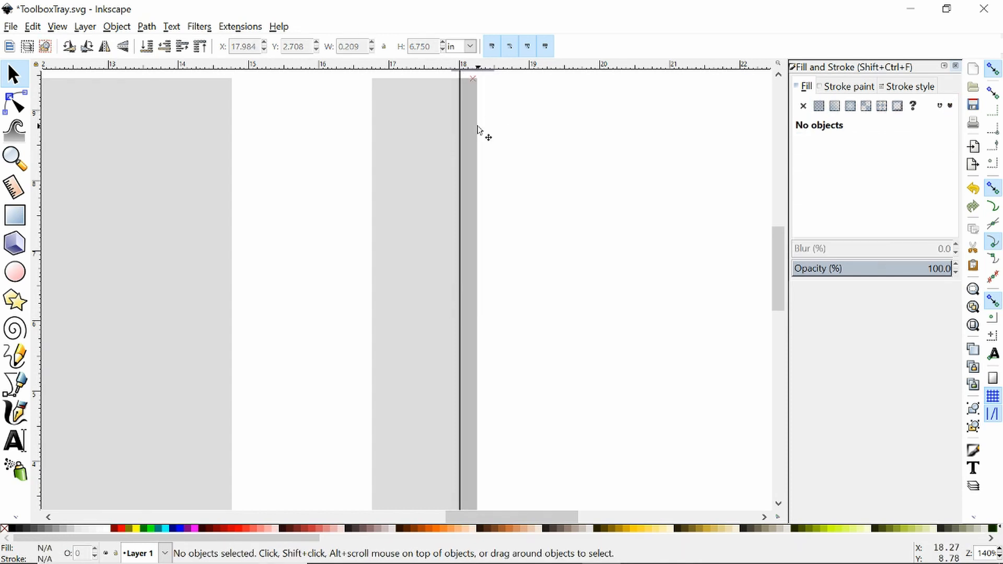
pyautogui.click(480, 131)
pyautogui.click(486, 130)
pyautogui.scroll(-3, 484, 141)
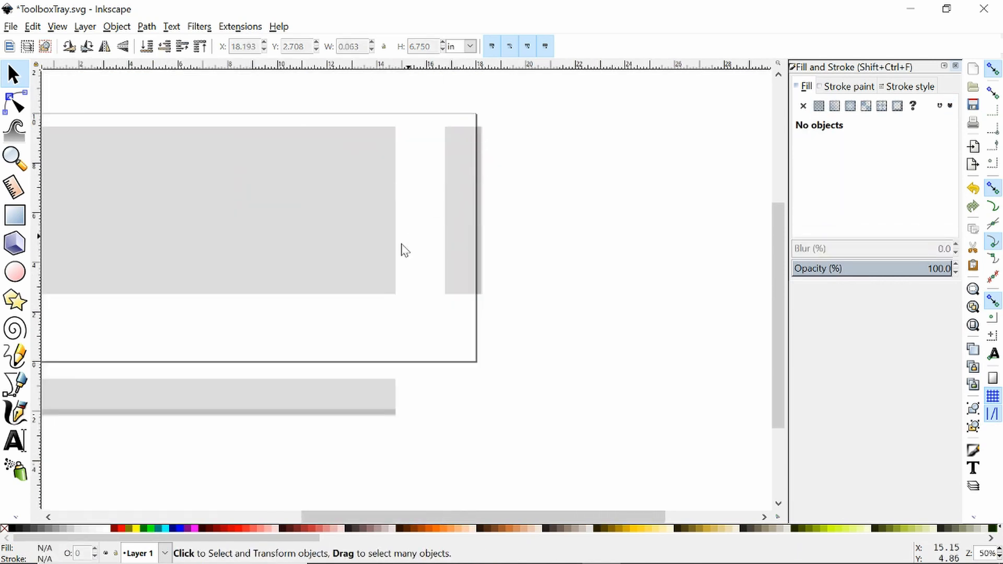
pyautogui.hotkey('ctrl', 's')
# Duplicate the large base rectangle in place and set the copy's height to 0.209 in.
pyautogui.moveTo(346, 247); pyautogui.dragTo(447, 188)
pyautogui.scroll(1, 448, 196)
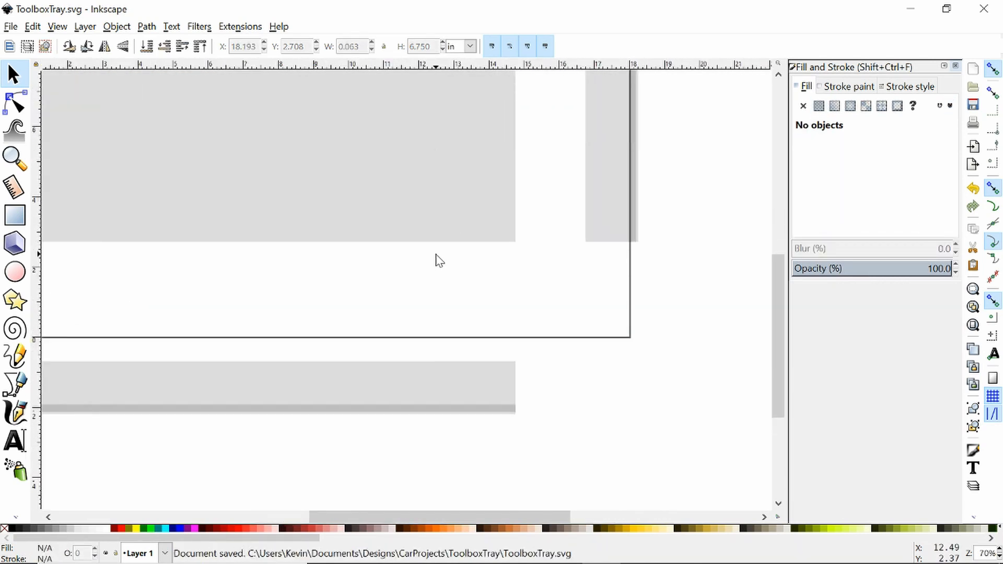
pyautogui.scroll(-1, 437, 256)
pyautogui.moveTo(386, 266); pyautogui.dragTo(430, 288)
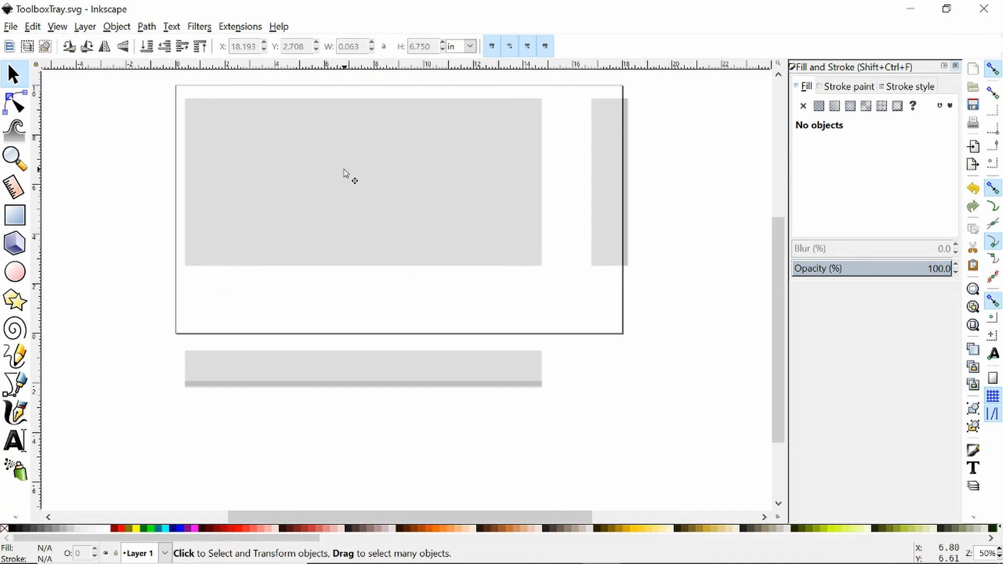
pyautogui.click(316, 222)
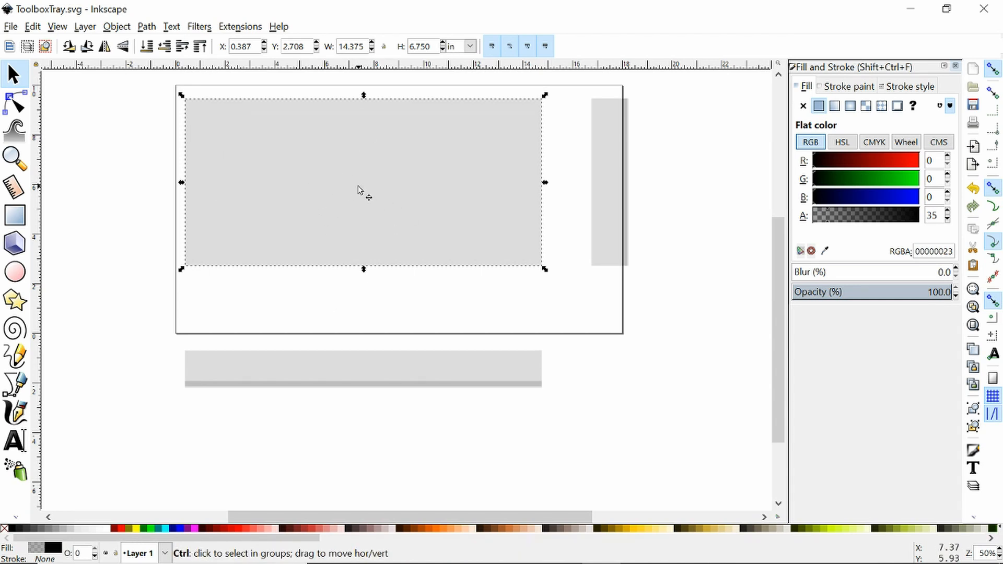
pyautogui.hotkey('ctrl', 'd')
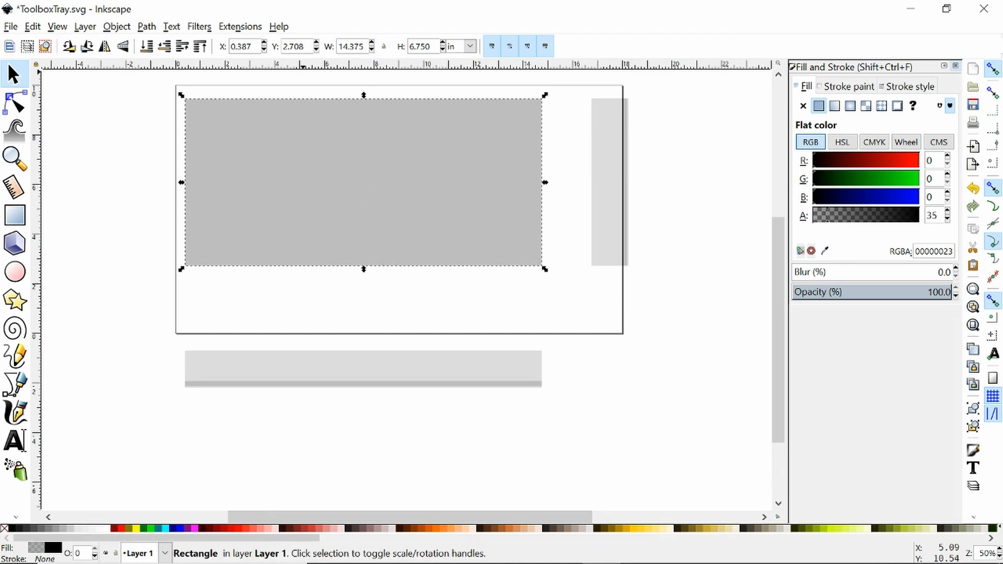
pyautogui.write('.009')
pyautogui.press('Return')
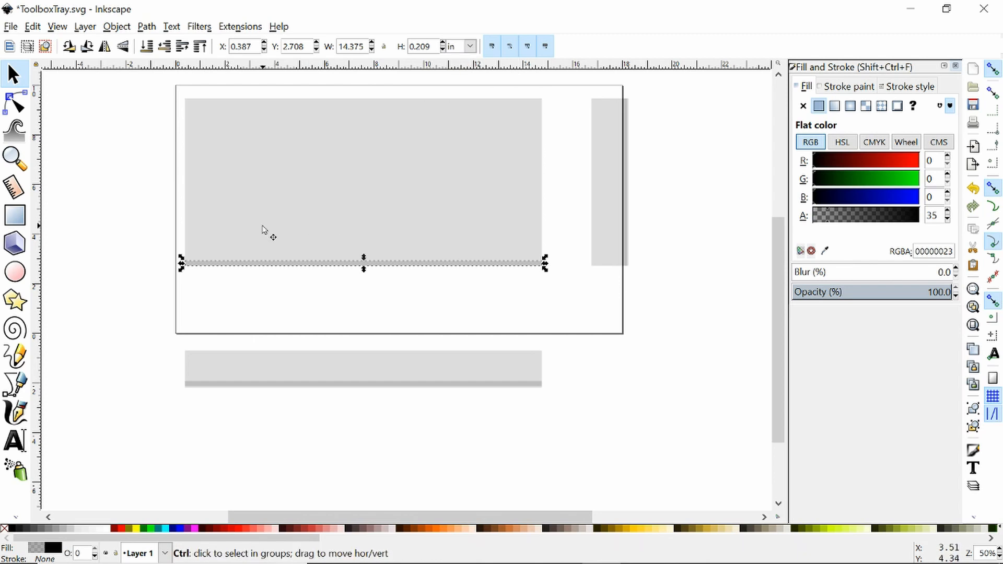
# Duplicate the 0.209 in strip at the base's bottom edge and move the copy straight up to snap to the base's top edge.
pyautogui.keyDown('ctrl'); pyautogui.scroll(1, 265, 226); pyautogui.keyUp('ctrl')
pyautogui.moveTo(283, 277); pyautogui.dragTo(281, 267)
pyautogui.click(298, 304)
pyautogui.click(316, 280)
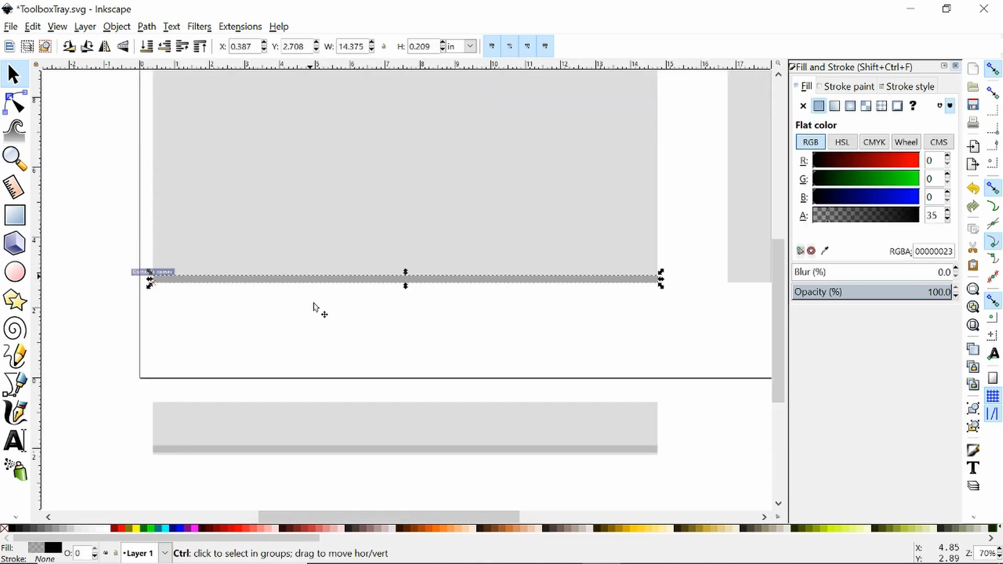
pyautogui.scroll(3, 308, 355)
pyautogui.moveTo(300, 364); pyautogui.dragTo(303, 134)
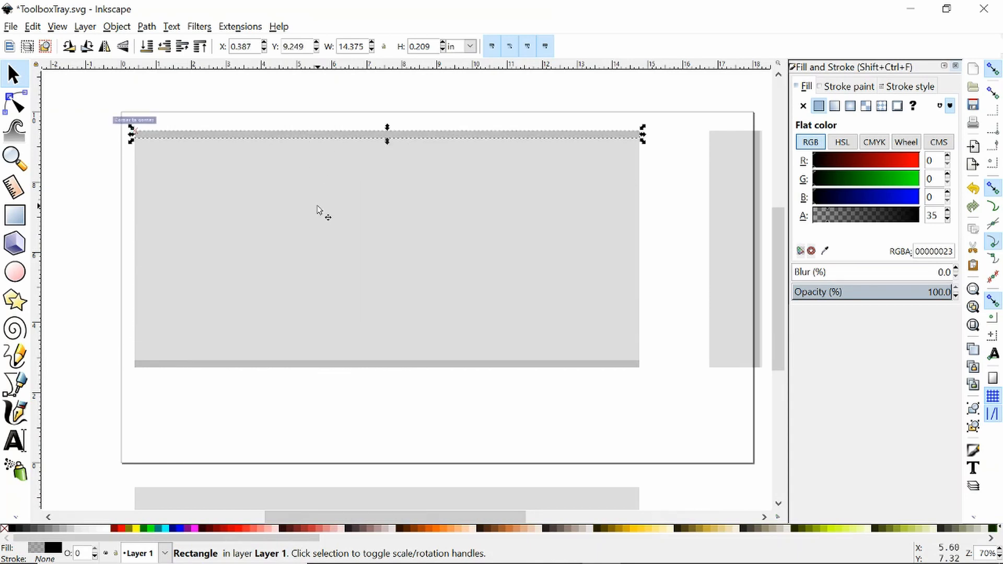
# Duplicate the large base rectangle in place and set the copy's width to 0.209 in.
pyautogui.click(319, 205)
pyautogui.hotkey('ctrl', 'd')
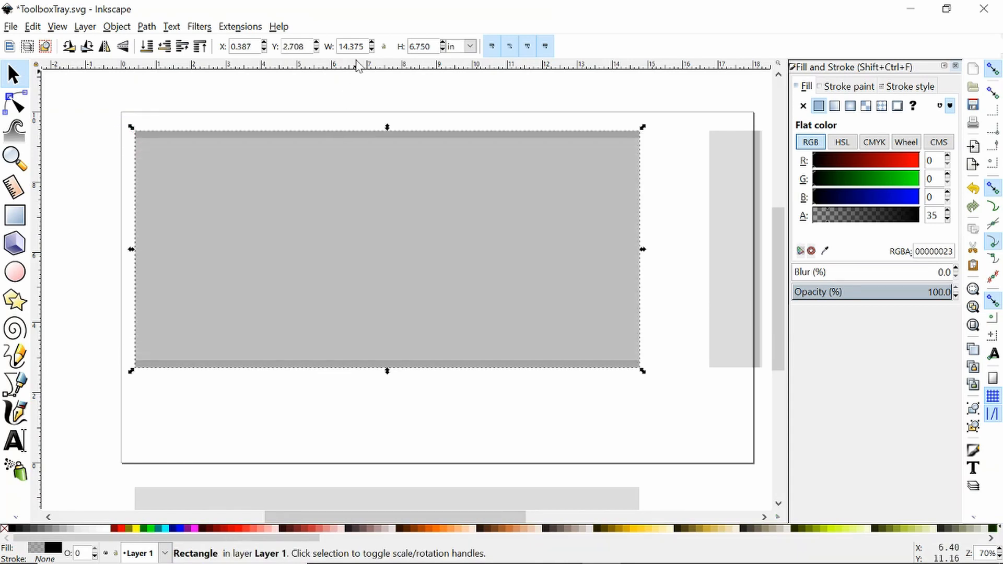
pyautogui.tripleClick(354, 46)
pyautogui.write('.209')
pyautogui.press('Return')
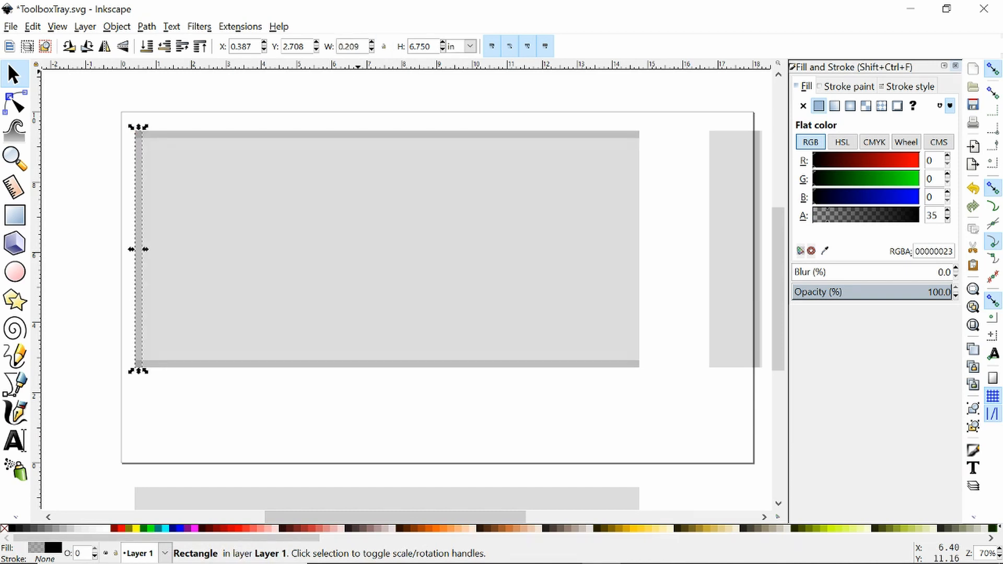
# Place a copy of the base's left 0.209 in strip snapped to the base's right edge, and save the document.
pyautogui.moveTo(137, 174); pyautogui.dragTo(627, 180)
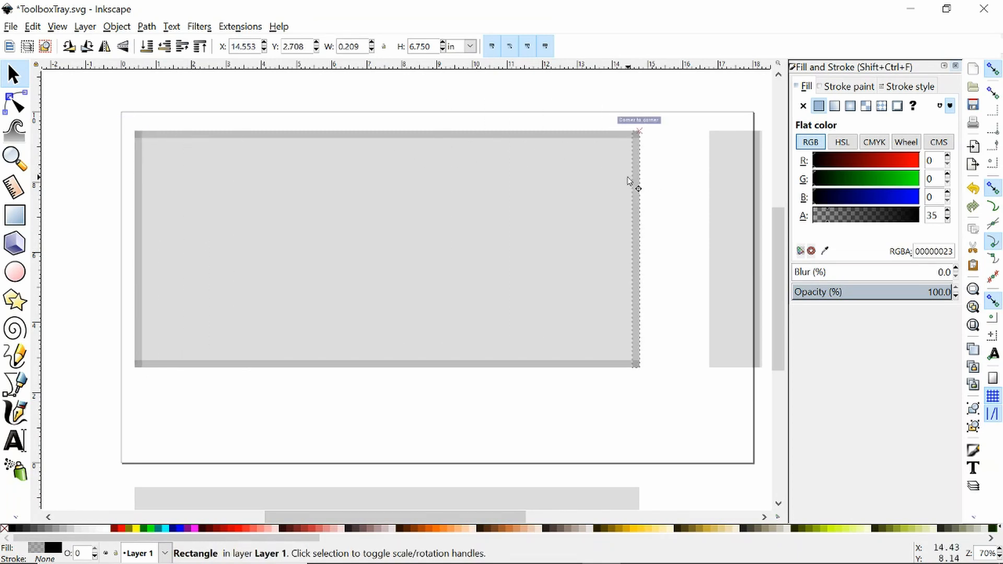
pyautogui.click(660, 207)
pyautogui.scroll(2, 597, 359)
pyautogui.scroll(-1, 413, 241)
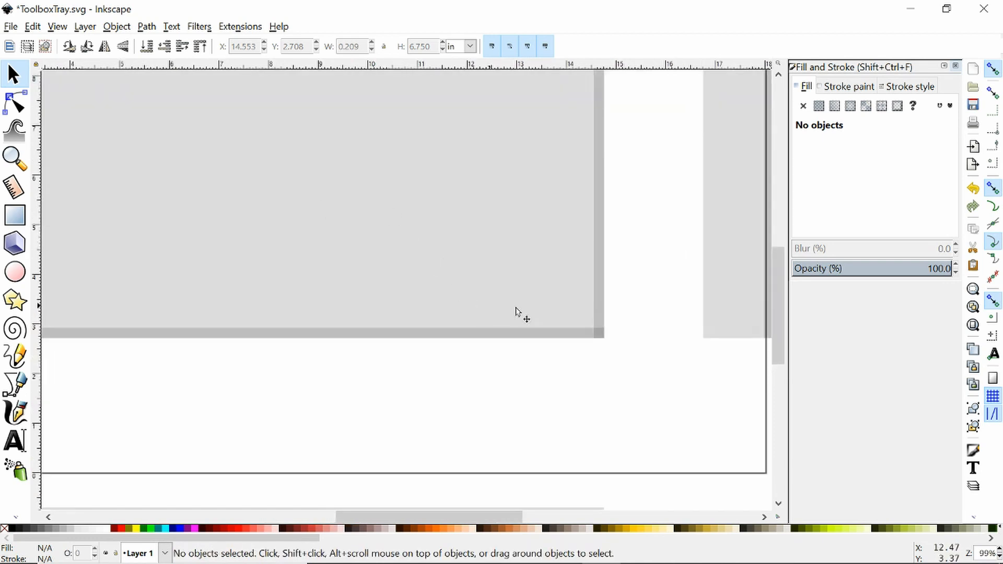
pyautogui.hotkey('ctrl', 's')
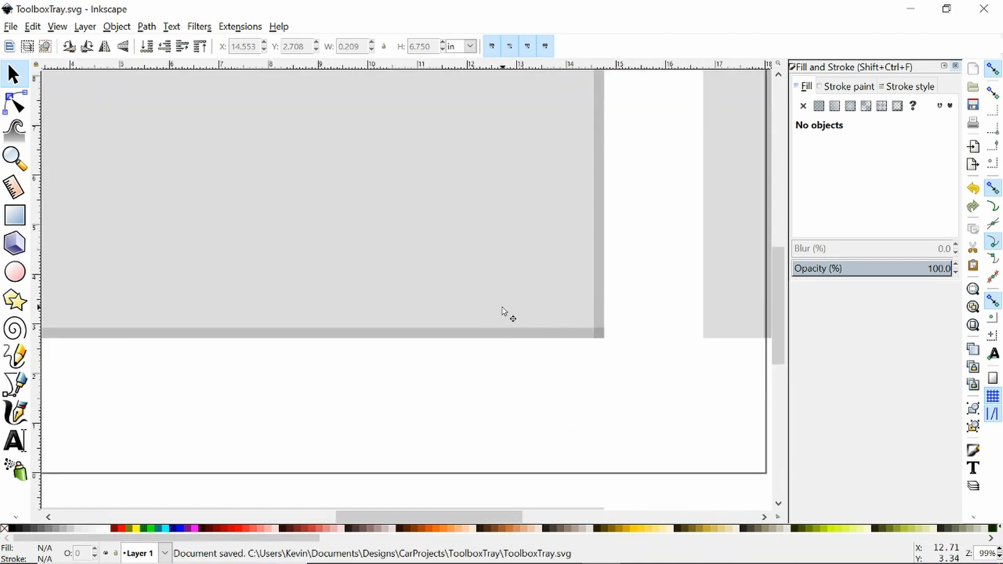
# Duplicate the 0.209 in strip along the base's bottom edge in place.
pyautogui.scroll(-2, 534, 357)
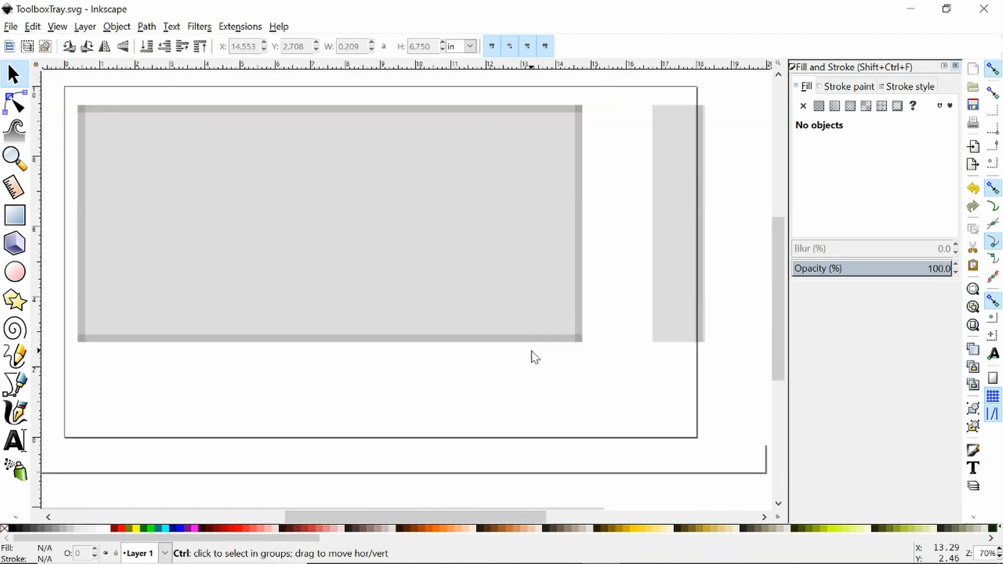
pyautogui.scroll(1, 480, 370)
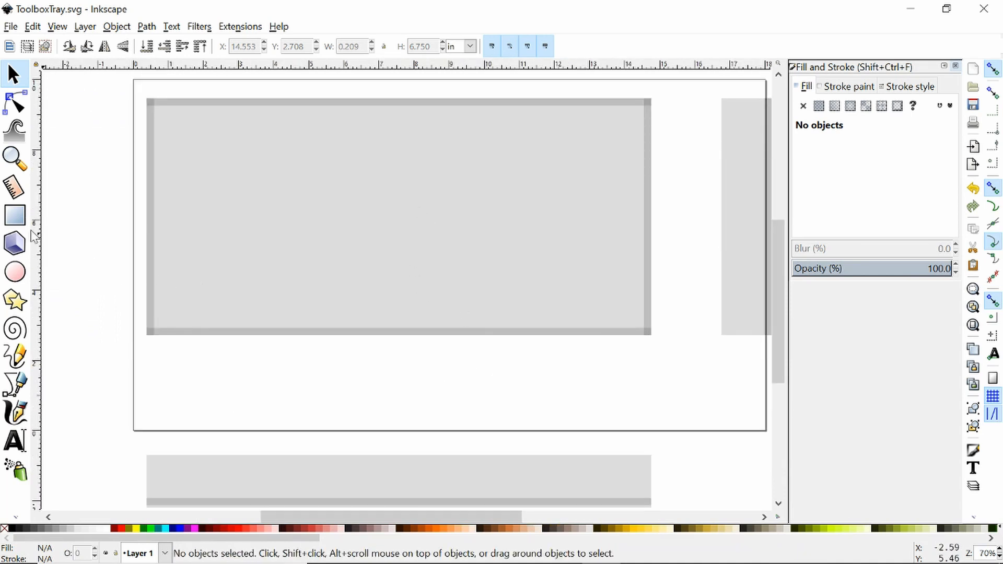
pyautogui.click(226, 333)
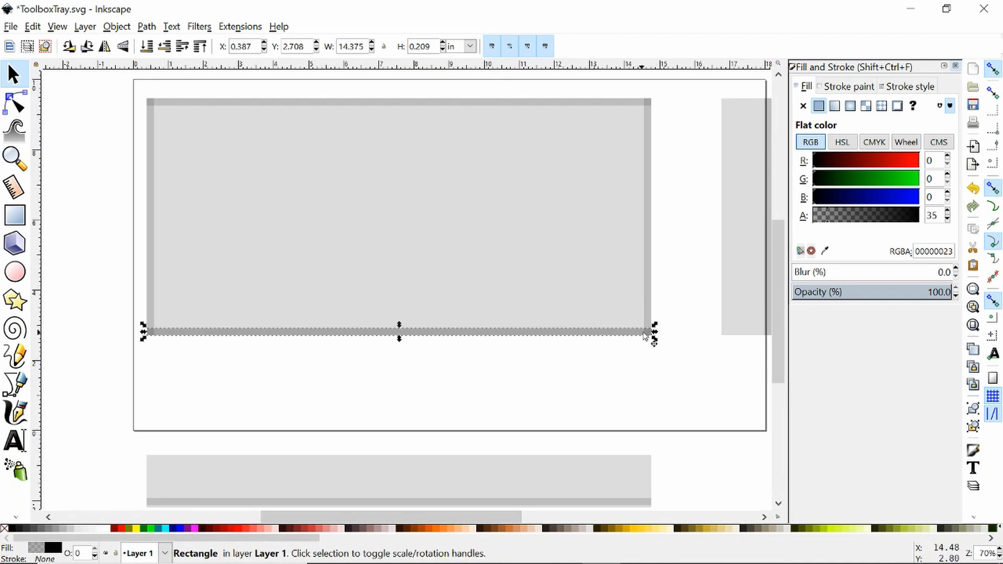
pyautogui.moveTo(655, 337); pyautogui.dragTo(554, 349)
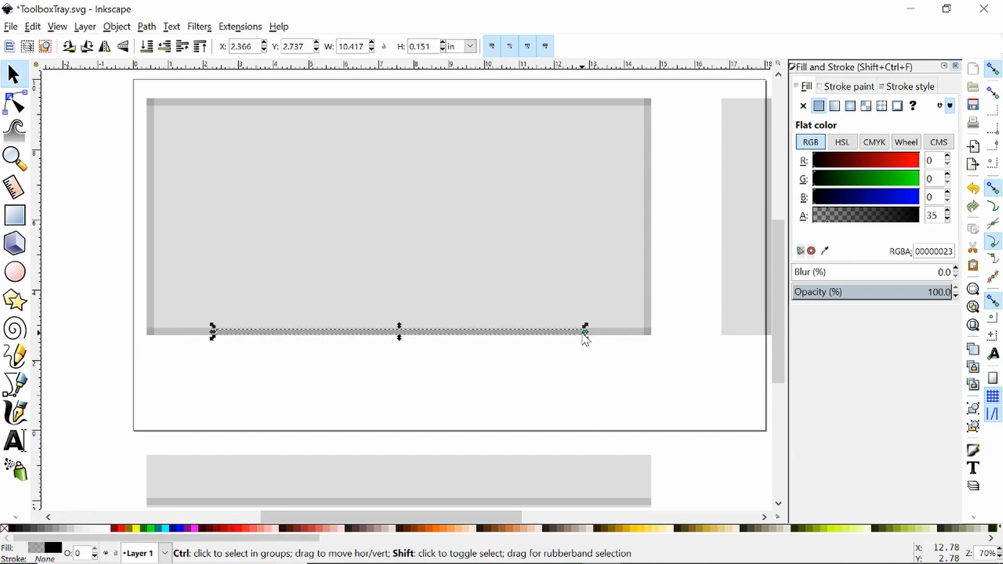
pyautogui.moveTo(586, 339); pyautogui.dragTo(472, 336)
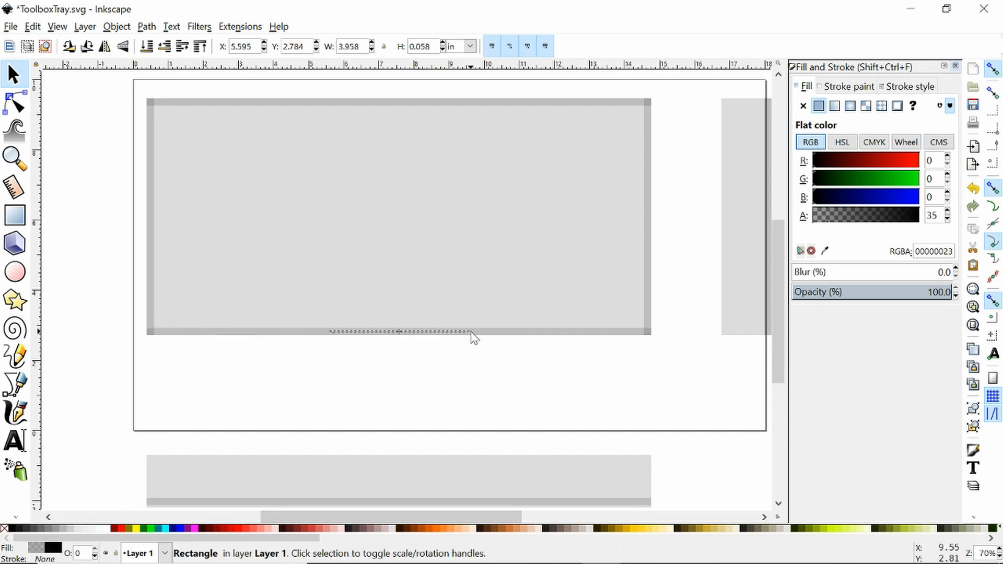
pyautogui.keyDown('ctrl'); pyautogui.scroll(4, 439, 350); pyautogui.keyUp('ctrl')
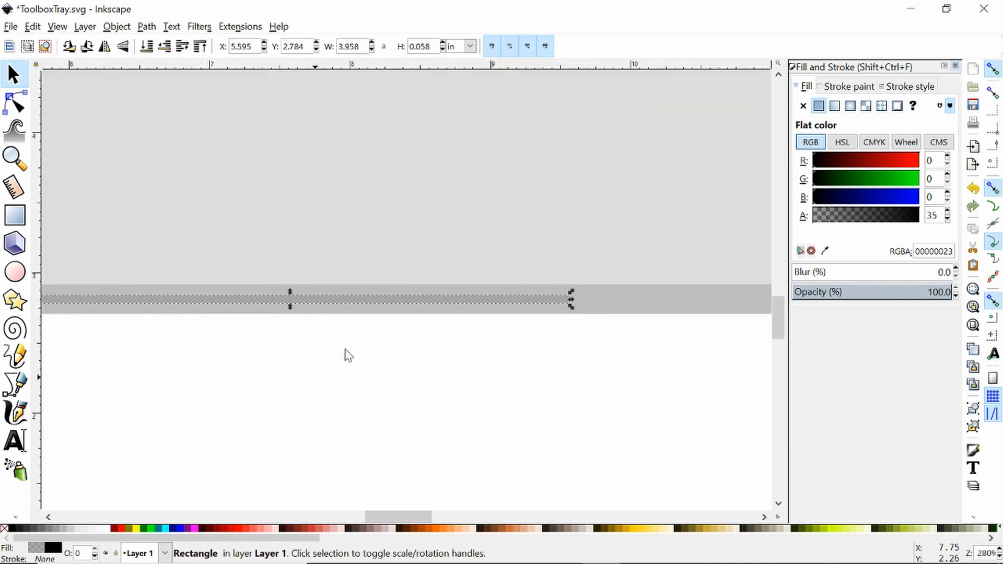
pyautogui.click(387, 309)
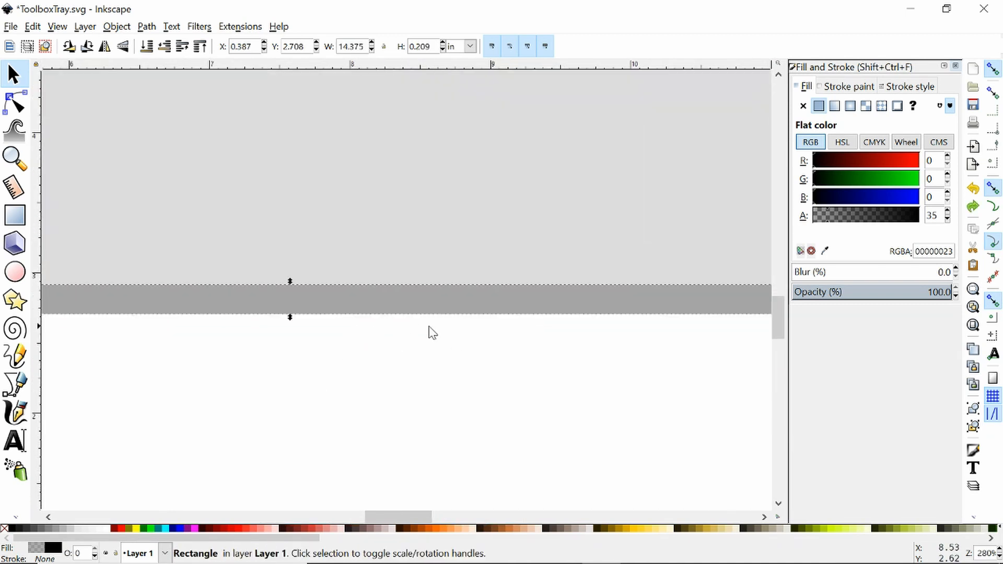
# Narrow the duplicated bottom strip symmetrically about its centre to about 2.35 in wide, and deselect it.
pyautogui.keyDown('ctrl'); pyautogui.scroll(2, 447, 383); pyautogui.keyUp('ctrl')
pyautogui.keyDown('ctrl'); pyautogui.scroll(-6, 450, 381); pyautogui.keyUp('ctrl')
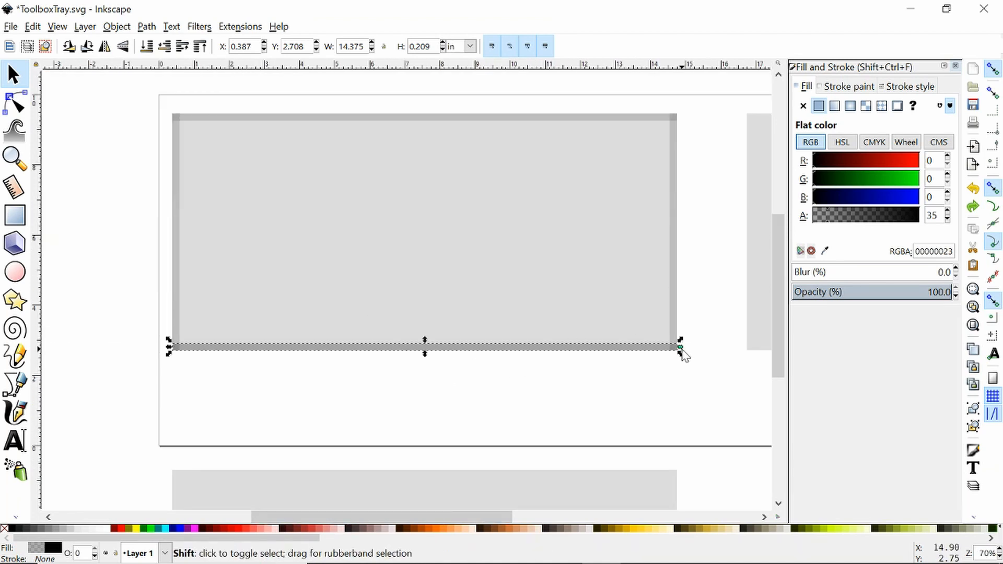
pyautogui.moveTo(680, 349); pyautogui.dragTo(471, 355)
pyautogui.click(451, 377)
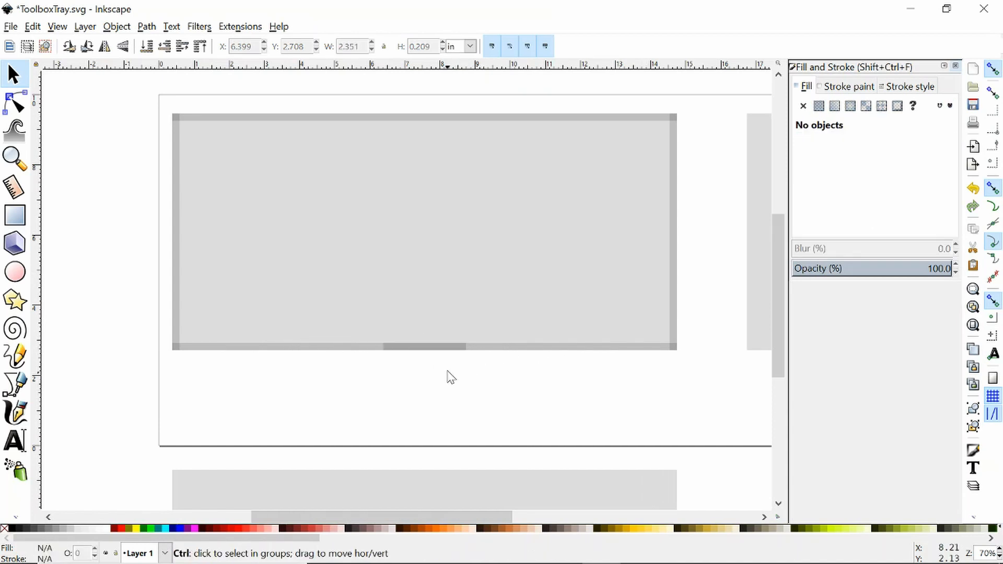
# Duplicate the 2.351 in joint section on the base's bottom strip and place one copy on each side of it.
pyautogui.keyDown('ctrl'); pyautogui.scroll(1, 434, 362); pyautogui.keyUp('ctrl')
pyautogui.click(415, 344)
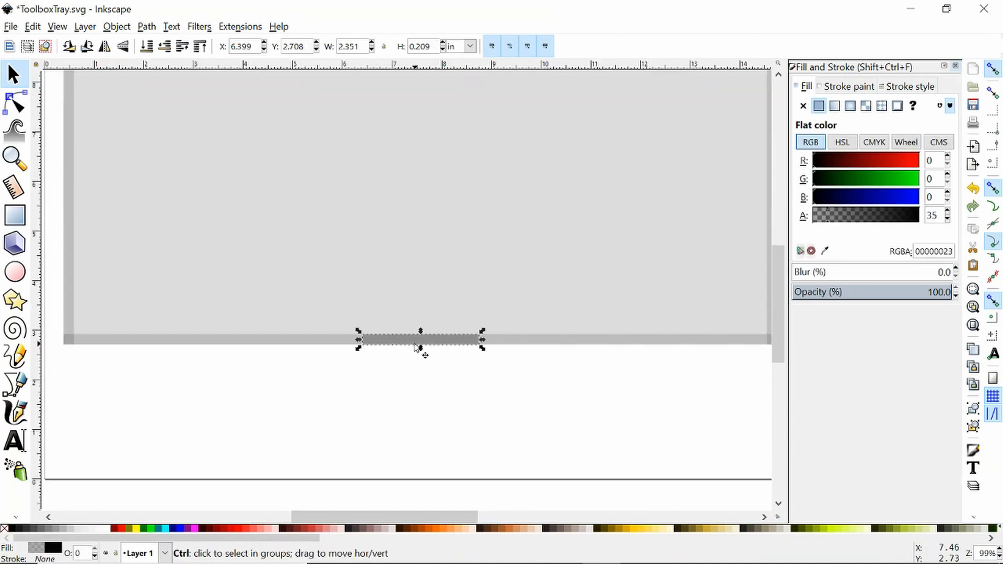
pyautogui.moveTo(403, 346); pyautogui.dragTo(677, 342)
pyautogui.hotkey('ctrl', 'd')
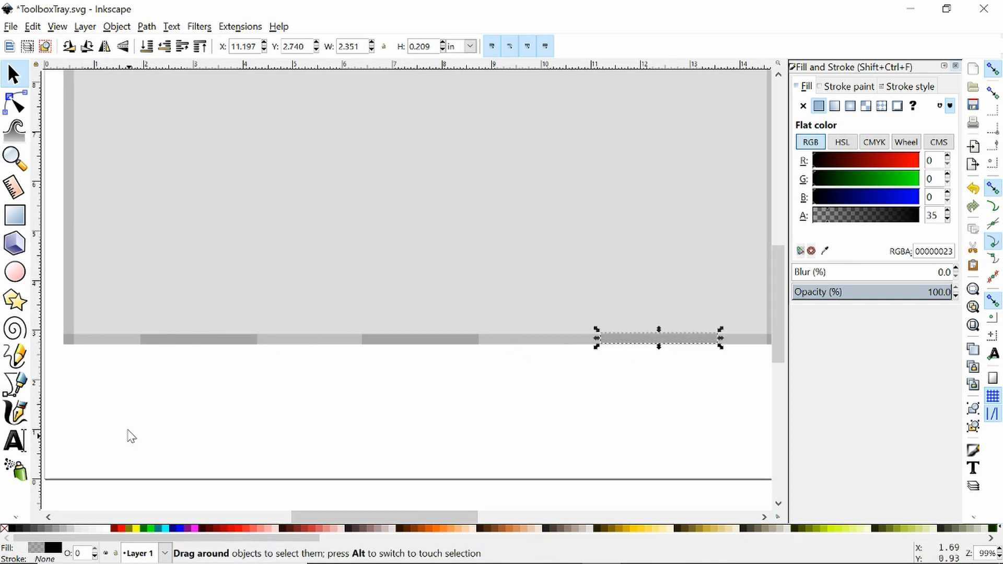
# Select the three joint sections on the bottom strip and distribute their centres equidistantly in the horizontal direction.
pyautogui.moveTo(129, 435); pyautogui.dragTo(755, 240)
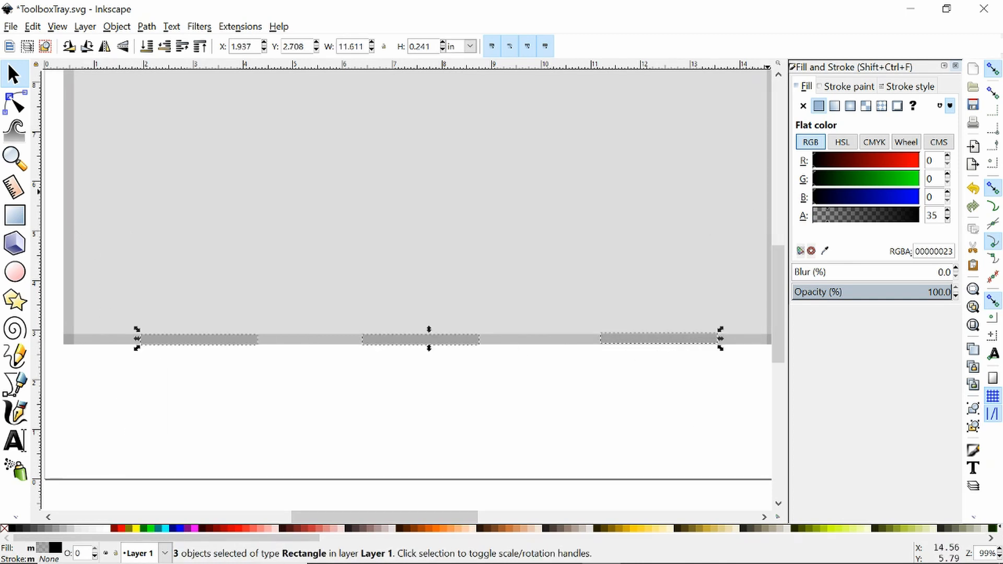
pyautogui.click(117, 26)
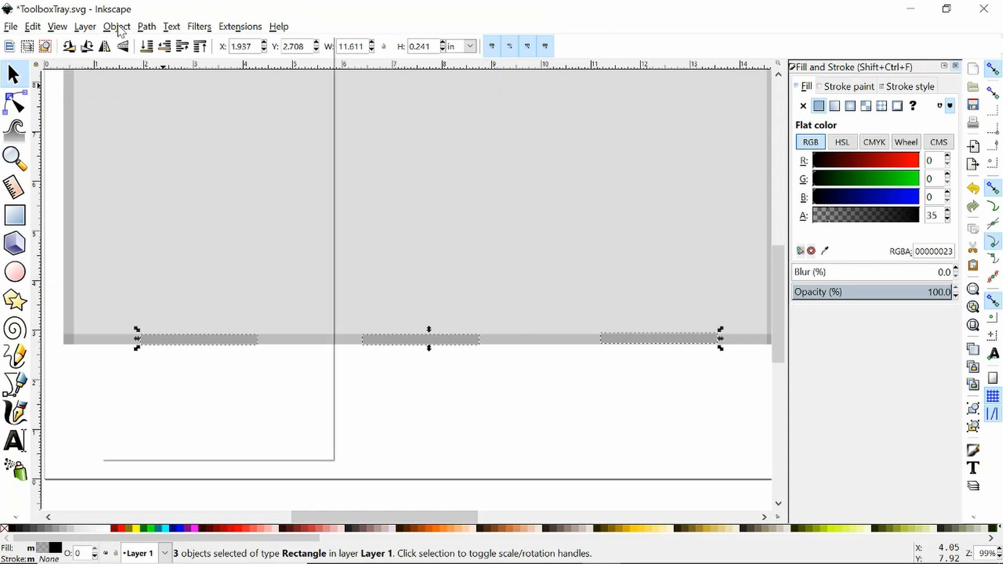
pyautogui.click(199, 436)
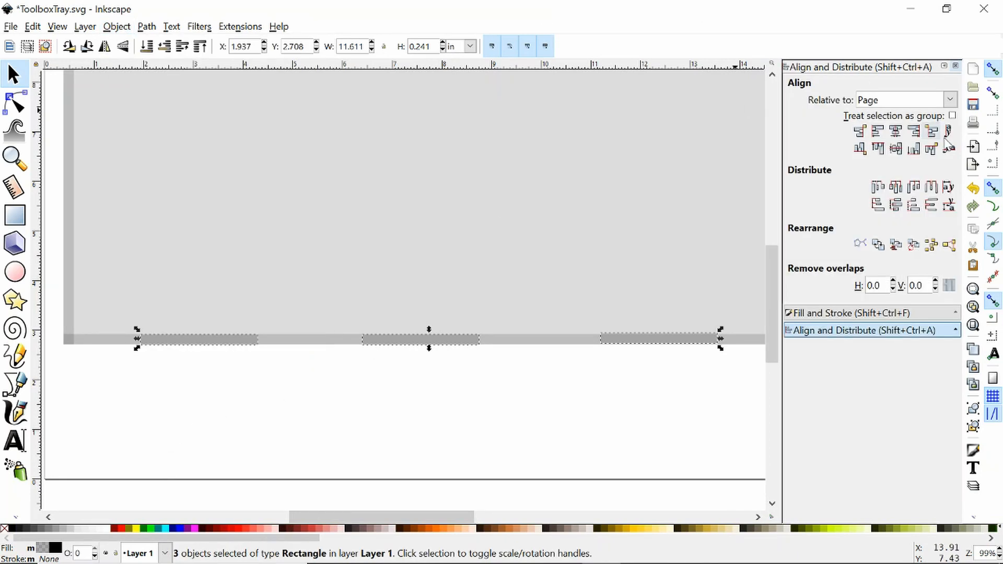
pyautogui.click(895, 187)
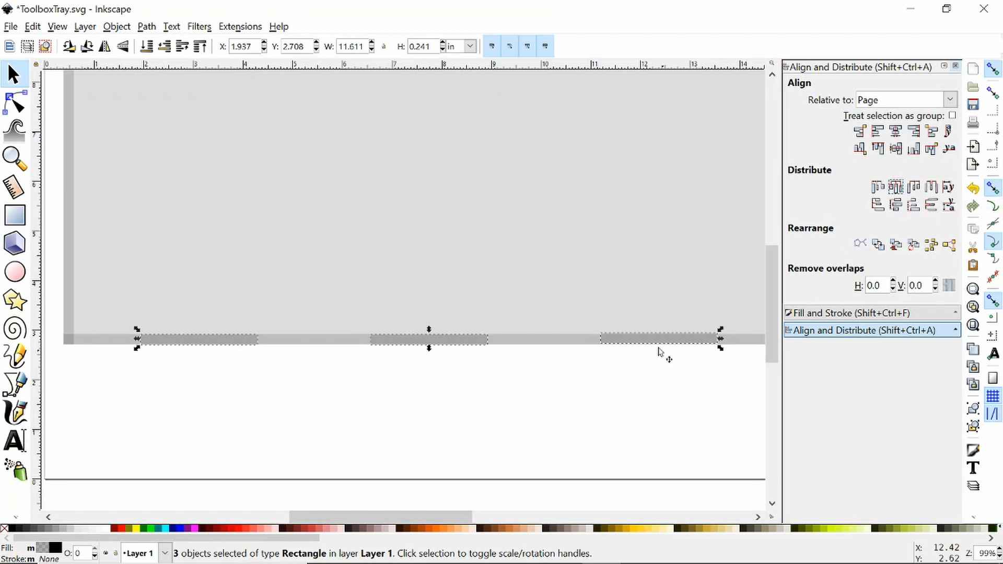
# Group the three joint sections and centre the group on the bottom strip horizontally and vertically, aligning relative to Last selected.
pyautogui.hotkey('ctrl', 'g')
pyautogui.keyDown('shift'); pyautogui.click(89, 340); pyautogui.keyUp('shift')
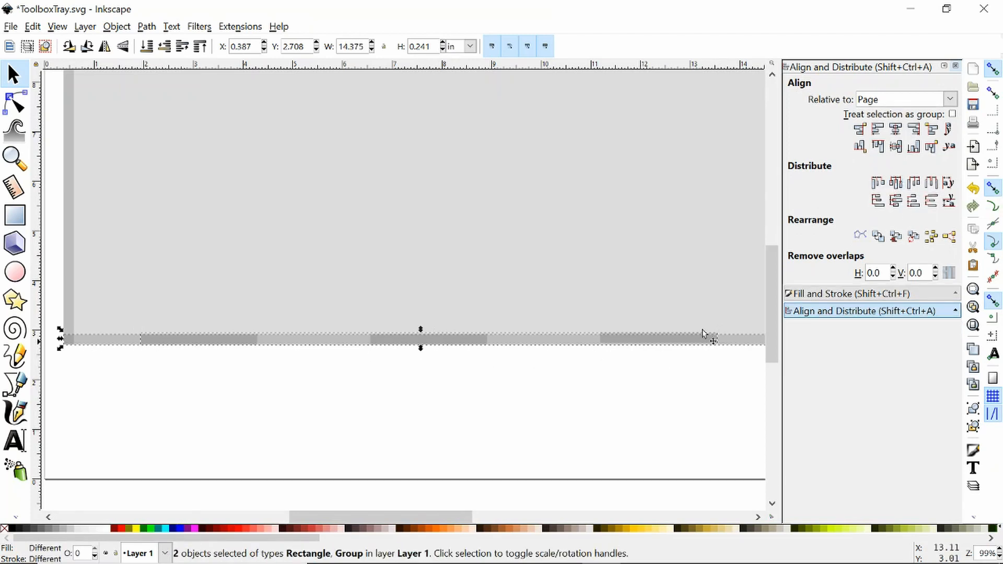
pyautogui.click(942, 104)
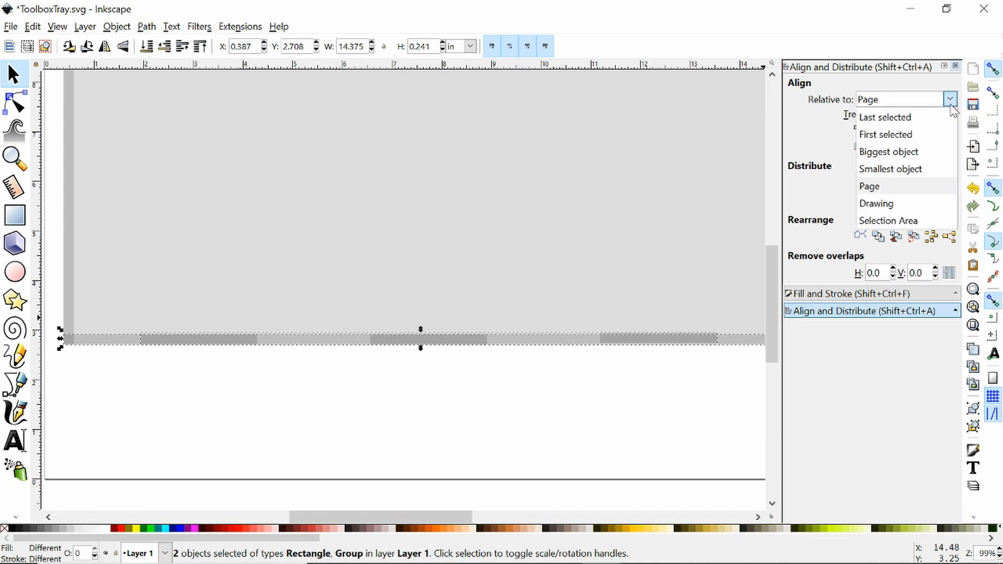
pyautogui.click(917, 116)
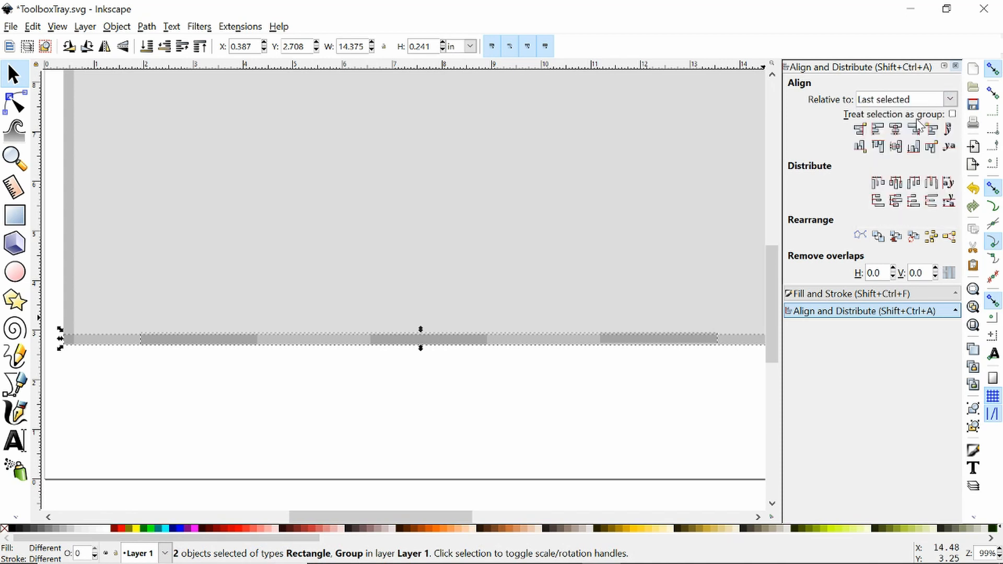
pyautogui.click(890, 131)
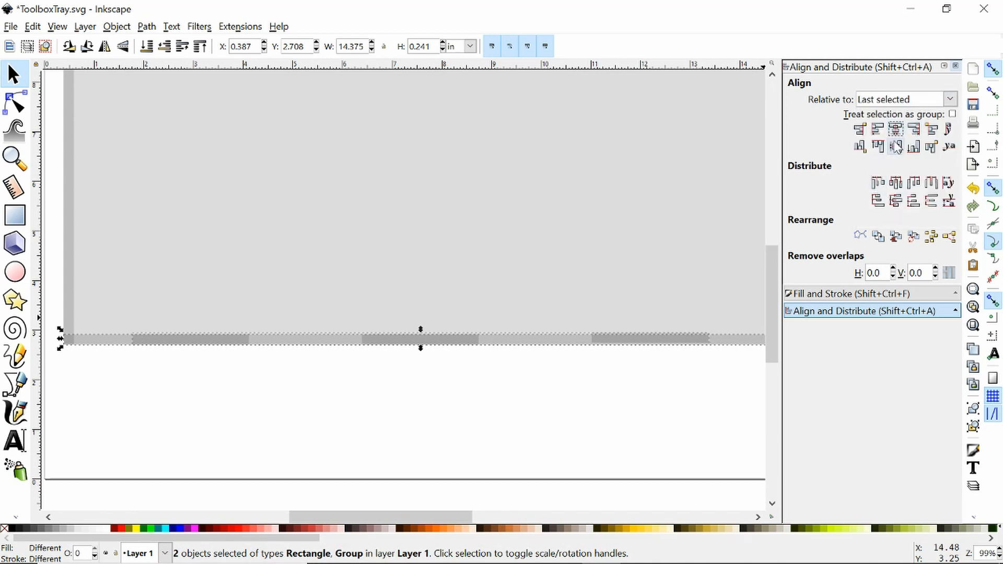
pyautogui.click(897, 147)
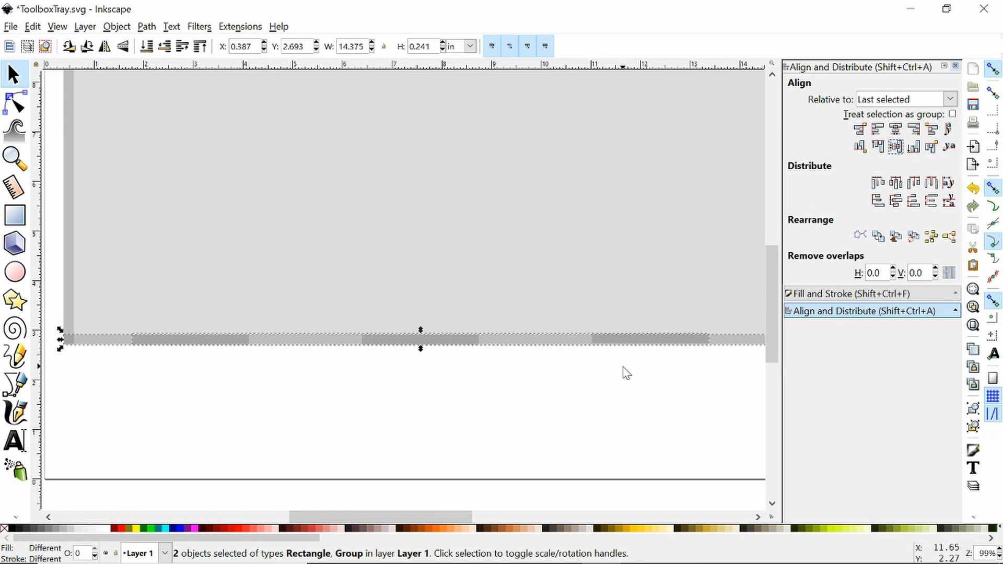
# Examine up close how each of the three joint sections lines up with the edges of the bottom strip.
pyautogui.click(635, 347)
pyautogui.click(636, 344)
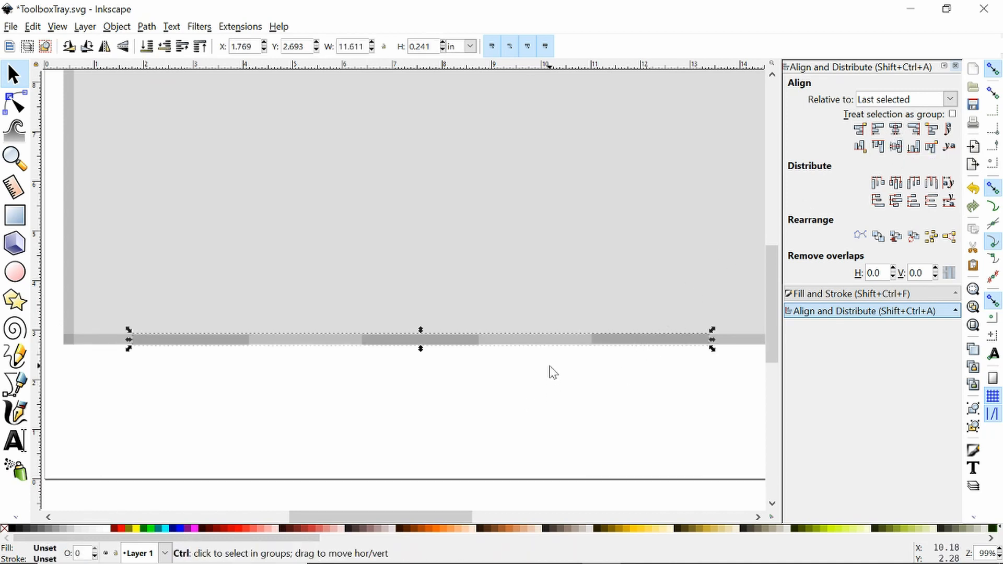
pyautogui.scroll(-1, 553, 370)
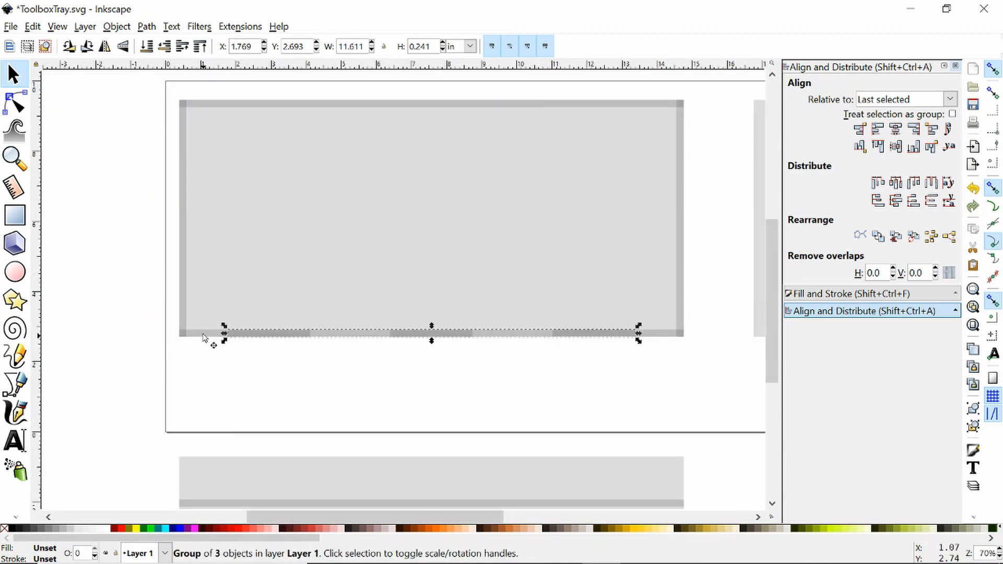
pyautogui.click(350, 385)
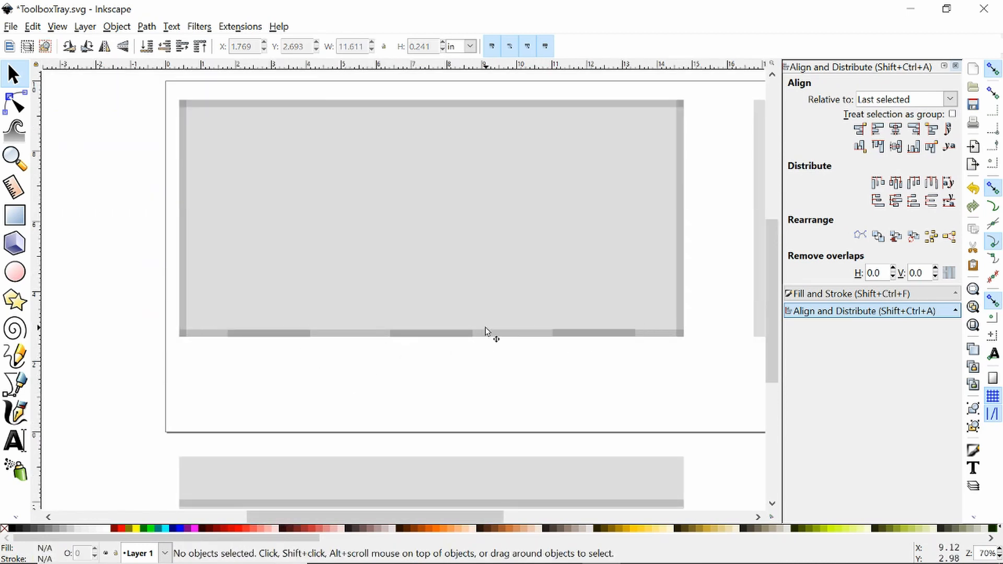
pyautogui.keyDown('ctrl'); pyautogui.scroll(9, 291, 335); pyautogui.keyUp('ctrl')
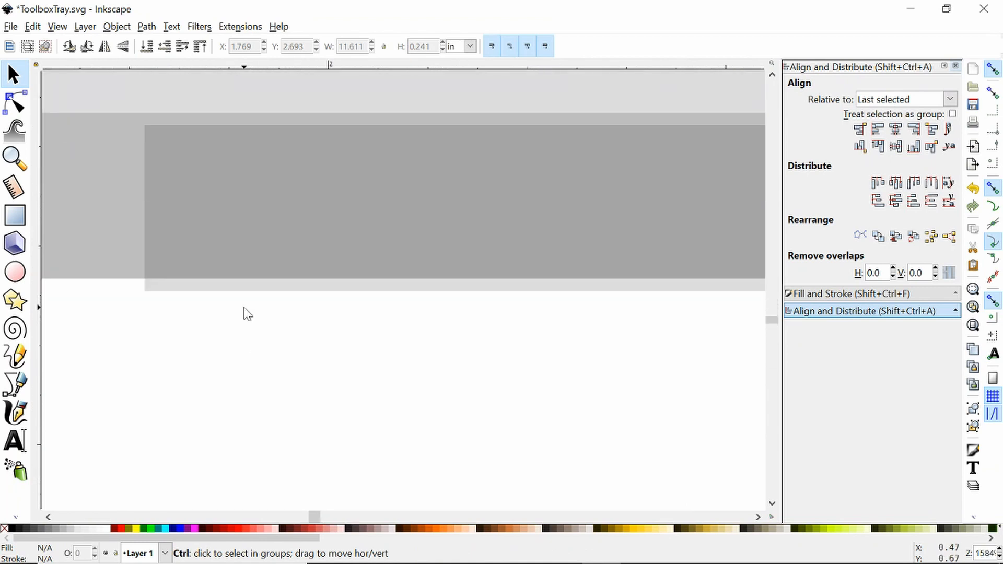
pyautogui.keyDown('ctrl'); pyautogui.scroll(-3, 474, 336); pyautogui.keyUp('ctrl')
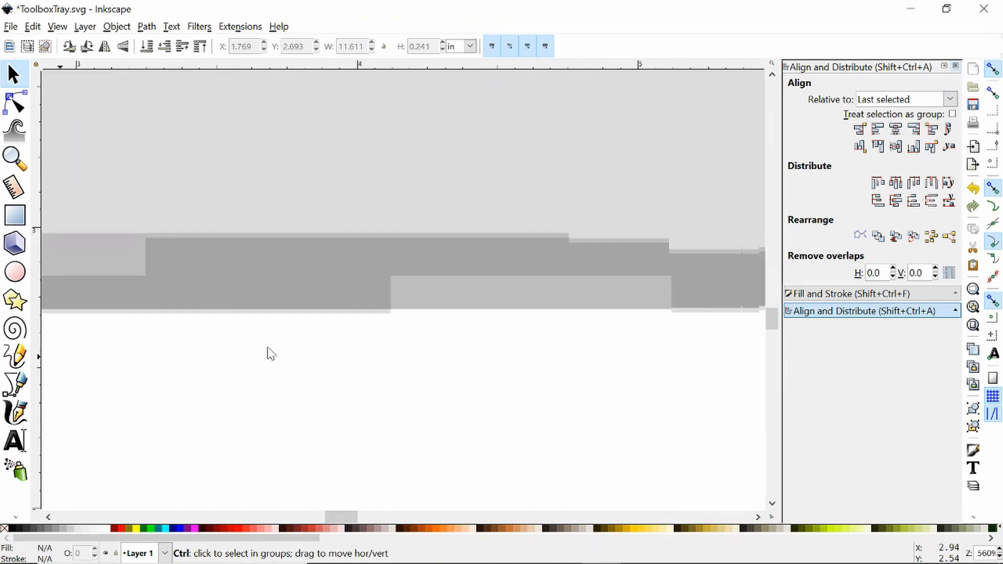
pyautogui.keyDown('ctrl'); pyautogui.scroll(2, 500, 333); pyautogui.keyUp('ctrl')
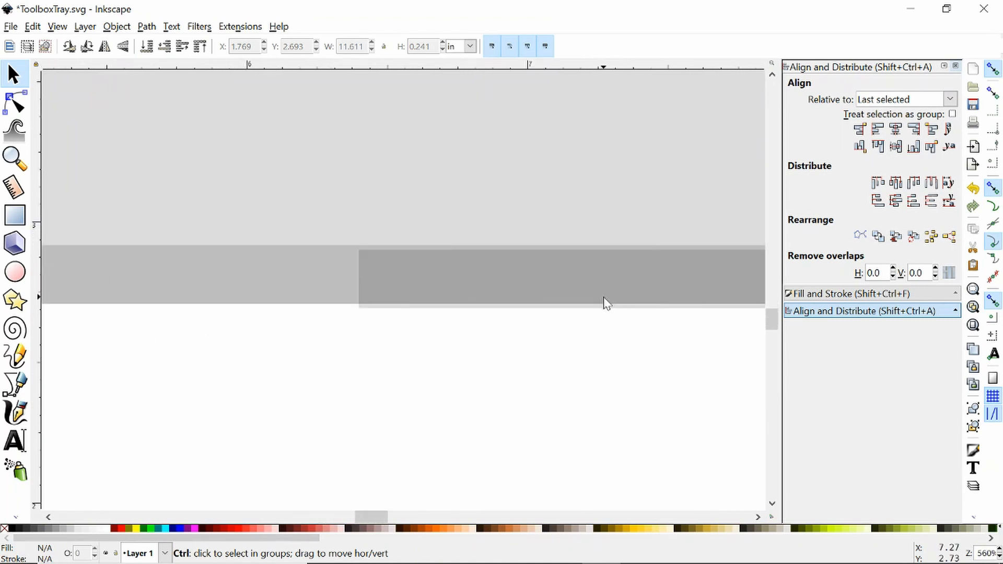
pyautogui.keyDown('ctrl'); pyautogui.scroll(-6, 617, 303); pyautogui.keyUp('ctrl')
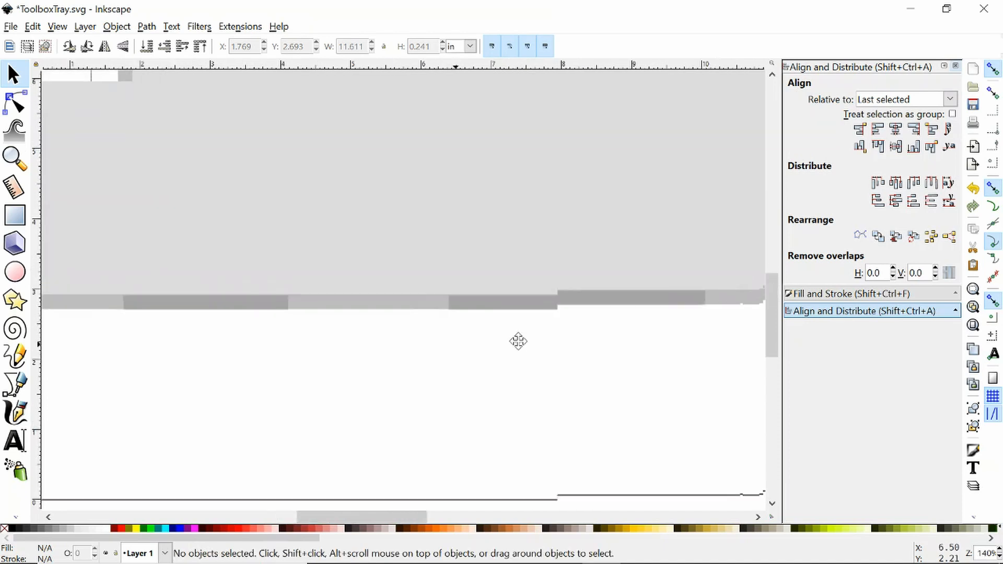
pyautogui.keyDown('ctrl'); pyautogui.scroll(3, 470, 350); pyautogui.keyUp('ctrl')
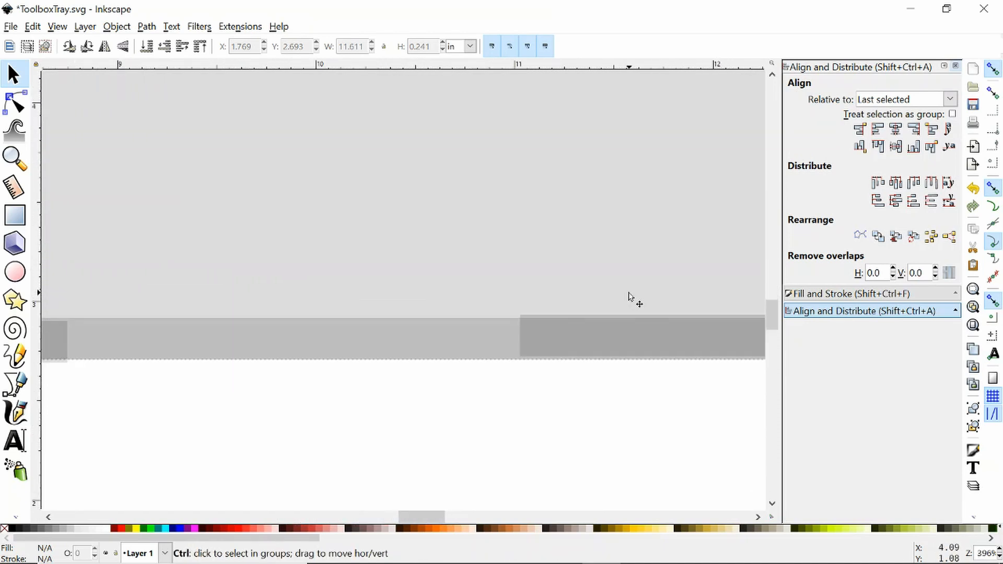
pyautogui.keyDown('ctrl'); pyautogui.click(621, 308); pyautogui.keyUp('ctrl')
pyautogui.keyDown('ctrl'); pyautogui.scroll(-4, 623, 309); pyautogui.keyUp('ctrl')
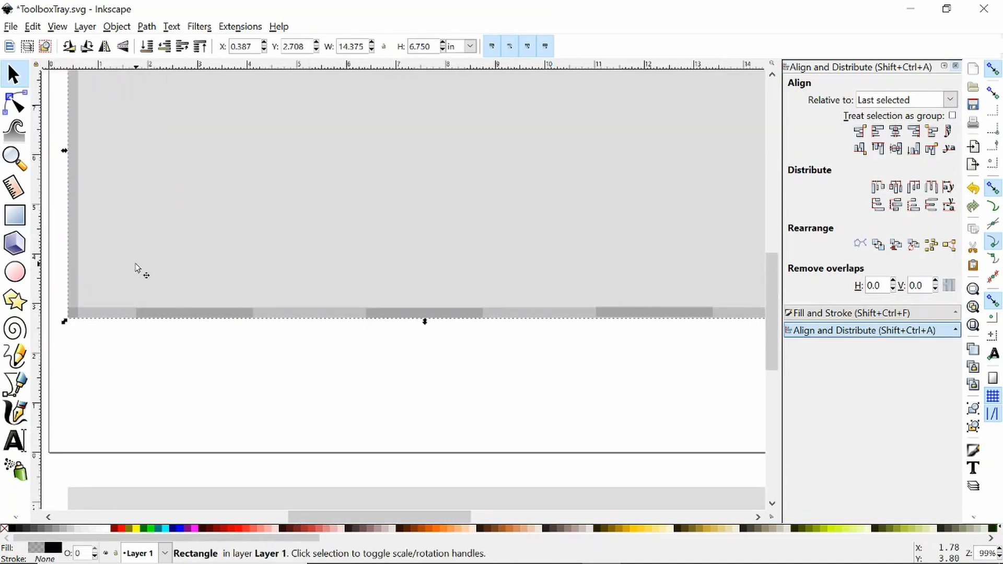
# Ungroup the three joint sections, centre them on a common horizontal axis, and group them again.
pyautogui.click(145, 363)
pyautogui.moveTo(99, 363); pyautogui.dragTo(410, 336)
pyautogui.scroll(-2, 517, 358)
pyautogui.hscroll(-5, 517, 357)
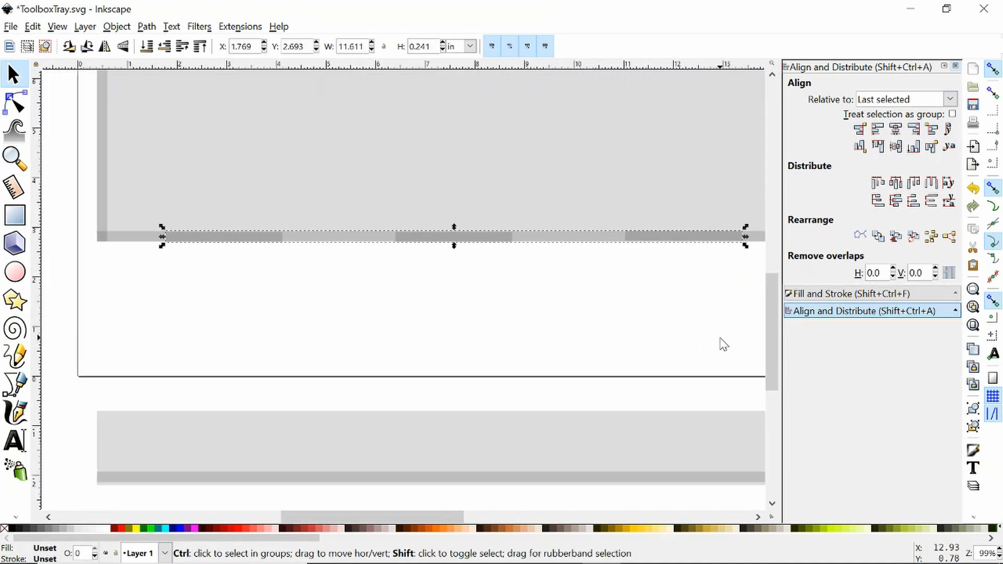
pyautogui.hotkey('ctrl', 'shift', 'g')
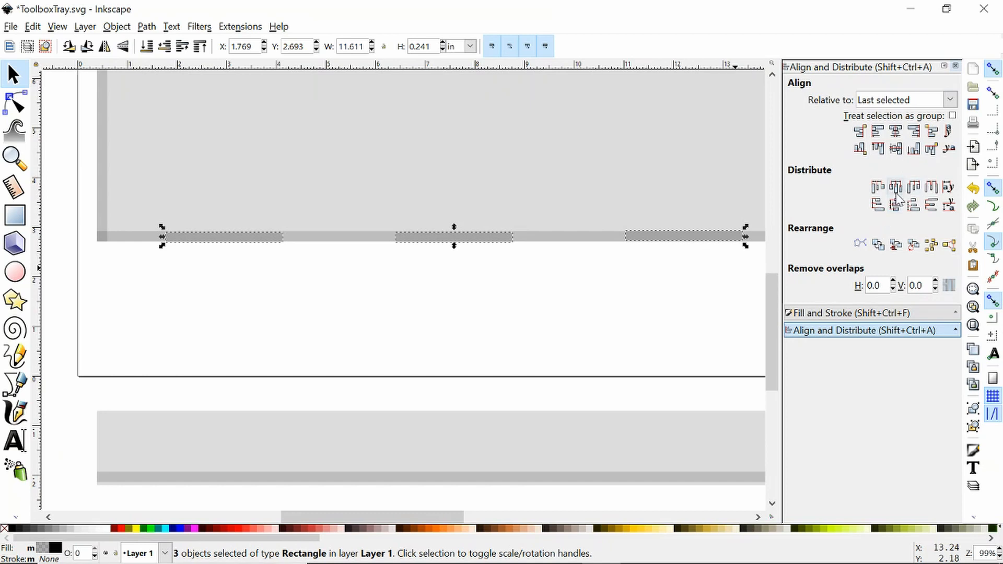
pyautogui.click(896, 150)
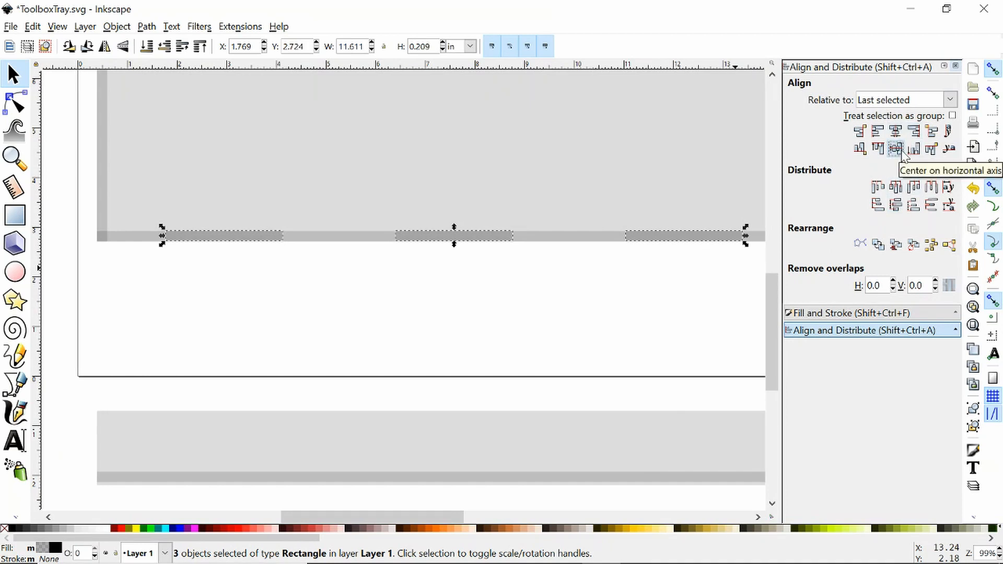
pyautogui.scroll(3, 490, 259)
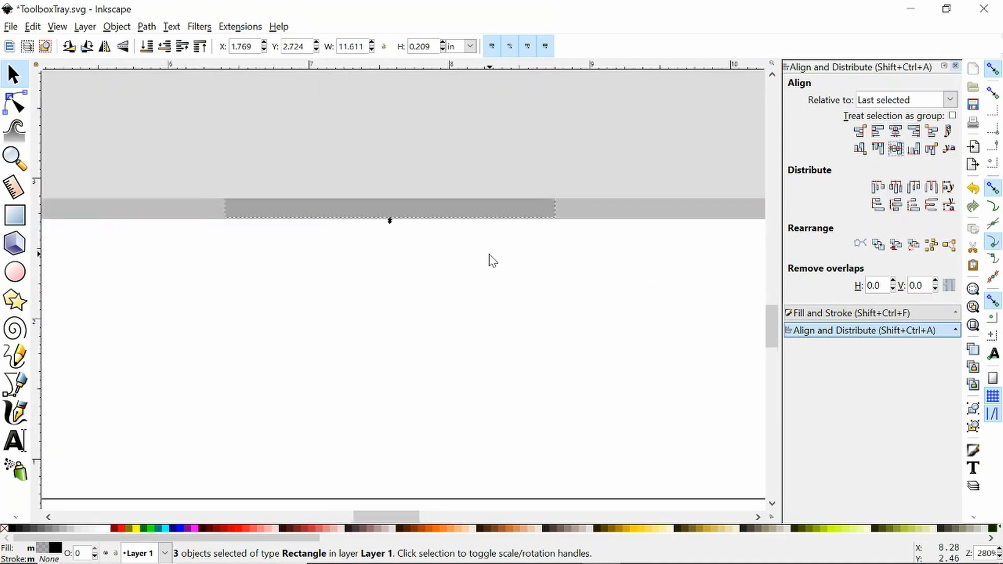
pyautogui.scroll(-3, 493, 260)
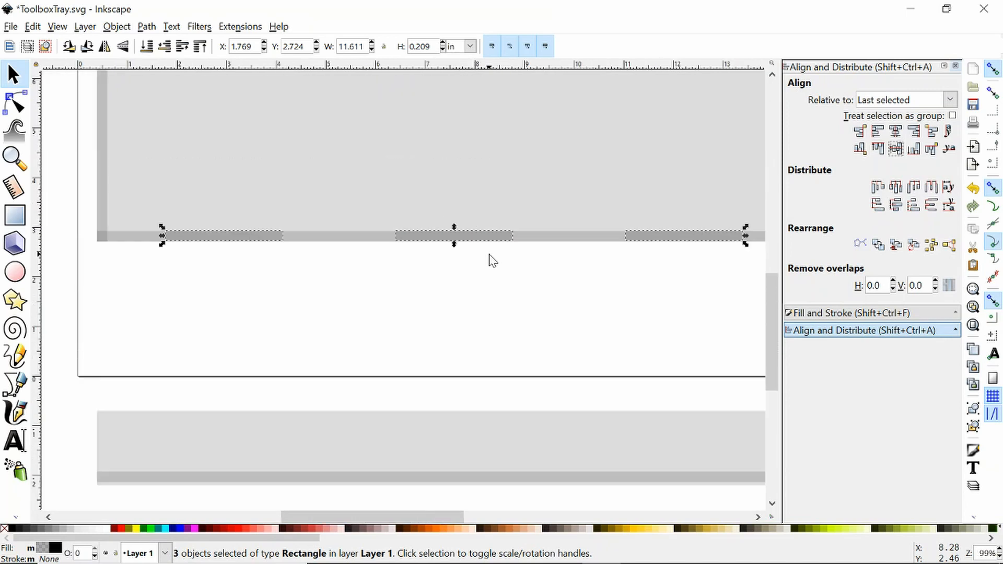
pyautogui.hotkey('ctrl', 'g')
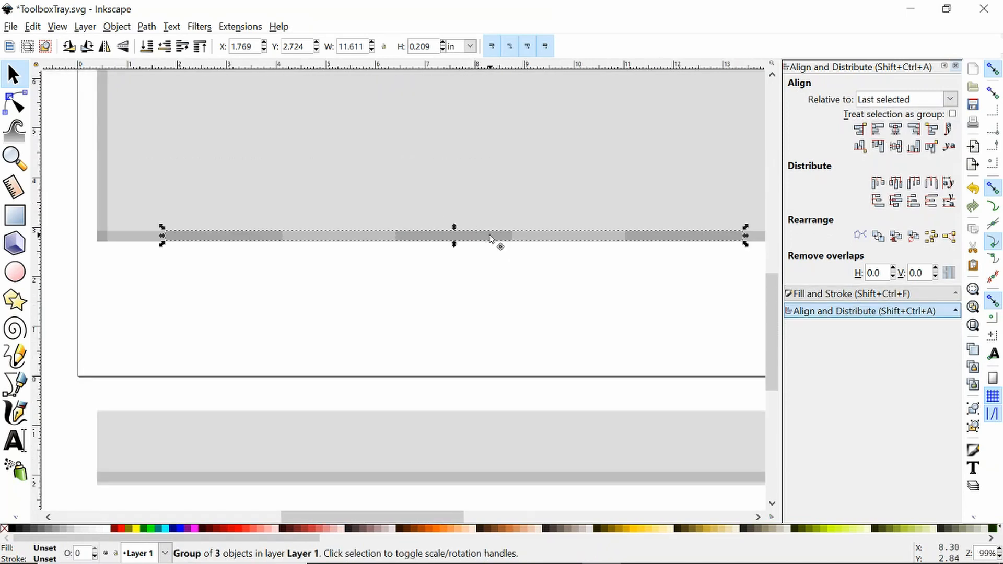
# Enable bounding-box edge midpoint snapping, snap the section group to the midpoint of the base's bottom edge, and save the document.
pyautogui.press('Down')
pyautogui.press('Down')
pyautogui.press('Down')
pyautogui.moveTo(490, 243); pyautogui.dragTo(493, 258)
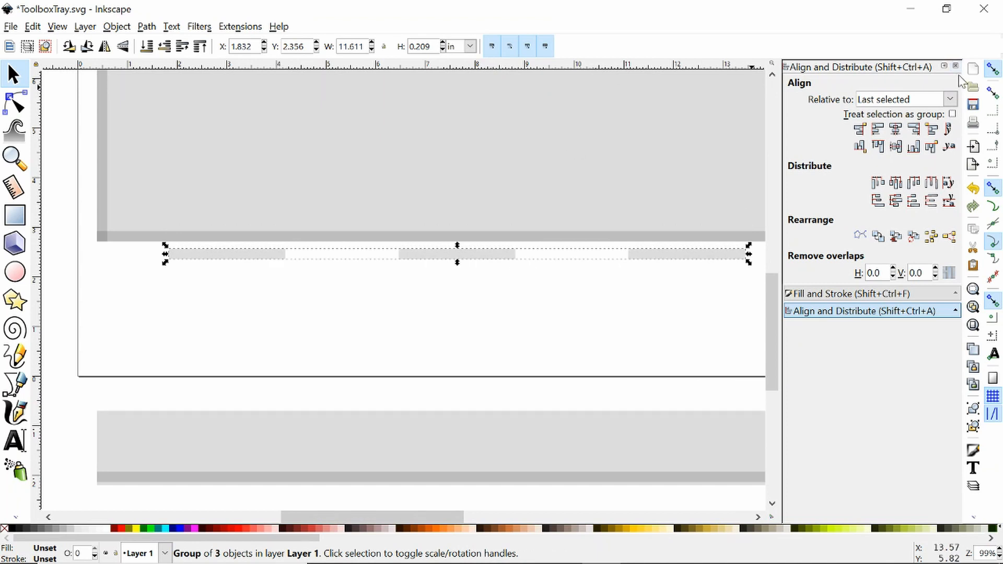
pyautogui.click(992, 93)
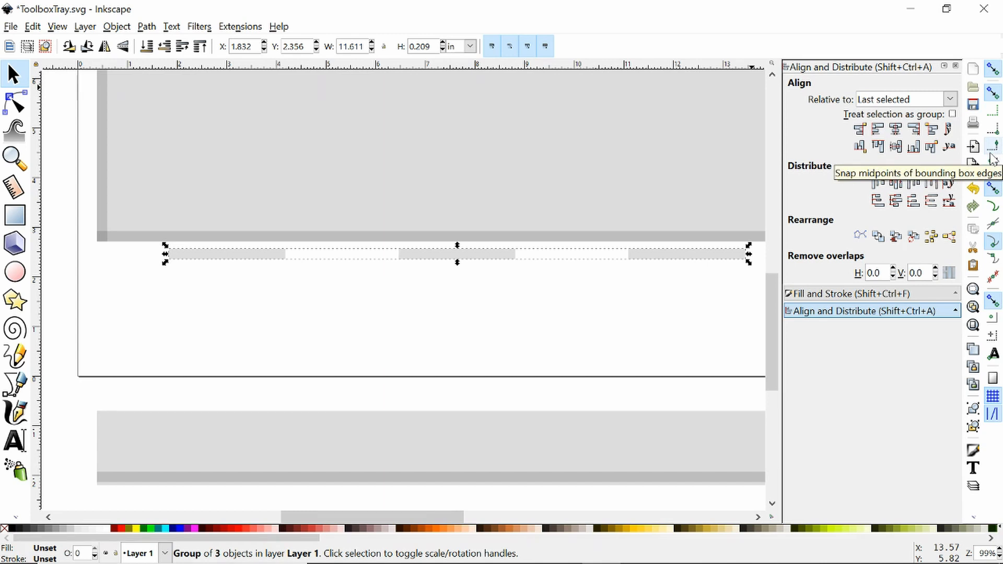
pyautogui.moveTo(477, 261)
pyautogui.mouseDown()
pyautogui.moveTo(479, 235)
pyautogui.moveTo(484, 251)
pyautogui.mouseUp()
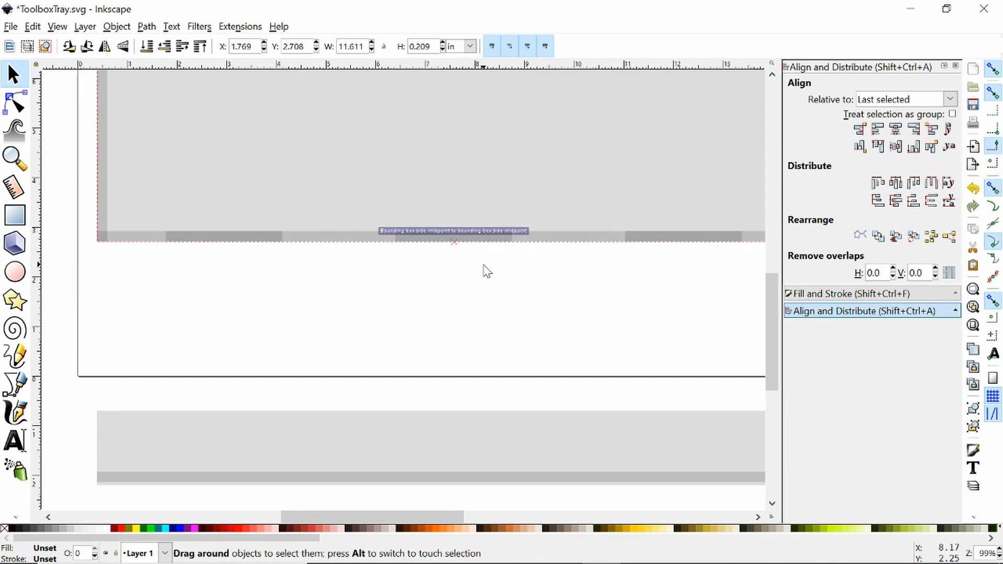
pyautogui.click(487, 271)
pyautogui.scroll(3, 449, 243)
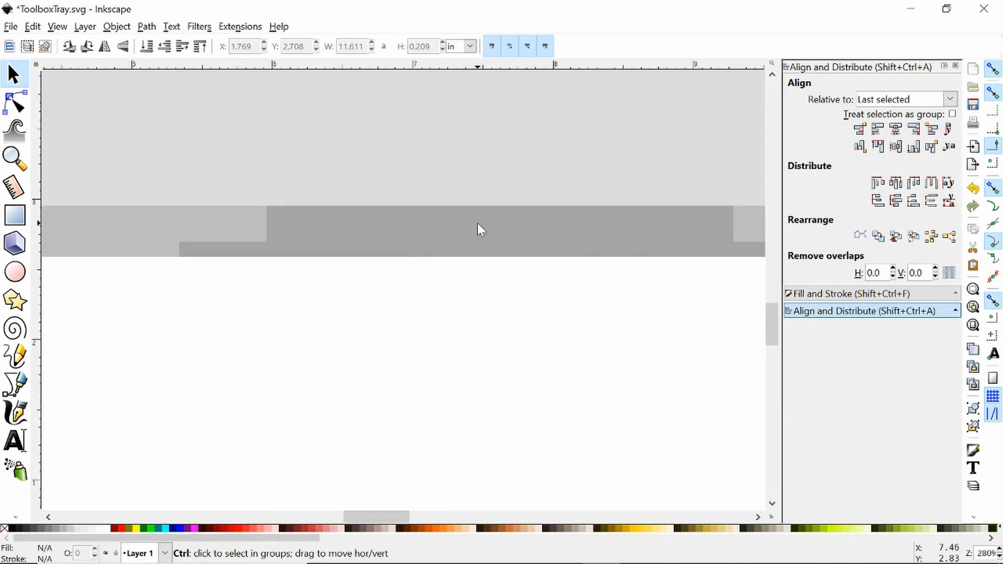
pyautogui.scroll(-4, 479, 230)
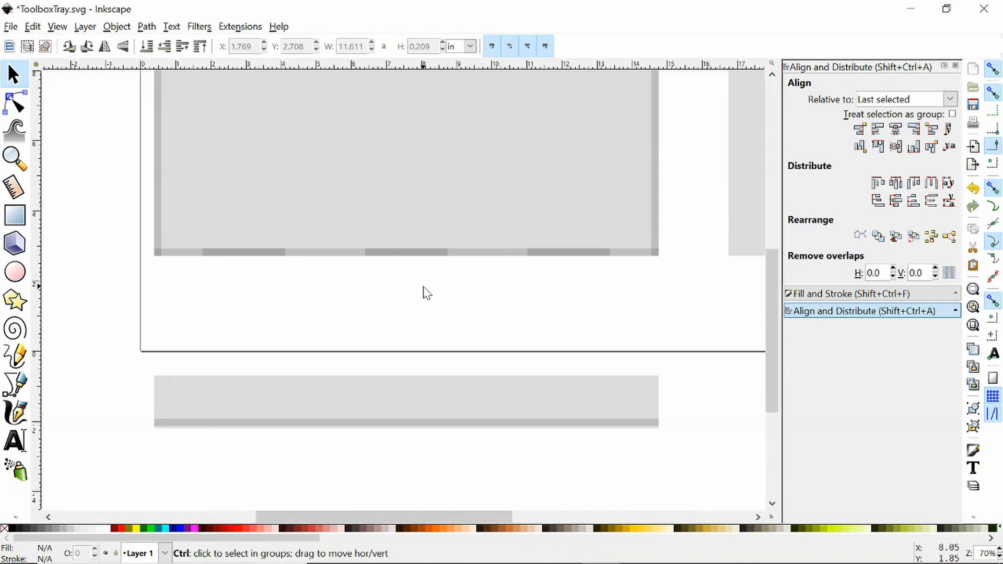
pyautogui.hotkey('ctrl', 'd')
pyautogui.hotkey('ctrl', 's')
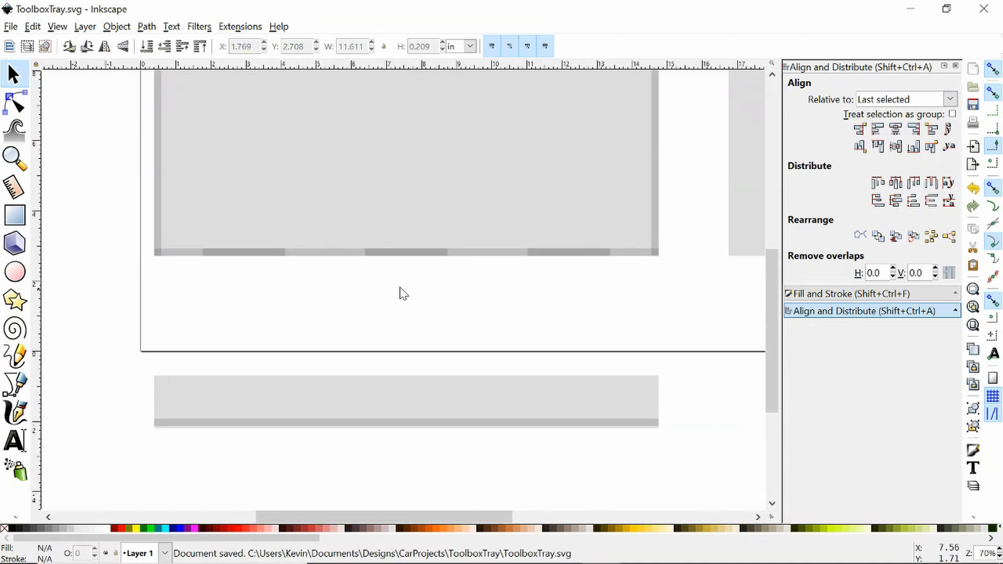
# Delete the plain 0.209 in strip along the base's top edge.
pyautogui.moveTo(426, 280); pyautogui.dragTo(416, 359)
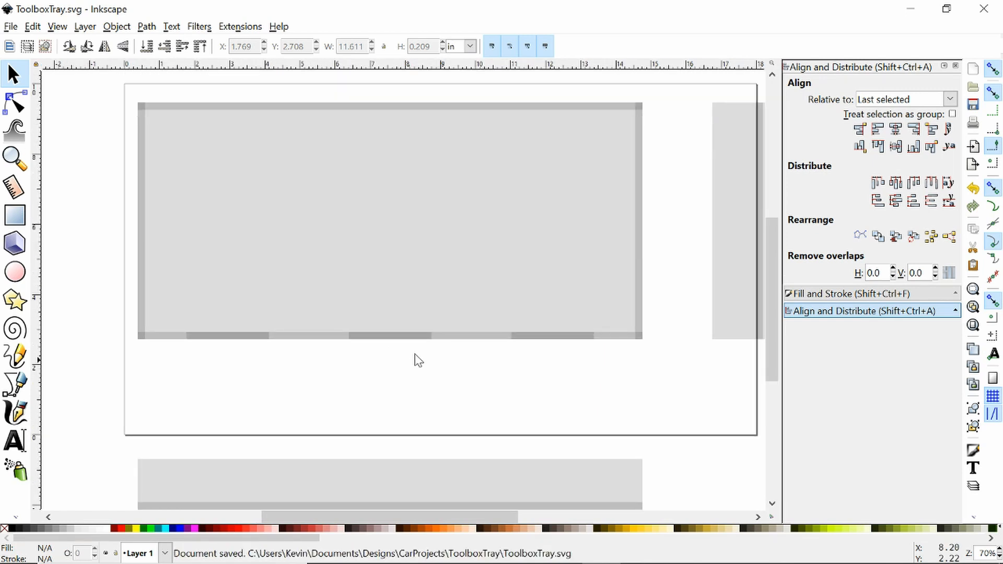
pyautogui.moveTo(90, 316); pyautogui.dragTo(679, 389)
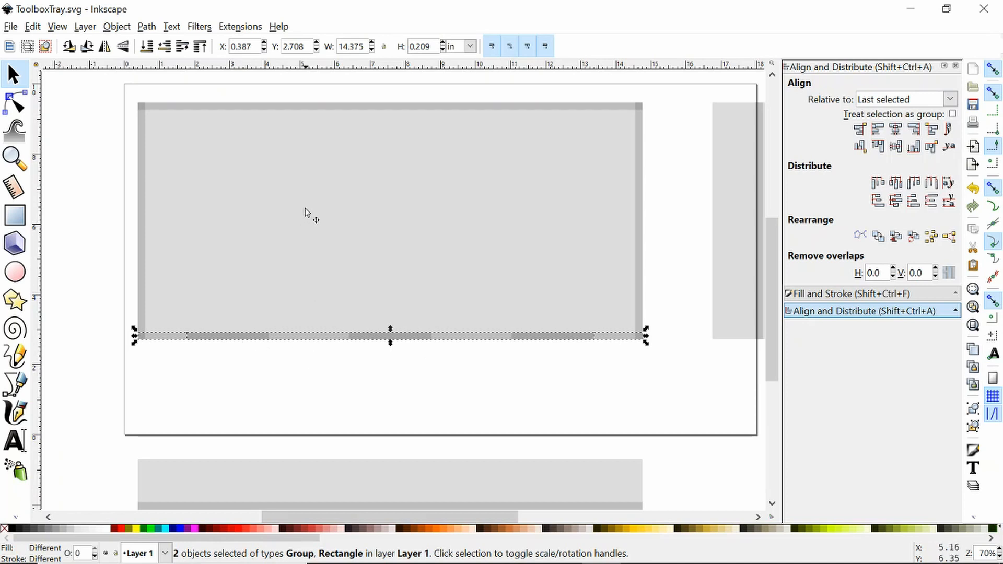
pyautogui.click(313, 110)
pyautogui.press('Delete')
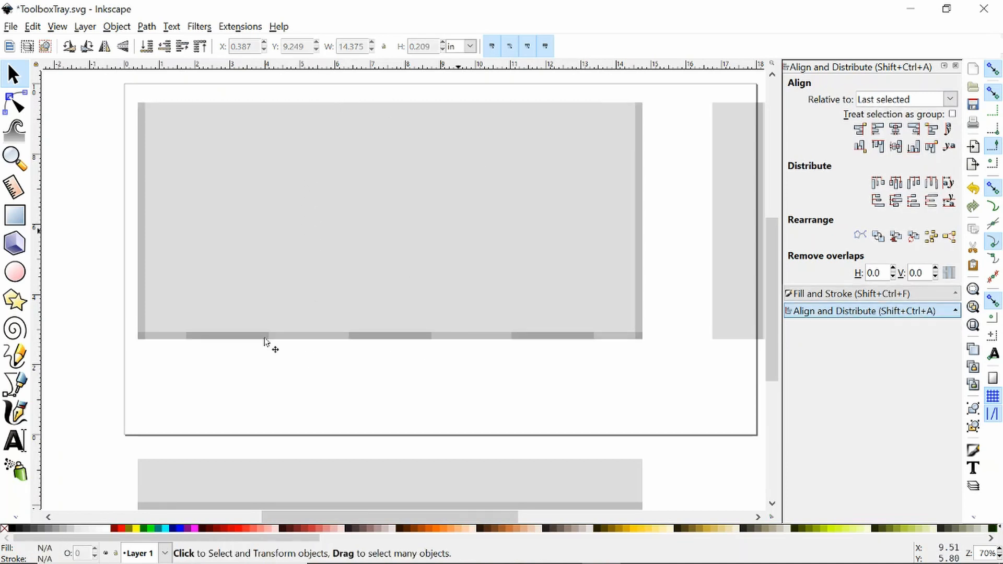
# Duplicate the bottom edge strip with its joint sections, snap the copy onto the base's top edge, and save the document.
pyautogui.moveTo(89, 294); pyautogui.dragTo(700, 442)
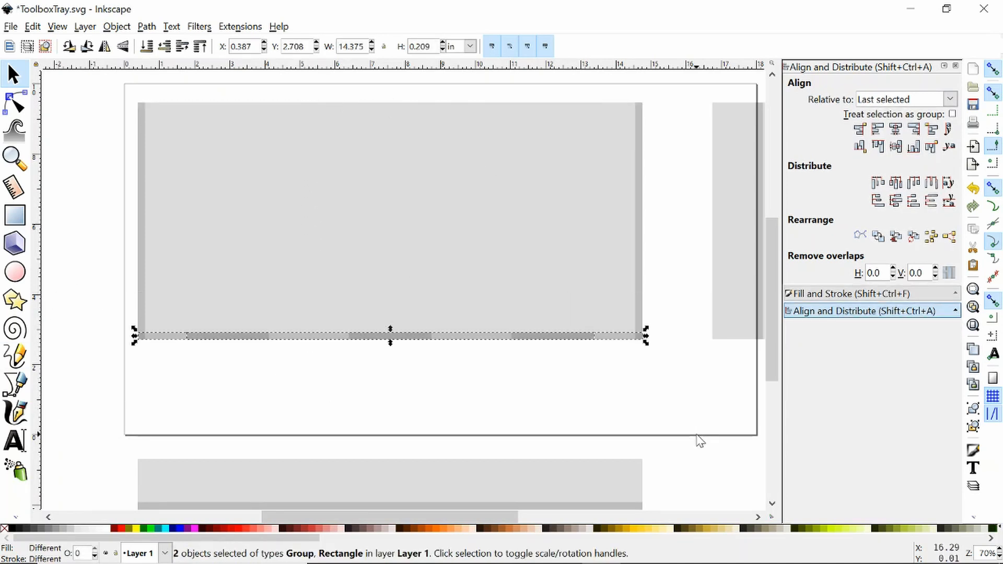
pyautogui.hotkey('ctrl', 'd')
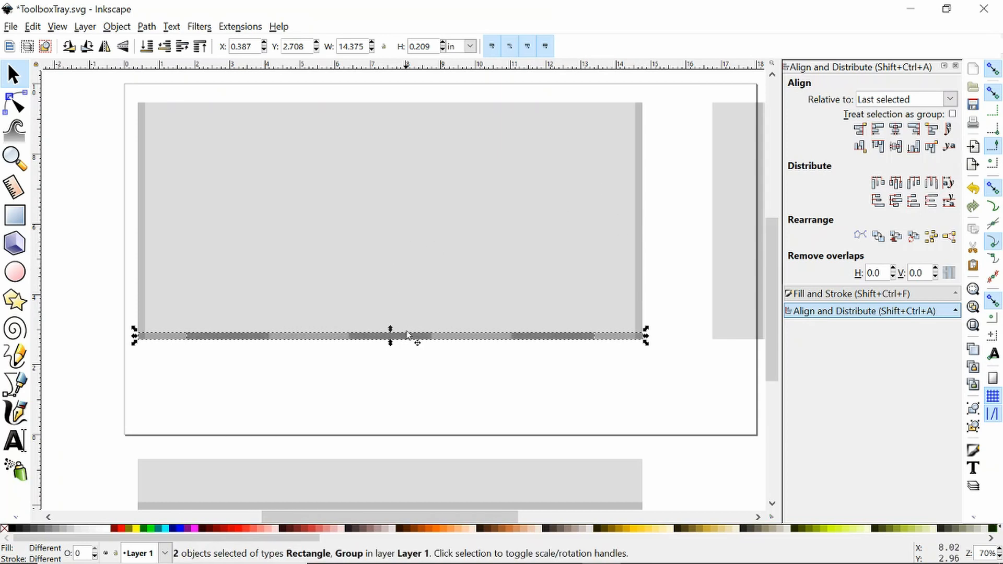
pyautogui.moveTo(397, 342); pyautogui.dragTo(397, 111)
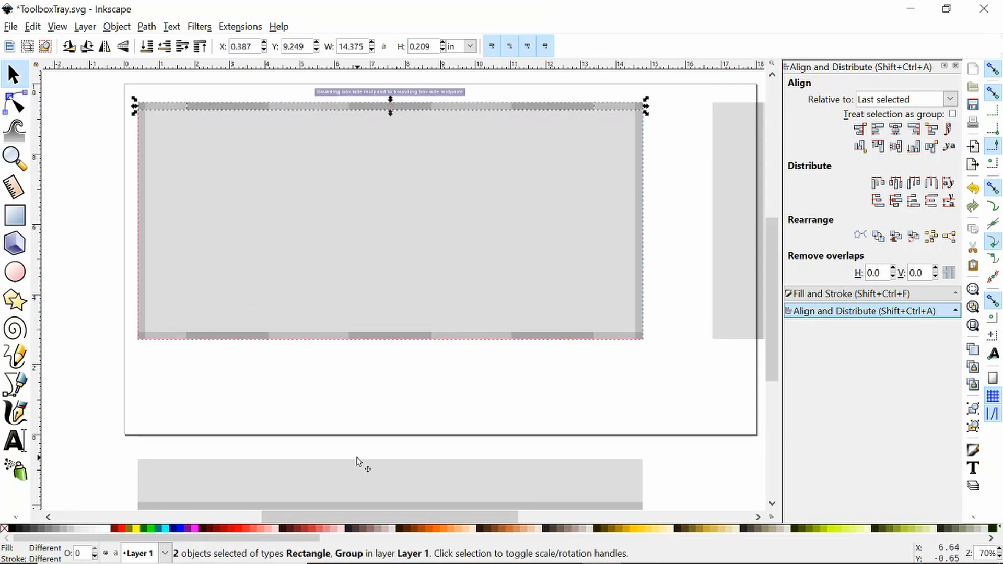
pyautogui.click(343, 403)
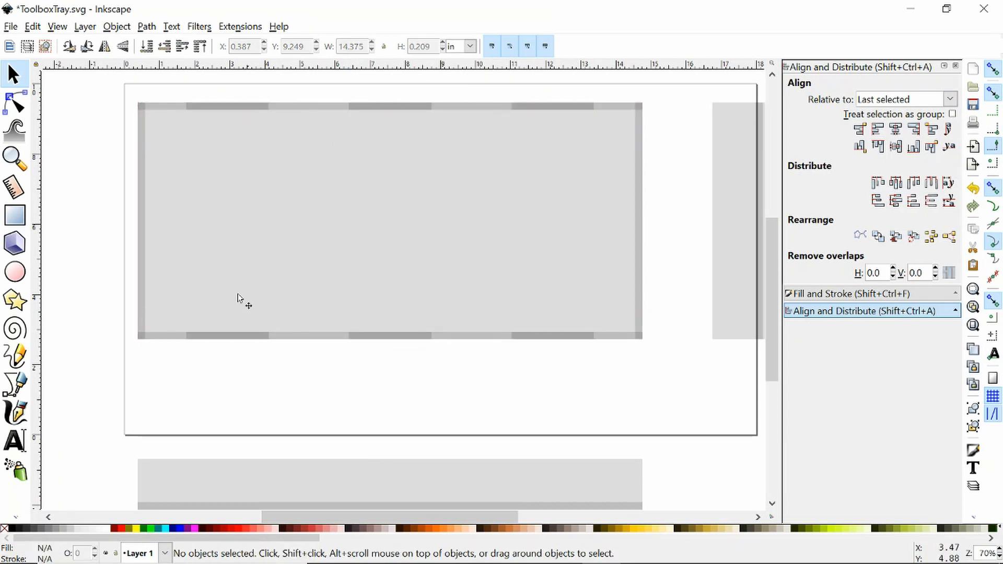
pyautogui.hotkey('ctrl', 's')
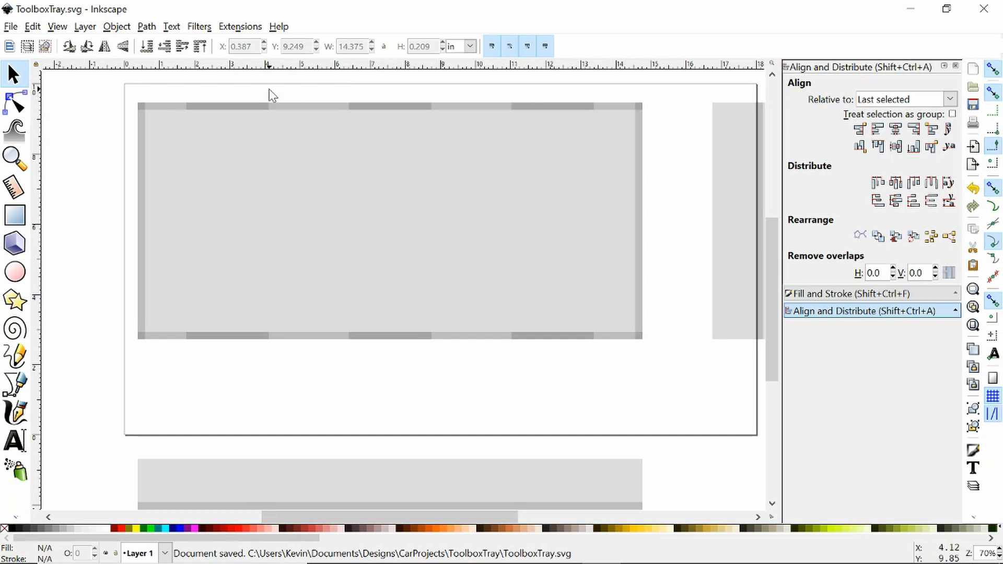
# Duplicate the base's left edge strip and shrink the copy about its centre to a joint section about 1.036 in tall.
pyautogui.click(259, 107)
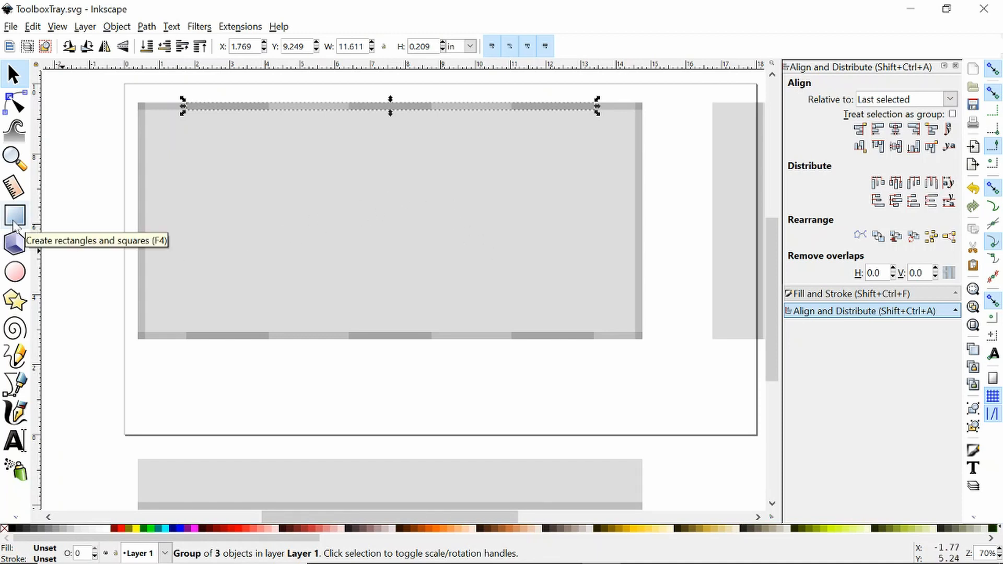
pyautogui.click(140, 170)
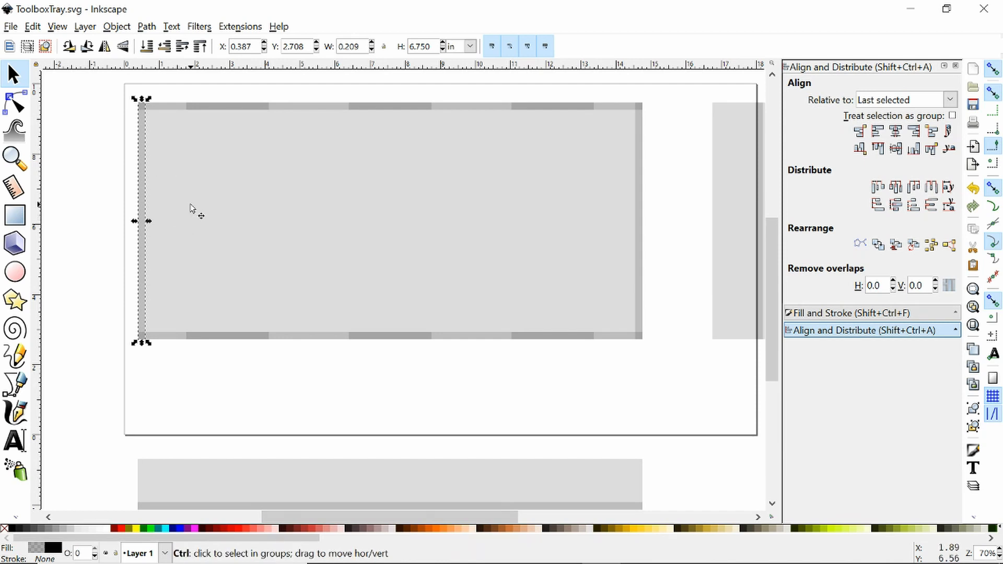
pyautogui.hotkey('ctrl', 'd')
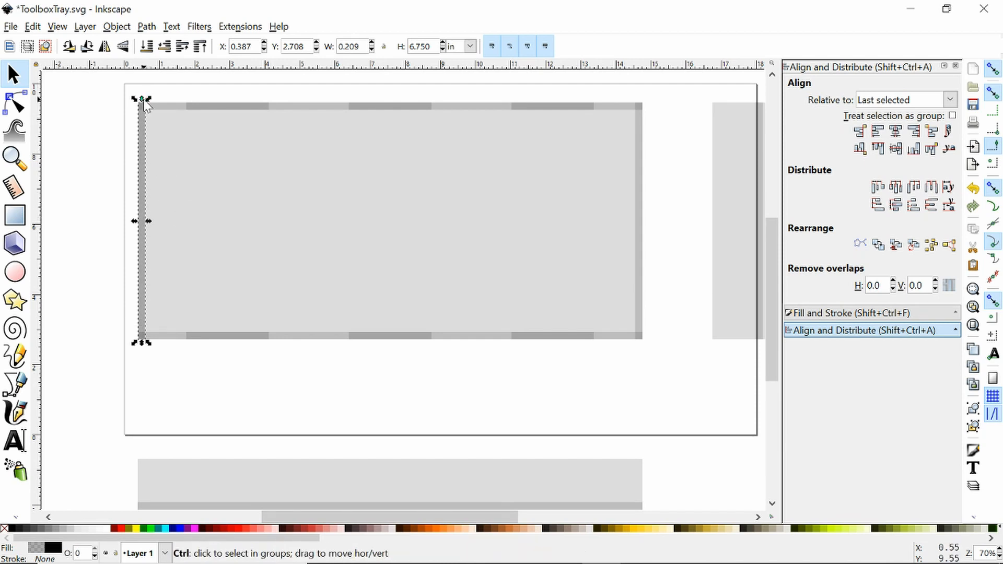
pyautogui.moveTo(146, 99); pyautogui.dragTo(140, 194)
pyautogui.hotkey('ctrl', 'z')
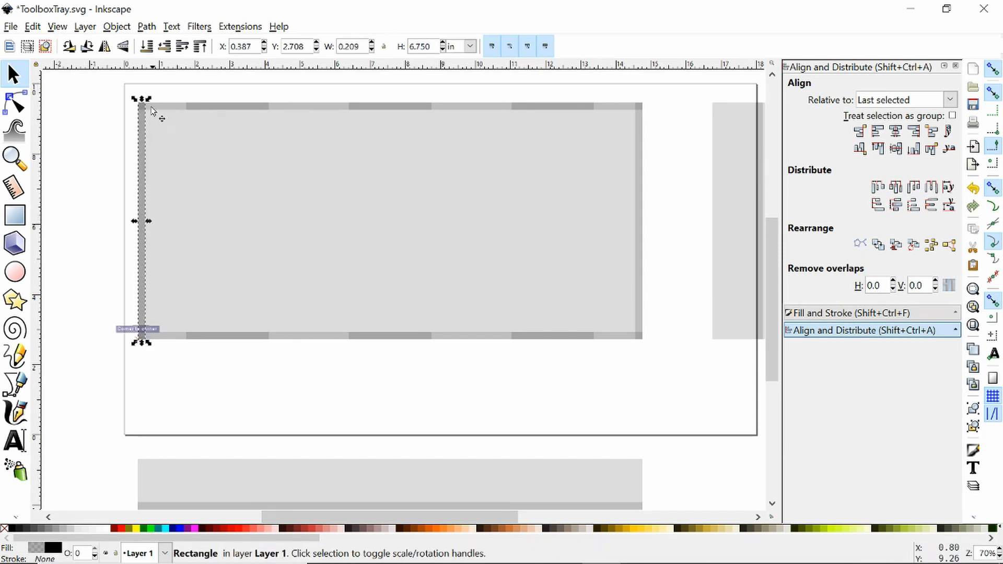
pyautogui.moveTo(145, 101); pyautogui.dragTo(144, 196)
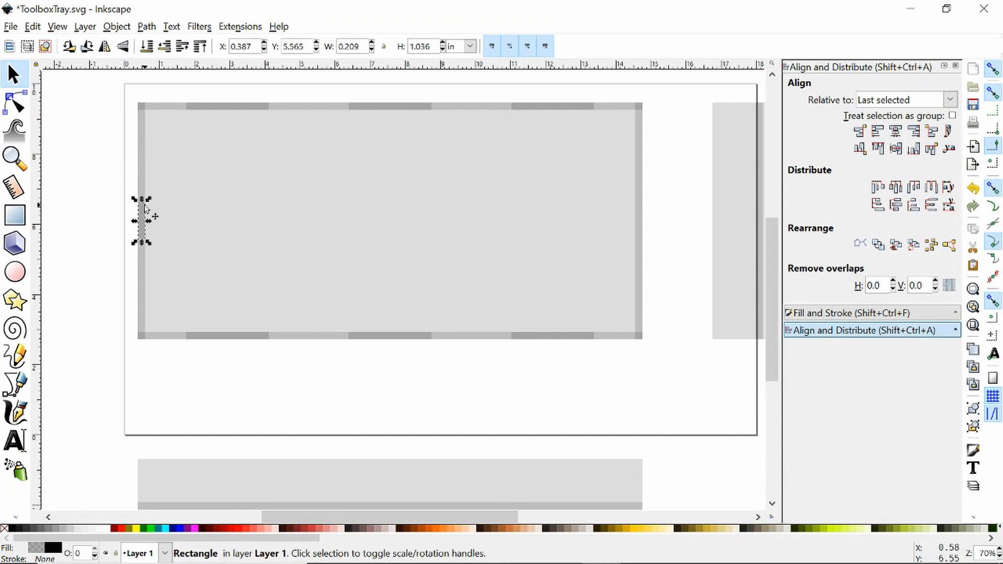
# Place a copy of the left joint section at the upper end of the left edge strip.
pyautogui.moveTo(144, 222); pyautogui.dragTo(145, 110)
pyautogui.click(150, 145)
pyautogui.scroll(4, 148, 125)
pyautogui.scroll(-3, 148, 125)
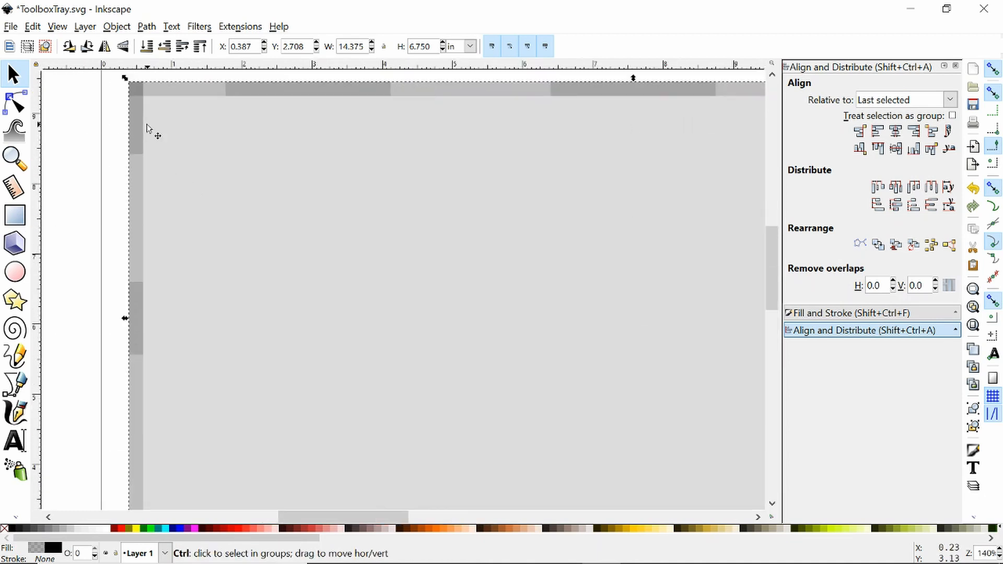
# Group the two left joint sections and snap the group to the midpoint of the left edge strip.
pyautogui.click(139, 269)
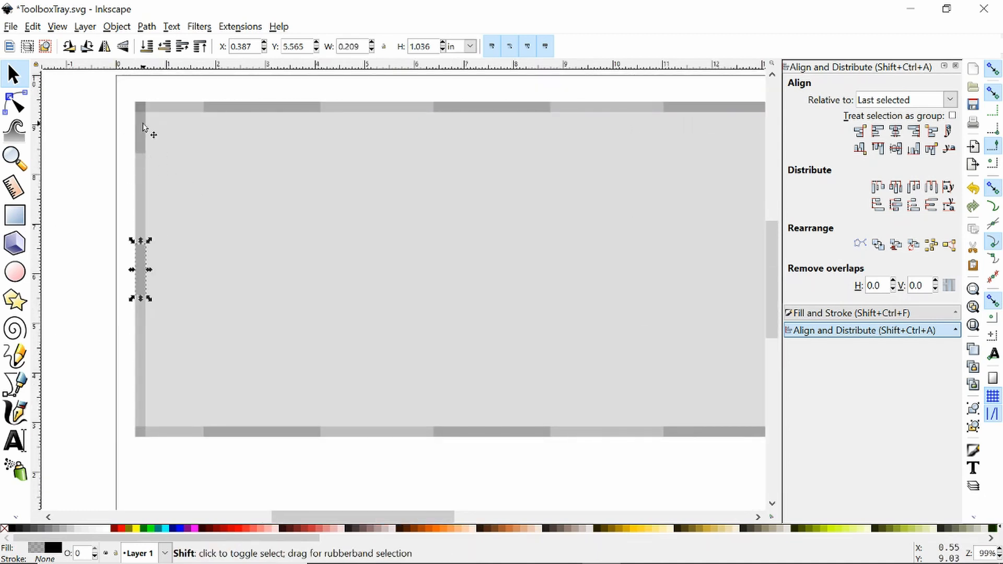
pyautogui.keyDown('shift'); pyautogui.click(143, 124); pyautogui.keyUp('shift')
pyautogui.hotkey('ctrl', 'g')
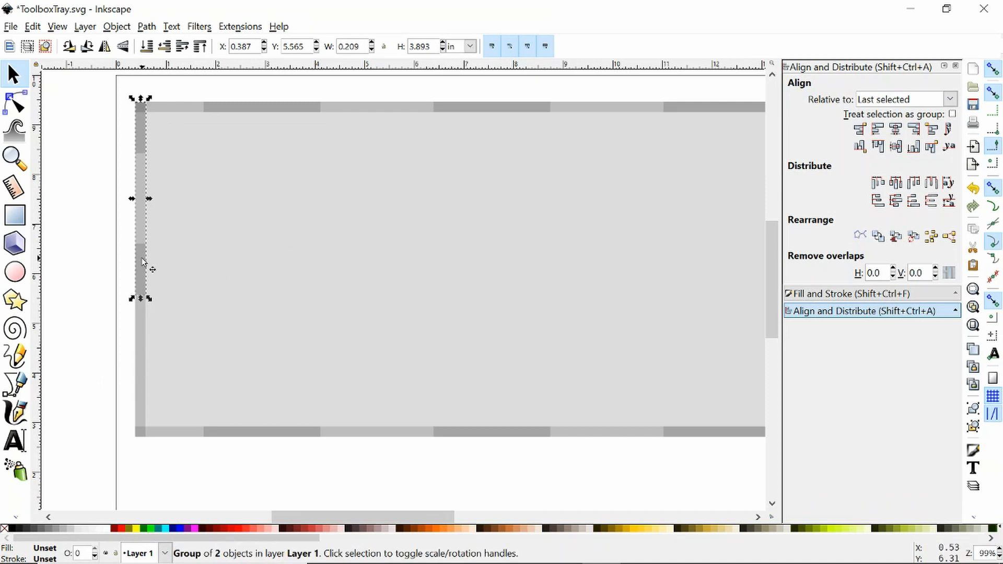
pyautogui.moveTo(143, 262); pyautogui.dragTo(144, 331)
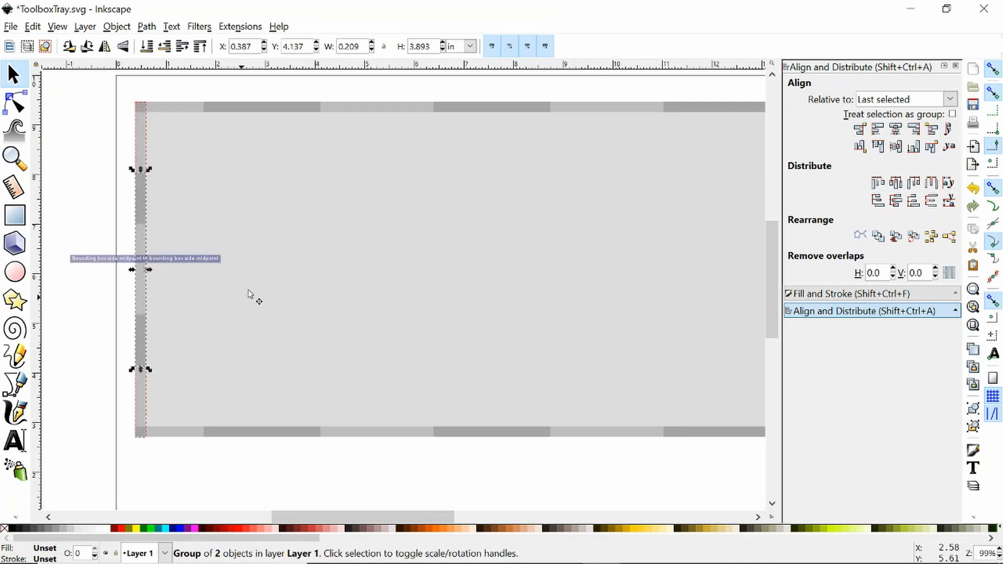
pyautogui.click(190, 274)
pyautogui.click(105, 306)
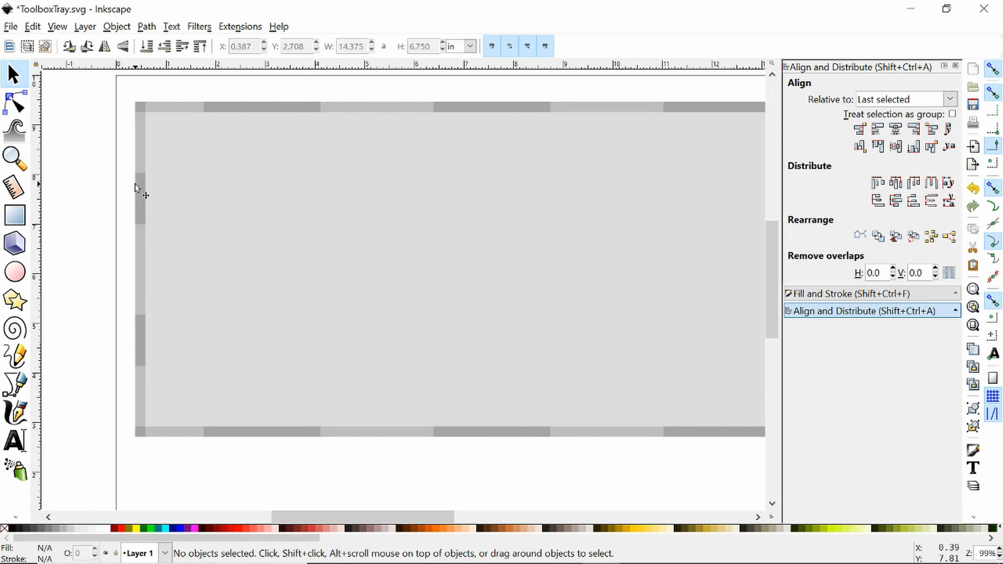
# Duplicate the left joint-section group, snap the copy to the midpoint of the right edge strip, and save the document.
pyautogui.click(139, 216)
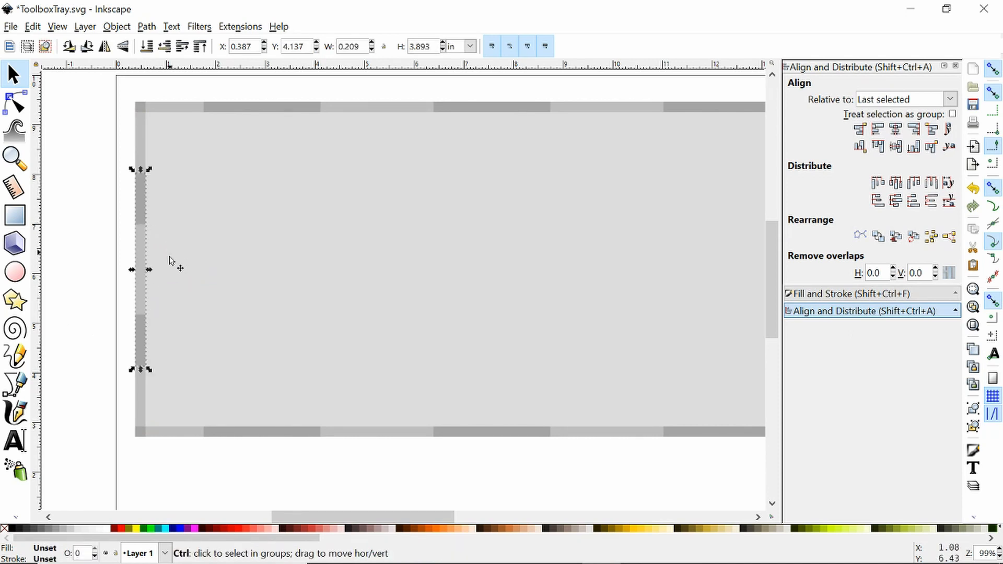
pyautogui.hotkey('ctrl', 'd')
pyautogui.moveTo(323, 469); pyautogui.dragTo(186, 456)
pyautogui.scroll(-1, 253, 437)
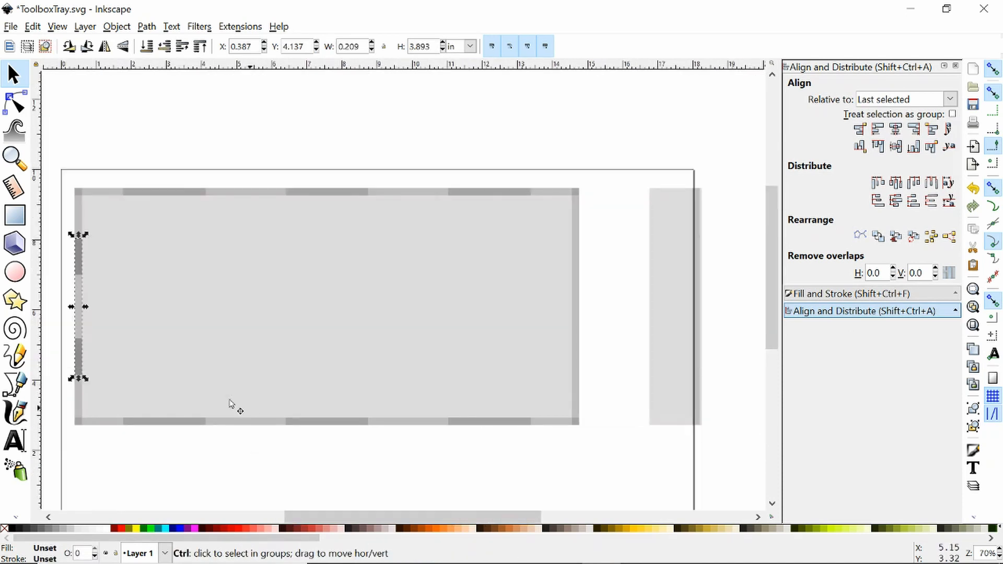
pyautogui.moveTo(78, 356); pyautogui.dragTo(578, 357)
pyautogui.click(592, 369)
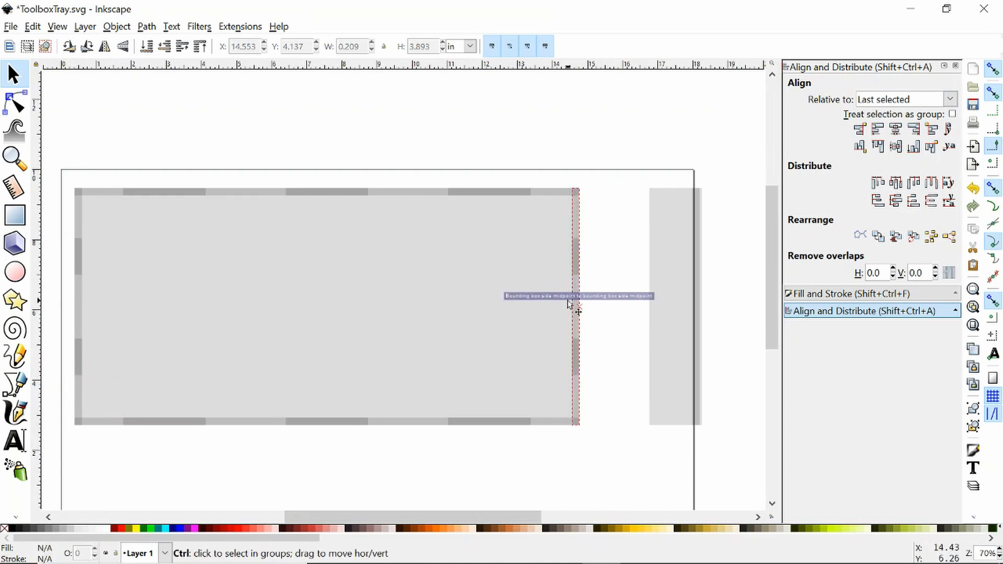
pyautogui.scroll(5, 568, 299)
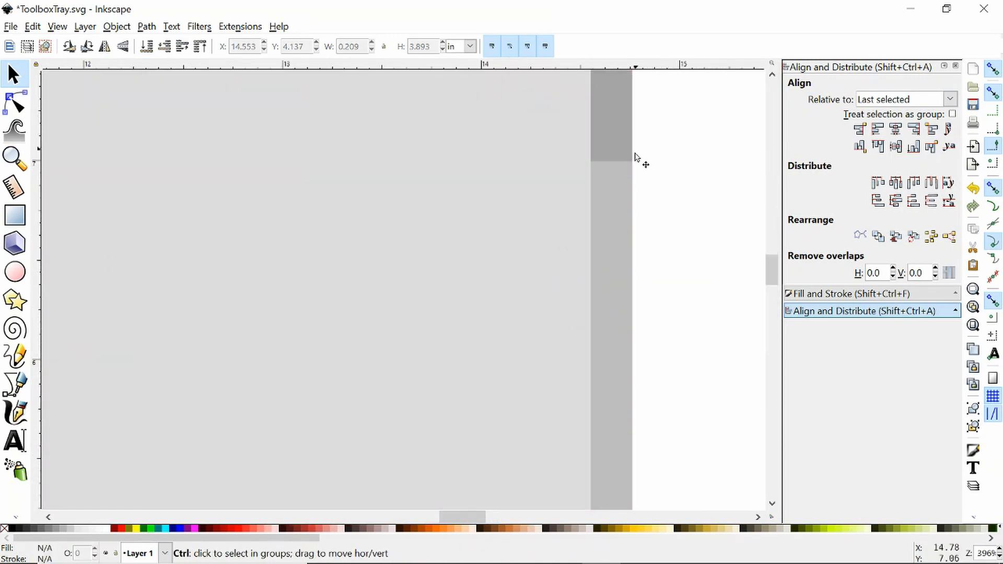
pyautogui.scroll(-5, 634, 261)
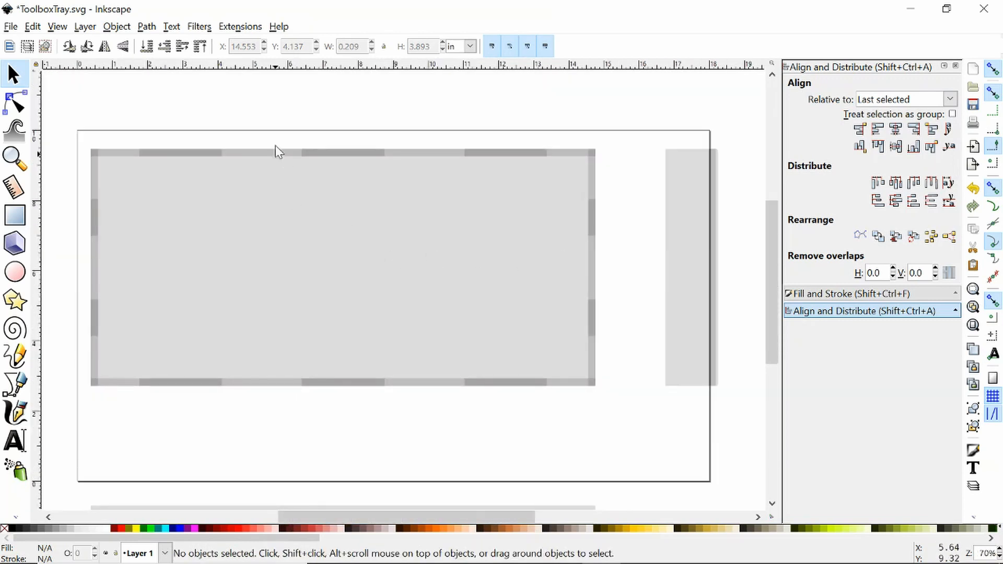
pyautogui.moveTo(311, 138); pyautogui.dragTo(376, 148)
pyautogui.hotkey('ctrl', 's')
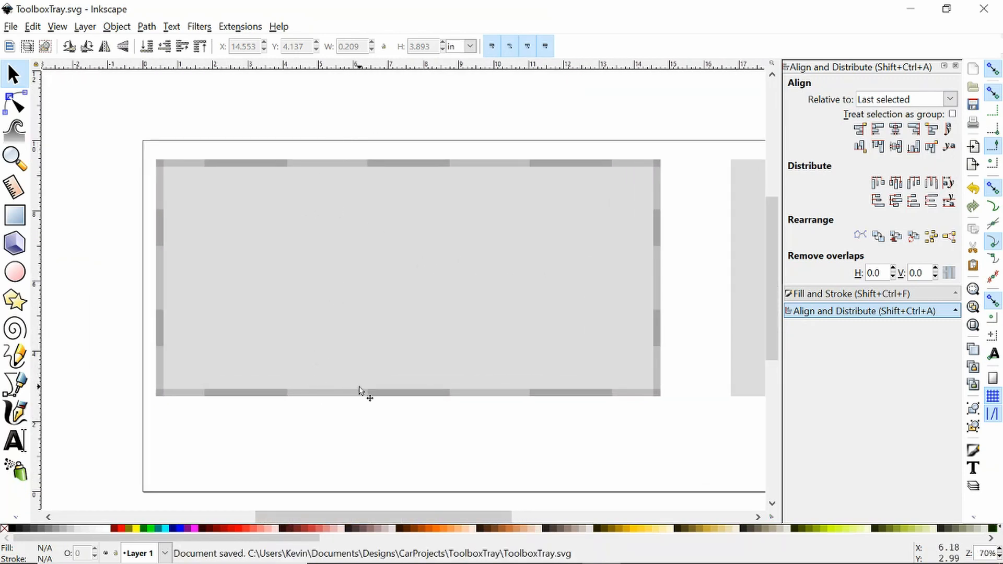
# Examine the base rectangle, its edge strips and its joint-section groups one by one to tell the overlapping pieces apart.
pyautogui.scroll(2, 359, 390)
pyautogui.click(440, 407)
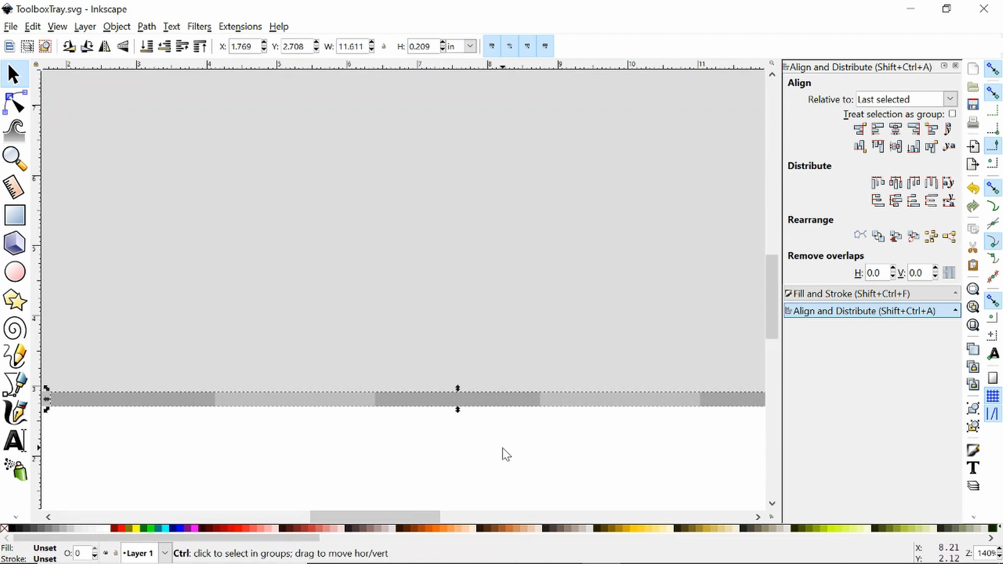
pyautogui.scroll(-3, 502, 452)
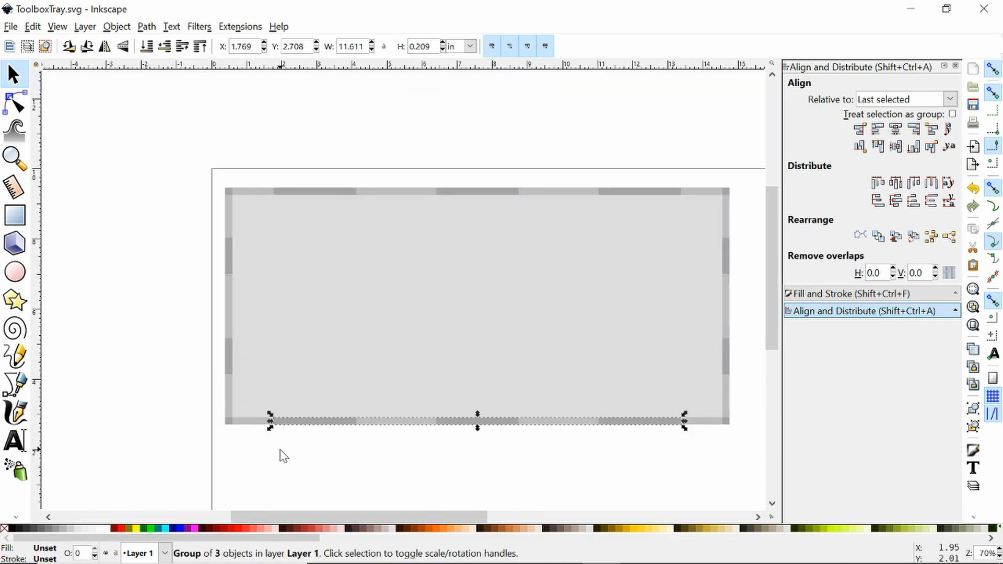
pyautogui.click(391, 446)
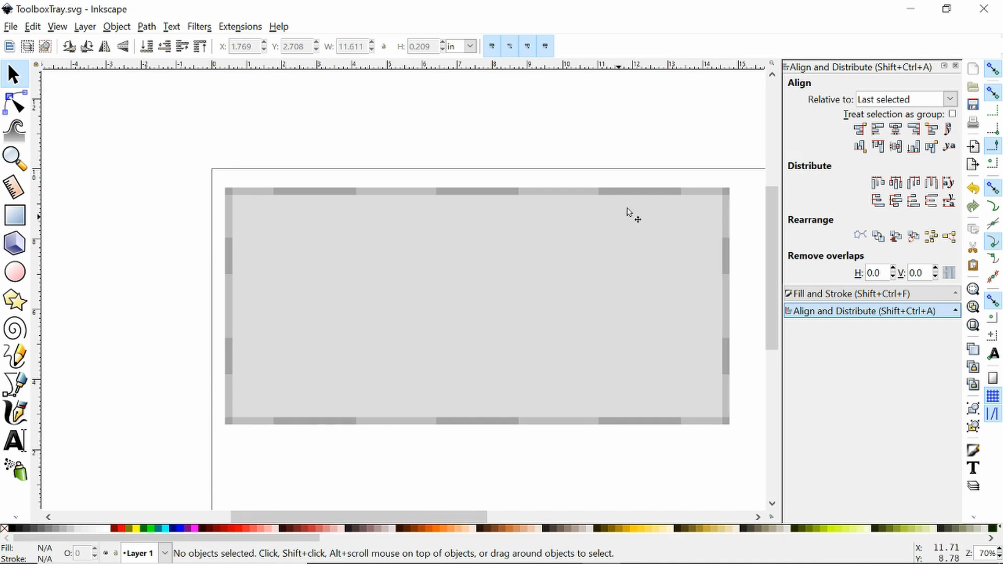
pyautogui.click(254, 193)
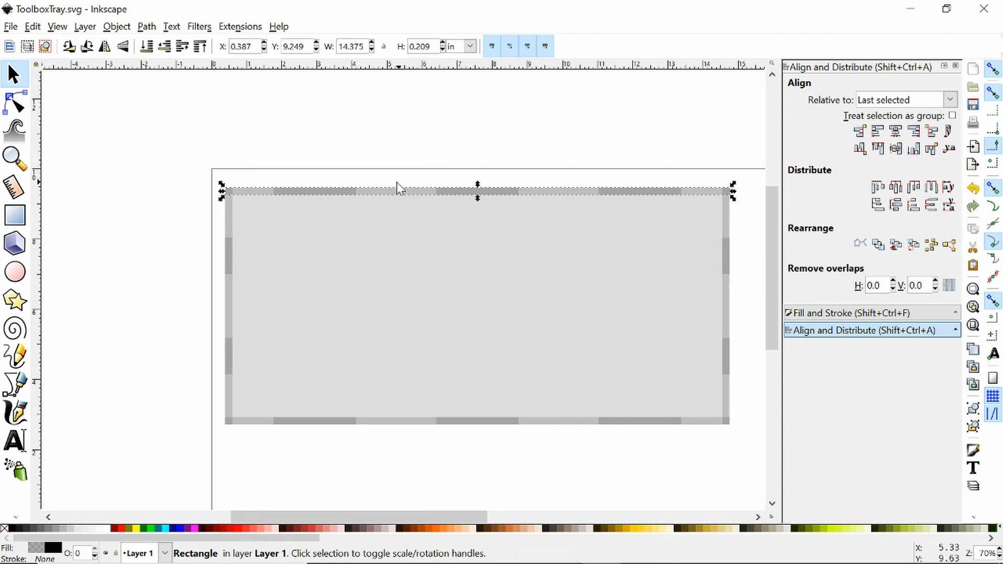
pyautogui.click(360, 176)
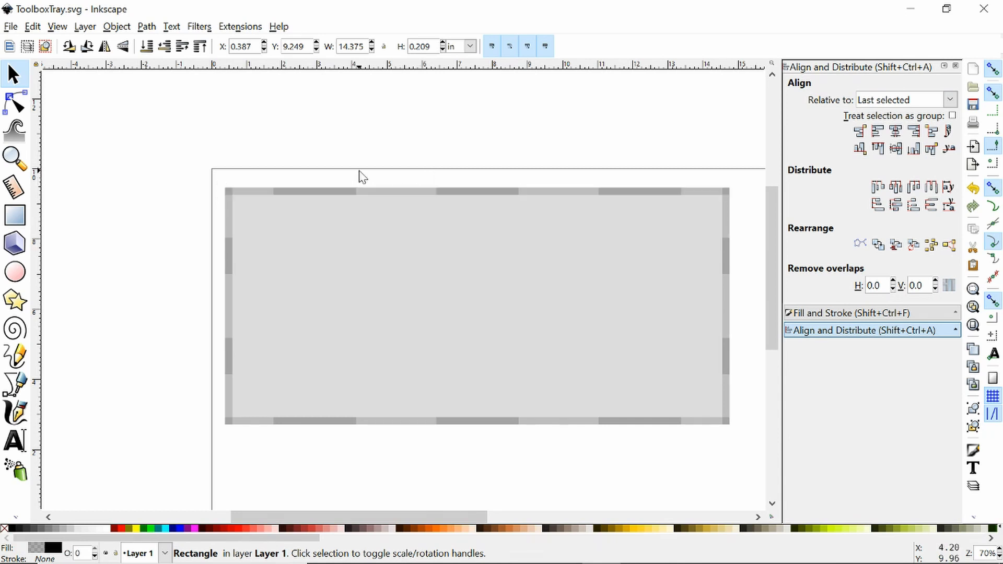
pyautogui.click(259, 190)
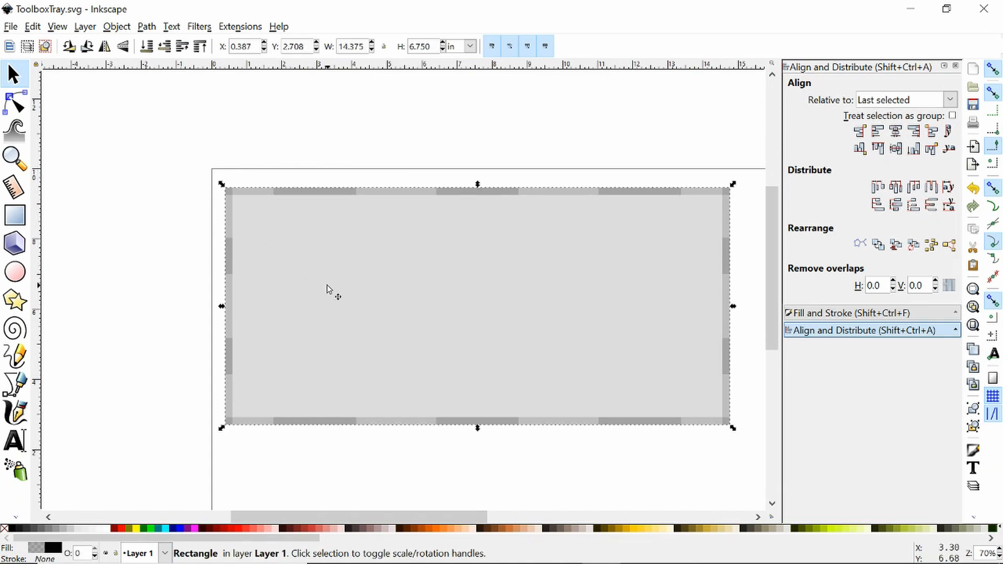
pyautogui.click(242, 193)
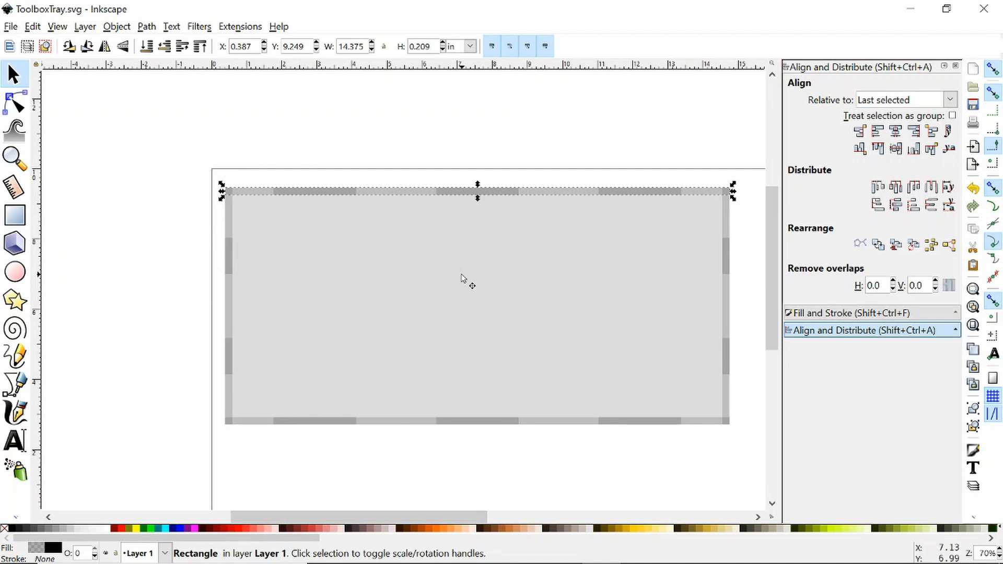
pyautogui.click(442, 300)
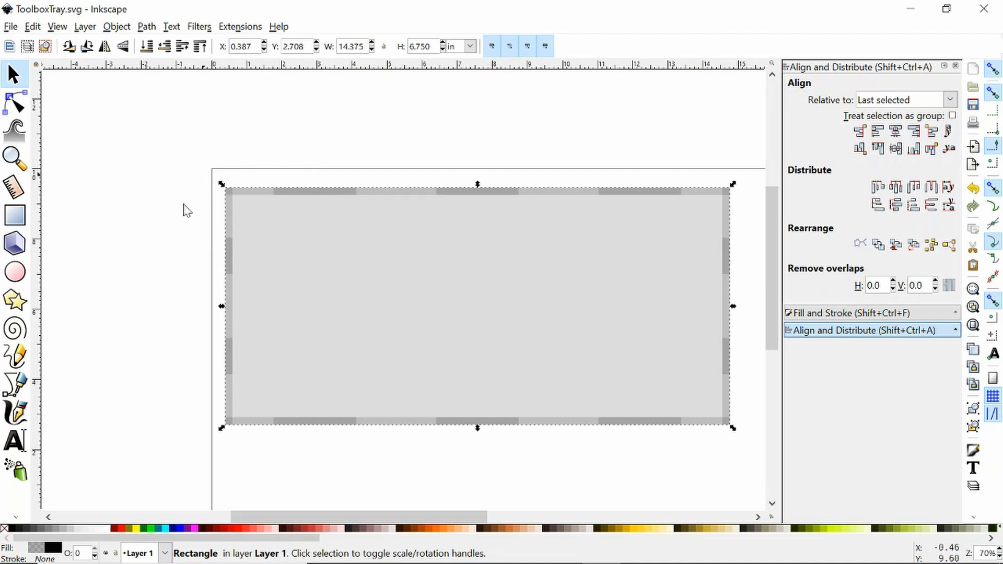
pyautogui.click(228, 231)
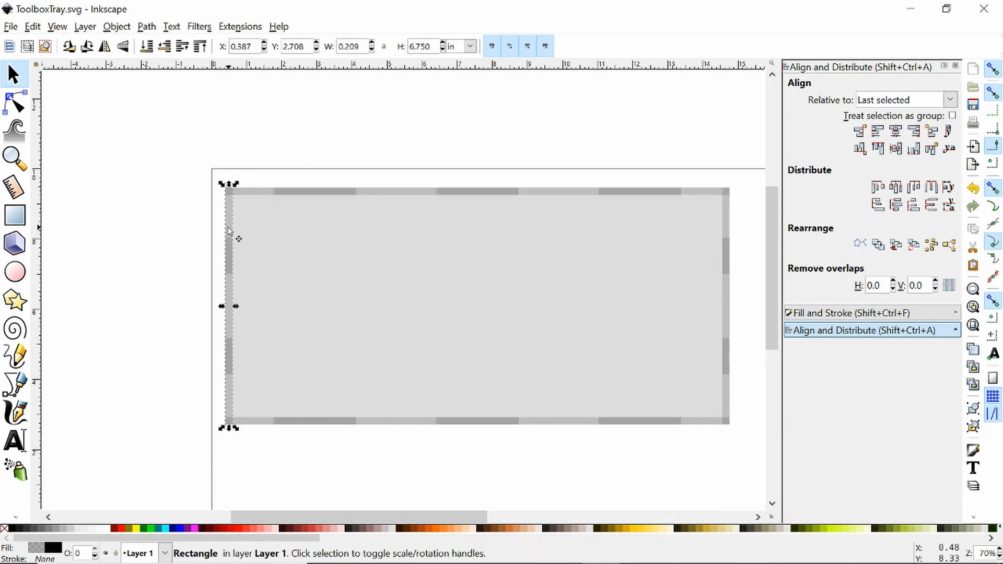
pyautogui.click(404, 421)
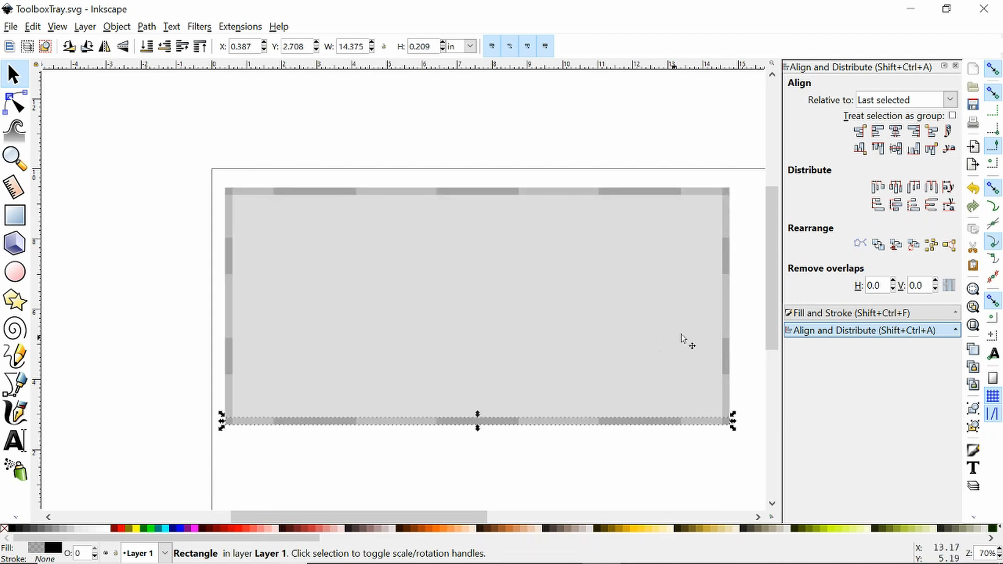
pyautogui.click(726, 320)
pyautogui.click(723, 258)
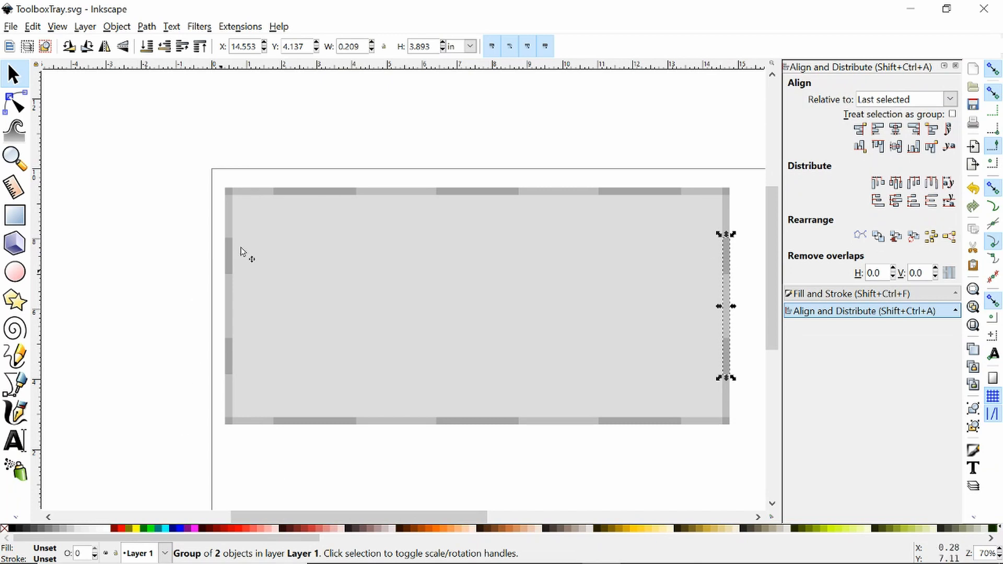
# Select the four edge strips around the base and raise them to the top of the stacking order.
pyautogui.click(256, 190)
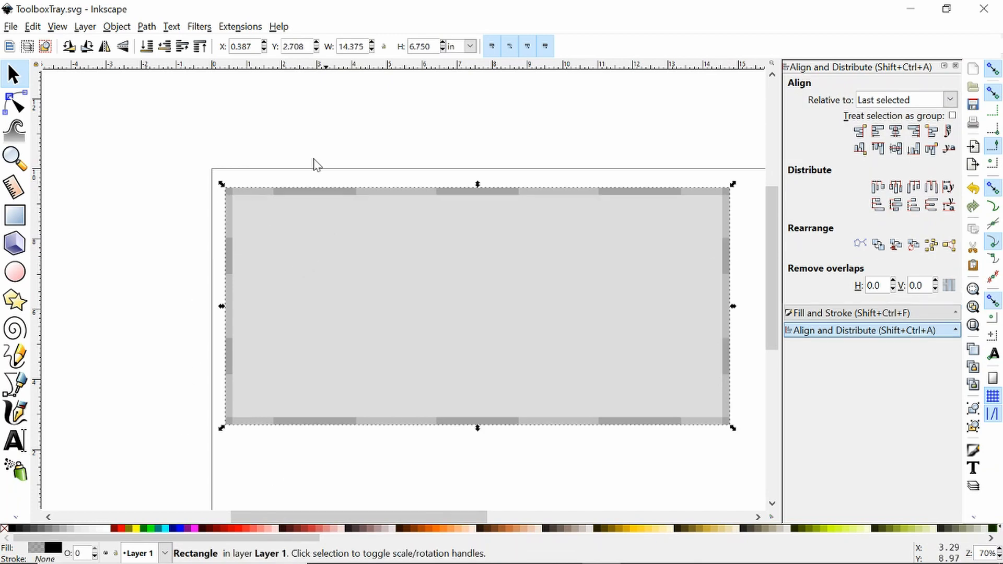
pyautogui.click(250, 167)
pyautogui.click(250, 203)
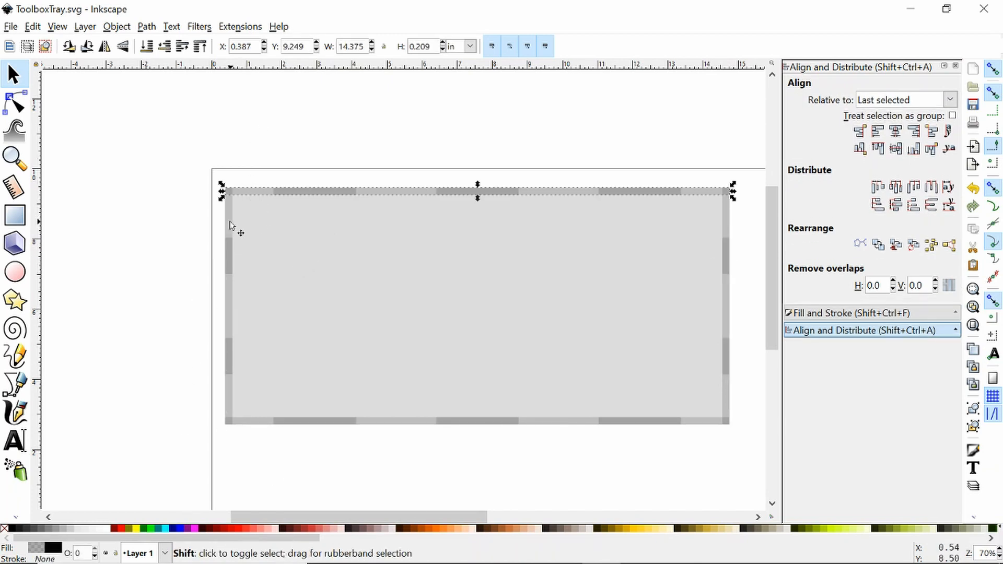
pyautogui.keyDown('shift'); pyautogui.click(230, 224); pyautogui.keyUp('shift')
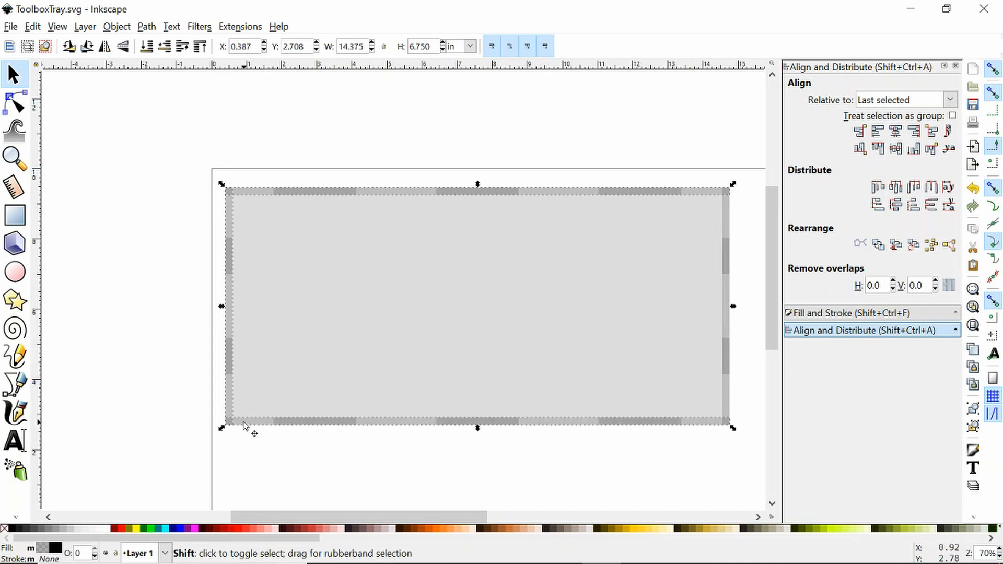
pyautogui.keyDown('shift'); pyautogui.click(726, 294); pyautogui.keyUp('shift')
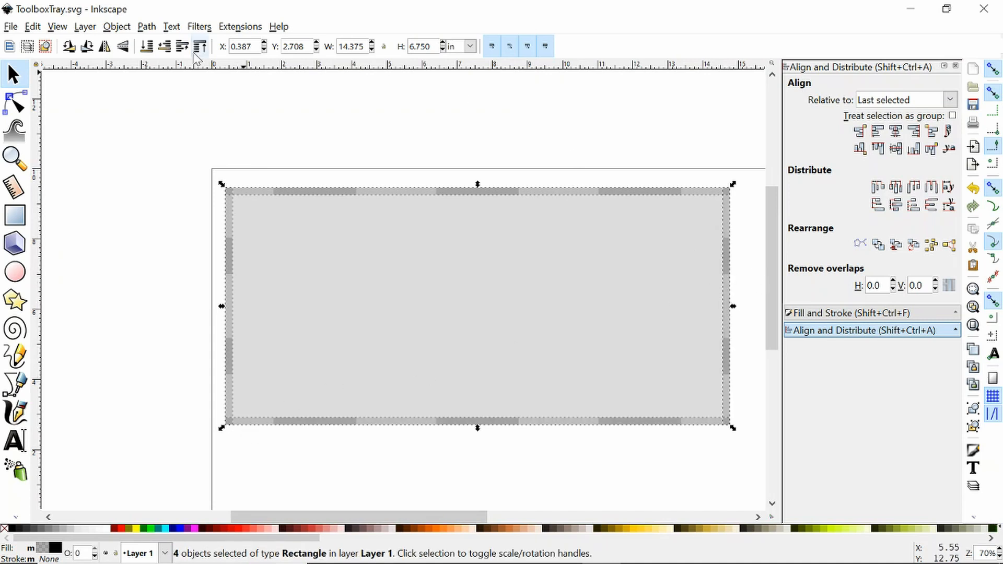
pyautogui.click(201, 46)
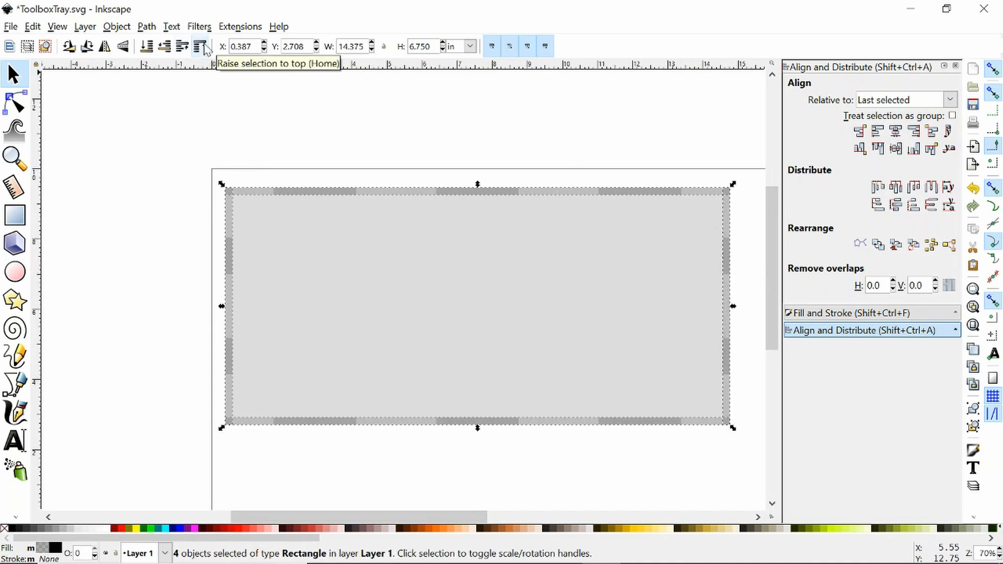
pyautogui.click(150, 275)
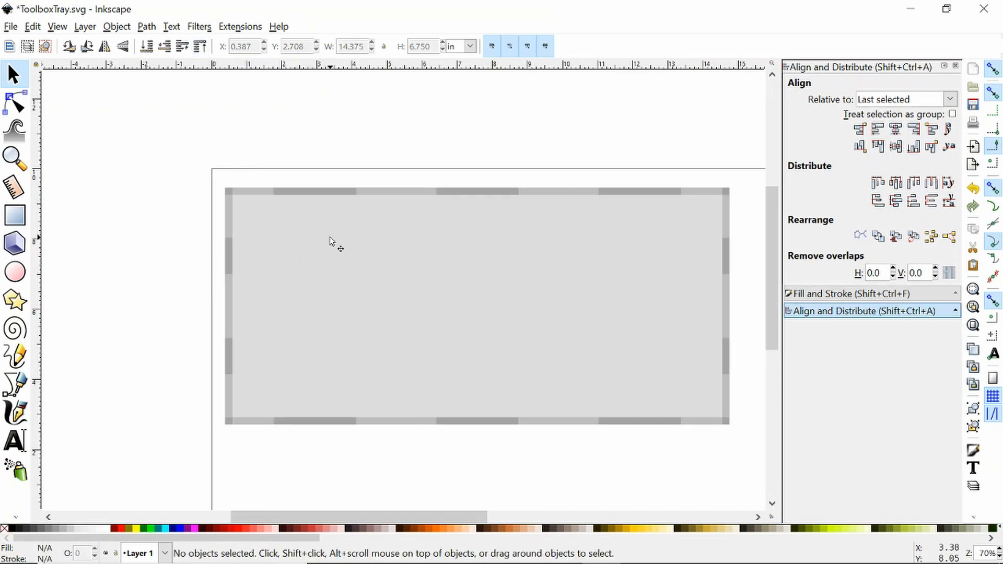
# Subtract the upper and left edge strips from the base rectangle using the Difference path operation.
pyautogui.click(330, 230)
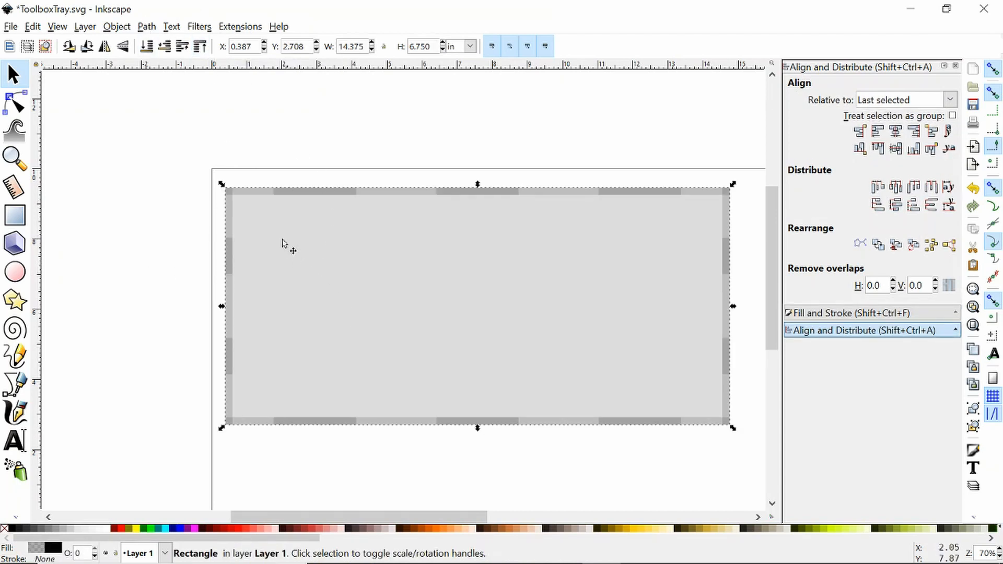
pyautogui.keyDown('shift'); pyautogui.click(256, 194); pyautogui.keyUp('shift')
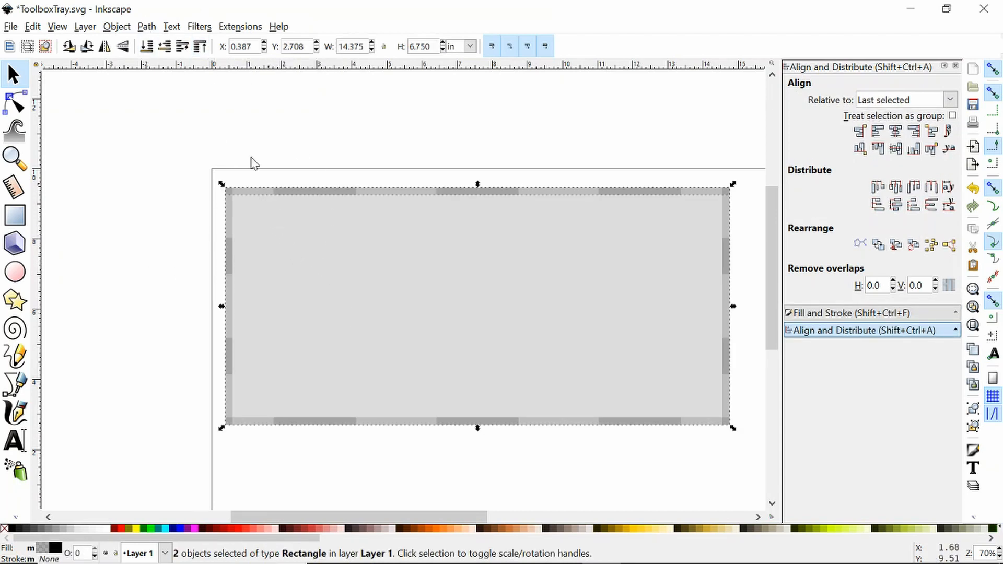
pyautogui.click(142, 29)
pyautogui.click(168, 122)
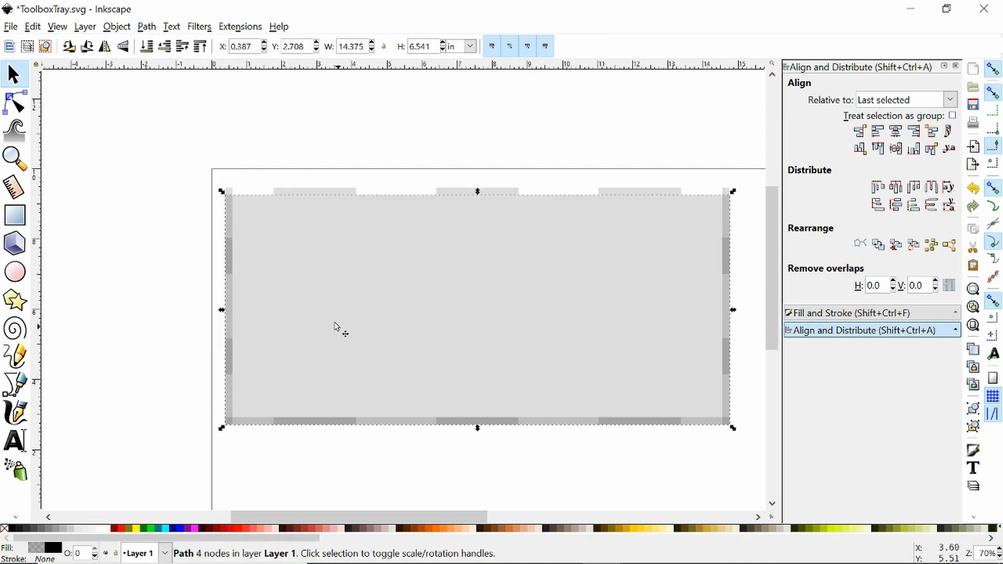
pyautogui.keyDown('shift'); pyautogui.click(229, 298); pyautogui.keyUp('shift')
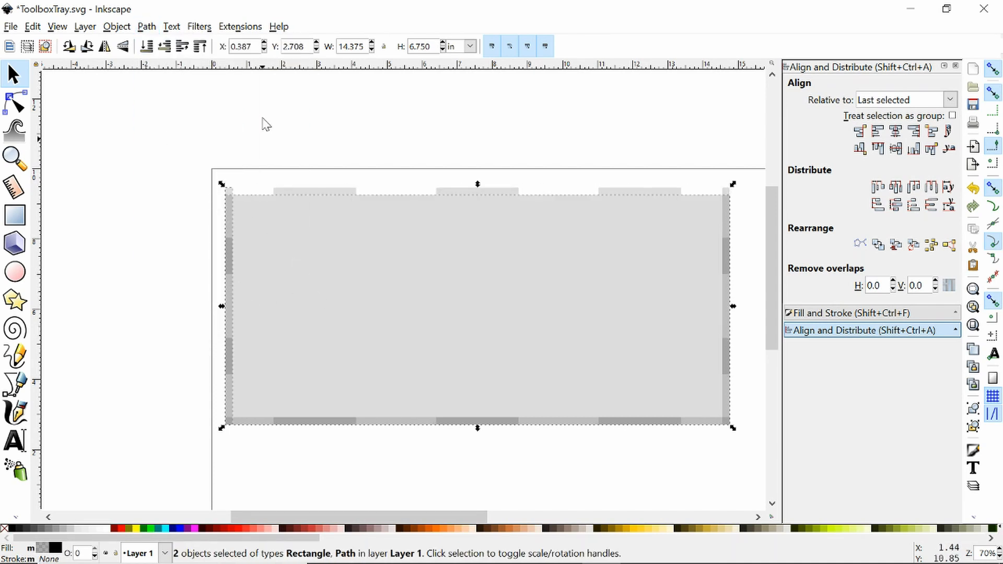
pyautogui.click(147, 26)
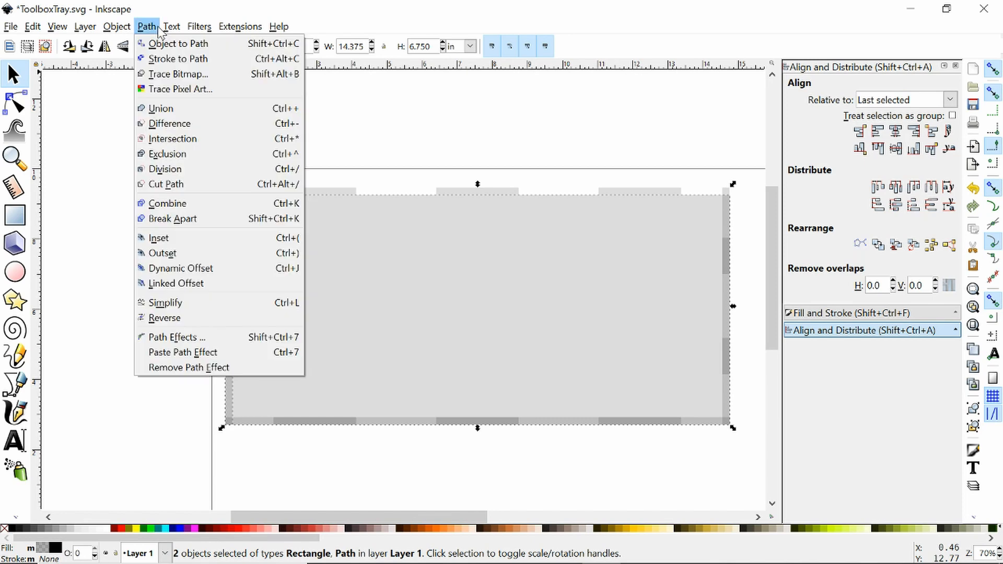
pyautogui.click(173, 127)
# Subtract the lower and right edge strips from the base with Difference and save the document.
pyautogui.keyDown('shift'); pyautogui.click(415, 424); pyautogui.keyUp('shift')
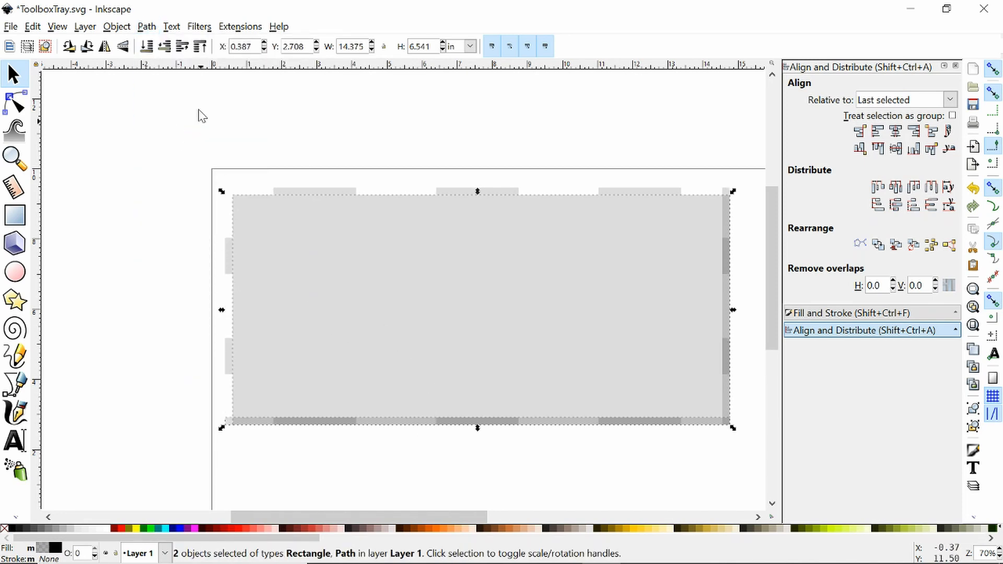
pyautogui.click(116, 26)
pyautogui.click(116, 27)
pyautogui.click(148, 27)
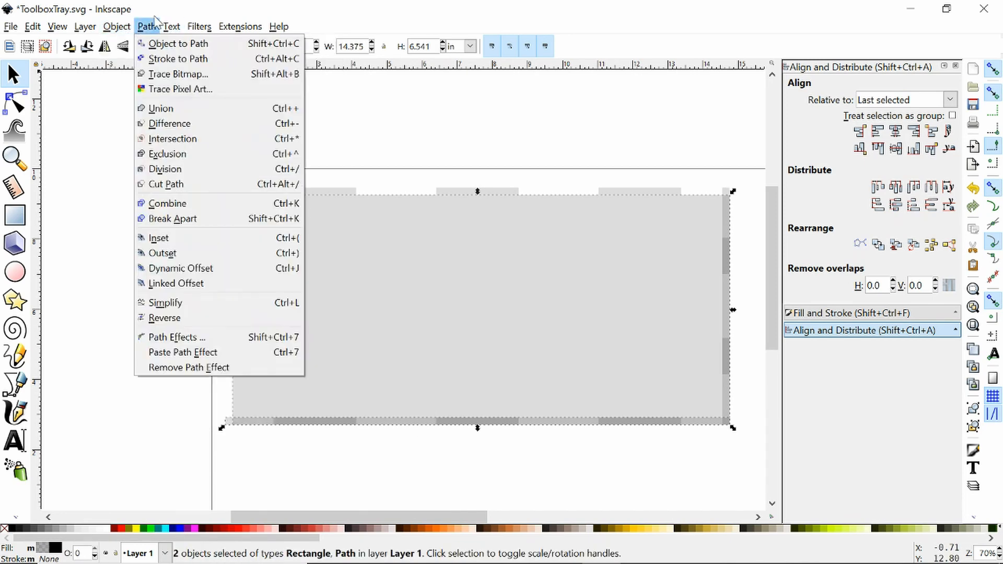
pyautogui.click(160, 124)
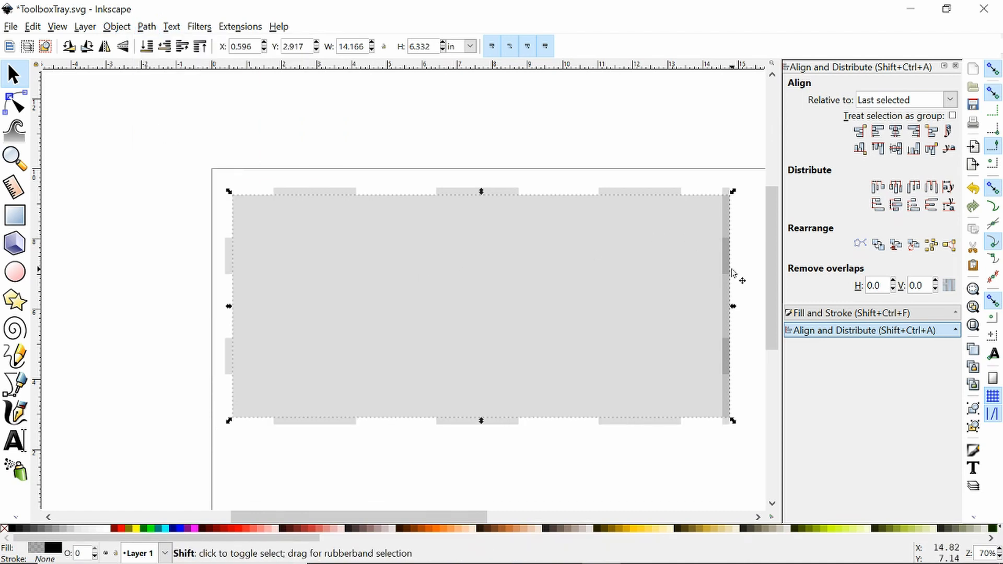
pyautogui.keyDown('shift'); pyautogui.click(727, 297); pyautogui.keyUp('shift')
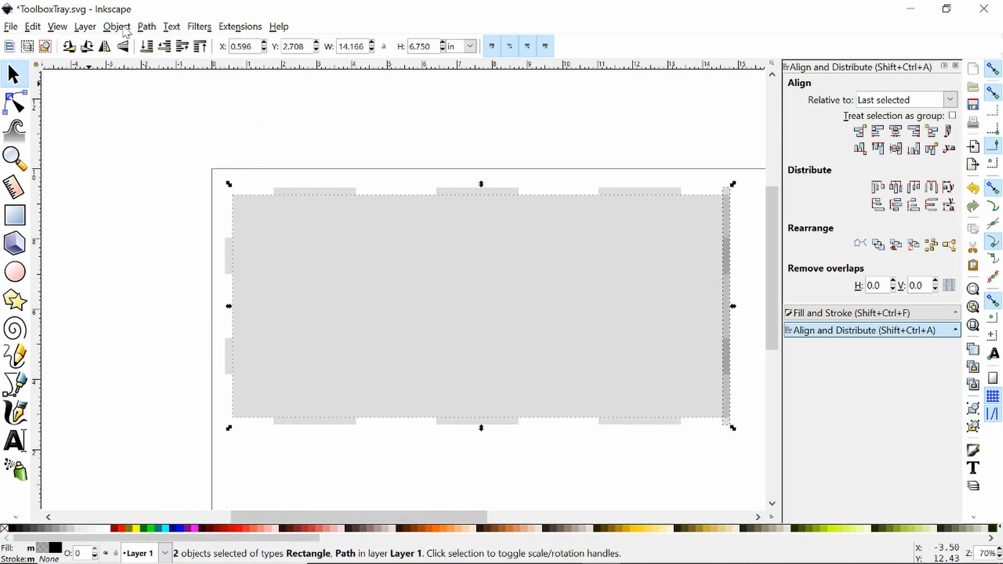
pyautogui.click(146, 26)
pyautogui.click(158, 125)
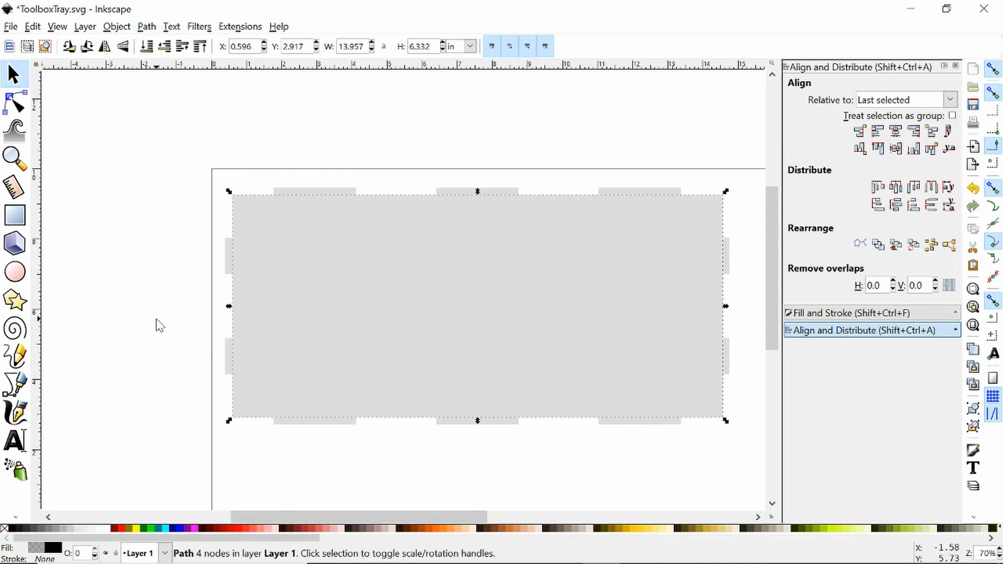
pyautogui.click(159, 325)
pyautogui.hotkey('ctrl', 's')
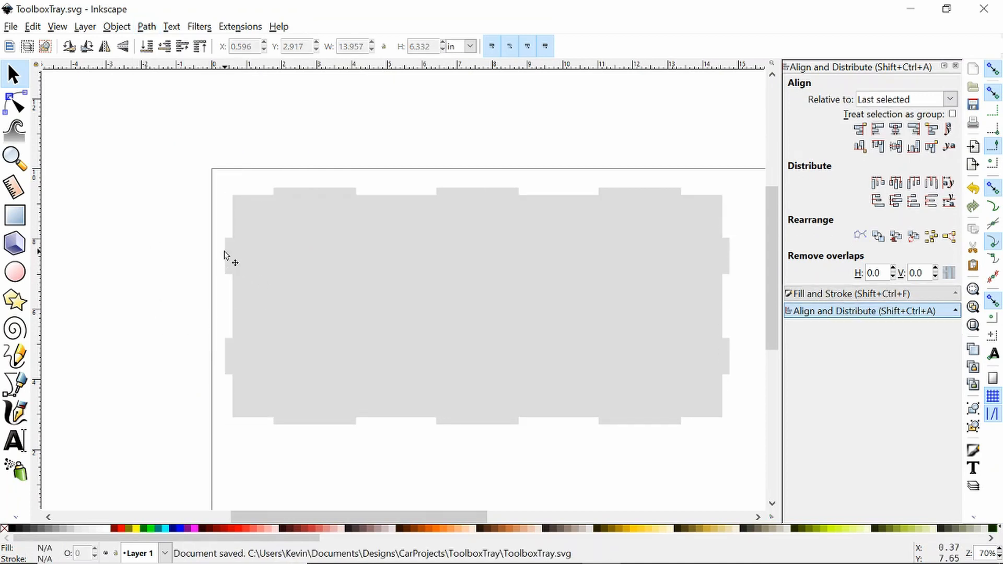
pyautogui.moveTo(227, 252); pyautogui.dragTo(35, 235)
pyautogui.hotkey('ctrl', 'z')
pyautogui.click(125, 288)
# Ungroup the base and all its joint sections completely and unite them into one path with Union.
pyautogui.moveTo(58, 132); pyautogui.dragTo(623, 467)
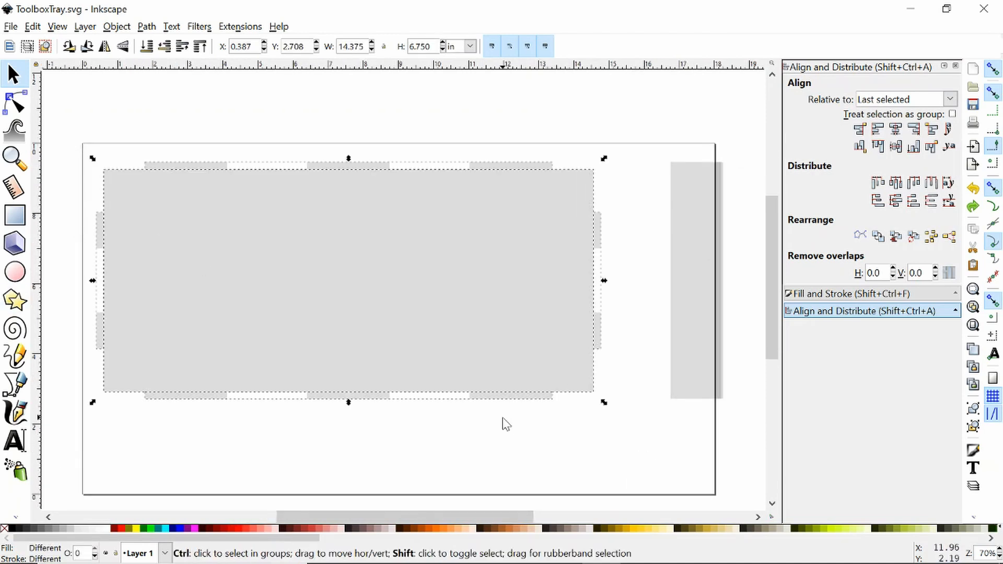
pyautogui.hotkey('ctrl', 'shift', 'g')
pyautogui.hotkey('ctrl', 'shift', 'g')
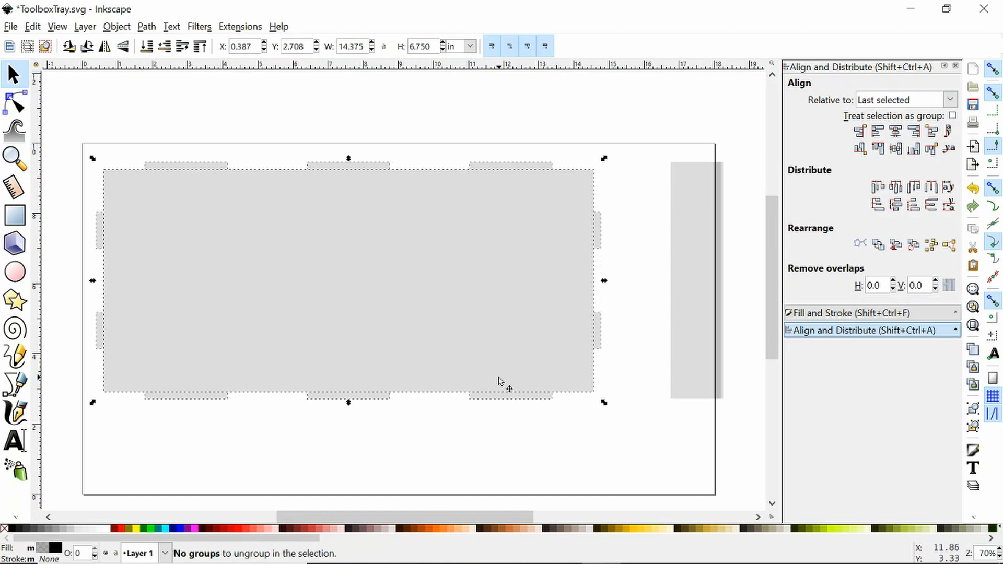
pyautogui.click(178, 27)
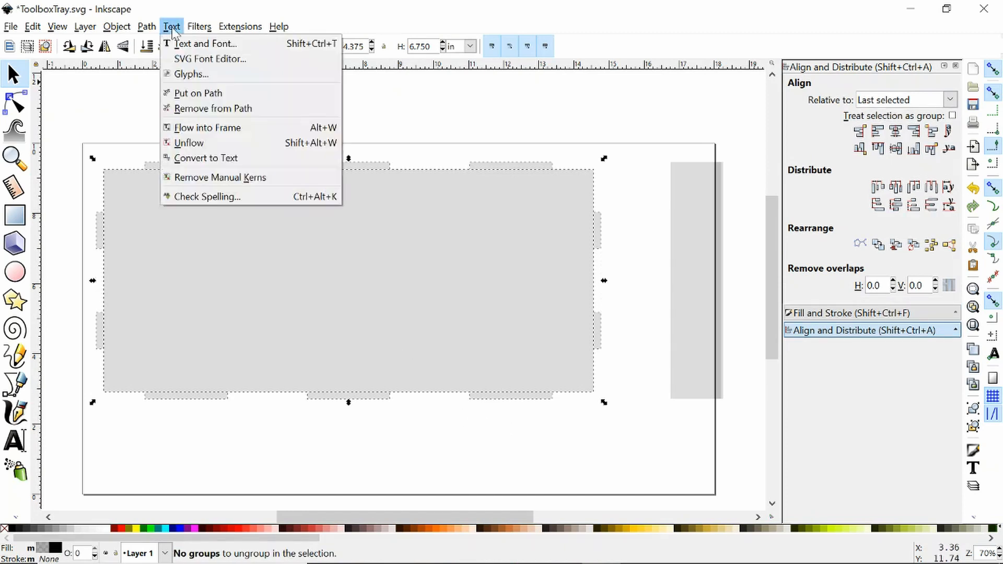
pyautogui.moveTo(149, 32)
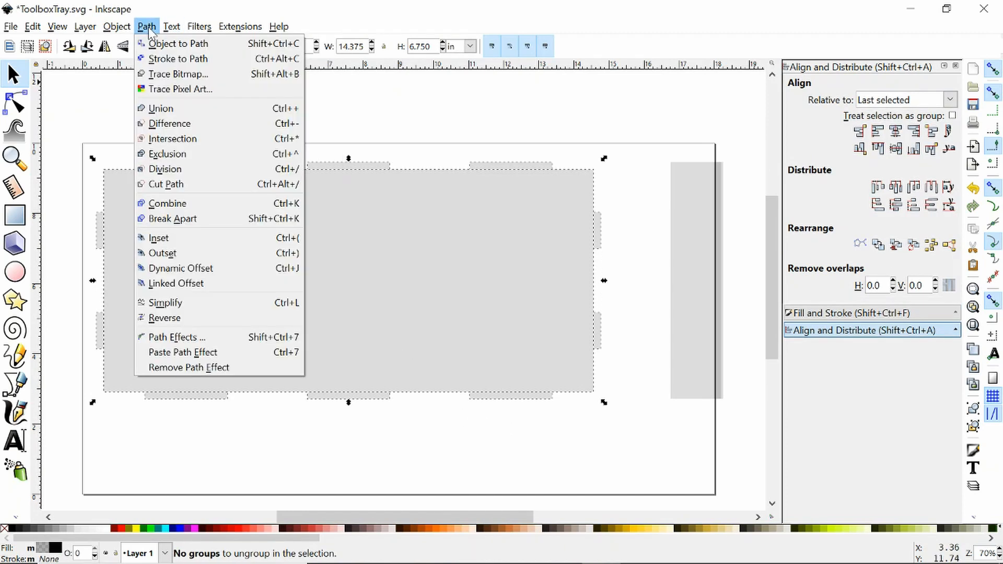
pyautogui.click(170, 114)
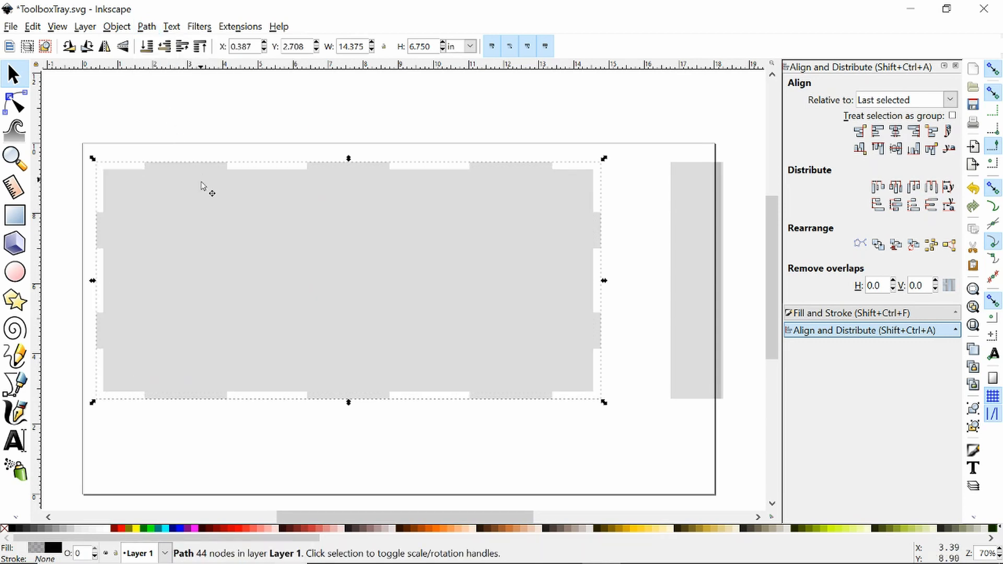
# Examine the nodes along the merged base's outline and joint tabs.
pyautogui.click(10, 109)
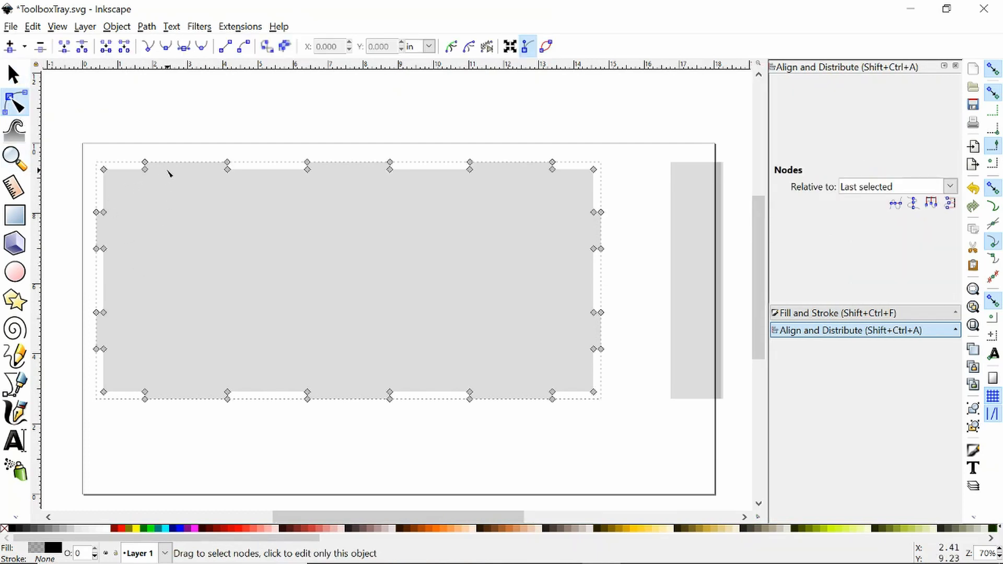
pyautogui.scroll(2, 169, 173)
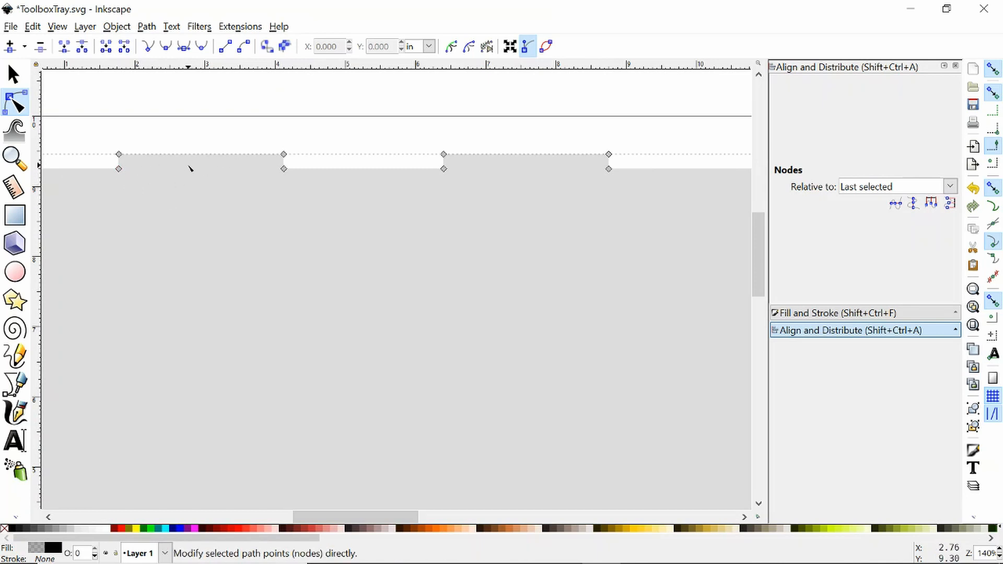
pyautogui.press('Escape')
pyautogui.hotkey('ctrl', 's')
pyautogui.scroll(-4, 190, 168)
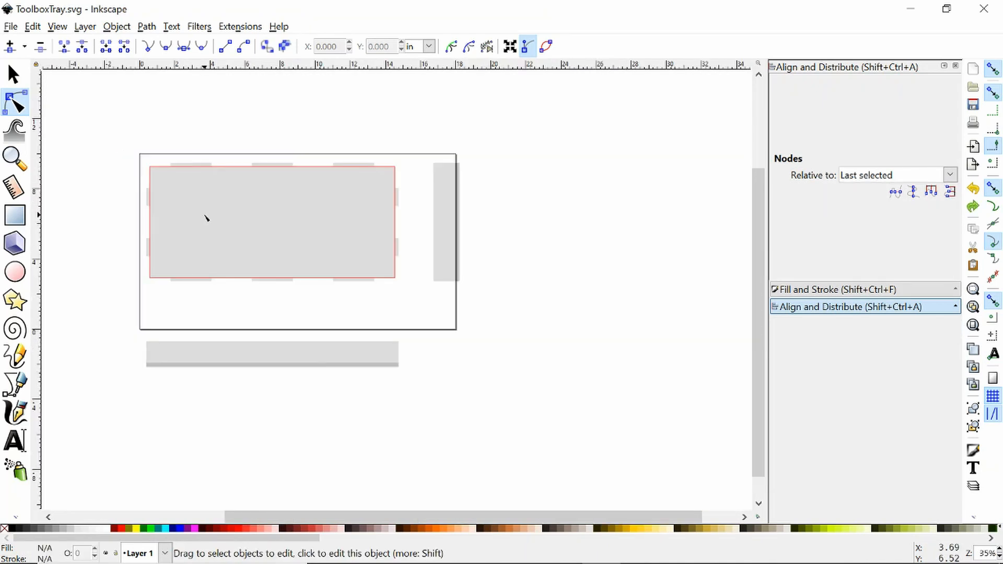
# Redo the union of the base pieces and return to the Selector tool.
pyautogui.click(33, 26)
pyautogui.click(47, 62)
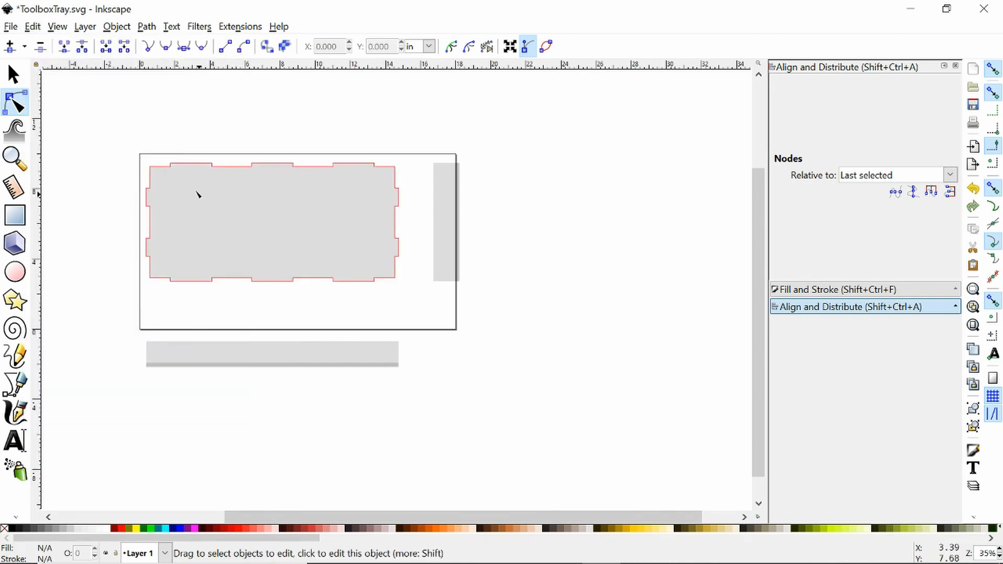
pyautogui.press('s')
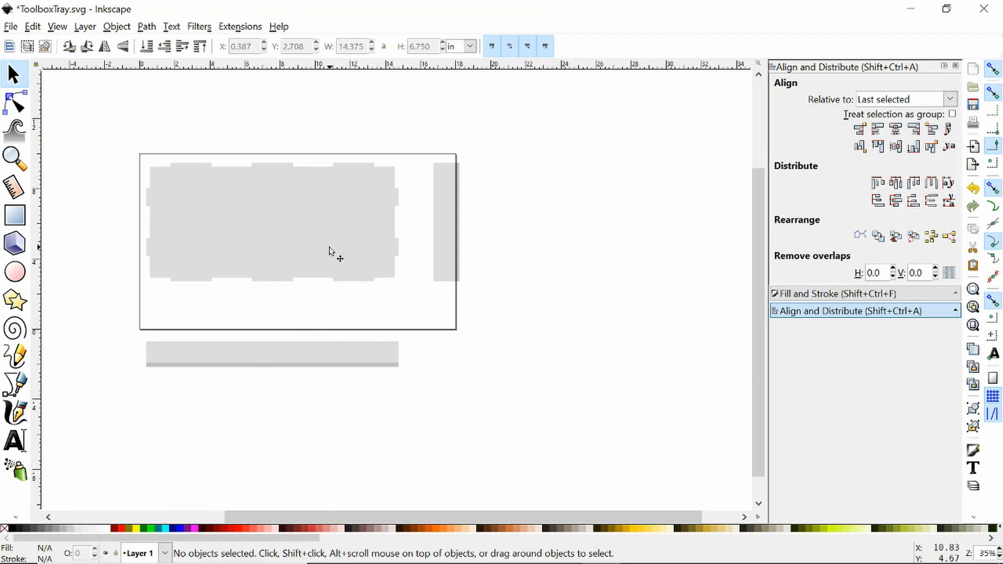
# Duplicate the long side panel's edge strip, snap the copy across the middle of the base, and save the document.
pyautogui.click(282, 365)
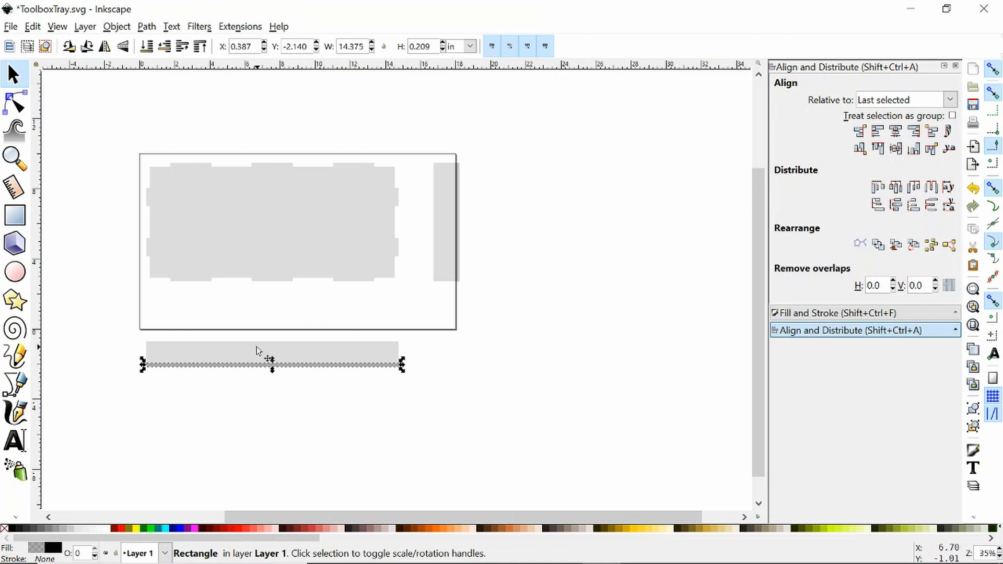
pyautogui.hotkey('ctrl', 's')
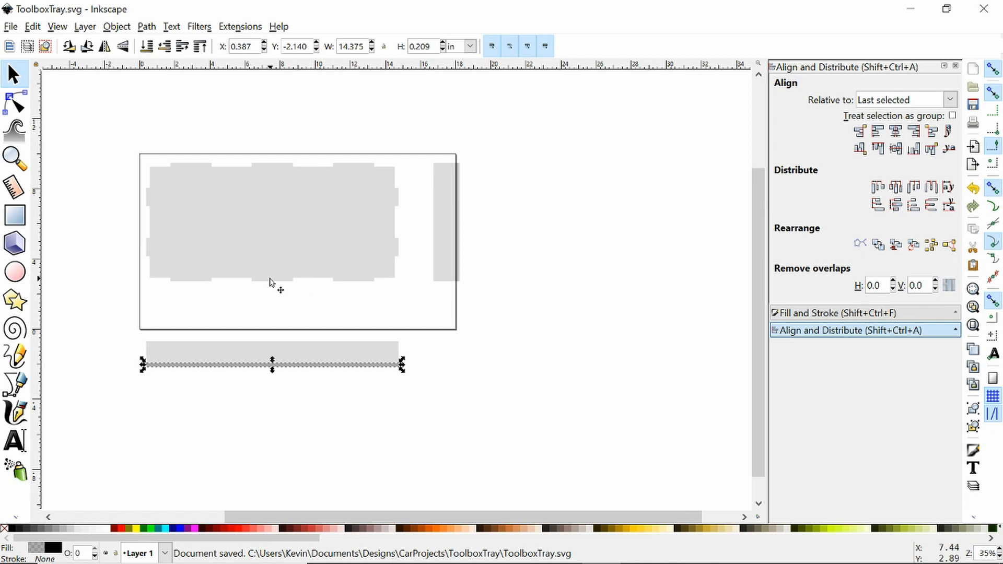
pyautogui.moveTo(234, 365); pyautogui.dragTo(239, 221)
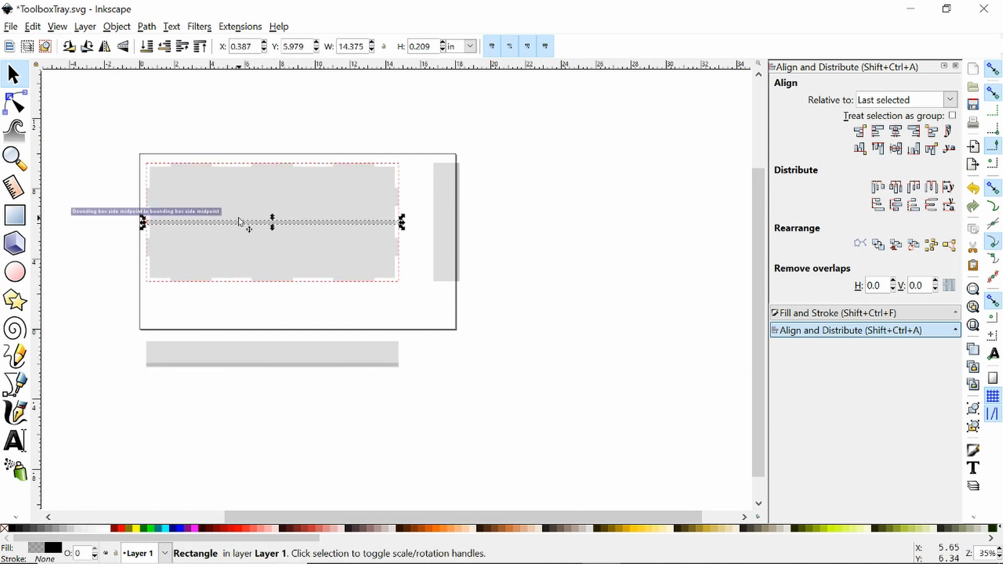
pyautogui.click(368, 333)
pyautogui.scroll(1, 248, 237)
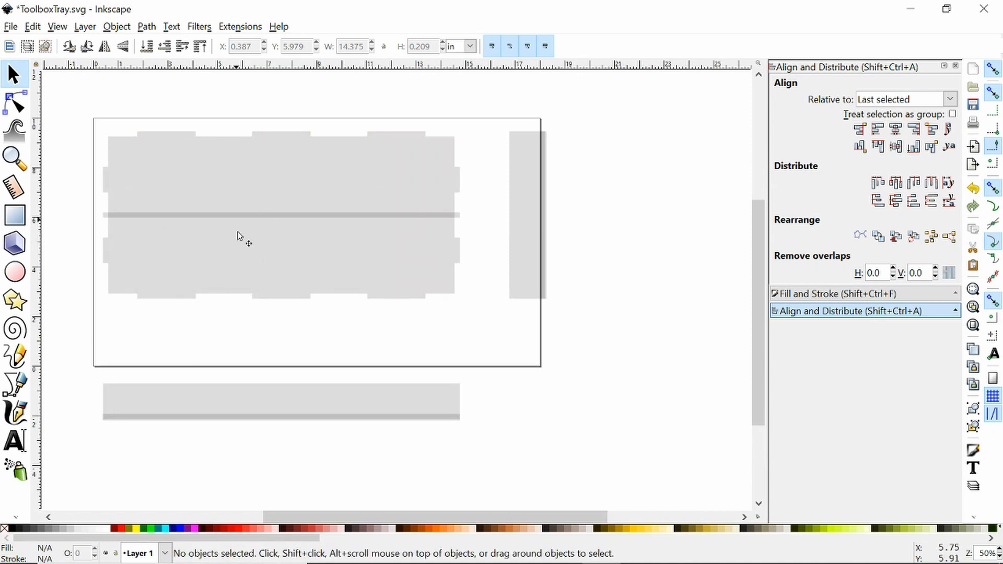
pyautogui.hotkey('ctrl', 's')
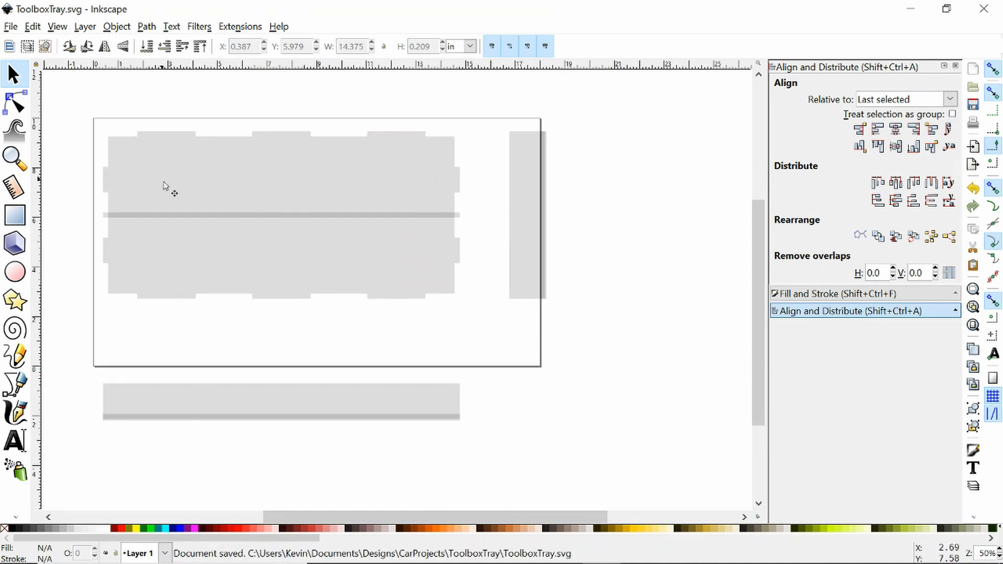
# Duplicate the strip across the middle of the base and snap copies along the base's lower and upper edges.
pyautogui.click(169, 216)
pyautogui.press('Escape')
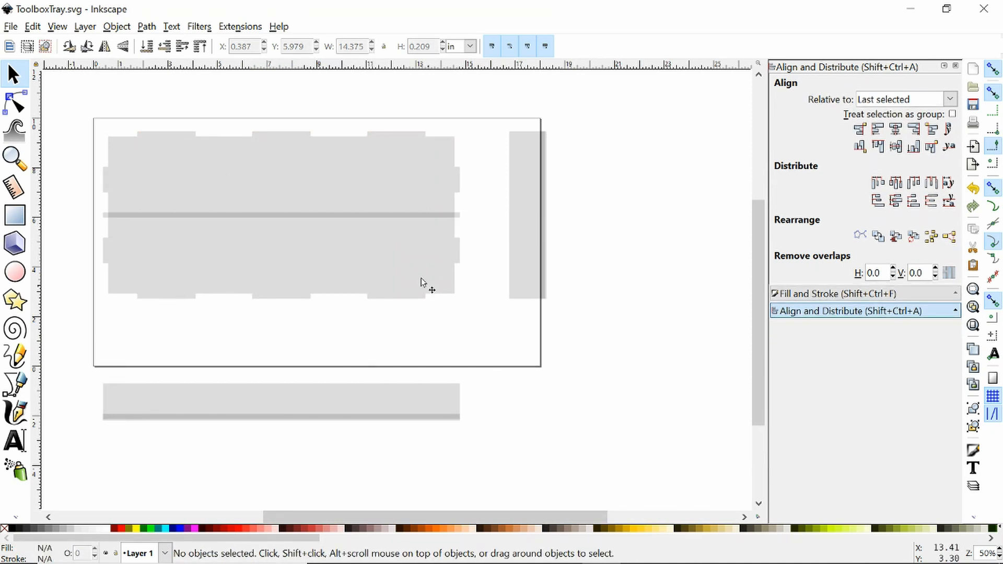
pyautogui.click(367, 218)
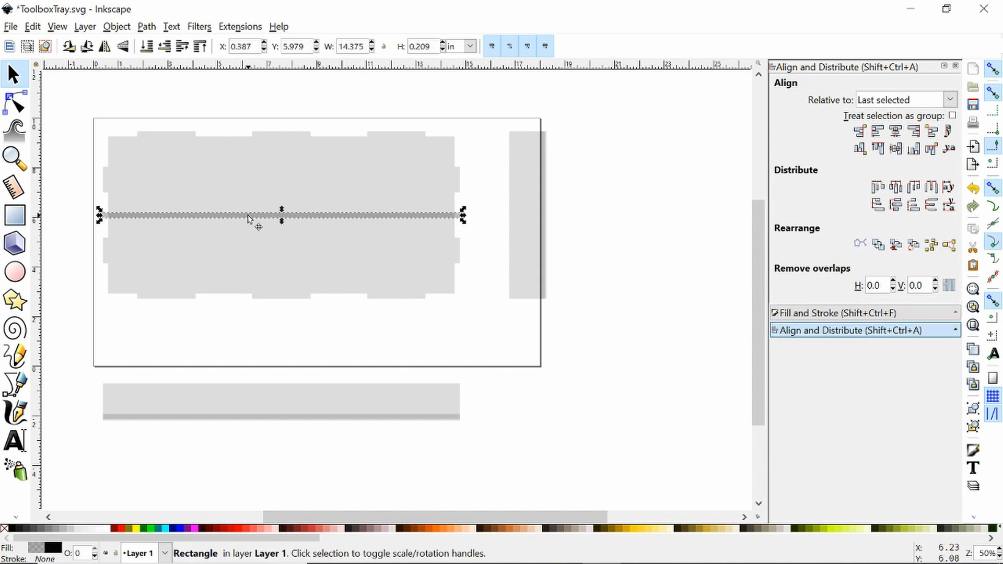
pyautogui.moveTo(248, 219); pyautogui.dragTo(253, 141)
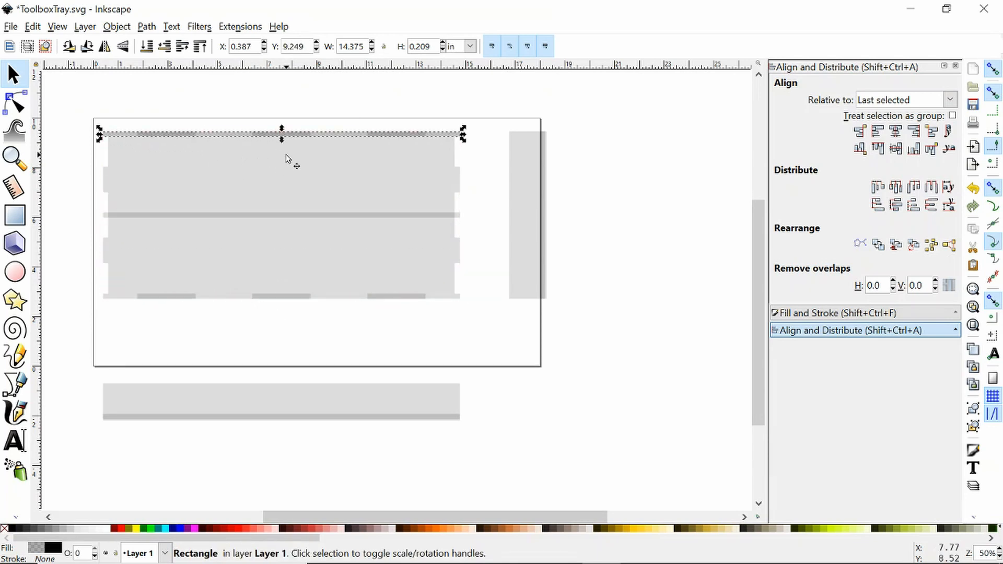
# Fill the strips along the base's upper and lower edges with semi-transparent red, setting the red value to 140.
pyautogui.press('Escape')
pyautogui.click(458, 135)
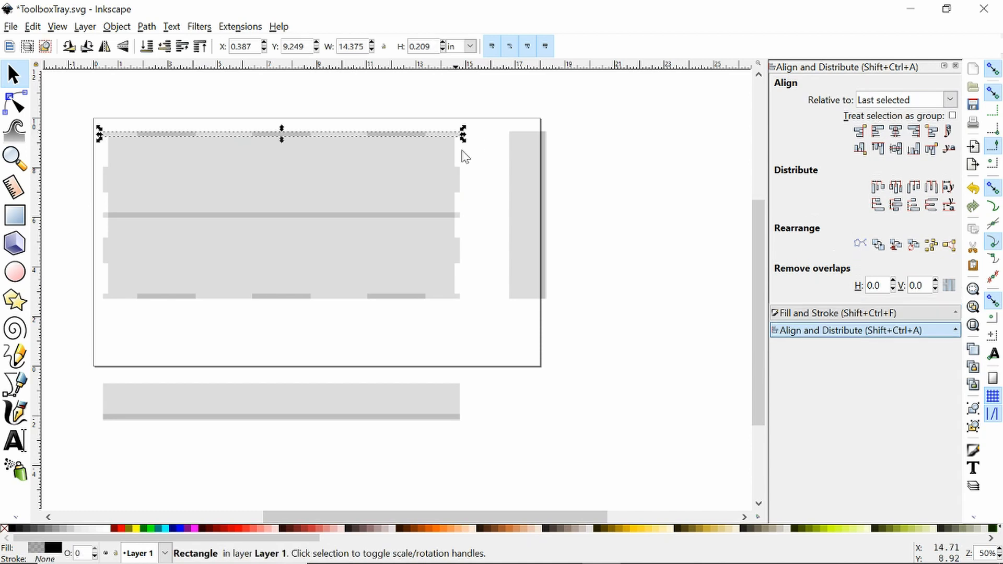
pyautogui.keyDown('shift'); pyautogui.click(447, 298); pyautogui.keyUp('shift')
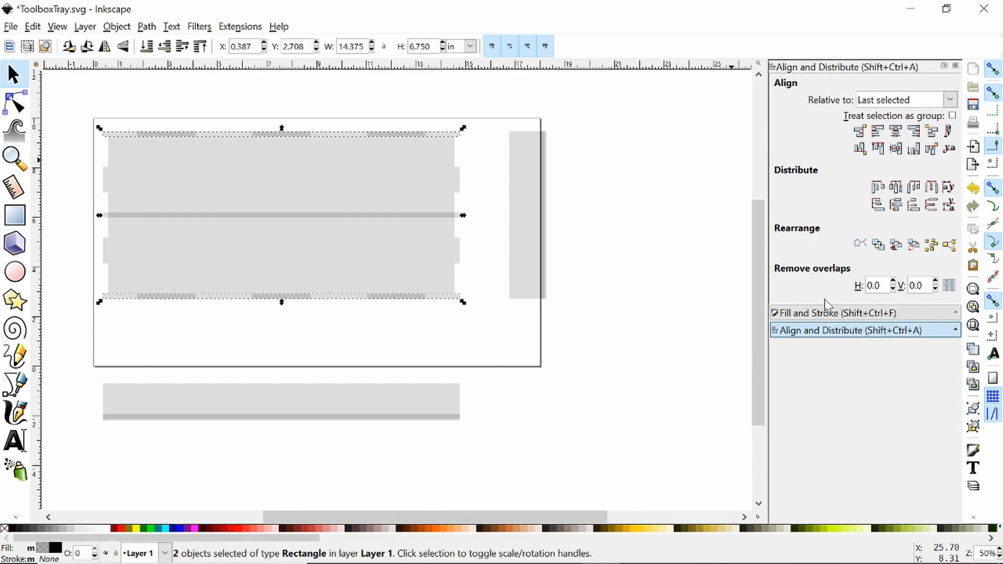
pyautogui.click(819, 313)
pyautogui.click(862, 162)
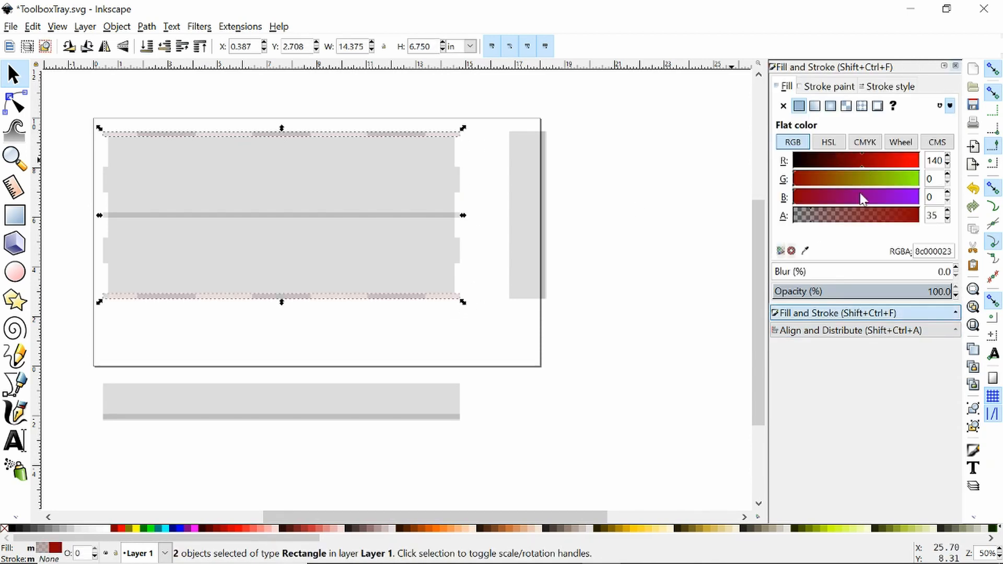
pyautogui.click(644, 246)
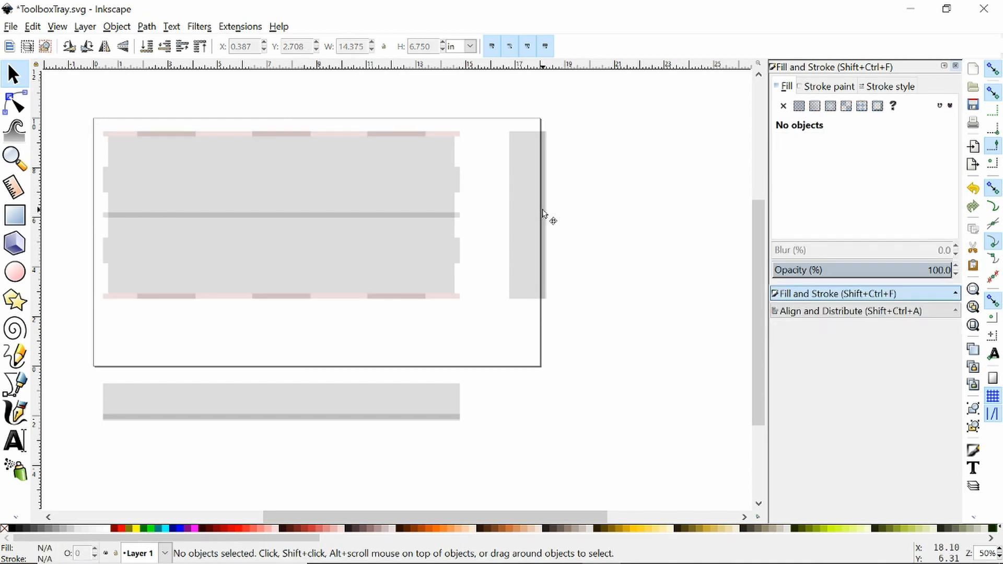
# Snap copies of the short panel's edge strip onto the base's left and right edges, set their green value to 186, and save.
pyautogui.keyDown('ctrl'); pyautogui.click(543, 213); pyautogui.keyUp('ctrl')
pyautogui.moveTo(543, 214); pyautogui.dragTo(125, 227)
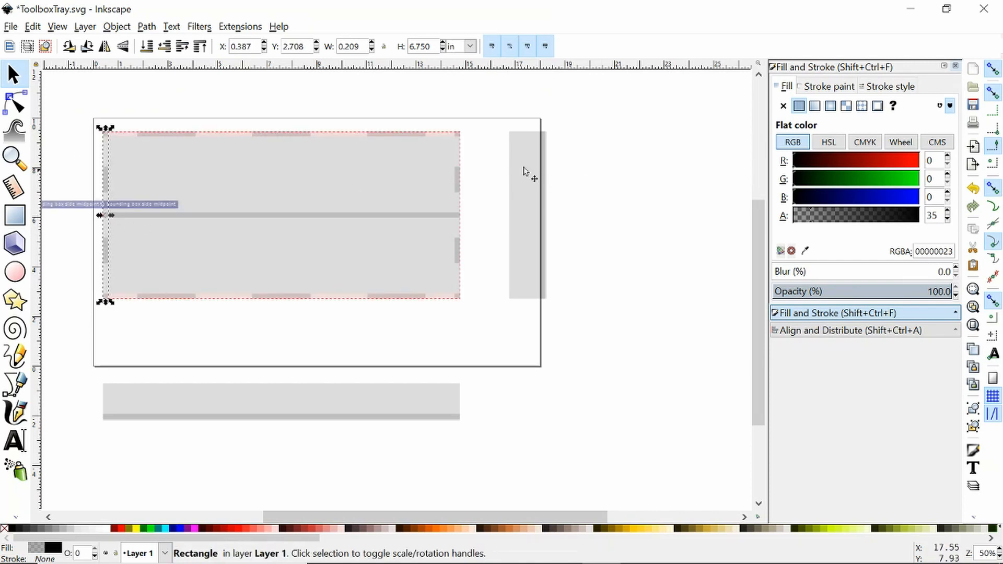
pyautogui.keyDown('shift'); pyautogui.click(458, 174); pyautogui.keyUp('shift')
pyautogui.click(888, 179)
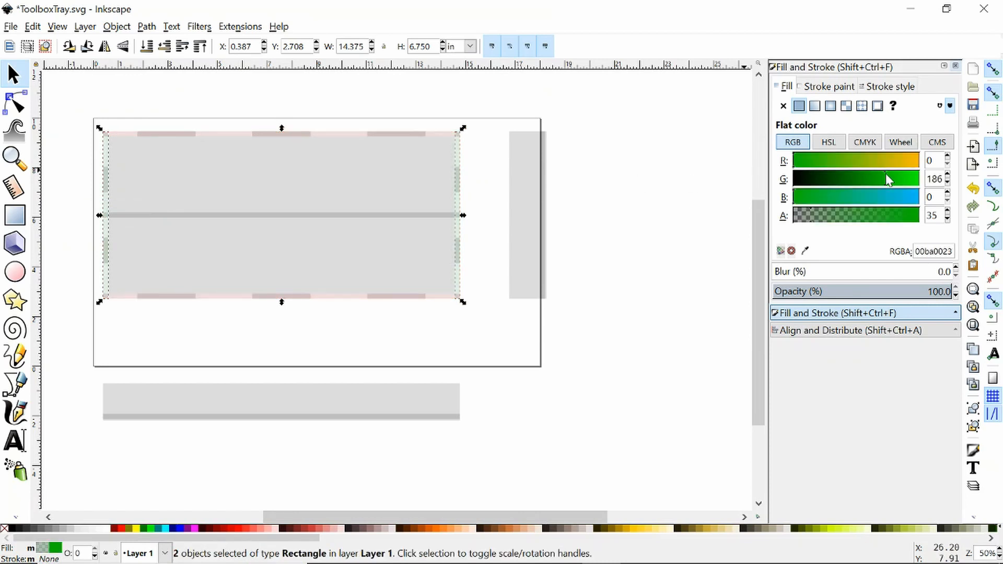
pyautogui.click(641, 193)
pyautogui.hotkey('ctrl', 's')
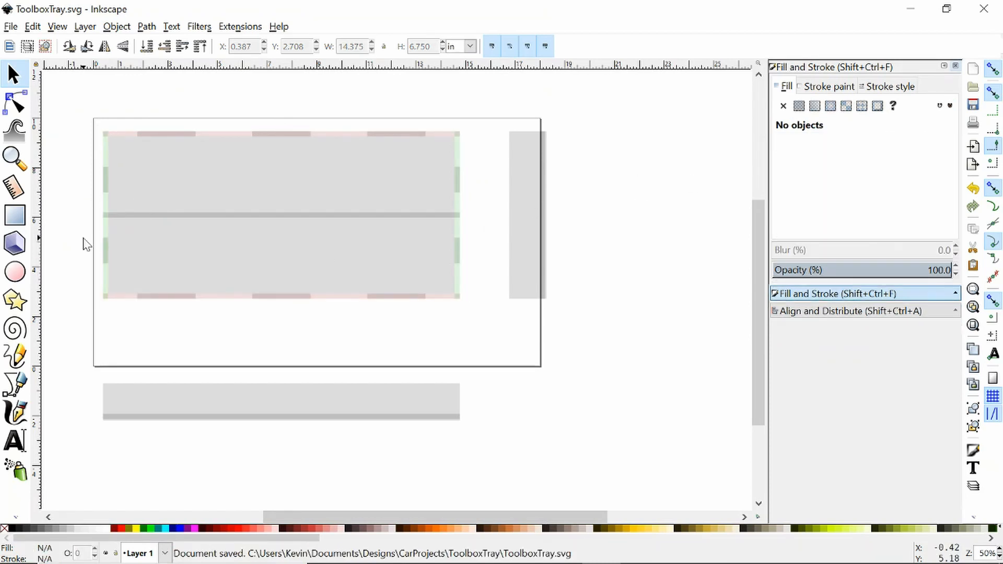
# Fill the divider strip across the middle of the base with semi-transparent blue and save the document.
pyautogui.click(145, 216)
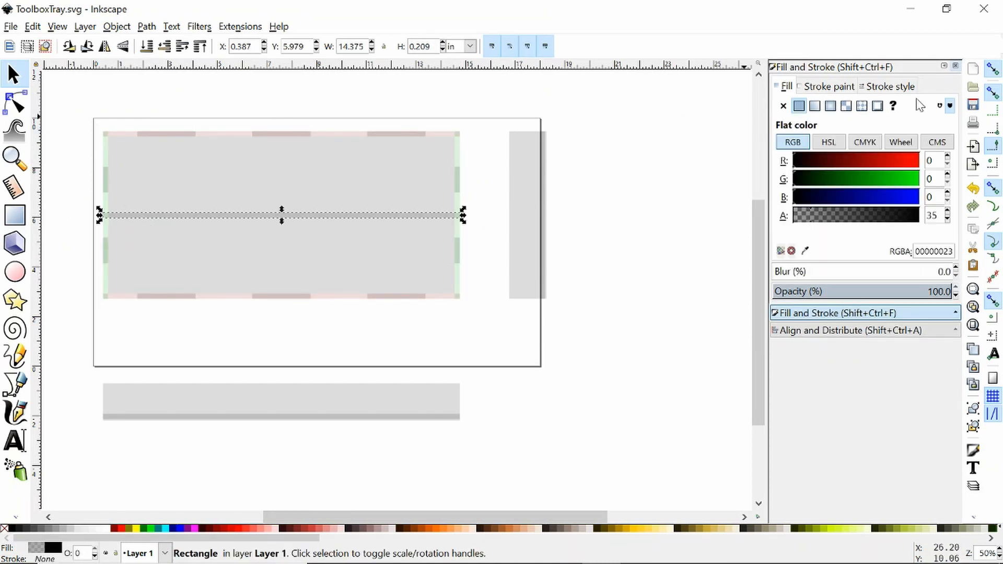
pyautogui.click(902, 204)
pyautogui.click(594, 165)
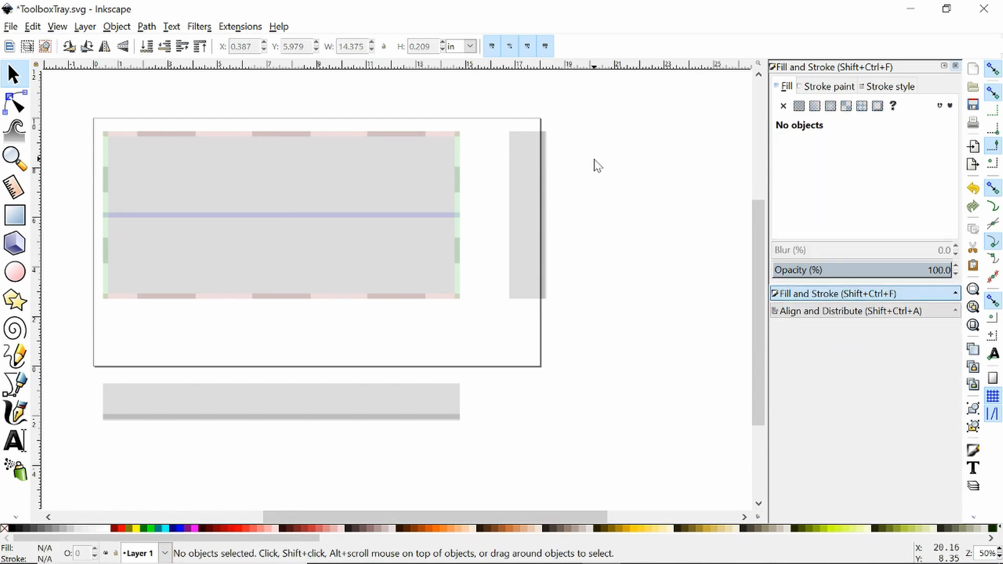
pyautogui.hotkey('ctrl', 's')
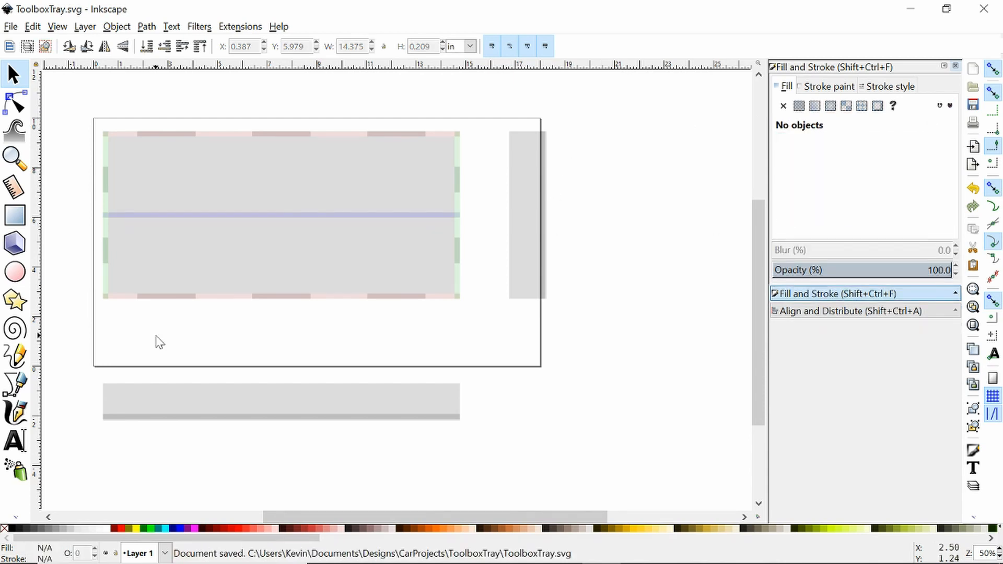
# Duplicate the long side panel, set the copy's width to 0.209 in, and snap strips at both ends of the panel.
pyautogui.click(231, 405)
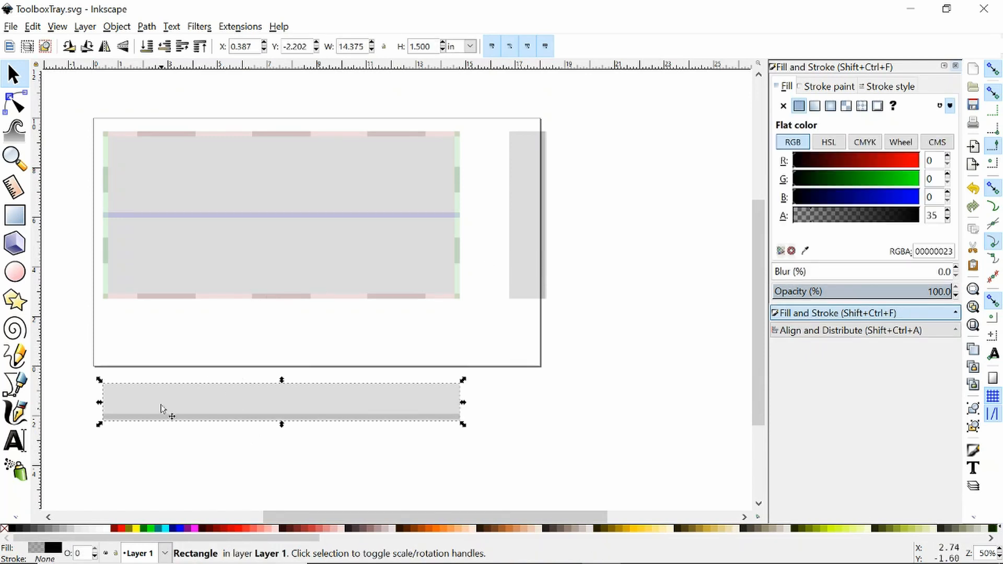
pyautogui.keyDown('ctrl'); pyautogui.scroll(2, 199, 411); pyautogui.keyUp('ctrl')
pyautogui.keyDown('ctrl'); pyautogui.scroll(-1, 199, 411); pyautogui.keyUp('ctrl')
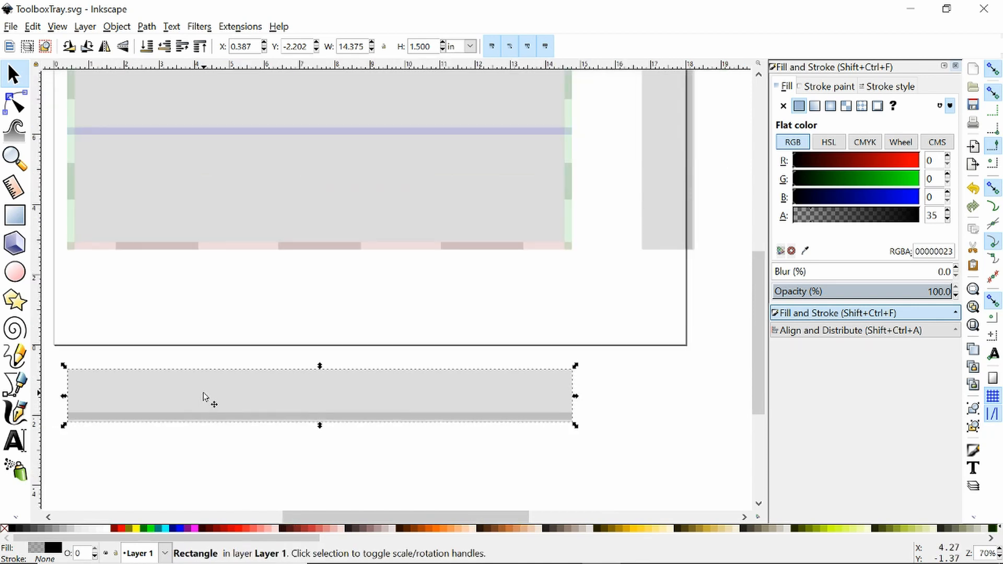
pyautogui.keyDown('ctrl'); pyautogui.scroll(1, 342, 364); pyautogui.keyUp('ctrl')
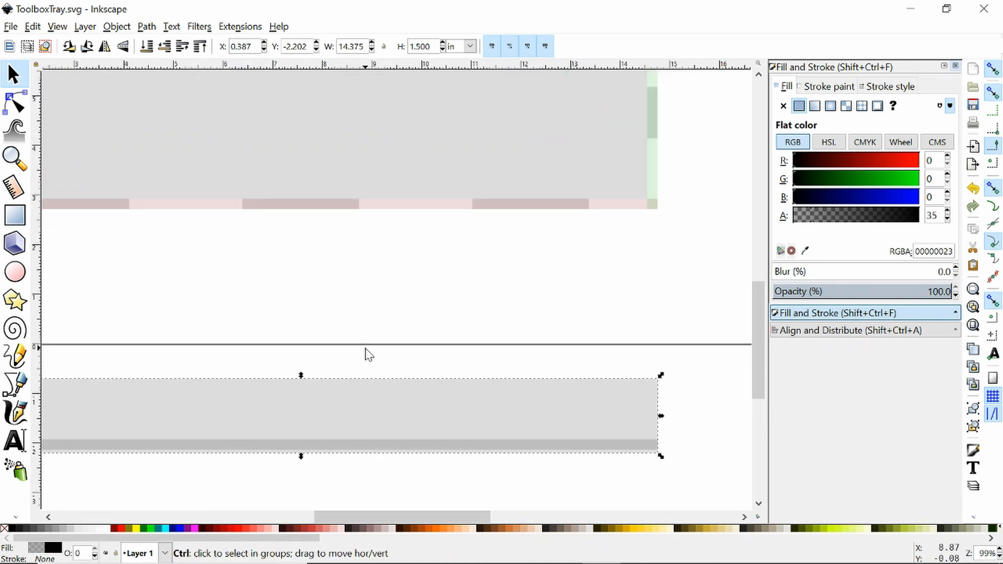
pyautogui.keyDown('ctrl'); pyautogui.scroll(-2, 367, 352); pyautogui.keyUp('ctrl')
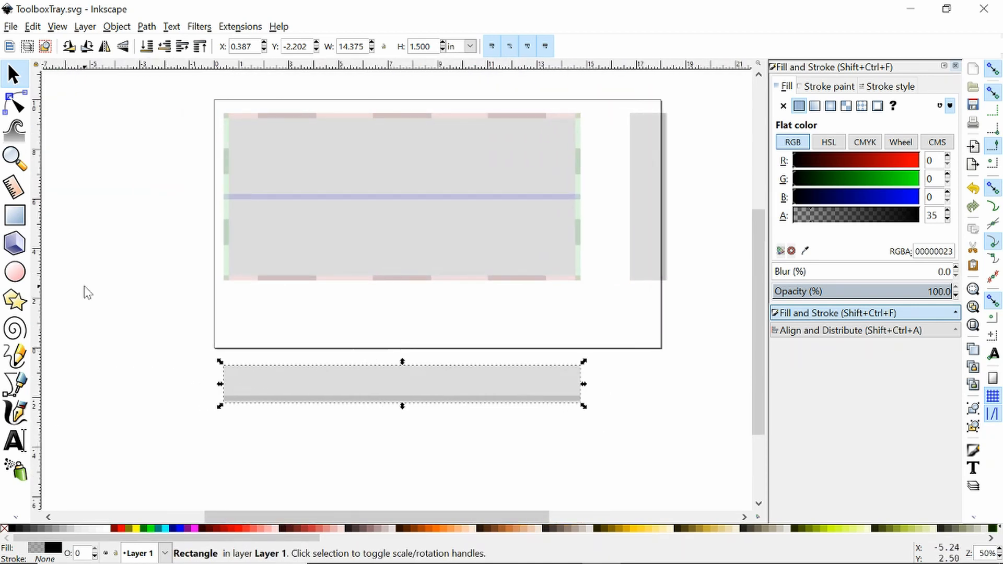
pyautogui.hotkey('ctrl', 'd')
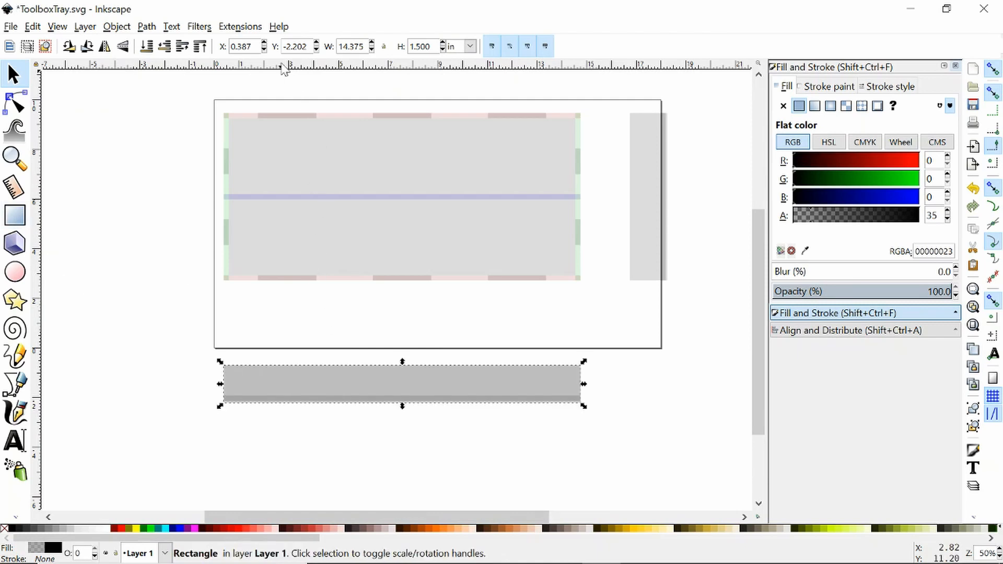
pyautogui.tripleClick(360, 46)
pyautogui.press('BackSpace')
pyautogui.write('.209')
pyautogui.press('Return')
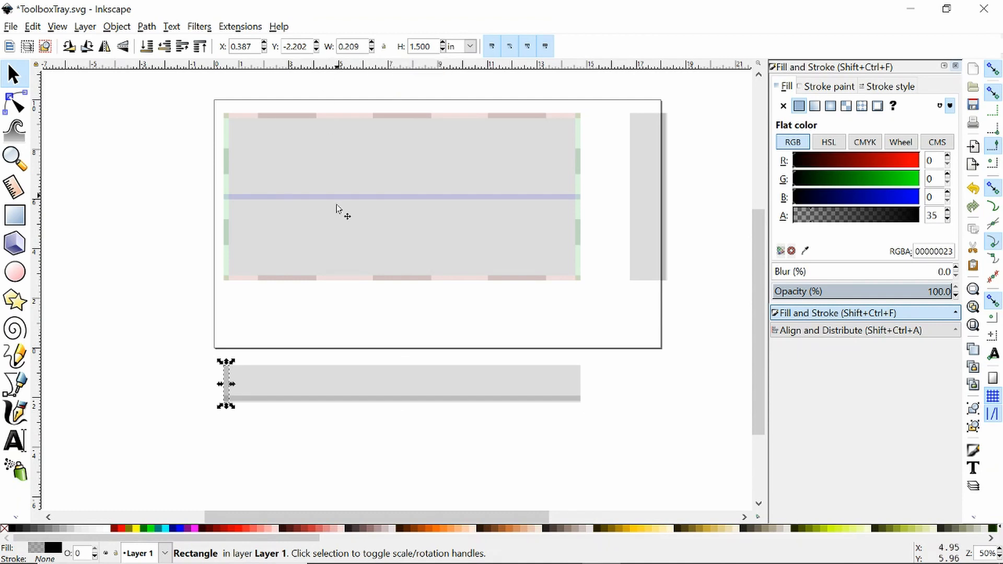
pyautogui.moveTo(233, 385); pyautogui.dragTo(586, 387)
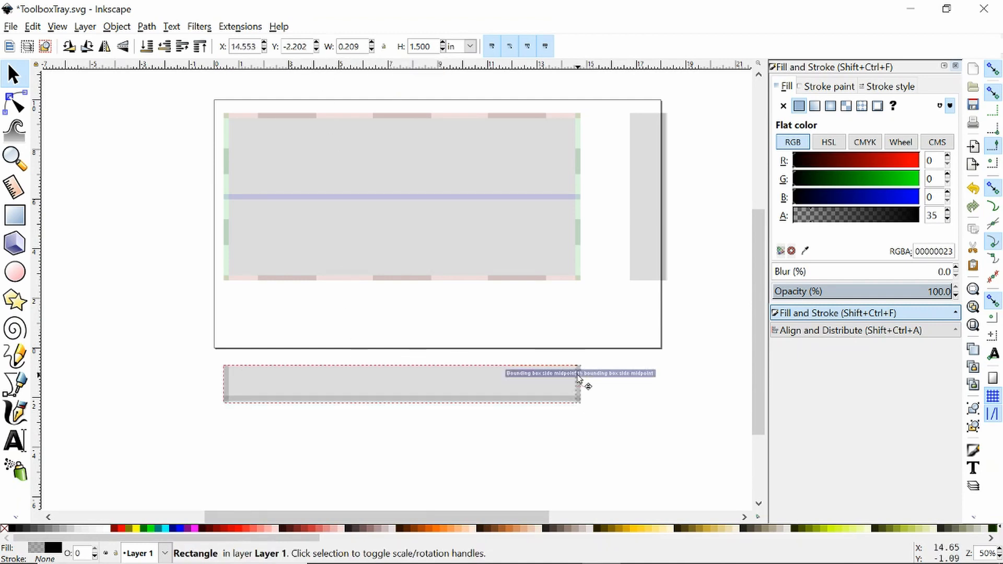
pyautogui.click(640, 407)
# Make 0.414 in tall joint pieces from the long side panel's left end strip, at its top and just above the bottom edge strip.
pyautogui.scroll(3, 264, 372)
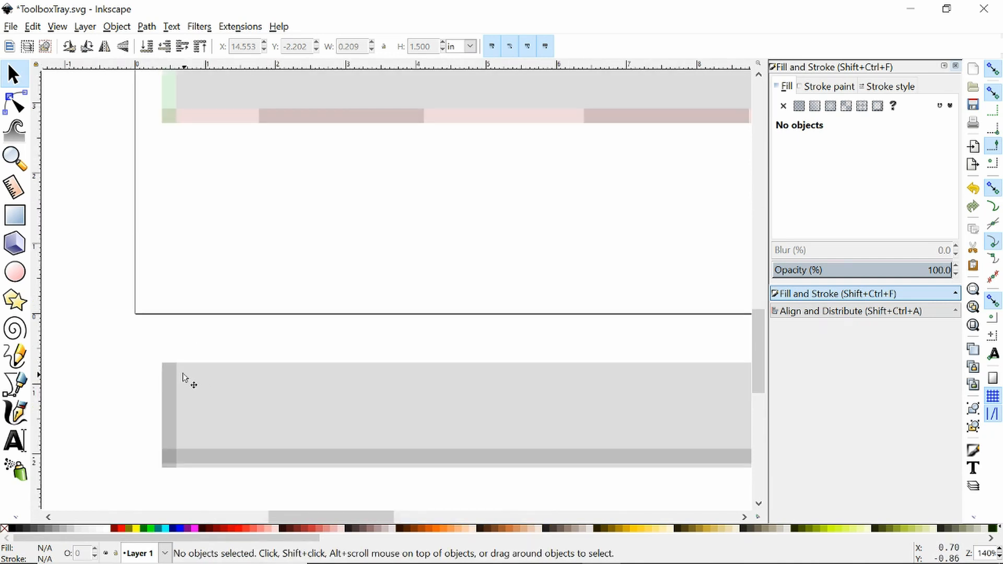
pyautogui.click(170, 384)
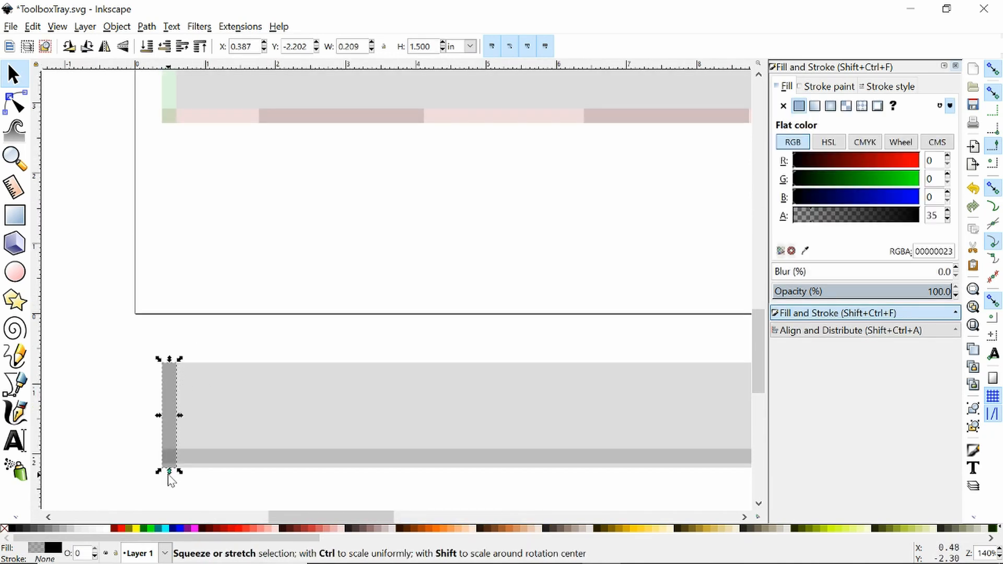
pyautogui.moveTo(169, 472); pyautogui.dragTo(170, 438)
pyautogui.hotkey('ctrl', 'z')
pyautogui.click(230, 434)
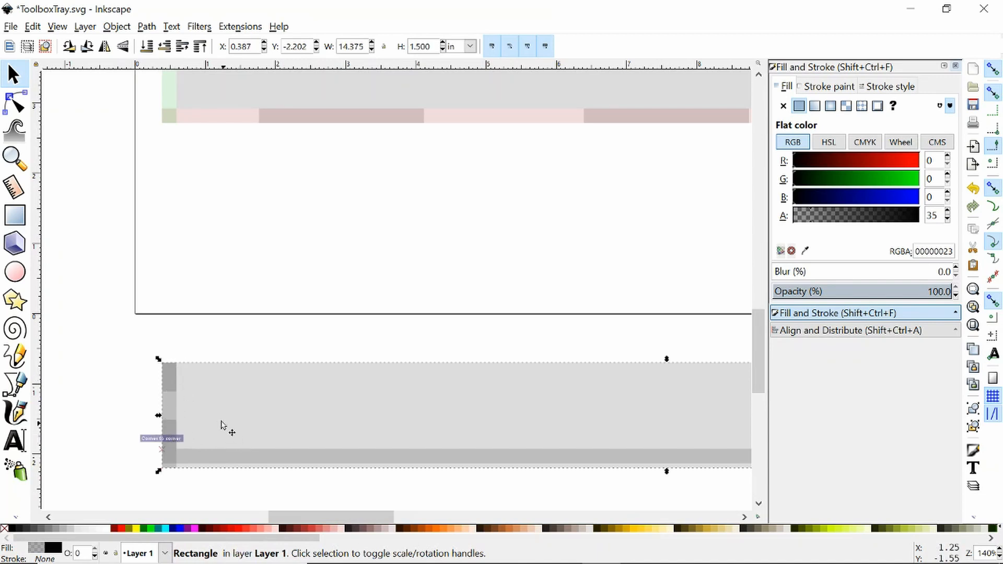
pyautogui.click(169, 447)
pyautogui.hotkey('ctrl', 'z')
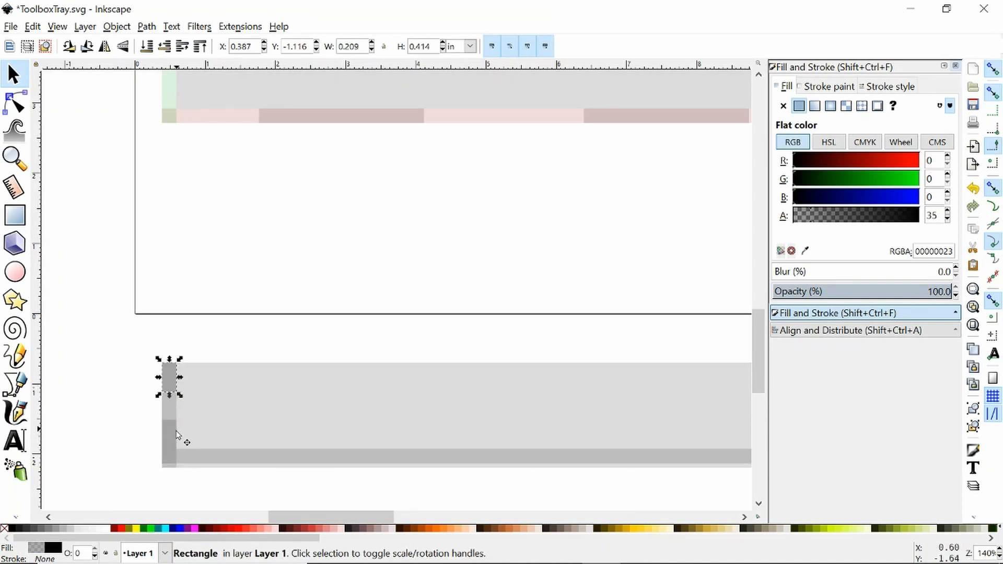
pyautogui.hotkey('ctrl', 'shift', 'z')
pyautogui.hotkey('ctrl', 'z')
# Fill the long side panel with semi-transparent red and delete the full-height strip at its left end.
pyautogui.click(198, 456)
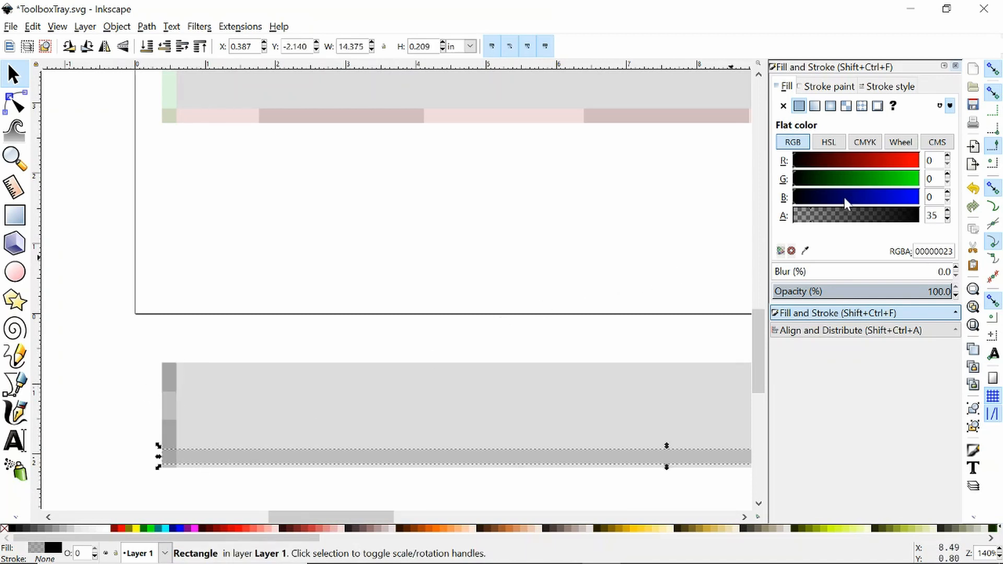
pyautogui.click(472, 423)
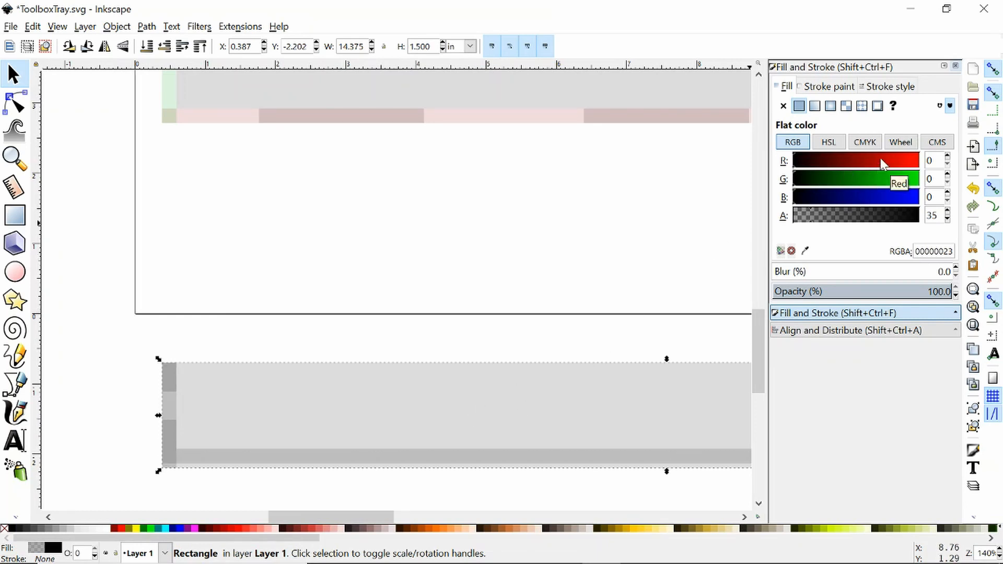
pyautogui.click(861, 160)
pyautogui.click(337, 248)
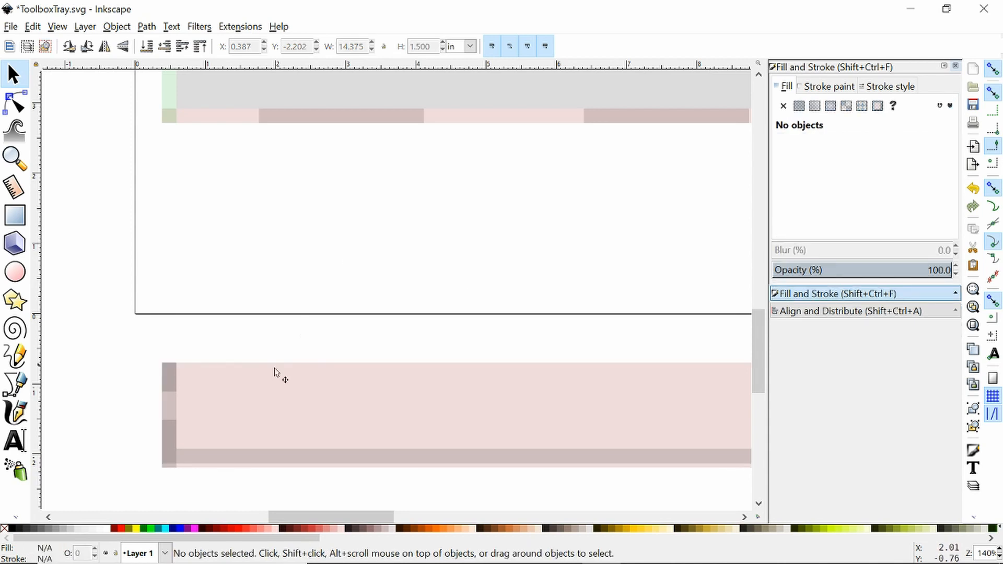
pyautogui.click(176, 415)
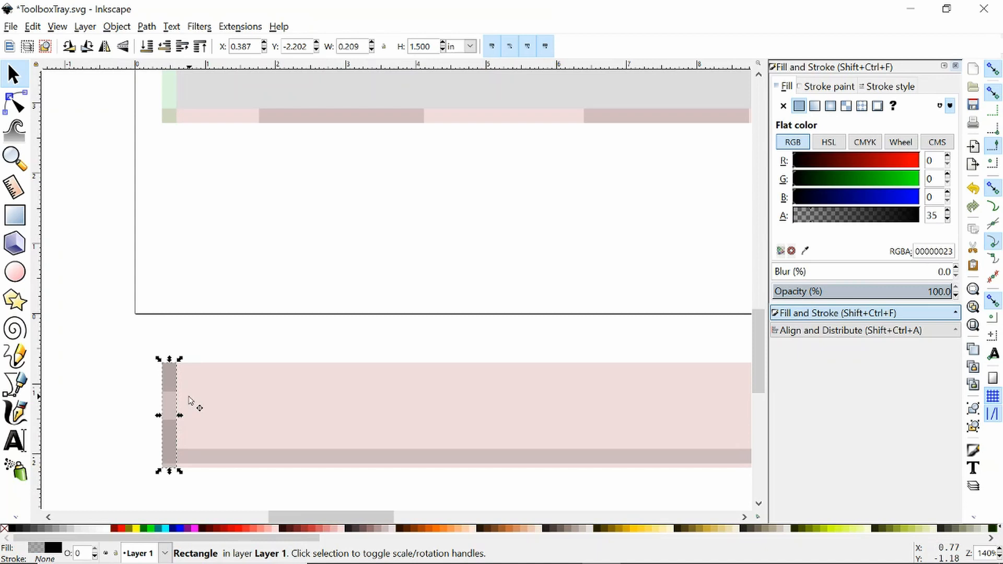
pyautogui.press('Delete')
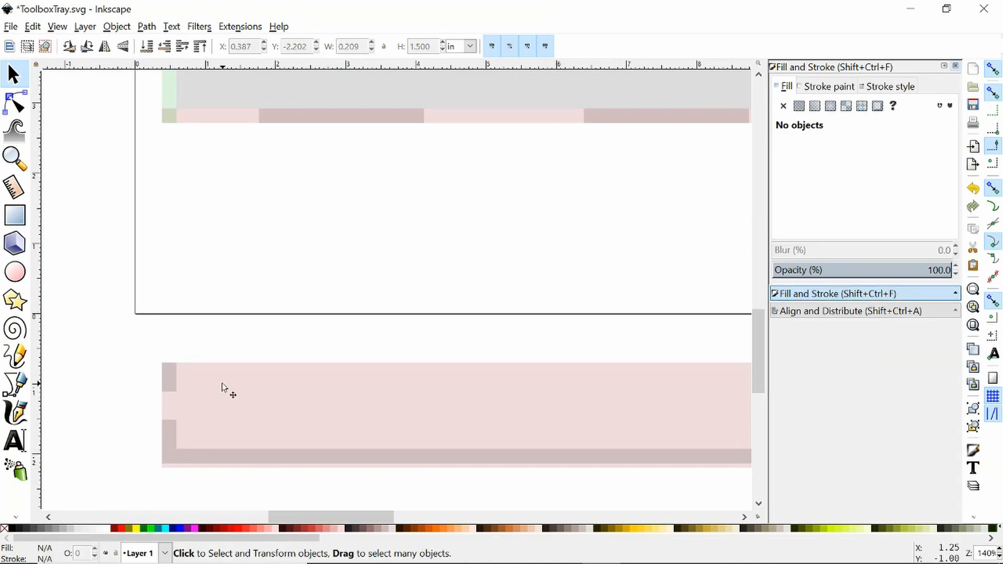
pyautogui.click(203, 460)
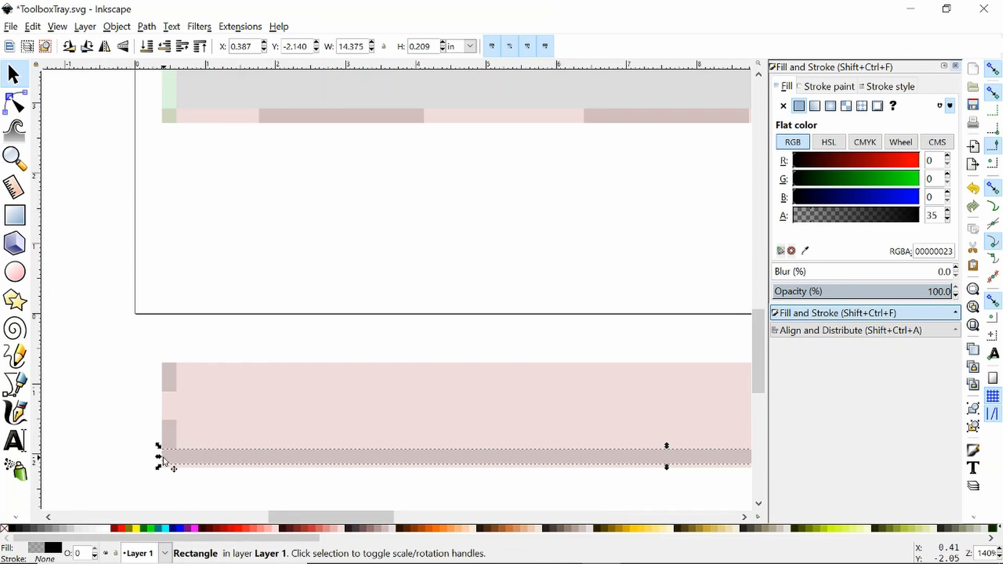
pyautogui.moveTo(159, 458); pyautogui.dragTo(175, 465)
pyautogui.hotkey('ctrl', 'z')
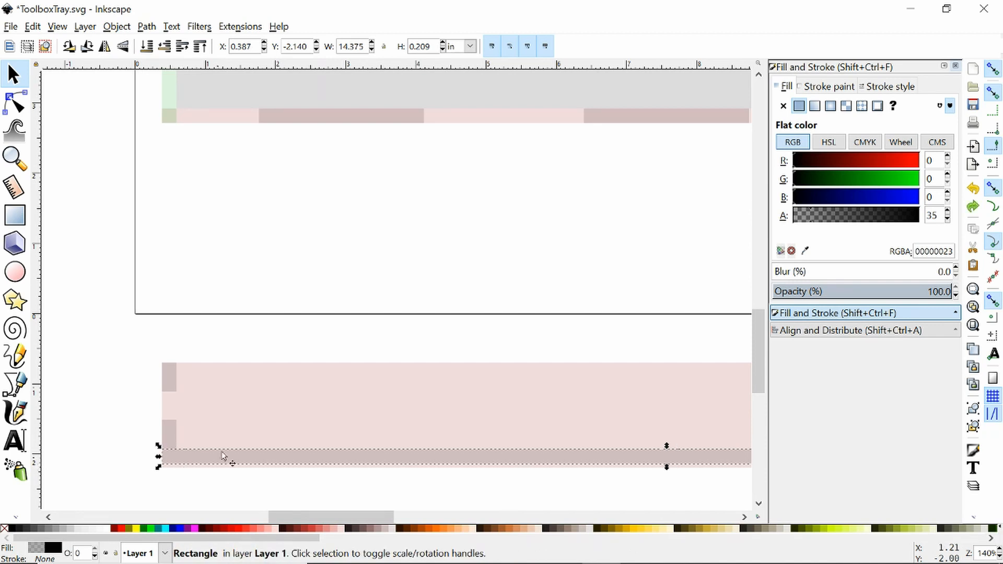
# Examine how the long side panel's strips and joint pieces relate to the base's lower edge strip and tabs.
pyautogui.scroll(-2, 273, 411)
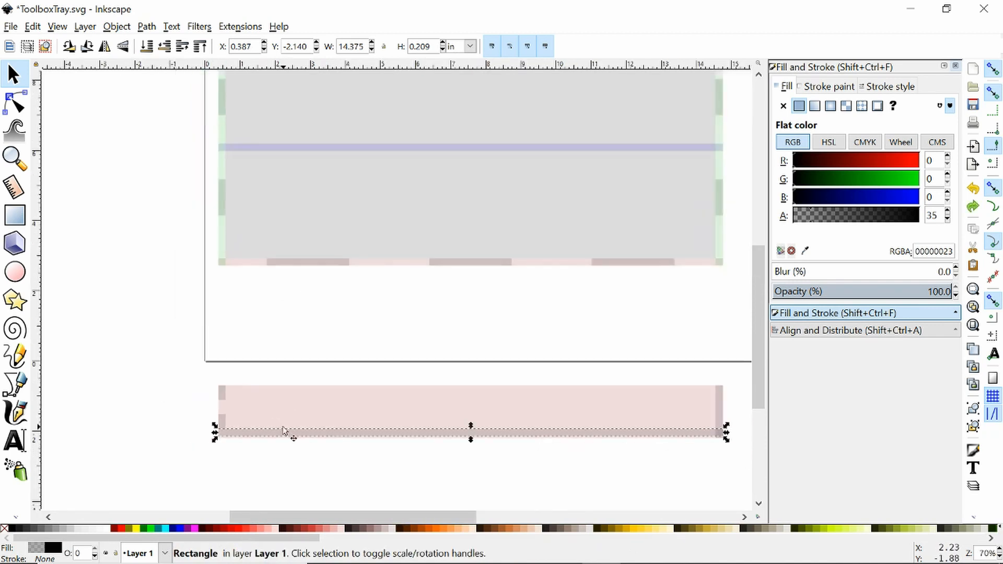
pyautogui.click(251, 440)
pyautogui.click(149, 412)
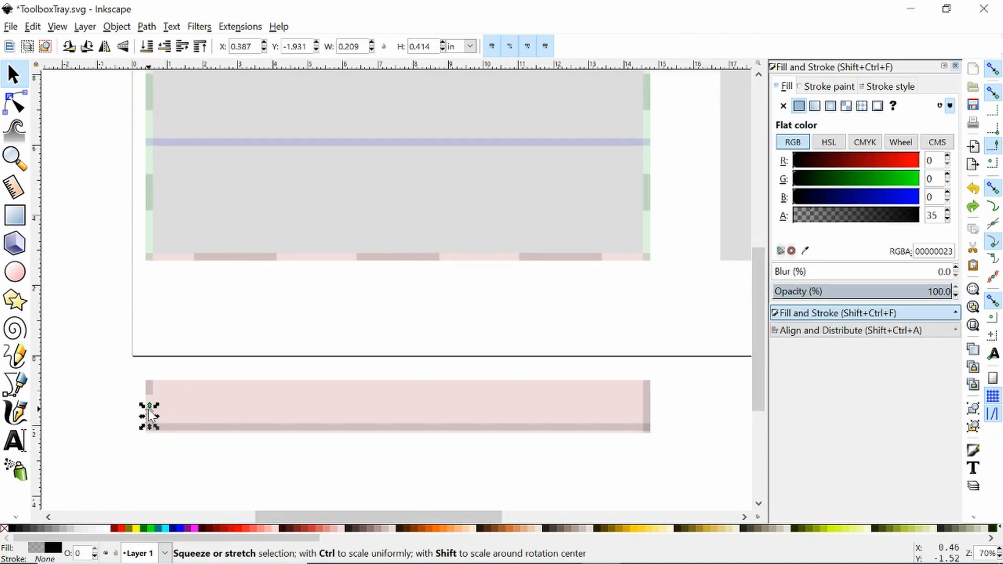
pyautogui.click(237, 258)
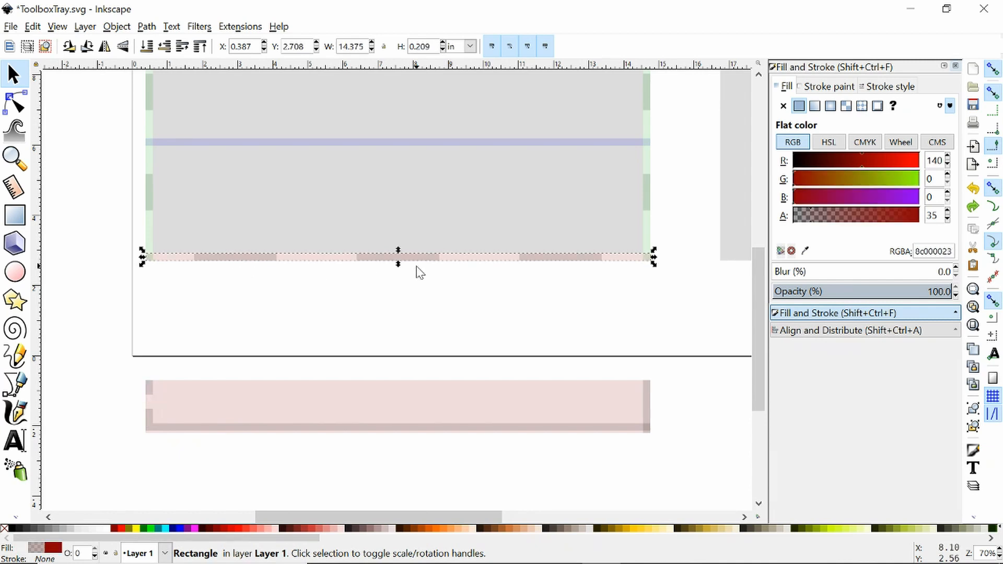
pyautogui.click(424, 315)
pyautogui.click(238, 258)
pyautogui.click(287, 430)
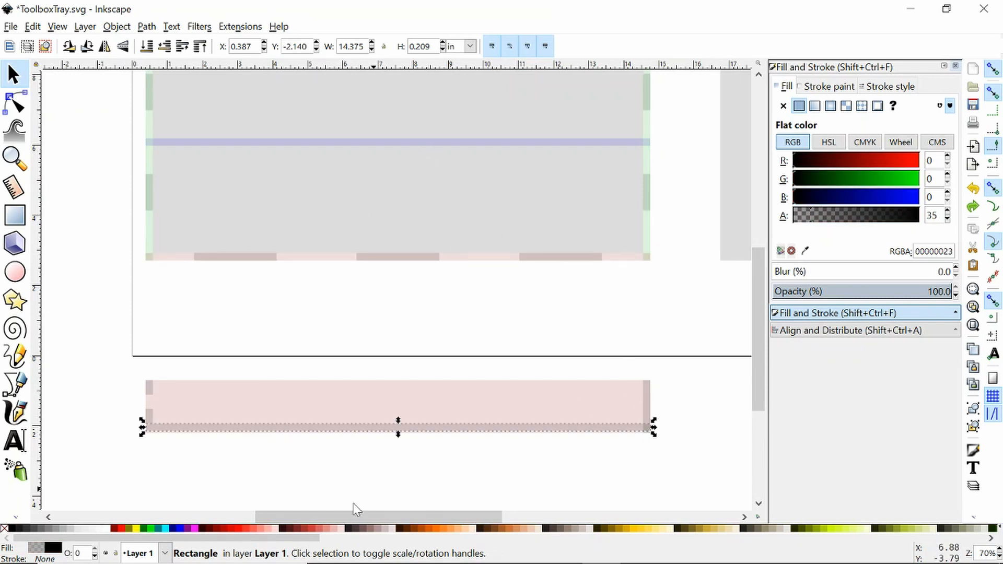
pyautogui.click(261, 258)
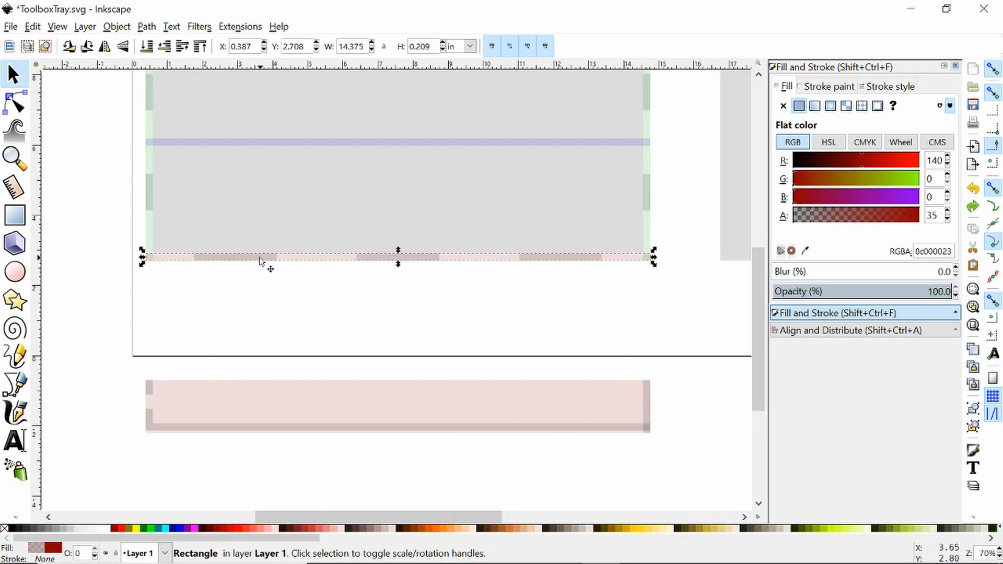
pyautogui.click(229, 327)
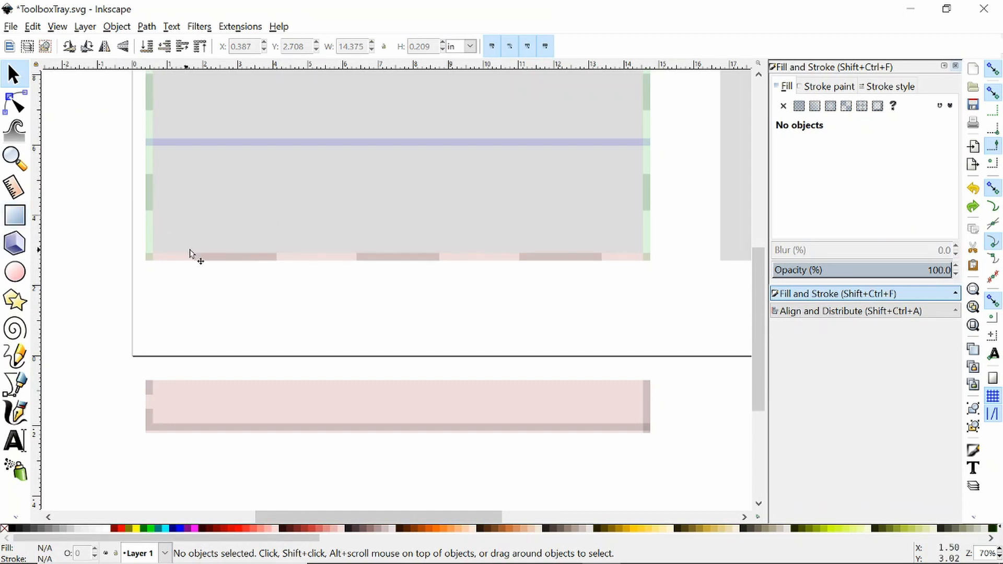
pyautogui.click(276, 141)
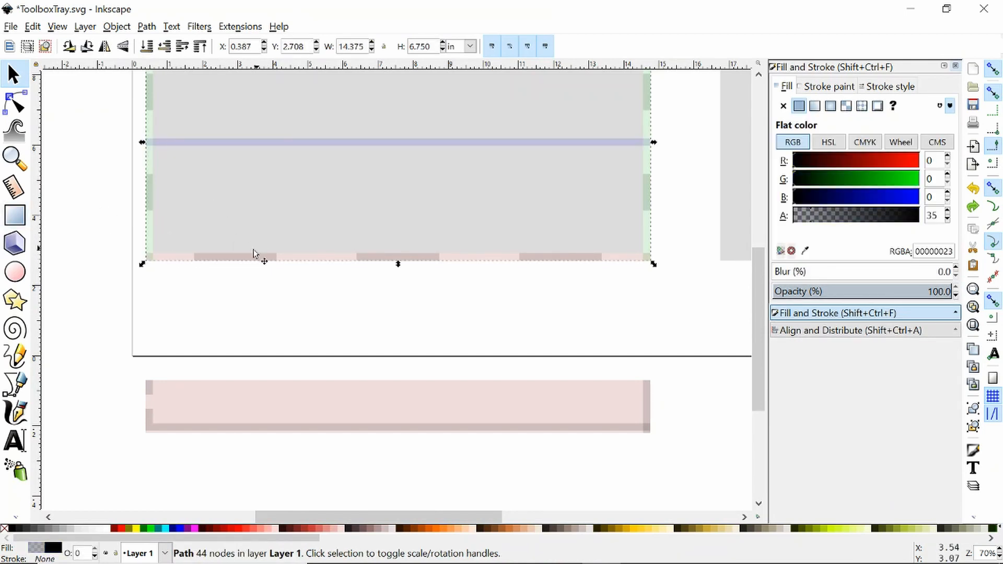
# Draw three 2.351 by 0.209 in semi-transparent dark red rectangles snapped exactly over the tabs along the base's lower edge strip.
pyautogui.click(237, 258)
pyautogui.click(294, 291)
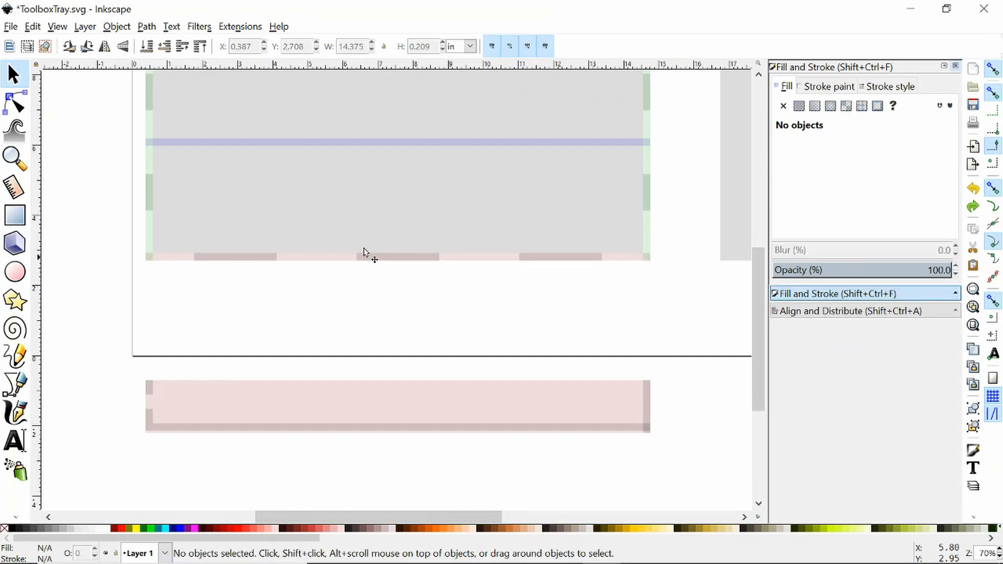
pyautogui.click(15, 214)
pyautogui.scroll(3, 197, 258)
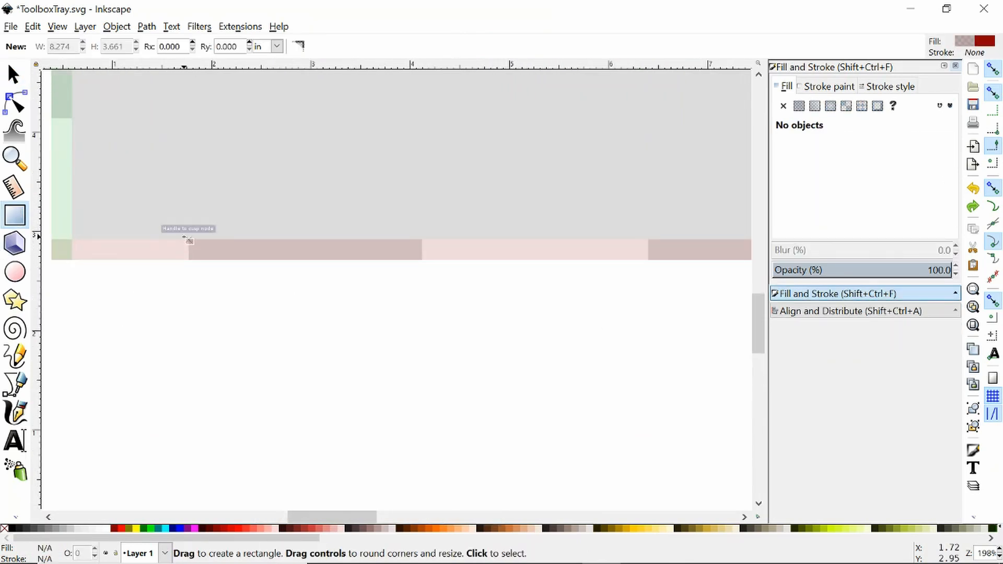
pyautogui.moveTo(187, 240)
pyautogui.mouseDown()
pyautogui.moveTo(396, 297)
pyautogui.moveTo(437, 258)
pyautogui.moveTo(427, 260)
pyautogui.mouseUp()
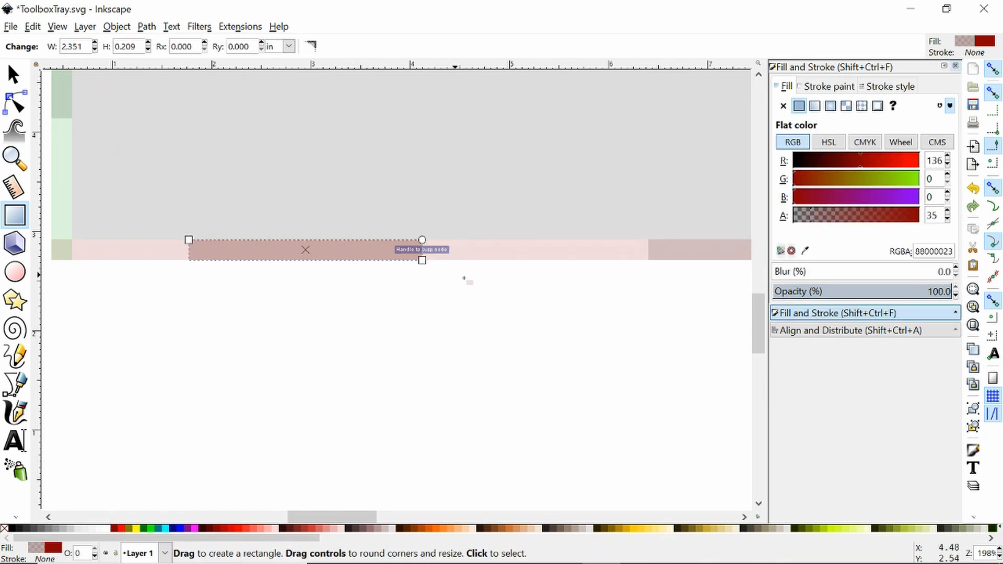
pyautogui.moveTo(534, 302)
pyautogui.mouseDown()
pyautogui.moveTo(413, 331)
pyautogui.moveTo(227, 351)
pyautogui.mouseUp()
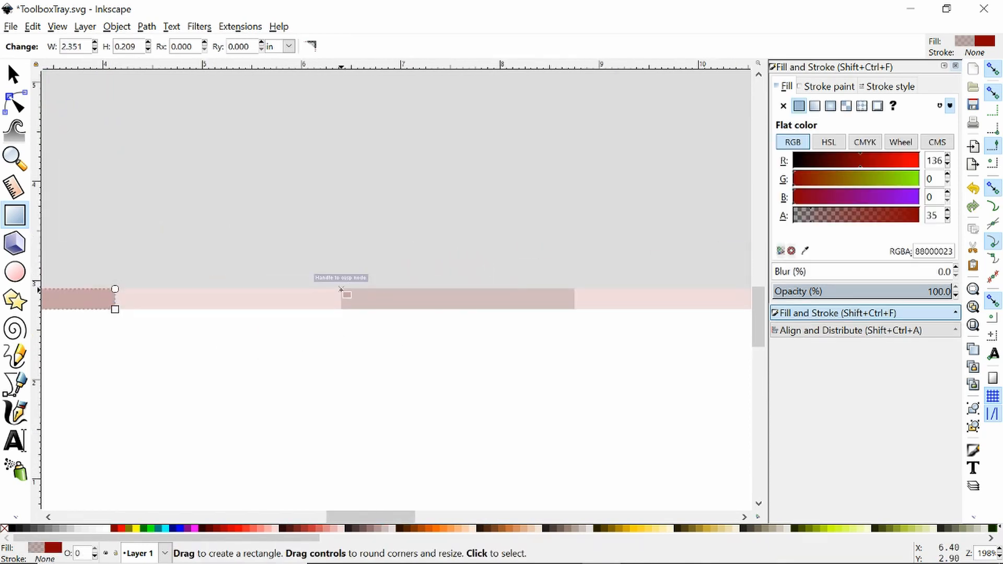
pyautogui.moveTo(343, 290); pyautogui.dragTo(575, 309)
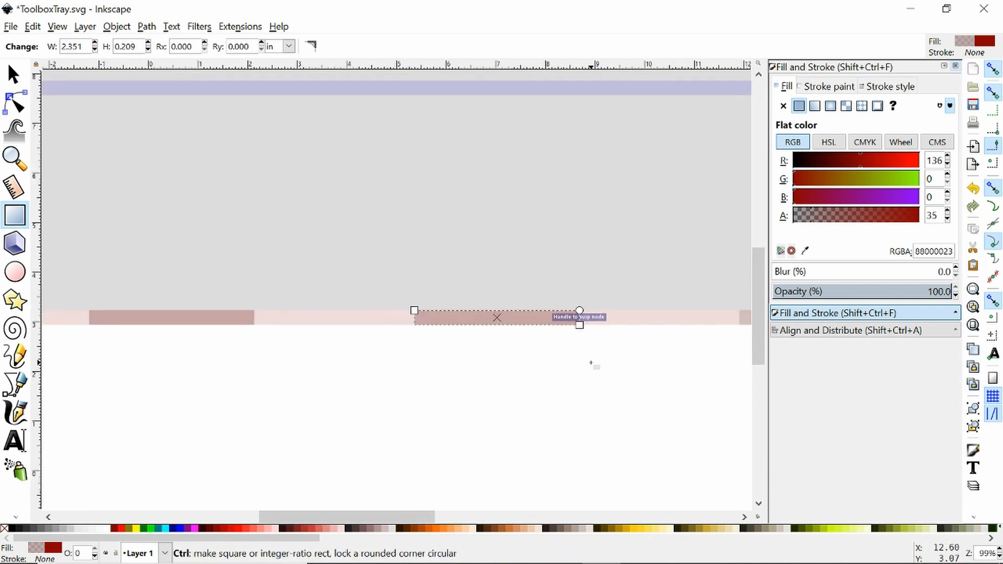
pyautogui.scroll(-3, 496, 370)
pyautogui.hscroll(2, 513, 369)
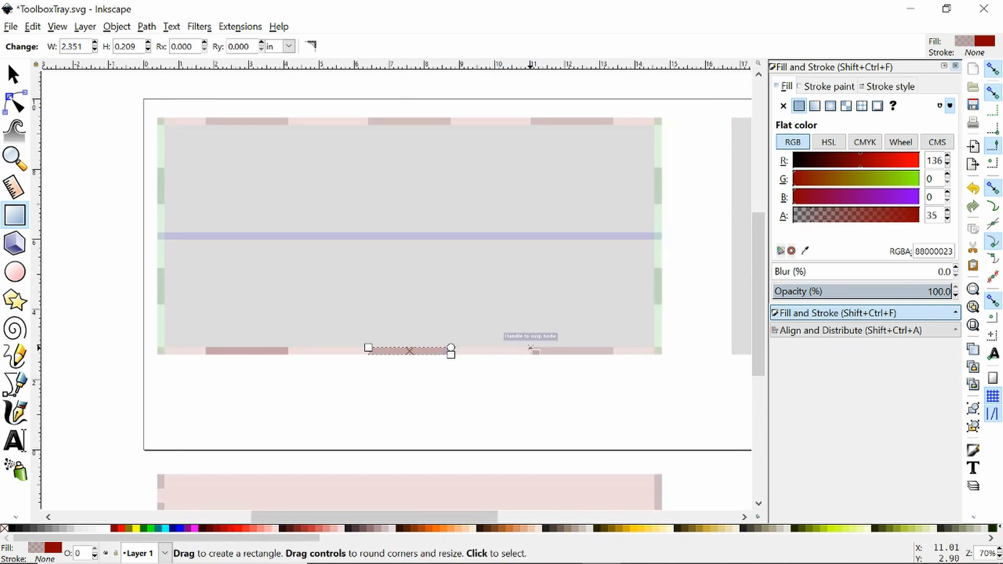
pyautogui.moveTo(530, 354); pyautogui.dragTo(613, 347)
pyautogui.click(599, 406)
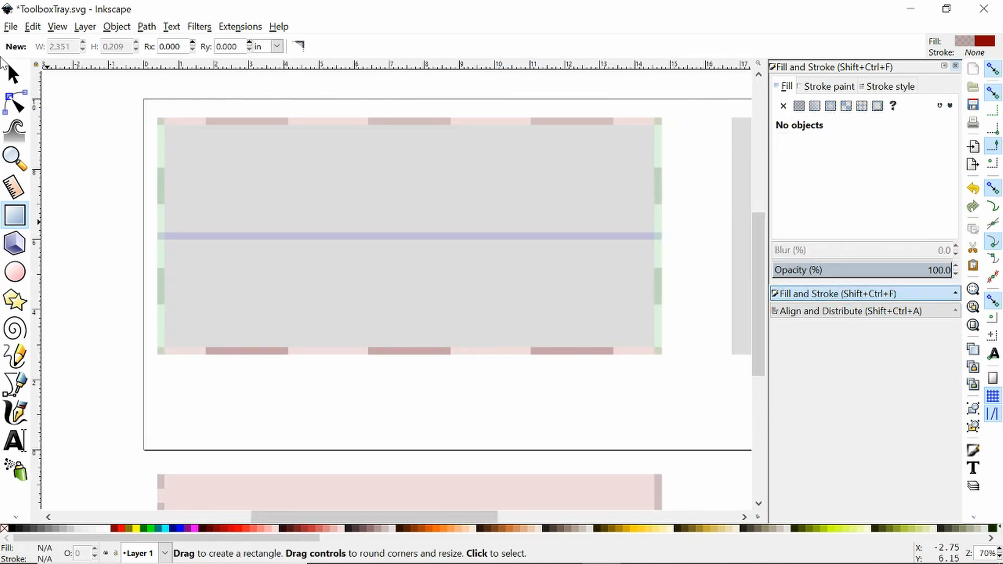
# Group the three dark red rectangles covering the tabs on the base's lower edge, leaving the base panel in place.
pyautogui.click(13, 74)
pyautogui.moveTo(200, 312); pyautogui.dragTo(322, 373)
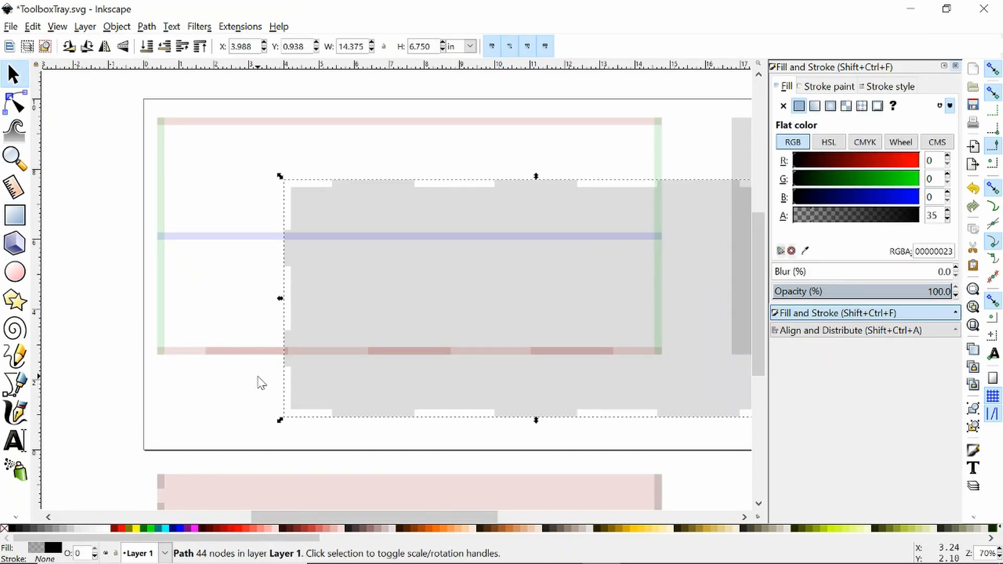
pyautogui.hotkey('ctrl', 'z')
pyautogui.click(190, 386)
pyautogui.moveTo(189, 383); pyautogui.dragTo(471, 315)
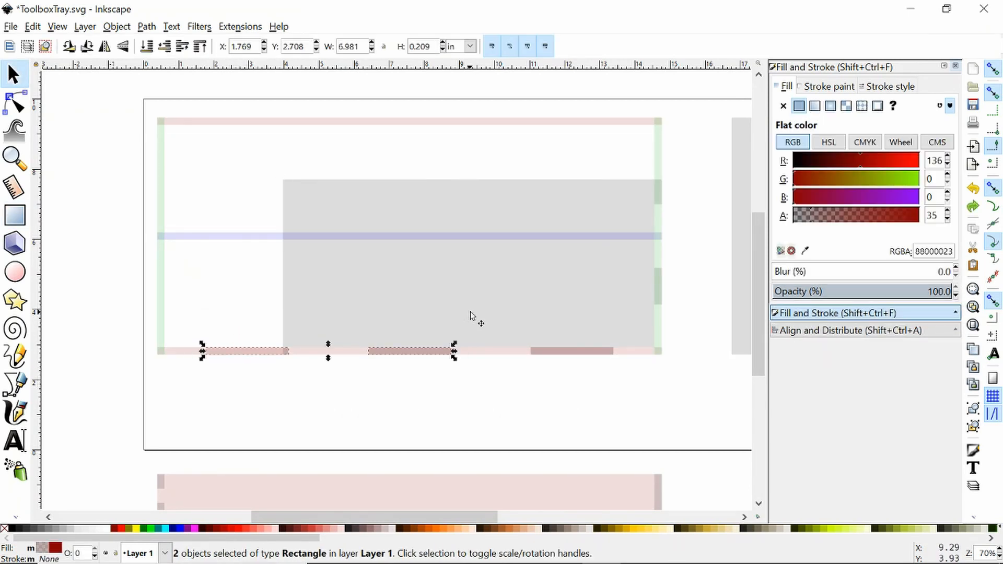
pyautogui.click(266, 403)
pyautogui.moveTo(193, 398); pyautogui.dragTo(641, 295)
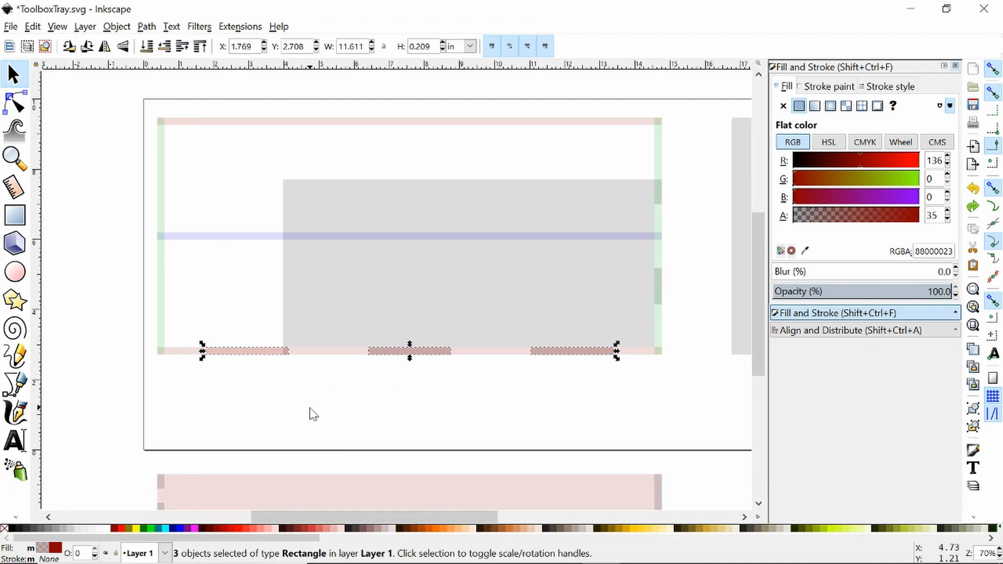
pyautogui.moveTo(309, 408); pyautogui.dragTo(336, 310)
pyautogui.hotkey('ctrl', 'g')
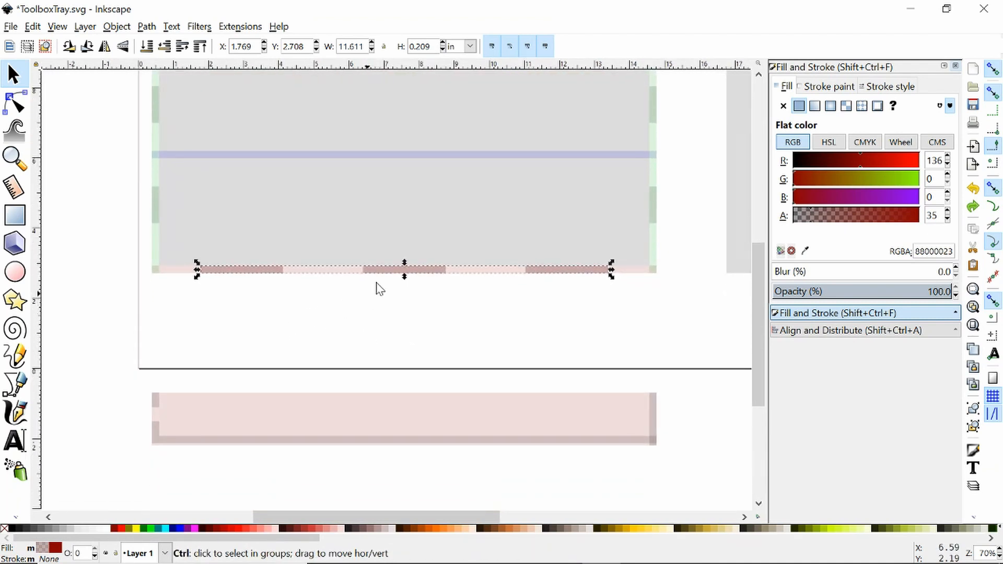
# Move the grouped tab rectangles straight down onto the long side panel's bottom edge strip and ungroup them.
pyautogui.moveTo(381, 273); pyautogui.dragTo(382, 444)
pyautogui.click(409, 469)
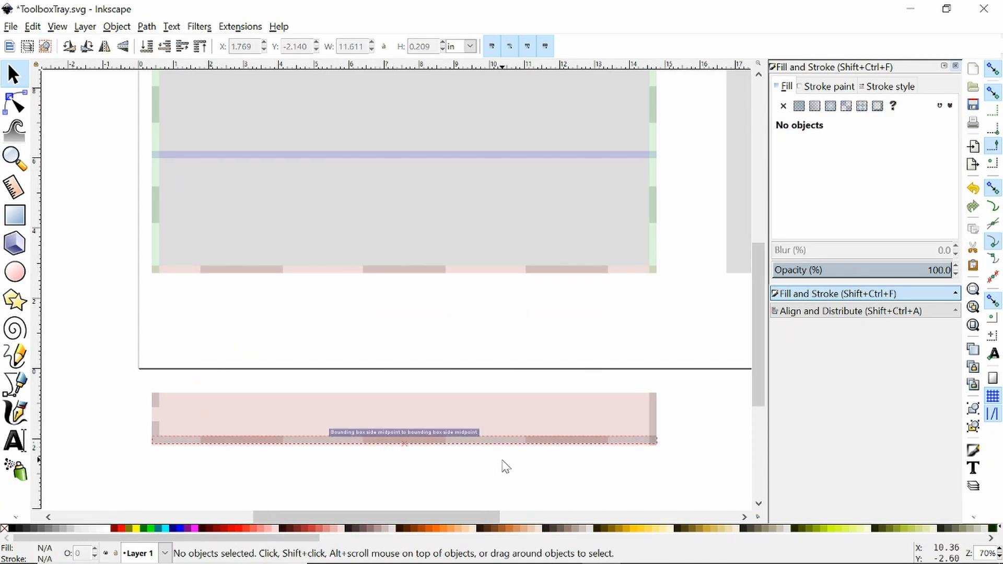
pyautogui.click(250, 445)
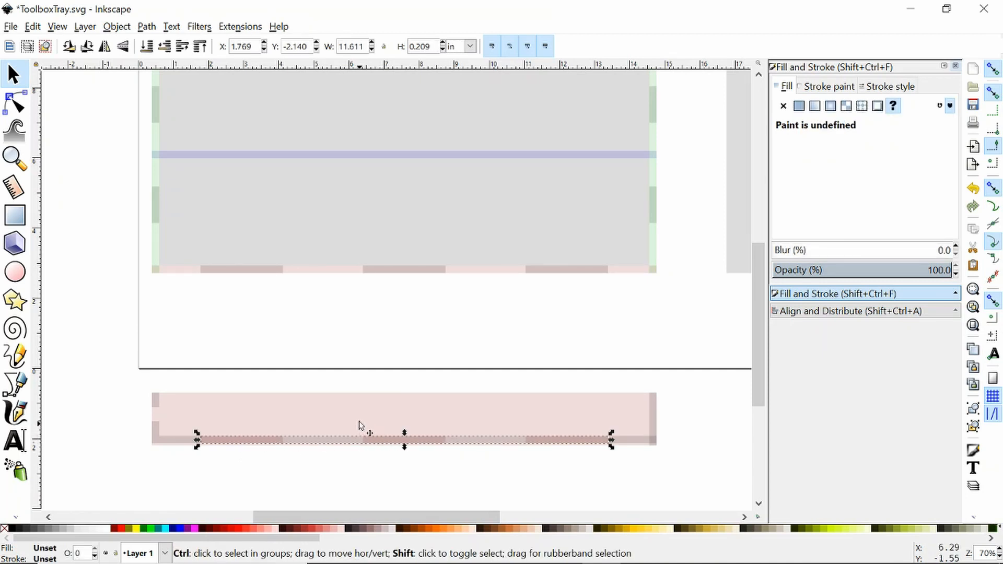
pyautogui.hotkey('ctrl', 'shift', 'g')
# Check that the three tab rectangles on the long side panel can be selected individually, and save the document.
pyautogui.click(418, 341)
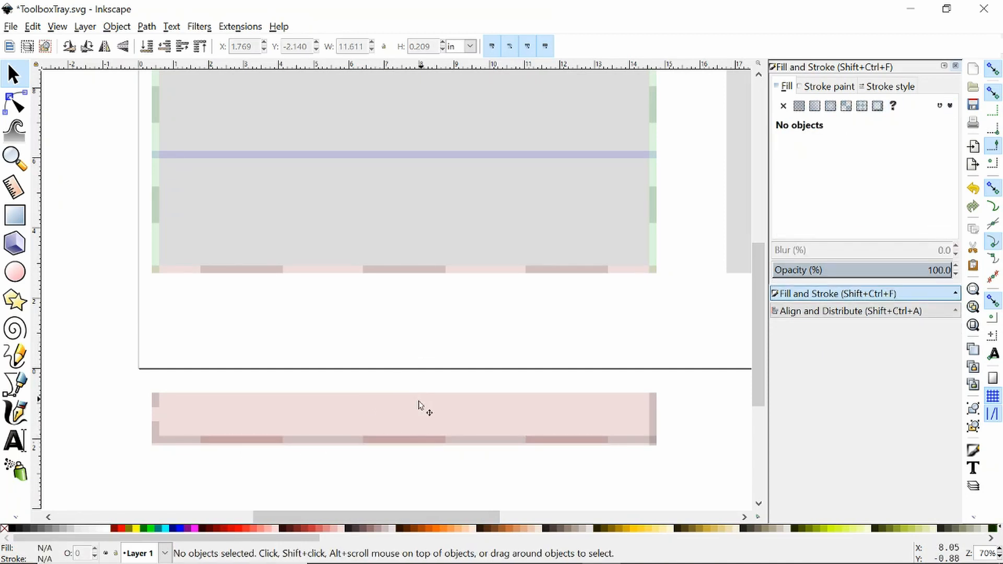
pyautogui.click(383, 442)
pyautogui.click(270, 441)
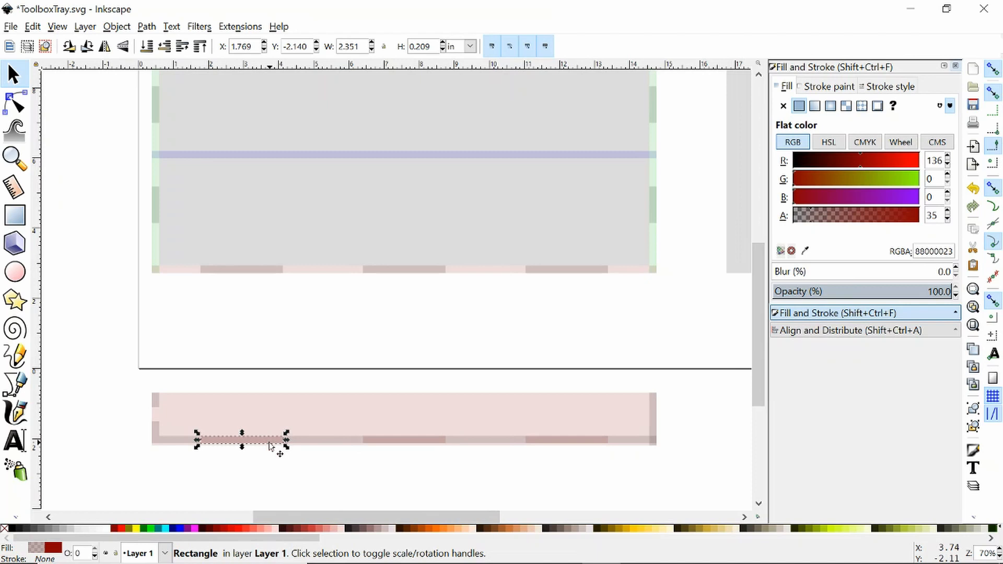
pyautogui.click(573, 442)
pyautogui.click(383, 481)
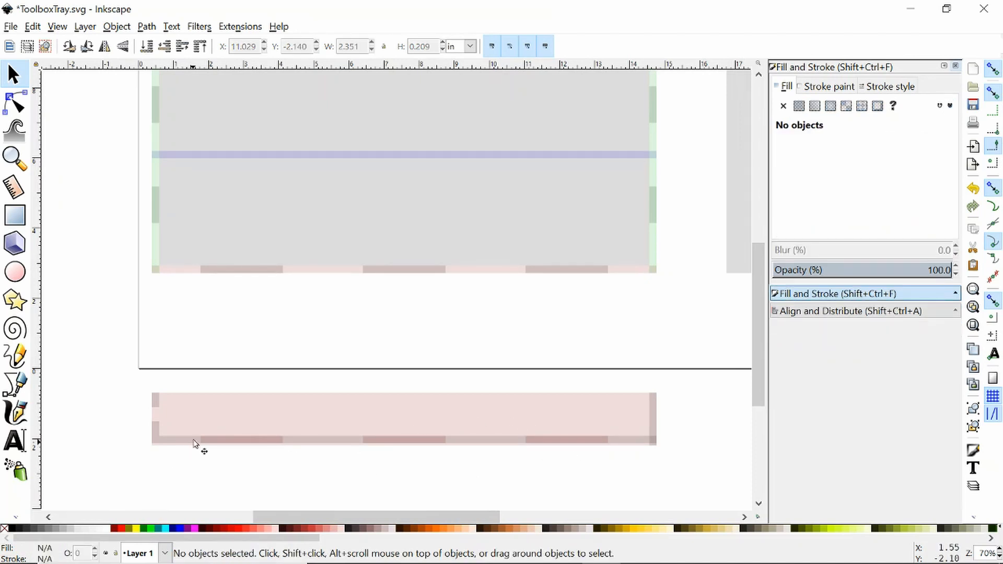
pyautogui.hotkey('ctrl', 's')
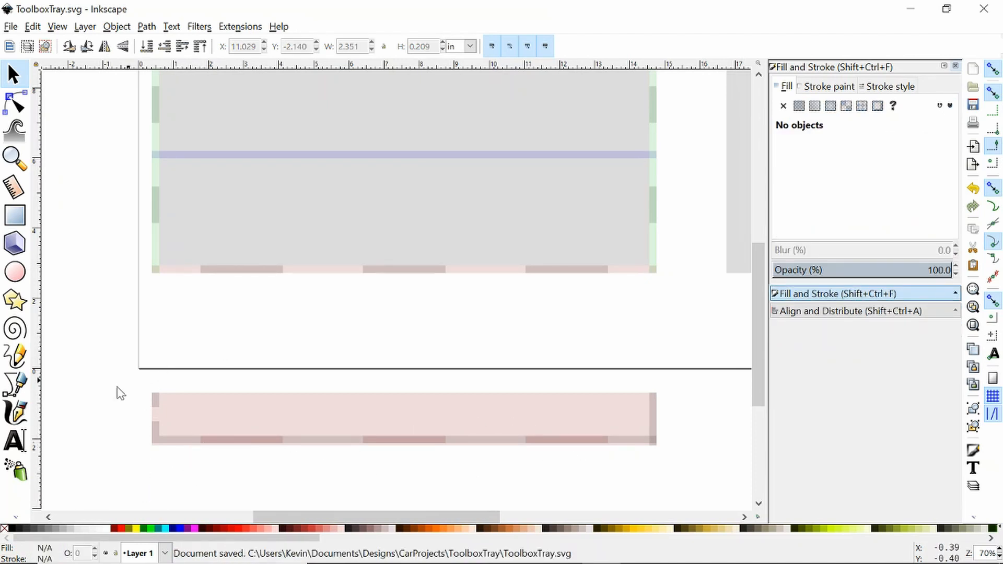
# Duplicate the two joint pieces at the long side panel's left end and snap the copies to its upper right corner.
pyautogui.moveTo(132, 382); pyautogui.dragTo(168, 445)
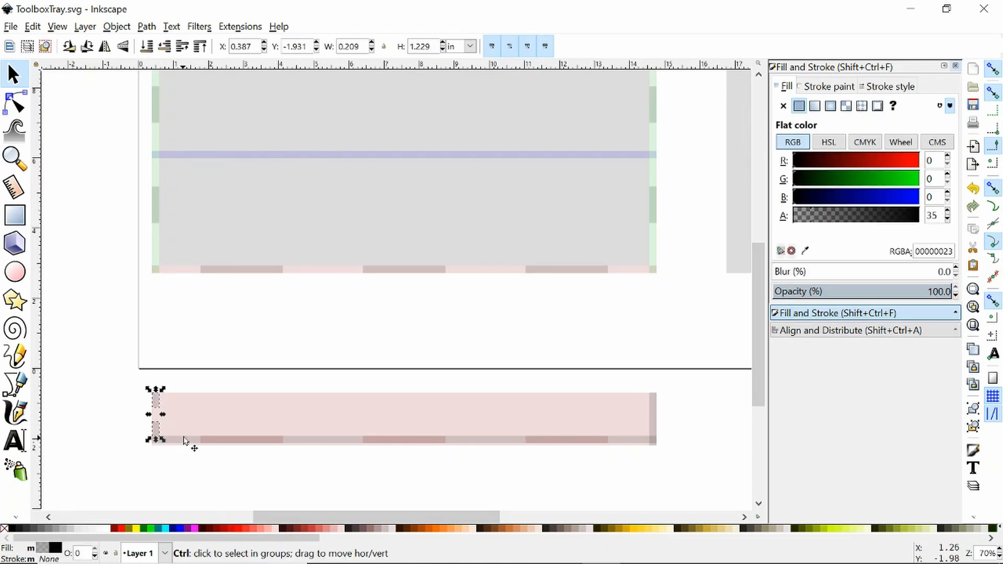
pyautogui.moveTo(166, 407); pyautogui.dragTo(659, 402)
pyautogui.click(682, 439)
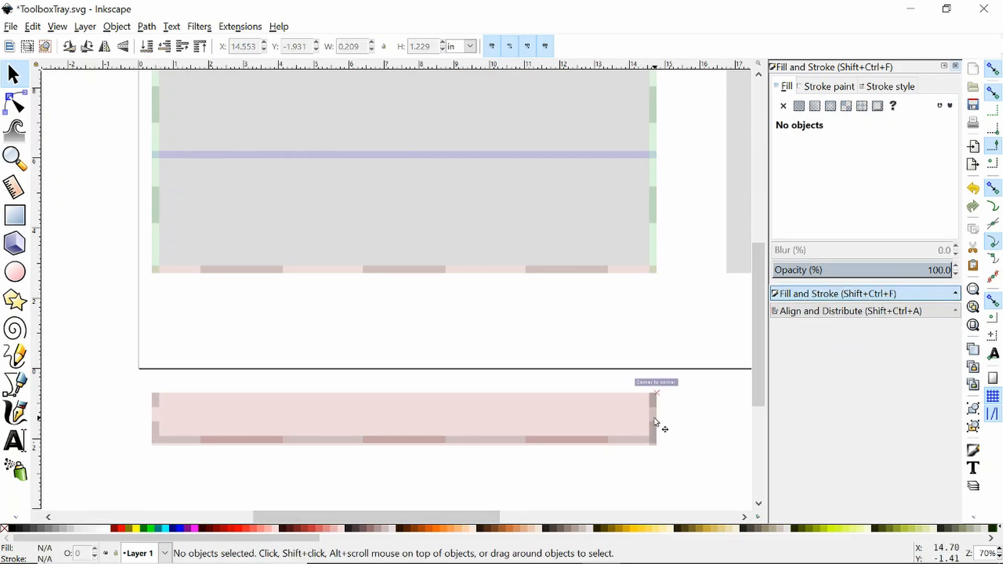
# Delete the full-height strip at the long side panel's right end, keeping the two joint pieces there.
pyautogui.click(655, 424)
pyautogui.click(683, 437)
pyautogui.scroll(2, 678, 429)
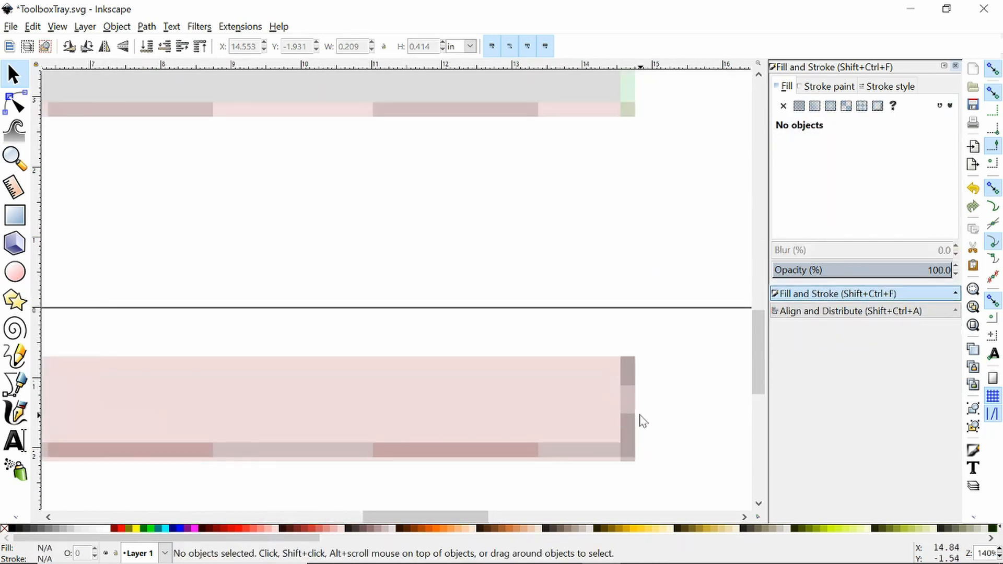
pyautogui.click(633, 400)
pyautogui.click(638, 405)
pyautogui.scroll(1, 638, 411)
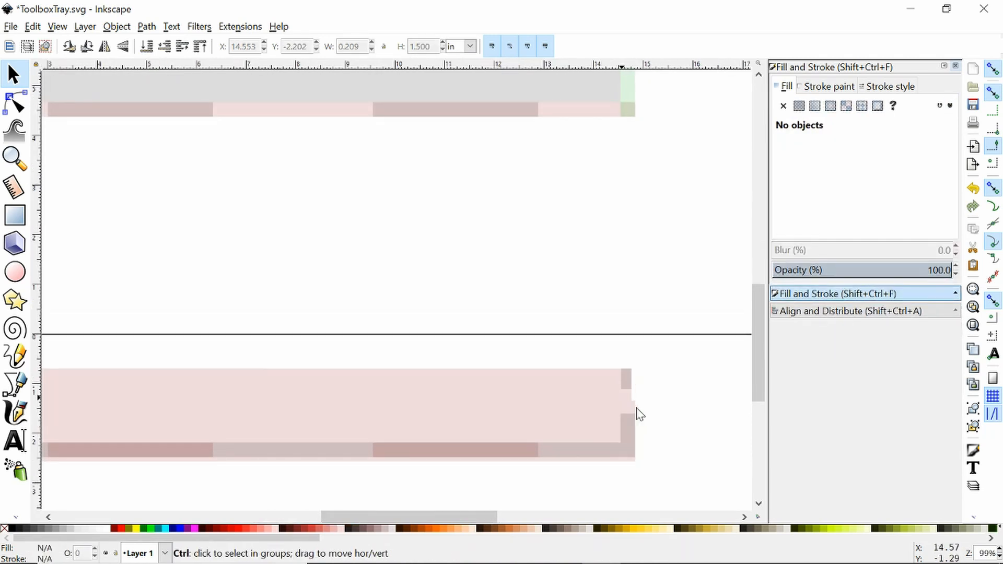
# Duplicate the long side panel's two left joint pieces, place the copies below the short side panel, and group and rotate them 90 degrees.
pyautogui.scroll(-3, 637, 412)
pyautogui.moveTo(254, 380); pyautogui.dragTo(298, 464)
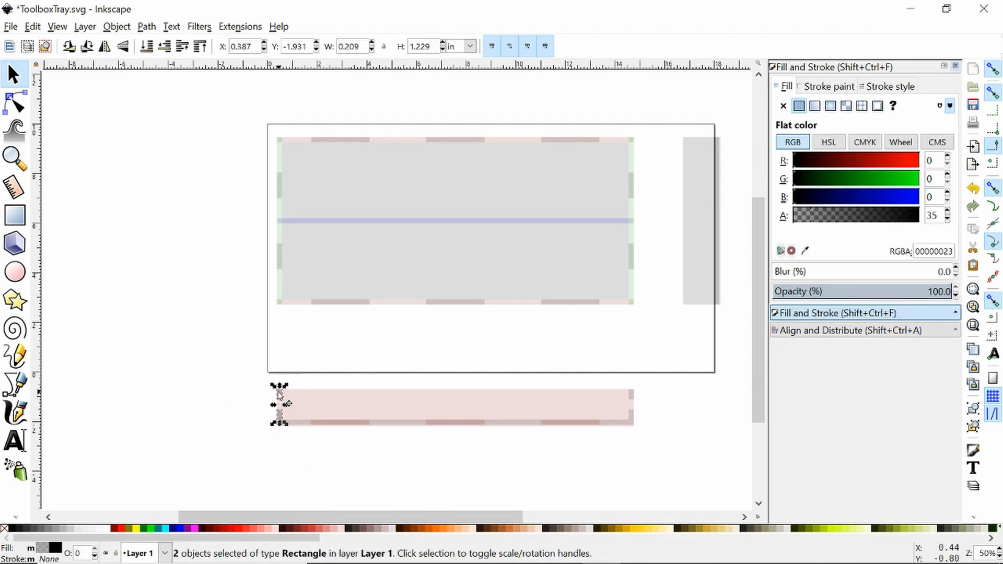
pyautogui.moveTo(290, 398); pyautogui.dragTo(680, 345)
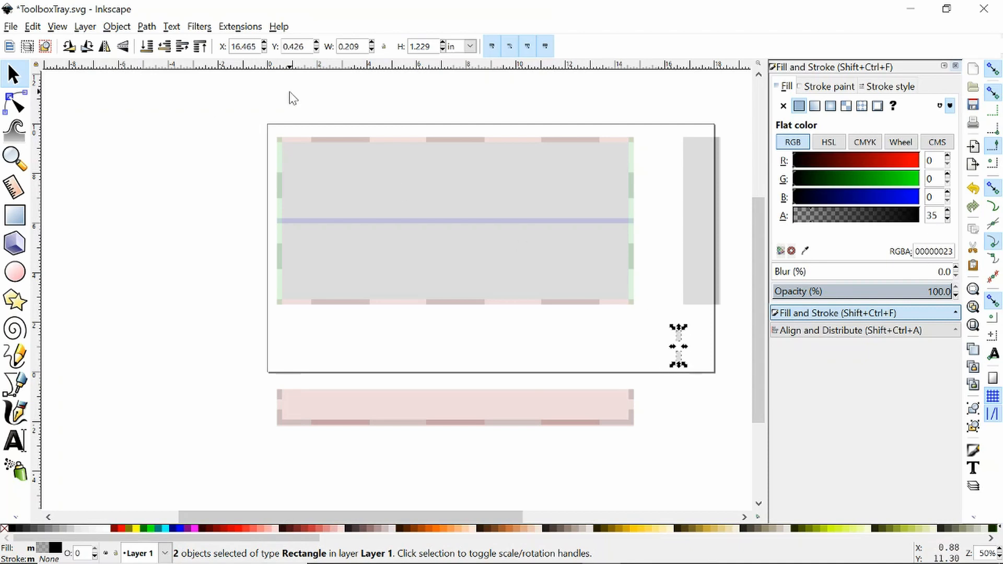
pyautogui.hotkey('ctrl', 'g')
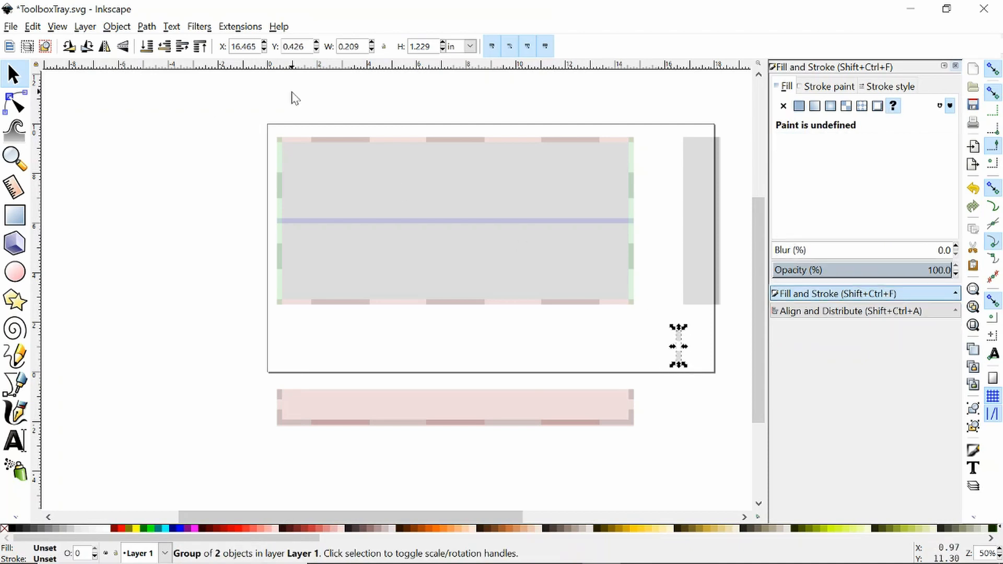
pyautogui.click(81, 47)
# Snap the rotated joint group to the short side panel's lower left corner.
pyautogui.moveTo(735, 352); pyautogui.dragTo(595, 339)
pyautogui.scroll(3, 569, 346)
pyautogui.moveTo(420, 413); pyautogui.dragTo(519, 291)
pyautogui.click(682, 218)
pyautogui.scroll(5, 681, 218)
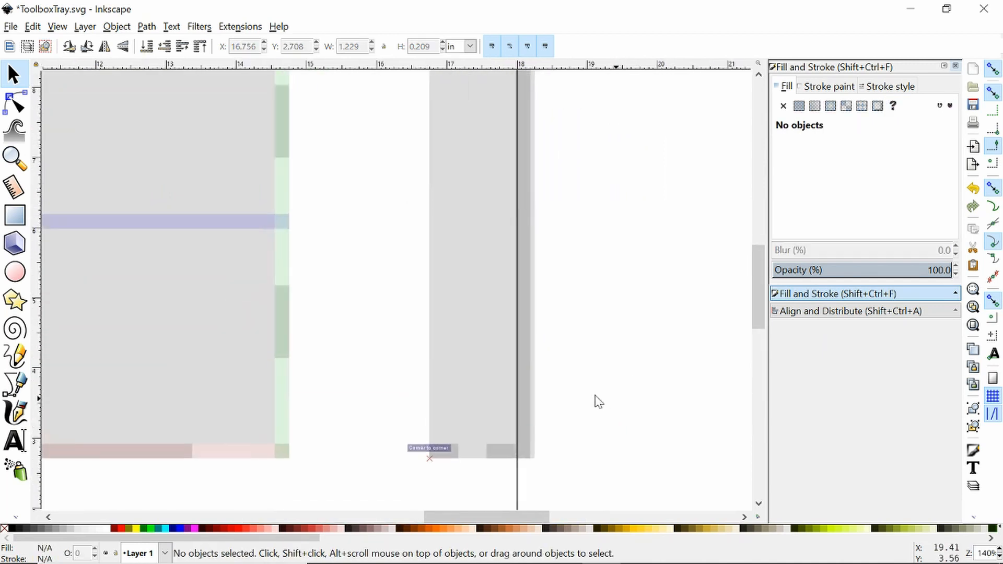
# Duplicate the short side panel's joint group, snap the copy to the panel's upper left corner, and save the document.
pyautogui.click(447, 450)
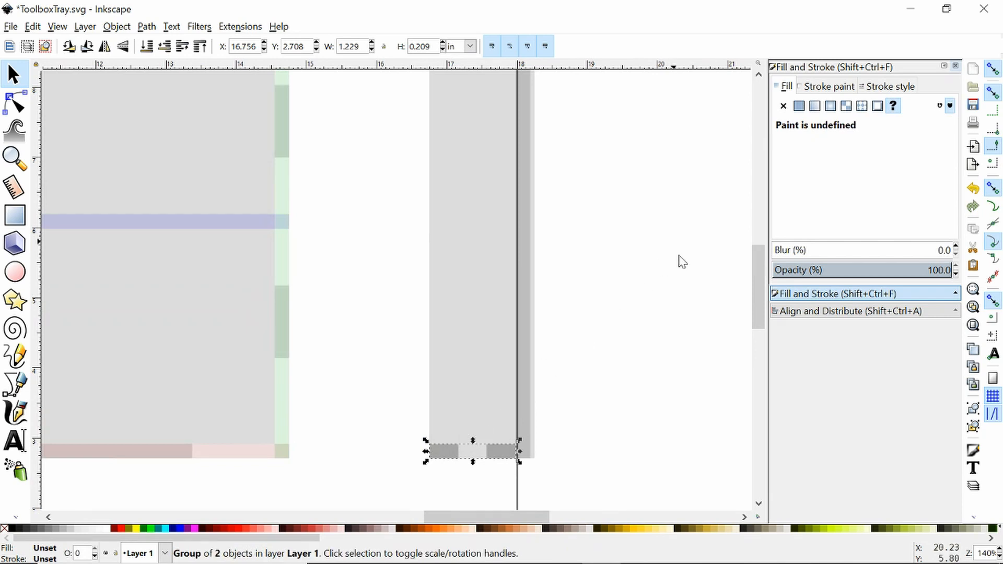
pyautogui.scroll(3, 679, 293)
pyautogui.keyDown('ctrl'); pyautogui.scroll(-1, 580, 379); pyautogui.keyUp('ctrl')
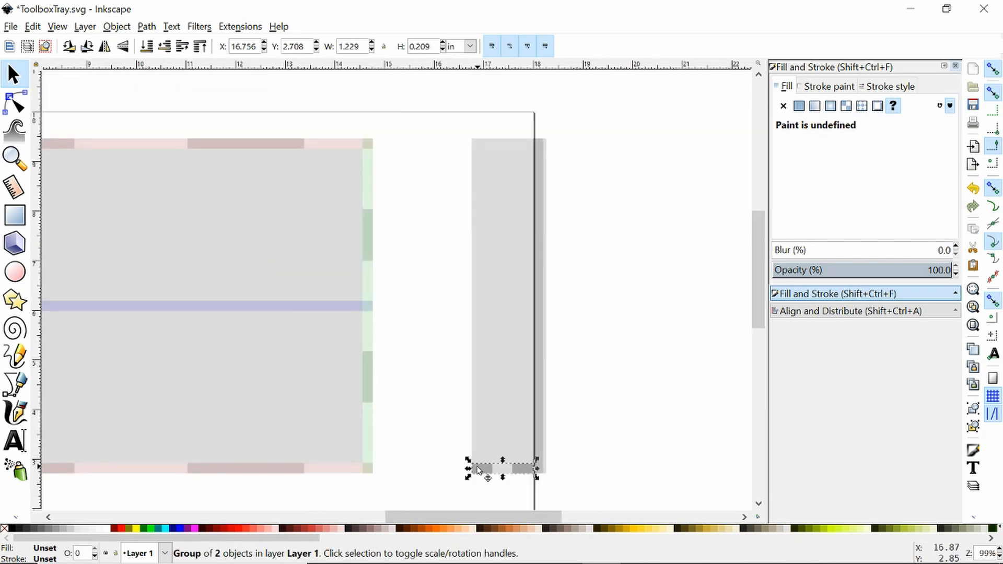
pyautogui.moveTo(478, 470); pyautogui.dragTo(471, 140)
pyautogui.click(644, 220)
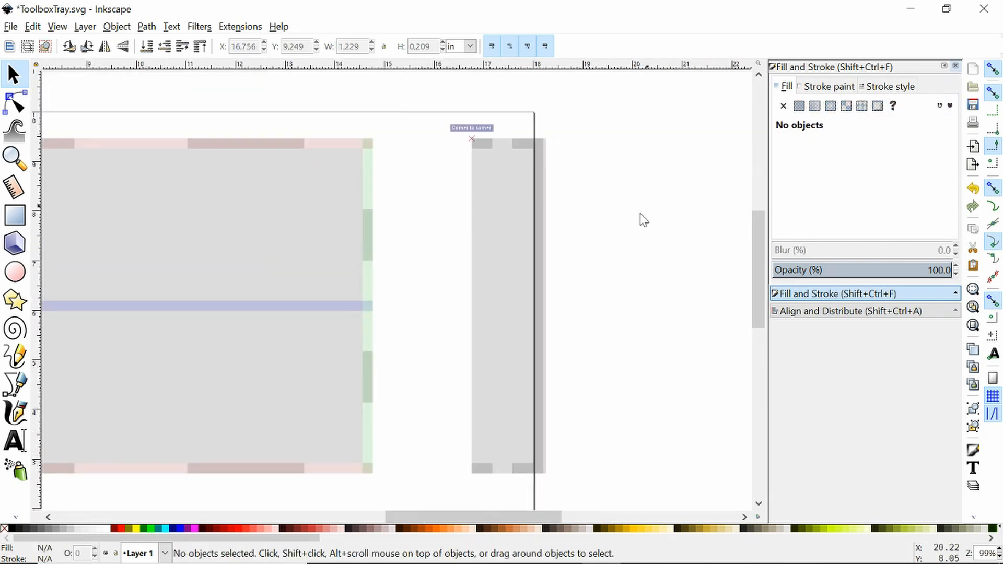
pyautogui.hotkey('ctrl', 's')
# Draw two 0.209 by 1.036 in semi-transparent dark red rectangles over the two tabs along the base's right edge strip.
pyautogui.keyDown('ctrl'); pyautogui.scroll(-2, 564, 261); pyautogui.keyUp('ctrl')
pyautogui.scroll(-5, 543, 269)
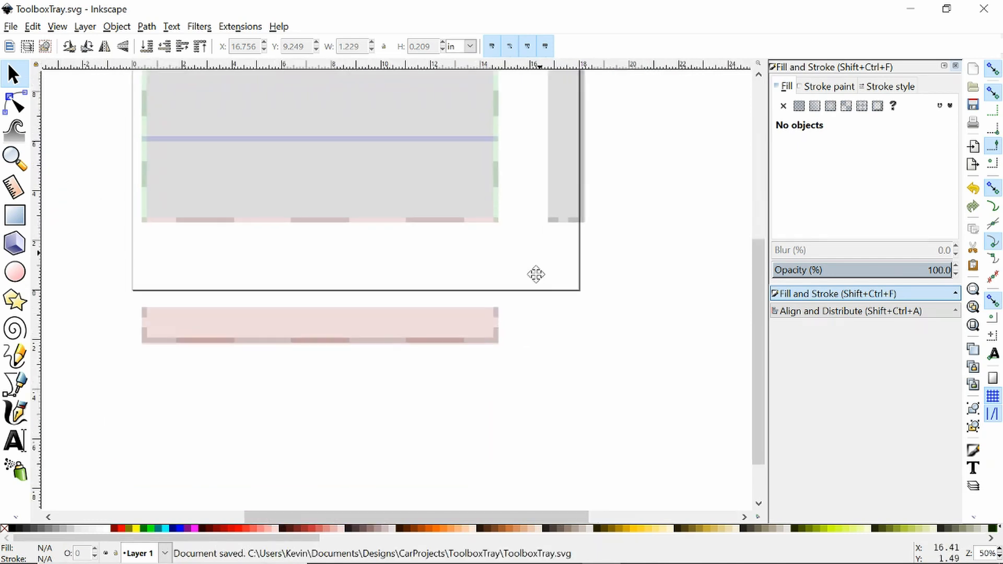
pyautogui.keyDown('ctrl'); pyautogui.scroll(2, 471, 311); pyautogui.keyUp('ctrl')
pyautogui.keyDown('ctrl'); pyautogui.scroll(-2, 482, 318); pyautogui.keyUp('ctrl')
pyautogui.moveTo(544, 287); pyautogui.dragTo(483, 391)
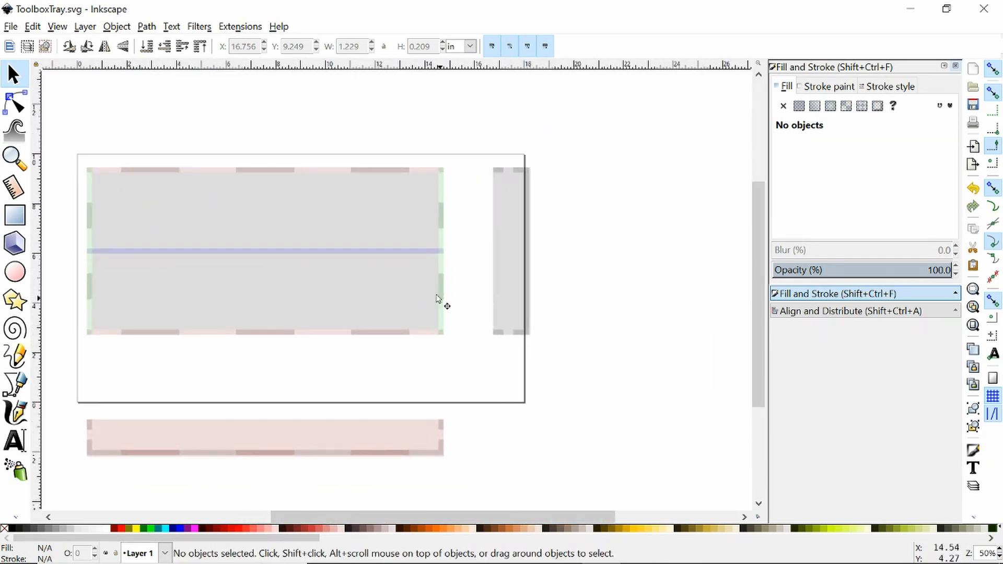
pyautogui.moveTo(478, 239); pyautogui.dragTo(452, 241)
pyautogui.keyDown('ctrl'); pyautogui.scroll(2, 453, 242); pyautogui.keyUp('ctrl')
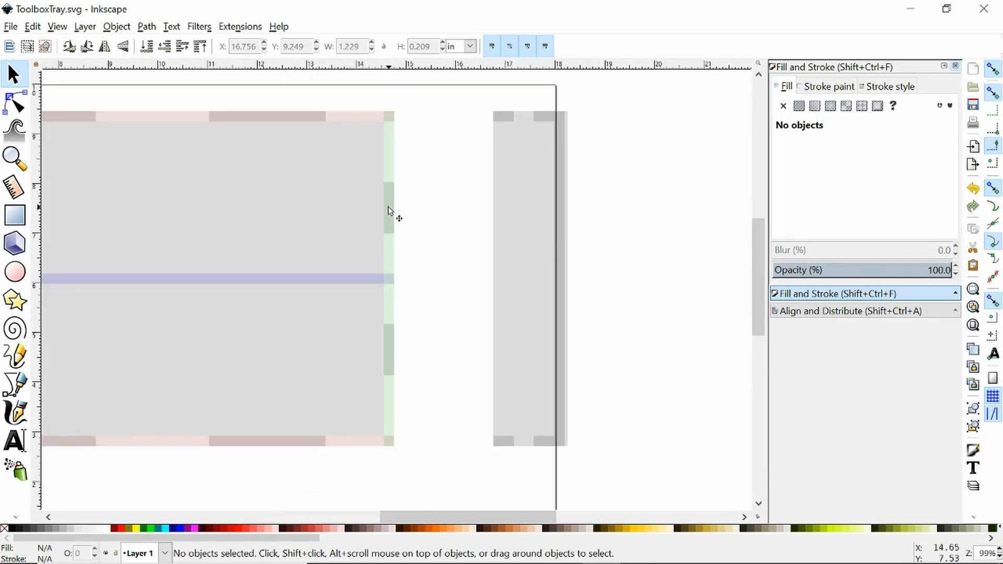
pyautogui.click(388, 207)
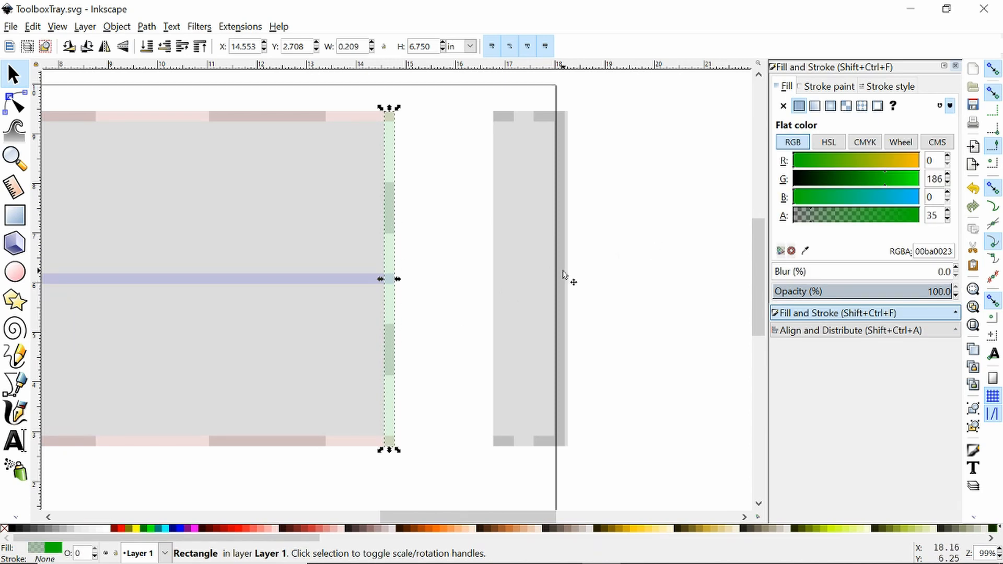
pyautogui.click(15, 214)
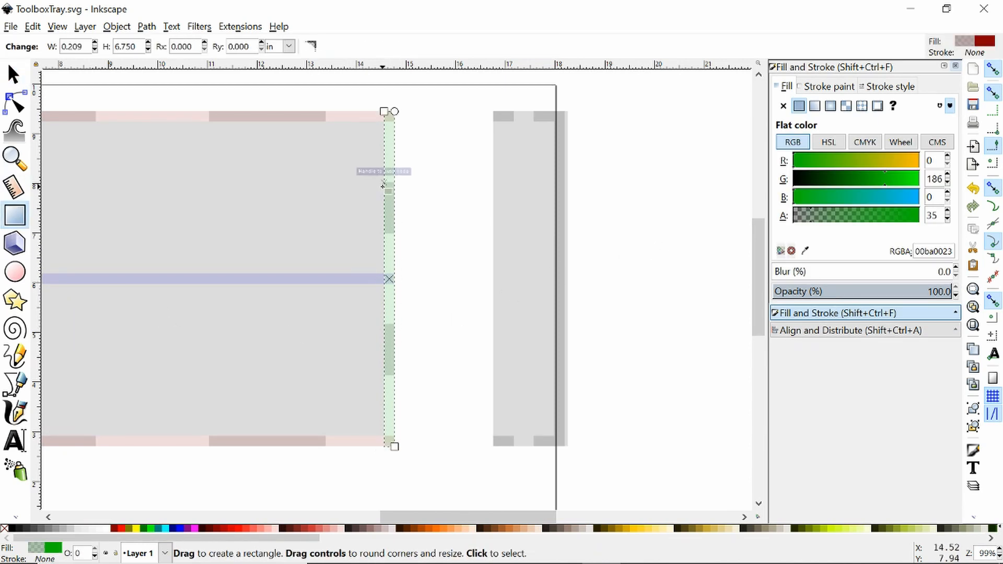
pyautogui.moveTo(384, 183); pyautogui.dragTo(396, 234)
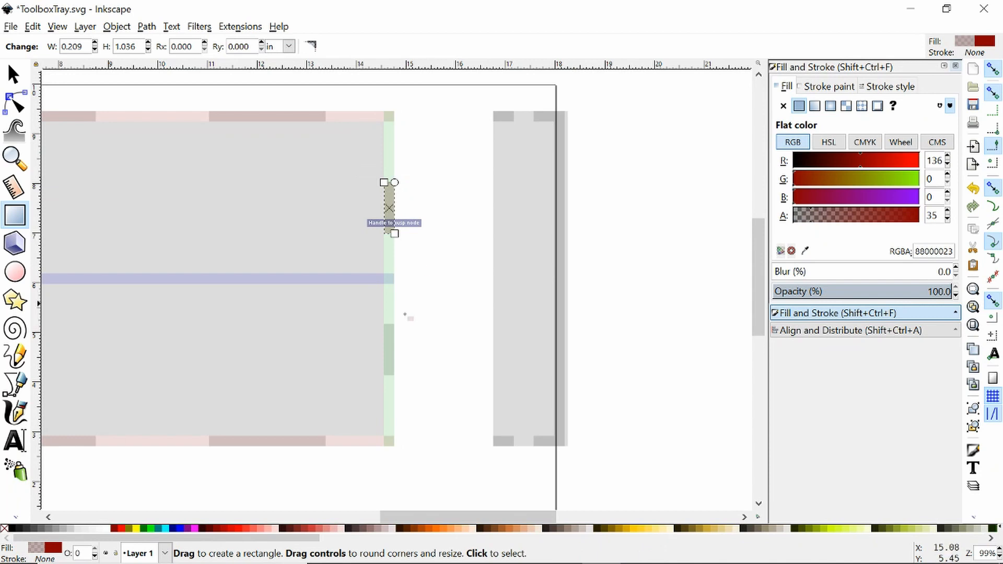
pyautogui.moveTo(384, 325); pyautogui.dragTo(394, 375)
pyautogui.press('Escape')
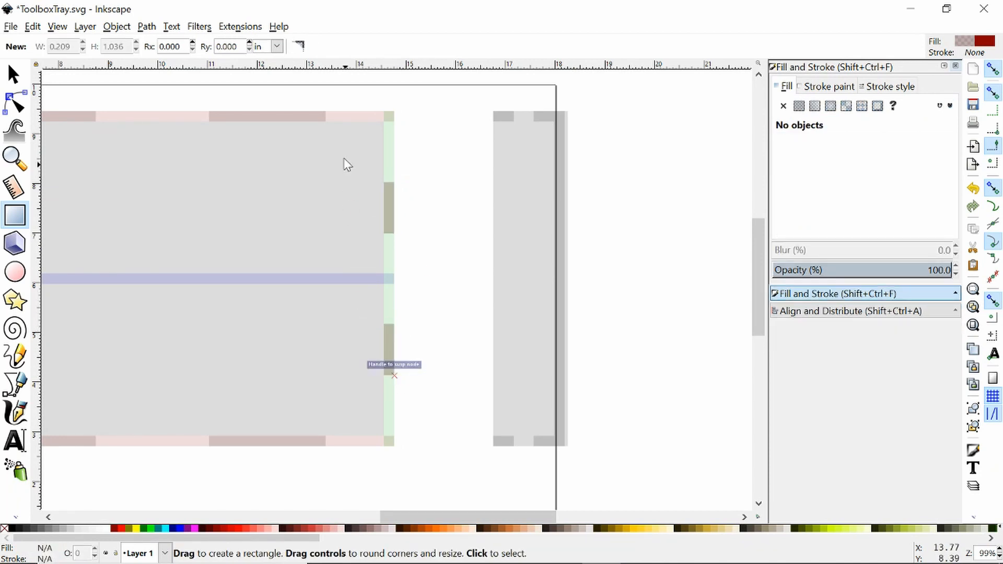
# Group the two dark red tab rectangles, snap the group to the middle of the short side panel's right edge strip, and save the document.
pyautogui.press('s')
pyautogui.moveTo(435, 167); pyautogui.dragTo(337, 403)
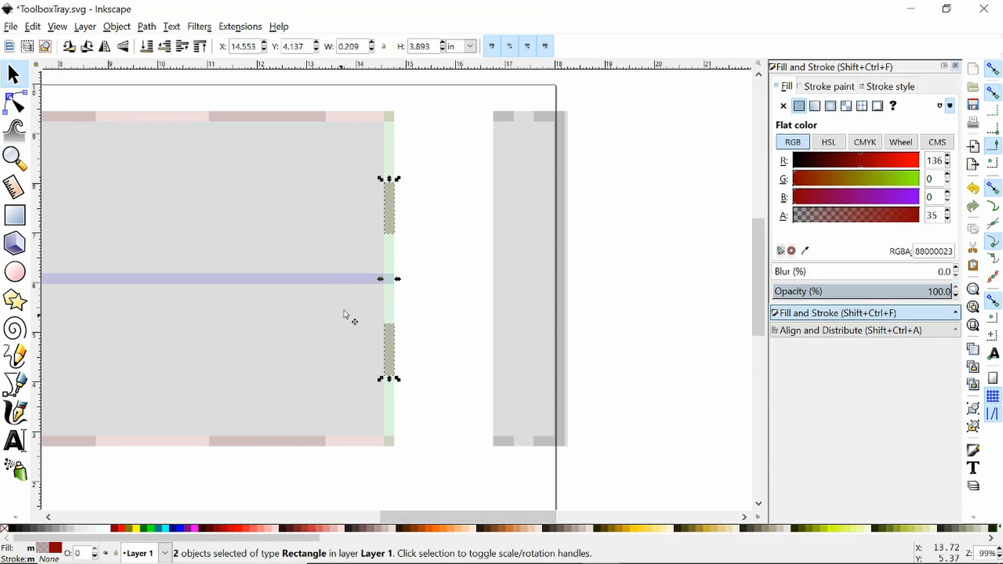
pyautogui.hotkey('ctrl', 'g')
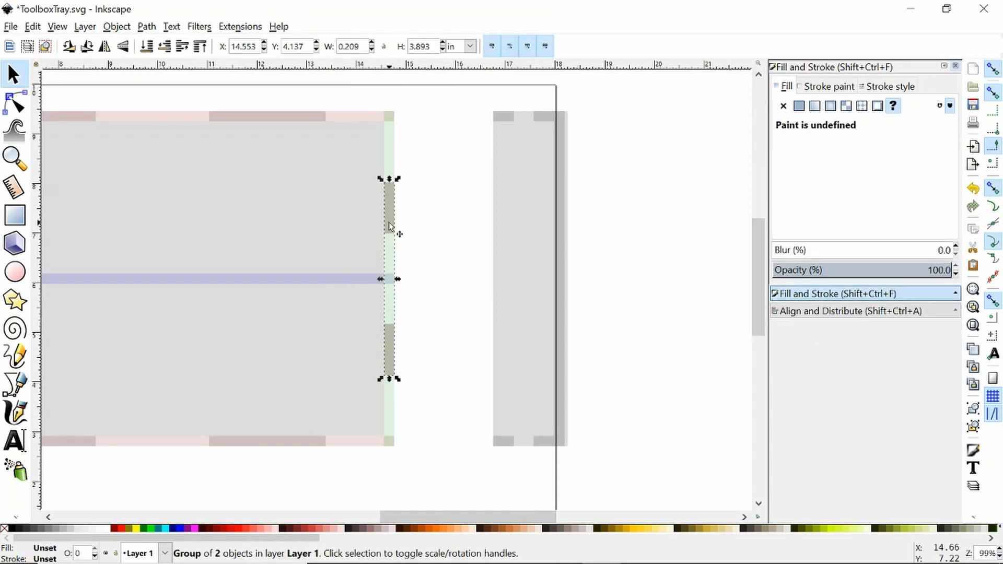
pyautogui.moveTo(388, 223); pyautogui.dragTo(565, 240)
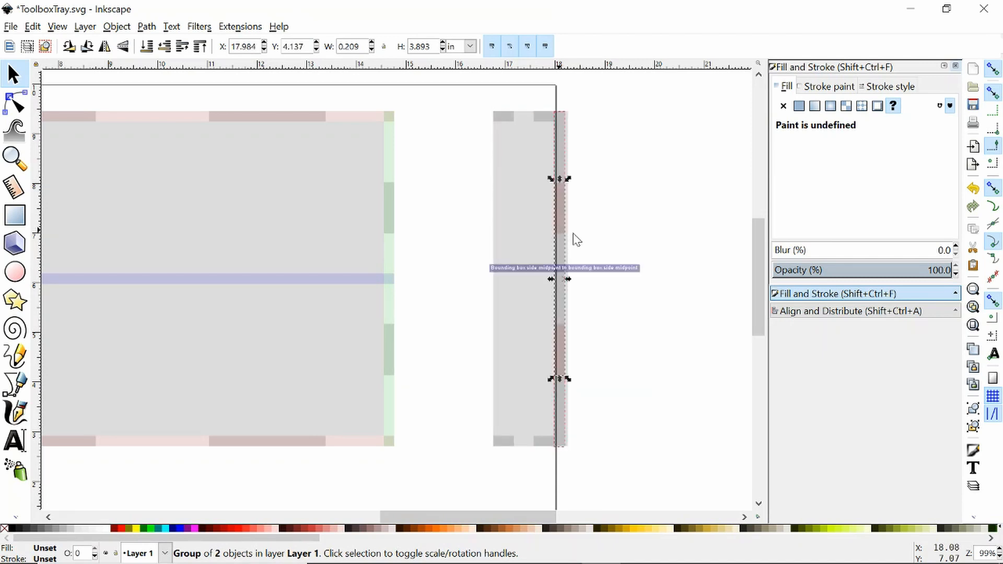
pyautogui.click(630, 241)
pyautogui.scroll(3, 582, 197)
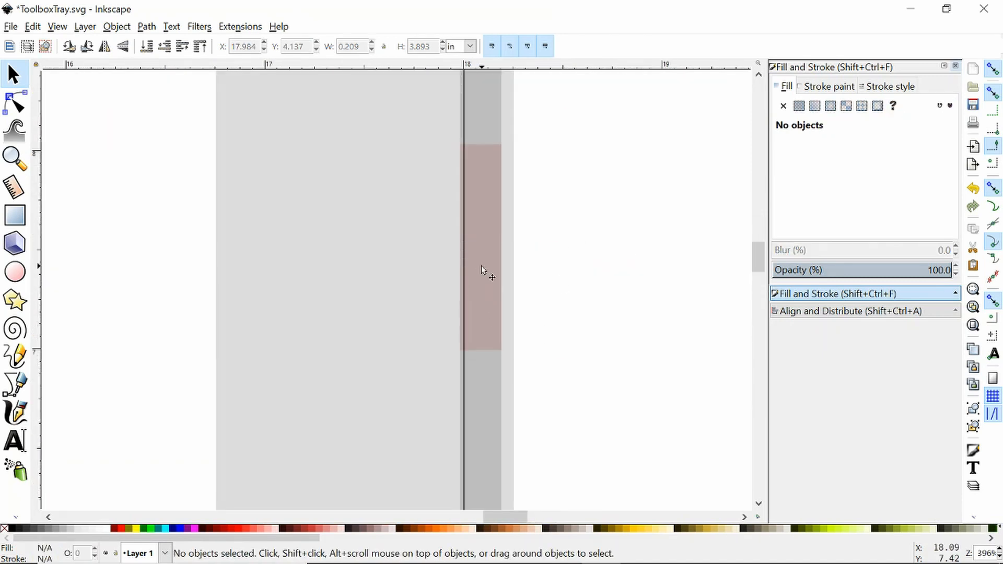
pyautogui.scroll(2, 500, 267)
pyautogui.scroll(-5, 497, 267)
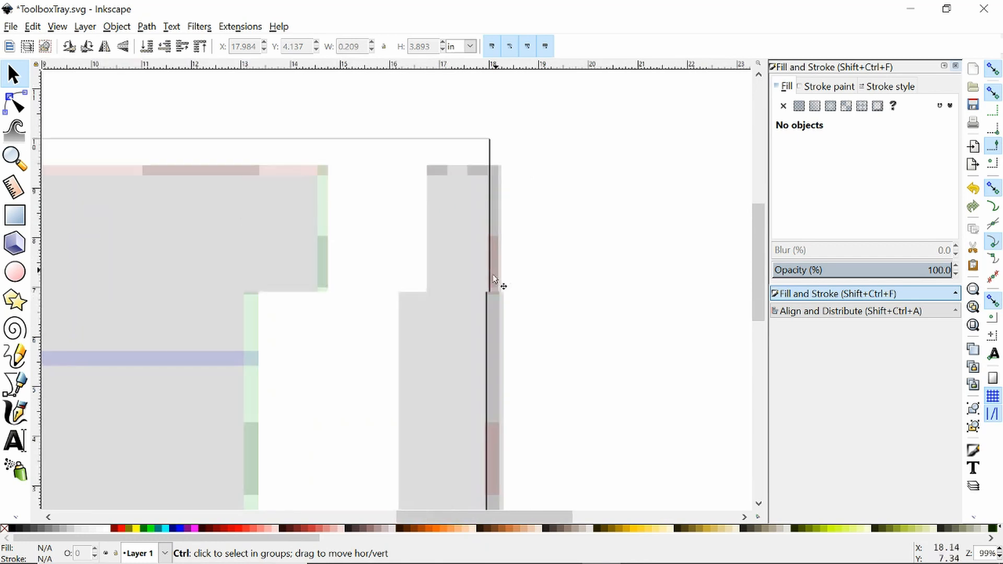
pyautogui.scroll(-1, 556, 225)
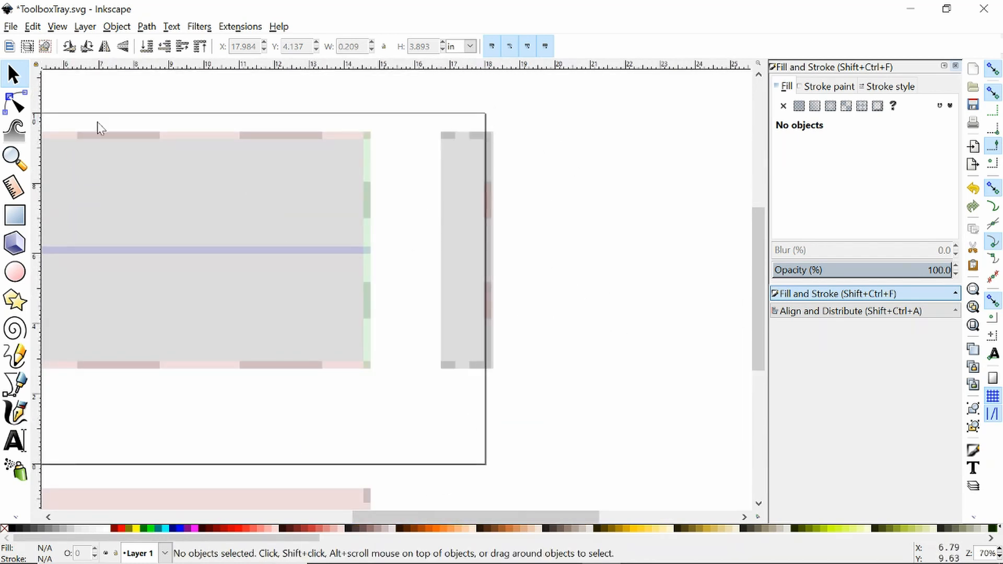
pyautogui.hotkey('ctrl', 's')
# Move the complete short side panel horizontally to X 16.057 in, inside the page's right border, and save the document.
pyautogui.moveTo(423, 96); pyautogui.dragTo(610, 412)
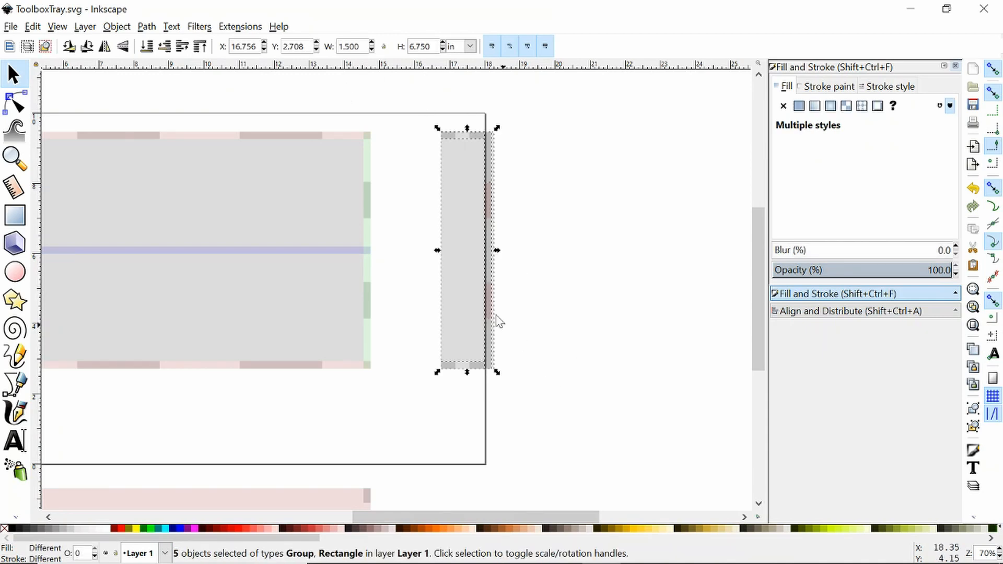
pyautogui.moveTo(461, 280); pyautogui.dragTo(437, 280)
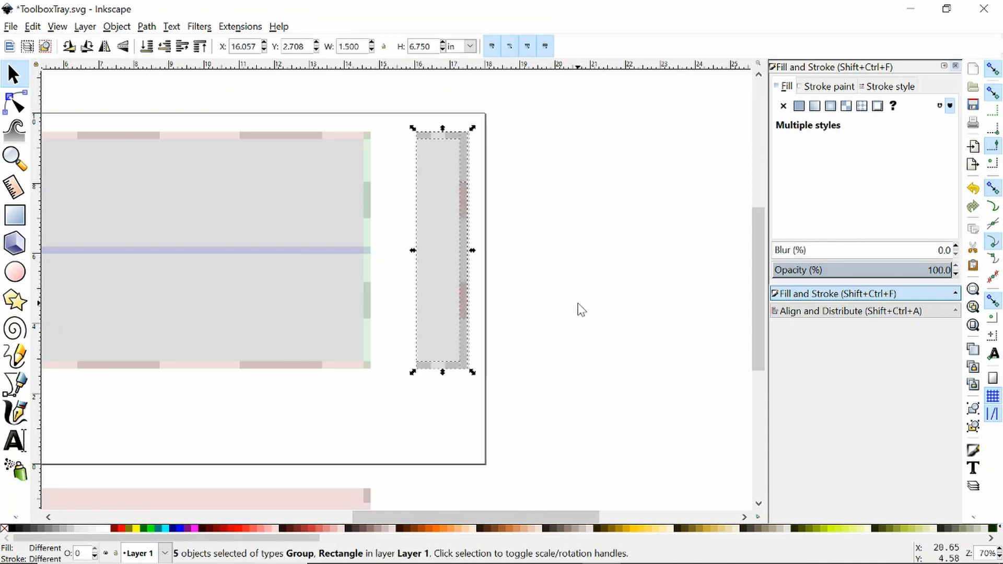
pyautogui.click(578, 303)
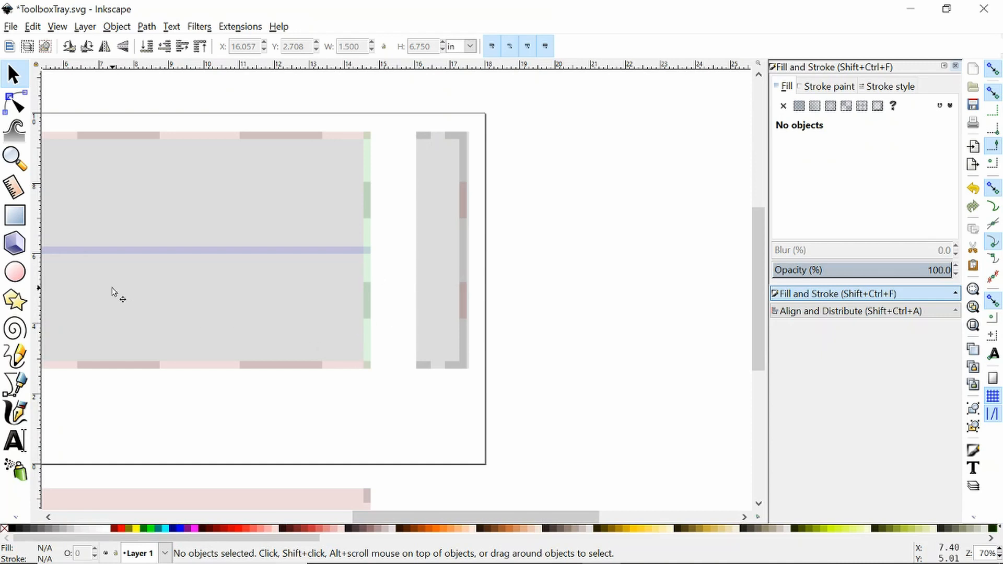
pyautogui.hotkey('ctrl', 's')
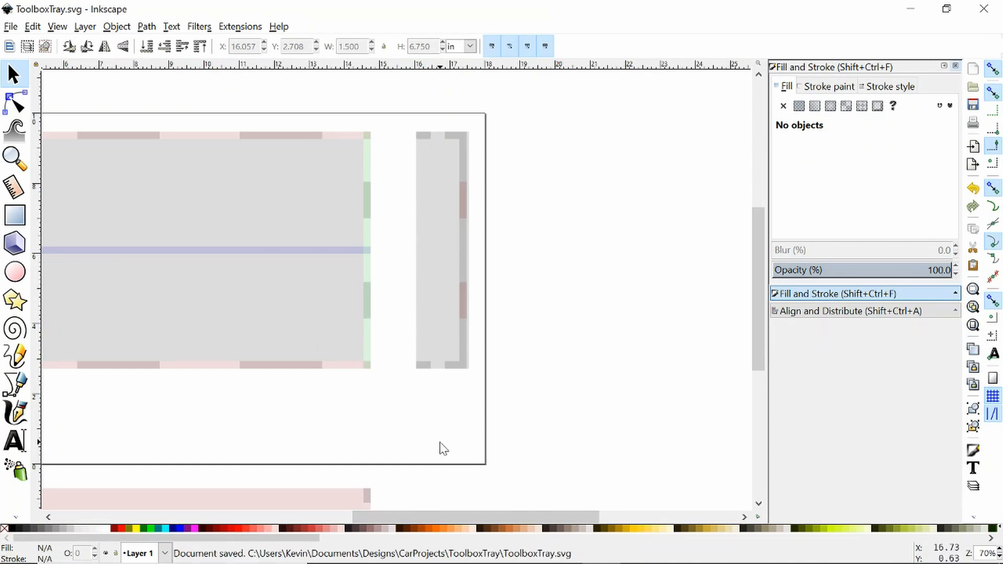
# Examine the long side panel below the page, checking its body and its two left joint pieces individually.
pyautogui.scroll(-5, 611, 174)
pyautogui.hscroll(-5, 618, 251)
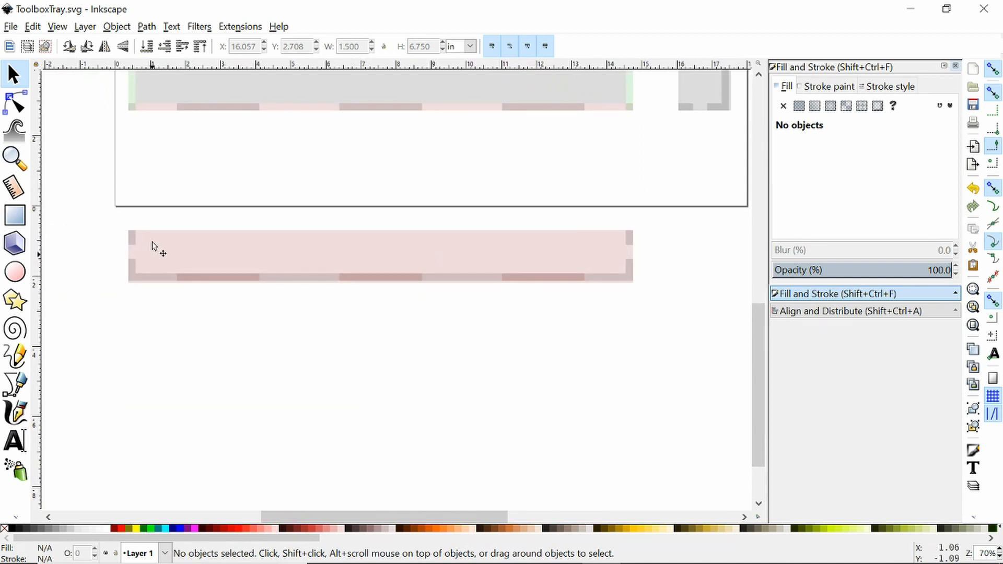
pyautogui.click(134, 243)
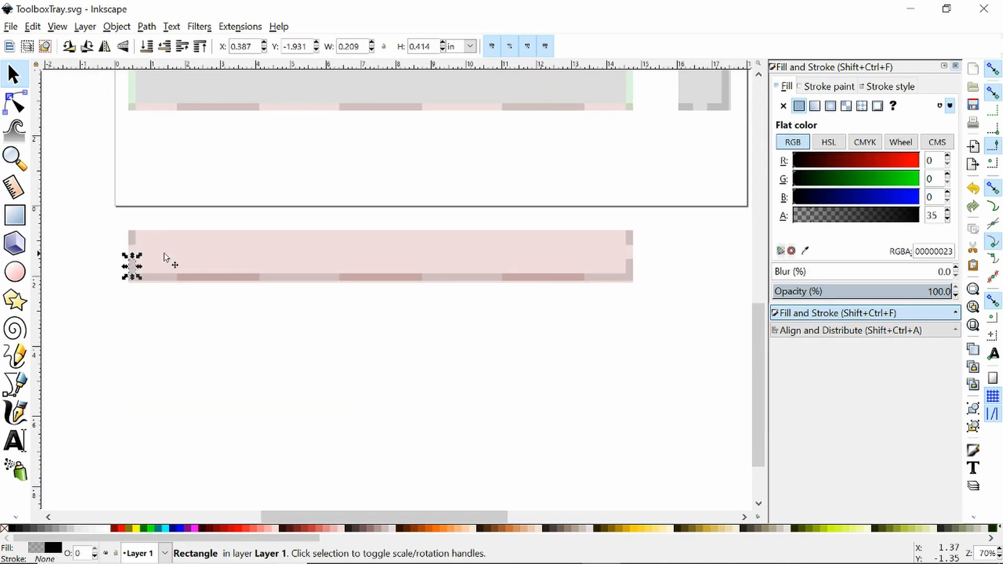
pyautogui.keyDown('alt'); pyautogui.click(133, 241); pyautogui.keyUp('alt')
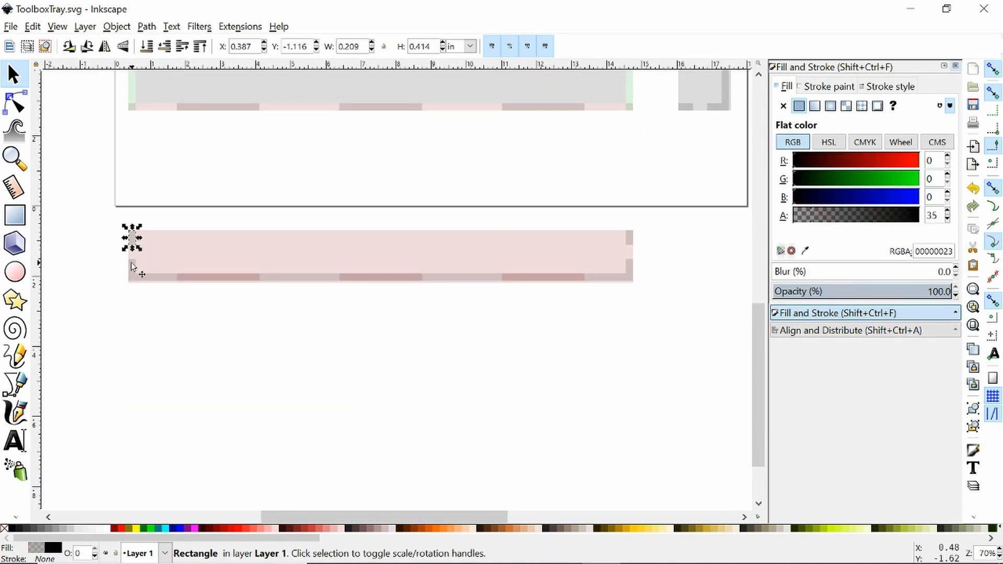
pyautogui.moveTo(132, 270); pyautogui.dragTo(137, 264)
pyautogui.click(189, 254)
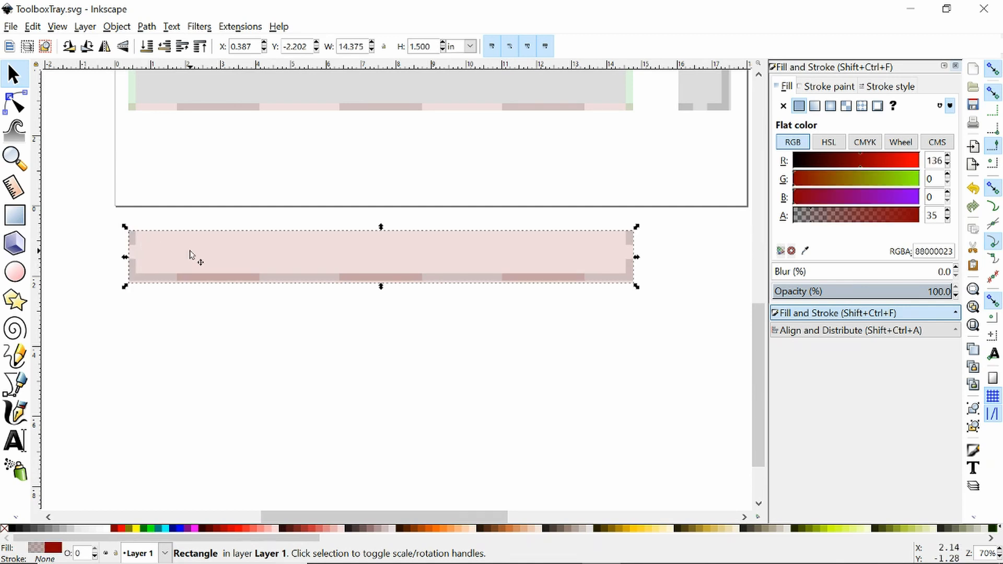
pyautogui.click(130, 235)
pyautogui.click(130, 269)
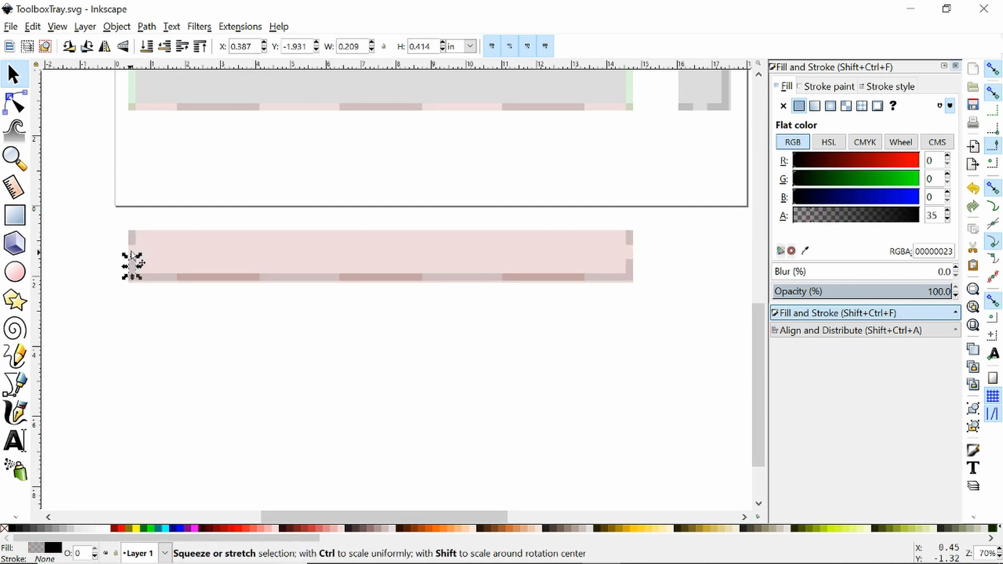
pyautogui.click(134, 235)
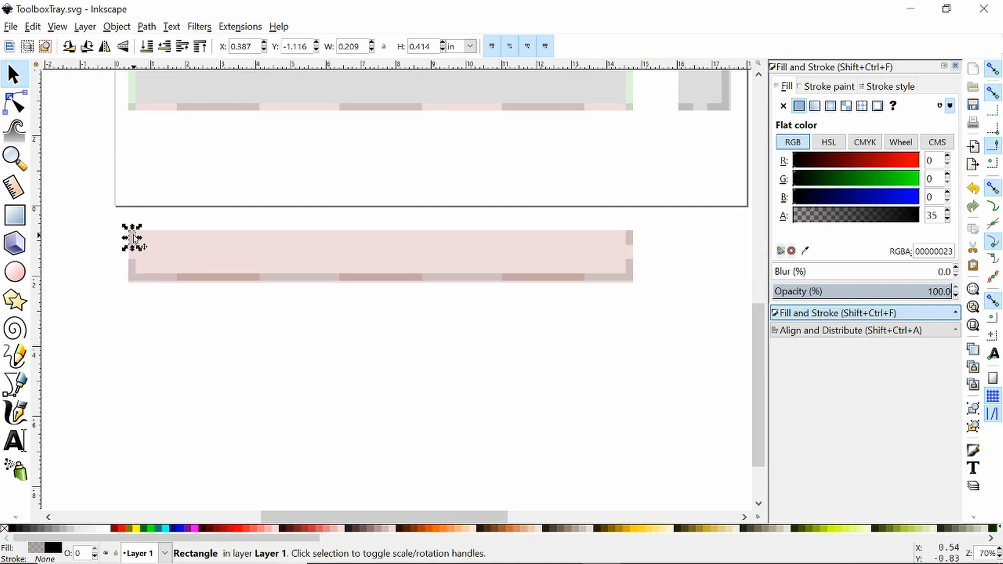
pyautogui.click(317, 207)
pyautogui.scroll(-2, 366, 189)
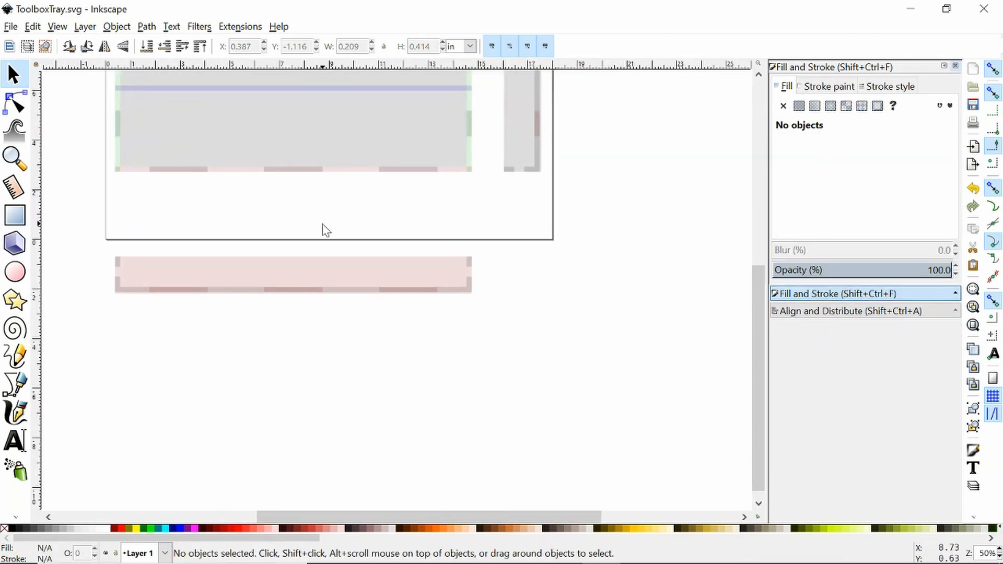
pyautogui.scroll(1, 346, 217)
pyautogui.scroll(-1, 347, 216)
pyautogui.moveTo(355, 205); pyautogui.dragTo(389, 233)
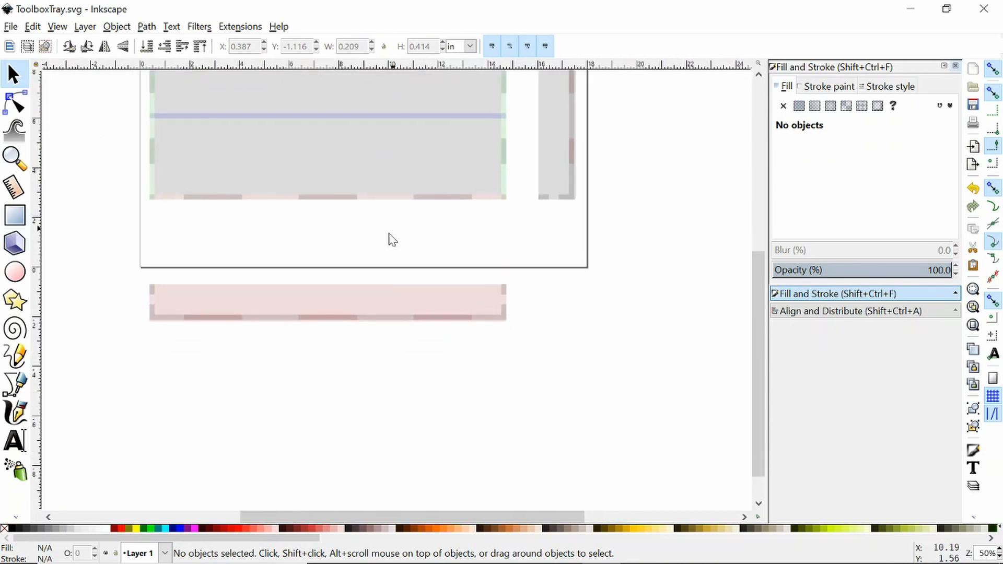
pyautogui.scroll(1, 277, 287)
# Select the four joint pieces at the long side panel's two ends and unite them into one path.
pyautogui.click(240, 315)
pyautogui.press('ctrl')
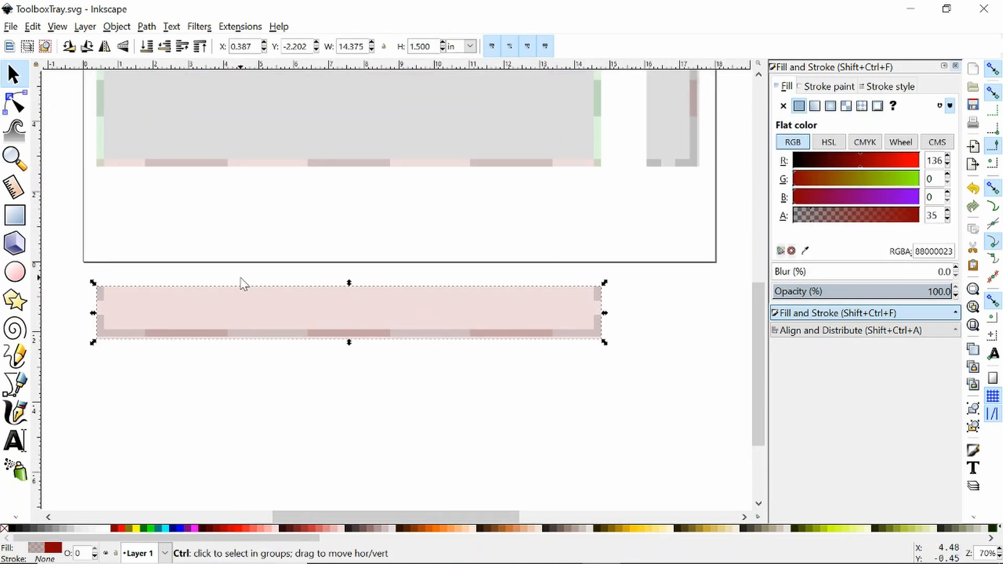
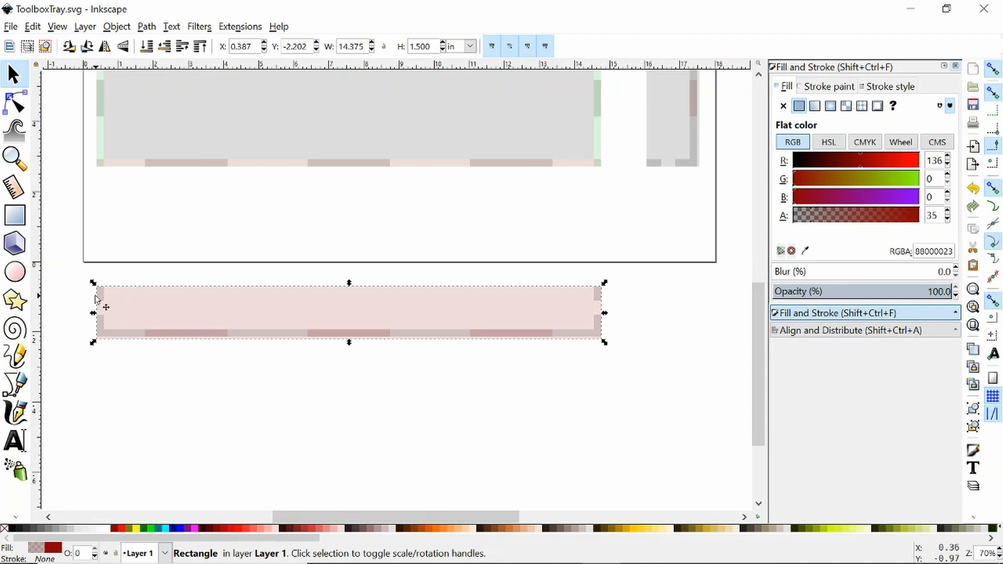
pyautogui.click(98, 296)
pyautogui.keyDown('shift'); pyautogui.click(99, 325); pyautogui.keyUp('shift')
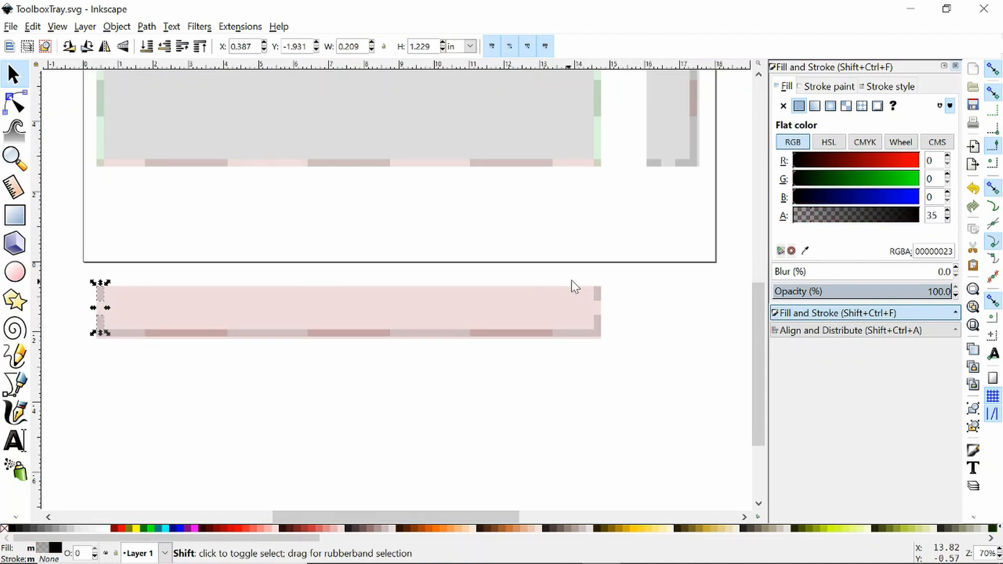
pyautogui.keyDown('shift'); pyautogui.click(602, 296); pyautogui.keyUp('shift')
pyautogui.keyDown('shift'); pyautogui.click(566, 330); pyautogui.keyUp('shift')
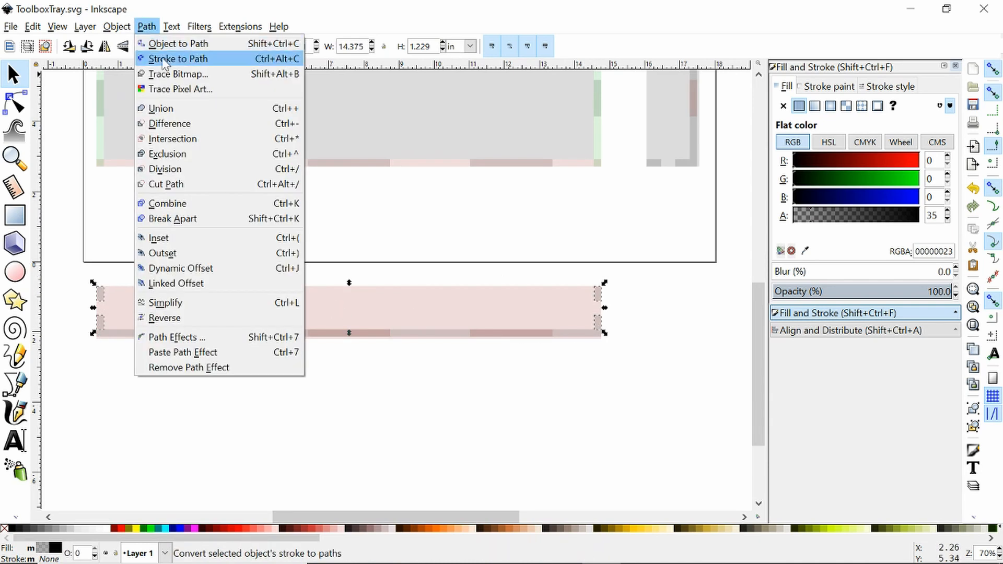
pyautogui.click(147, 26)
pyautogui.click(162, 107)
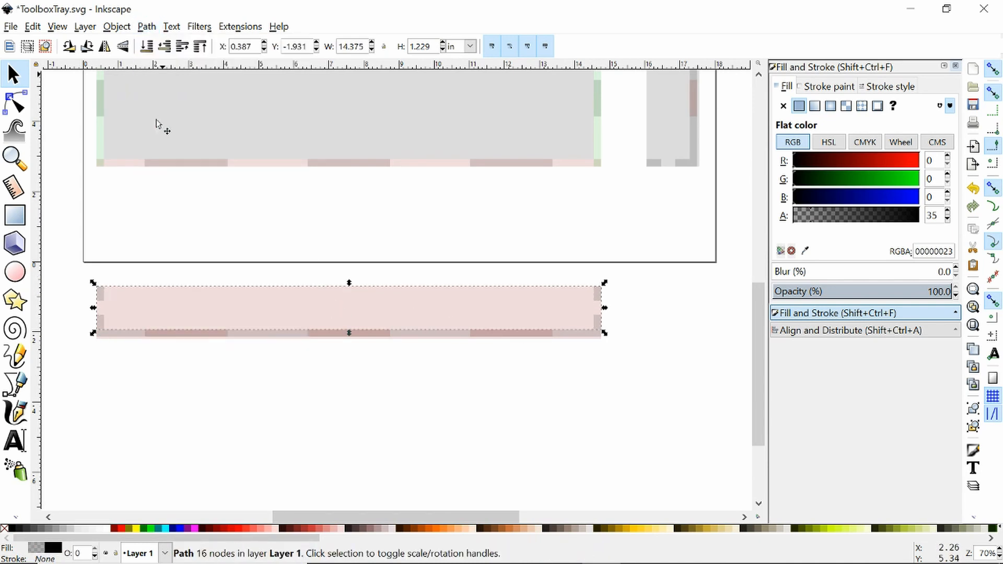
# Subtract the united joint pieces from the long side panel with the Difference operation.
pyautogui.keyDown('shift'); pyautogui.click(129, 303); pyautogui.keyUp('shift')
pyautogui.click(147, 26)
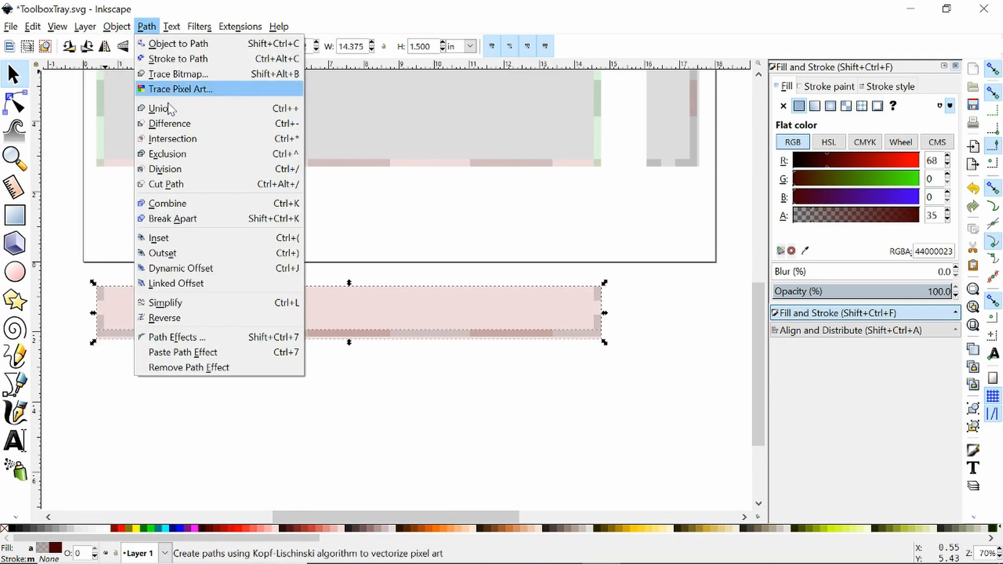
pyautogui.click(170, 122)
pyautogui.click(652, 331)
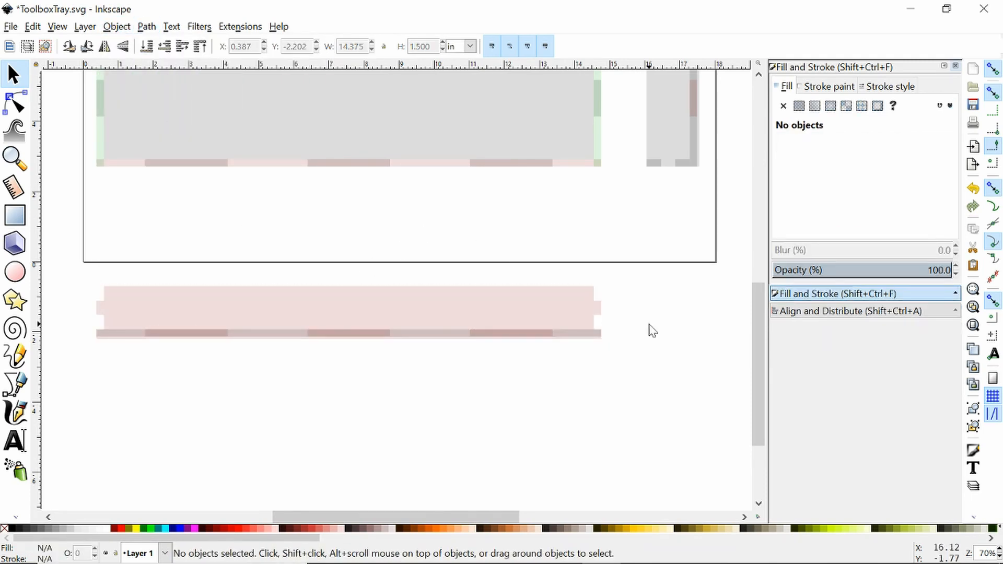
# Check the strip along the long side panel's lower edge and undo the subtraction of the joint pieces.
pyautogui.keyDown('ctrl'); pyautogui.scroll(1, 167, 345); pyautogui.keyUp('ctrl')
pyautogui.keyDown('ctrl'); pyautogui.scroll(1, 167, 345); pyautogui.keyUp('ctrl')
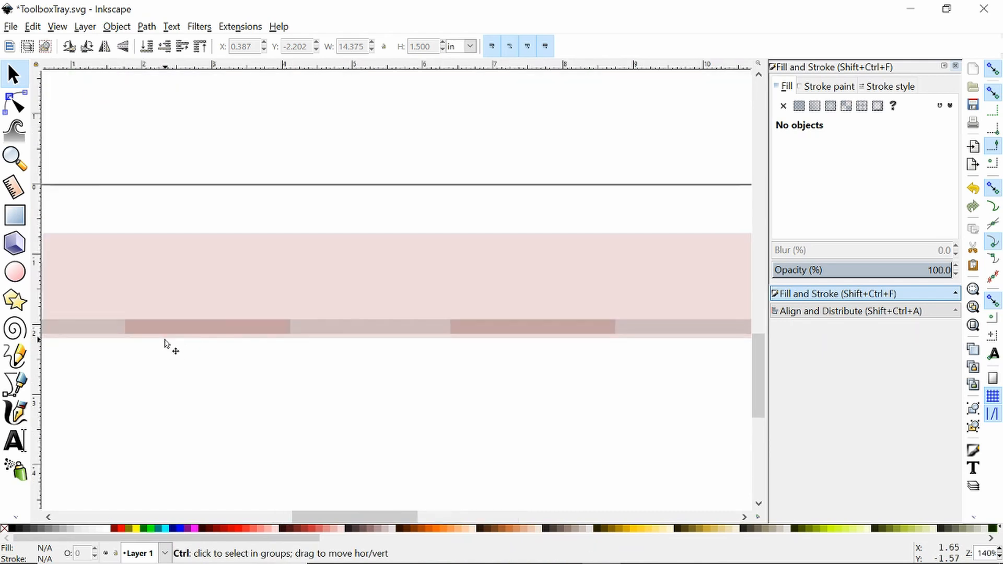
pyautogui.keyDown('ctrl'); pyautogui.scroll(-1, 167, 345); pyautogui.keyUp('ctrl')
pyautogui.scroll(-1, 167, 345)
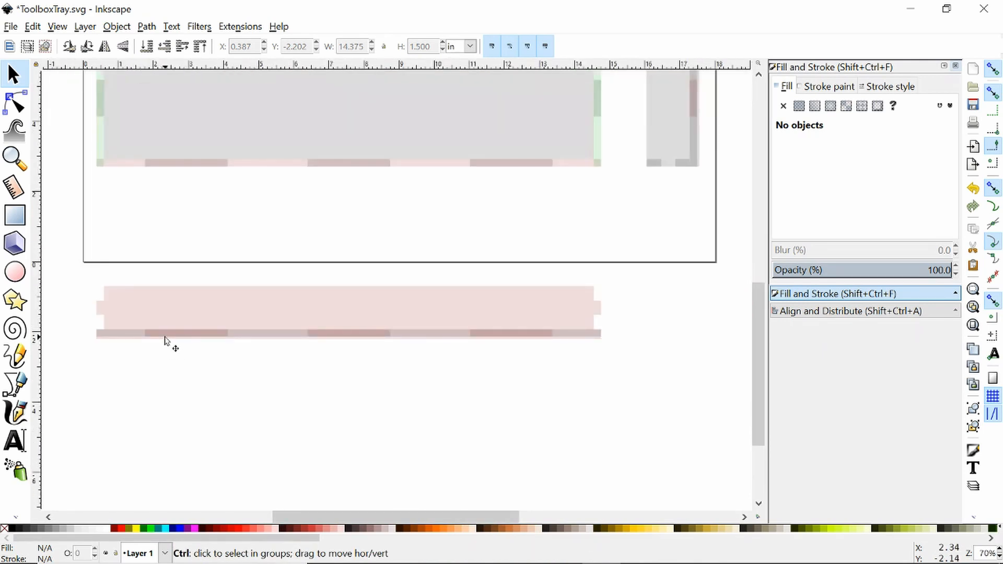
pyautogui.keyDown('ctrl'); pyautogui.scroll(2, 148, 326); pyautogui.keyUp('ctrl')
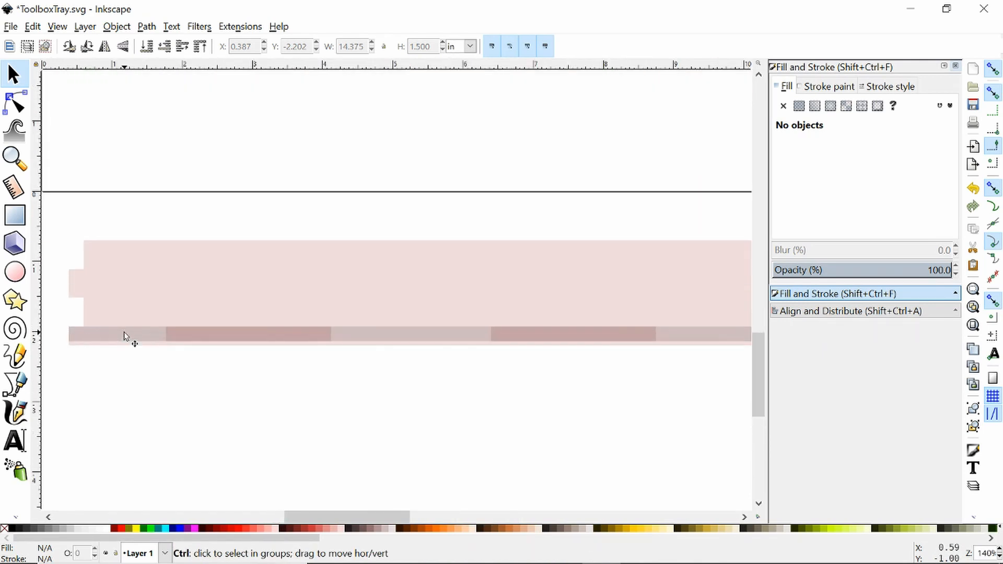
pyautogui.click(83, 343)
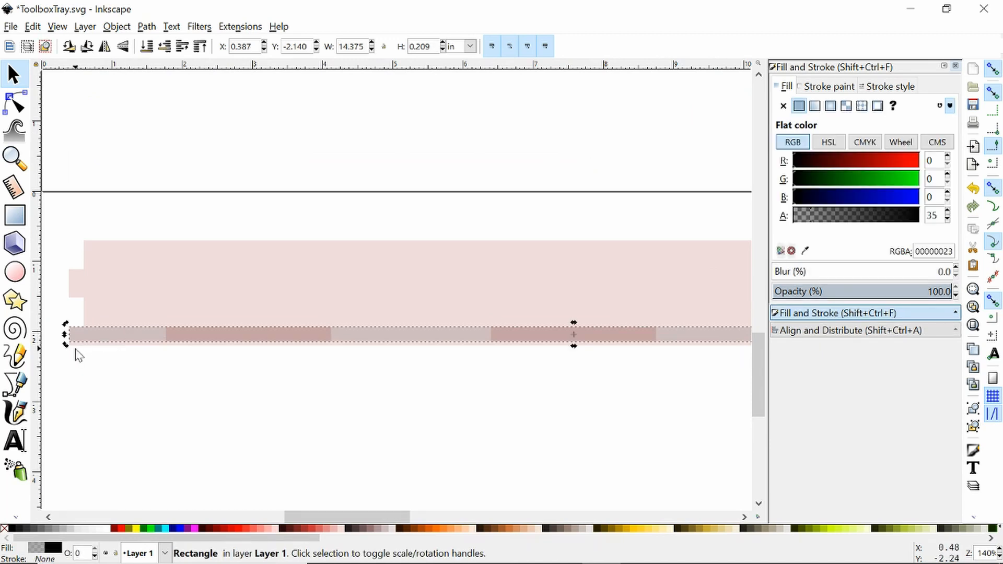
pyautogui.hotkey('ctrl', 'z')
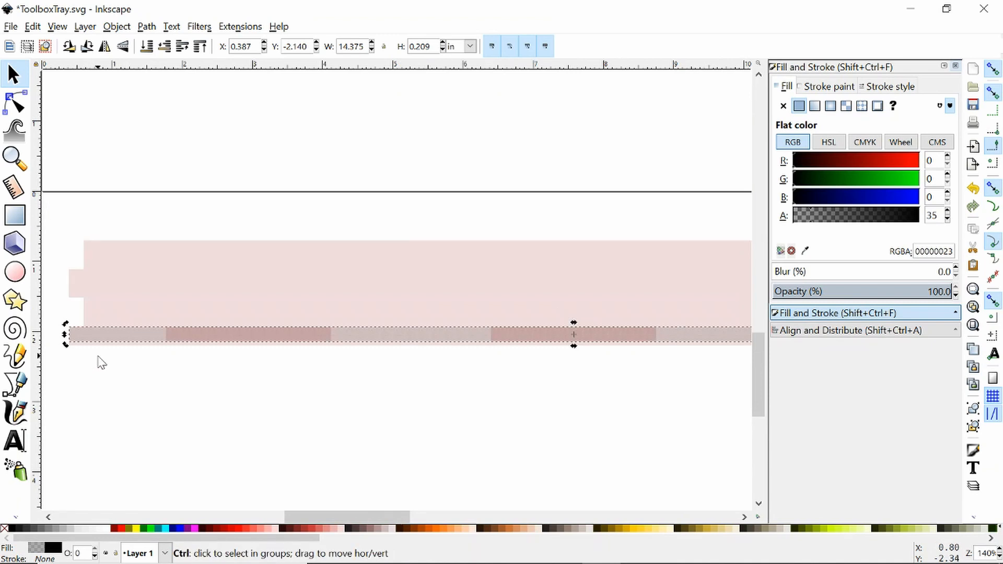
pyautogui.keyDown('ctrl'); pyautogui.scroll(-2, 308, 375); pyautogui.keyUp('ctrl')
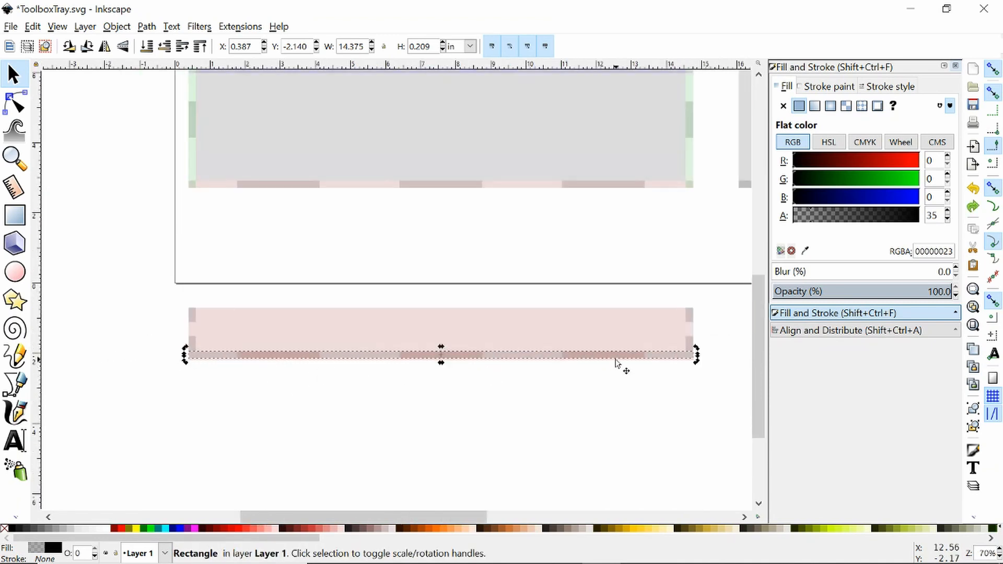
# Break the united joint path at the long side panel's ends apart into separate pieces.
pyautogui.hscroll(15, 358, 343)
pyautogui.scroll(3, 359, 342)
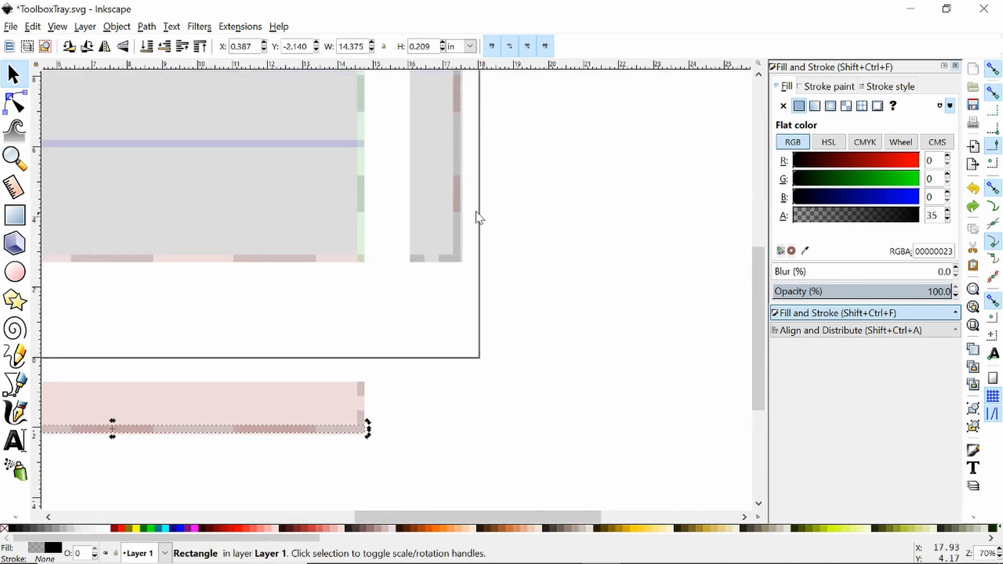
pyautogui.moveTo(338, 320); pyautogui.dragTo(588, 228)
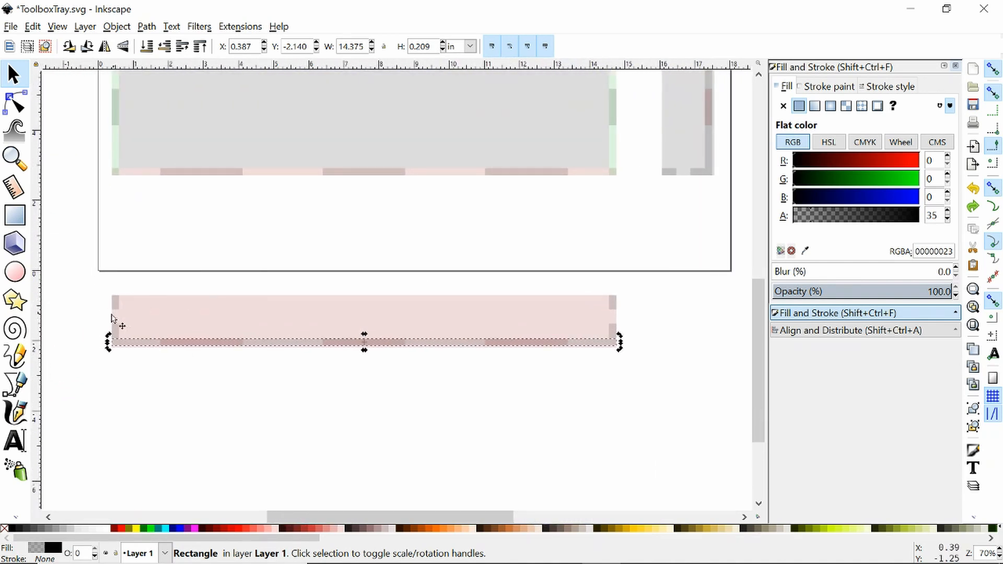
pyautogui.keyDown('ctrl'); pyautogui.scroll(1, 103, 335); pyautogui.keyUp('ctrl')
pyautogui.click(128, 348)
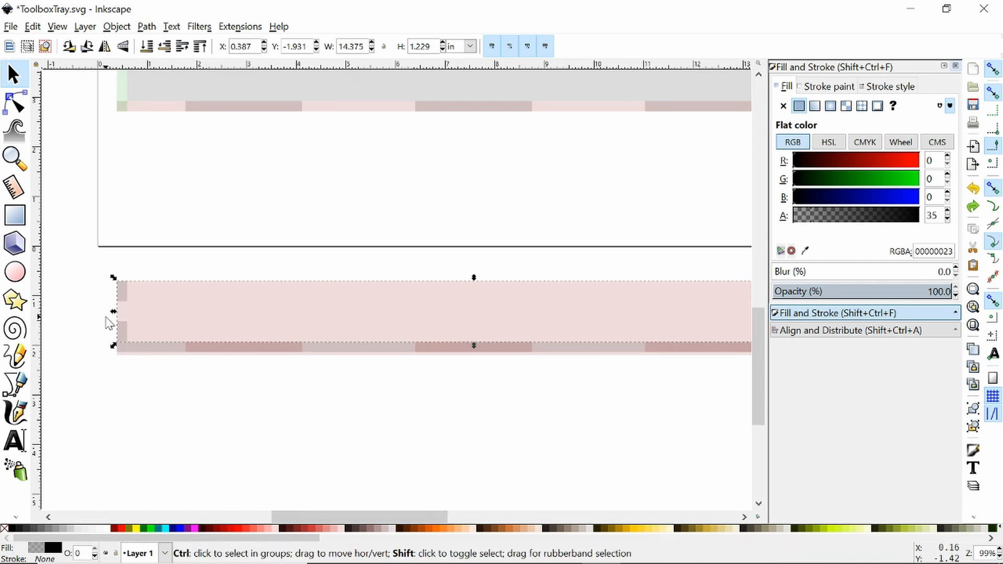
pyautogui.click(145, 25)
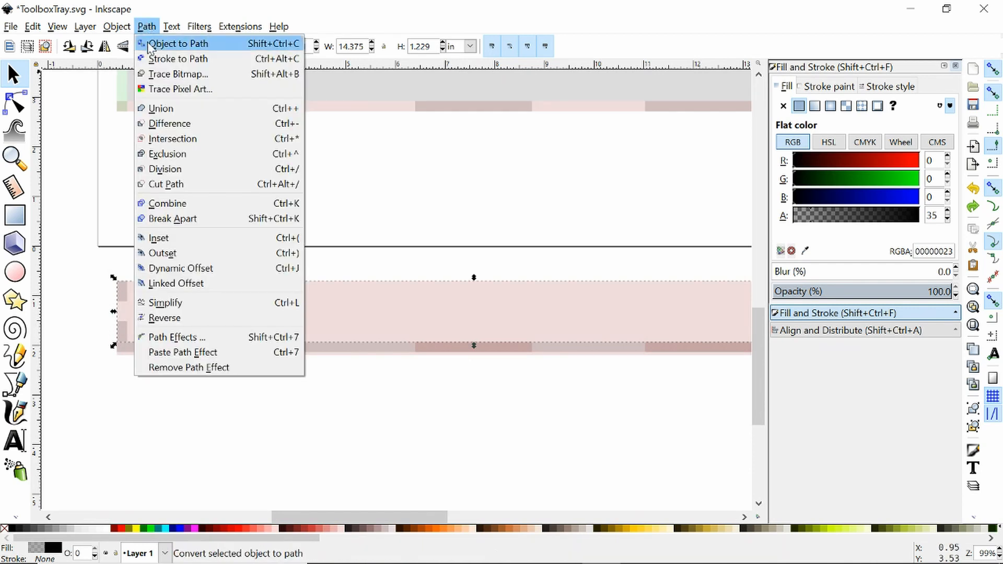
pyautogui.click(166, 219)
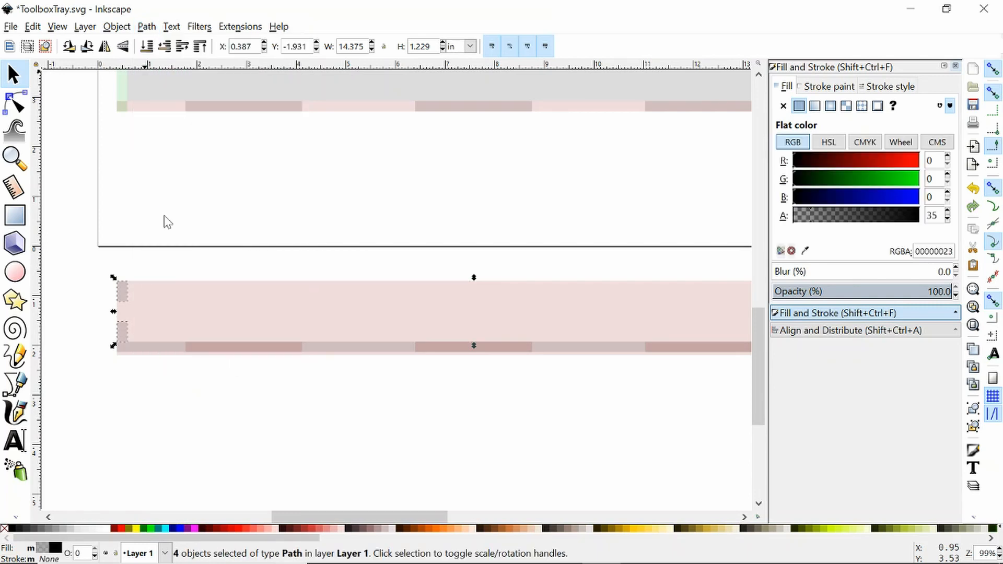
# Try to stretch the two joint pieces at the long side panel's left end toward its lower edge, undoing the changes.
pyautogui.click(122, 293)
pyautogui.click(125, 334)
pyautogui.moveTo(92, 273); pyautogui.dragTo(127, 359)
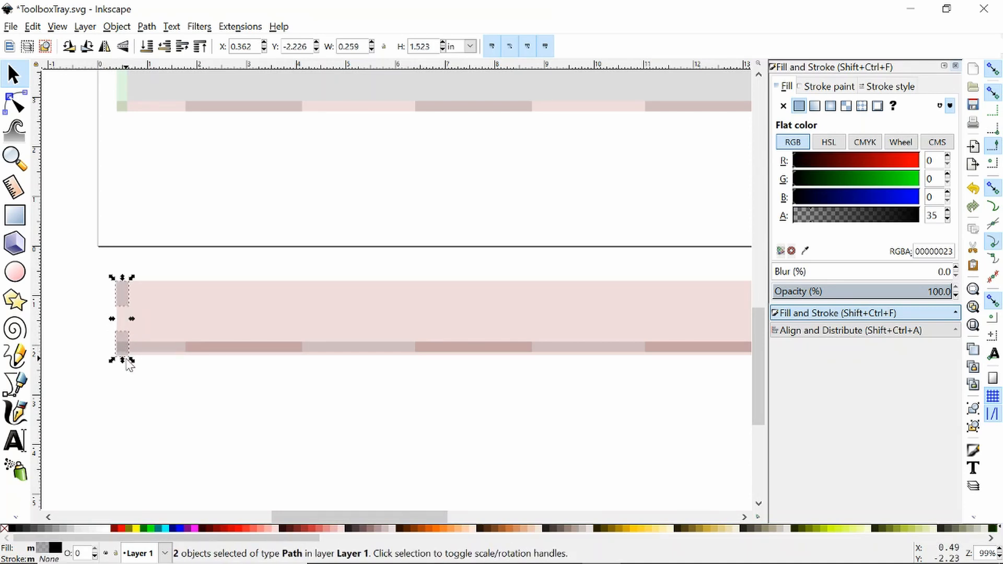
pyautogui.hotkey('ctrl', 'z')
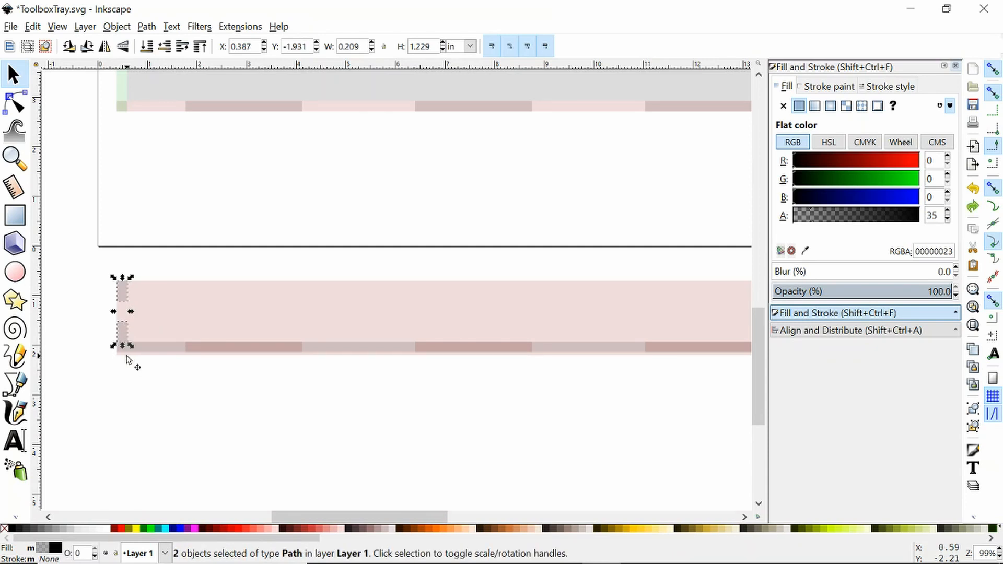
pyautogui.moveTo(122, 346); pyautogui.dragTo(100, 349)
pyautogui.hotkey('ctrl', 'z')
# Enable snapping to bounding box corners and reduce the two left joint pieces' combined height to 1.235 in.
pyautogui.keyDown('ctrl'); pyautogui.scroll(6, 129, 365); pyautogui.keyUp('ctrl')
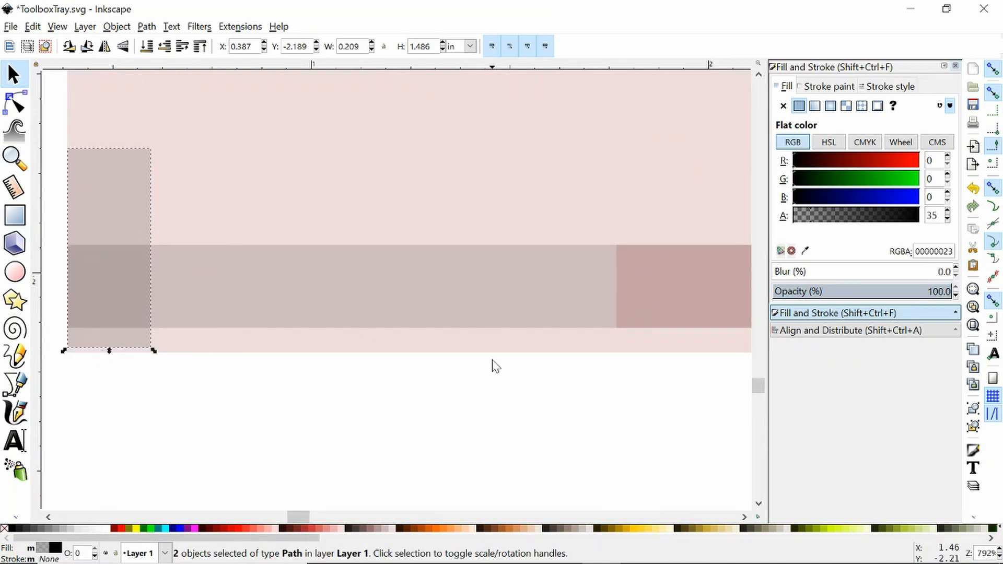
pyautogui.click(991, 131)
pyautogui.moveTo(111, 351); pyautogui.dragTo(112, 252)
# Save the drawing, and stretch the two left joint pieces together down to the panel's lower edge, 1.501 in high overall.
pyautogui.hotkey('ctrl', 's')
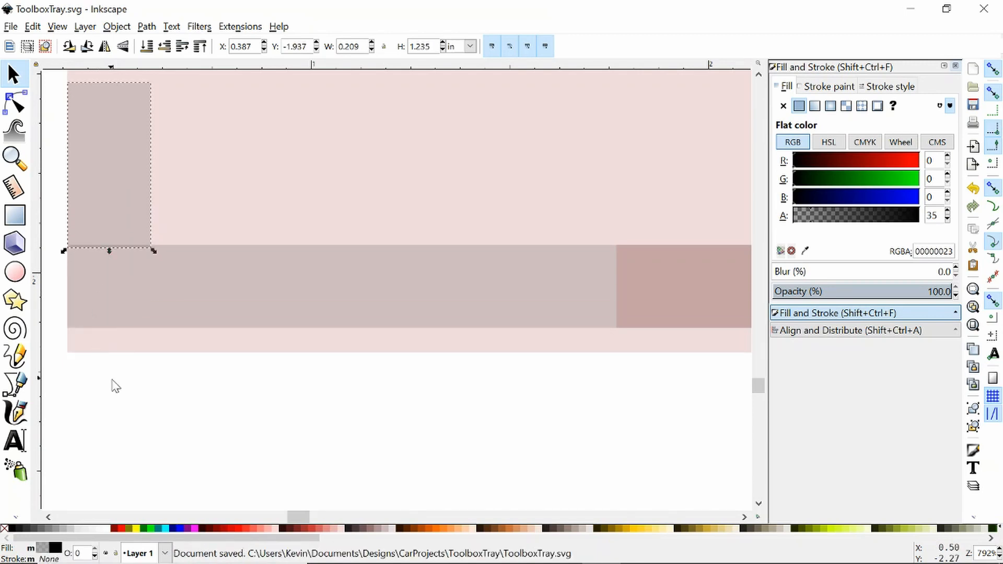
pyautogui.click(130, 404)
pyautogui.scroll(1, 146, 221)
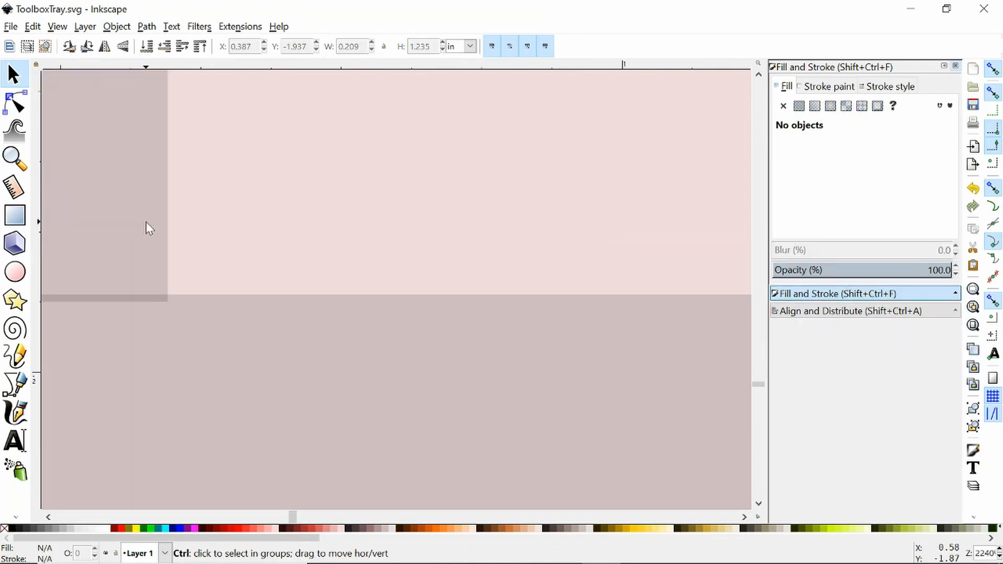
pyautogui.scroll(-3, 143, 214)
pyautogui.click(141, 189)
pyautogui.moveTo(205, 152); pyautogui.dragTo(256, 215)
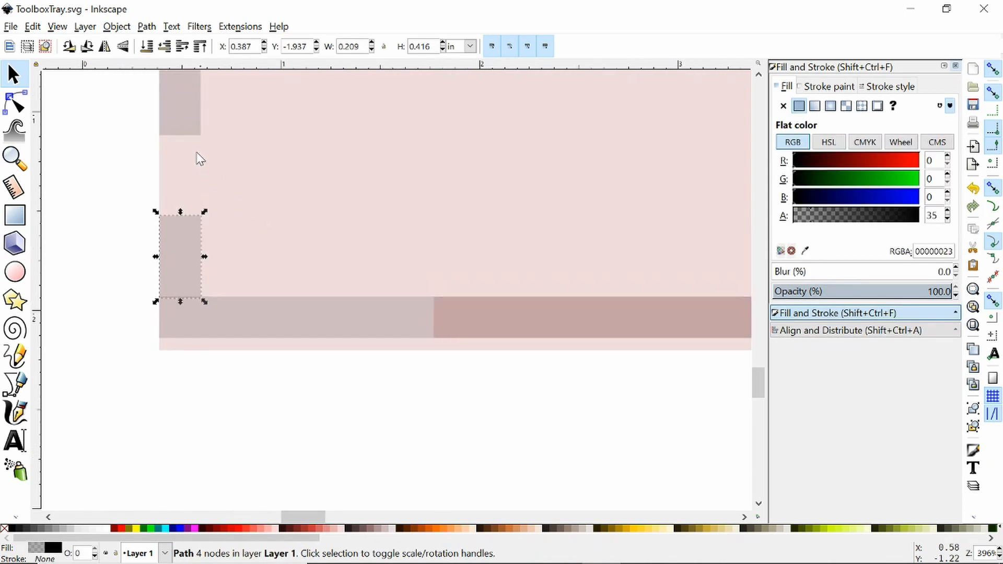
pyautogui.keyDown('shift'); pyautogui.click(184, 119); pyautogui.keyUp('shift')
pyautogui.moveTo(178, 302); pyautogui.dragTo(178, 355)
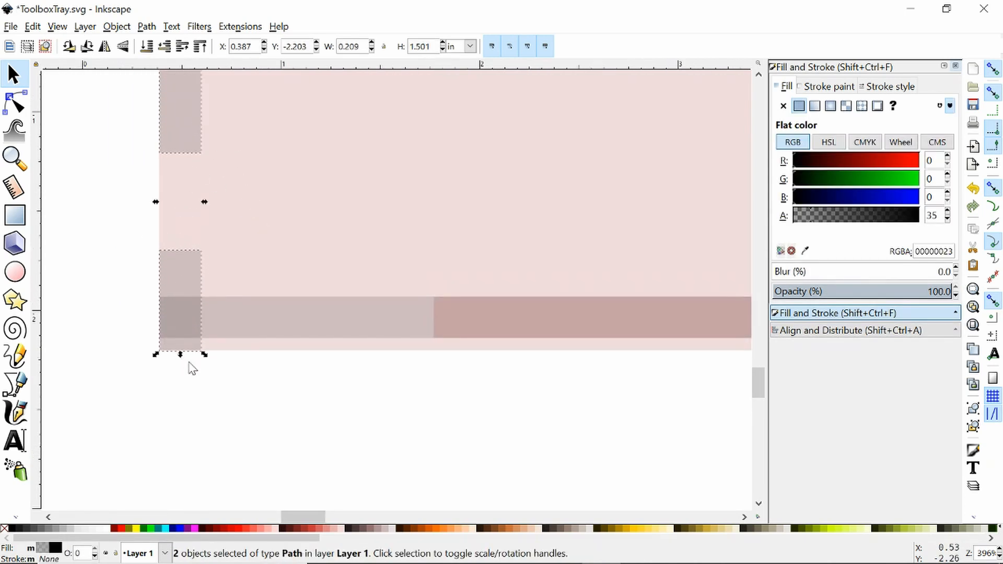
pyautogui.scroll(-2, 193, 372)
pyautogui.click(193, 375)
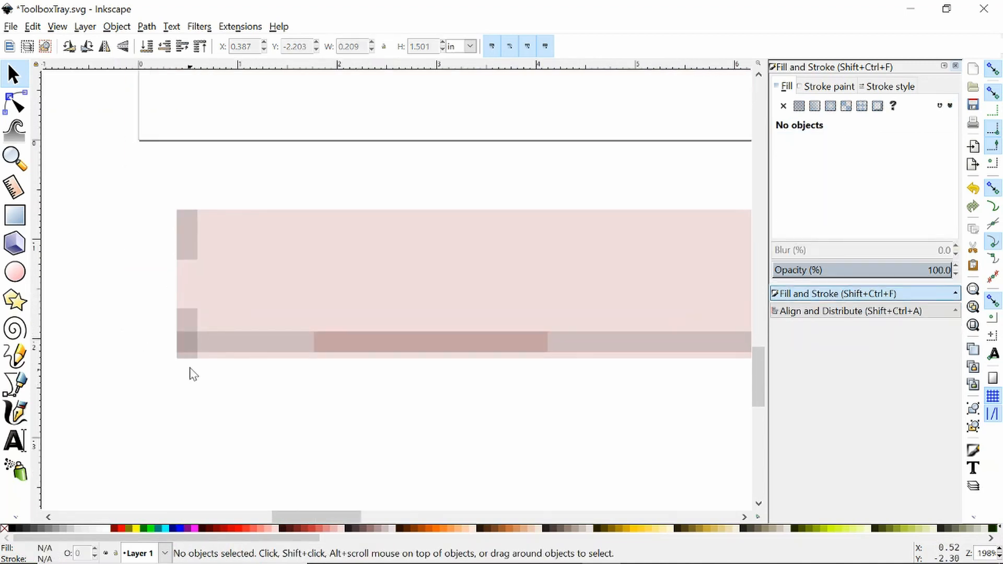
pyautogui.click(181, 330)
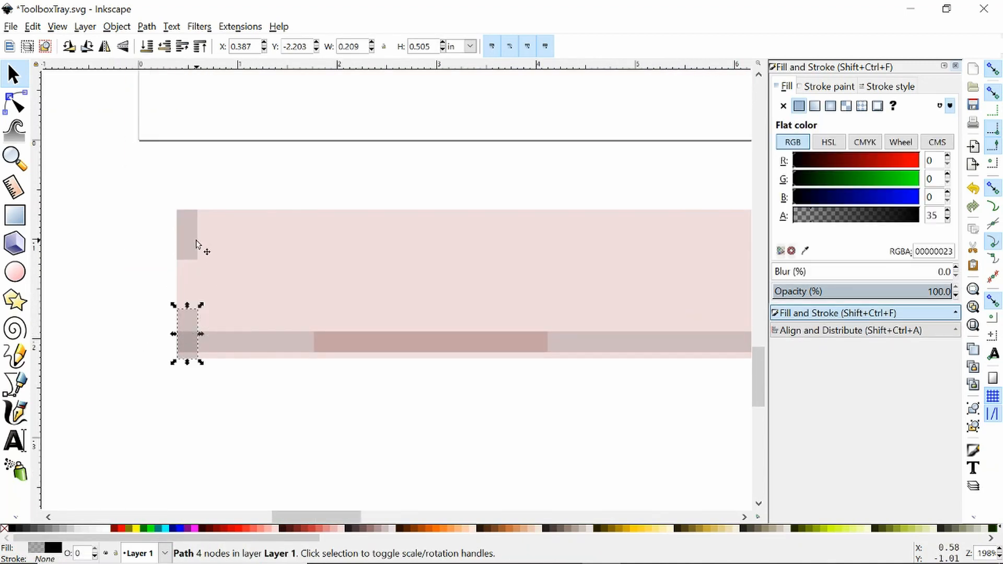
# Draw a rectangle over the long side panel's left end and resize it to 0.439 by 1.500 in.
pyautogui.click(14, 215)
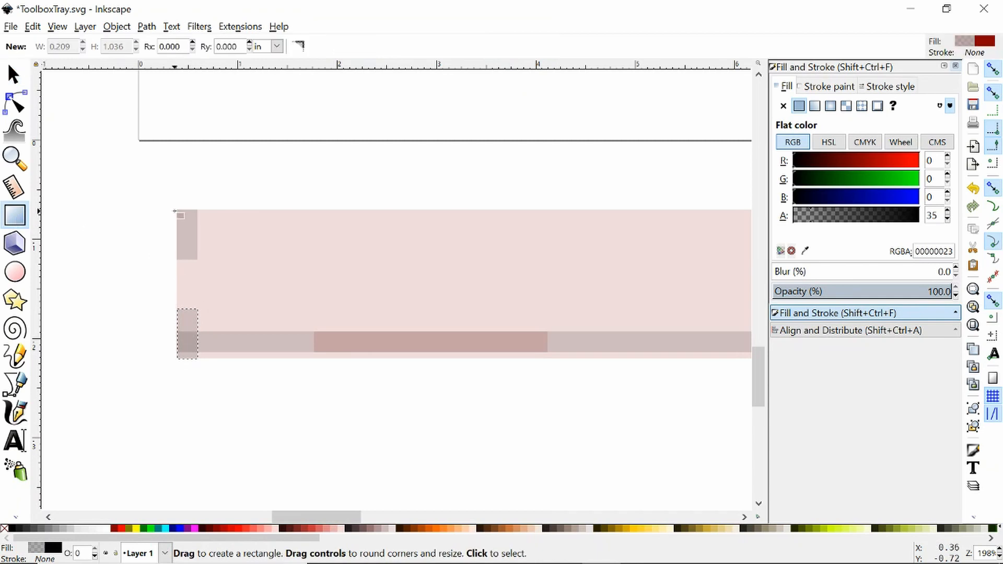
pyautogui.moveTo(178, 210); pyautogui.dragTo(256, 381)
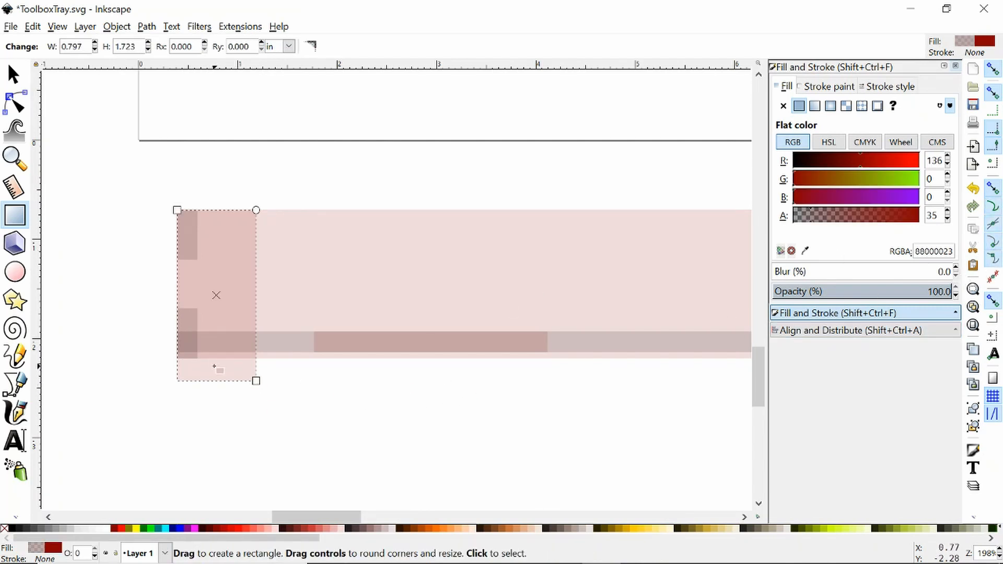
pyautogui.click(13, 75)
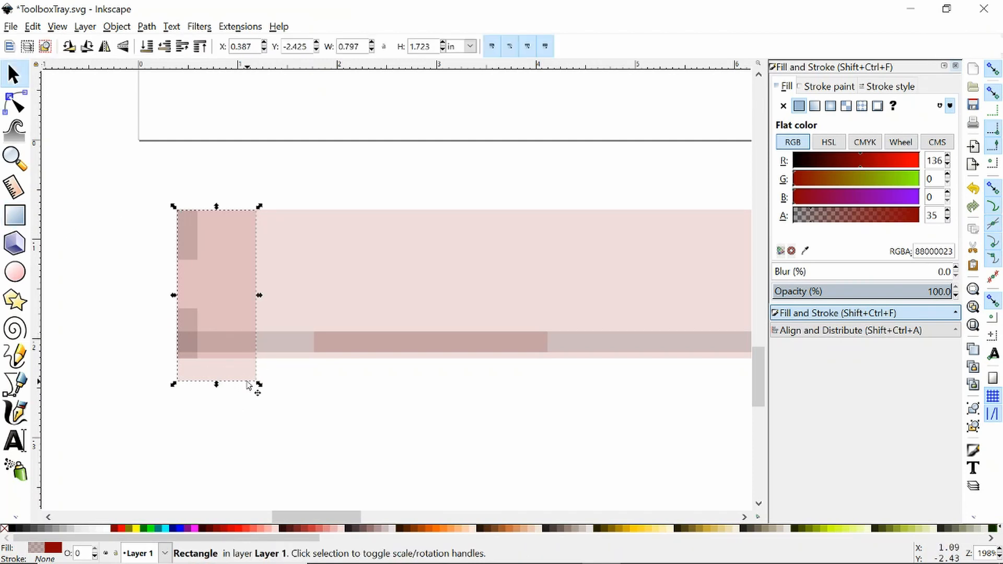
pyautogui.moveTo(217, 386); pyautogui.dragTo(225, 368)
pyautogui.click(259, 296)
pyautogui.click(257, 291)
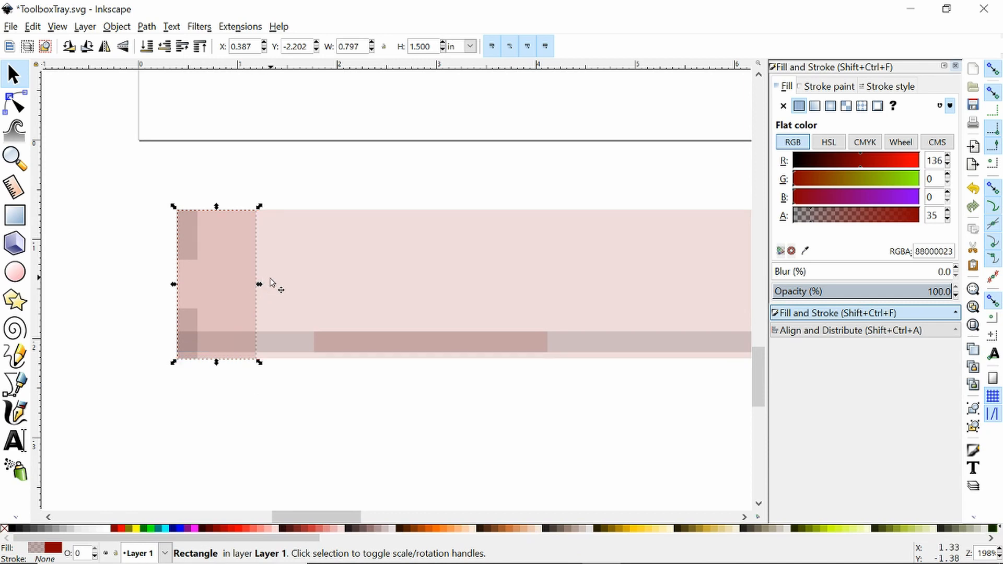
pyautogui.moveTo(260, 287); pyautogui.dragTo(222, 295)
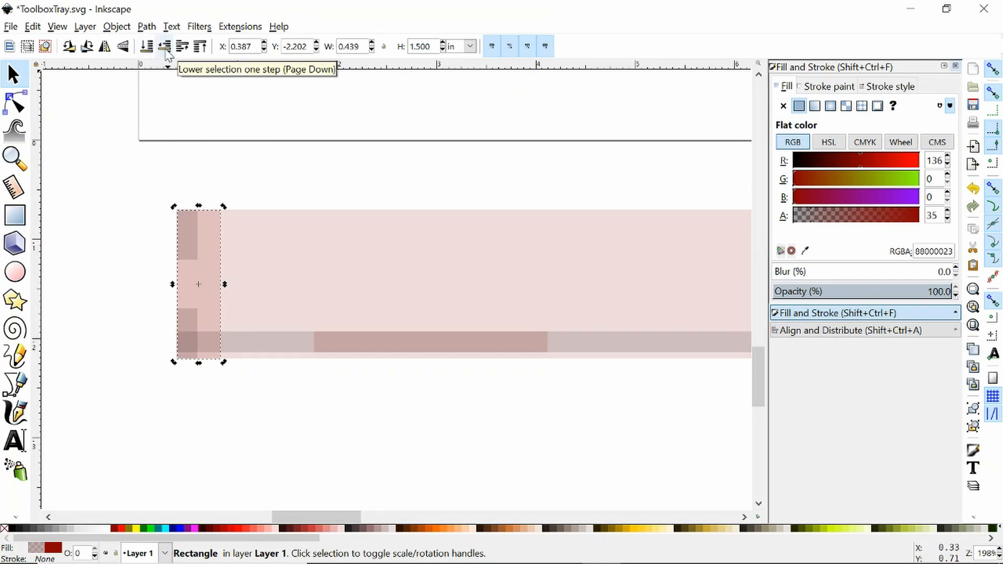
pyautogui.press('Escape')
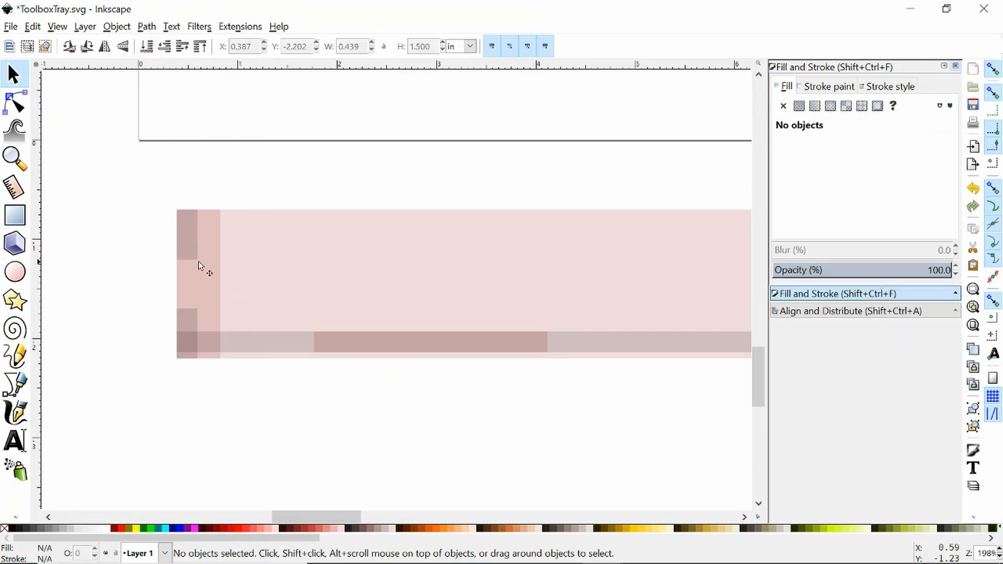
# Select the two left joint pieces and examine how their lower end lines up with the panel's bottom edge.
pyautogui.click(186, 237)
pyautogui.keyDown('shift'); pyautogui.click(189, 300); pyautogui.keyUp('shift')
pyautogui.keyDown('ctrl'); pyautogui.scroll(4, 164, 379); pyautogui.keyUp('ctrl')
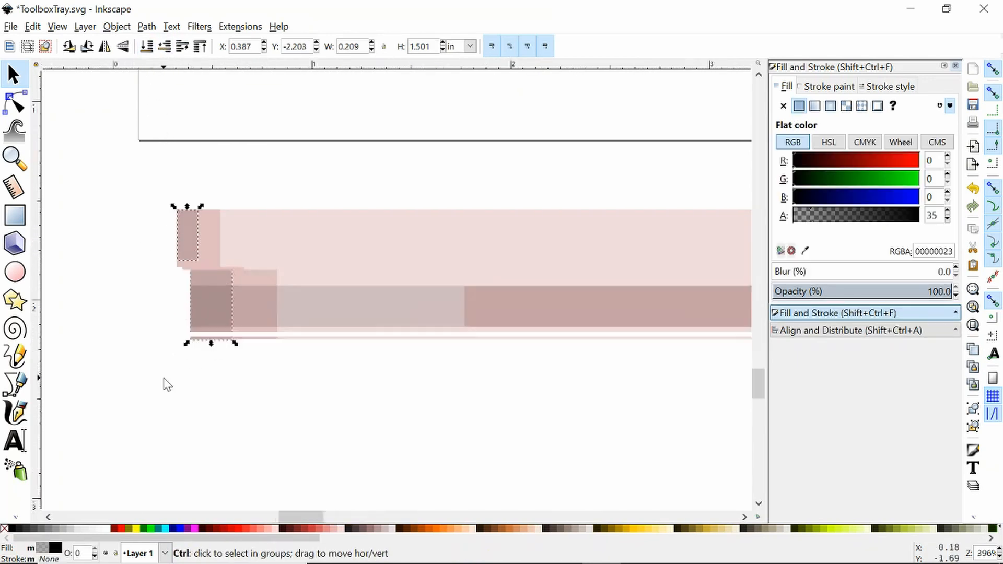
pyautogui.moveTo(261, 309); pyautogui.dragTo(240, 283)
pyautogui.scroll(3, 246, 312)
pyautogui.scroll(-7, 248, 315)
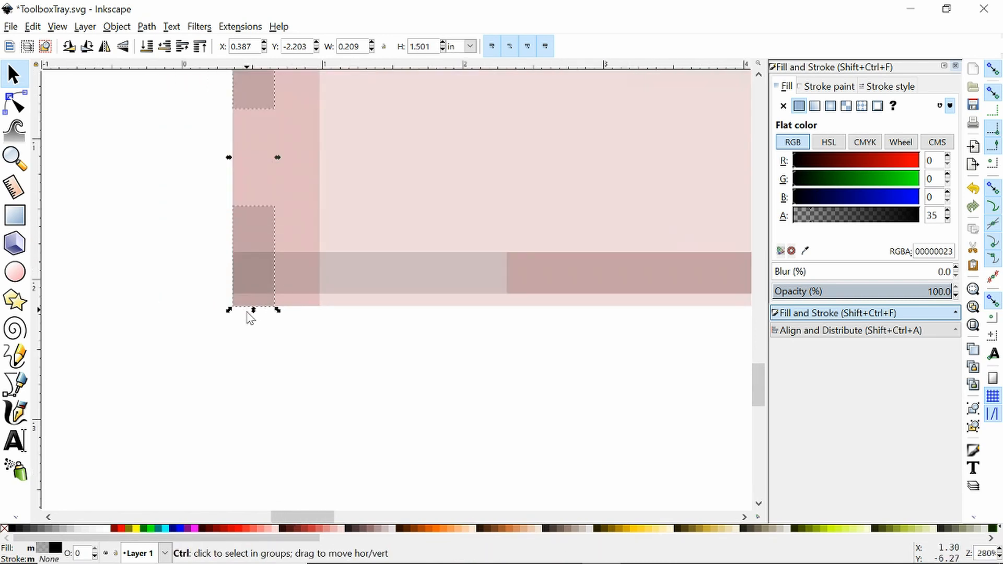
pyautogui.moveTo(243, 385); pyautogui.dragTo(175, 428)
pyautogui.click(176, 435)
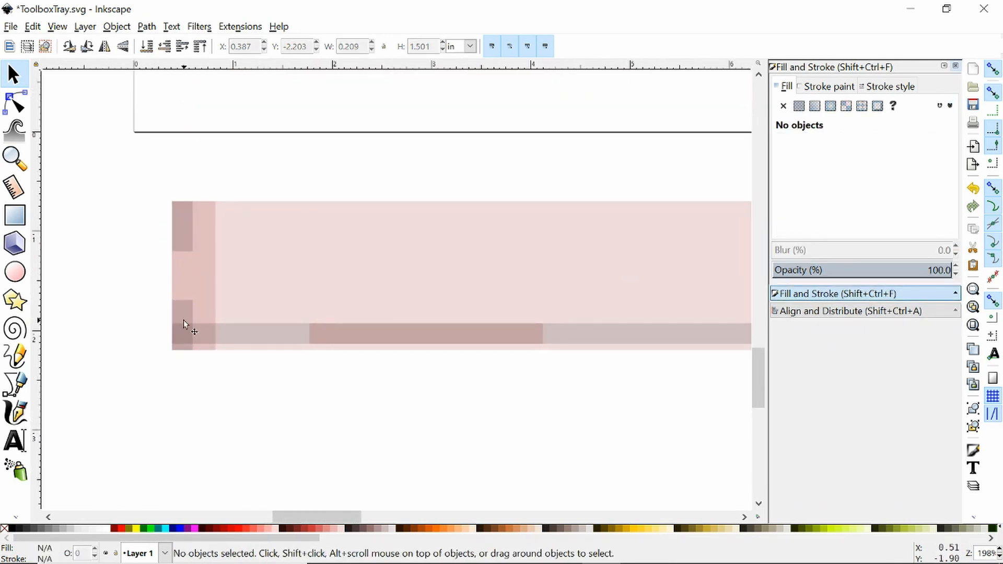
# Shift the lower left joint piece up to Y -2.184 in and delete the extra rectangle over the panel's left end.
pyautogui.moveTo(184, 324); pyautogui.dragTo(184, 321)
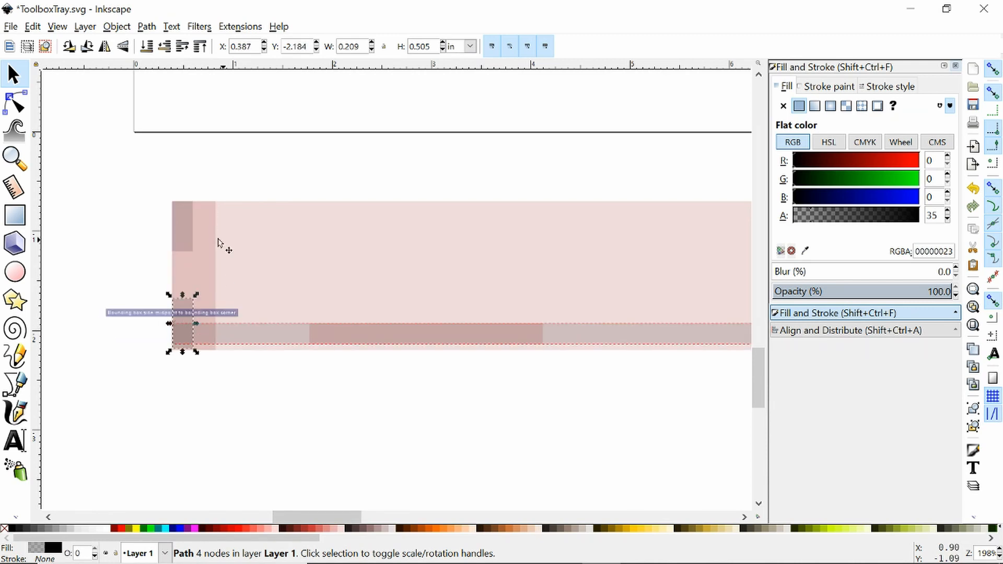
pyautogui.click(218, 242)
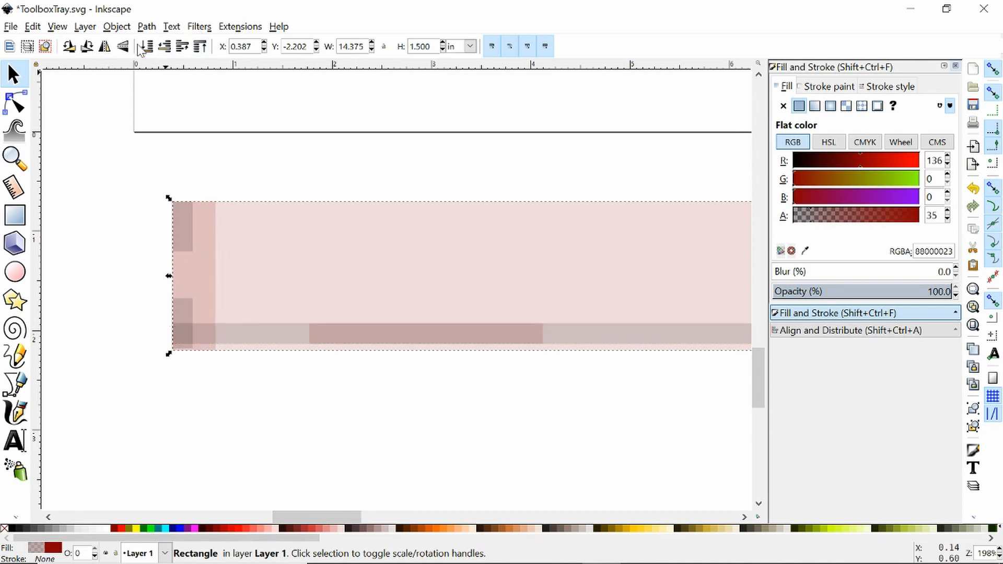
pyautogui.click(207, 243)
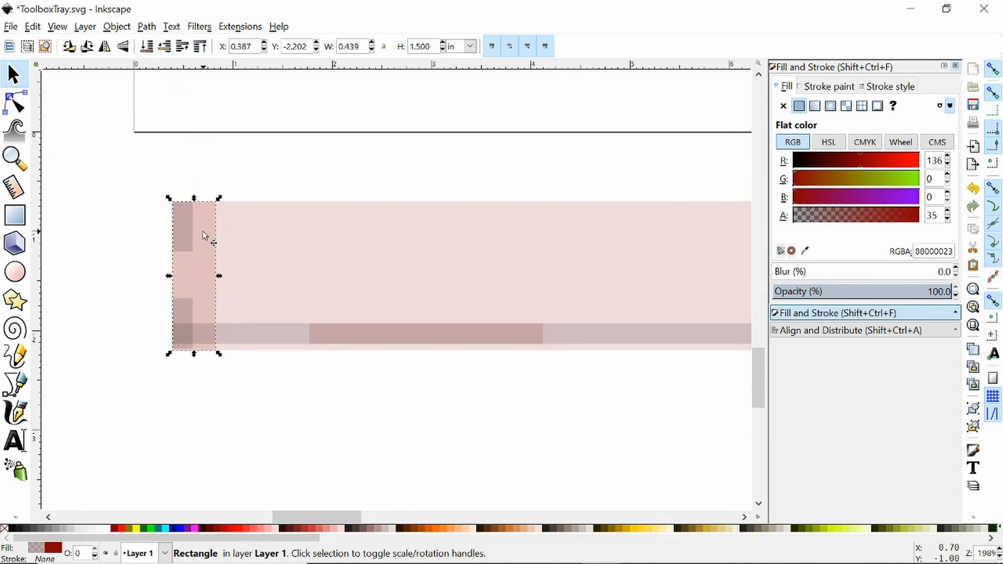
pyautogui.press('Escape')
# Snap the lower left joint piece to the long side panel's bottom left corner at Y -2.202 in.
pyautogui.scroll(3, 220, 287)
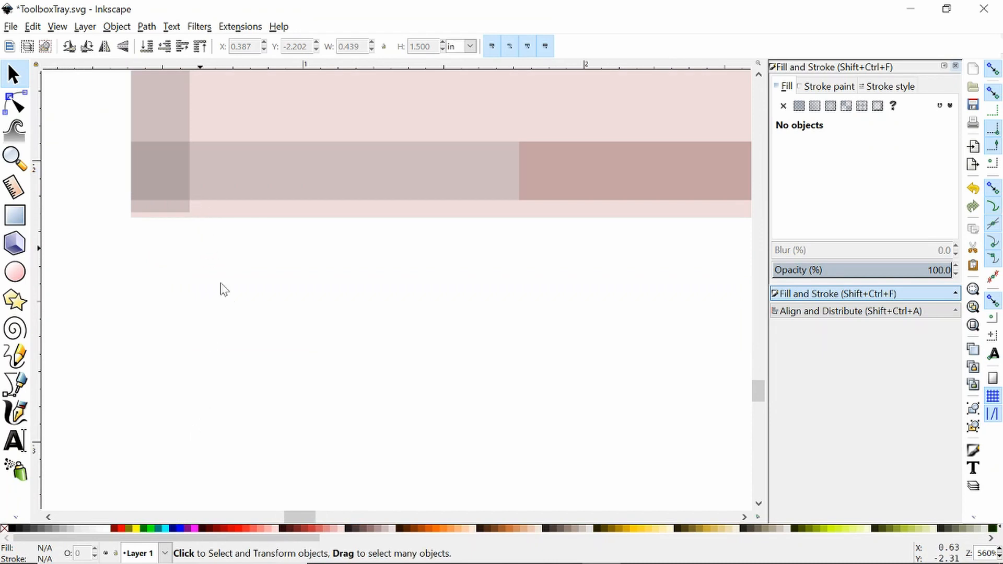
pyautogui.moveTo(236, 314); pyautogui.dragTo(237, 284)
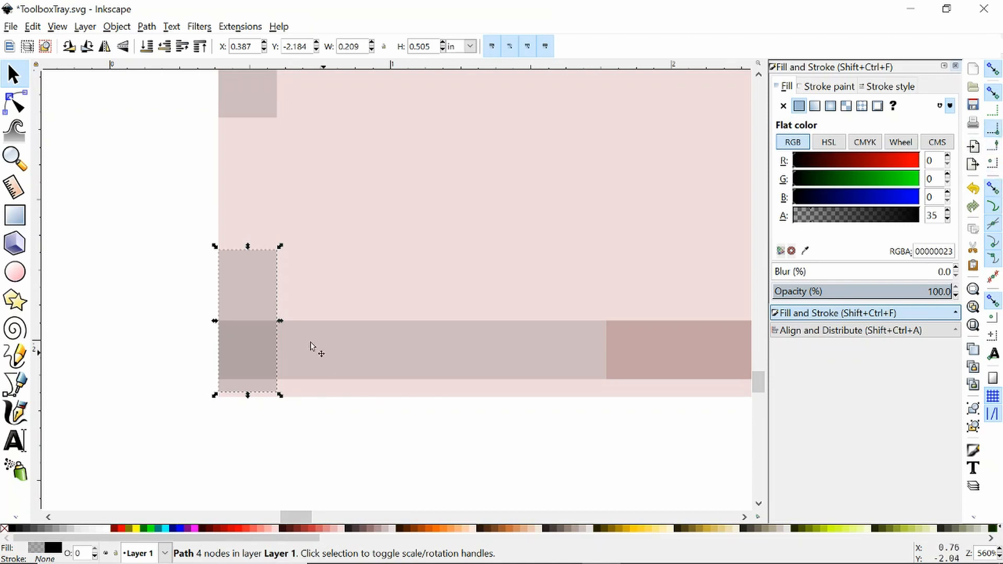
pyautogui.moveTo(247, 291); pyautogui.dragTo(246, 304)
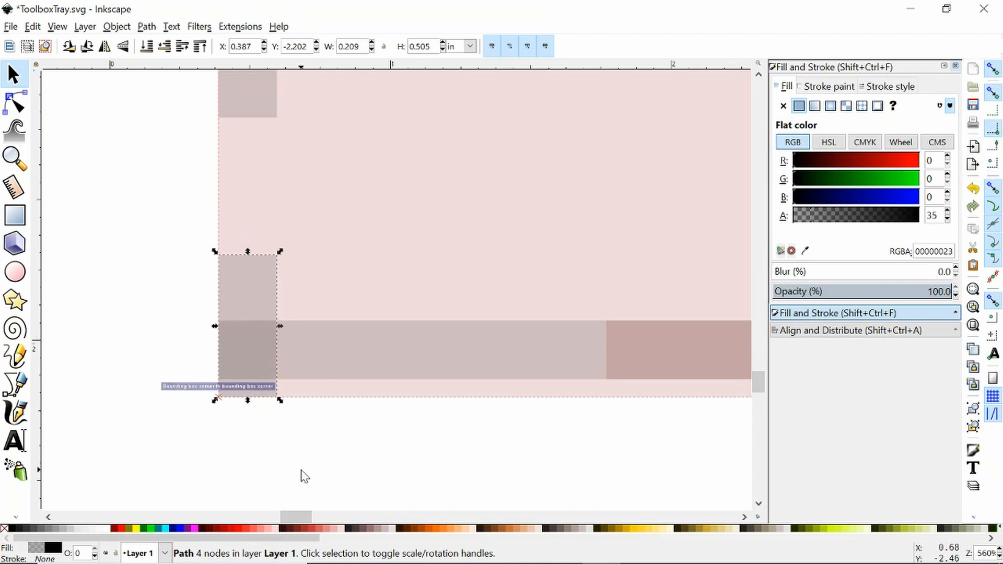
pyautogui.click(302, 476)
pyautogui.scroll(-3, 303, 475)
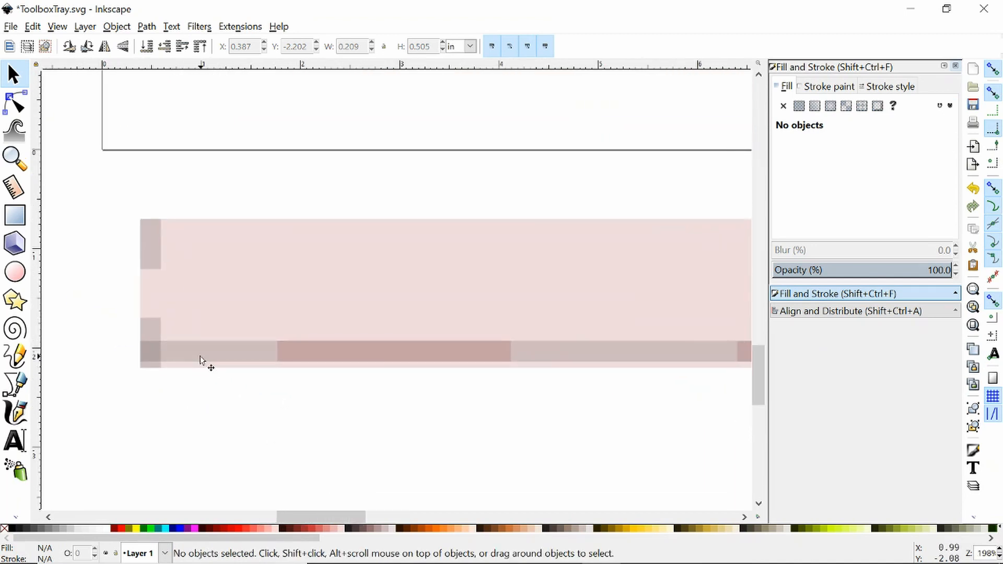
# Delete the two joint pieces at the long side panel's right end.
pyautogui.scroll(-2, 536, 408)
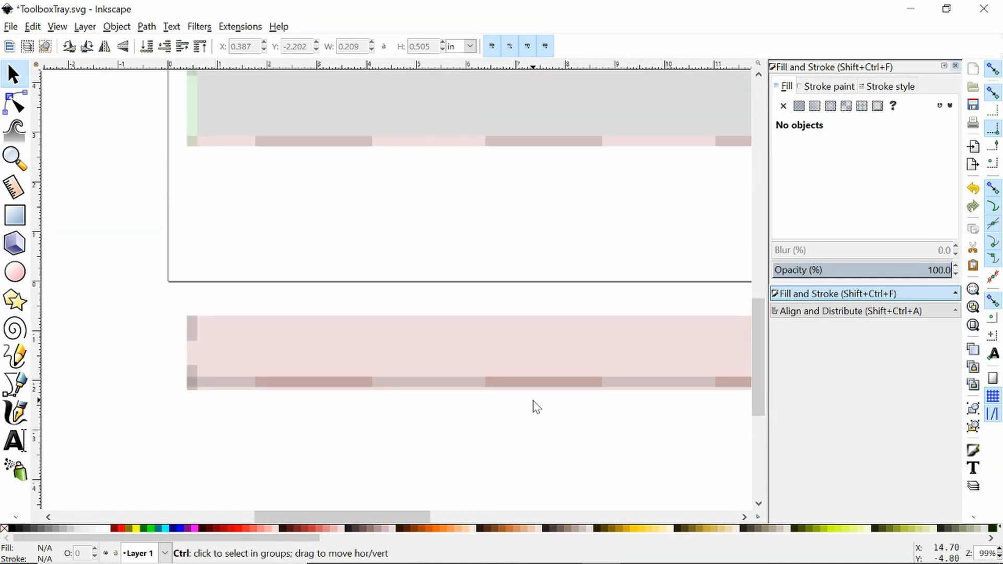
pyautogui.moveTo(594, 184); pyautogui.dragTo(679, 346)
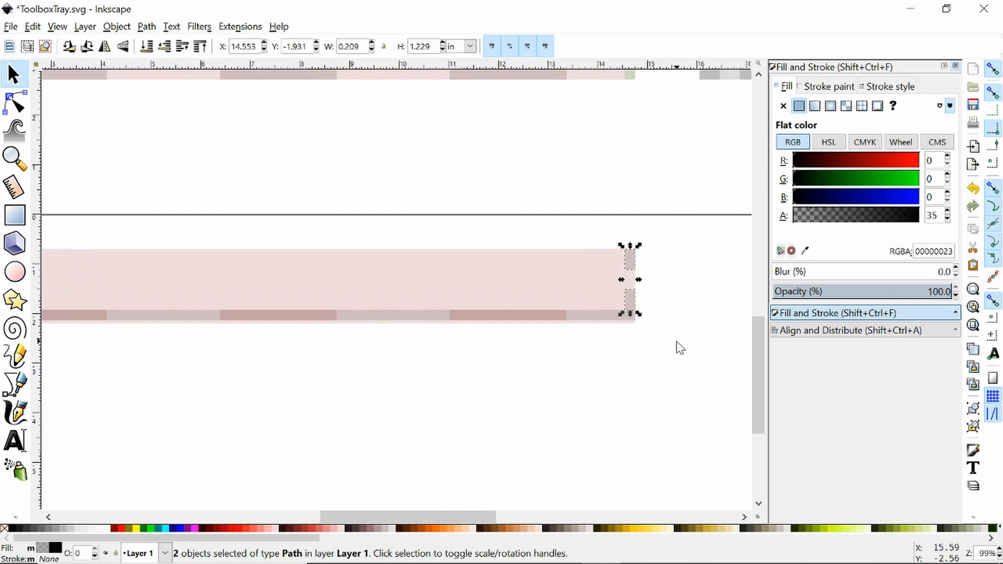
pyautogui.click(679, 347)
pyautogui.scroll(3, 679, 345)
pyautogui.scroll(-4, 447, 238)
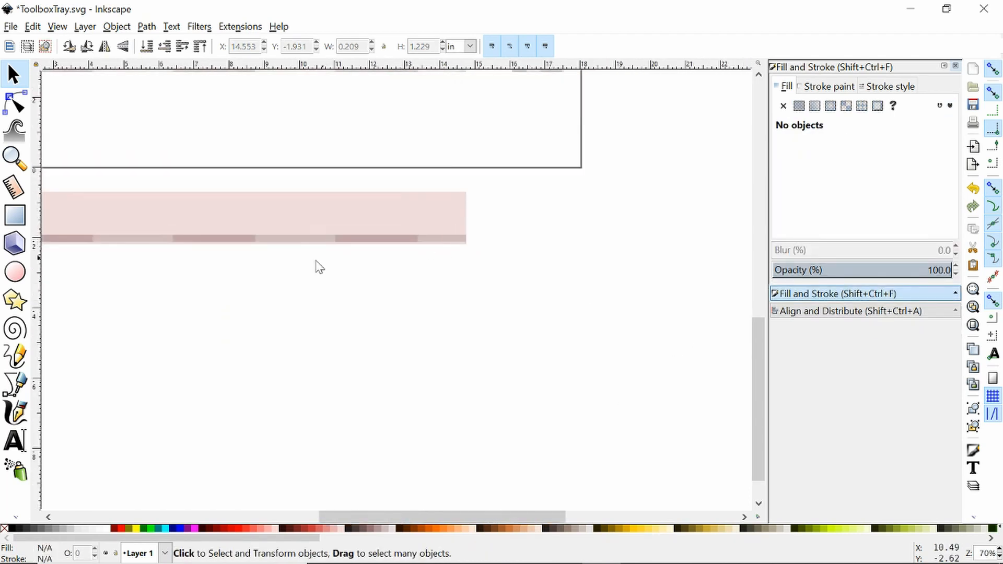
# Duplicate the two left joint pieces and snap the copies to the long side panel's right end at X 14.553 in.
pyautogui.moveTo(316, 261); pyautogui.dragTo(544, 304)
pyautogui.moveTo(152, 213); pyautogui.dragTo(245, 325)
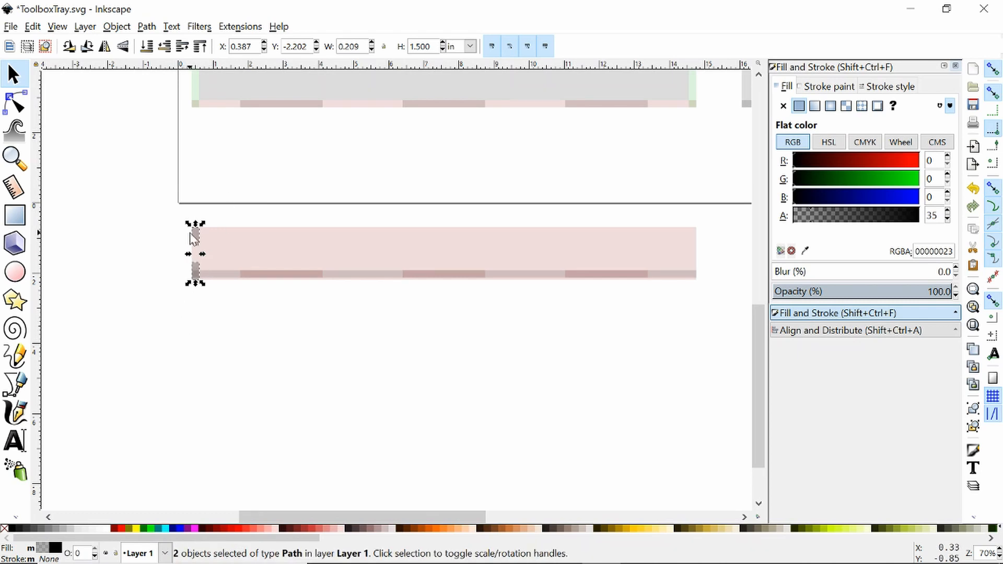
pyautogui.moveTo(194, 238); pyautogui.dragTo(696, 238)
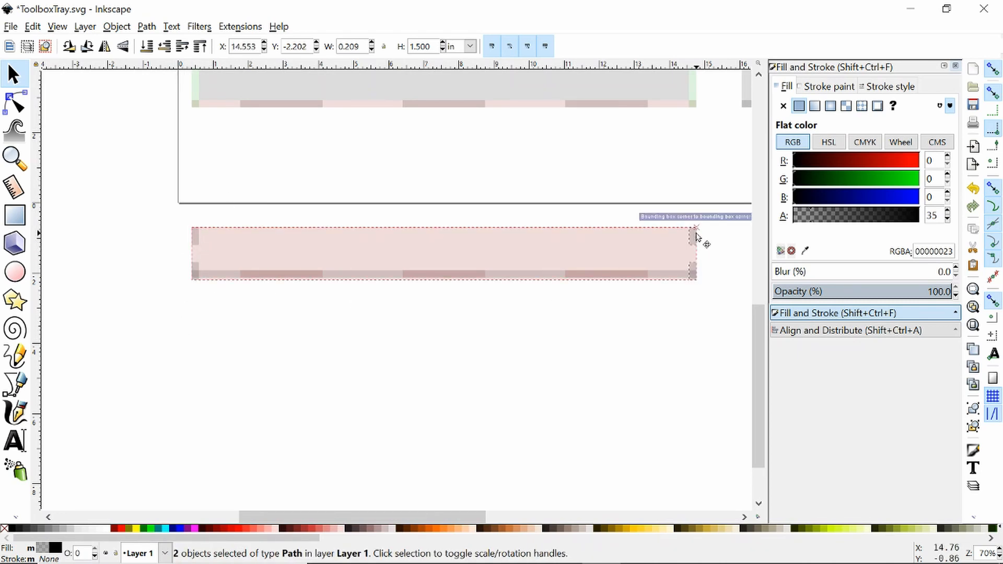
# Duplicate the two joint pieces at the long side panel's right end and place the copies beside the page at X 18.415 in, Y -0.403 in.
pyautogui.click(737, 250)
pyautogui.scroll(4, 722, 257)
pyautogui.scroll(-3, 706, 257)
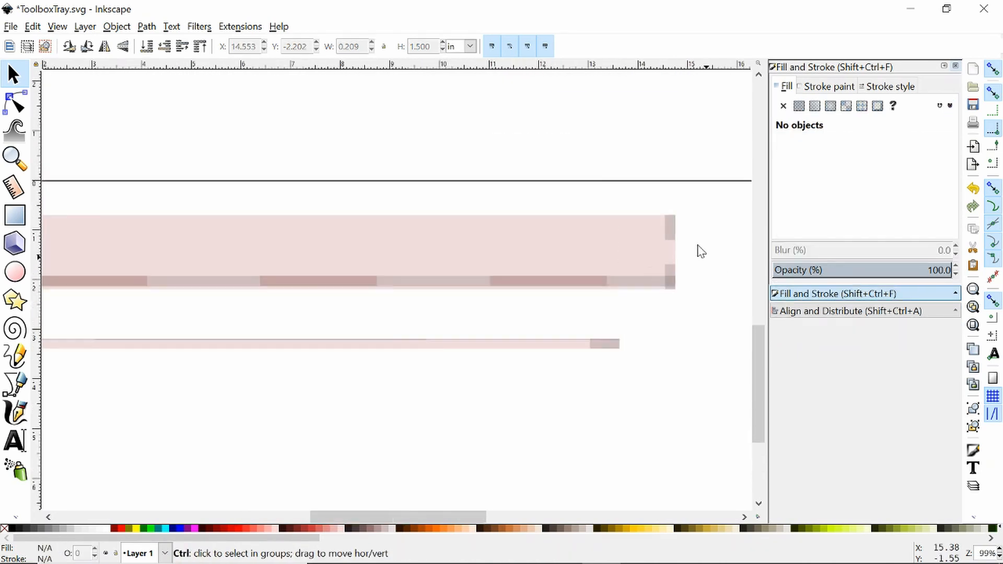
pyautogui.hscroll(5, 625, 208)
pyautogui.moveTo(504, 173); pyautogui.dragTo(578, 319)
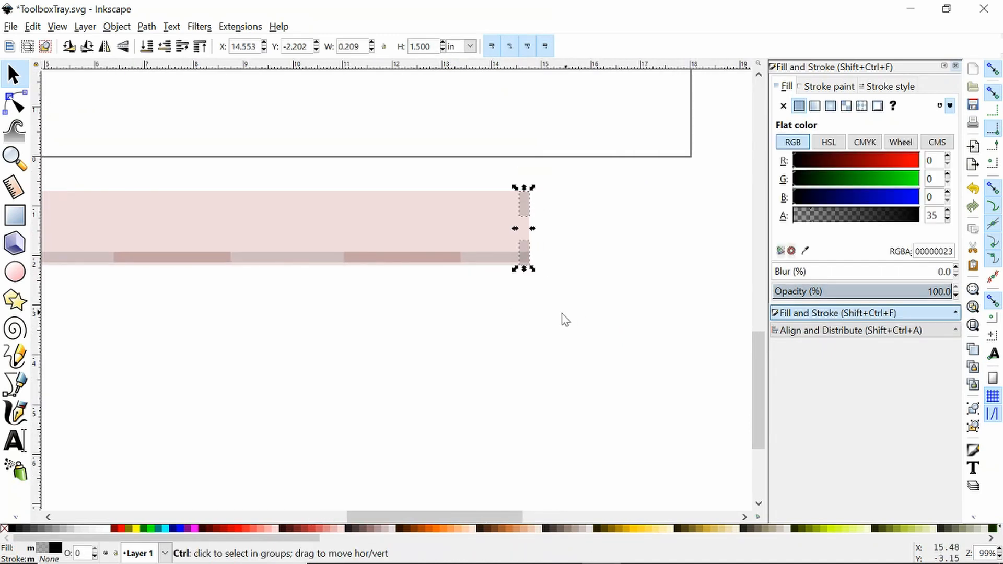
pyautogui.moveTo(529, 214); pyautogui.dragTo(514, 240)
pyautogui.scroll(3, 486, 261)
pyautogui.scroll(-5, 479, 277)
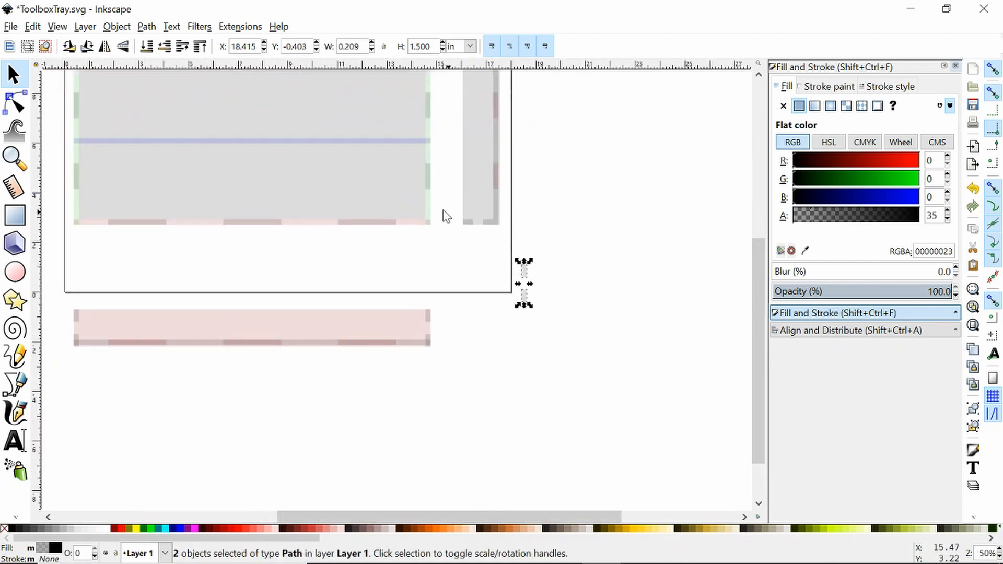
# Delete the old joint pieces at the short side panel's bottom and top ends.
pyautogui.moveTo(444, 211); pyautogui.dragTo(516, 249)
pyautogui.press('Escape')
pyautogui.scroll(4, 511, 275)
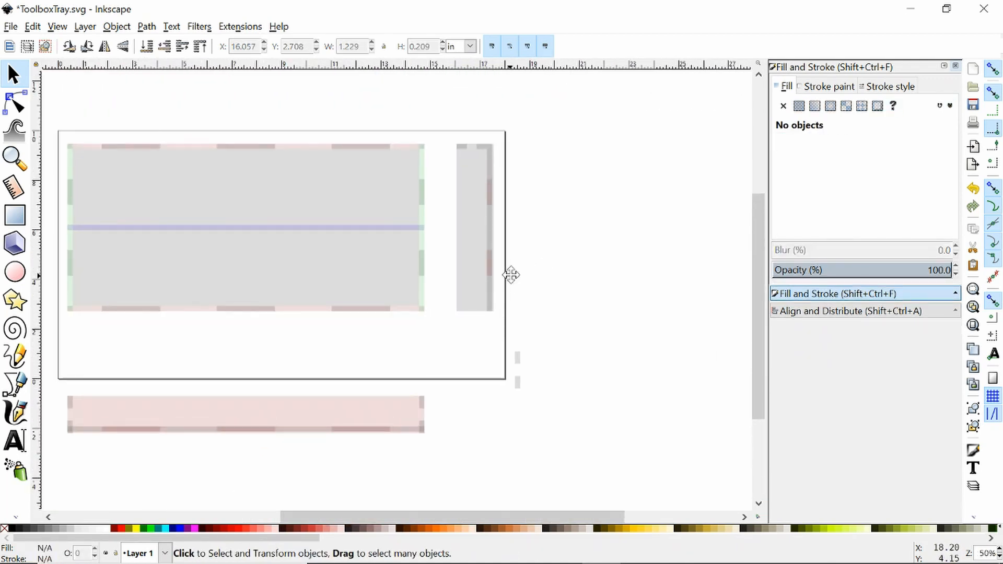
pyautogui.moveTo(452, 134); pyautogui.dragTo(501, 158)
pyautogui.press('Delete')
# Group the two copied joint pieces beside the page and rotate the group 90° counter-clockwise.
pyautogui.moveTo(506, 343); pyautogui.dragTo(548, 414)
pyautogui.hotkey('ctrl', 'g')
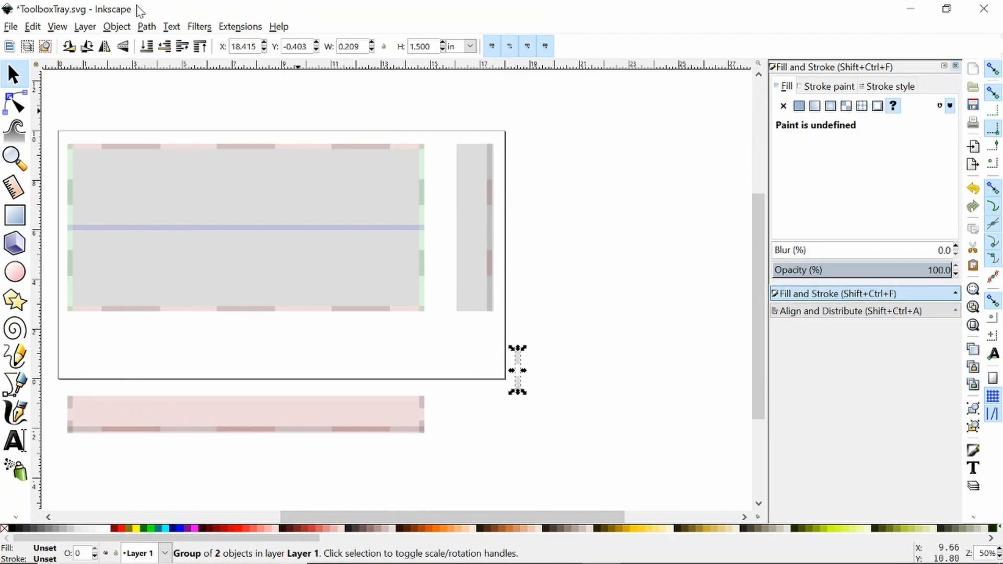
pyautogui.click(68, 46)
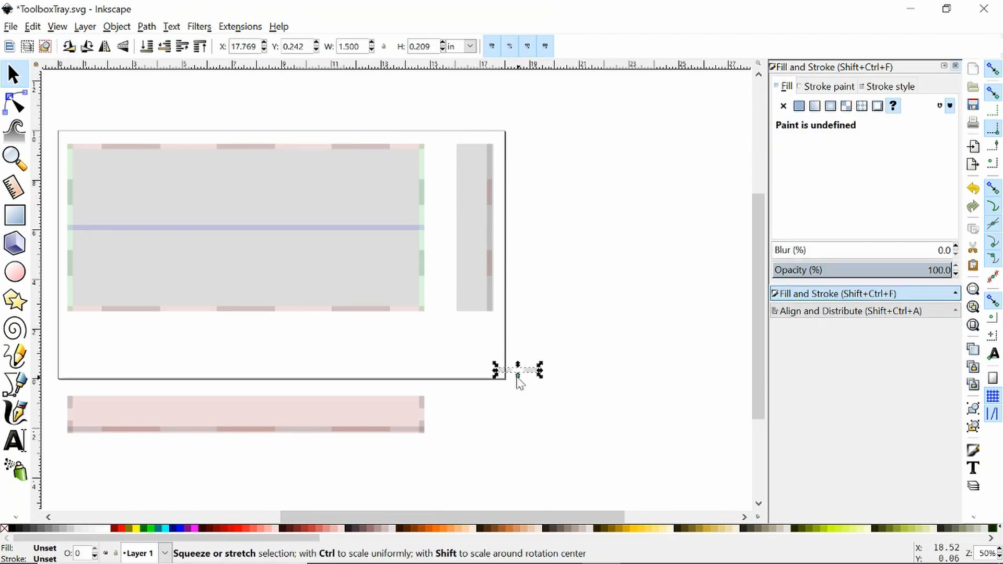
# Snap the rotated joint group to the short side panel's top end at X 16.057 in, Y 9.249 in, and ungroup it.
pyautogui.moveTo(508, 371); pyautogui.dragTo(492, 165)
pyautogui.click(532, 178)
pyautogui.click(467, 148)
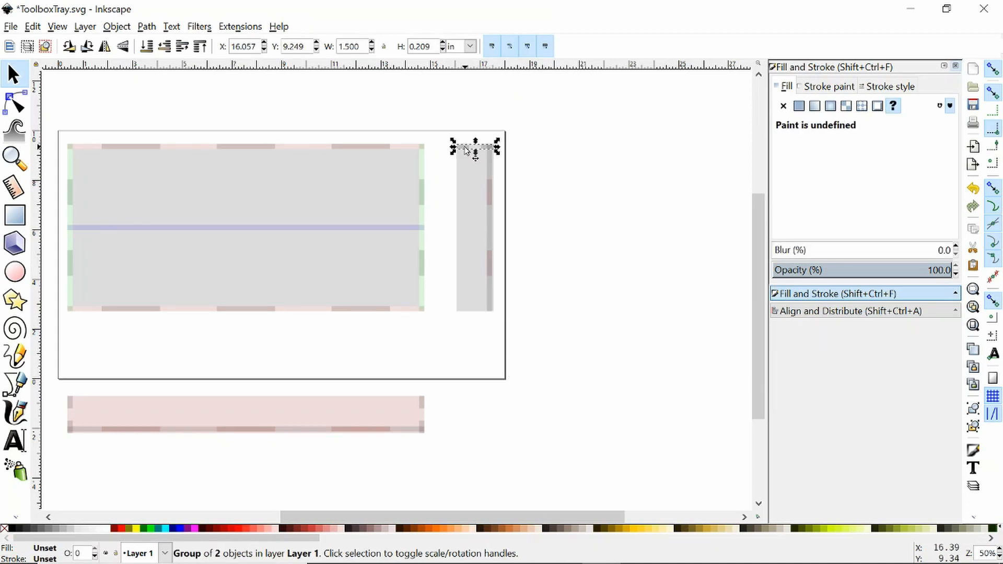
pyautogui.hotkey('ctrl', 'shift', 'g')
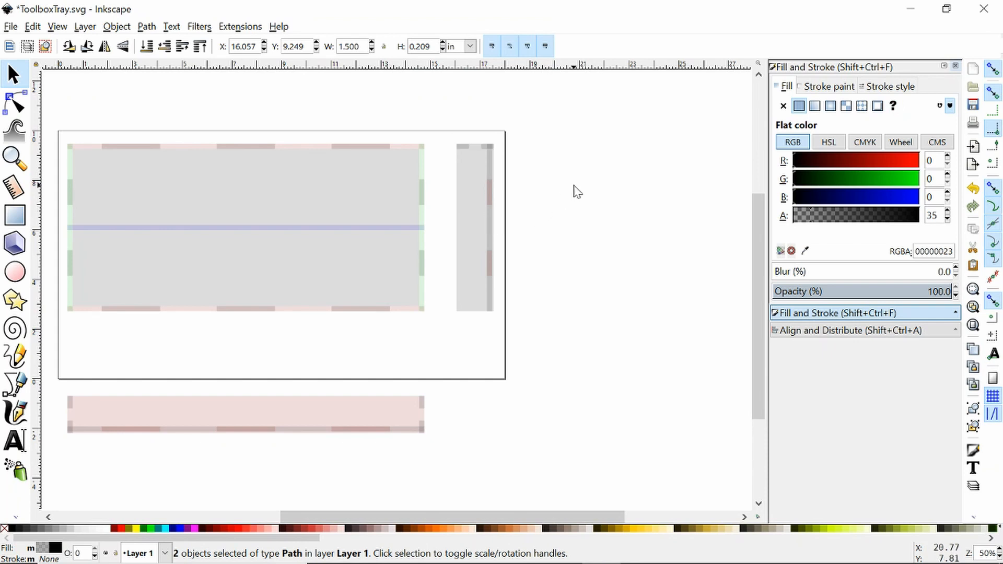
# Duplicate the two top joint pieces and snap the copies to the short side panel's bottom end at Y 2.708 in.
pyautogui.moveTo(454, 127); pyautogui.dragTo(469, 316)
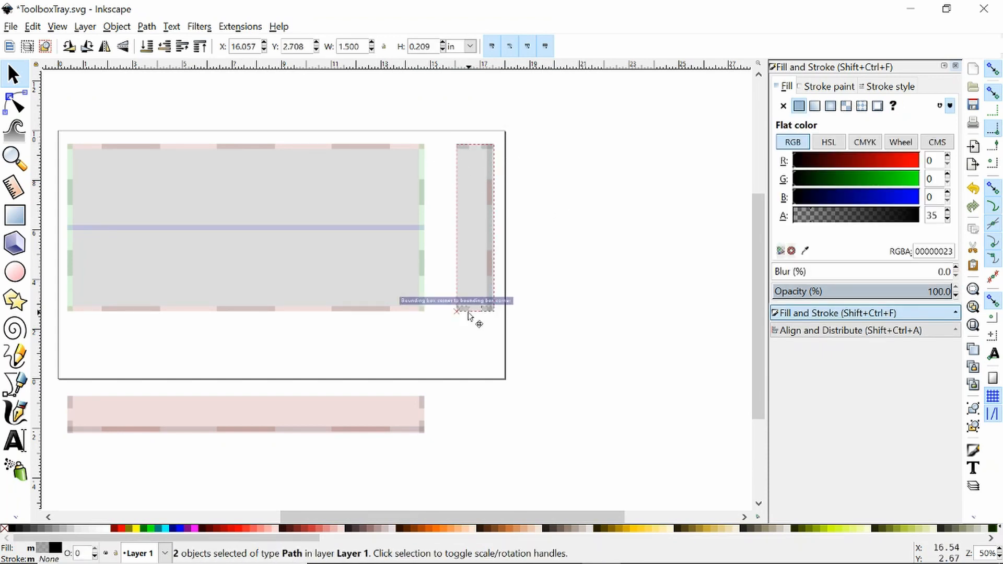
pyautogui.click(566, 353)
pyautogui.moveTo(535, 419); pyautogui.dragTo(719, 408)
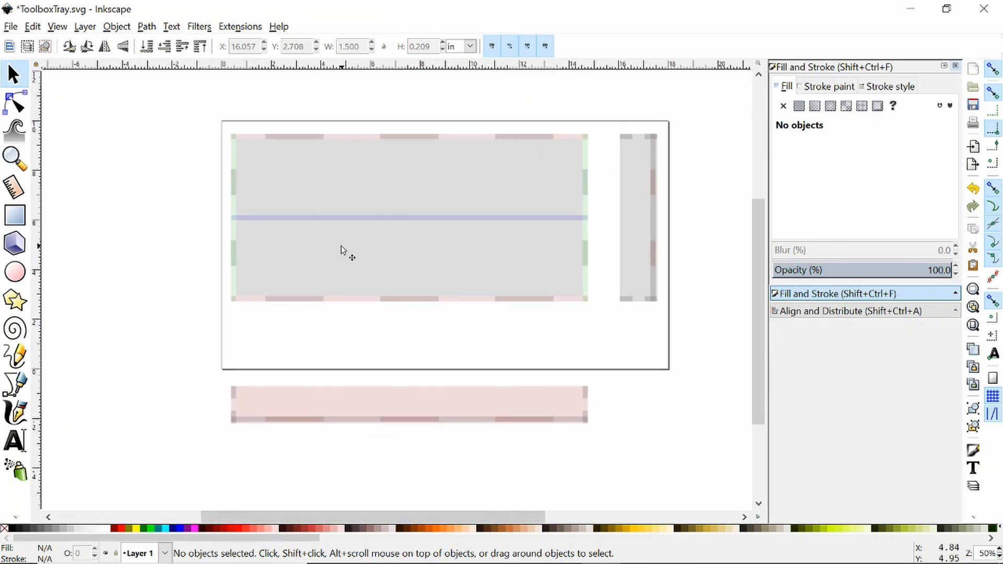
# Select the blue divider strip across the base and save the drawing.
pyautogui.click(430, 225)
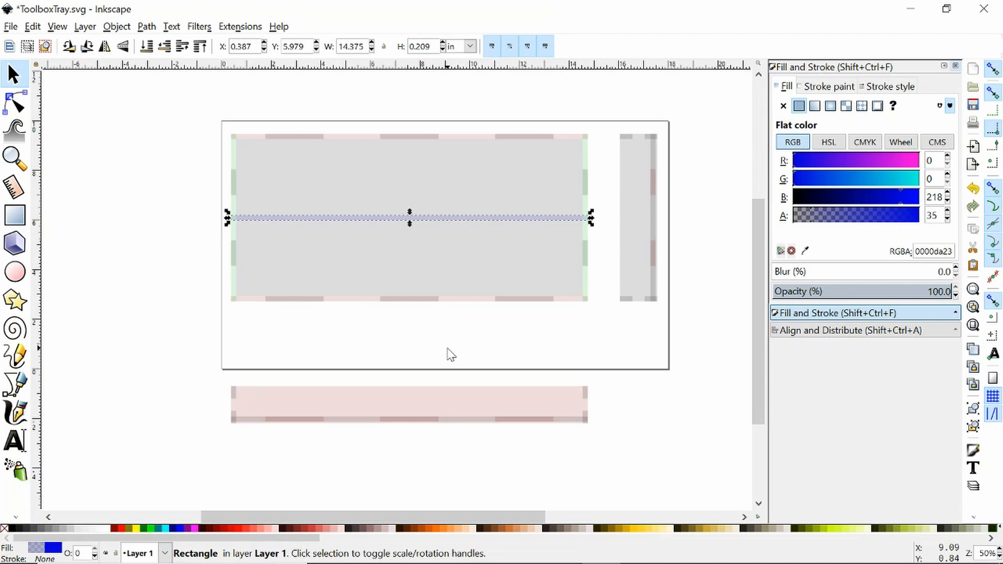
pyautogui.hotkey('ctrl', 's')
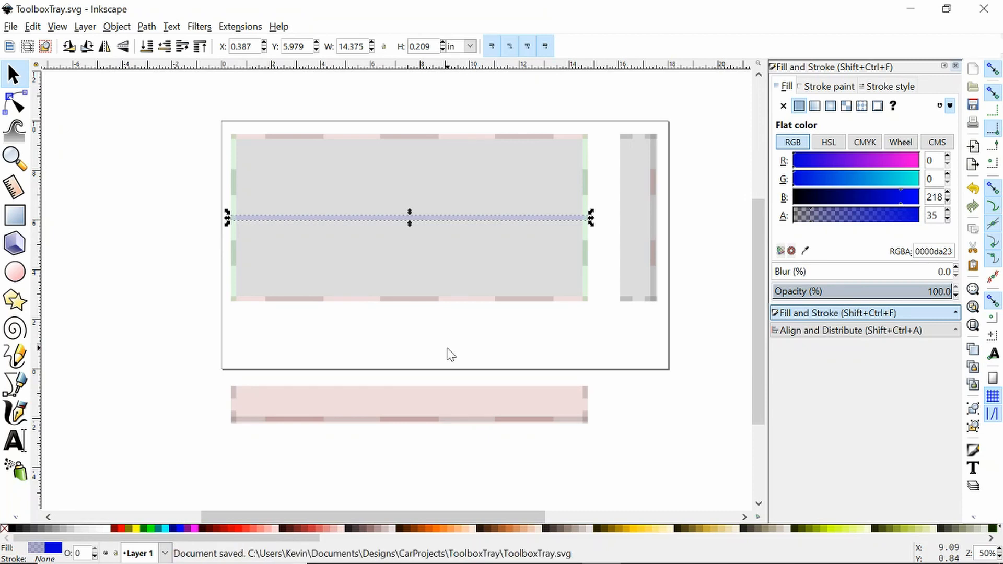
pyautogui.click(536, 331)
pyautogui.moveTo(537, 331); pyautogui.dragTo(416, 322)
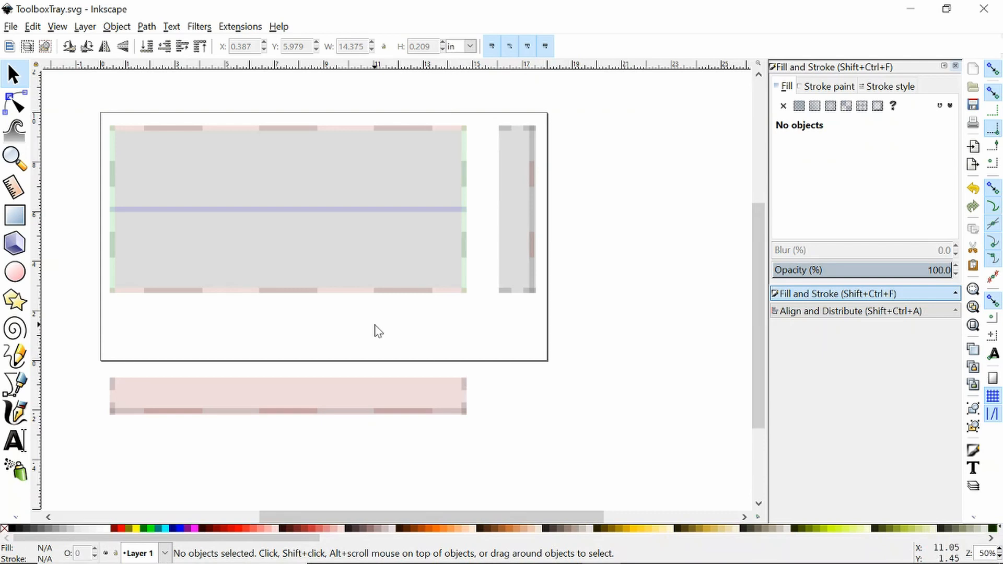
pyautogui.moveTo(375, 329); pyautogui.dragTo(439, 335)
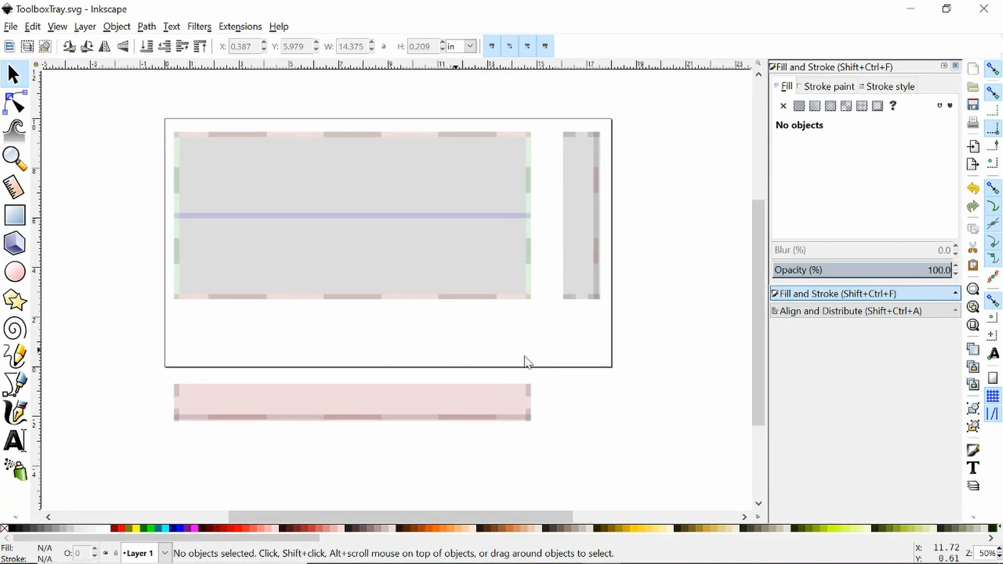
# Union the two joint pieces at the long side panel's left end into one path.
pyautogui.keyDown('ctrl'); pyautogui.scroll(6, 351, 282); pyautogui.keyUp('ctrl')
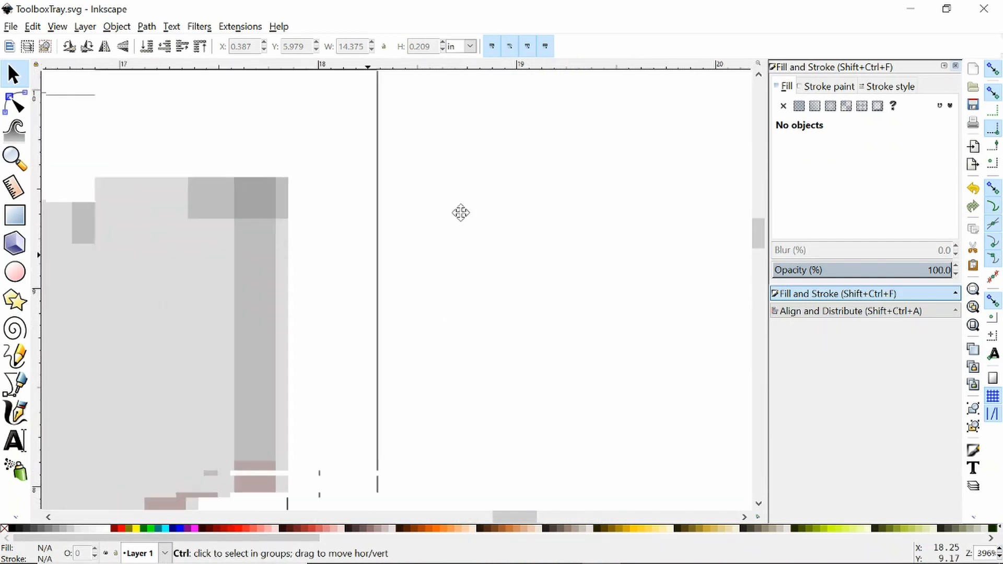
pyautogui.keyDown('ctrl'); pyautogui.scroll(-3, 460, 212); pyautogui.keyUp('ctrl')
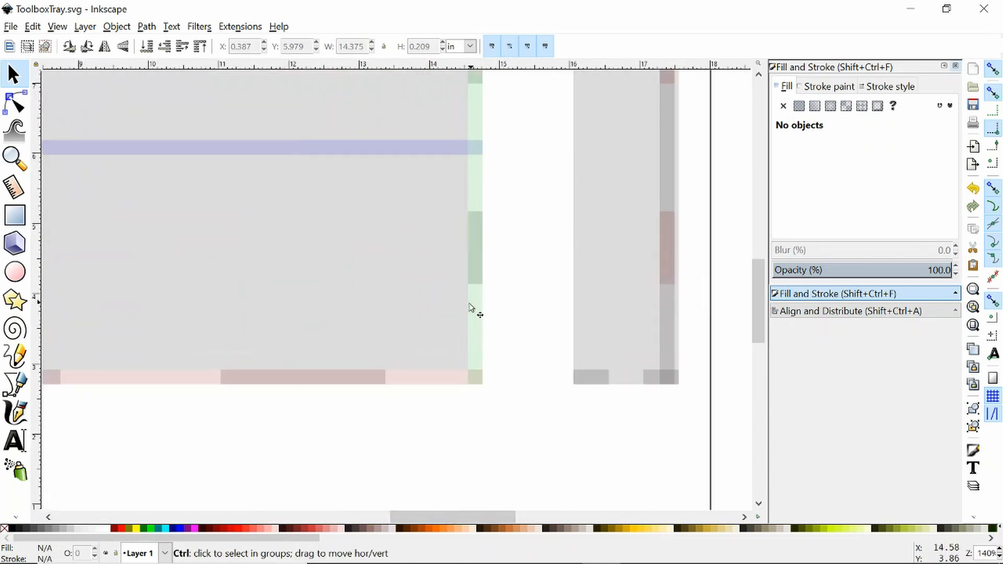
pyautogui.keyDown('ctrl'); pyautogui.scroll(-3, 469, 307); pyautogui.keyUp('ctrl')
pyautogui.keyDown('ctrl'); pyautogui.scroll(2, 314, 376); pyautogui.keyUp('ctrl')
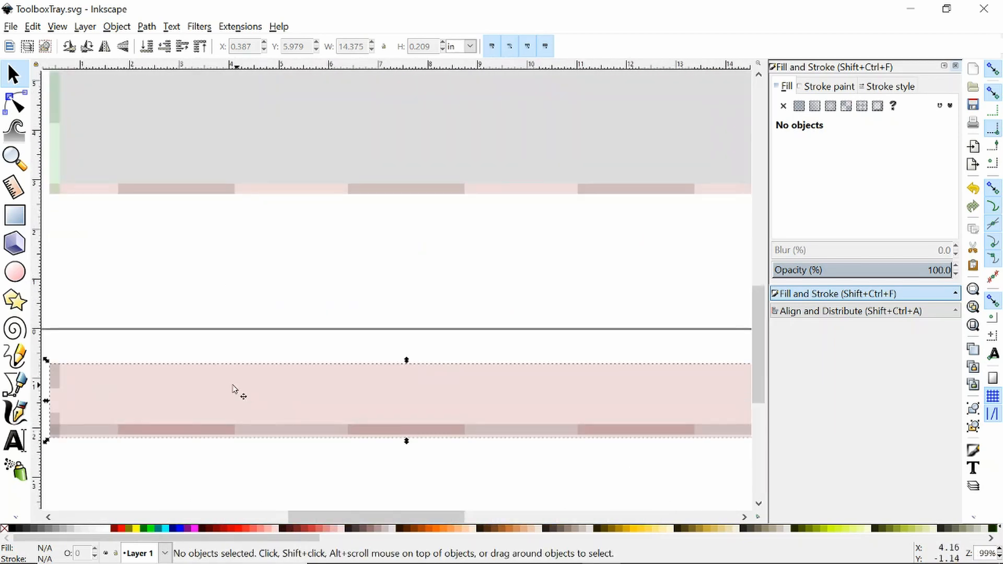
pyautogui.click(232, 389)
pyautogui.hscroll(-5, 287, 287)
pyautogui.keyDown('shift'); pyautogui.click(191, 366); pyautogui.keyUp('shift')
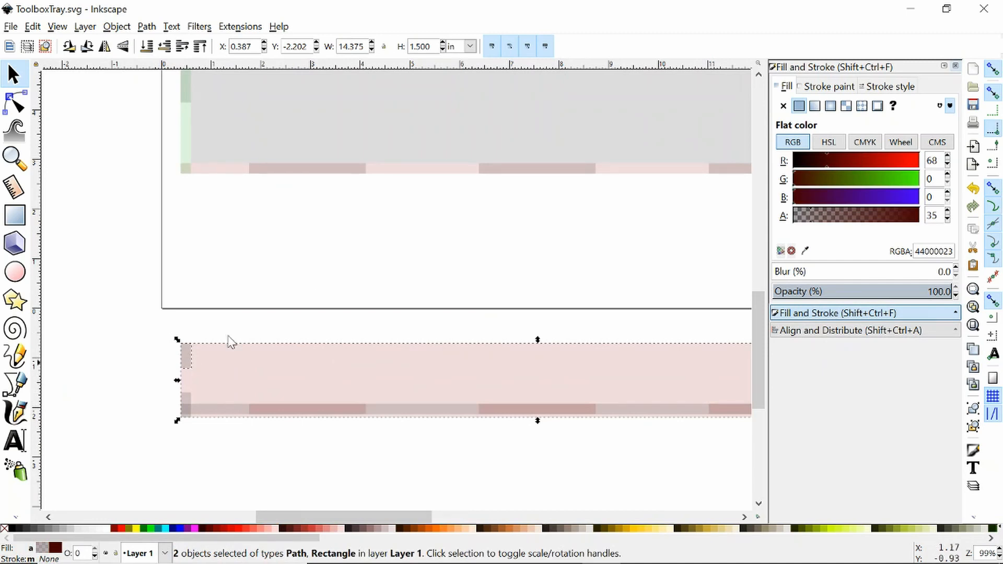
pyautogui.click(207, 331)
pyautogui.click(187, 364)
pyautogui.keyDown('shift'); pyautogui.click(187, 401); pyautogui.keyUp('shift')
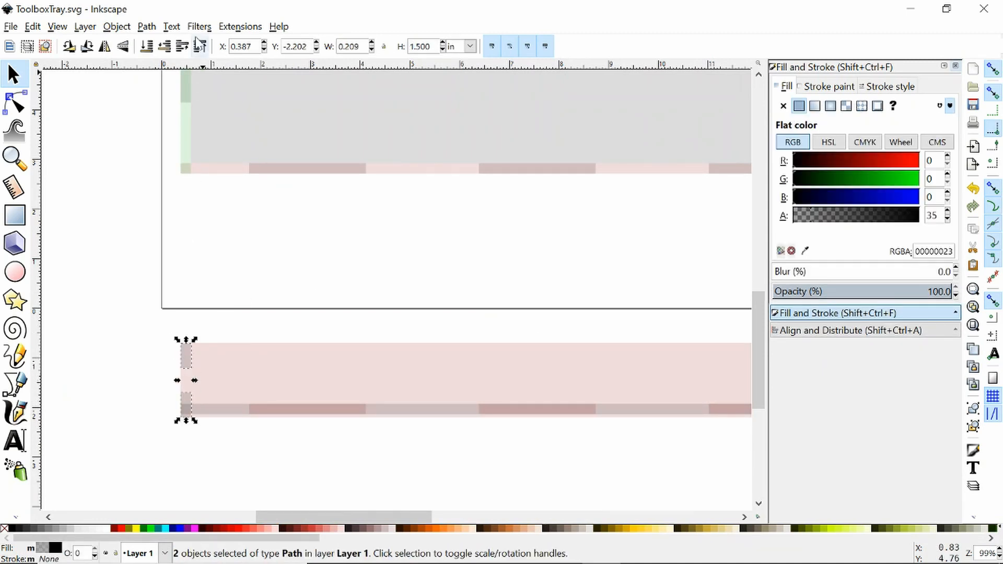
pyautogui.click(171, 26)
pyautogui.click(156, 107)
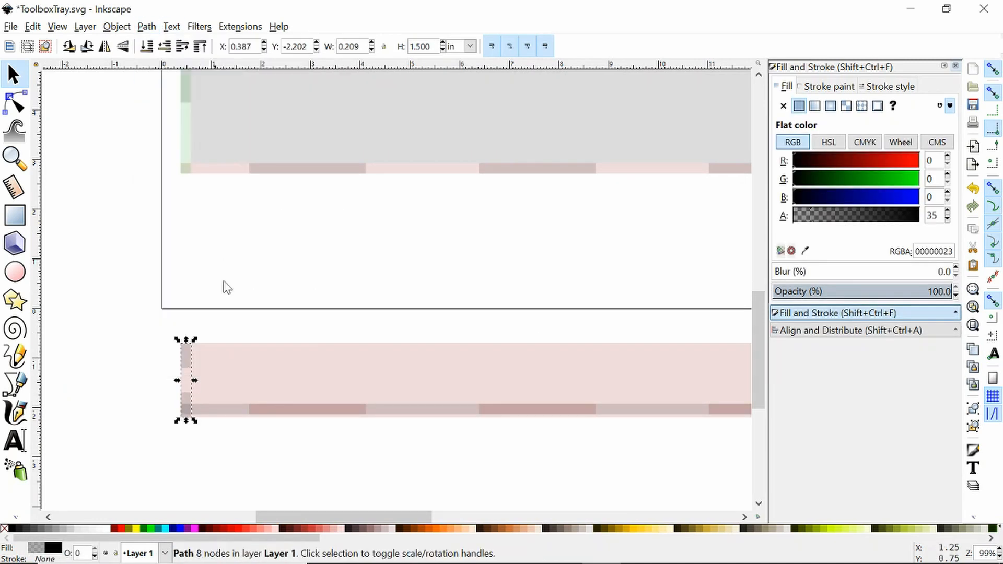
# Cut the merged left joint path out of the long side panel with Difference.
pyautogui.keyDown('shift'); pyautogui.click(235, 365); pyautogui.keyUp('shift')
pyautogui.click(147, 26)
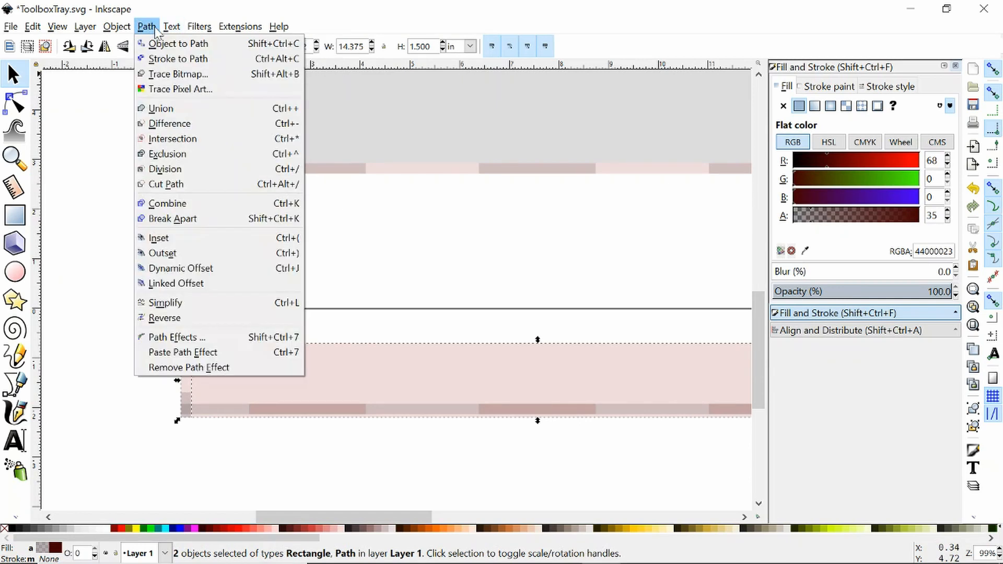
pyautogui.click(175, 123)
# Union the two joint pieces at the long side panel's right end into one path.
pyautogui.hscroll(10, 349, 227)
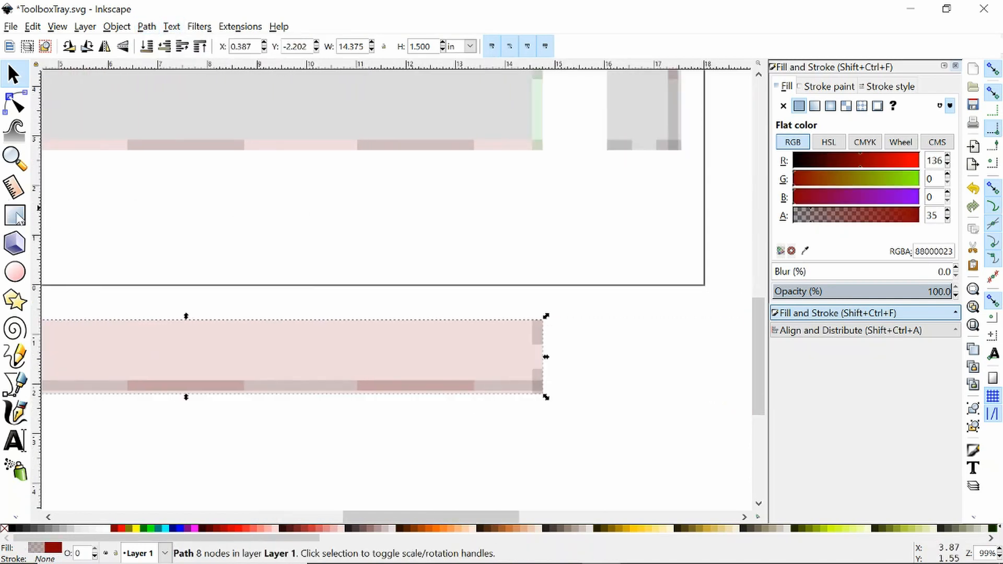
pyautogui.click(538, 338)
pyautogui.keyDown('shift'); pyautogui.click(537, 381); pyautogui.keyUp('shift')
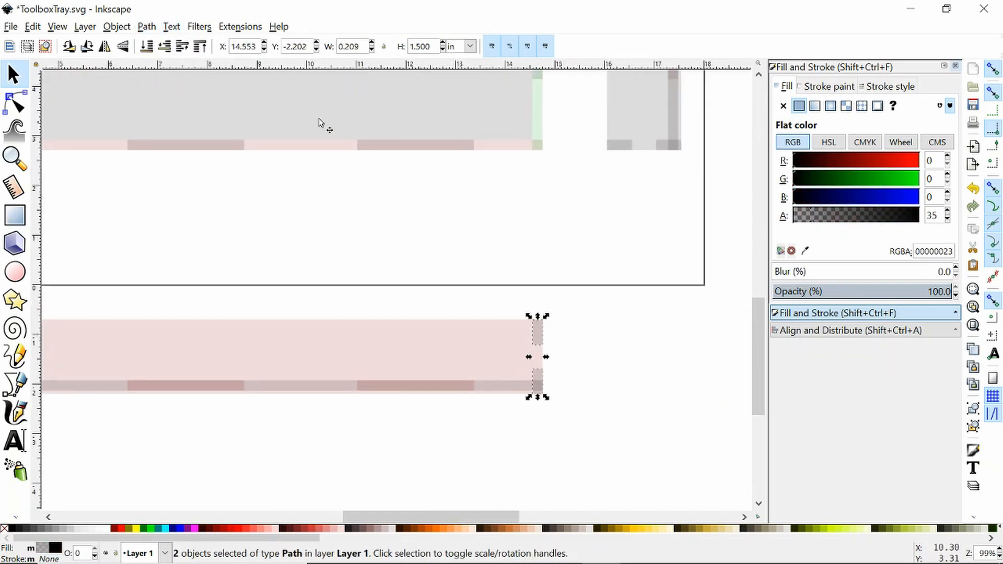
pyautogui.click(122, 26)
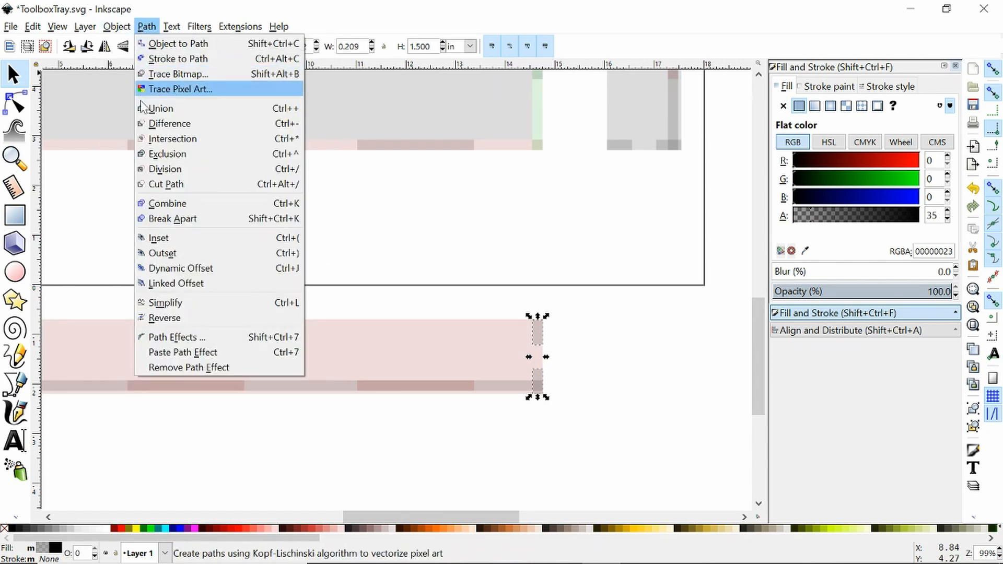
pyautogui.click(157, 110)
# Cut the merged right joint path out of the long side panel with Difference.
pyautogui.keyDown('shift'); pyautogui.click(249, 326); pyautogui.keyUp('shift')
pyautogui.click(171, 27)
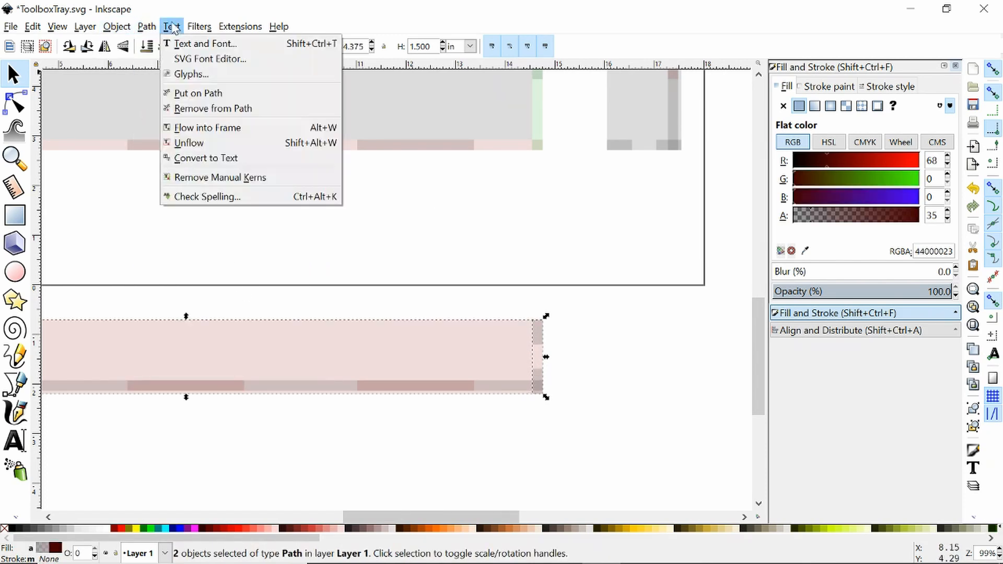
pyautogui.click(157, 121)
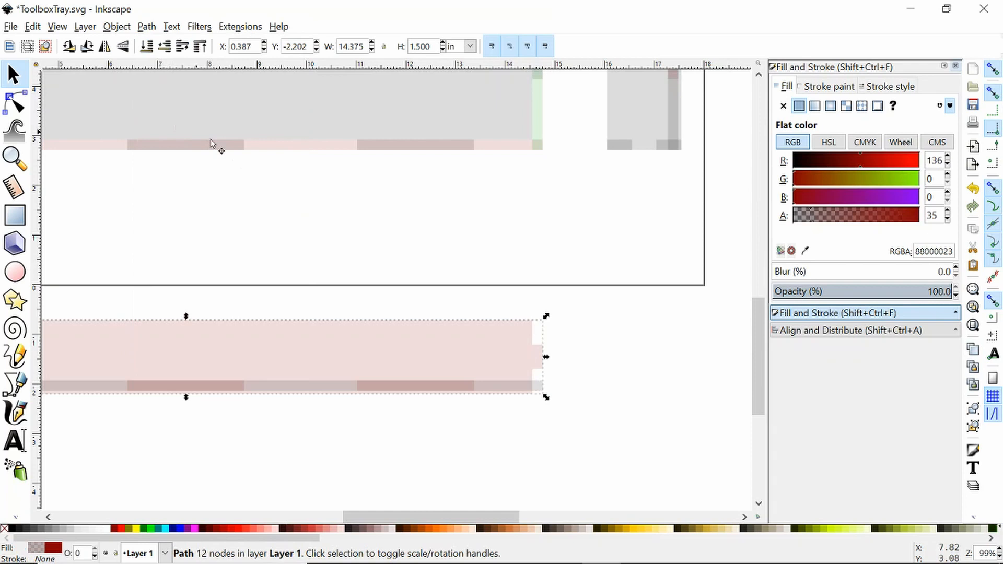
# Examine the strip and the three joint rectangles along the long side panel's lower edge by selecting each in turn.
pyautogui.click(450, 257)
pyautogui.scroll(3, 486, 256)
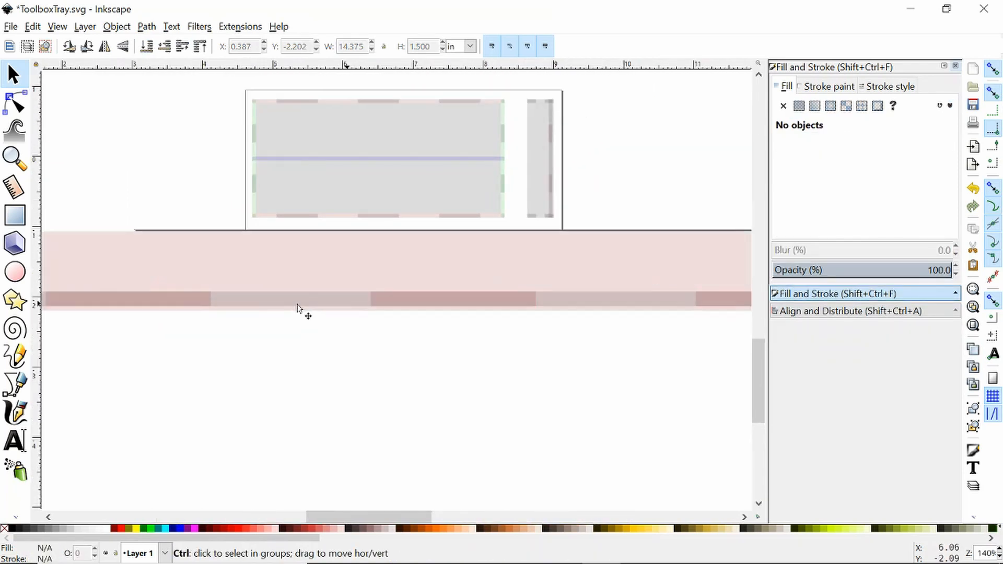
pyautogui.click(195, 299)
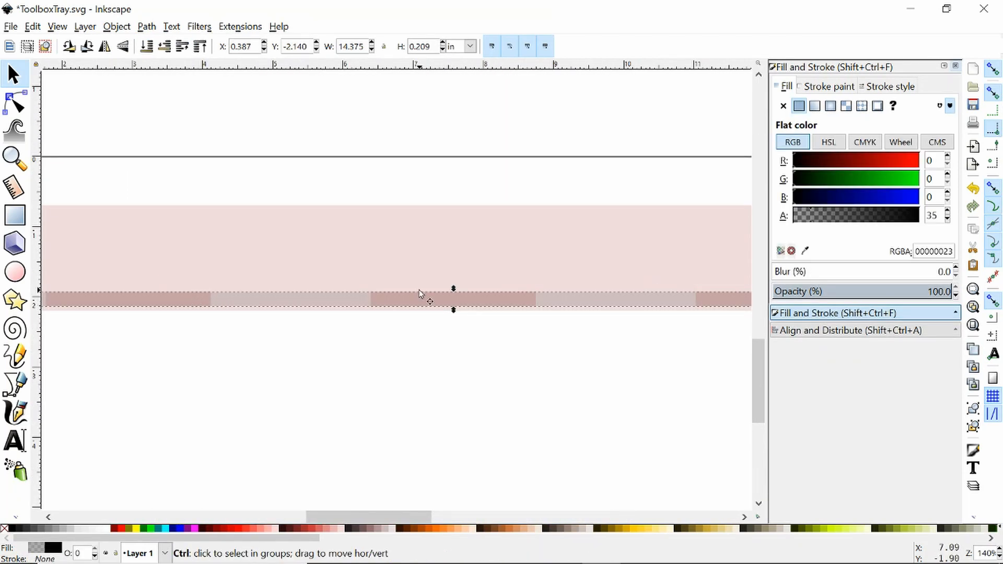
pyautogui.hotkey('ctrl', 'shift', 'g')
pyautogui.click(387, 313)
pyautogui.click(375, 294)
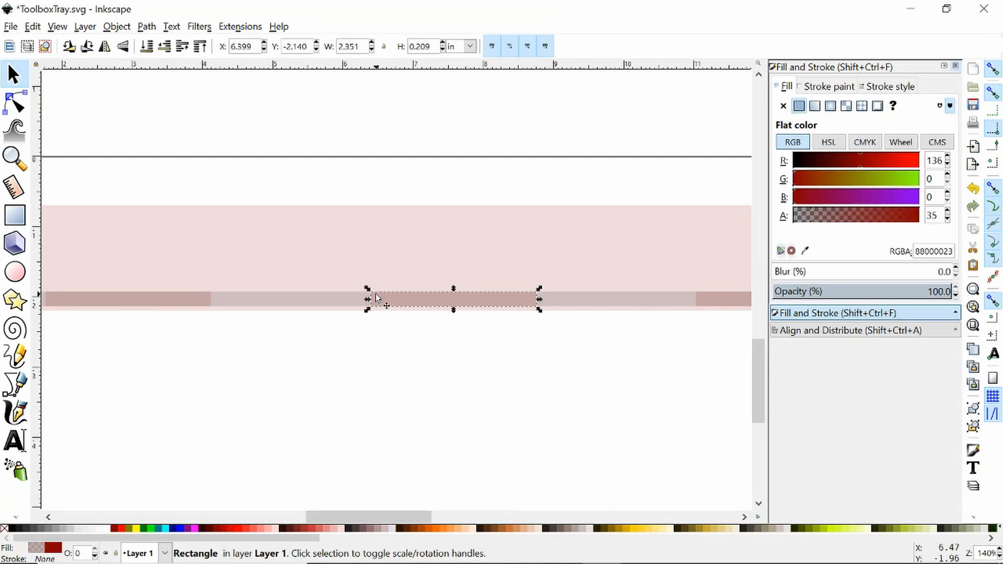
pyautogui.click(206, 298)
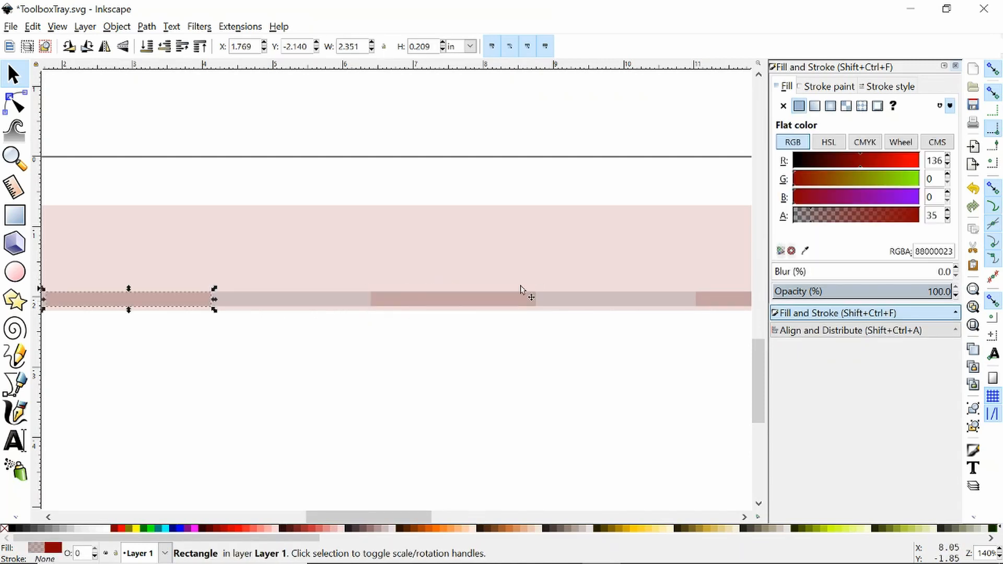
pyautogui.click(703, 309)
# Save the drawing with the long side panel's end joints cut out.
pyautogui.keyDown('ctrl'); pyautogui.scroll(-3, 609, 362); pyautogui.keyUp('ctrl')
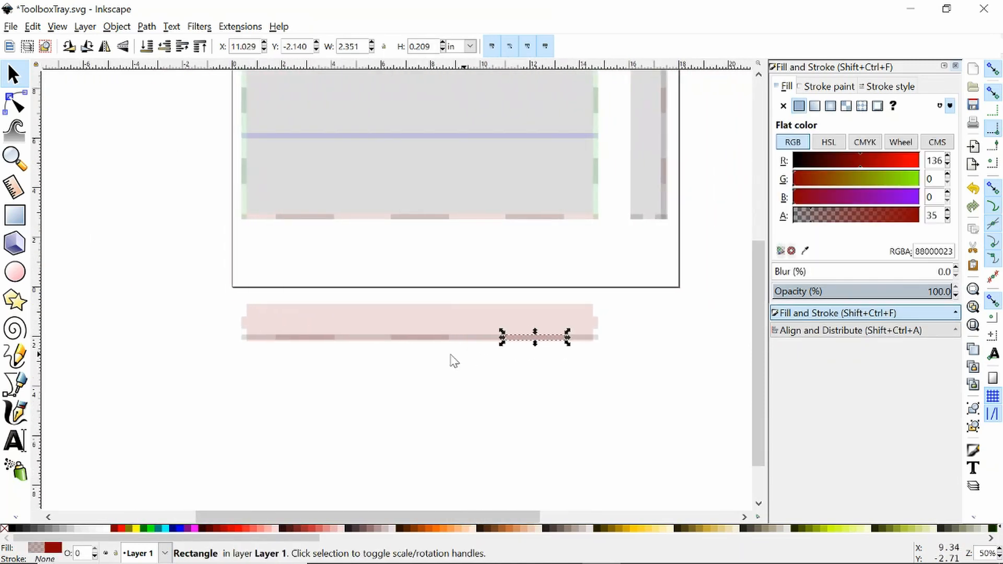
pyautogui.moveTo(639, 276); pyautogui.dragTo(463, 335)
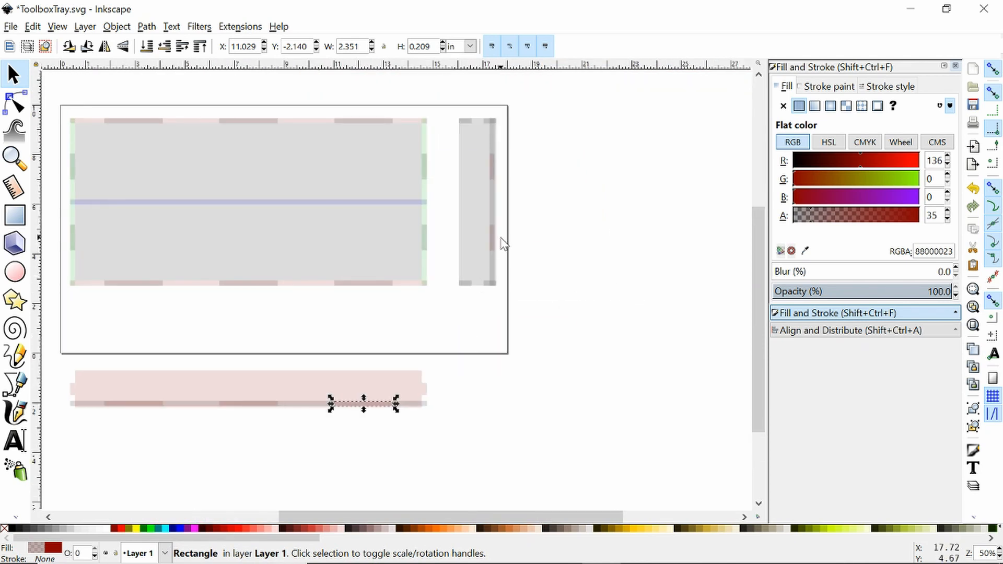
pyautogui.hotkey('ctrl', 's')
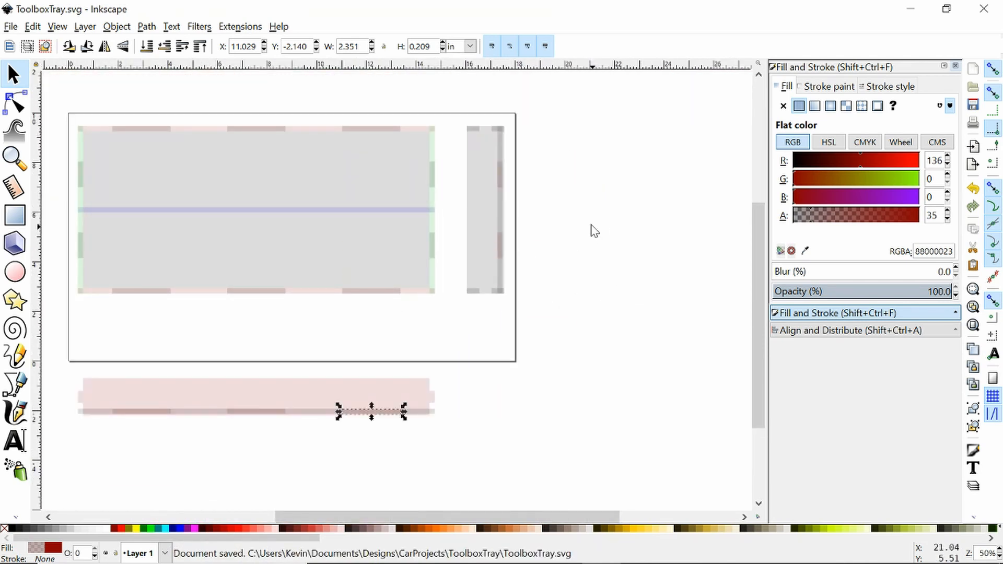
# Select the upper left joint piece on the short side panel.
pyautogui.moveTo(594, 230); pyautogui.dragTo(537, 271)
pyautogui.click(433, 173)
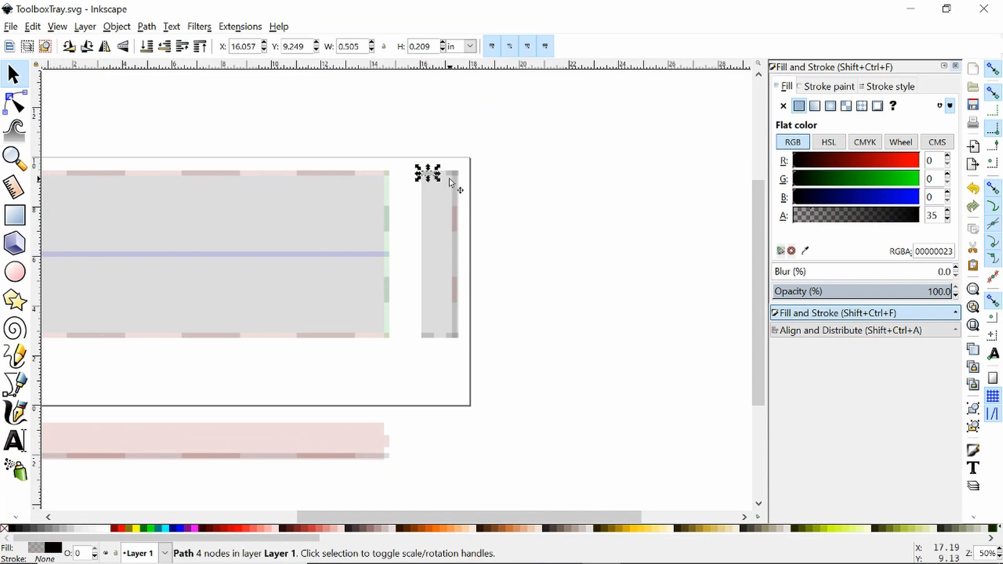
# Draw a rectangle 1.5 in wide and 0.209 in high across the top edge of the narrow side panel.
pyautogui.keyDown('shift'); pyautogui.click(454, 176); pyautogui.keyUp('shift')
pyautogui.click(440, 400)
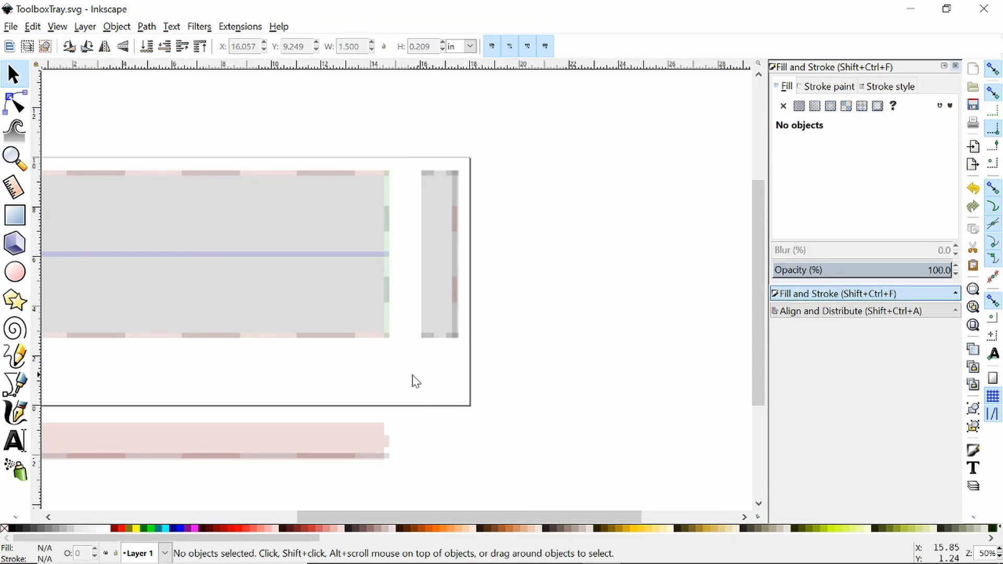
pyautogui.scroll(3, 526, 112)
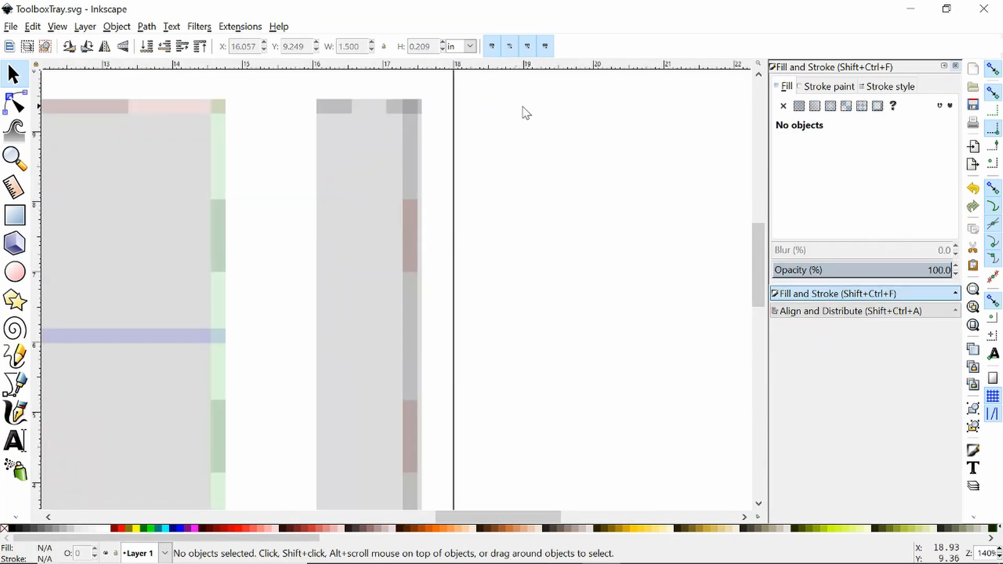
pyautogui.click(15, 215)
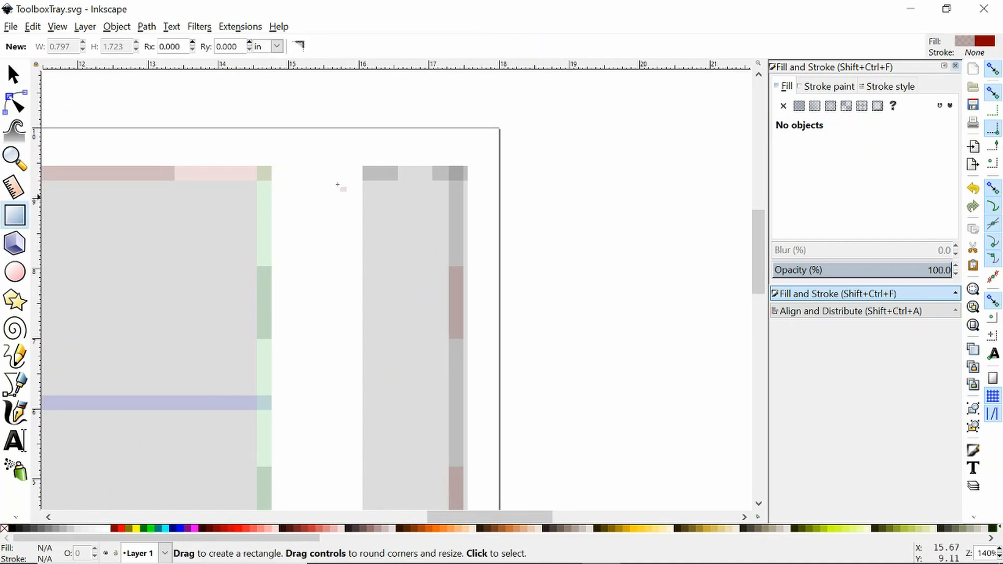
pyautogui.moveTo(363, 167)
pyautogui.mouseDown()
pyautogui.moveTo(476, 189)
pyautogui.moveTo(469, 180)
pyautogui.mouseUp()
pyautogui.press('Escape')
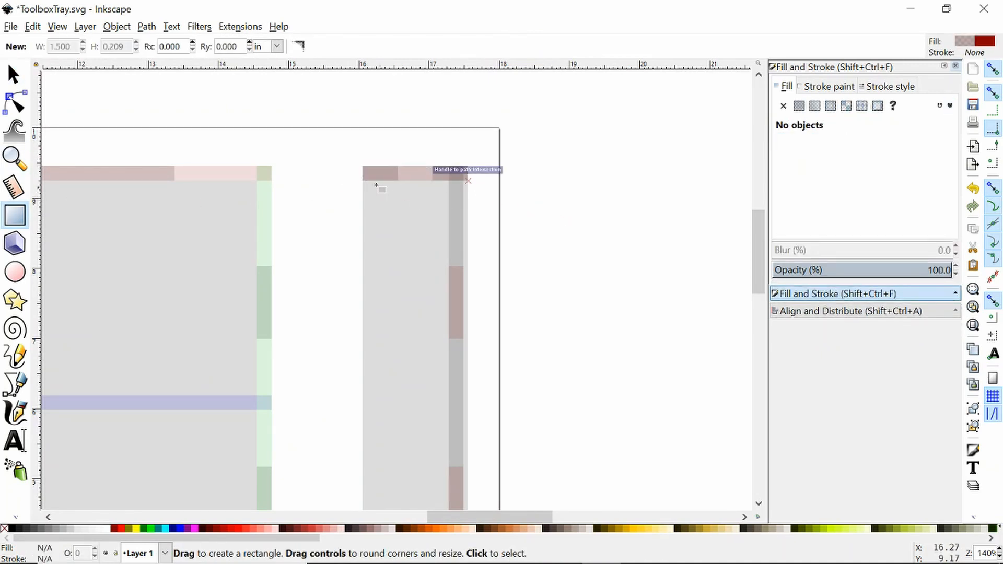
pyautogui.press('s')
pyautogui.click(401, 179)
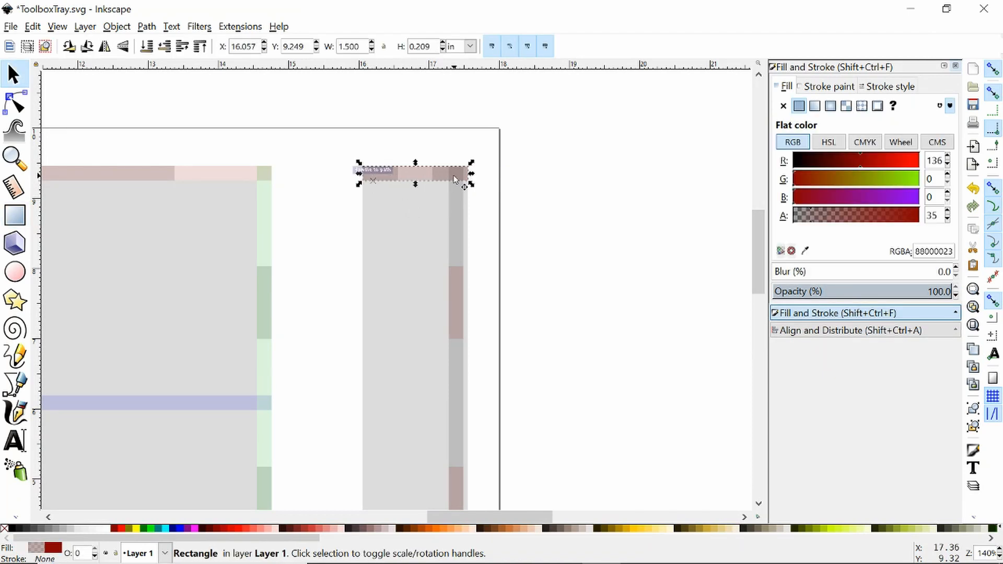
pyautogui.press('Escape')
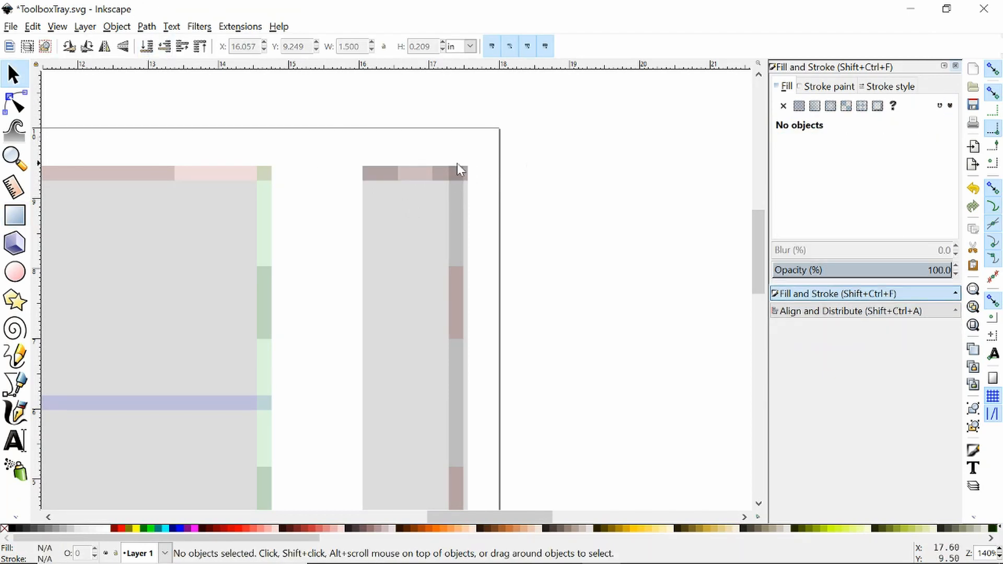
# Union the two grey corner pieces at the narrow panel's top edge into a single path.
pyautogui.click(381, 180)
pyautogui.keyDown('shift'); pyautogui.click(417, 179); pyautogui.keyUp('shift')
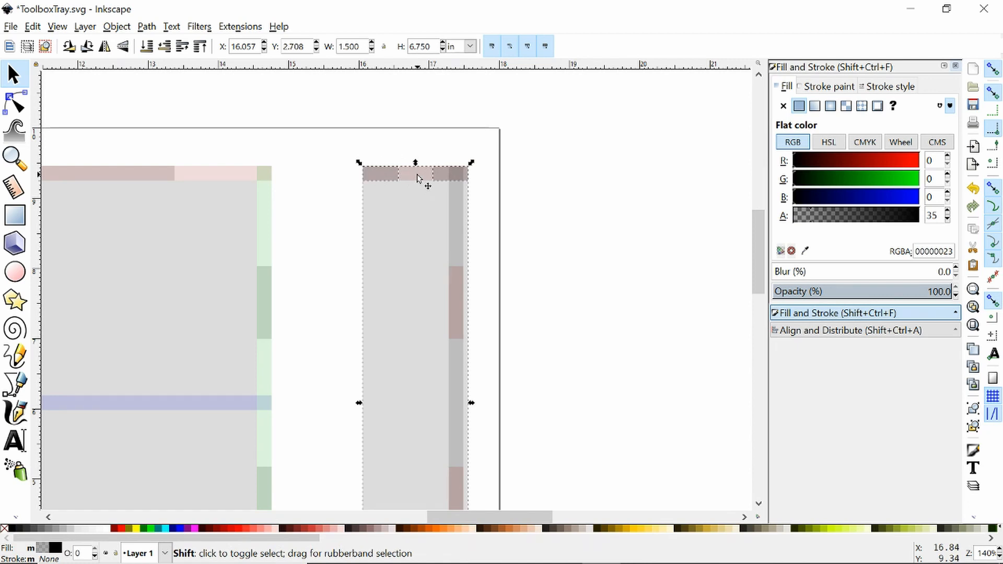
pyautogui.click(396, 215)
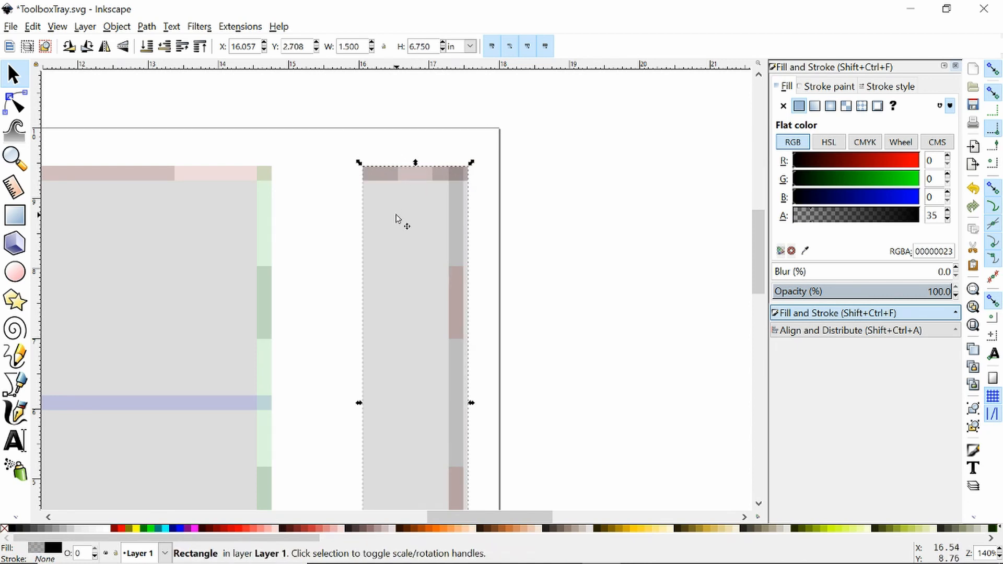
pyautogui.click(454, 161)
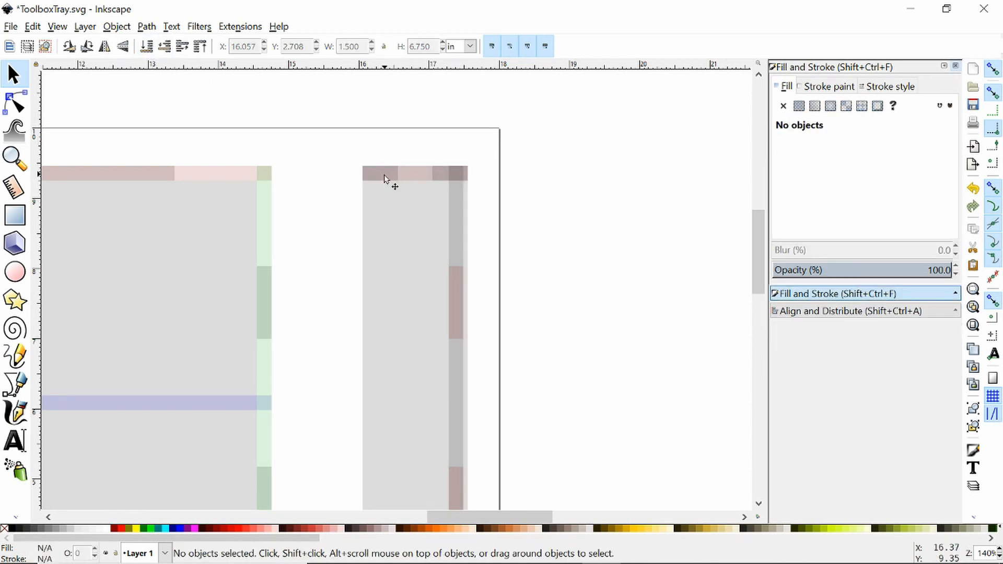
pyautogui.click(385, 175)
pyautogui.keyDown('shift'); pyautogui.click(448, 178); pyautogui.keyUp('shift')
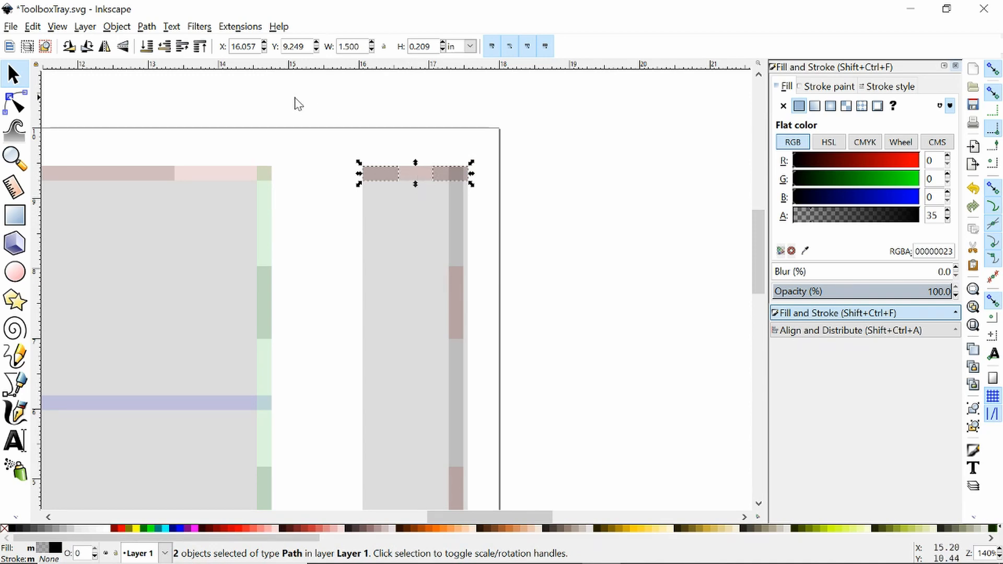
pyautogui.click(117, 26)
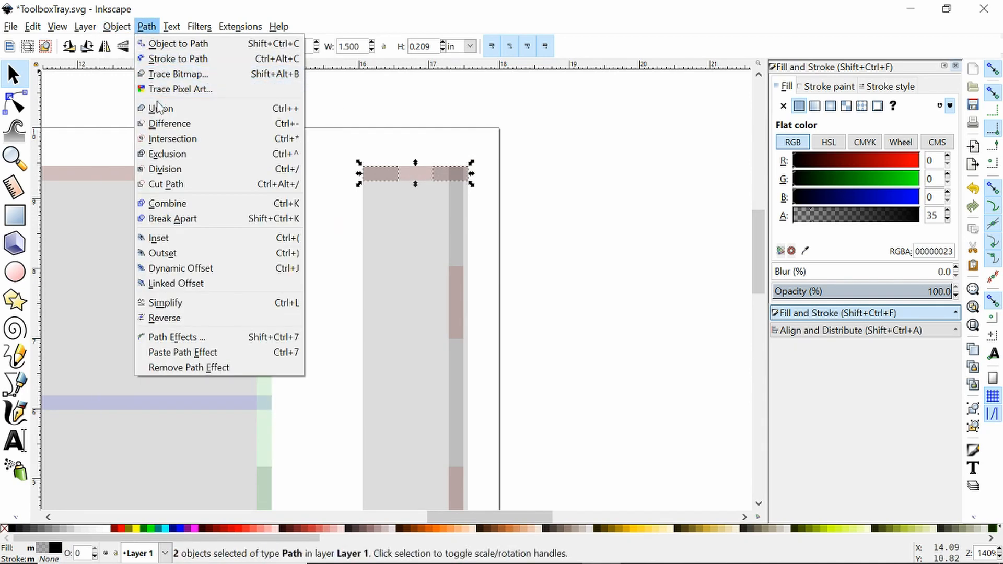
pyautogui.click(162, 109)
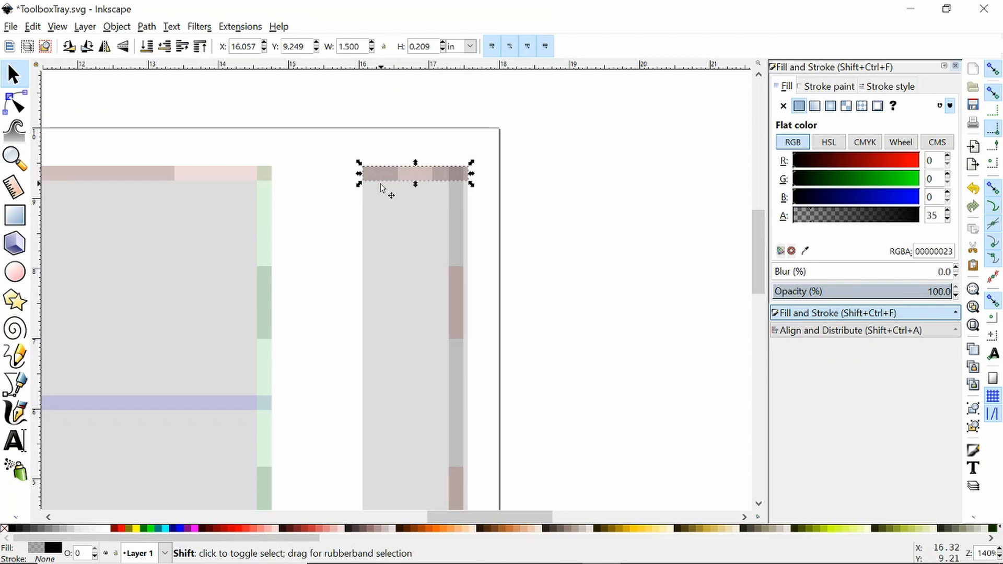
pyautogui.moveTo(394, 183); pyautogui.dragTo(418, 138)
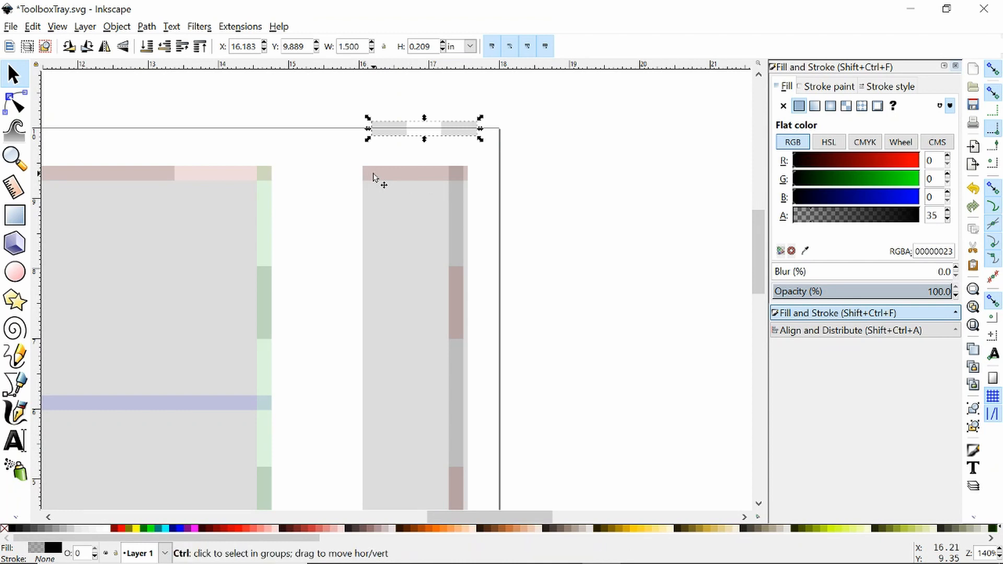
pyautogui.hotkey('ctrl', 'z')
# Subtract the united corner pieces from the red top strip using Difference, keeping only its centre tab.
pyautogui.moveTo(337, 150); pyautogui.dragTo(509, 215)
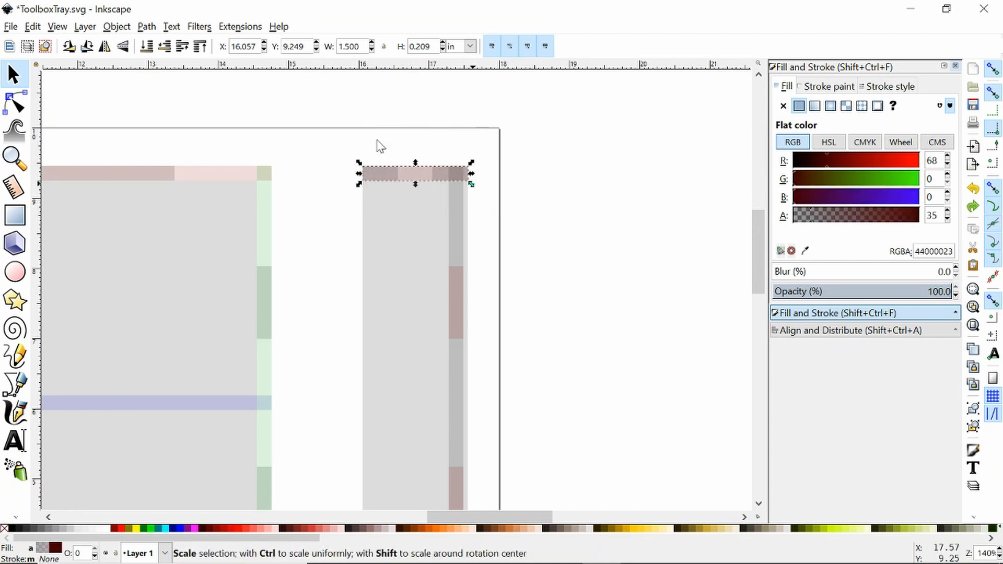
pyautogui.click(146, 26)
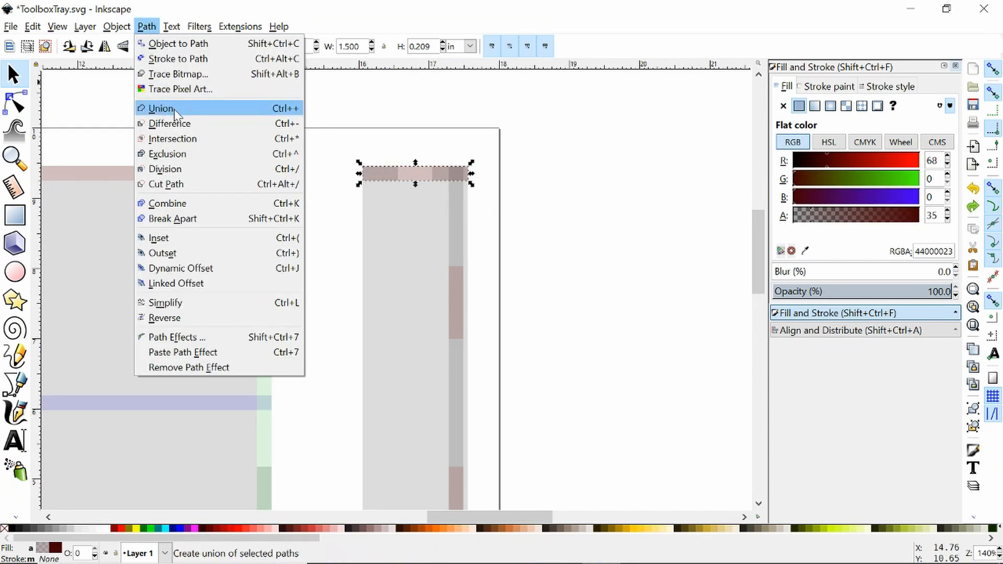
pyautogui.click(172, 124)
pyautogui.click(547, 179)
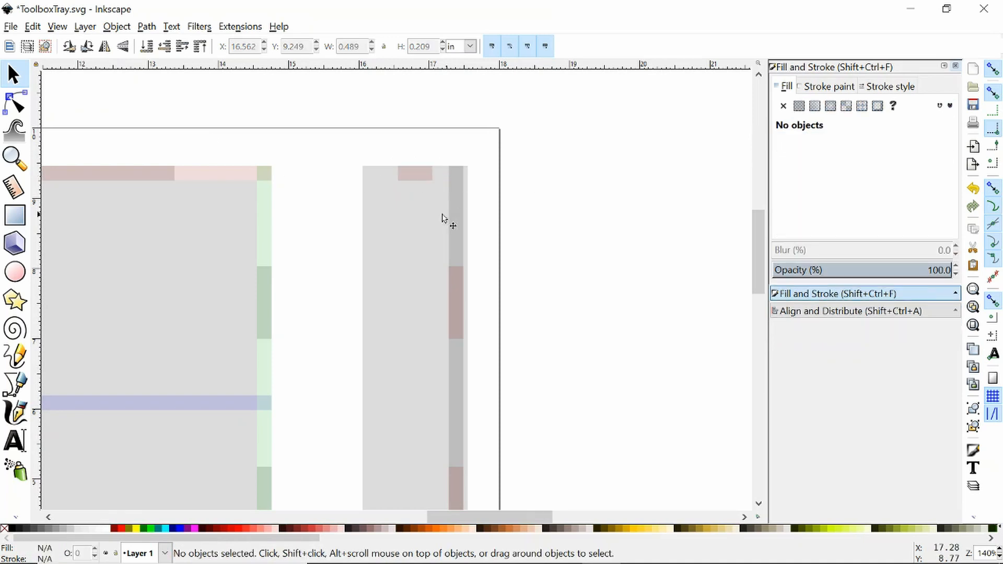
pyautogui.click(414, 180)
# Delete the two grey corner pieces at the bottom edge of the narrow side panel.
pyautogui.scroll(3, 392, 283)
pyautogui.scroll(-5, 365, 329)
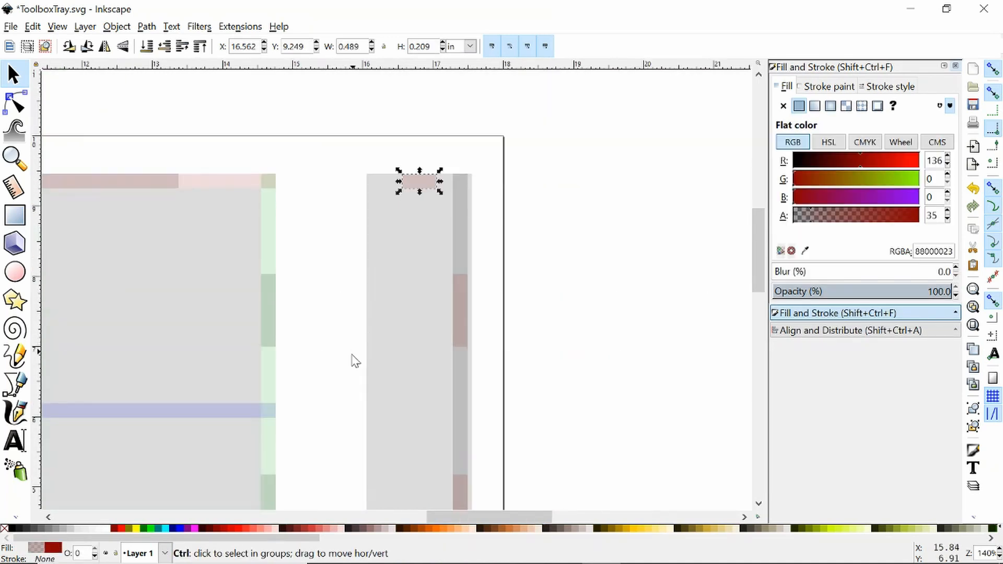
pyautogui.scroll(-5, 356, 300)
pyautogui.hscroll(-2, 398, 306)
pyautogui.scroll(5, 476, 266)
pyautogui.hscroll(1, 448, 324)
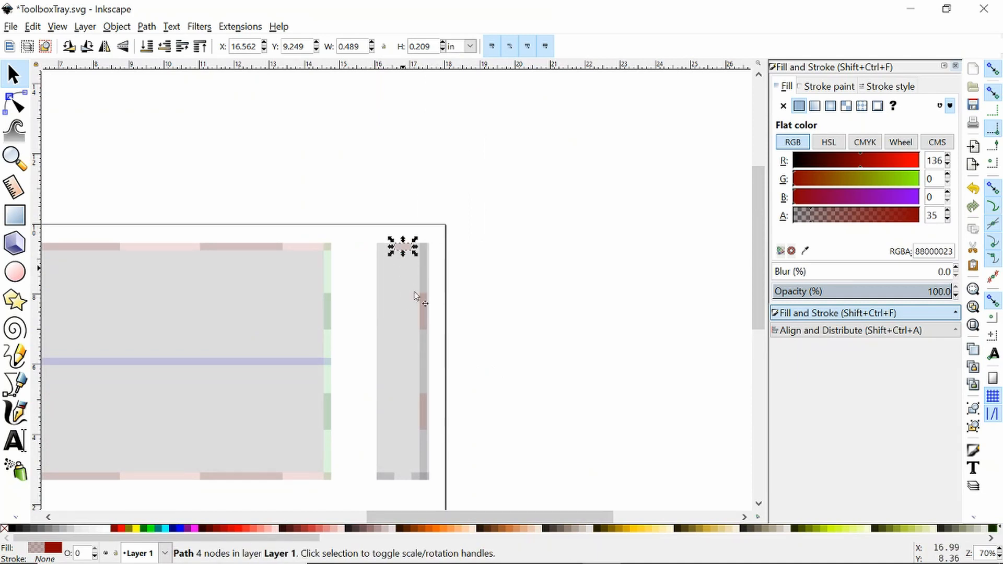
pyautogui.click(392, 478)
pyautogui.keyDown('shift'); pyautogui.click(418, 478); pyautogui.keyUp('shift')
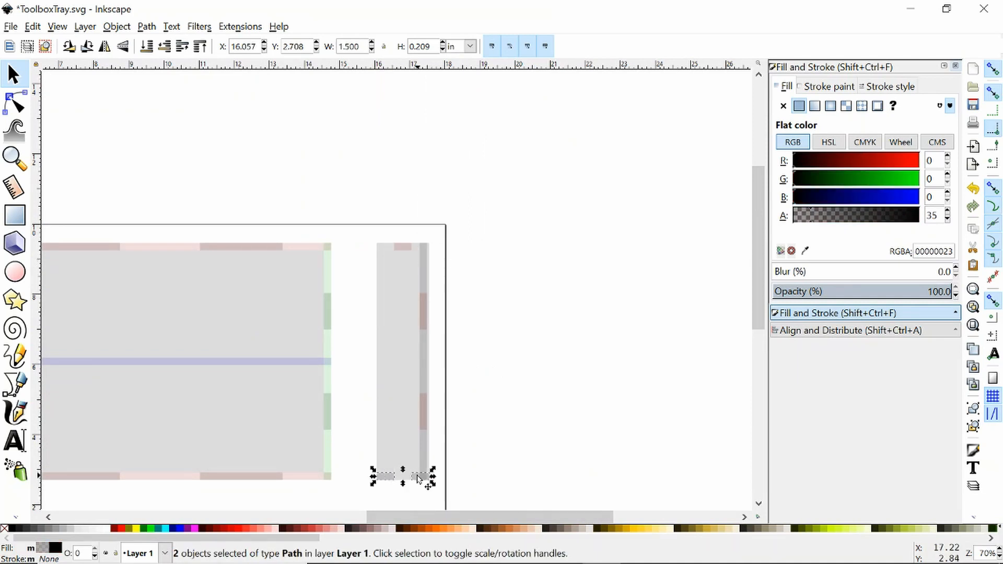
pyautogui.press('Escape')
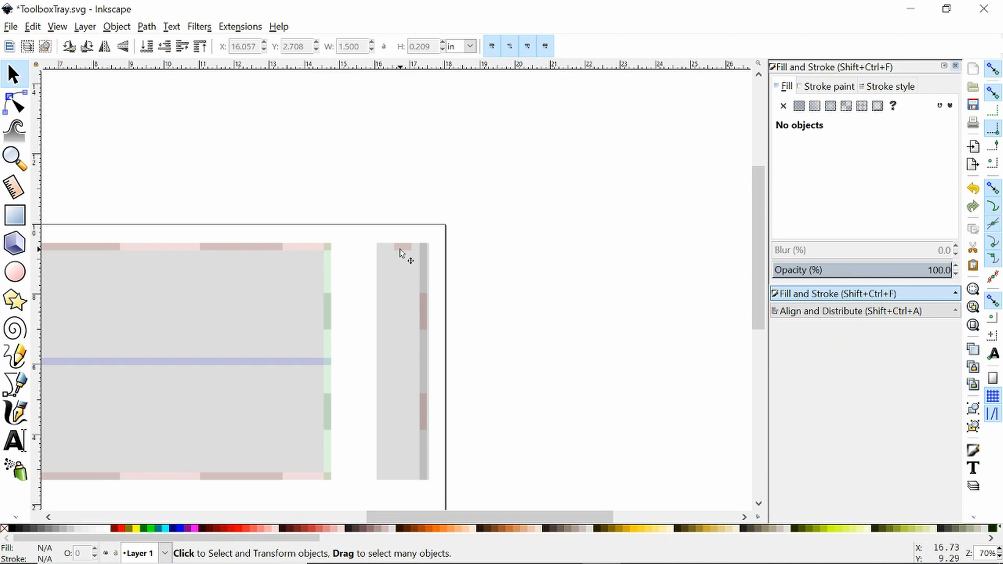
pyautogui.moveTo(400, 250); pyautogui.dragTo(400, 252)
pyautogui.hotkey('ctrl', 'z')
pyautogui.click(460, 209)
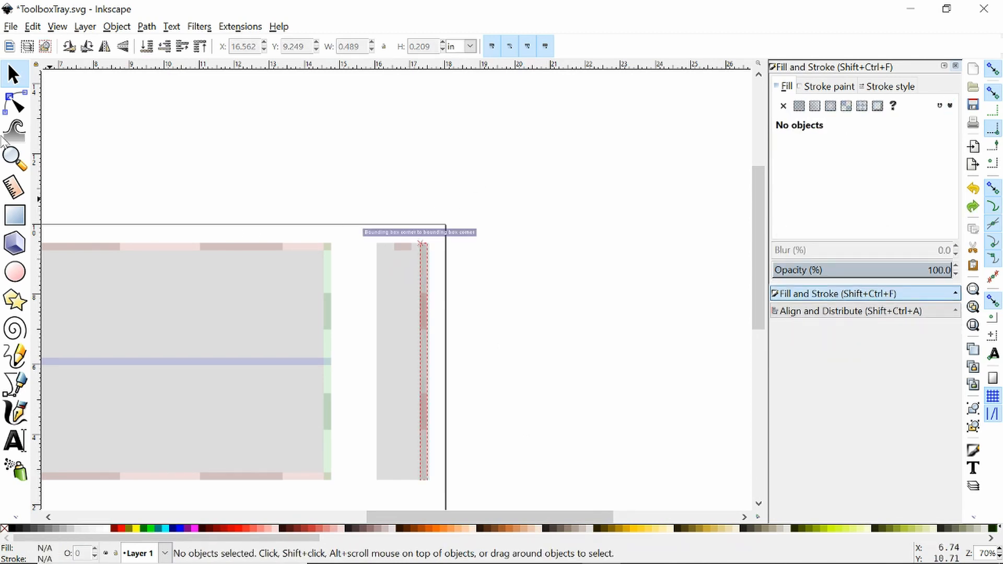
# Draw a helper rectangle 1.5 in wide and about 0.53 in high from the narrow panel's top corner.
pyautogui.click(15, 214)
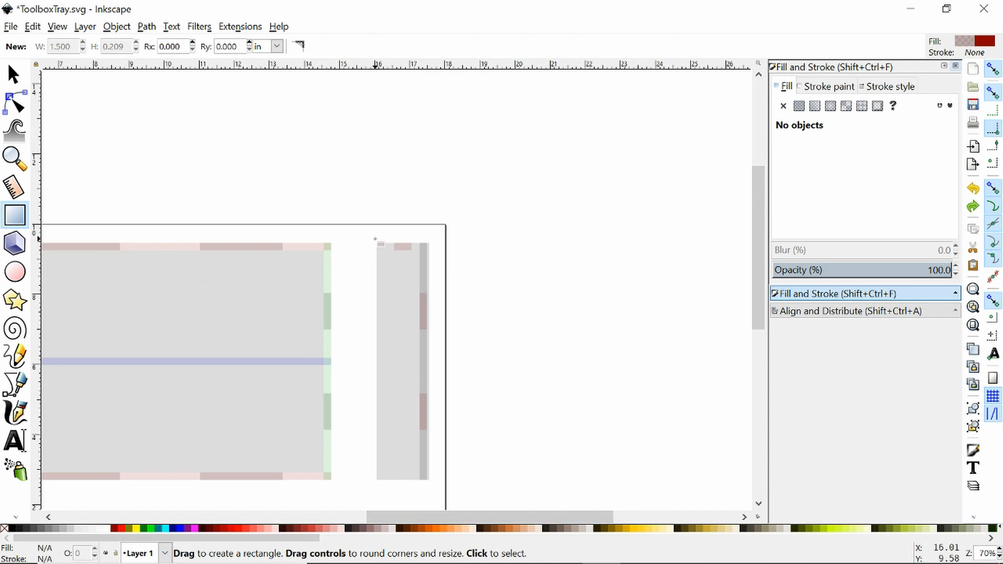
pyautogui.moveTo(376, 243); pyautogui.dragTo(429, 261)
pyautogui.scroll(4, 429, 260)
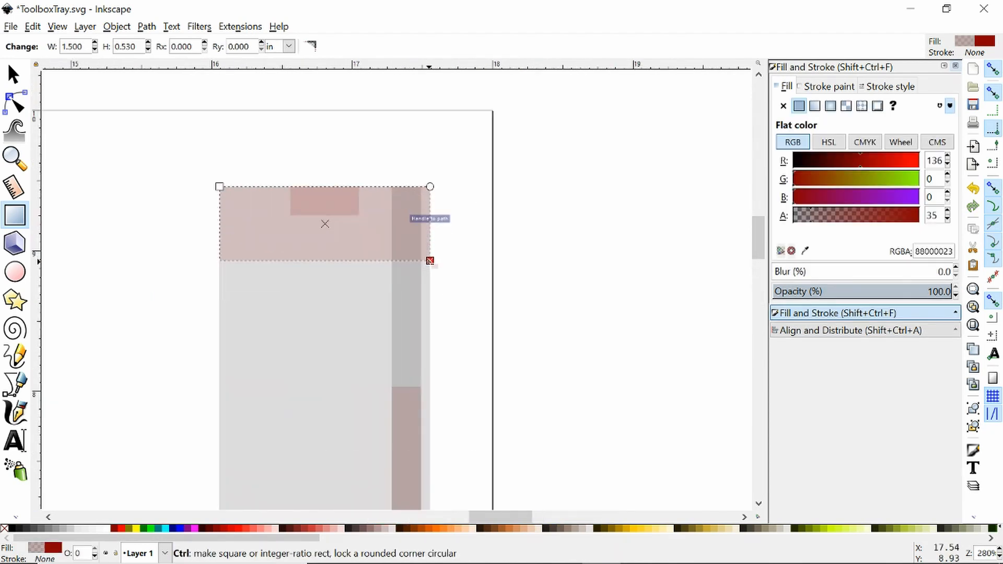
pyautogui.scroll(4, 429, 262)
pyautogui.scroll(5, 428, 298)
pyautogui.scroll(-8, 428, 299)
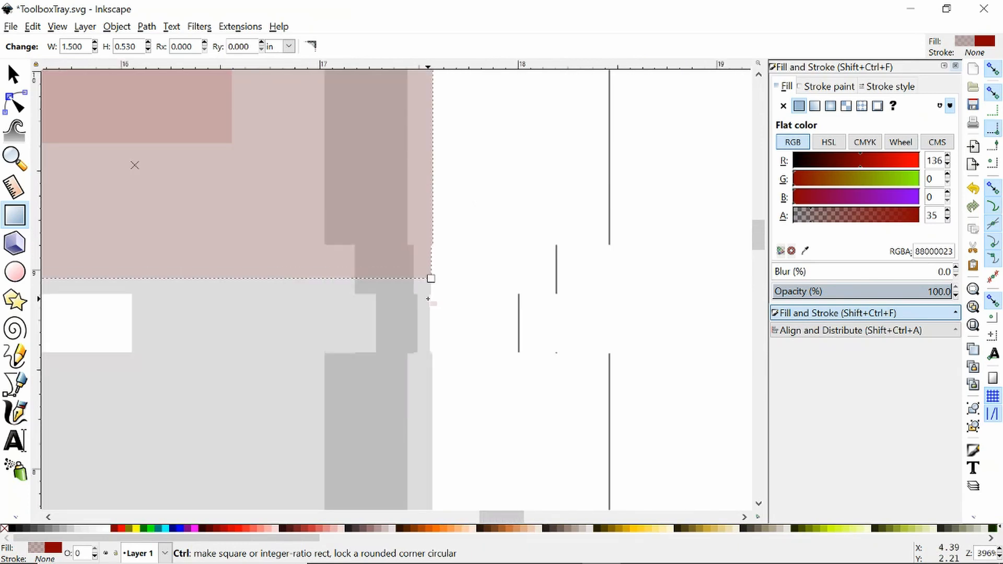
pyautogui.scroll(-1, 428, 299)
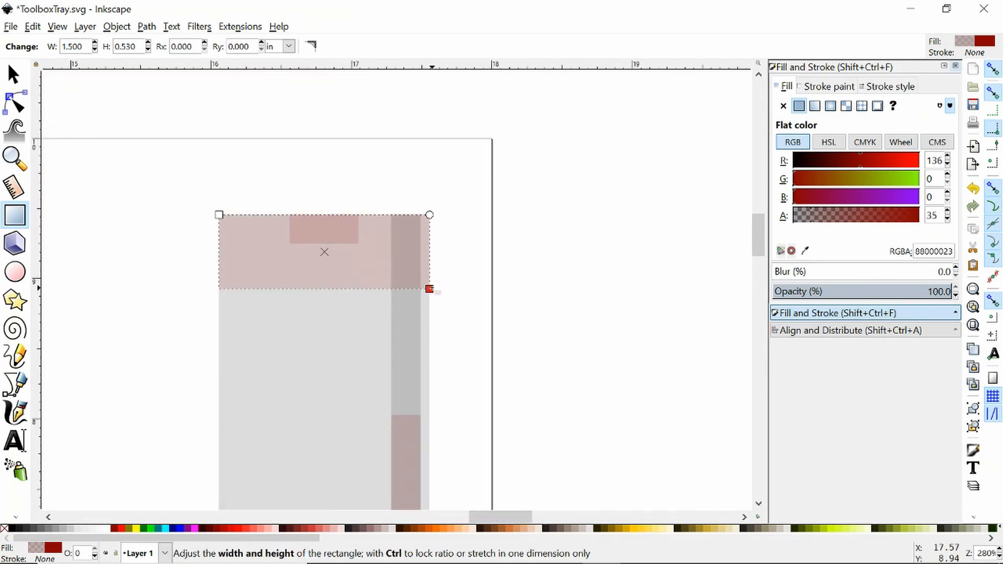
# Reduce the helper rectangle's height to 0.209 in and snap it flush with the narrow panel's top edge.
pyautogui.moveTo(325, 289); pyautogui.dragTo(323, 256)
pyautogui.press('Escape')
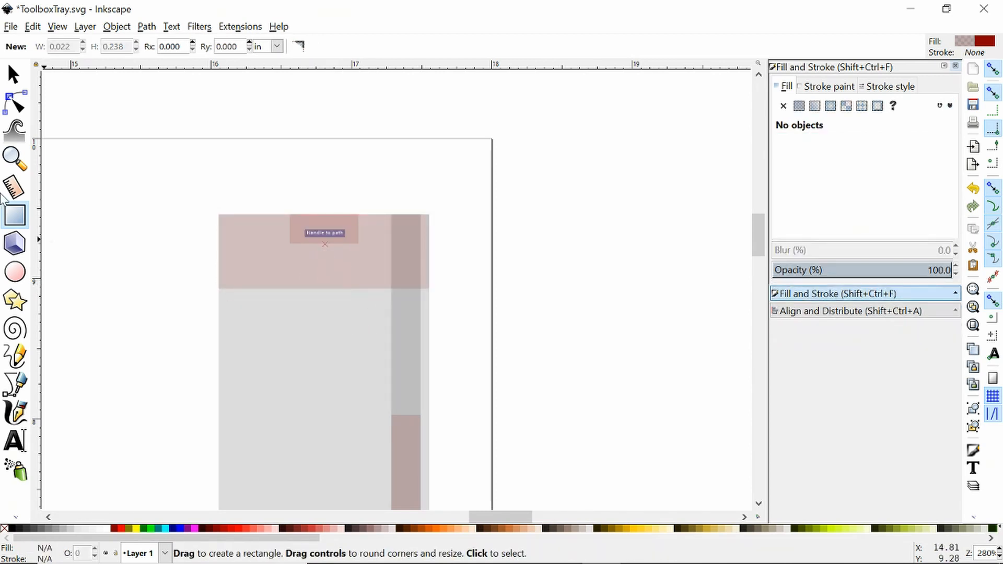
pyautogui.click(13, 75)
pyautogui.click(312, 275)
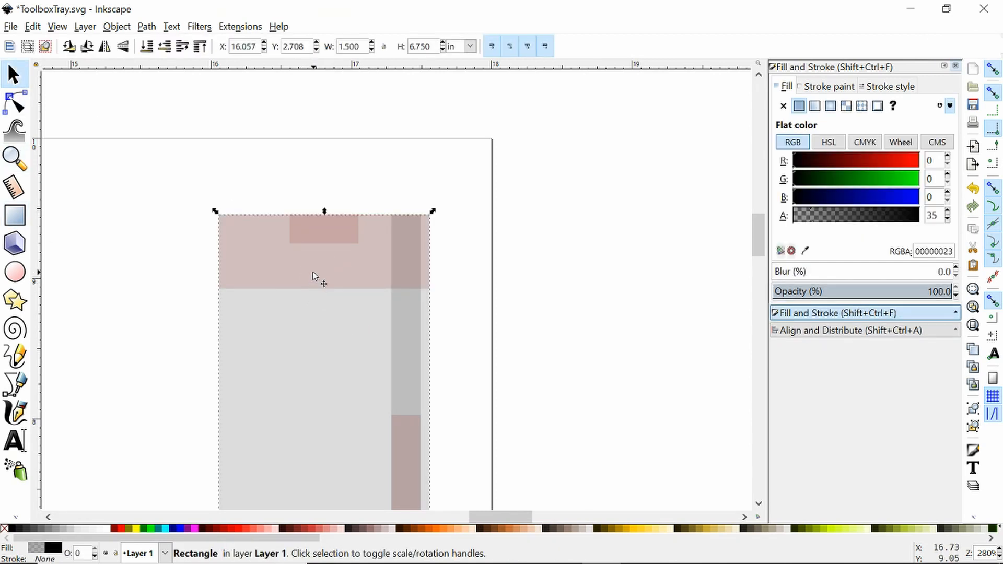
pyautogui.keyDown('alt'); pyautogui.click(314, 277); pyautogui.keyUp('alt')
pyautogui.moveTo(326, 290); pyautogui.dragTo(333, 252)
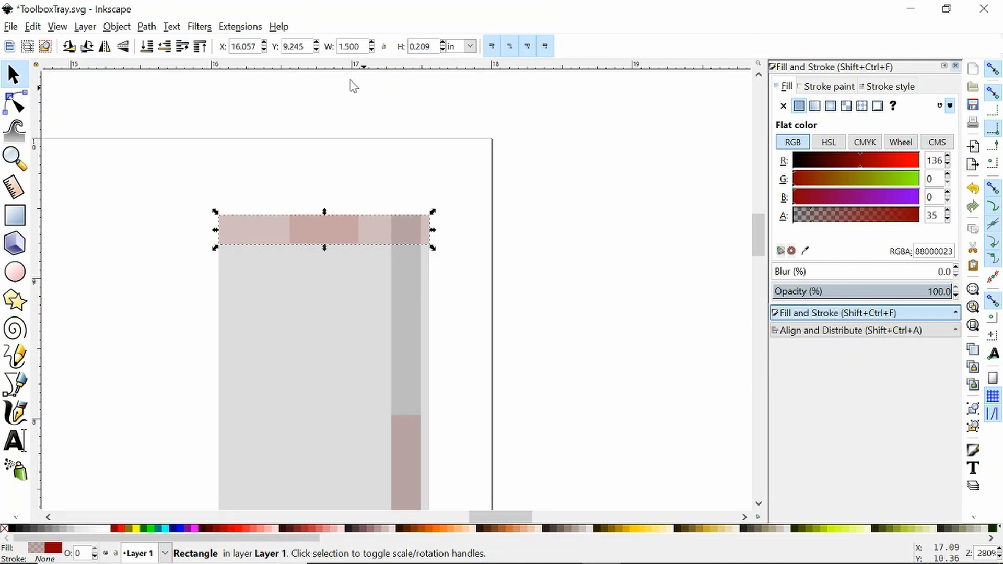
pyautogui.moveTo(260, 244); pyautogui.dragTo(258, 234)
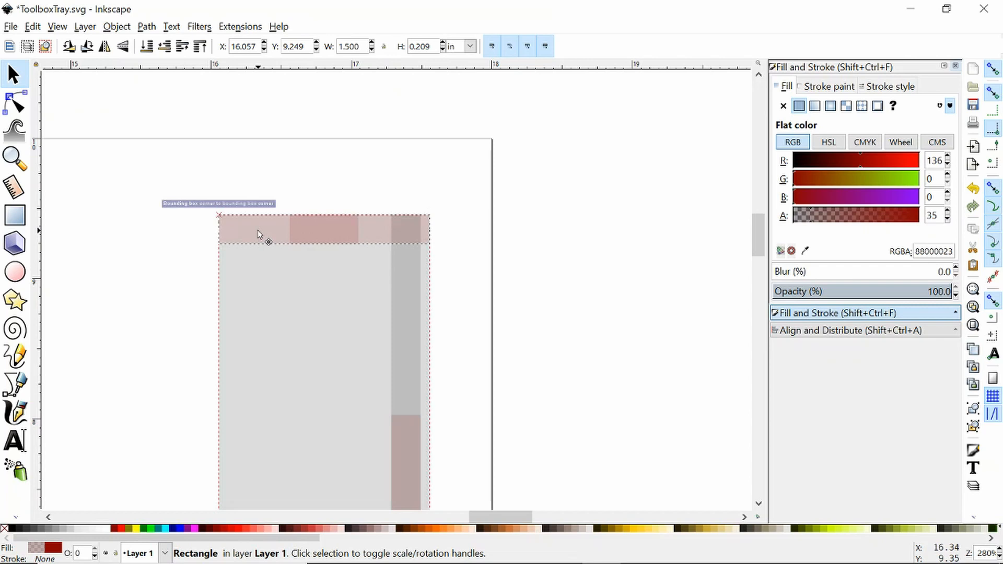
# Duplicate the top centre tab together with the helper strip and snap the copies to the narrow panel's bottom edge.
pyautogui.click(556, 179)
pyautogui.keyDown('shift'); pyautogui.click(324, 238); pyautogui.keyUp('shift')
pyautogui.keyDown('shift'); pyautogui.click(320, 232); pyautogui.keyUp('shift')
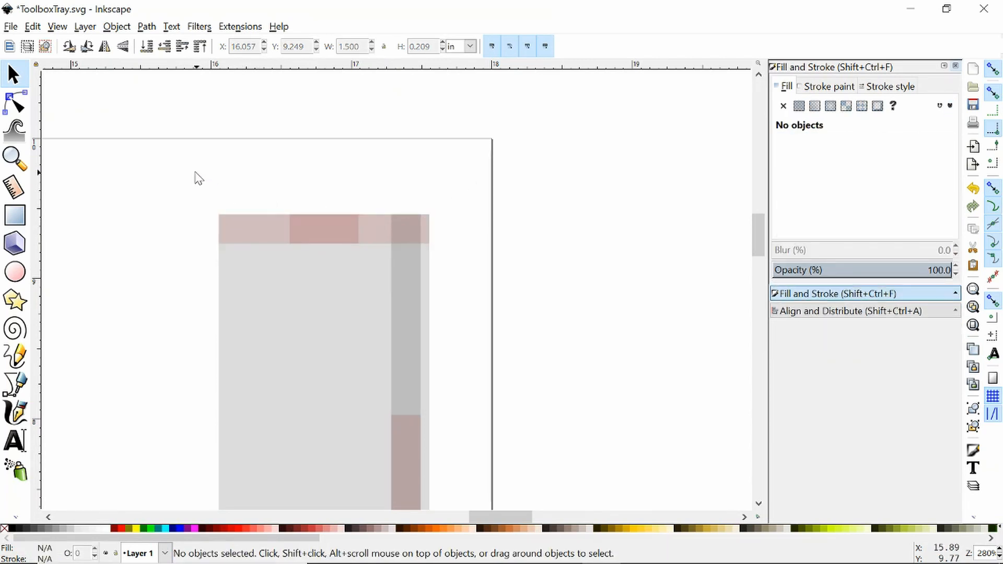
pyautogui.moveTo(198, 178); pyautogui.dragTo(566, 280)
pyautogui.keyDown('ctrl'); pyautogui.scroll(-3, 524, 310); pyautogui.keyUp('ctrl')
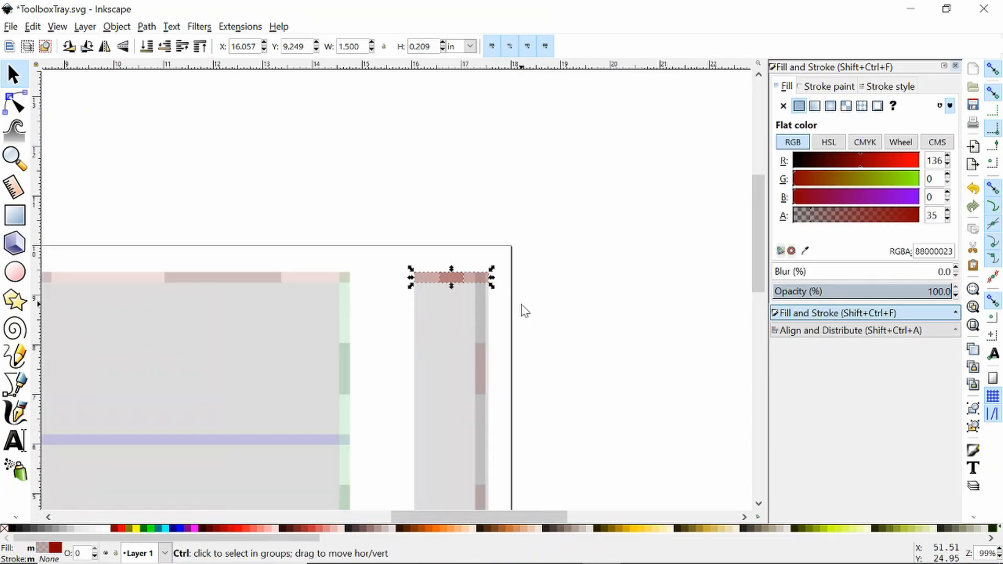
pyautogui.moveTo(549, 330); pyautogui.dragTo(516, 183)
pyautogui.moveTo(417, 132); pyautogui.dragTo(392, 462)
pyautogui.click(499, 463)
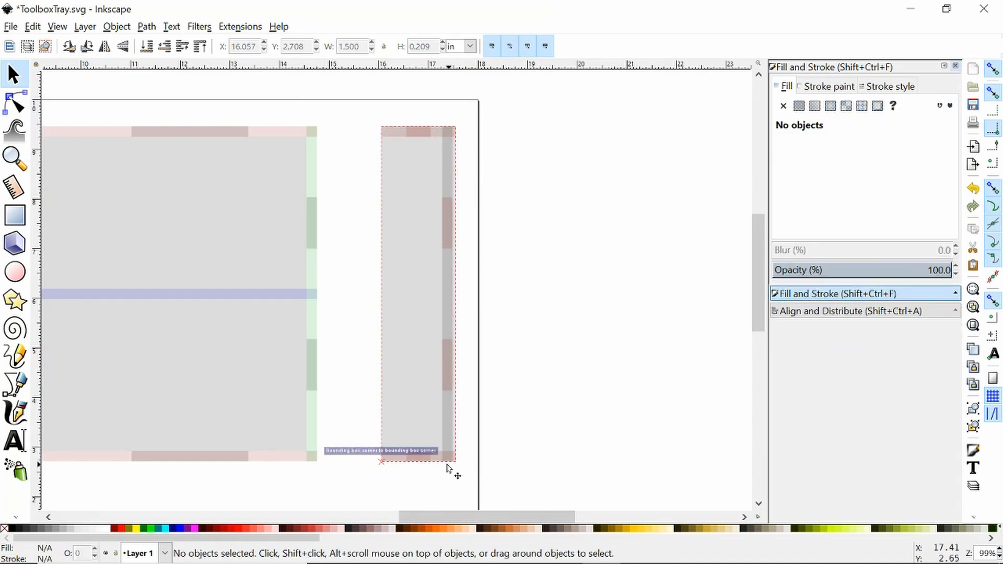
# Delete the full-width helper strips at the narrow panel's bottom and top edges, leaving the centre tabs.
pyautogui.click(451, 459)
pyautogui.click(472, 415)
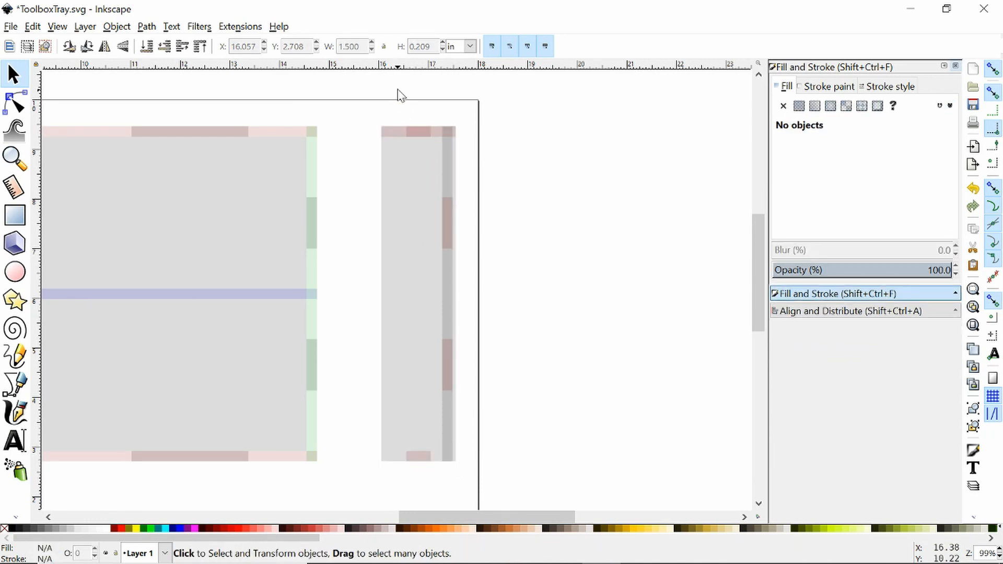
pyautogui.click(385, 134)
pyautogui.press('Delete')
# Subtract the top centre tab from the narrow side panel using Difference.
pyautogui.click(416, 136)
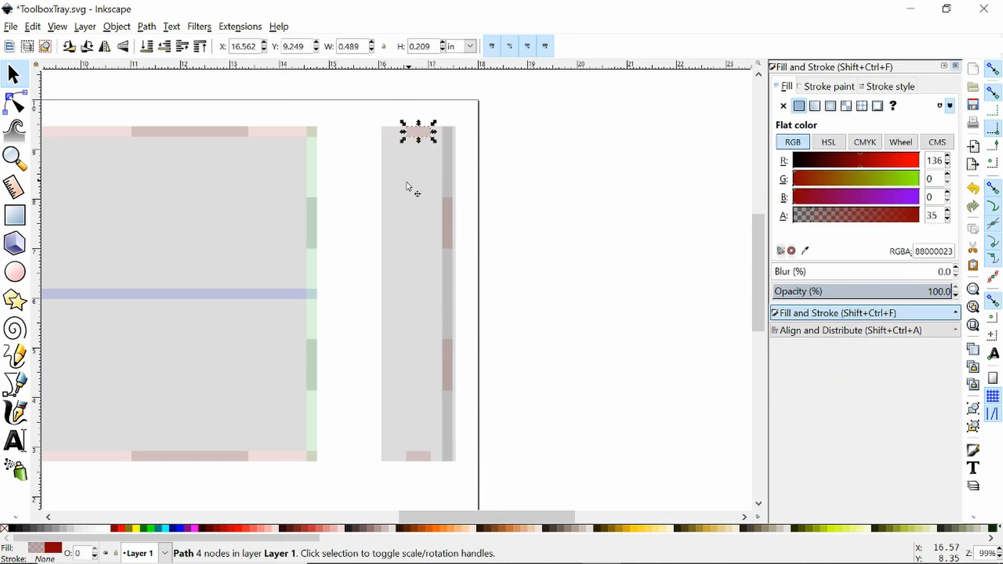
pyautogui.keyDown('shift'); pyautogui.click(410, 188); pyautogui.keyUp('shift')
pyautogui.click(168, 124)
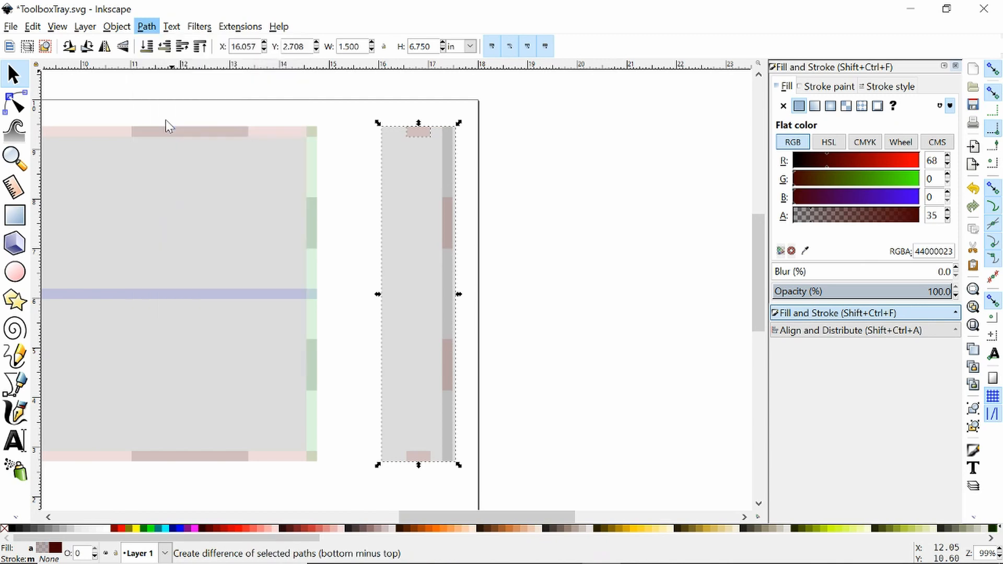
# Subtract the bottom centre tab from the narrow side panel using Difference and save the drawing.
pyautogui.keyDown('shift'); pyautogui.click(417, 459); pyautogui.keyUp('shift')
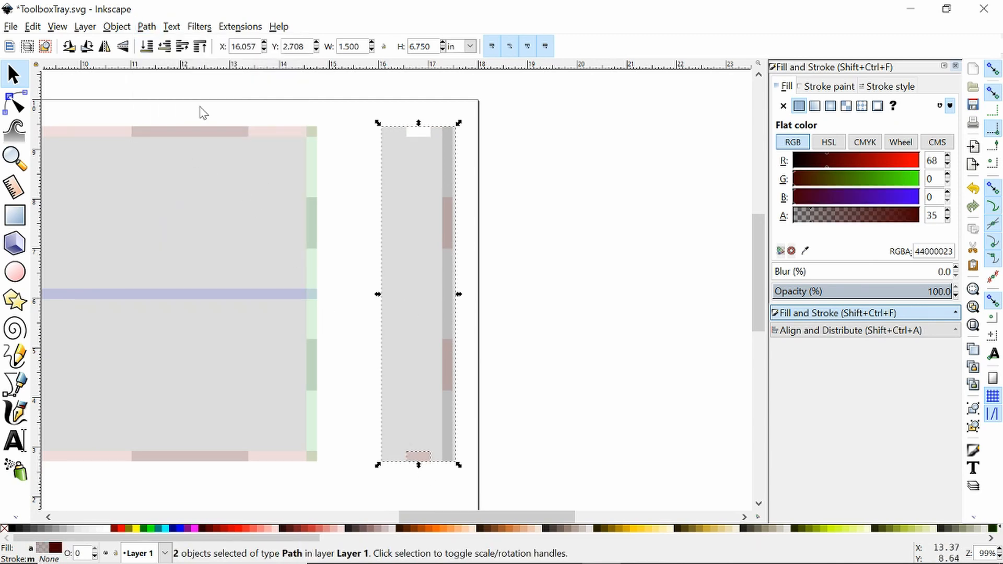
pyautogui.click(116, 26)
pyautogui.moveTo(146, 30)
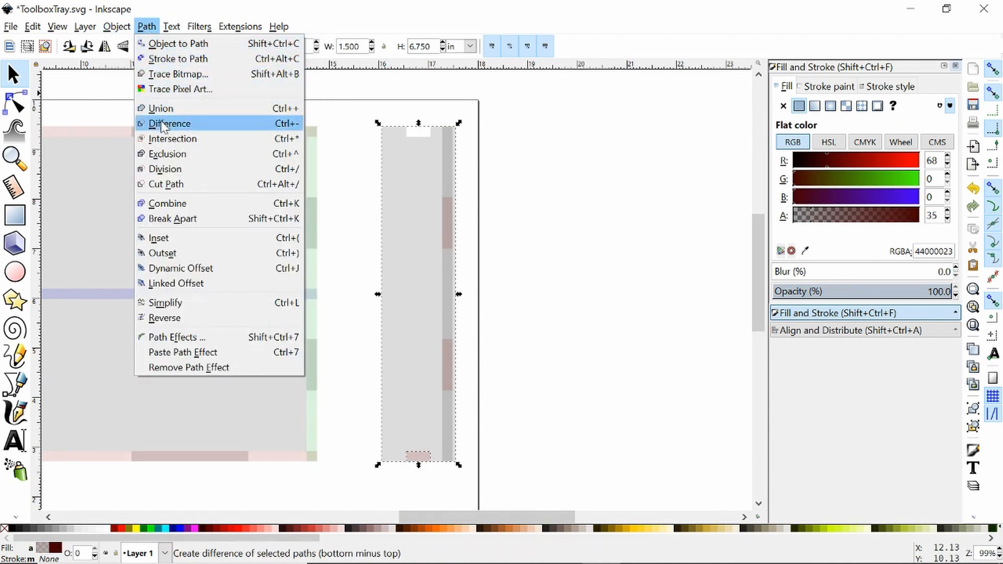
pyautogui.click(168, 124)
pyautogui.click(544, 309)
pyautogui.scroll(2, 542, 316)
pyautogui.scroll(-4, 541, 326)
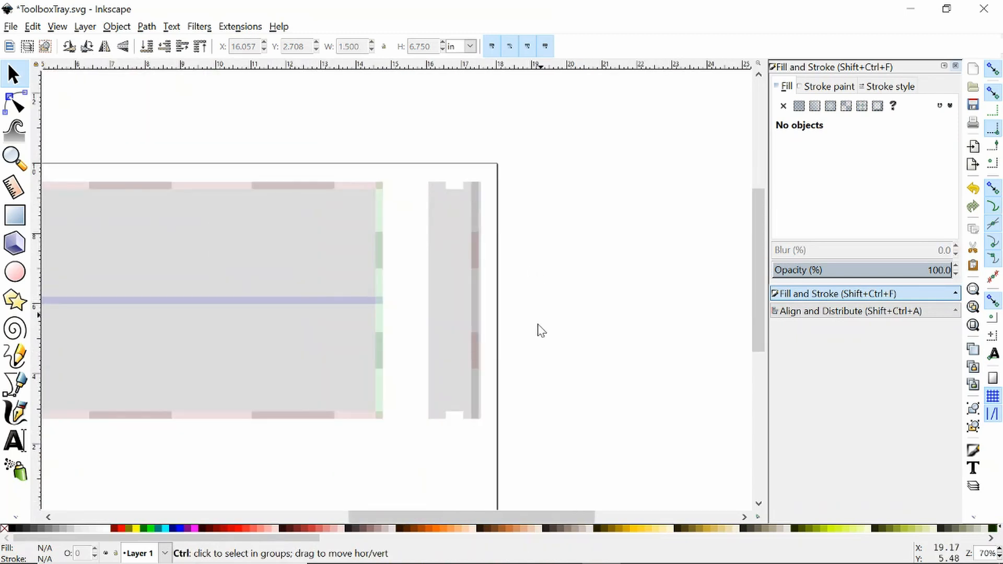
pyautogui.hotkey('ctrl', 's')
# Move the long side panel with its tabs and helper strip up inside the page, beneath the base panel, and save the drawing.
pyautogui.moveTo(388, 409); pyautogui.dragTo(444, 351)
pyautogui.scroll(1, 444, 352)
pyautogui.scroll(-3, 444, 351)
pyautogui.moveTo(154, 360); pyautogui.dragTo(515, 451)
pyautogui.moveTo(331, 400); pyautogui.dragTo(321, 350)
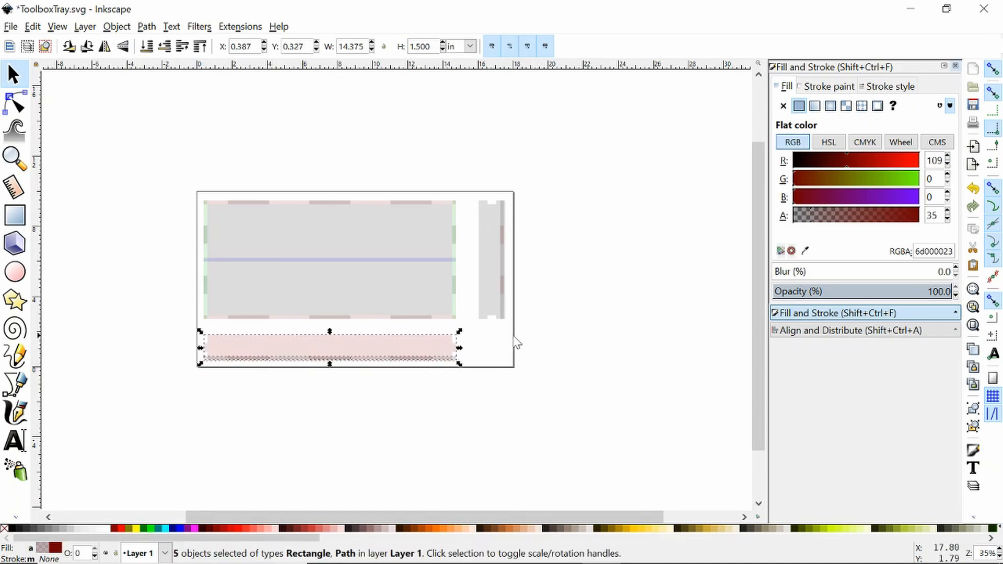
pyautogui.click(595, 337)
pyautogui.hotkey('ctrl', 's')
pyautogui.scroll(1, 422, 324)
pyautogui.hotkey('ctrl', 's')
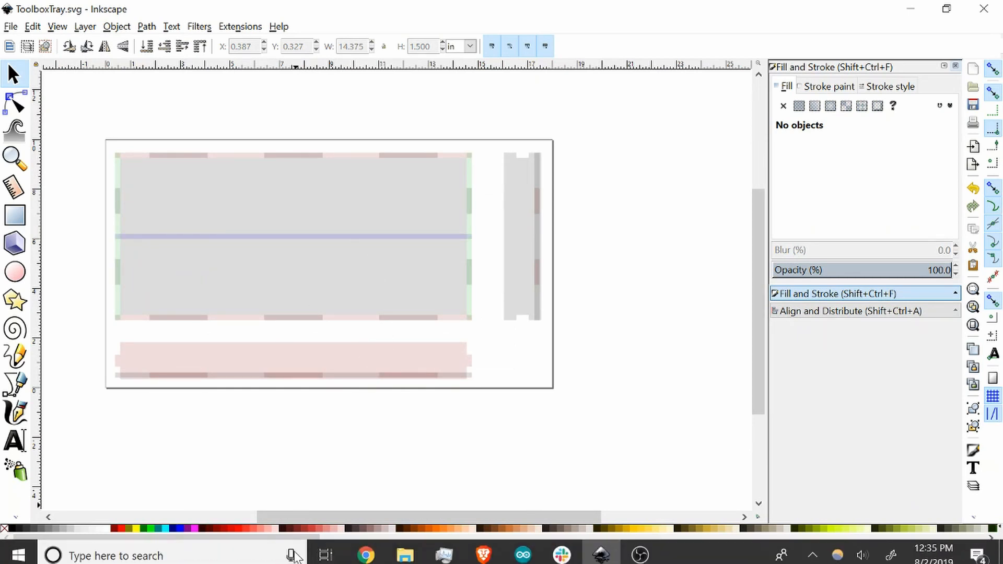
# Examine the base panel, narrow side panel, long side panel and blue divider strip by selecting them individually.
pyautogui.moveTo(490, 543)
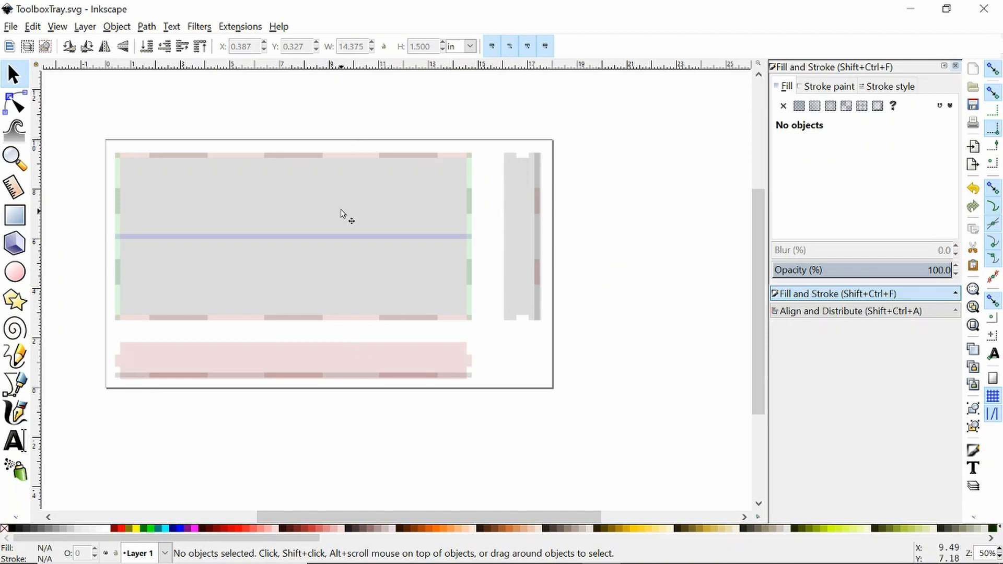
pyautogui.click(356, 184)
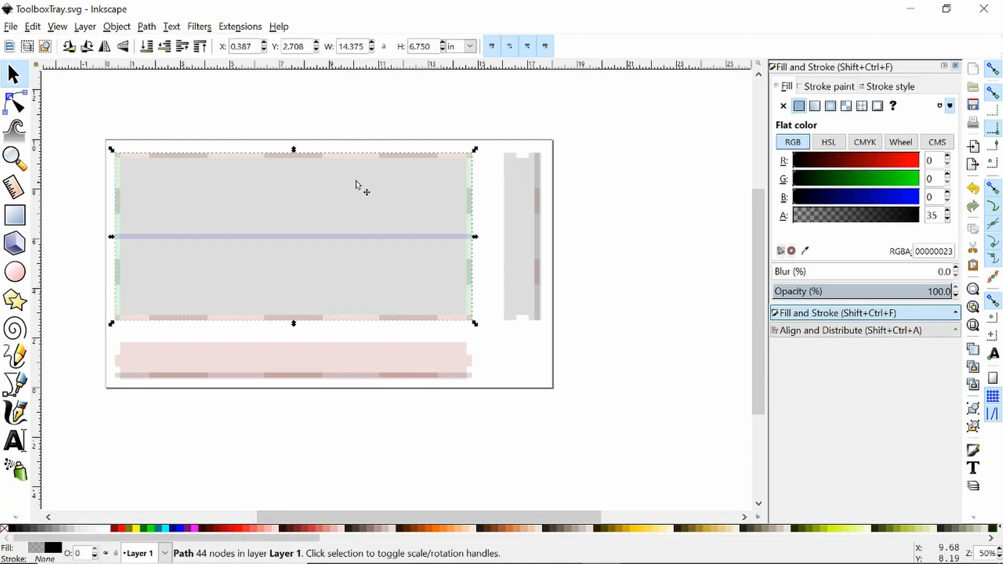
pyautogui.click(505, 185)
pyautogui.click(291, 354)
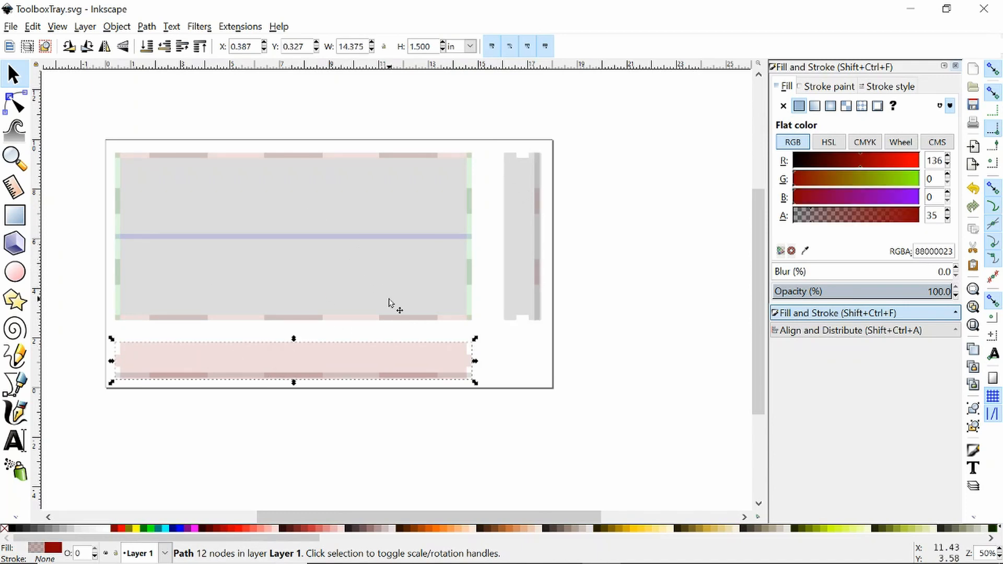
pyautogui.click(348, 236)
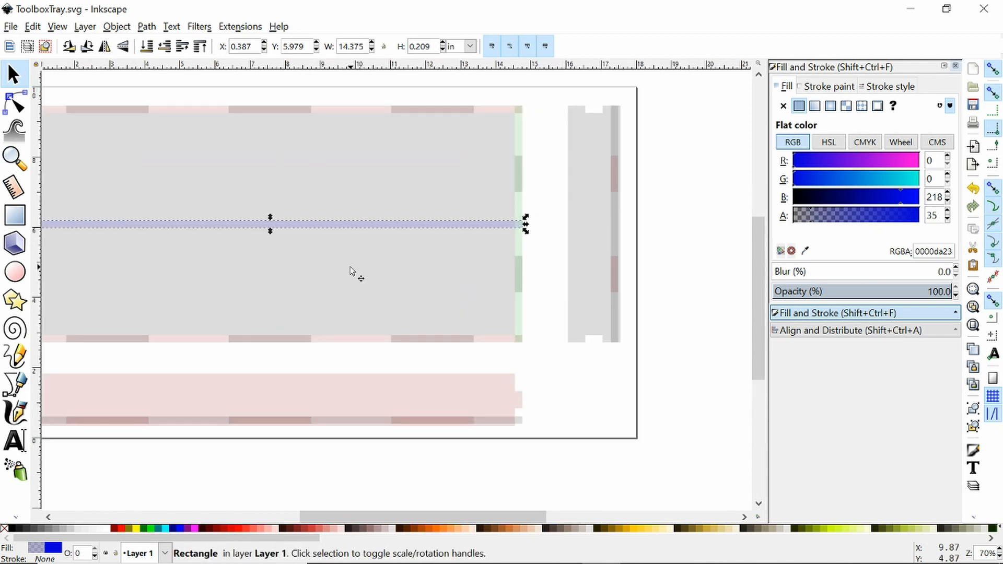
pyautogui.moveTo(266, 429); pyautogui.dragTo(299, 428)
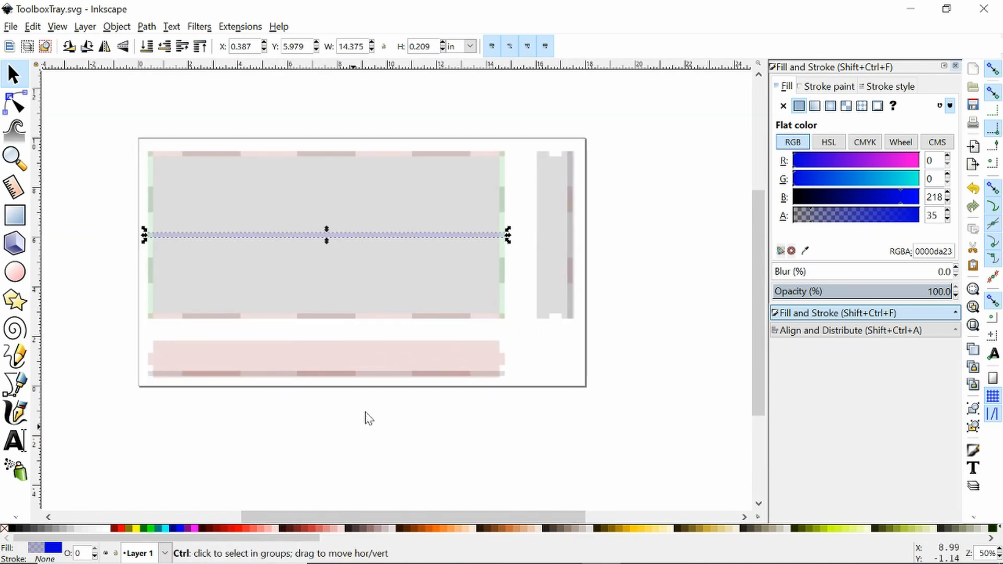
pyautogui.scroll(1, 474, 401)
pyautogui.scroll(-4, 524, 358)
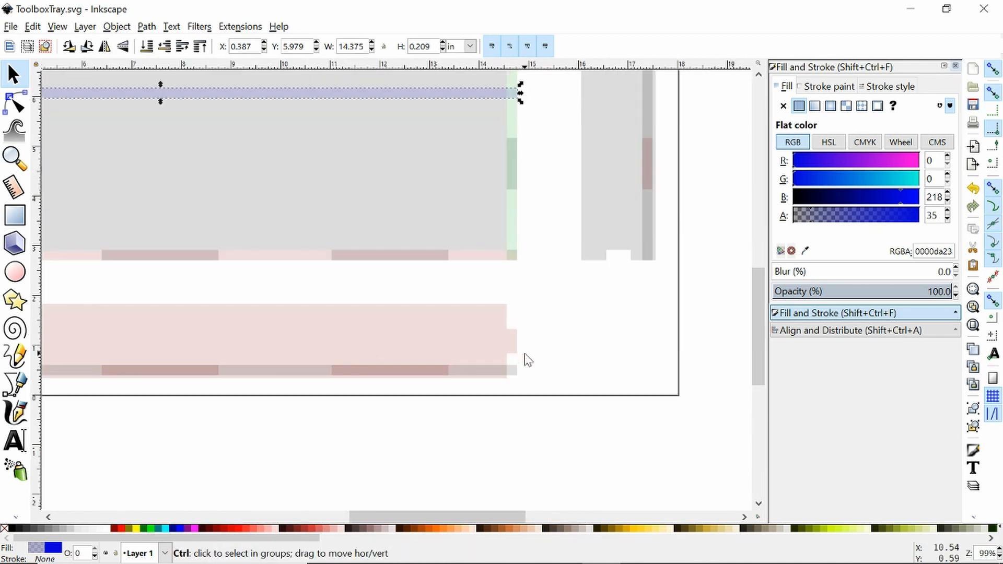
pyautogui.scroll(-1, 524, 358)
# Try a 0.209 by 0.489 in rectangle over the tab on the long side panel's right end.
pyautogui.click(15, 214)
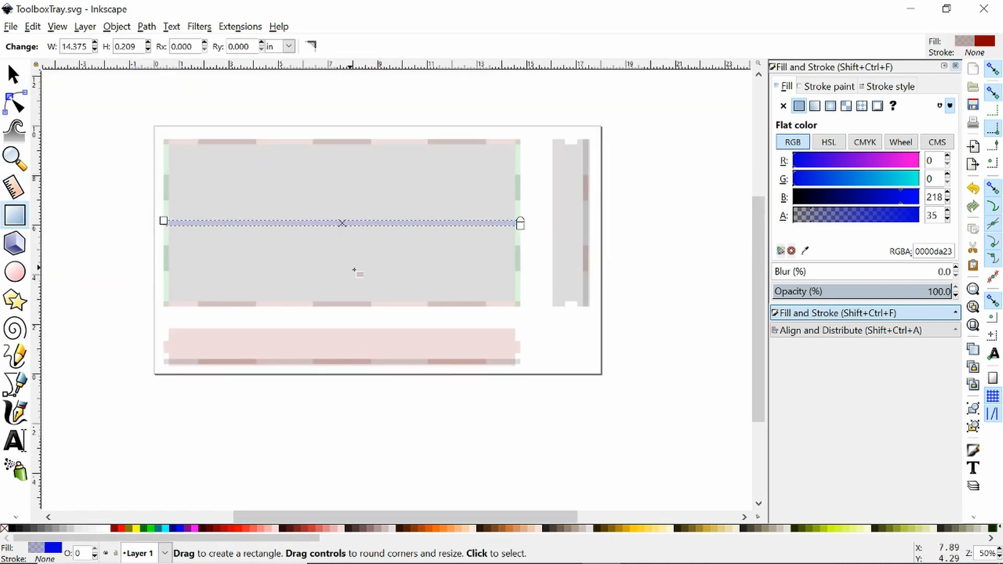
pyautogui.scroll(2, 516, 345)
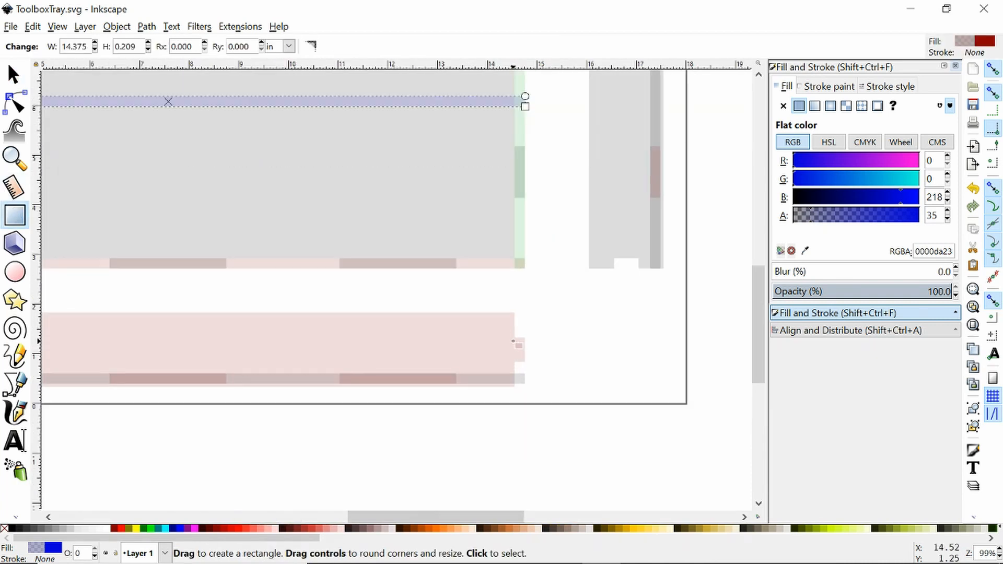
pyautogui.moveTo(515, 361); pyautogui.dragTo(525, 362)
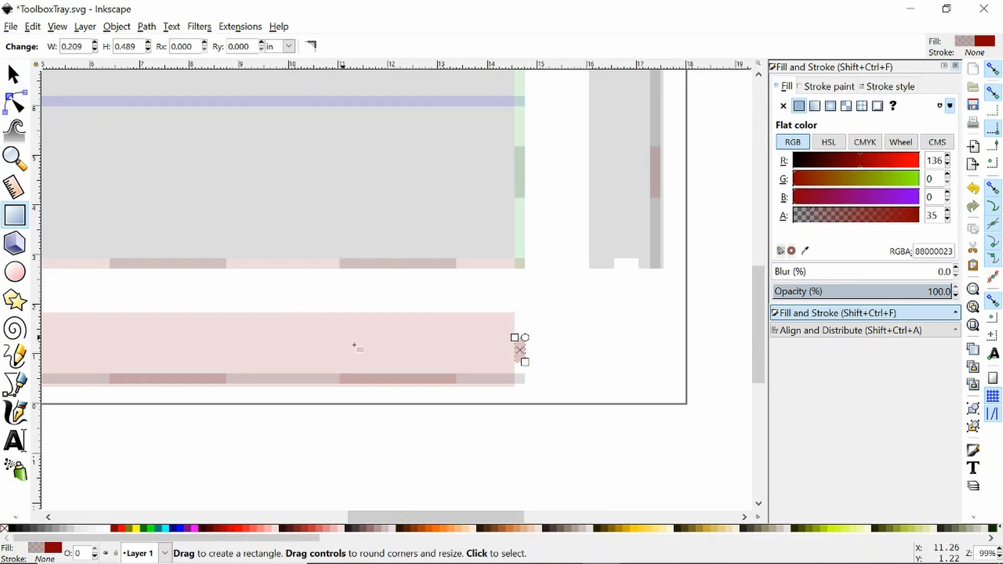
pyautogui.scroll(1, 366, 360)
pyautogui.scroll(-1, 370, 365)
pyautogui.scroll(-1, 377, 335)
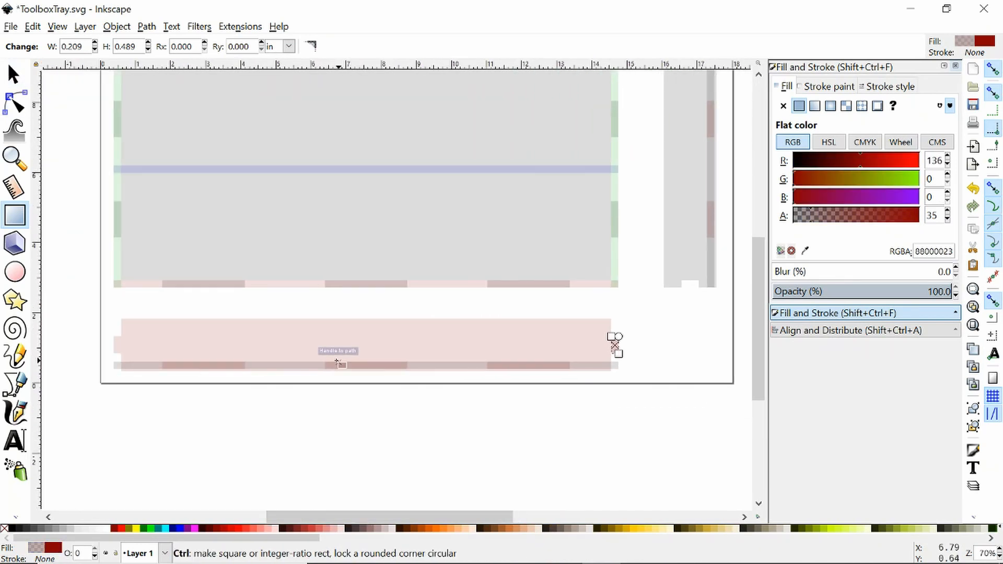
pyautogui.press('s')
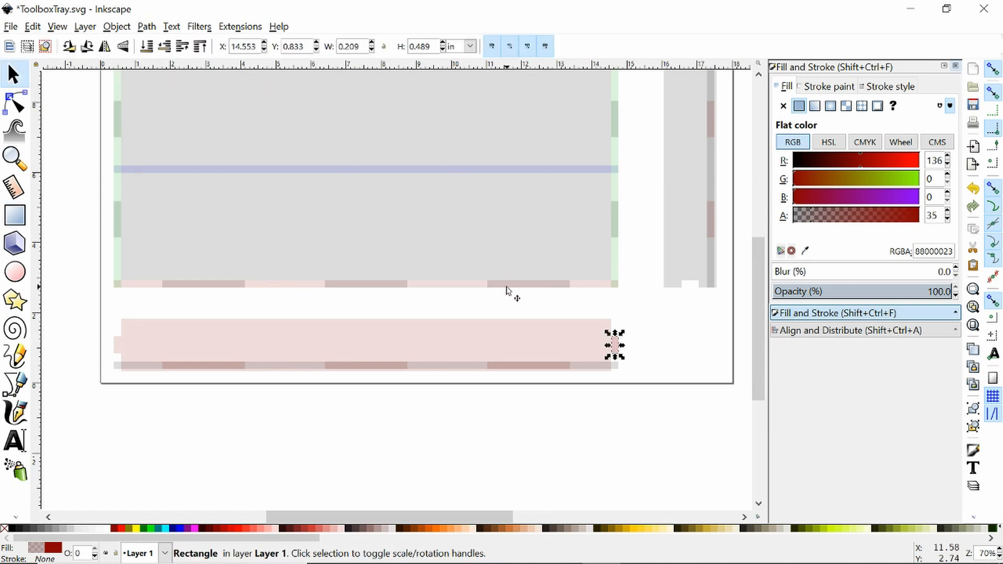
pyautogui.click(603, 294)
# Duplicate the long side panel together with its tabs and helper strip, and place the copy below the page.
pyautogui.click(406, 346)
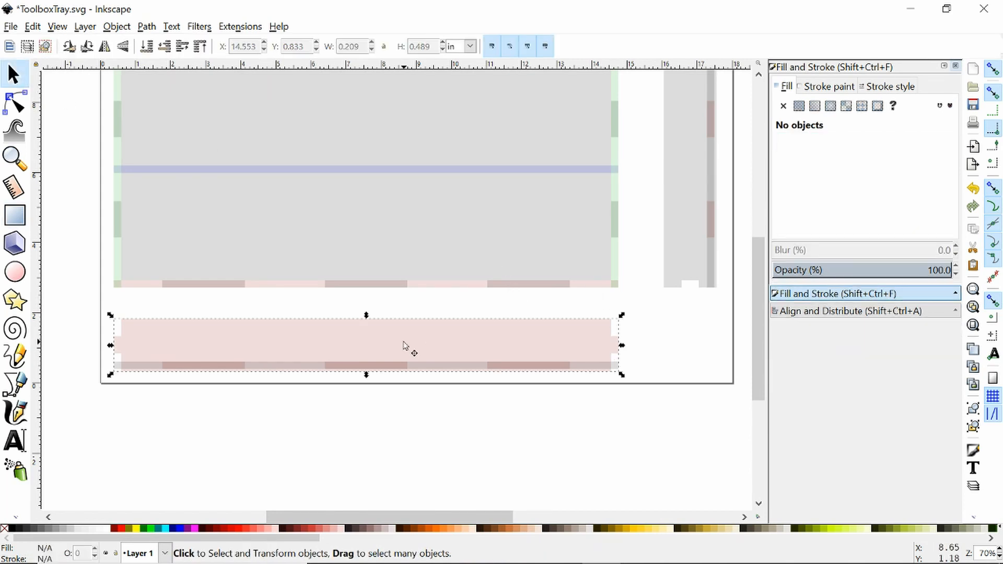
pyautogui.moveTo(89, 307); pyautogui.dragTo(667, 416)
pyautogui.hotkey('ctrl', 'd')
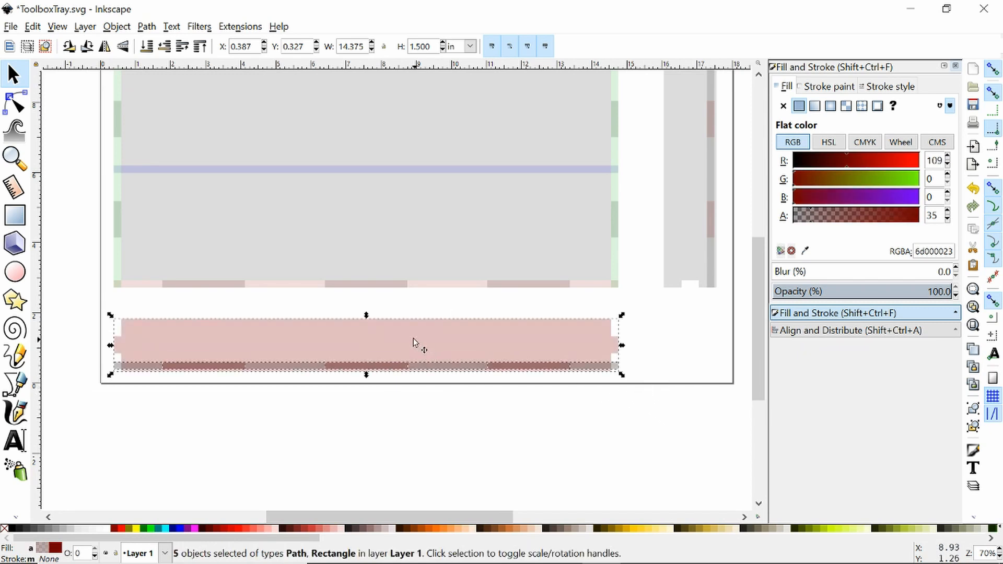
pyautogui.moveTo(414, 343); pyautogui.dragTo(408, 458)
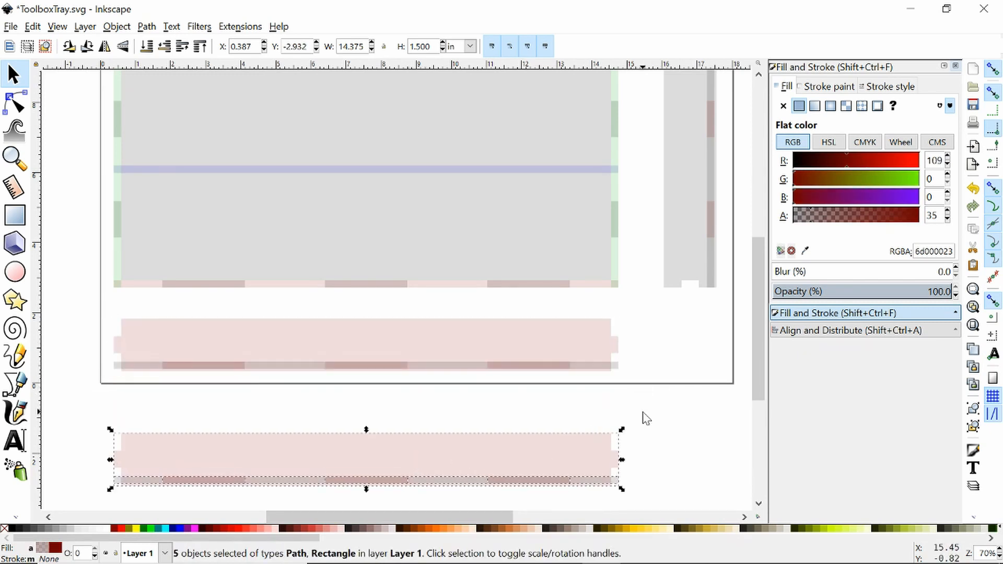
pyautogui.click(645, 441)
pyautogui.scroll(-2, 650, 456)
pyautogui.hscroll(1, 634, 405)
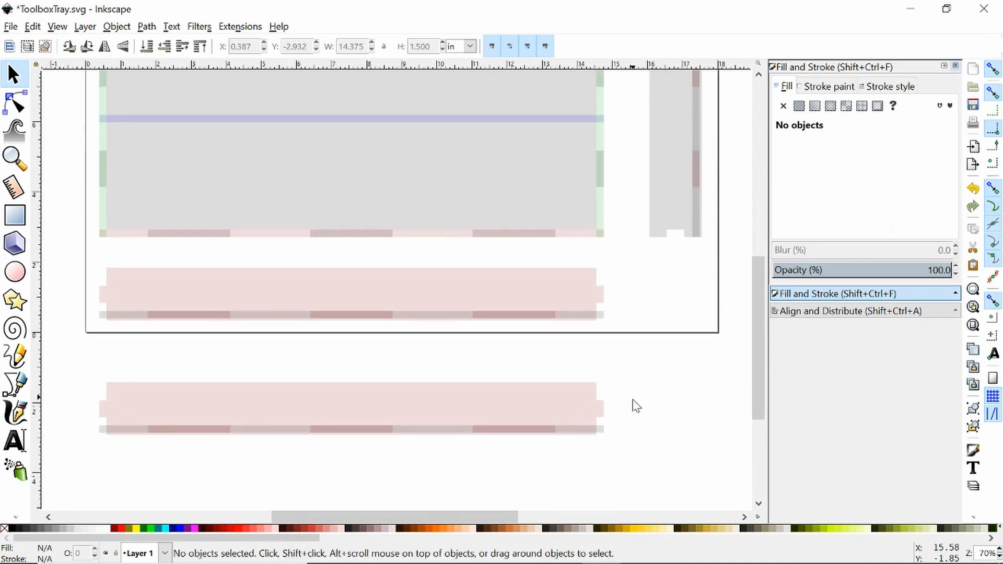
pyautogui.hscroll(-2, 417, 456)
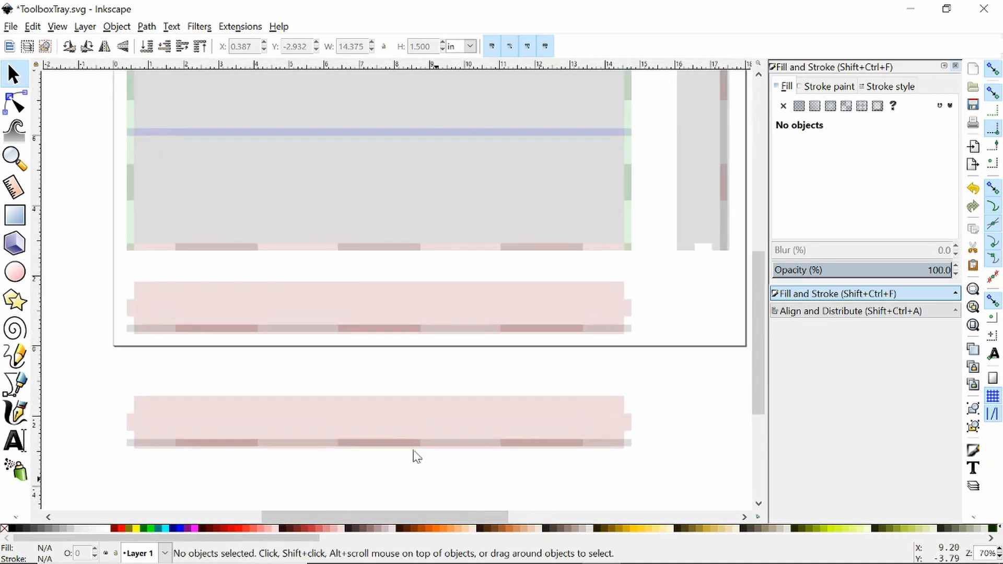
pyautogui.click(142, 444)
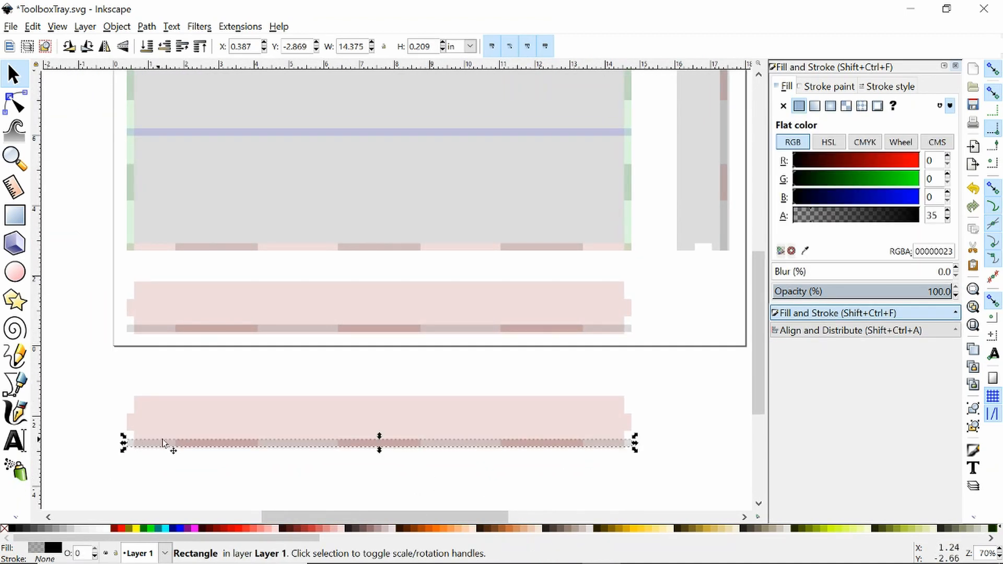
pyautogui.keyDown('shift'); pyautogui.click(164, 428); pyautogui.keyUp('shift')
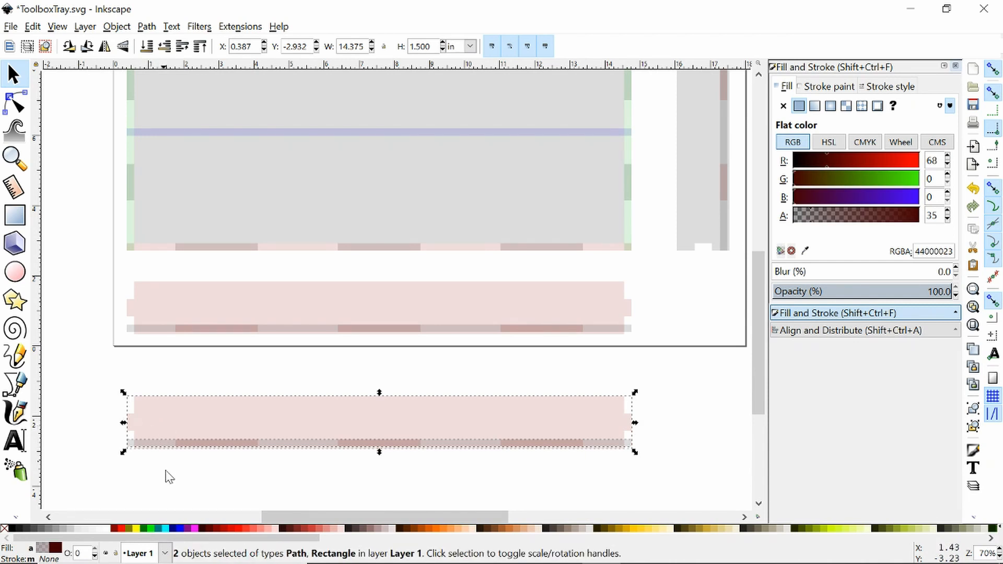
pyautogui.press('Escape')
pyautogui.click(152, 434)
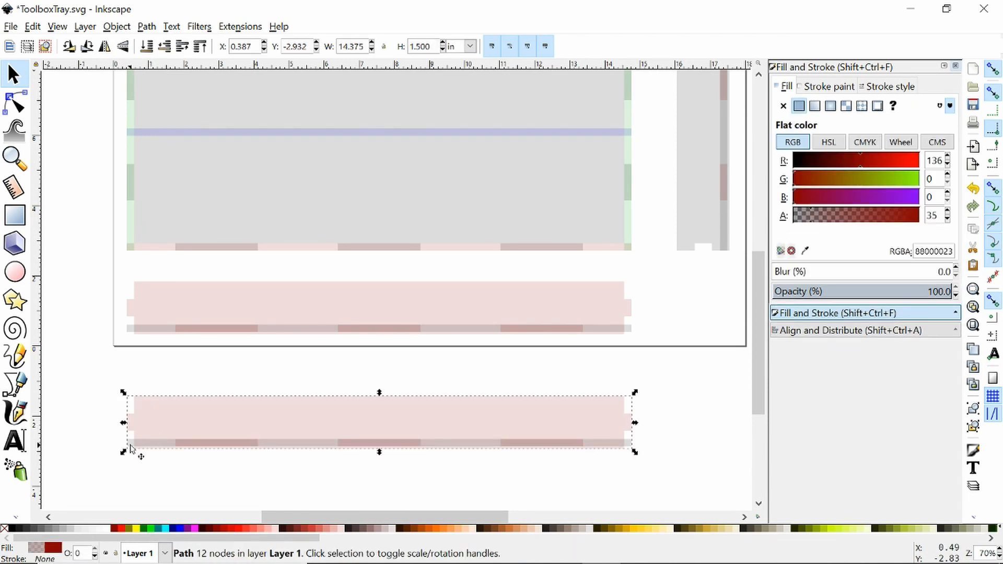
pyautogui.click(132, 448)
pyautogui.click(145, 469)
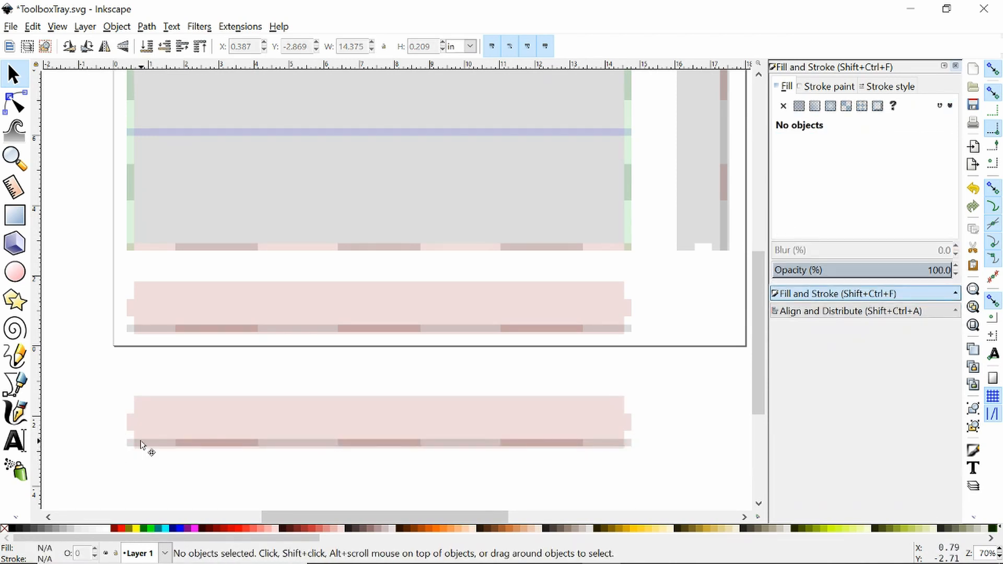
# Split the copied long side panel along its full-width helper strip using Division.
pyautogui.click(140, 442)
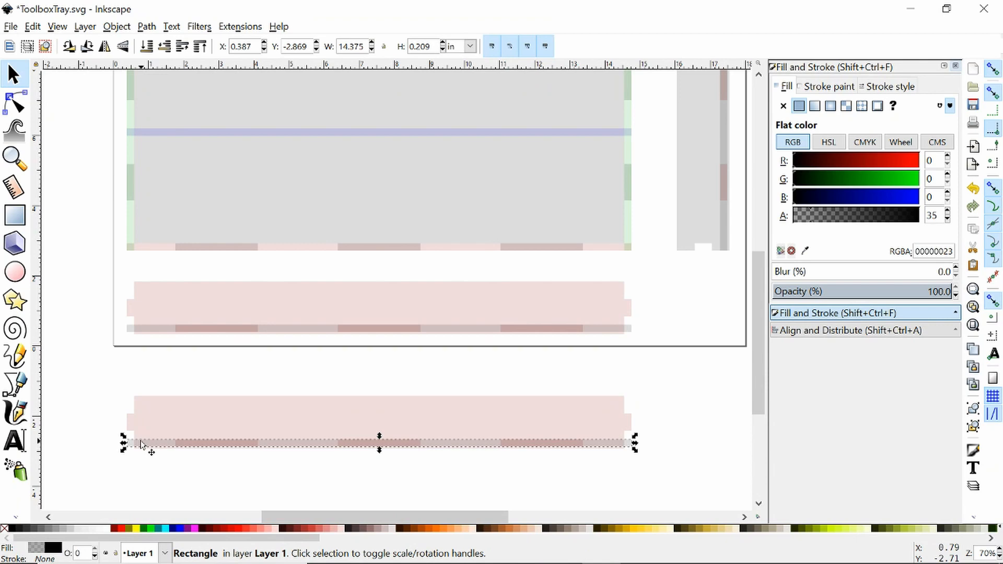
pyautogui.keyDown('shift'); pyautogui.click(151, 411); pyautogui.keyUp('shift')
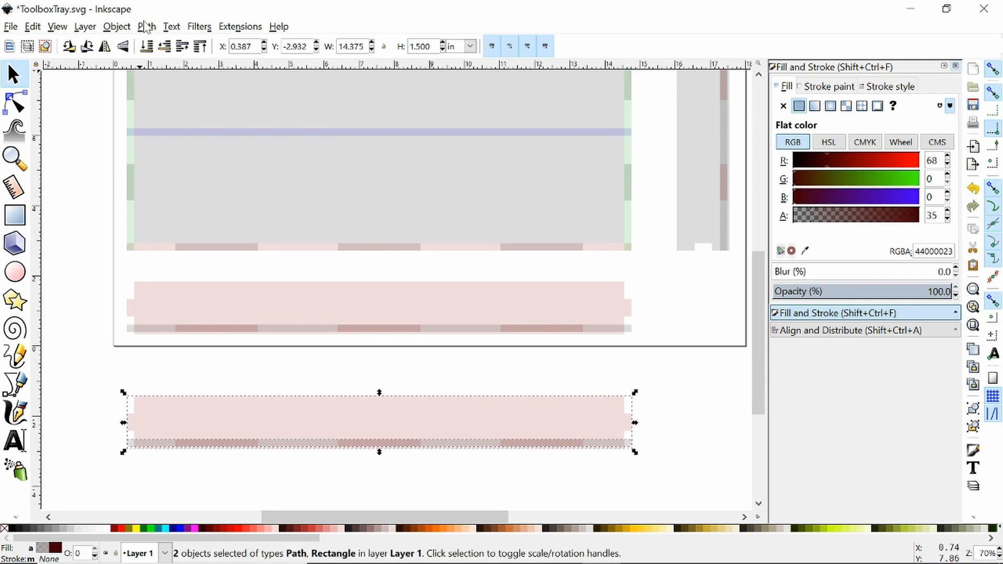
pyautogui.click(171, 26)
pyautogui.click(171, 26)
pyautogui.click(116, 26)
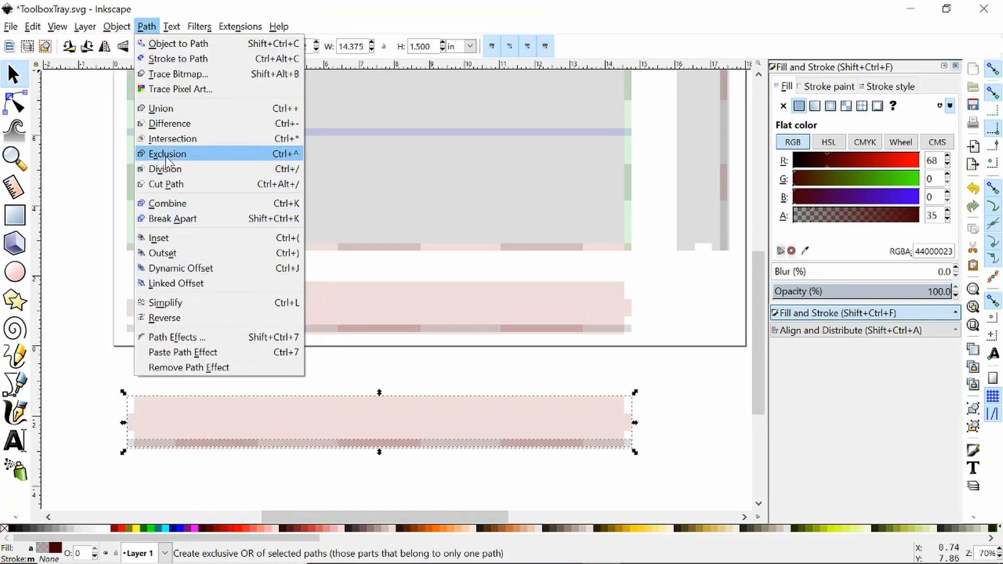
pyautogui.click(165, 168)
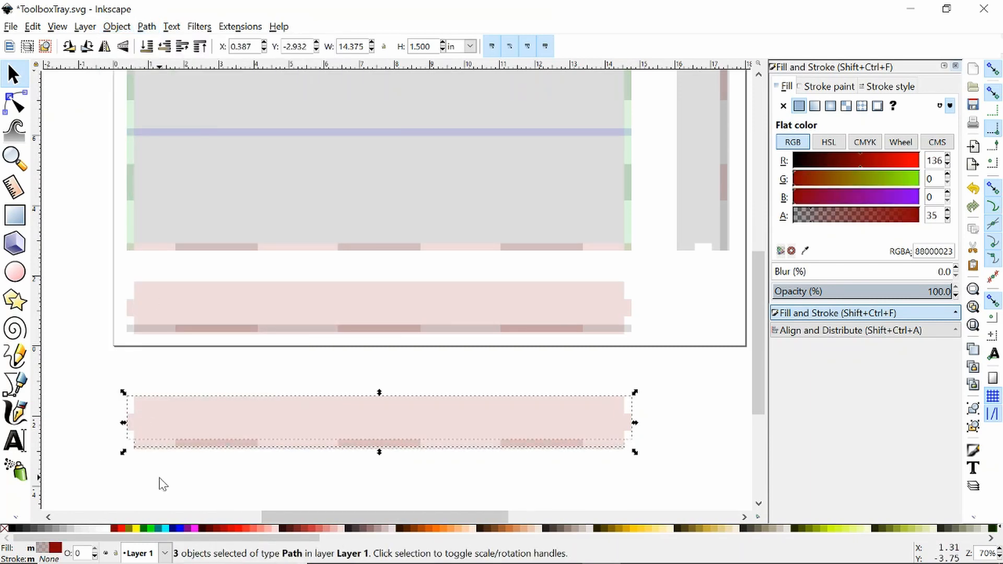
# Delete the divided strip behind the tabs and the thin sliver below it, leaving the copied panel's body and three lower tabs.
pyautogui.click(160, 478)
pyautogui.click(140, 445)
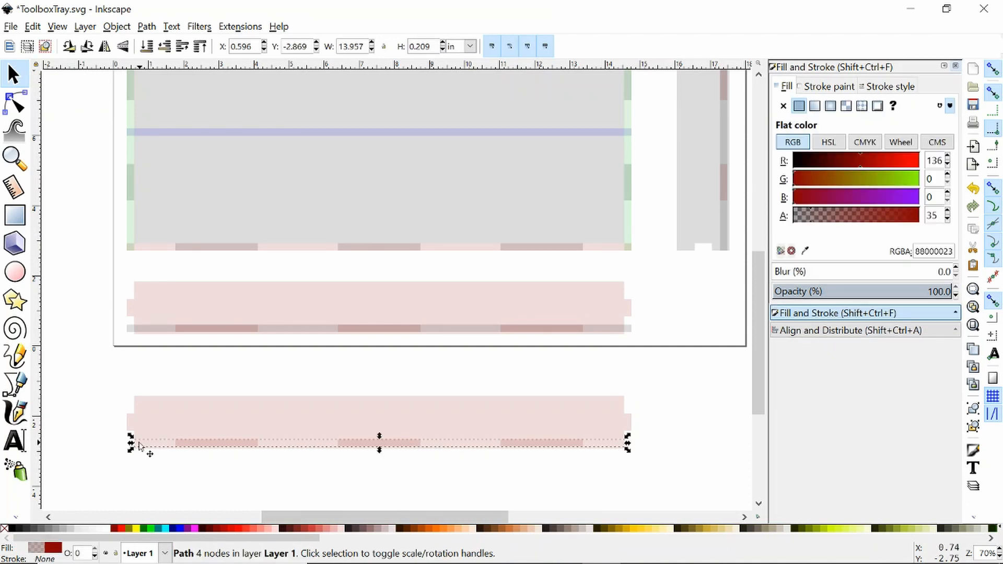
pyautogui.press('Delete')
pyautogui.press('Delete')
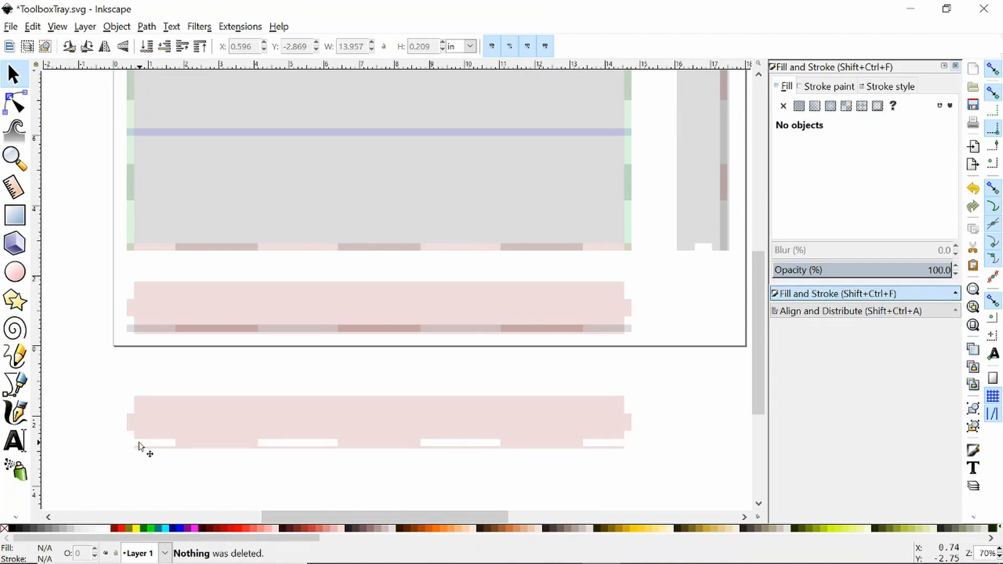
pyautogui.click(139, 451)
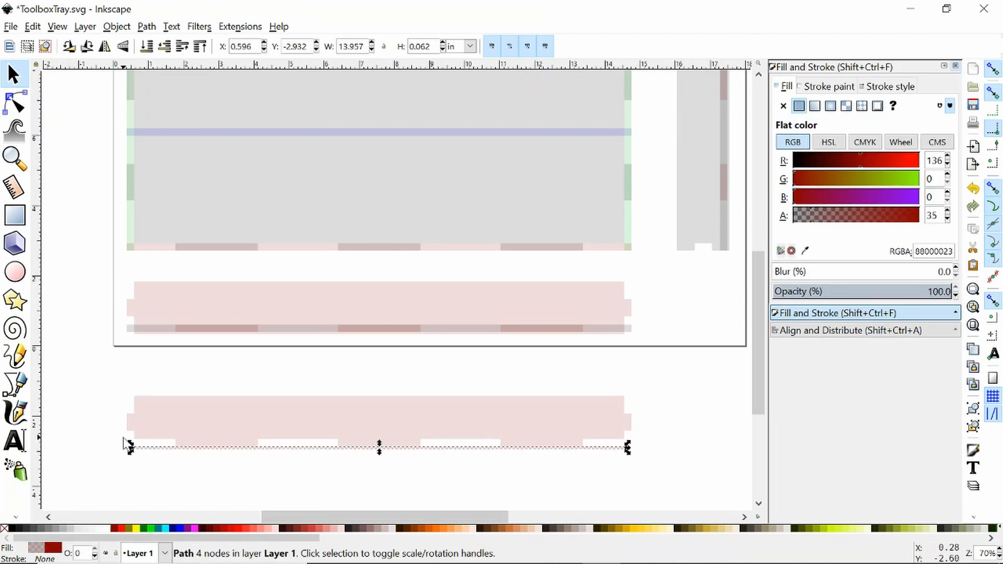
pyautogui.press('Delete')
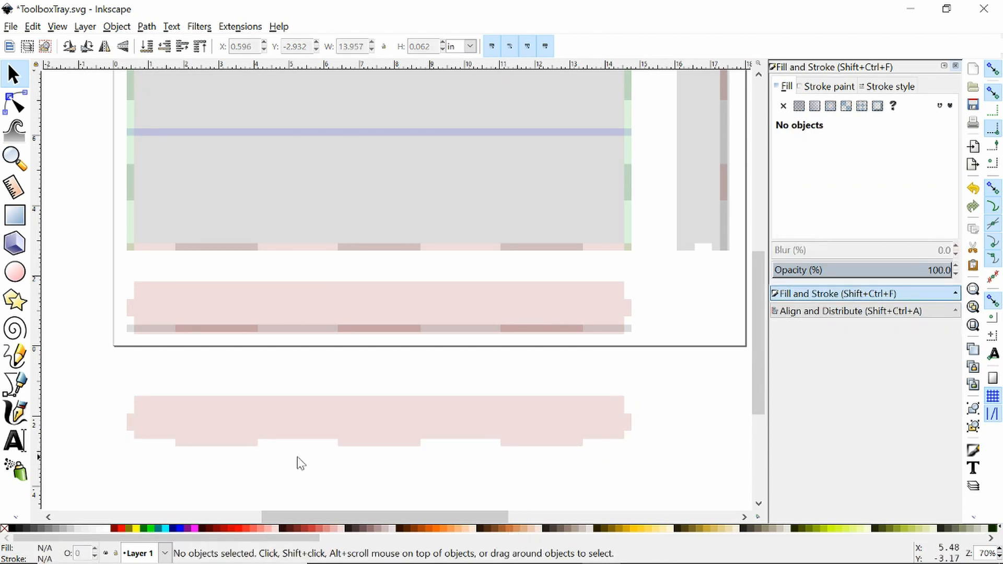
pyautogui.keyDown('ctrl'); pyautogui.scroll(1, 256, 447); pyautogui.keyUp('ctrl')
pyautogui.click(233, 442)
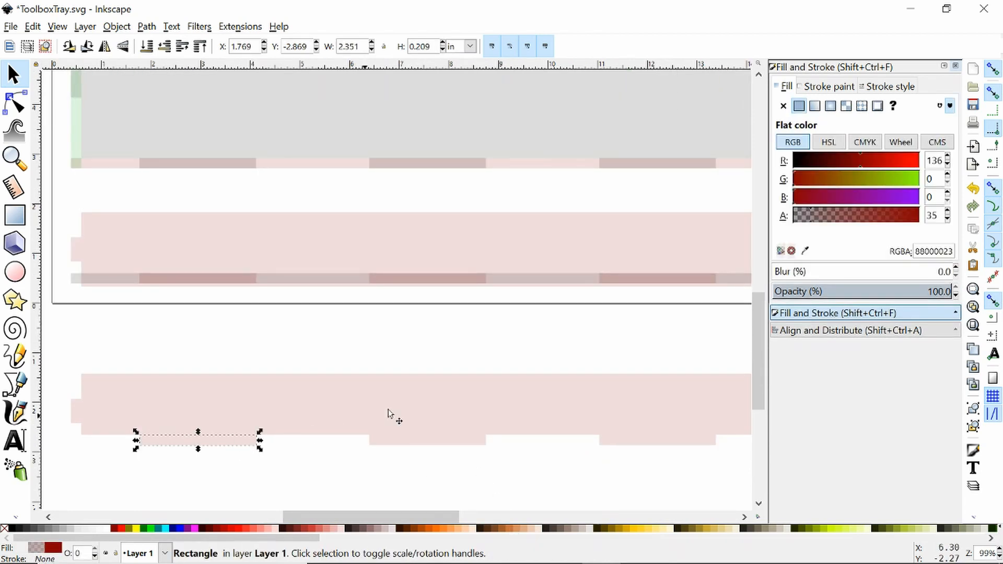
pyautogui.click(356, 354)
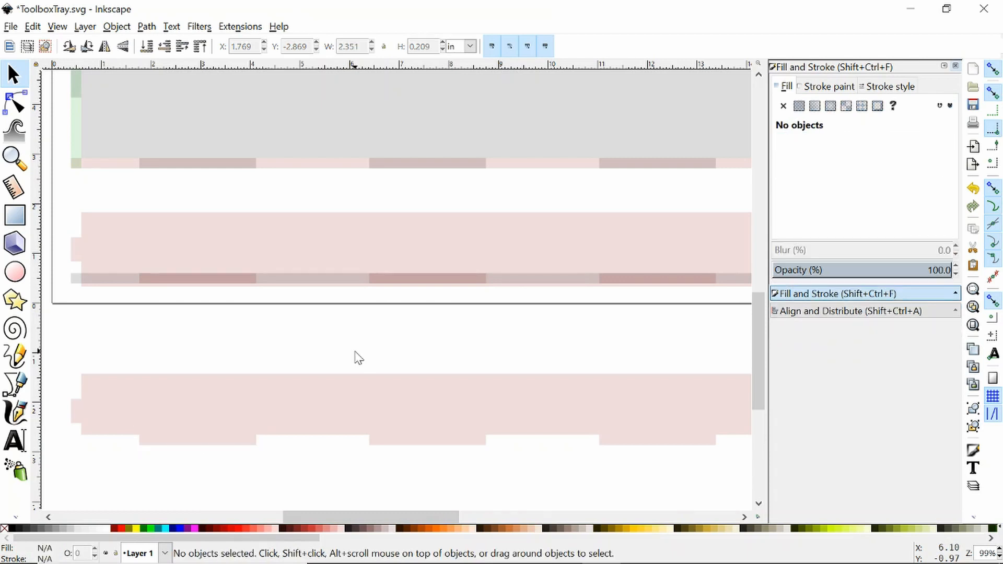
# Group the three lower tabs of the copied long side panel below the page.
pyautogui.keyDown('ctrl'); pyautogui.scroll(1, 356, 354); pyautogui.keyUp('ctrl')
pyautogui.keyDown('ctrl'); pyautogui.scroll(-1, 356, 353); pyautogui.keyUp('ctrl')
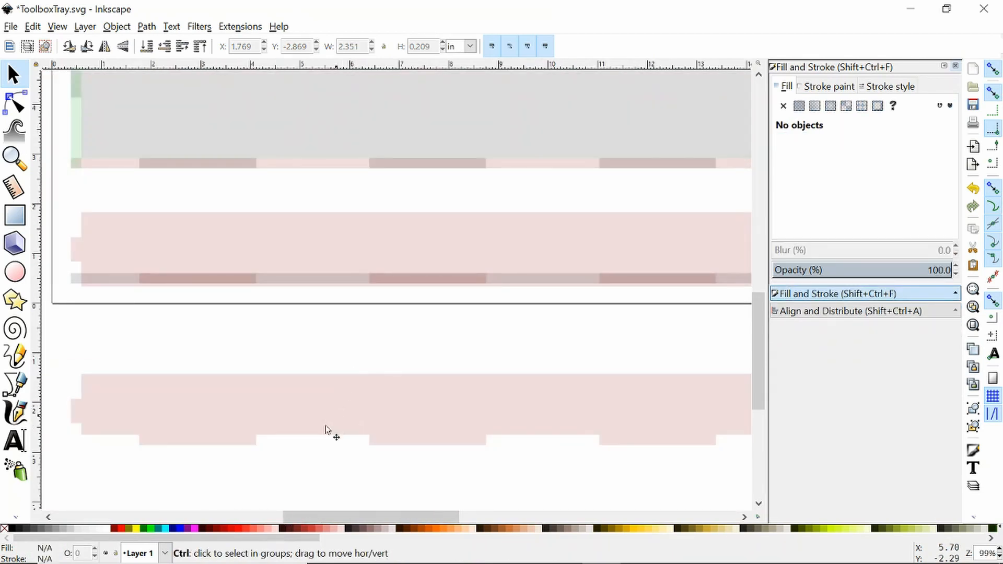
pyautogui.click(226, 443)
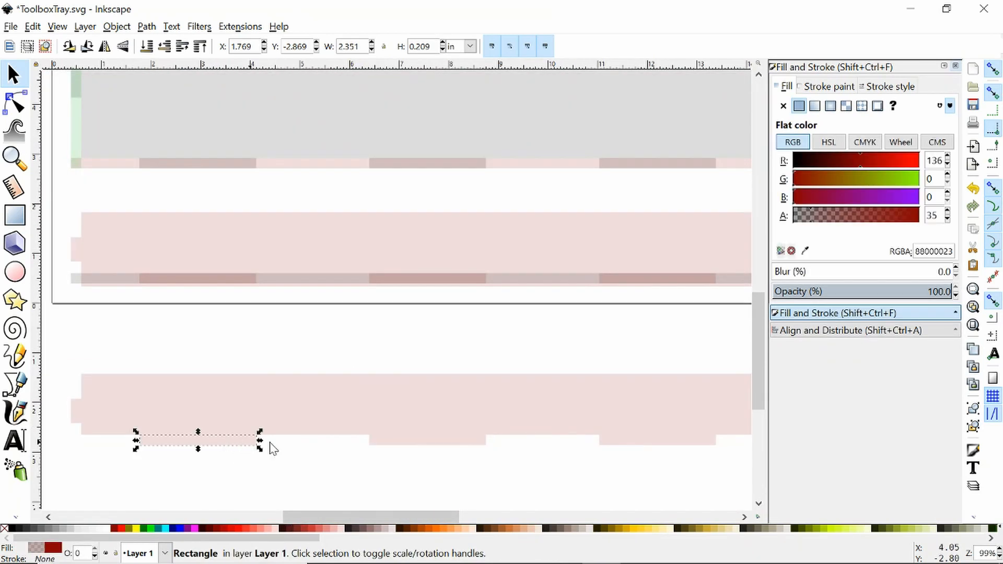
pyautogui.keyDown('shift'); pyautogui.click(403, 443); pyautogui.keyUp('shift')
pyautogui.keyDown('shift'); pyautogui.click(662, 439); pyautogui.keyUp('shift')
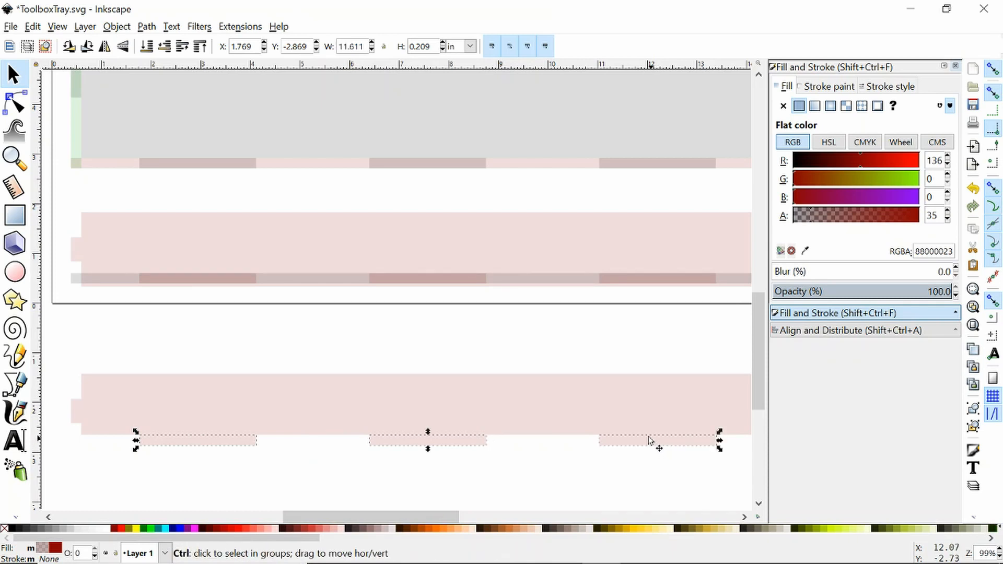
pyautogui.keyDown('ctrl'); pyautogui.scroll(2, 524, 482); pyautogui.keyUp('ctrl')
pyautogui.keyDown('ctrl'); pyautogui.scroll(-3, 524, 482); pyautogui.keyUp('ctrl')
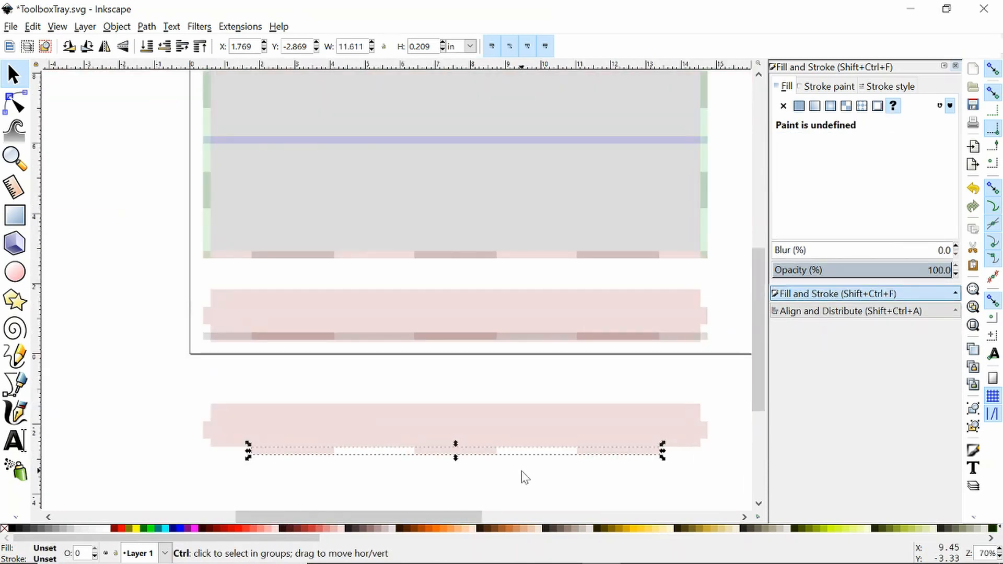
pyautogui.hotkey('ctrl', 'g')
# Duplicate the group of three tabs and center the copy on the blue divider strip across the base panel.
pyautogui.moveTo(488, 456); pyautogui.dragTo(489, 484)
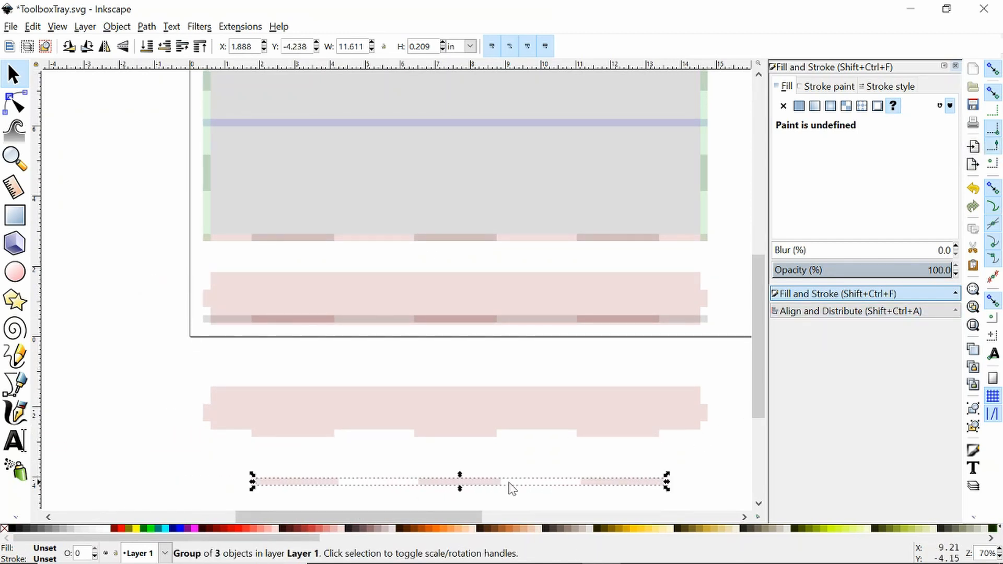
pyautogui.moveTo(491, 483); pyautogui.dragTo(478, 127)
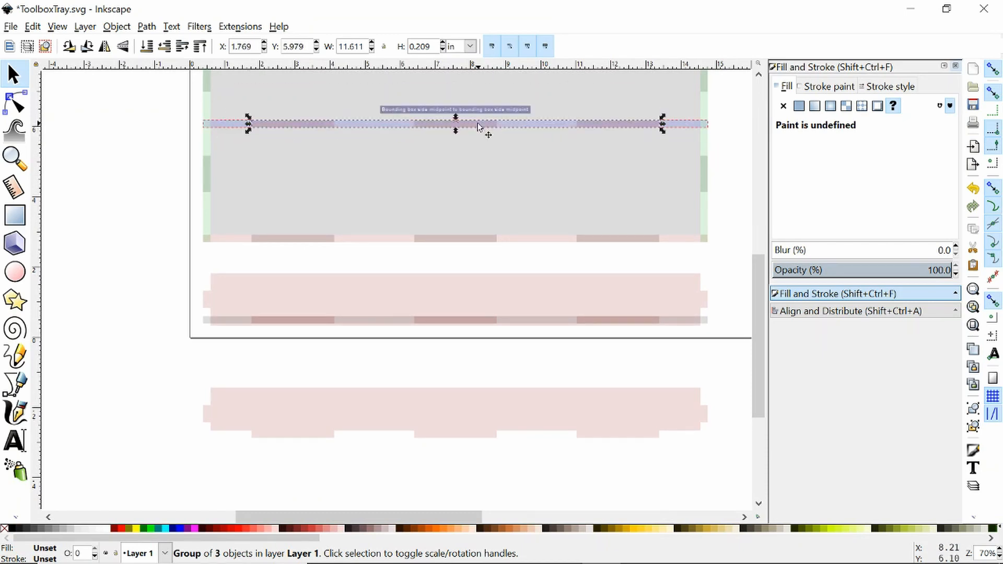
pyautogui.press('Escape')
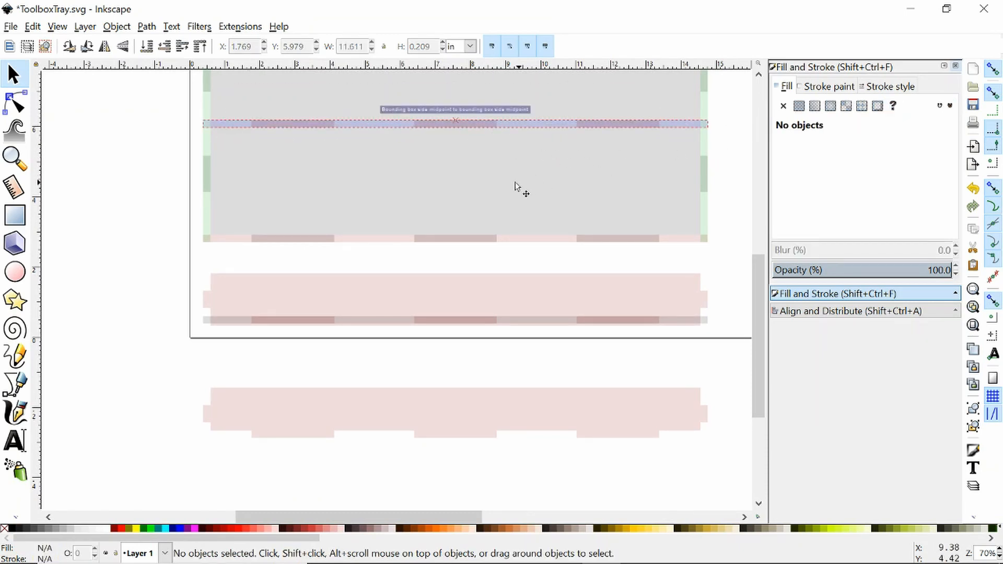
pyautogui.click(336, 127)
pyautogui.click(319, 435)
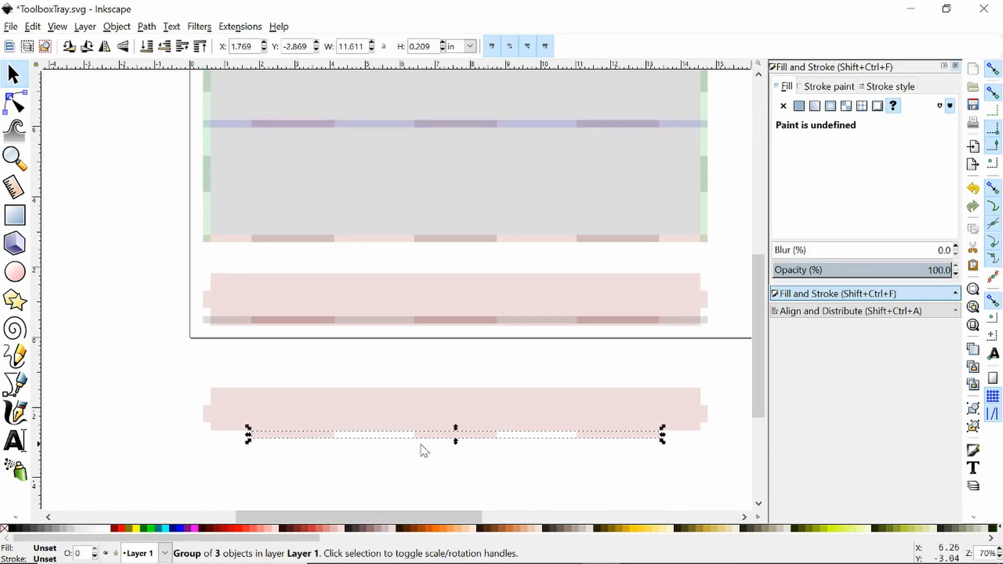
pyautogui.click(207, 421)
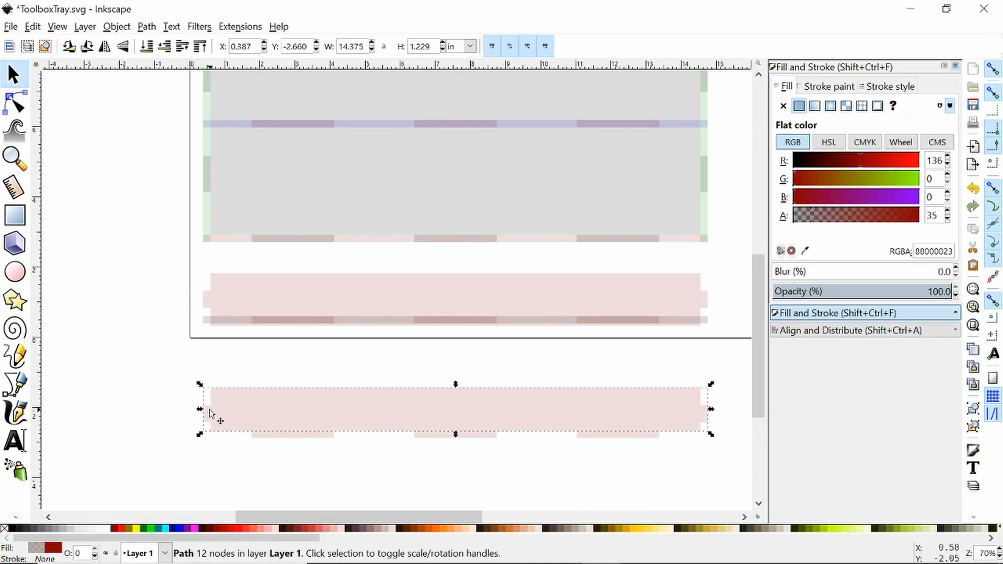
# Duplicate the blue divider strip, snap the copy's left end to the narrow side panel's left edge at the same height, and save the file.
pyautogui.scroll(4, 117, 313)
pyautogui.hscroll(4, 406, 262)
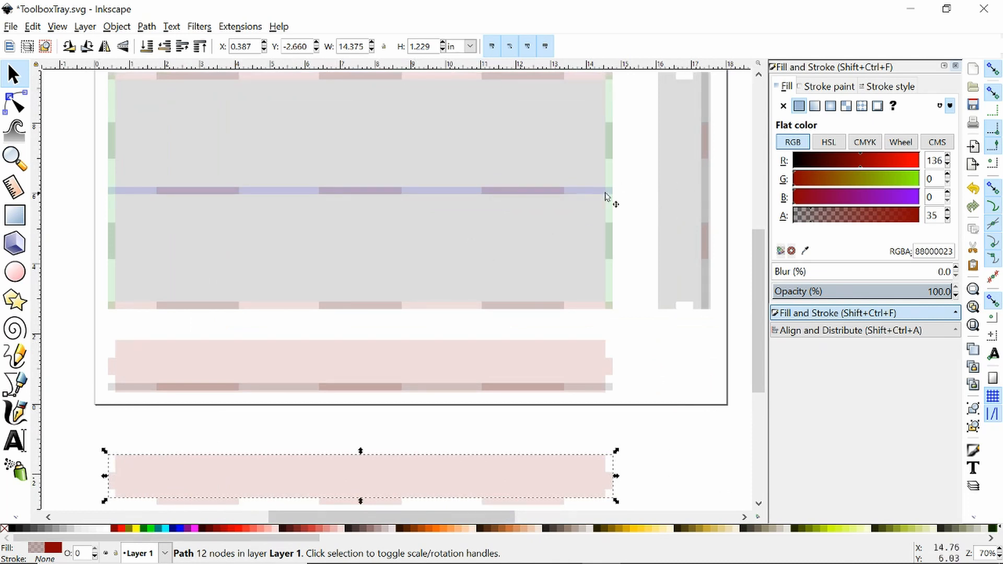
pyautogui.click(583, 191)
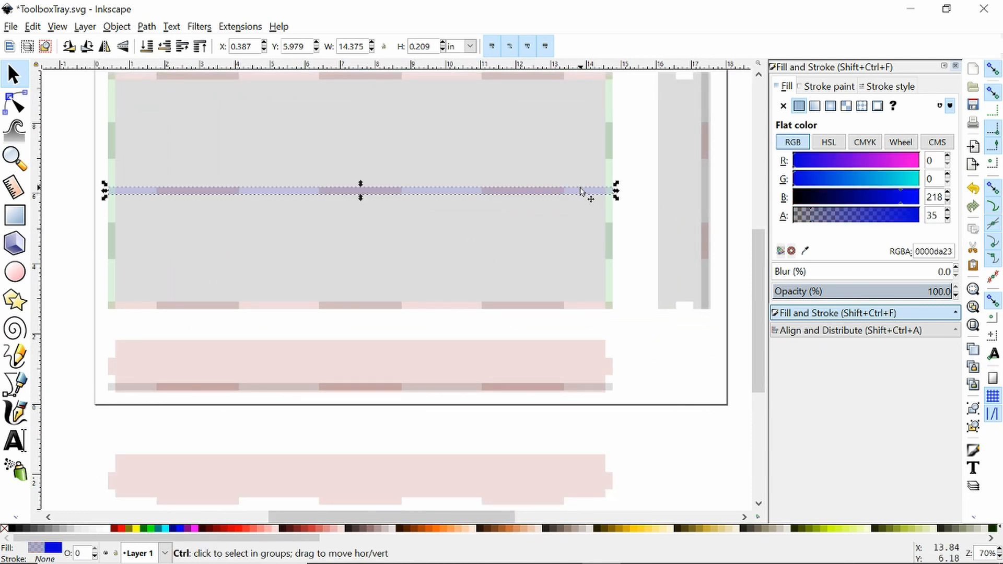
pyautogui.moveTo(454, 195); pyautogui.dragTo(670, 198)
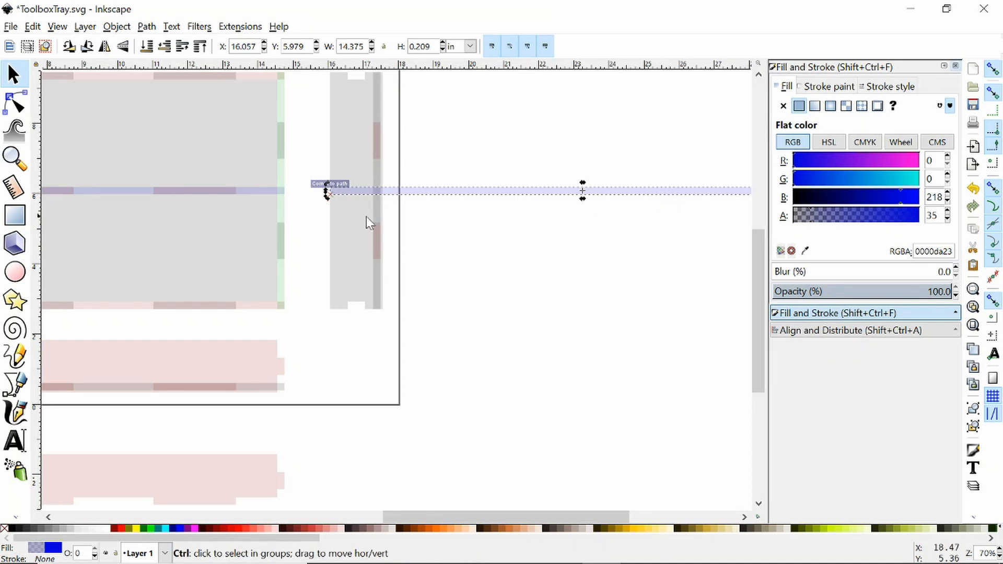
pyautogui.click(343, 137)
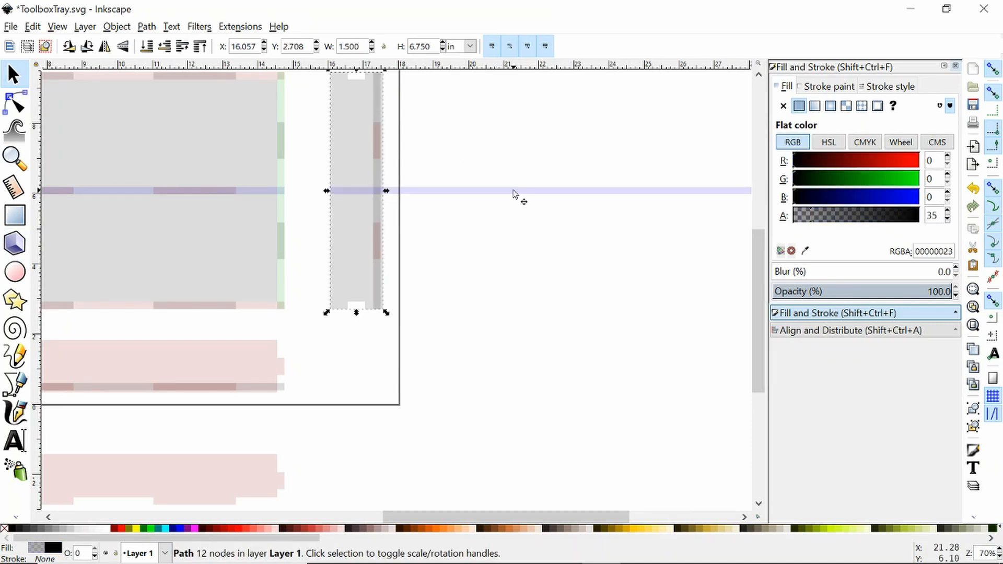
pyautogui.hotkey('ctrl', 's')
# Shorten the copied divider strip to 1.229 in wide so it ends at the narrow panel's vertical helper strip.
pyautogui.scroll(-1, 543, 264)
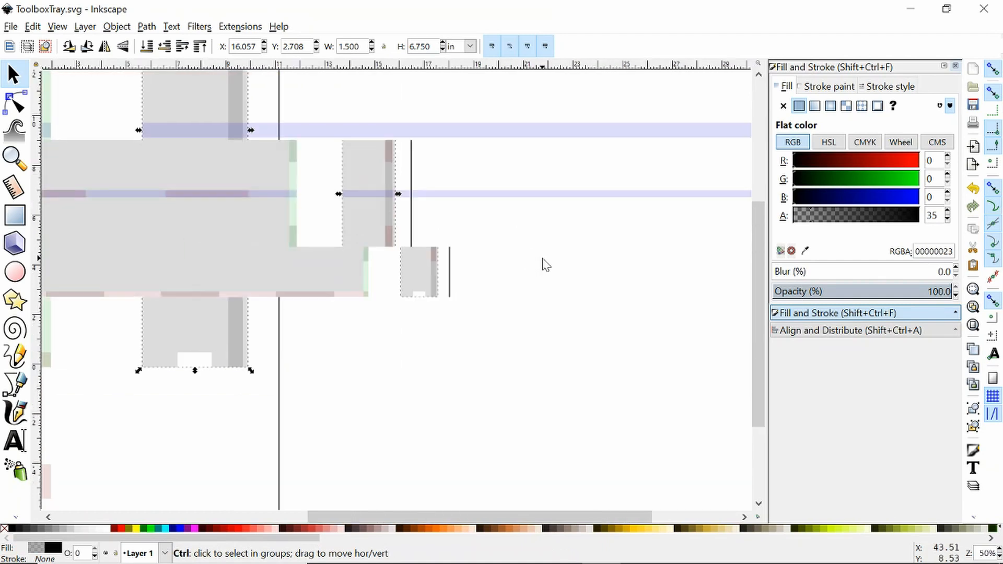
pyautogui.scroll(-2, 543, 264)
pyautogui.click(598, 209)
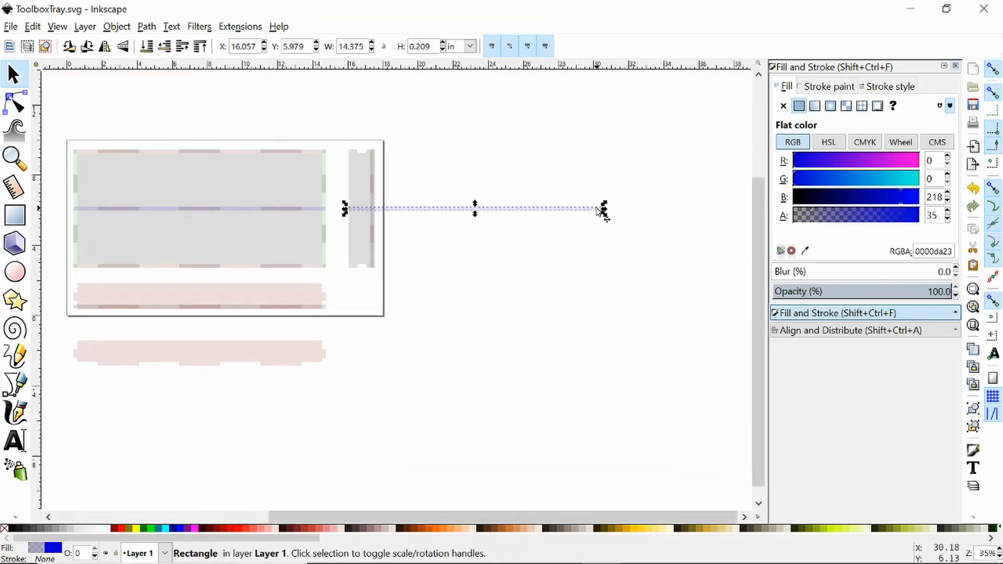
pyautogui.scroll(2, 601, 210)
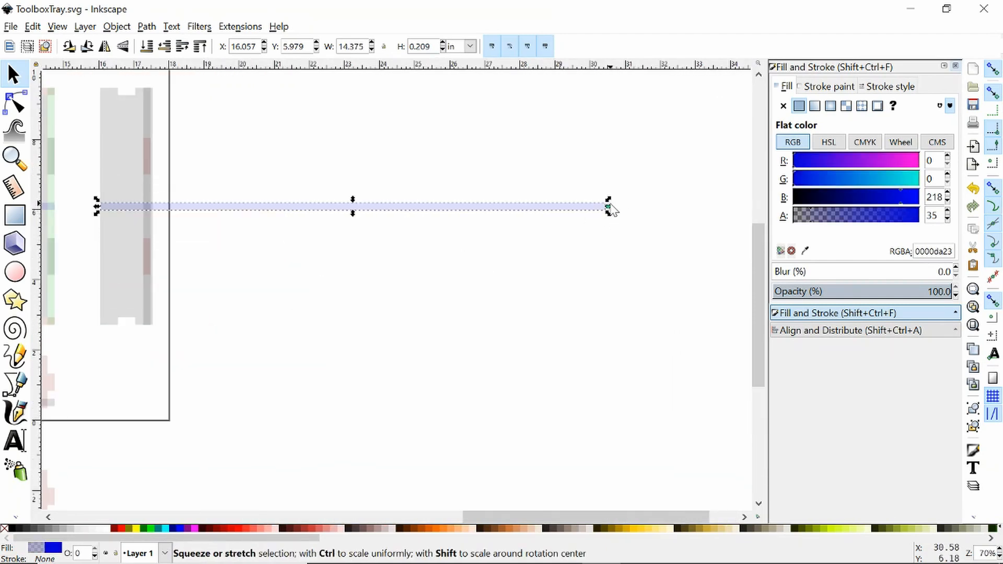
pyautogui.moveTo(608, 206); pyautogui.dragTo(152, 216)
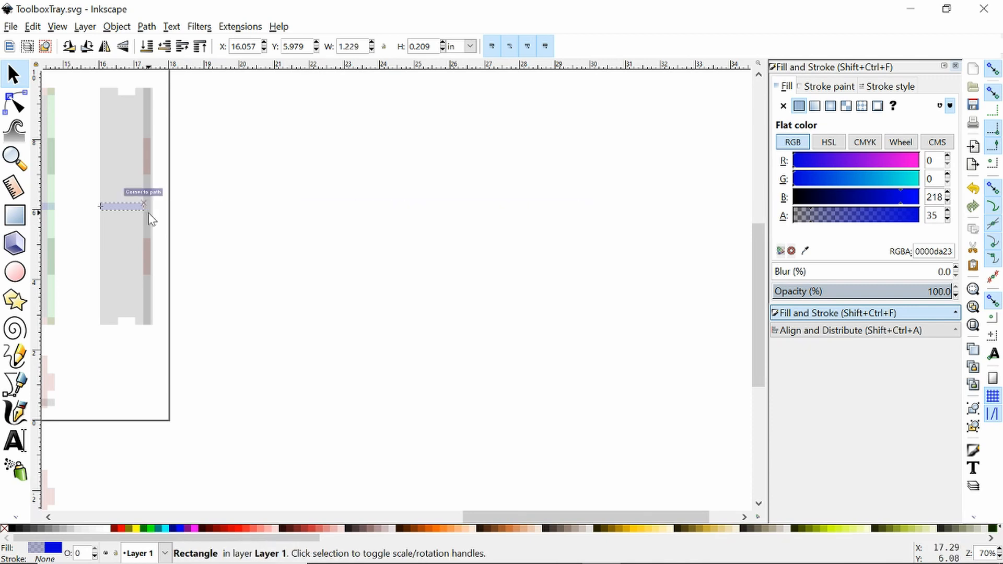
pyautogui.click(223, 226)
# Draw a 0.209 by 0.505 in rectangle filling the corner above the tab on the copied long panel's right end.
pyautogui.hscroll(-5, 378, 214)
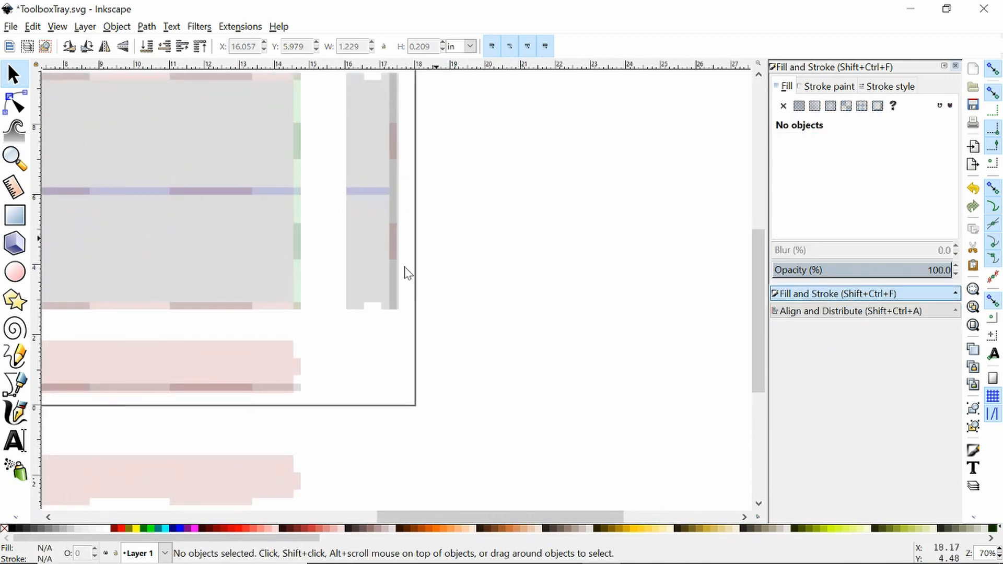
pyautogui.scroll(-2, 208, 297)
pyautogui.hscroll(-1, 208, 298)
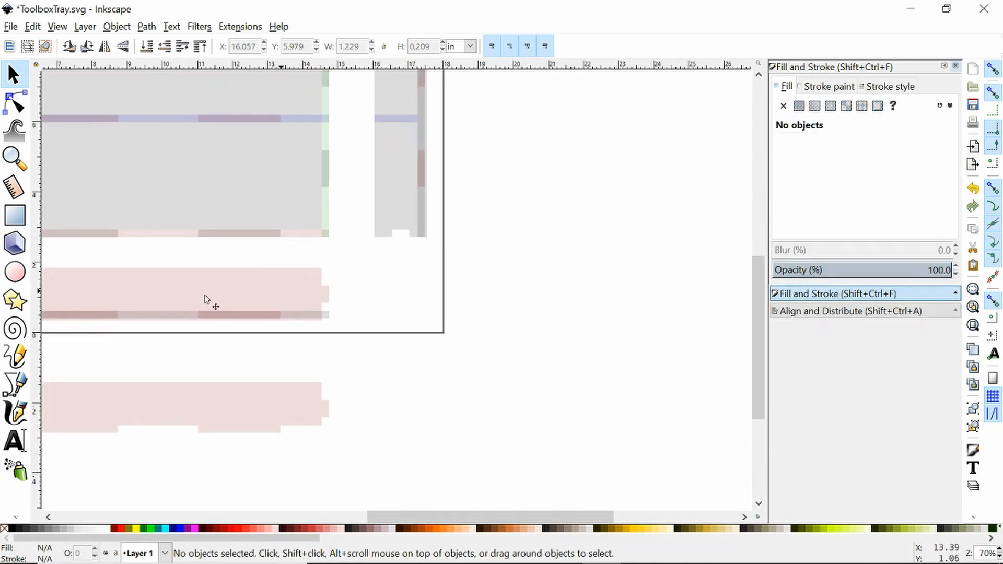
pyautogui.press('r')
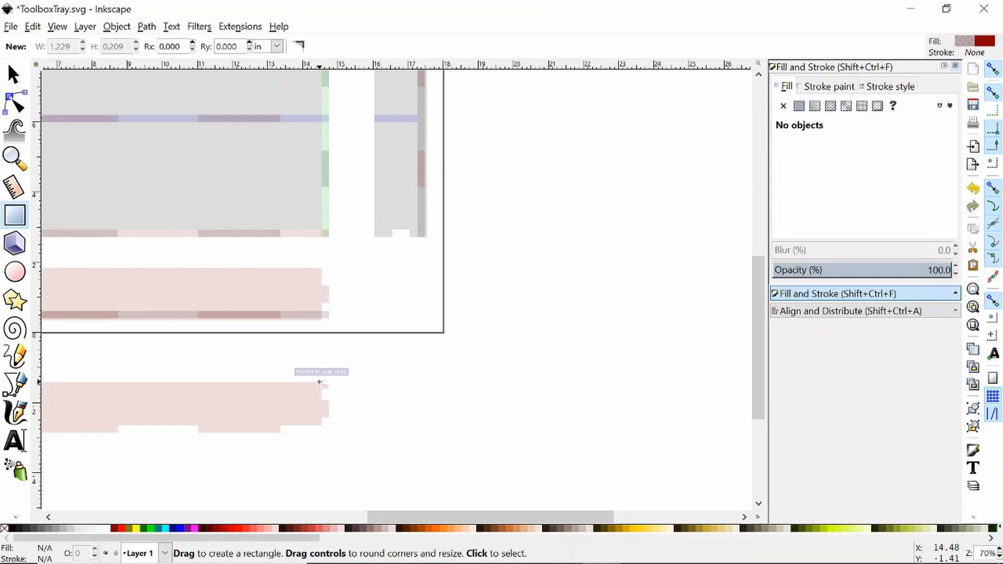
pyautogui.moveTo(322, 383); pyautogui.dragTo(346, 430)
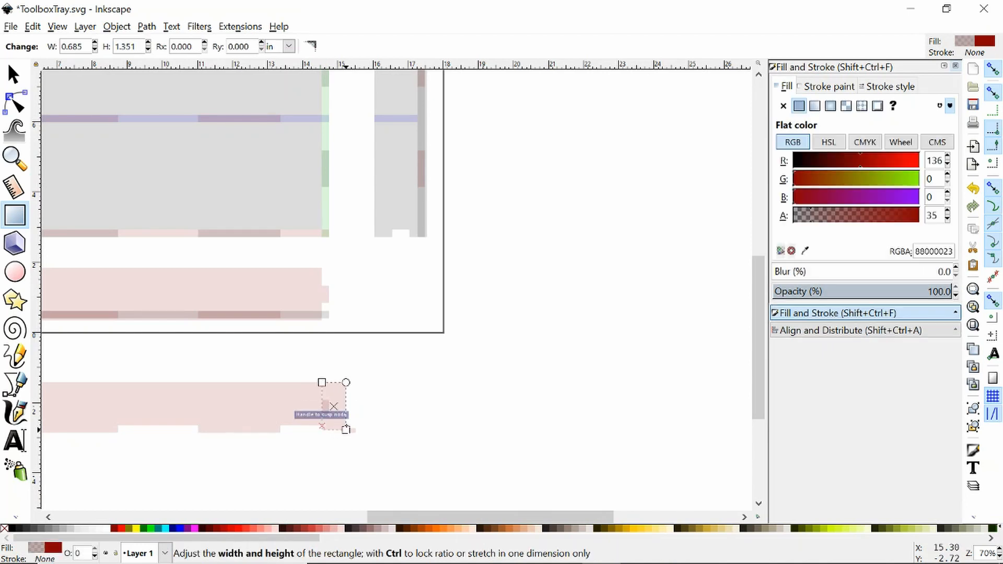
pyautogui.click(389, 410)
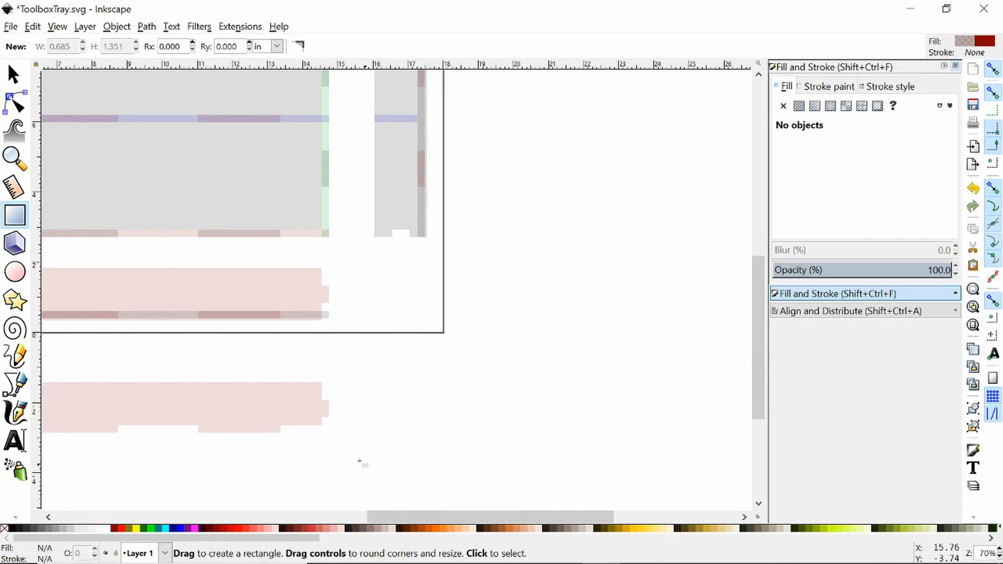
pyautogui.moveTo(322, 381); pyautogui.dragTo(329, 401)
pyautogui.click(340, 411)
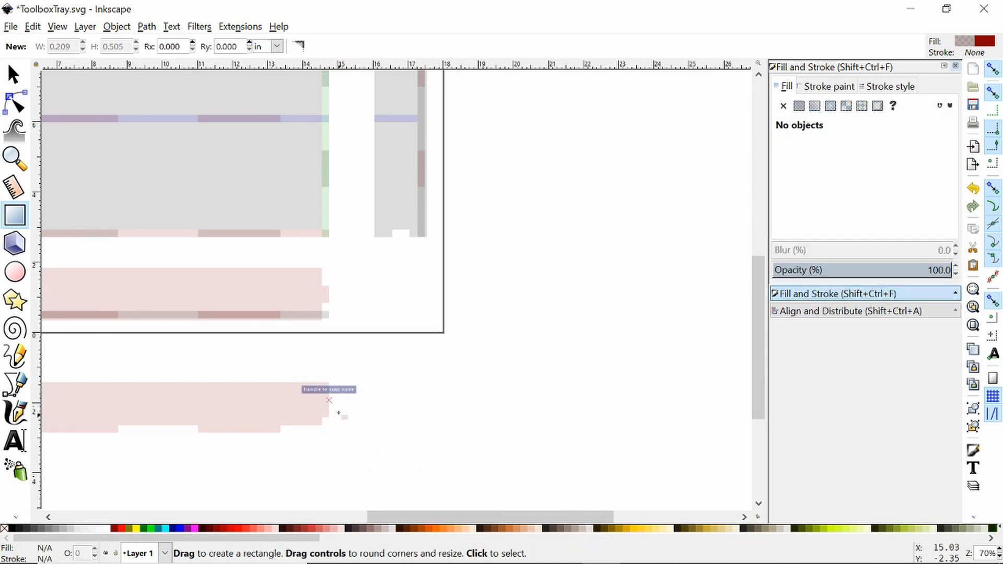
# Draw a 0.209 by 0.489 in rectangle over the tab on the copied long panel's right end.
pyautogui.keyDown('ctrl'); pyautogui.scroll(3, 336, 409); pyautogui.keyUp('ctrl')
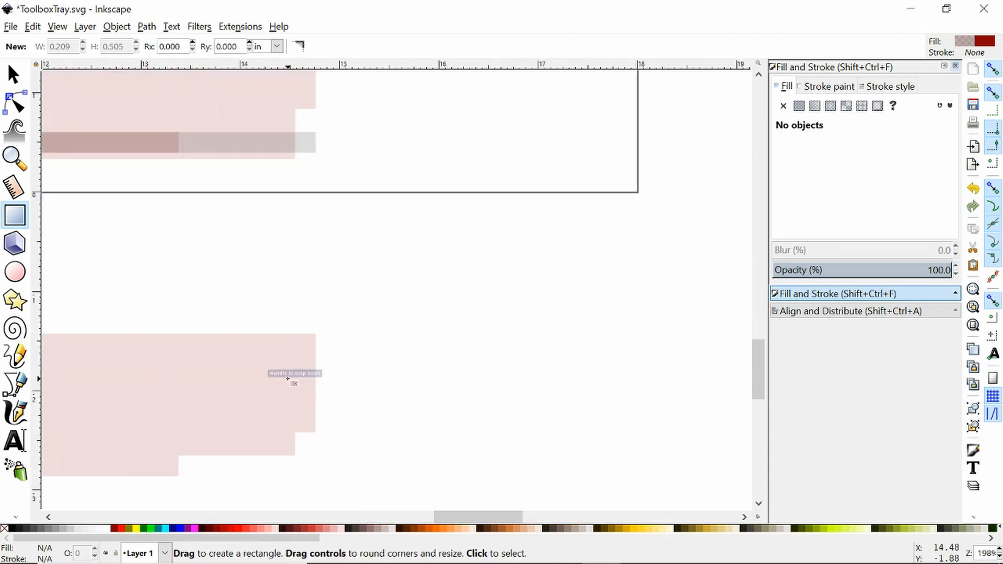
pyautogui.moveTo(293, 382); pyautogui.dragTo(317, 434)
pyautogui.hotkey('ctrl', 'z')
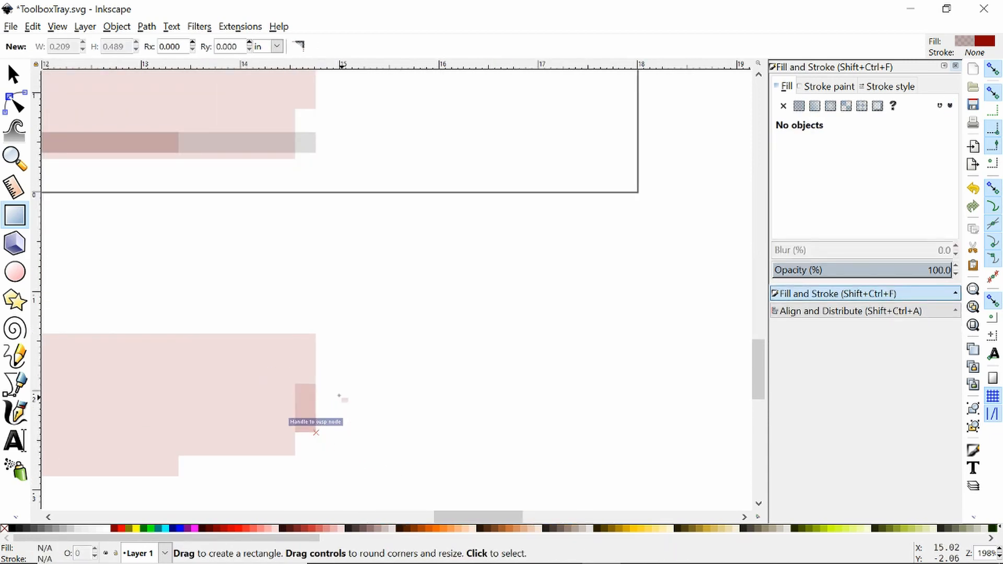
# Select both small rectangles at the panel's right end and move them together into the empty area beside the copied panel.
pyautogui.press('s')
pyautogui.keyDown('ctrl'); pyautogui.click(308, 411); pyautogui.keyUp('ctrl')
pyautogui.click(308, 410)
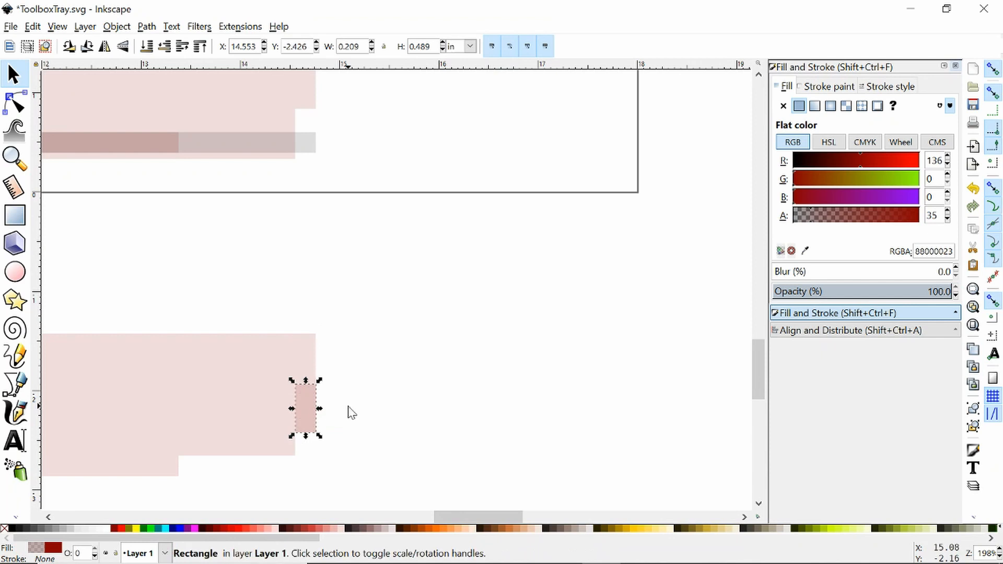
pyautogui.keyDown('shift'); pyautogui.click(315, 374); pyautogui.keyUp('shift')
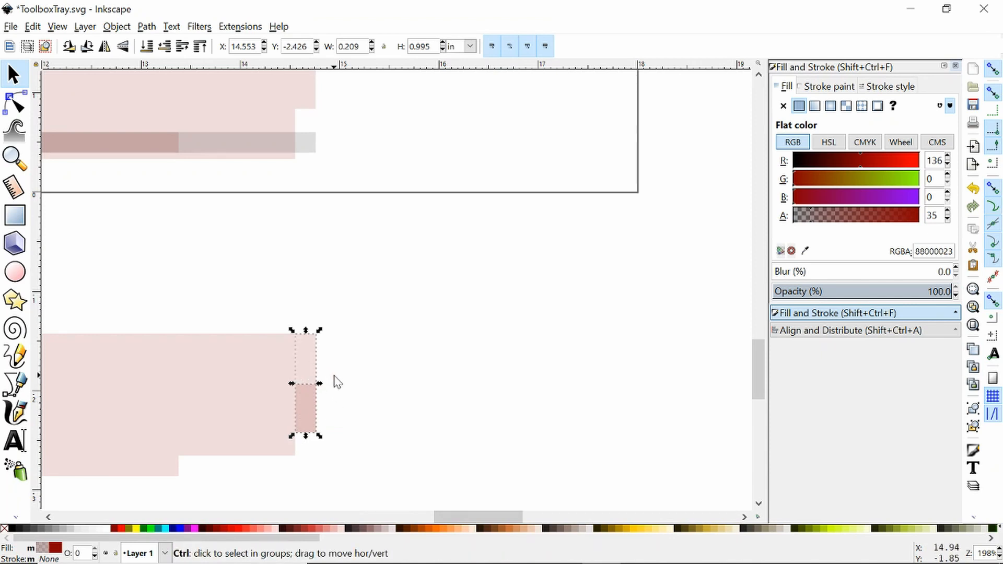
pyautogui.moveTo(301, 411); pyautogui.dragTo(554, 341)
pyautogui.keyDown('ctrl'); pyautogui.scroll(-1, 455, 381); pyautogui.keyUp('ctrl')
pyautogui.keyDown('ctrl'); pyautogui.scroll(-1, 454, 381); pyautogui.keyUp('ctrl')
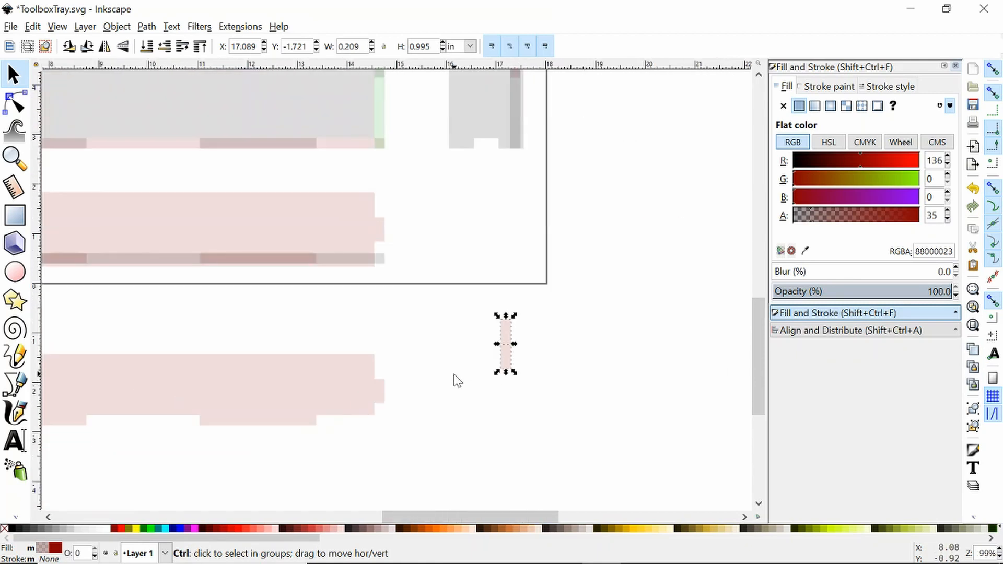
pyautogui.hscroll(3, 361, 383)
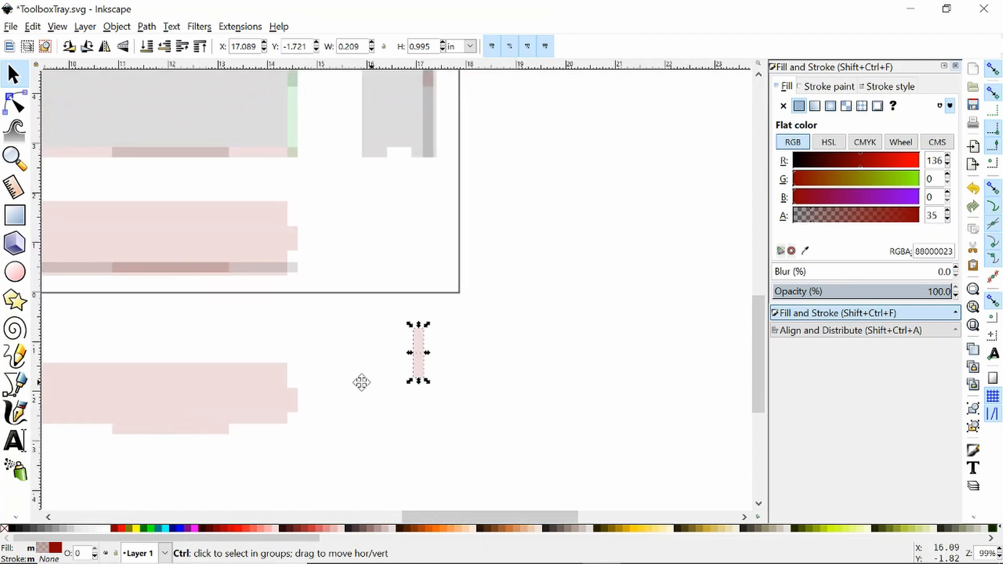
# Group the two small rectangles and rotate the group 90° counter-clockwise.
pyautogui.click(69, 46)
pyautogui.hotkey('ctrl', 'z')
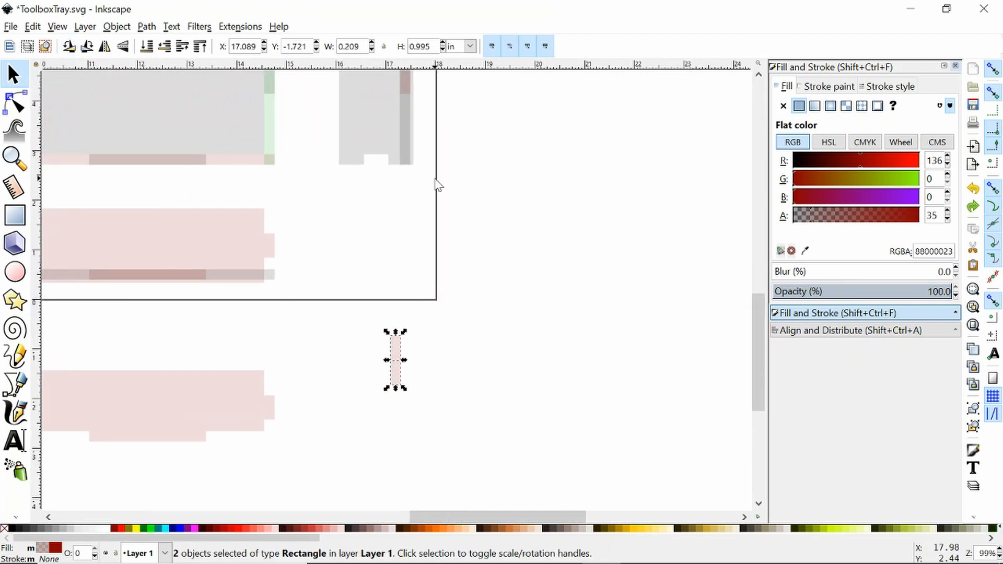
pyautogui.hotkey('ctrl', 'g')
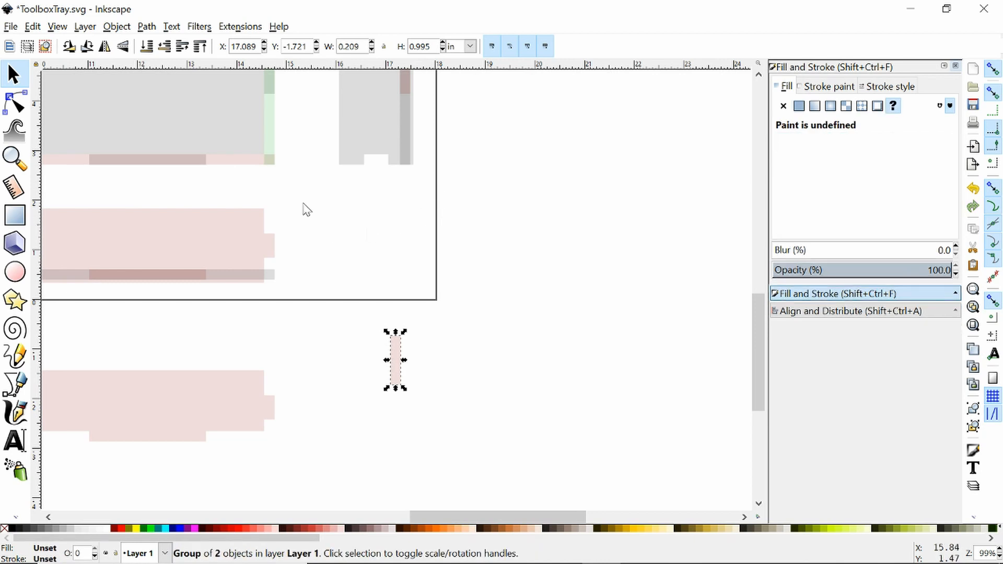
pyautogui.click(69, 46)
# Place the rotated rectangle group over the blue strip on the narrow side panel, snapped to the panel's left edge.
pyautogui.moveTo(381, 364); pyautogui.dragTo(453, 126)
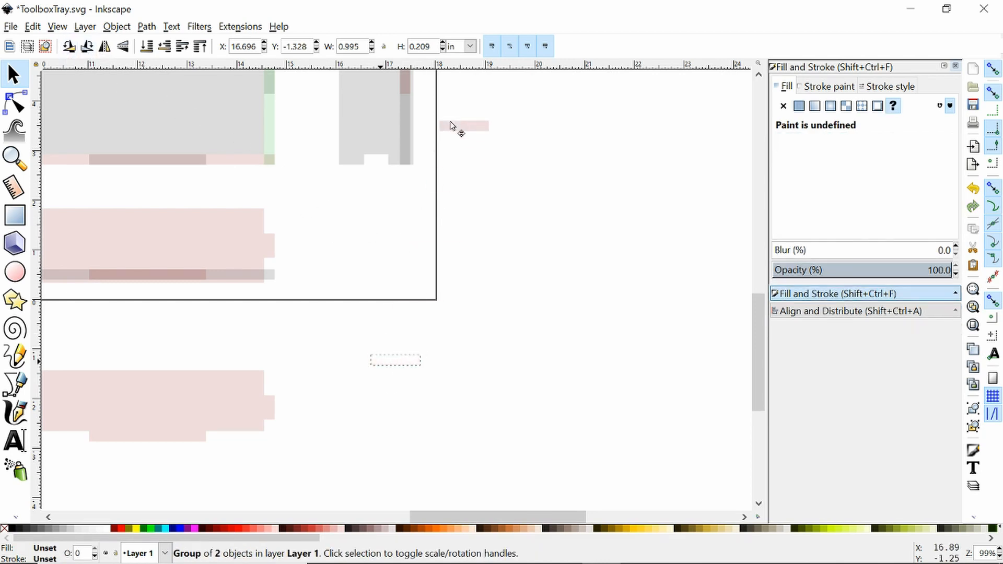
pyautogui.scroll(8, 533, 145)
pyautogui.moveTo(481, 300); pyautogui.dragTo(369, 179)
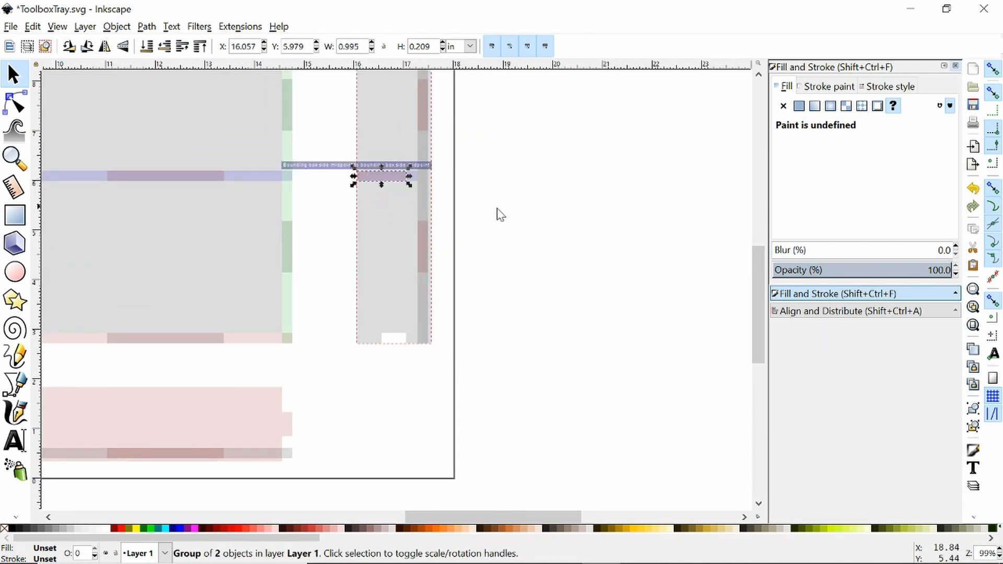
pyautogui.click(496, 214)
pyautogui.click(385, 180)
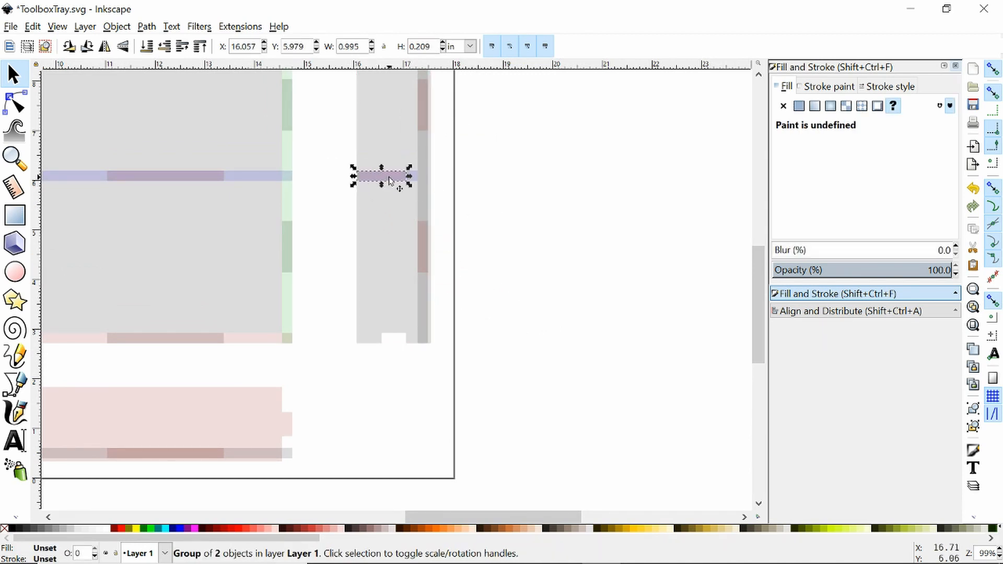
pyautogui.keyDown('ctrl'); pyautogui.click(387, 181); pyautogui.keyUp('ctrl')
pyautogui.click(509, 208)
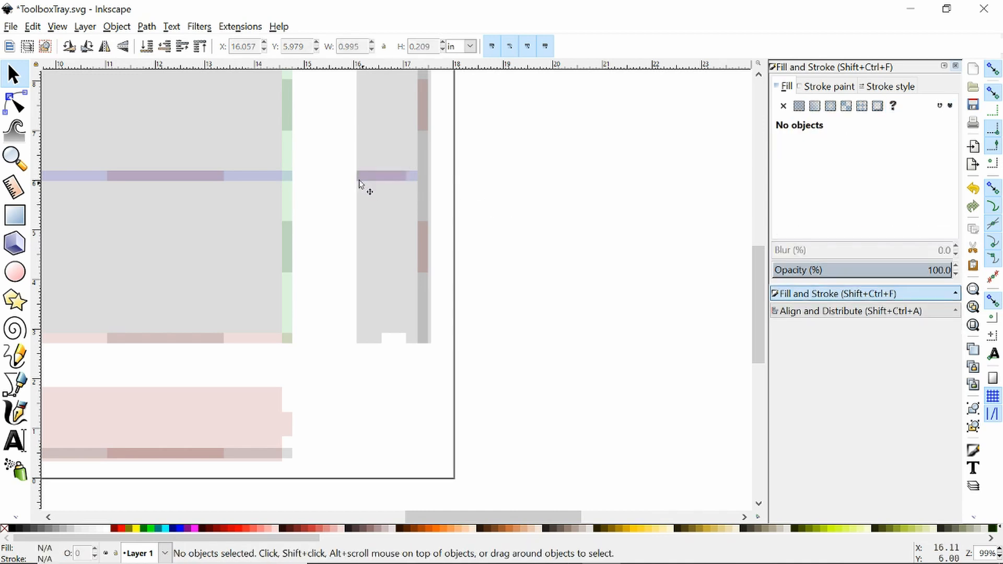
# Remove the extra rectangle beside the tab-slot marker on the narrow side panel's blue strip and save the document.
pyautogui.keyDown('ctrl'); pyautogui.click(374, 178); pyautogui.keyUp('ctrl')
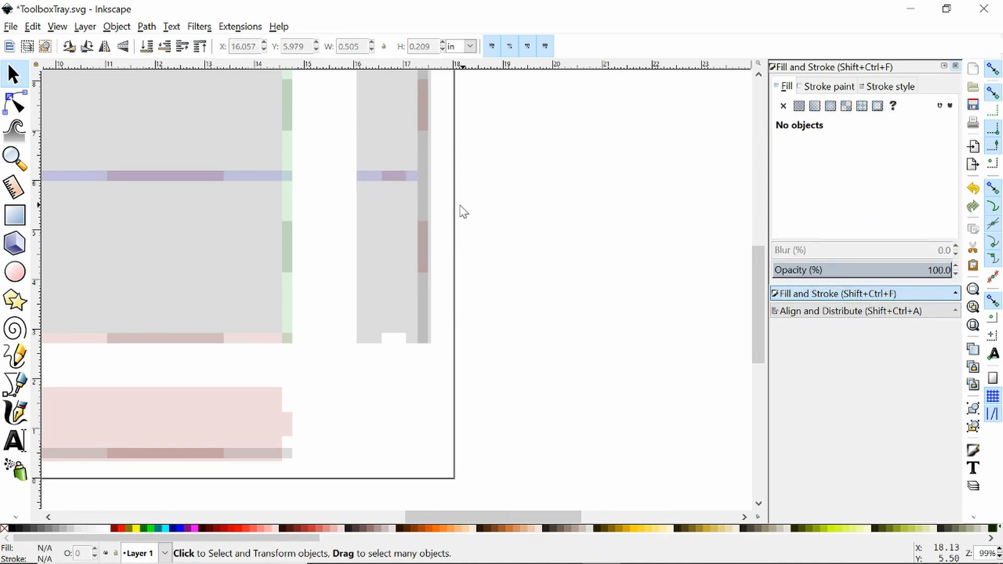
pyautogui.keyDown('ctrl'); pyautogui.scroll(-1, 381, 213); pyautogui.keyUp('ctrl')
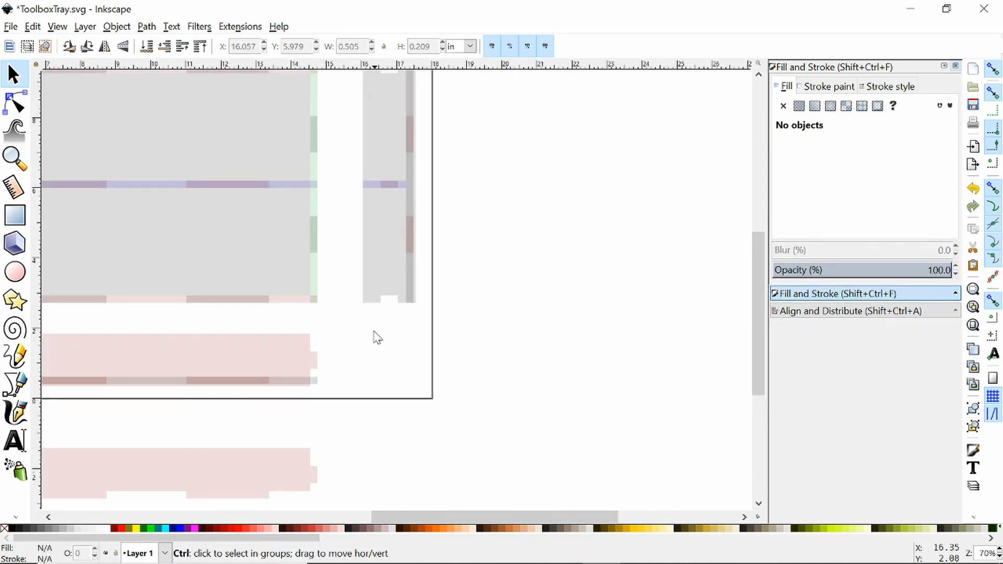
pyautogui.keyDown('ctrl'); pyautogui.scroll(-1, 482, 347); pyautogui.keyUp('ctrl')
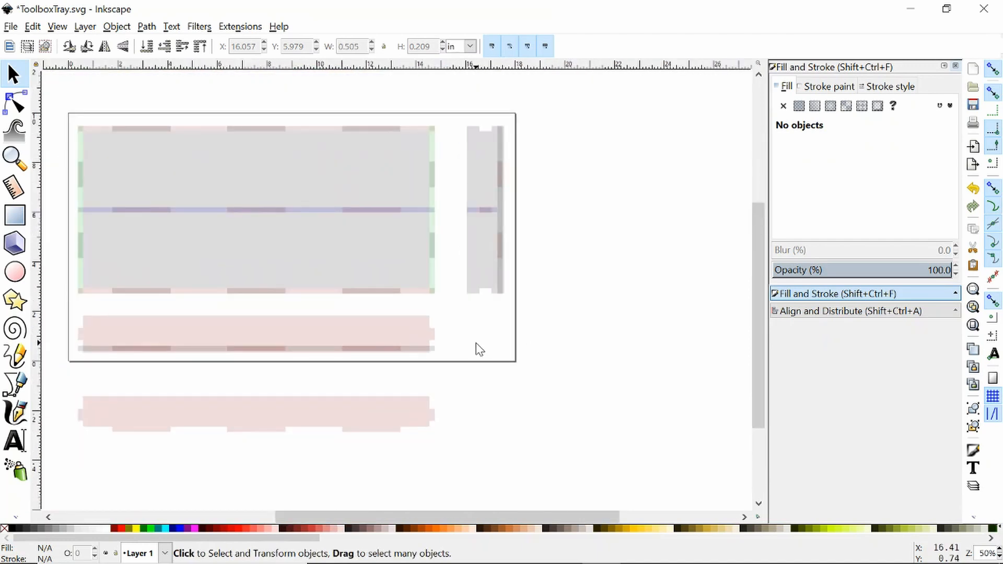
pyautogui.hotkey('ctrl', 's')
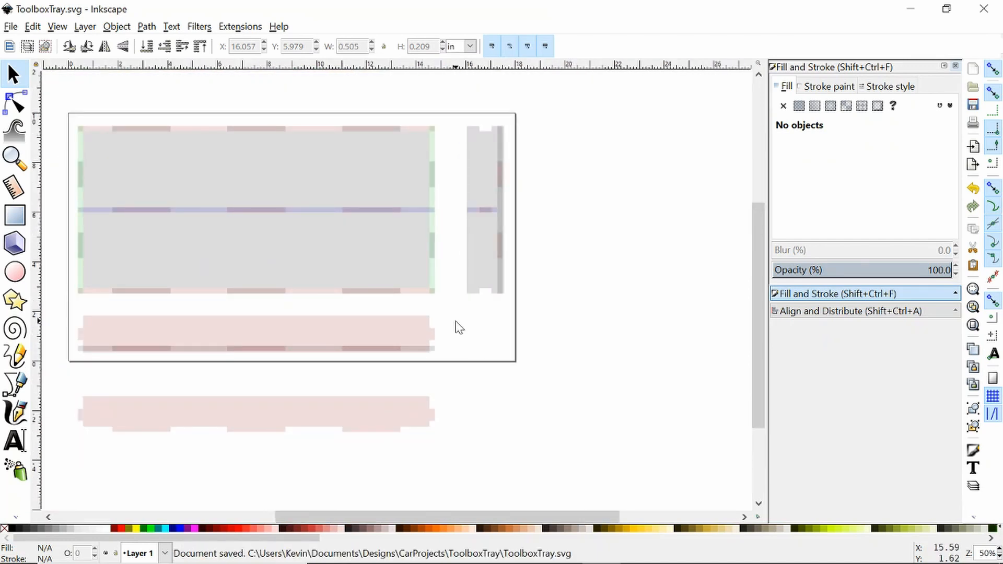
# Draw a rectangle about 6.4 in wide below the copied long panel and set its height to 2 in.
pyautogui.scroll(-3, 340, 376)
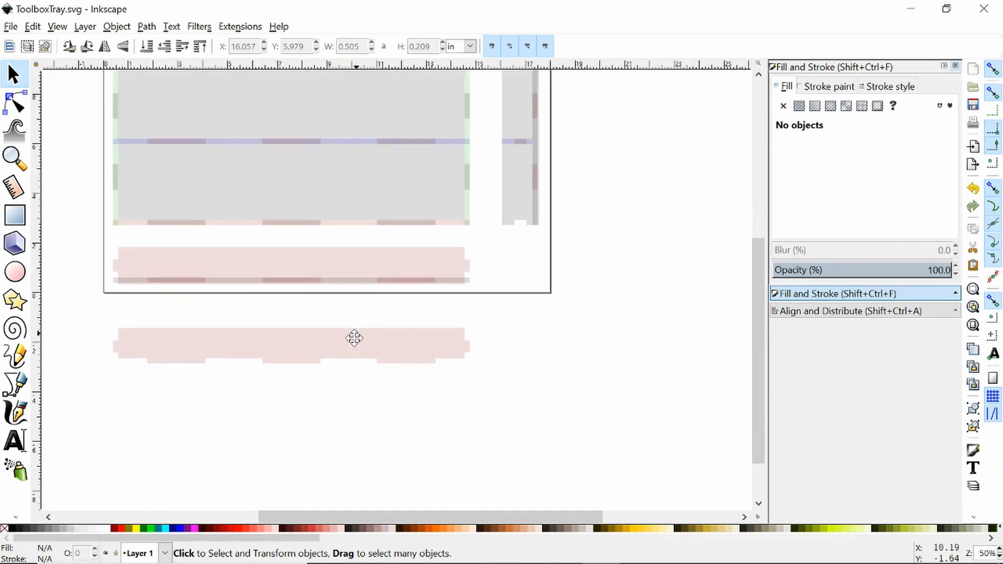
pyautogui.keyDown('ctrl'); pyautogui.scroll(1, 284, 332); pyautogui.keyUp('ctrl')
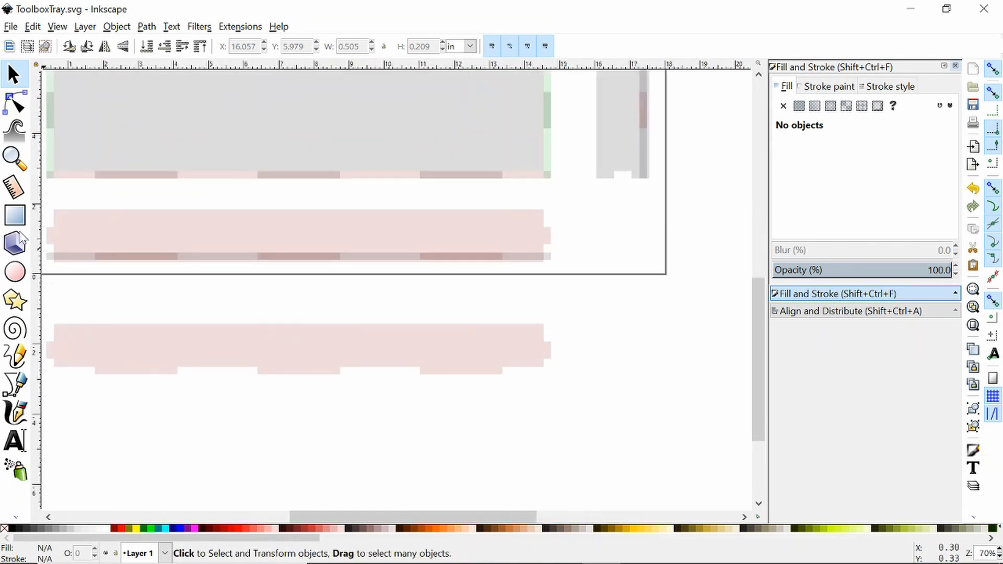
pyautogui.click(15, 215)
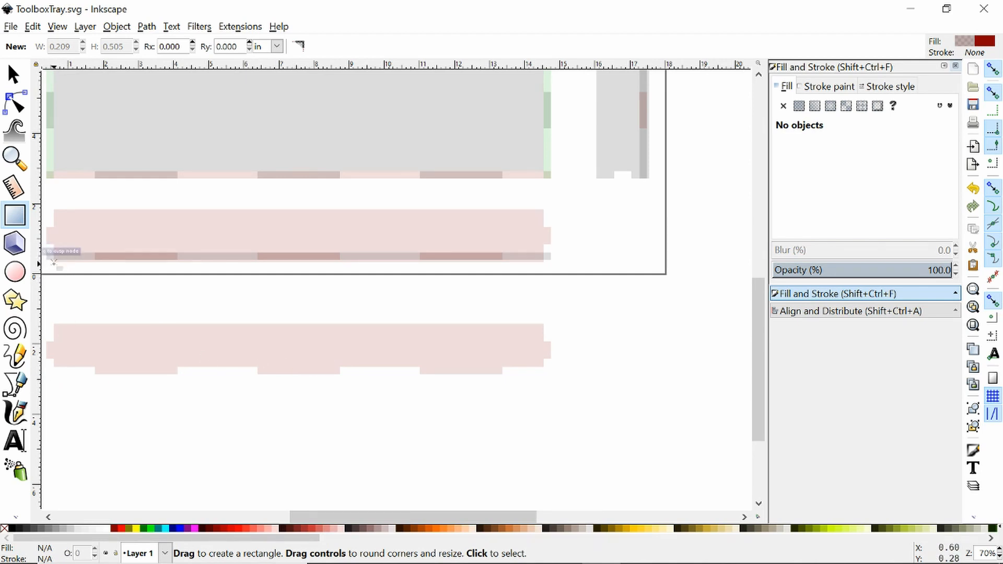
pyautogui.moveTo(166, 403); pyautogui.dragTo(392, 472)
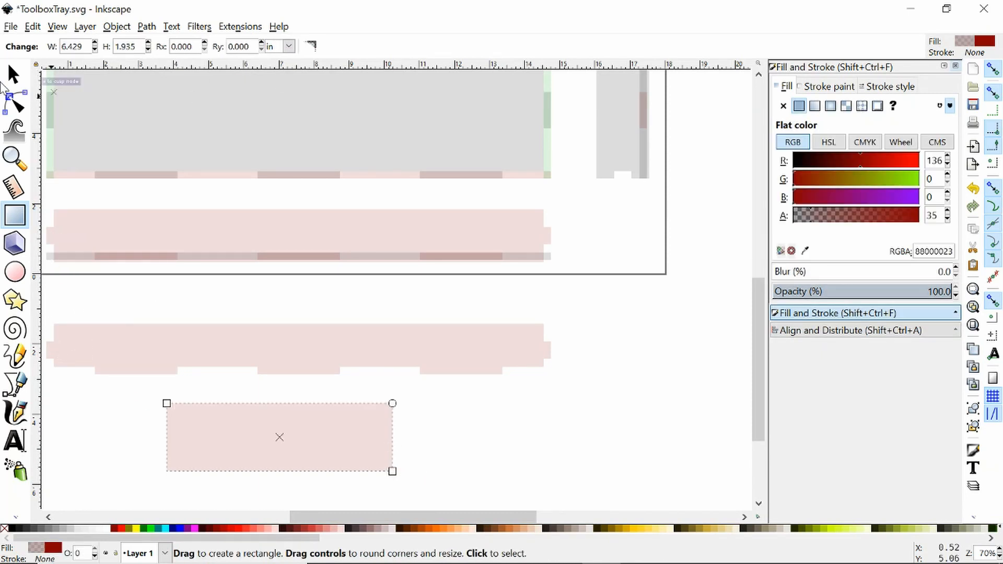
pyautogui.click(13, 75)
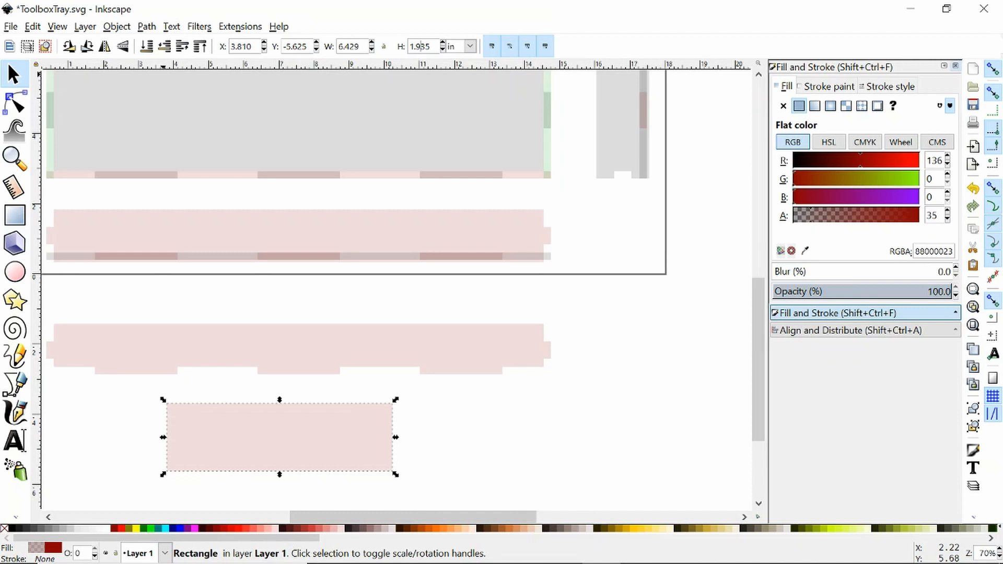
pyautogui.write('2')
pyautogui.press('Return')
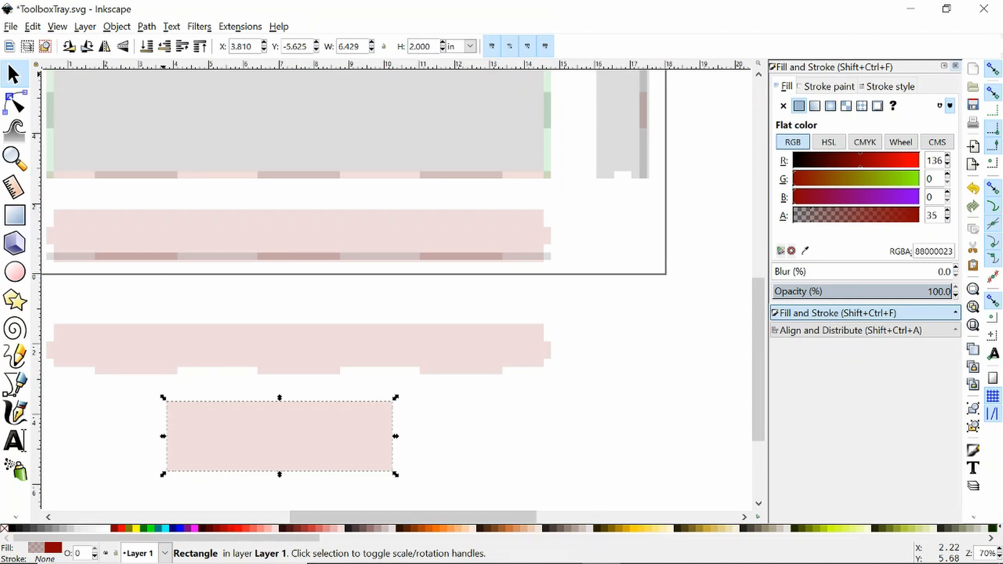
# Narrow the rectangle to about 4.5 in wide and centre it over the copied long panel with their lower edges aligned.
pyautogui.moveTo(163, 436); pyautogui.dragTo(233, 438)
pyautogui.moveTo(291, 425); pyautogui.dragTo(279, 351)
pyautogui.click(346, 426)
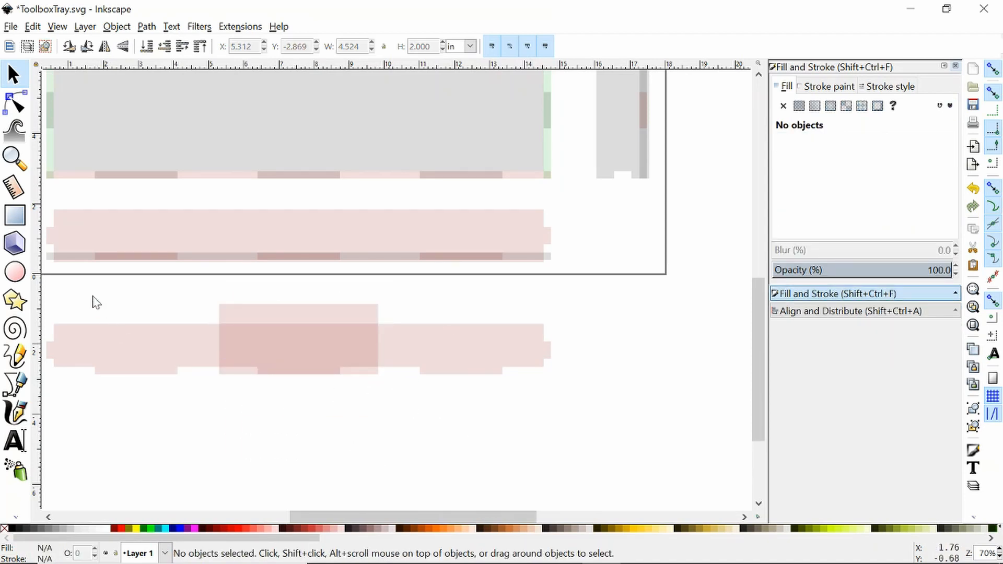
# Round the centred rectangle's corners with a radius of about 0.56 in.
pyautogui.doubleClick(301, 320)
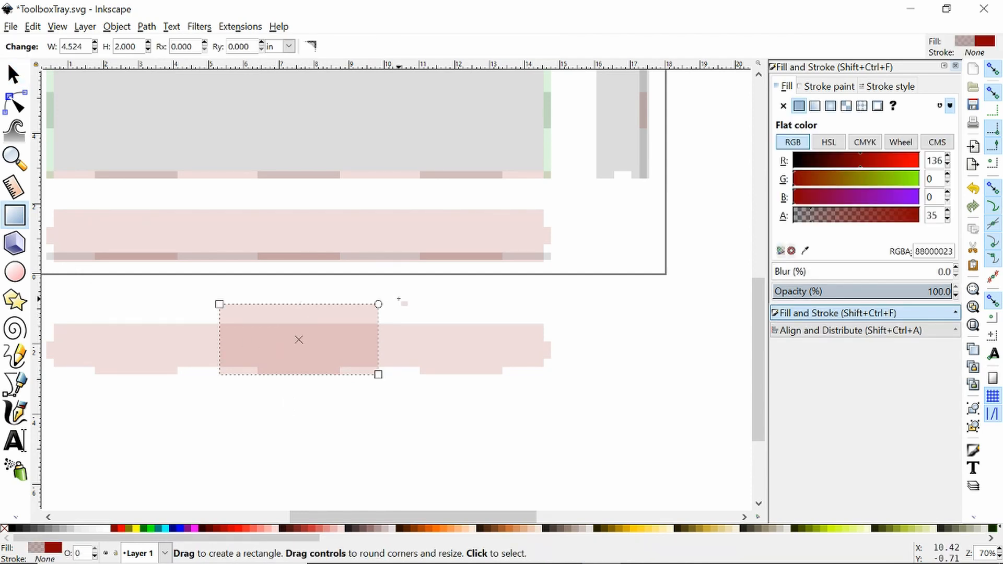
pyautogui.moveTo(378, 305); pyautogui.dragTo(379, 324)
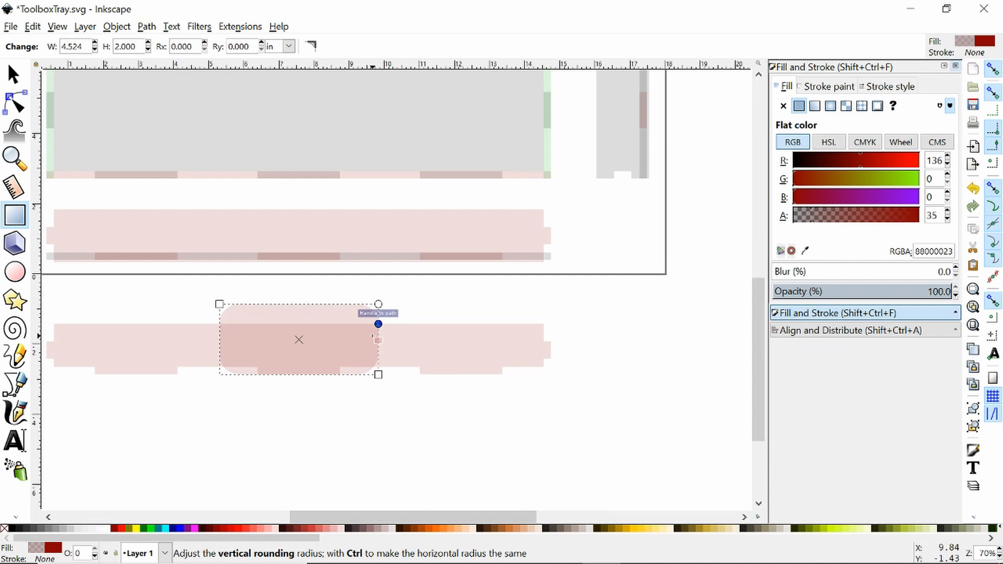
pyautogui.click(403, 432)
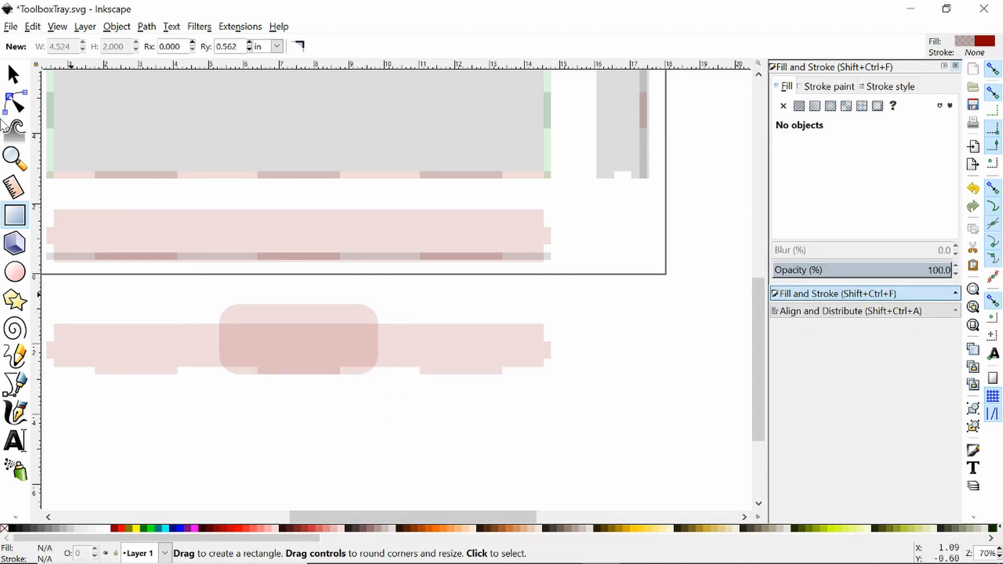
# Duplicate the rounded rectangle and shrink the copy about its centre to about 1.98 by 0.875 in.
pyautogui.click(13, 74)
pyautogui.click(315, 314)
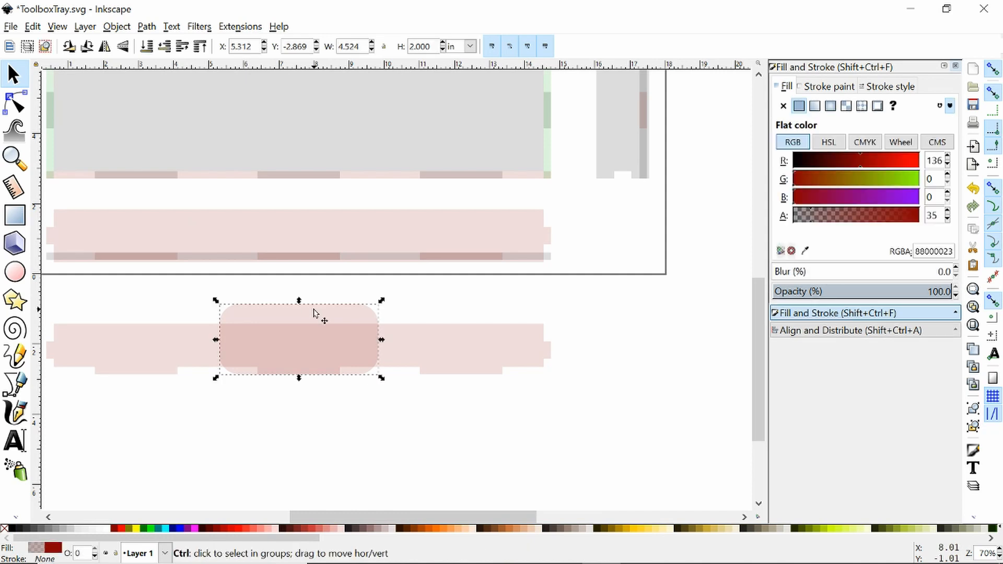
pyautogui.hotkey('ctrl', 'd')
pyautogui.moveTo(218, 382); pyautogui.dragTo(255, 374)
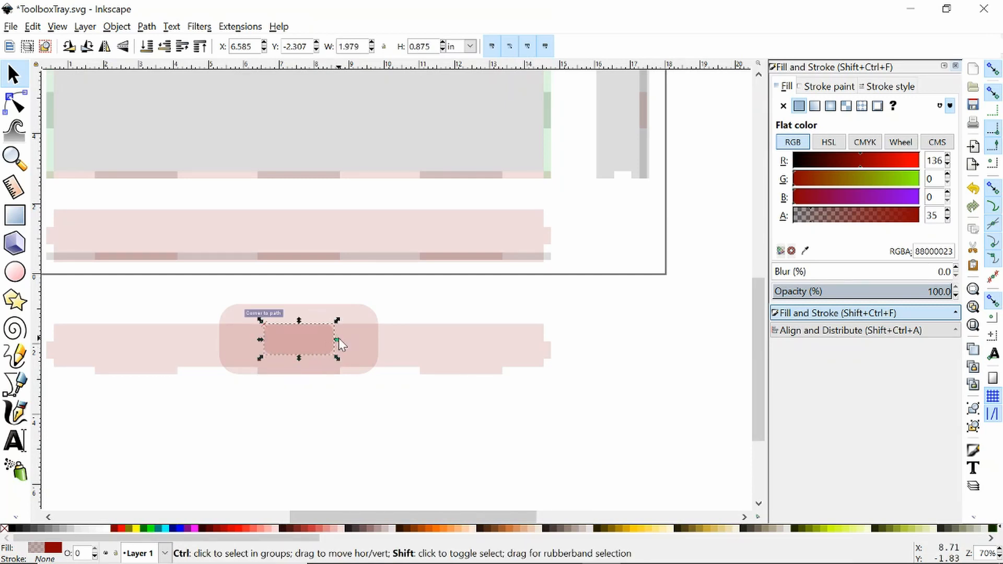
pyautogui.moveTo(340, 340); pyautogui.dragTo(350, 341)
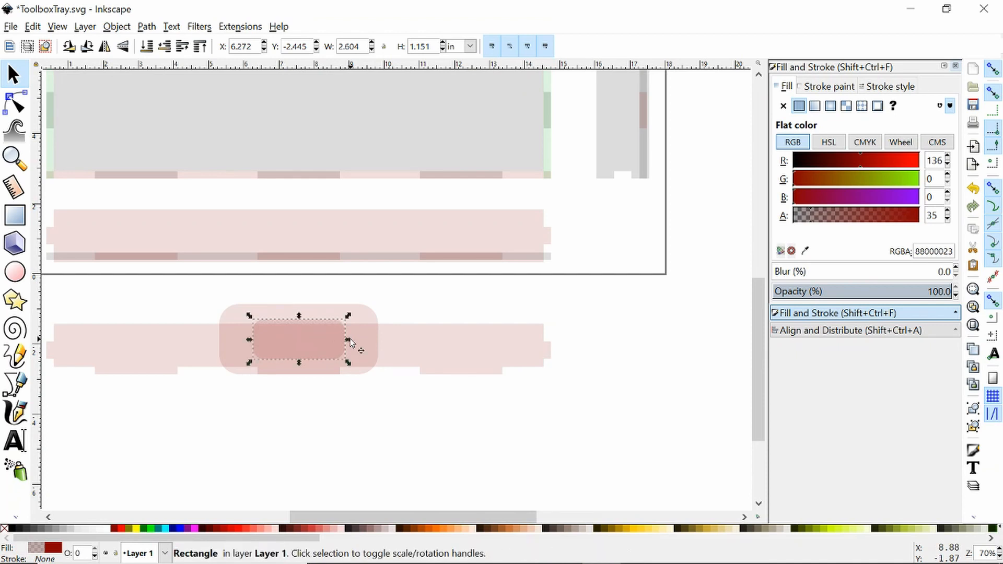
pyautogui.hotkey('ctrl', 'z')
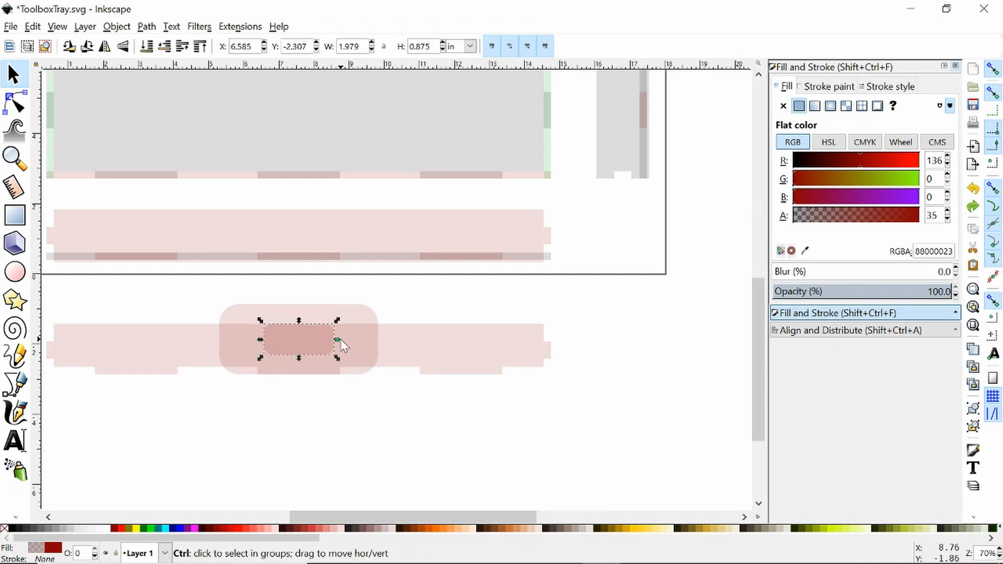
pyautogui.hotkey('ctrl', 'shift', 'z')
pyautogui.hotkey('ctrl', 'z')
# Widen the inner rounded rectangle symmetrically about its centre to about 3.4 in, keeping its height.
pyautogui.press('shift')
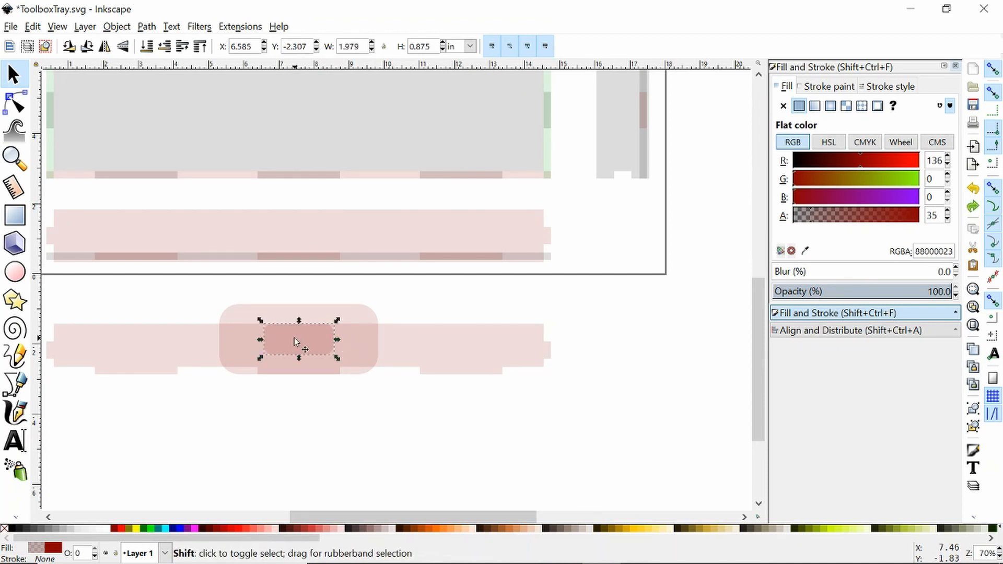
pyautogui.moveTo(338, 340); pyautogui.dragTo(364, 341)
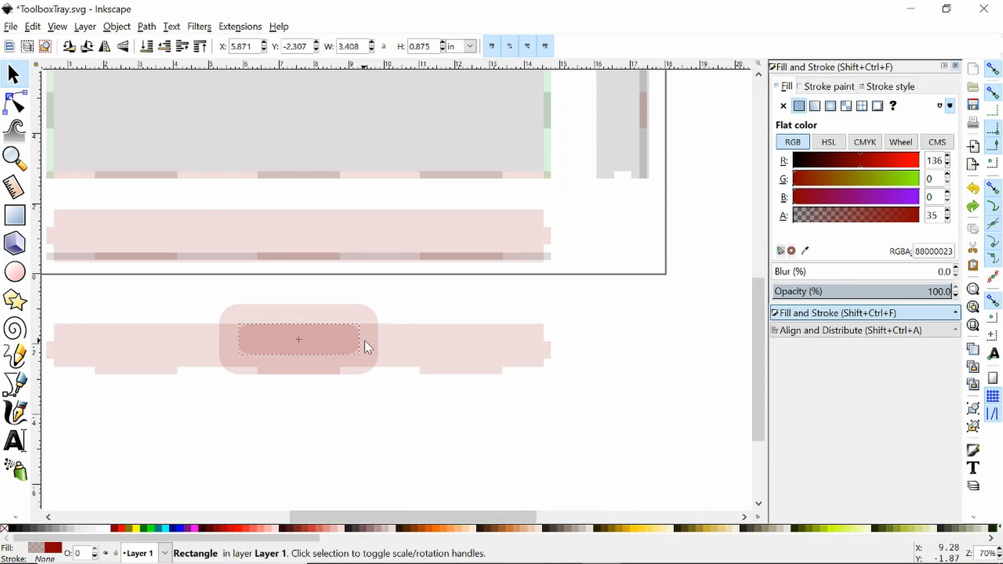
pyautogui.click(365, 443)
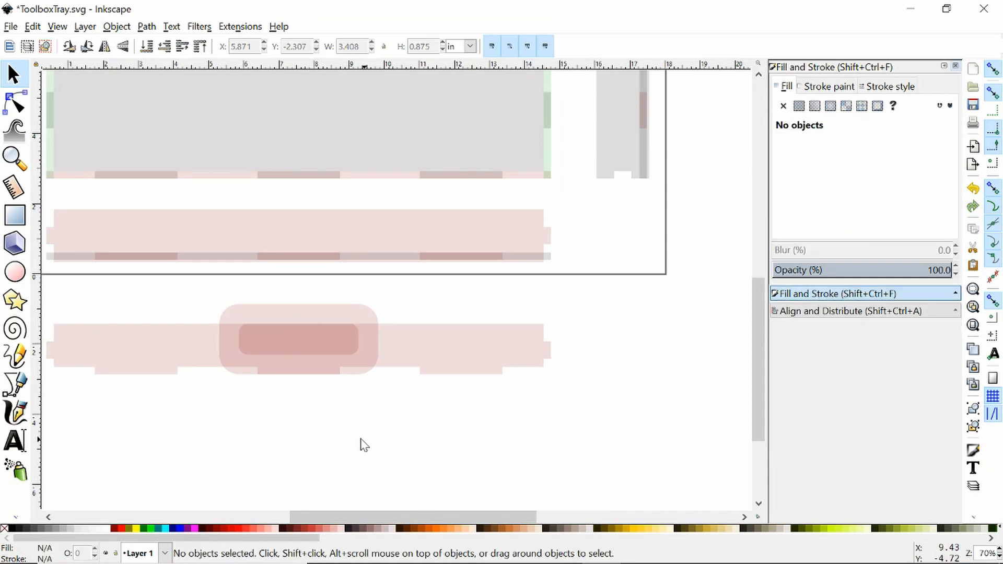
pyautogui.click(296, 322)
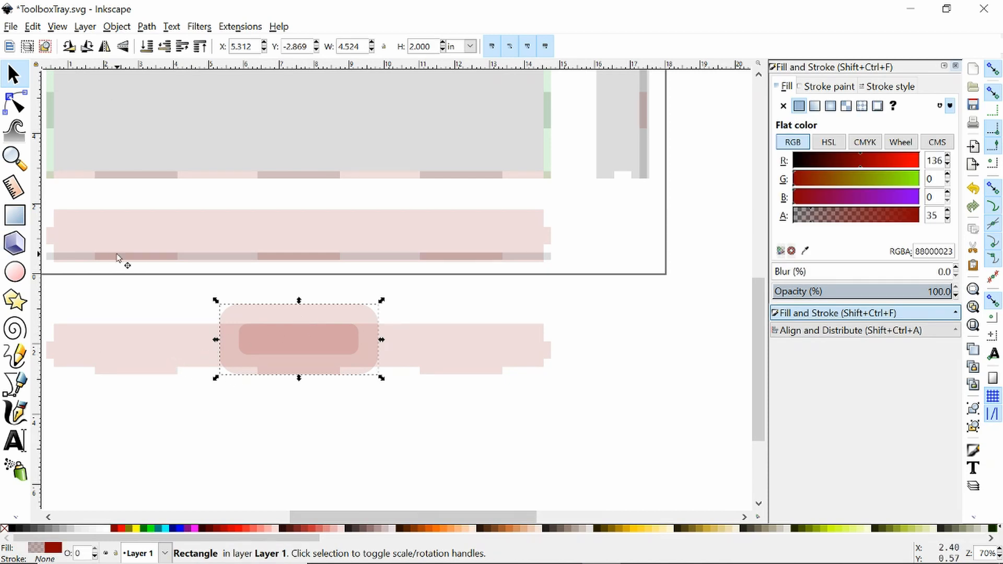
pyautogui.click(190, 347)
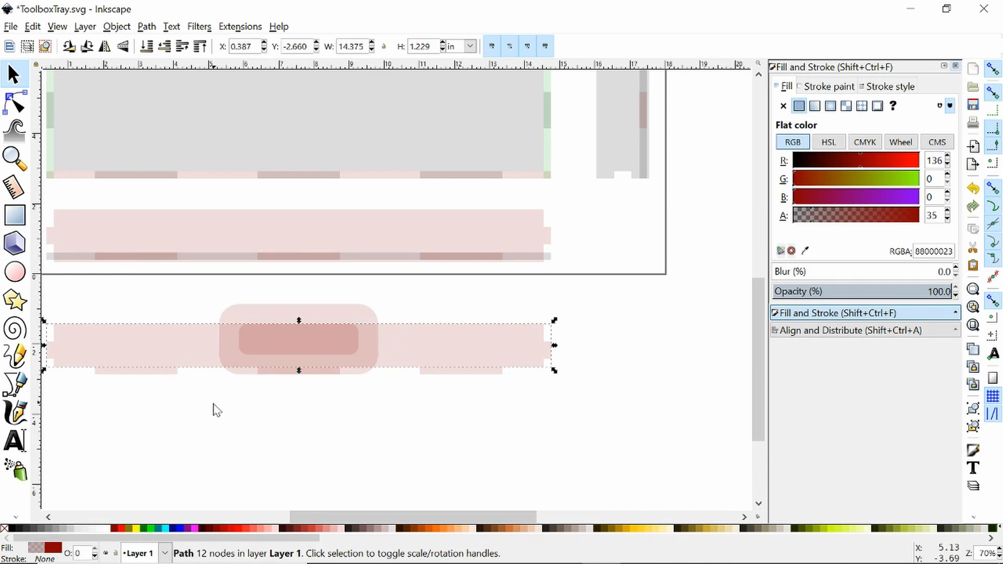
pyautogui.click(275, 313)
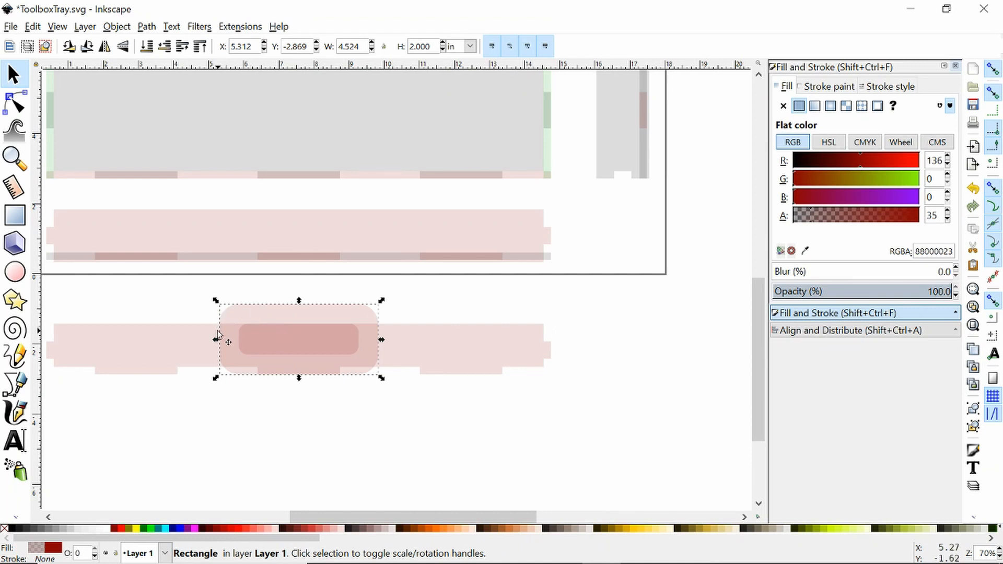
pyautogui.click(131, 349)
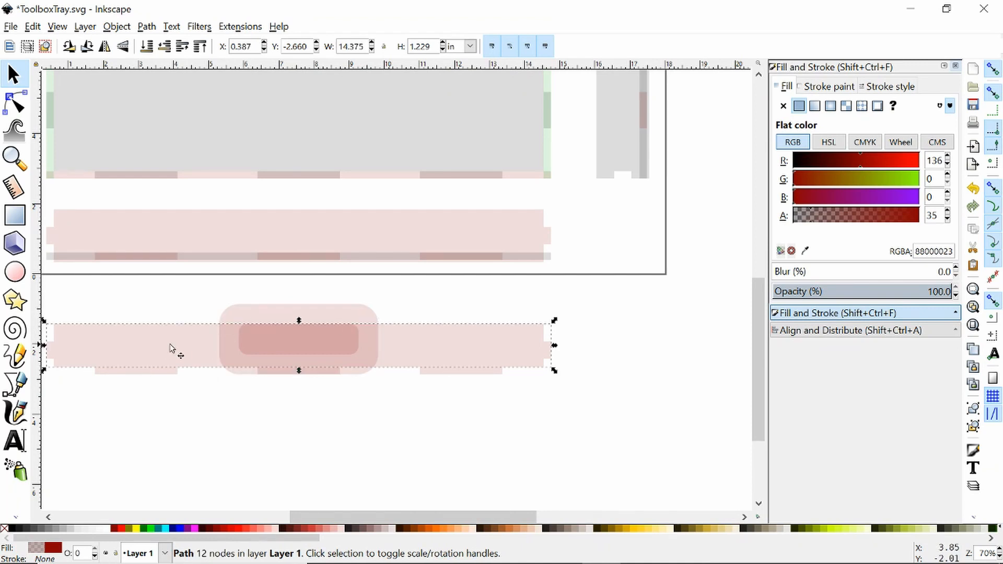
# Nudge the inner rounded rectangle upward inside the outer one to a Y position of about -2.18 in.
pyautogui.click(272, 343)
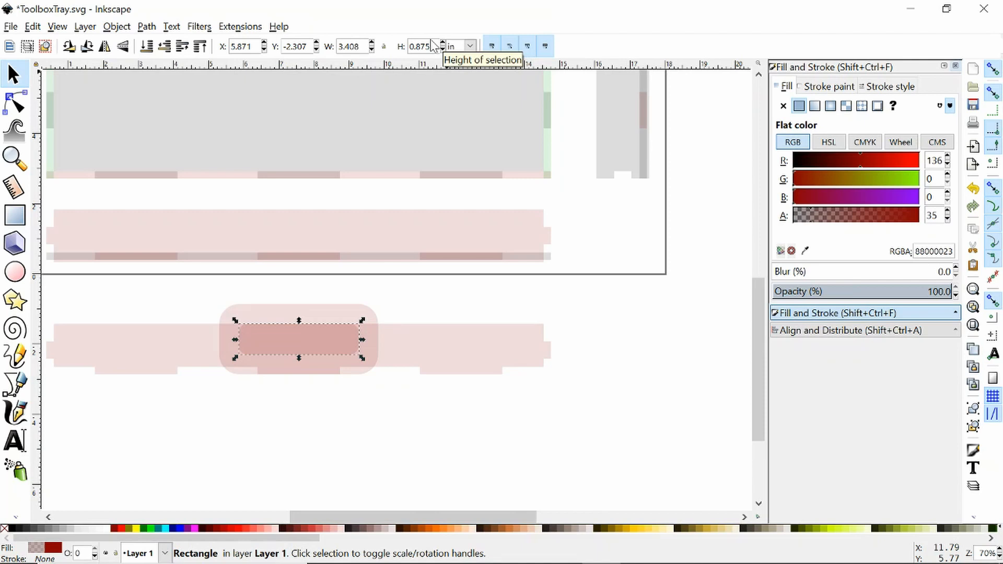
pyautogui.press('Up')
pyautogui.press('Up')
pyautogui.press('Up')
pyautogui.press('Up')
pyautogui.press('Up')
pyautogui.press('Up')
pyautogui.press('Up')
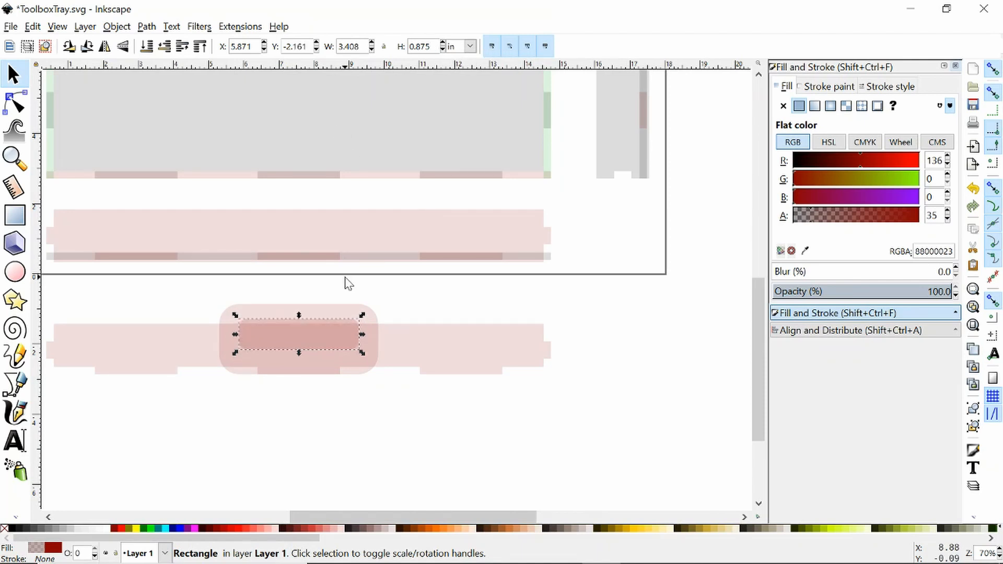
pyautogui.press('Down')
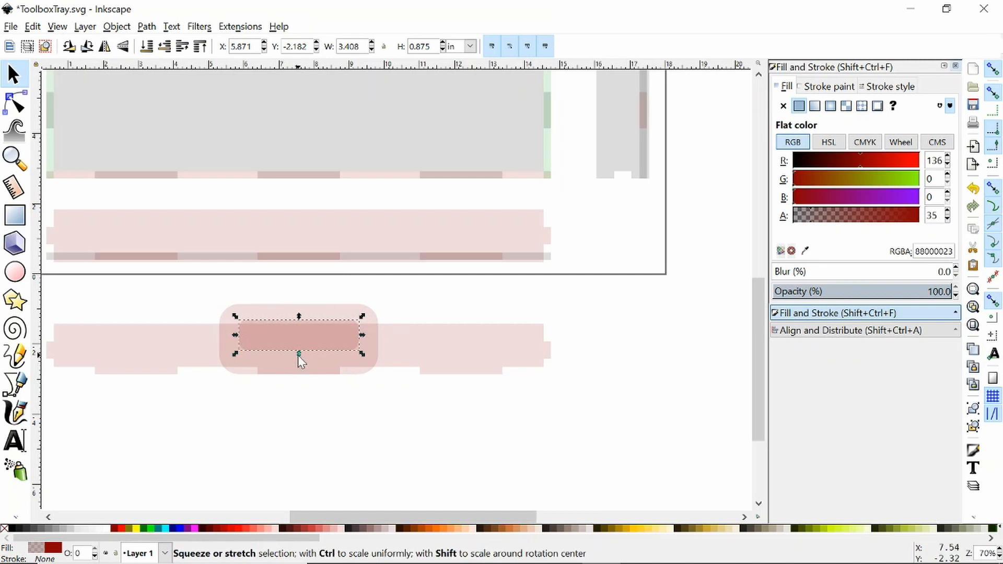
# Stretch the inner rounded rectangle's lower edge downward to a height of about 1.01 in and save the document.
pyautogui.moveTo(297, 355); pyautogui.dragTo(297, 360)
pyautogui.click(365, 401)
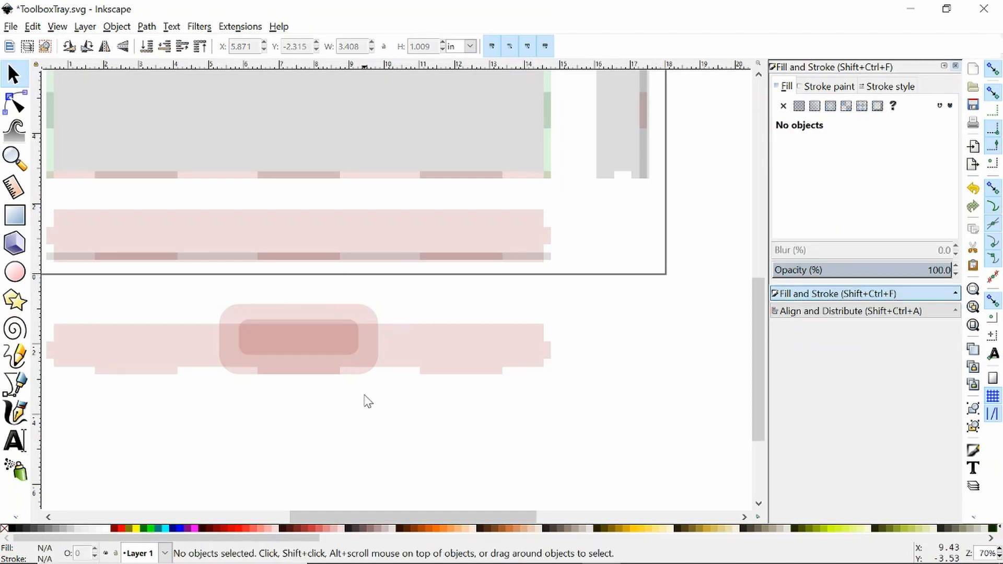
pyautogui.click(306, 327)
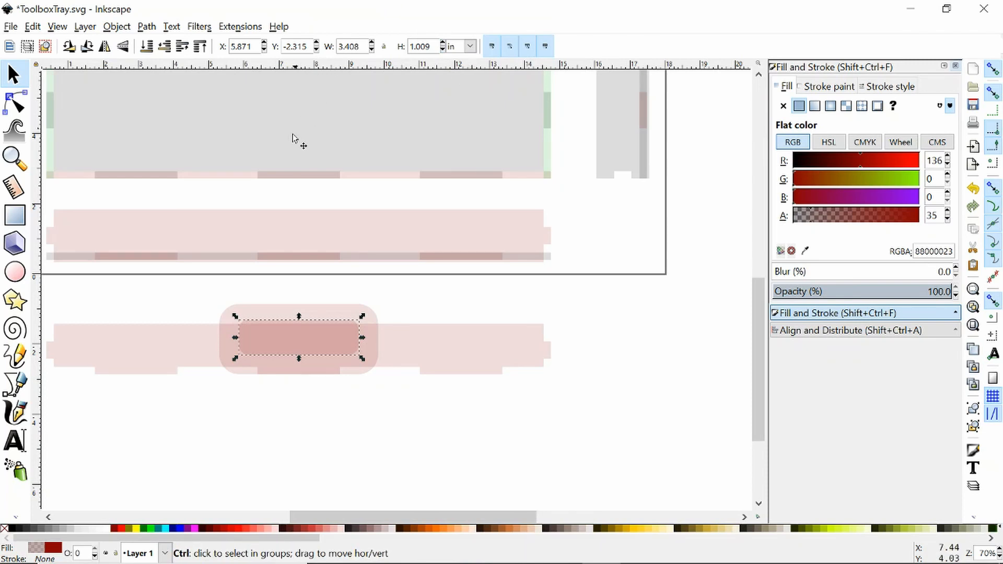
pyautogui.hotkey('ctrl', 's')
# Duplicate the copied long panel's body and split the outer rounded rectangle along it with the Division path operation.
pyautogui.click(330, 307)
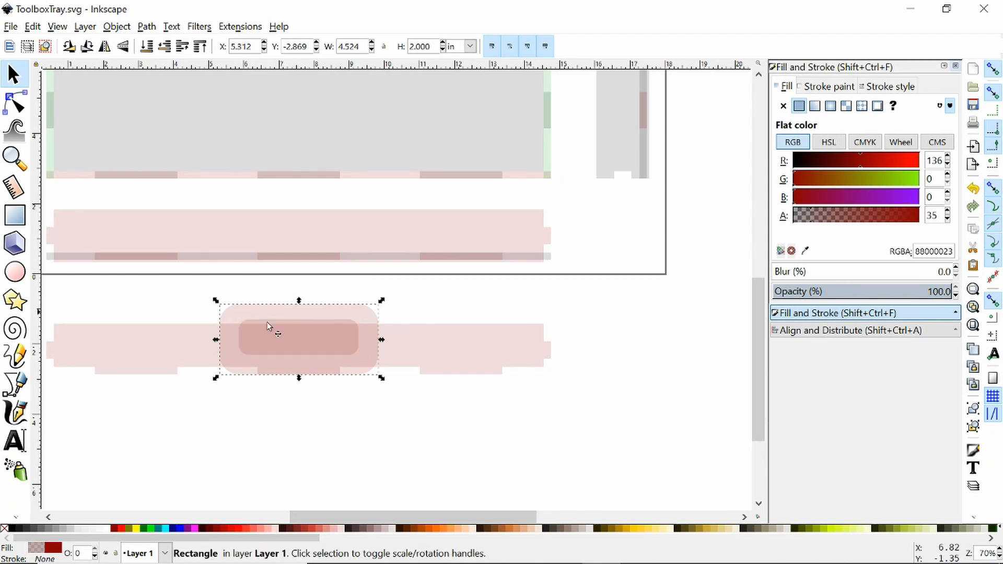
pyautogui.click(184, 342)
pyautogui.hotkey('ctrl', 'd')
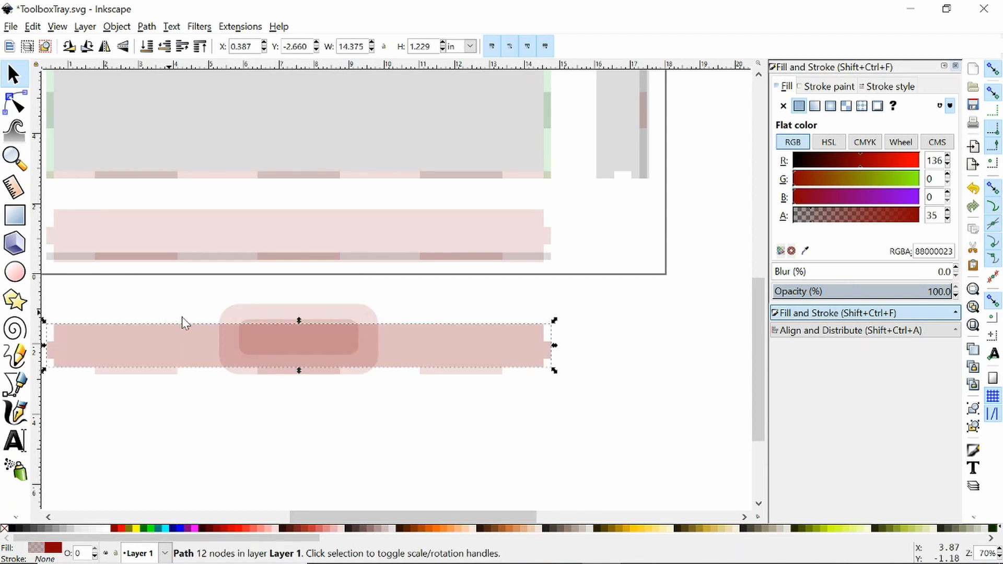
pyautogui.keyDown('shift'); pyautogui.click(306, 309); pyautogui.keyUp('shift')
pyautogui.click(168, 27)
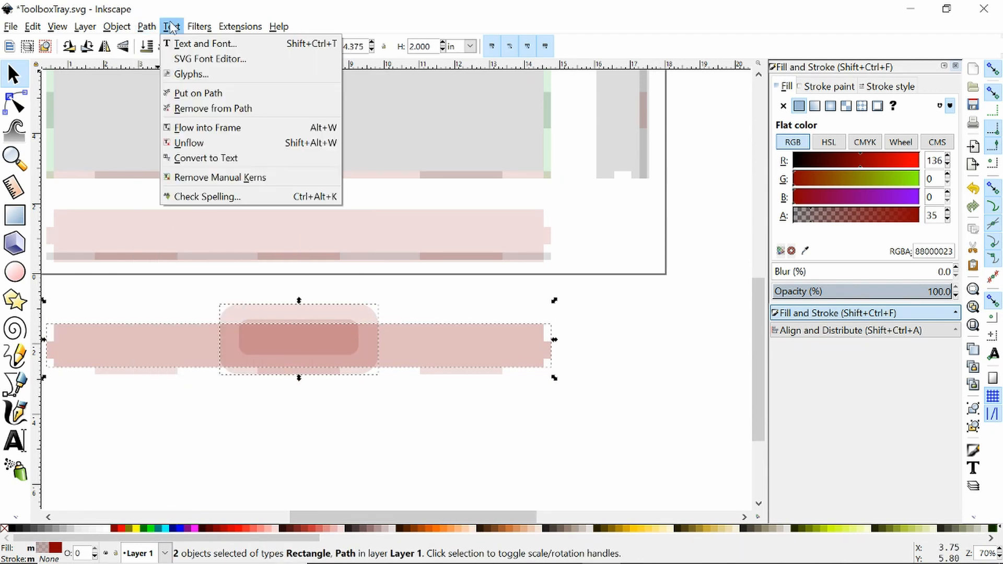
pyautogui.moveTo(146, 26)
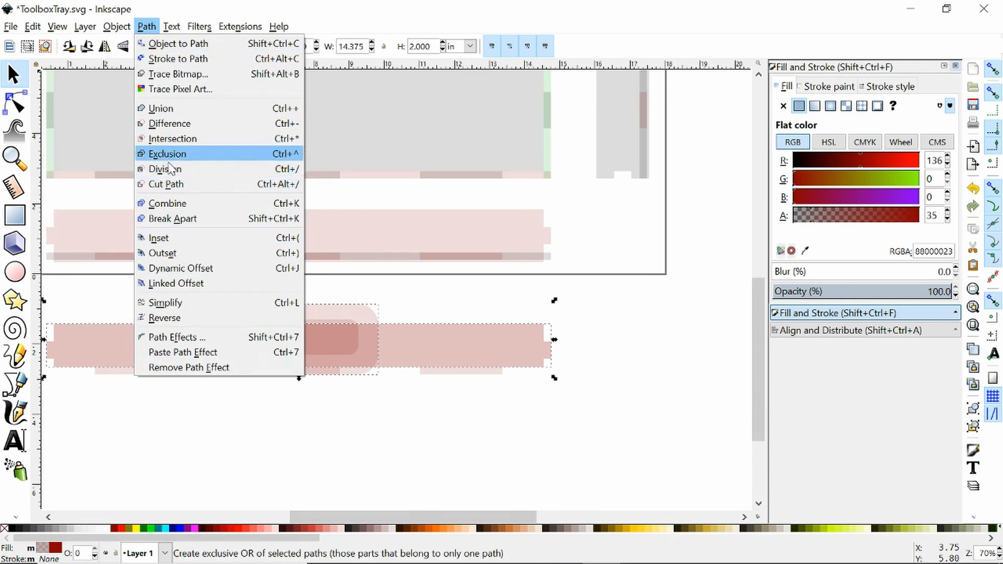
pyautogui.click(170, 168)
pyautogui.click(433, 313)
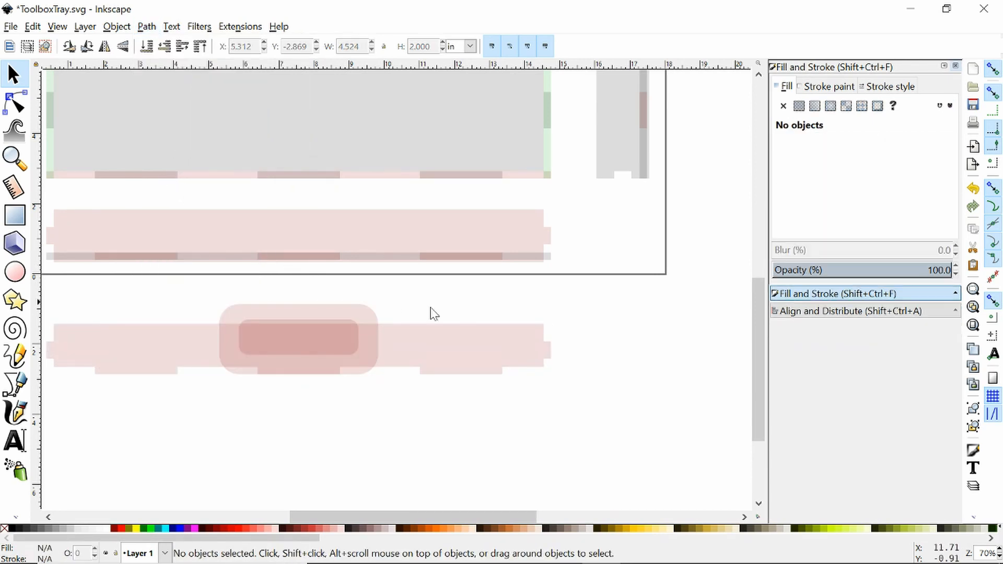
# Delete the two lower fragments of the divided outer rounded rectangle, keeping only the handle portion above the copied long panel.
pyautogui.click(367, 323)
pyautogui.click(379, 346)
pyautogui.click(365, 381)
pyautogui.click(369, 376)
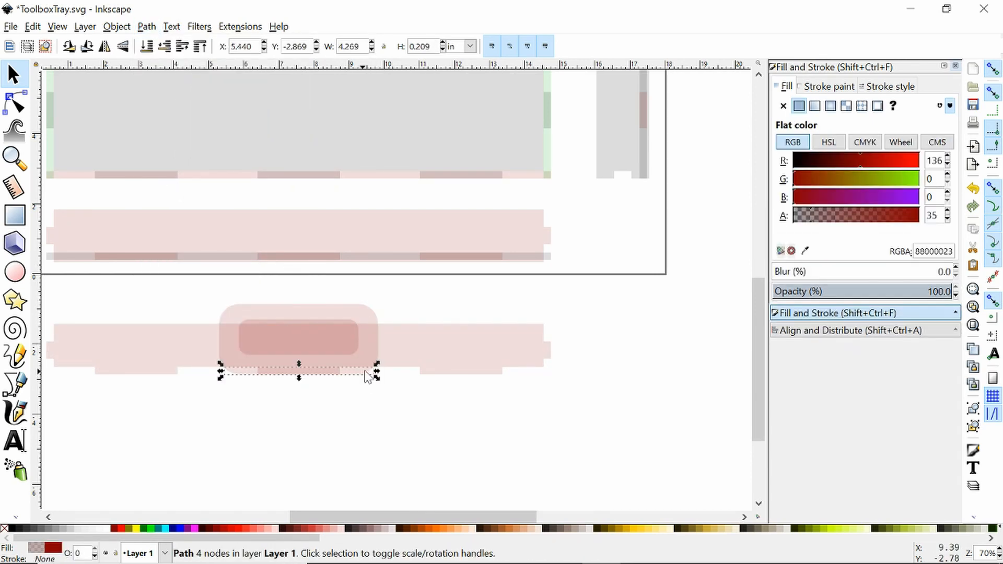
pyautogui.press('Delete')
pyautogui.click(376, 352)
pyautogui.press('Delete')
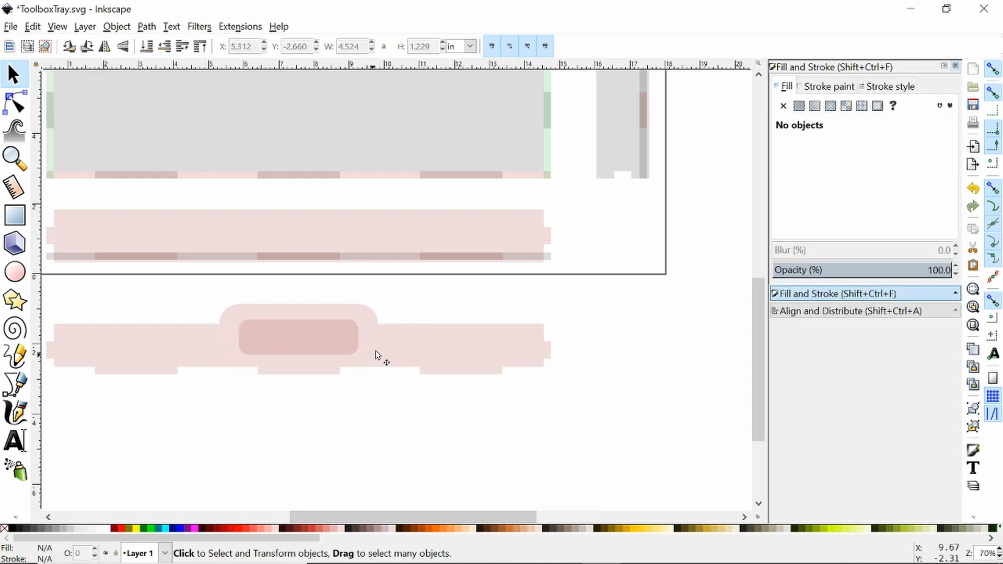
# Merge the raised handle portion with the copied long panel's body using the Union path operation.
pyautogui.click(326, 315)
pyautogui.keyDown('shift'); pyautogui.click(222, 325); pyautogui.keyUp('shift')
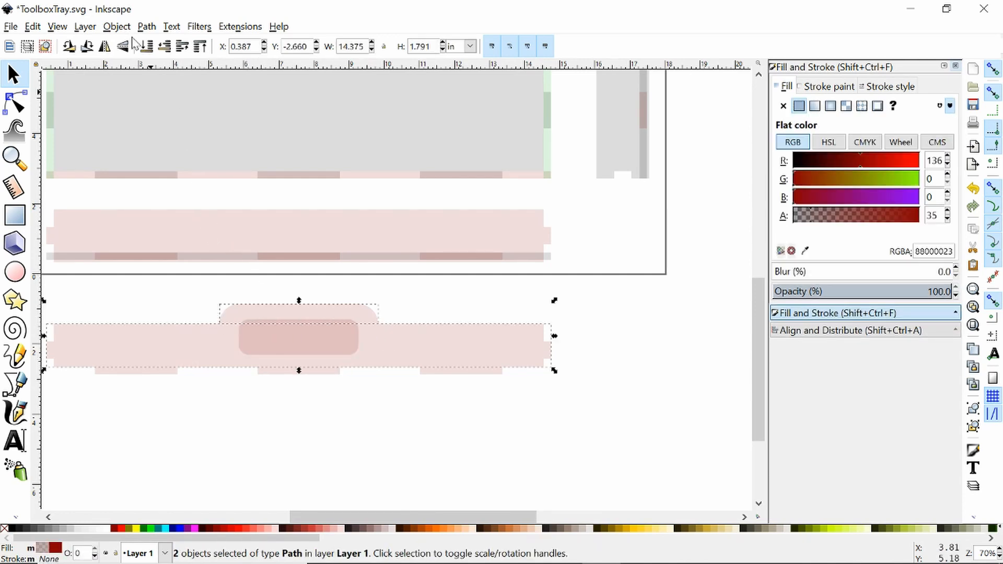
pyautogui.click(147, 26)
pyautogui.click(159, 105)
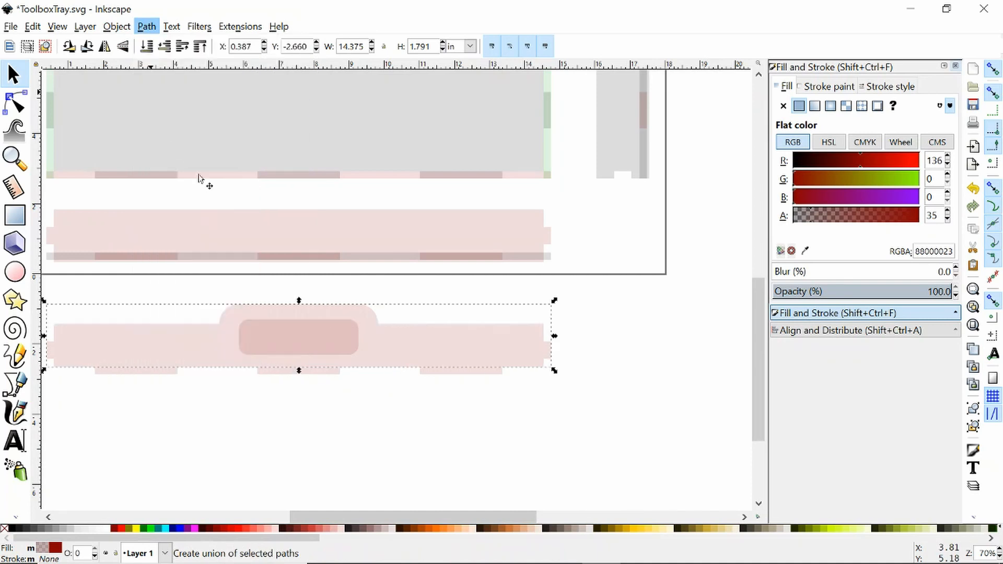
pyautogui.click(620, 326)
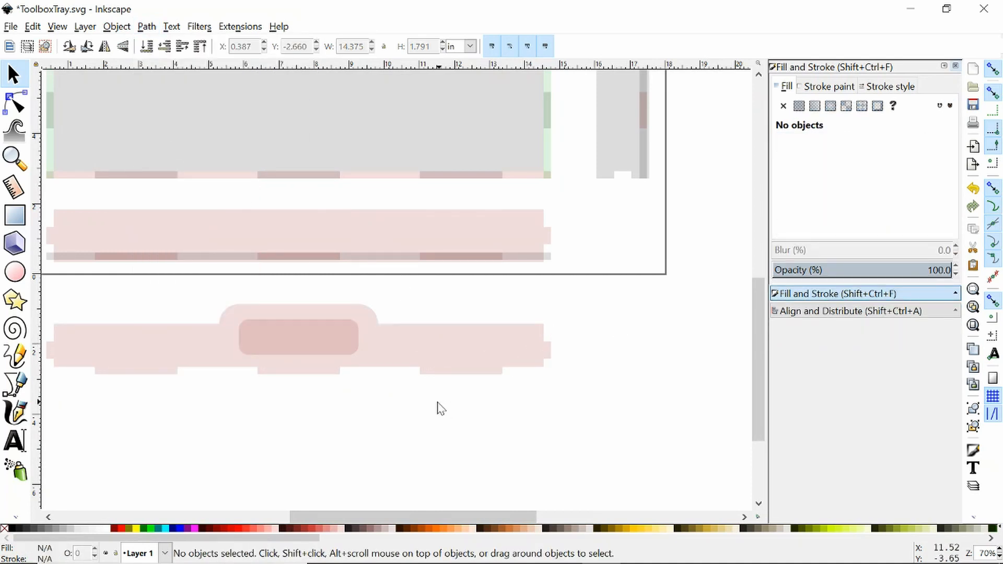
# Ungroup the three finger tabs along the lower edge of the handled divider panel.
pyautogui.scroll(-1, 437, 403)
pyautogui.moveTo(103, 351); pyautogui.dragTo(517, 413)
pyautogui.click(278, 447)
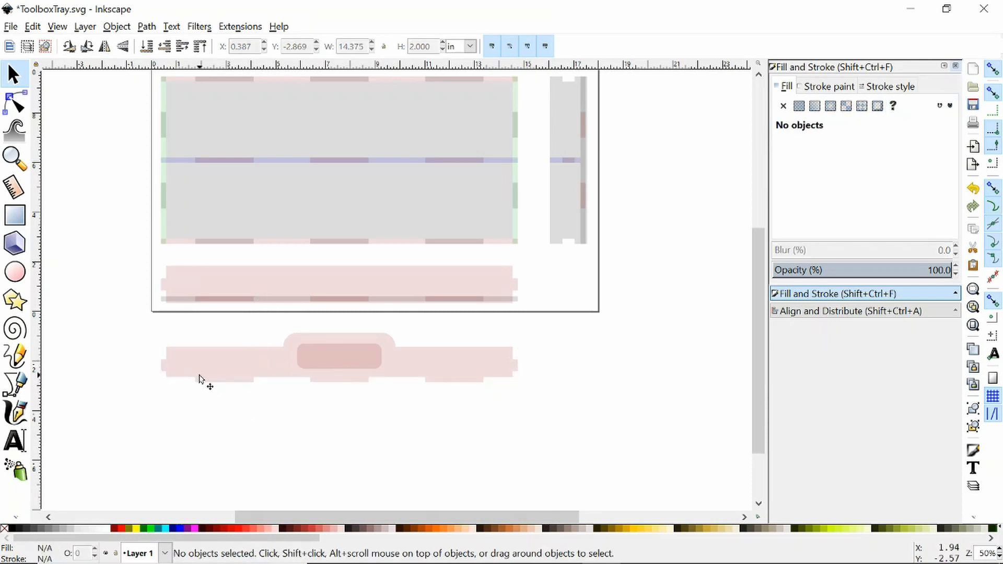
pyautogui.click(201, 380)
pyautogui.hotkey('ctrl', 'shift', 'g')
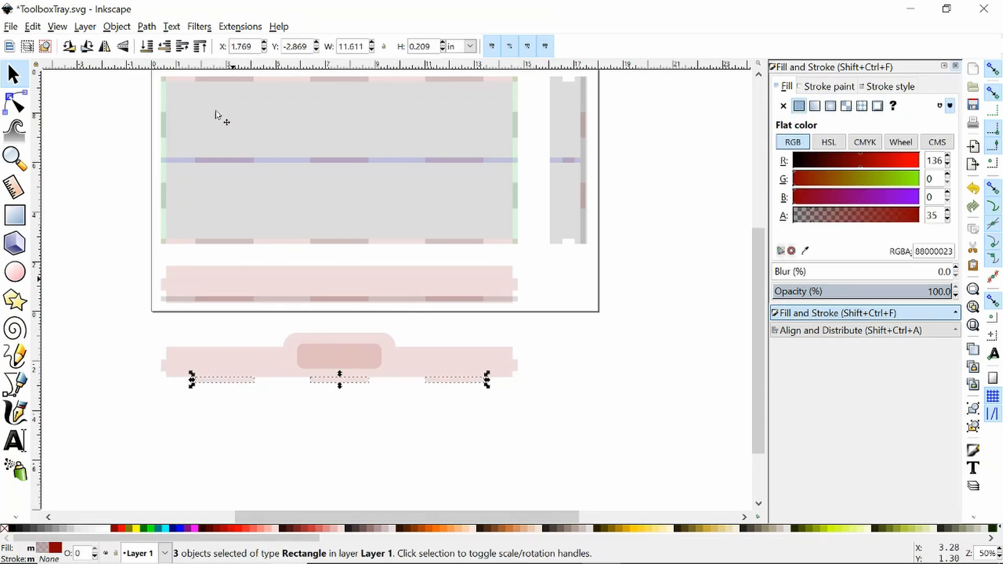
# Merge the three finger tabs with the handled divider body using Union and save the document.
pyautogui.click(146, 26)
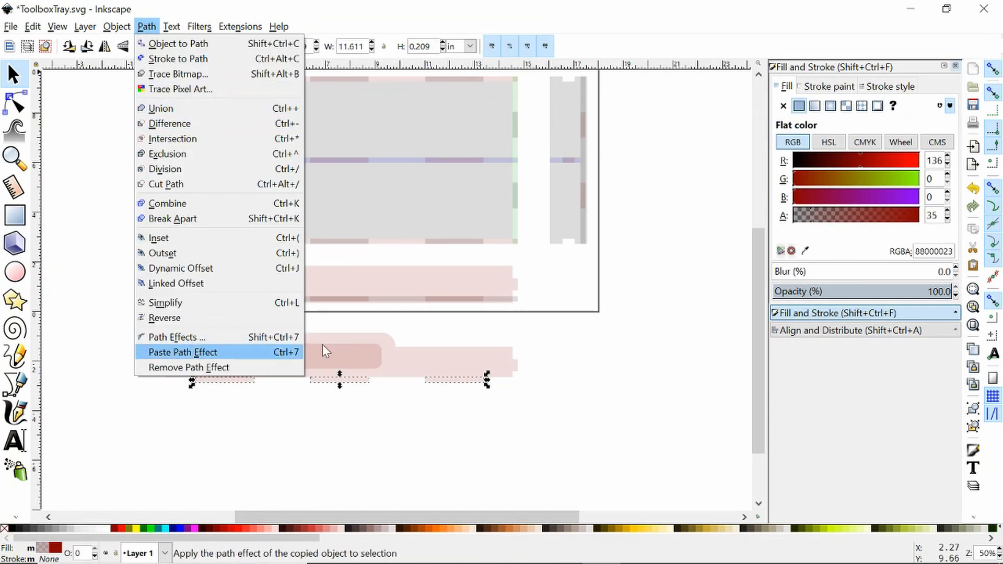
pyautogui.click(416, 353)
pyautogui.keyDown('shift'); pyautogui.click(418, 353); pyautogui.keyUp('shift')
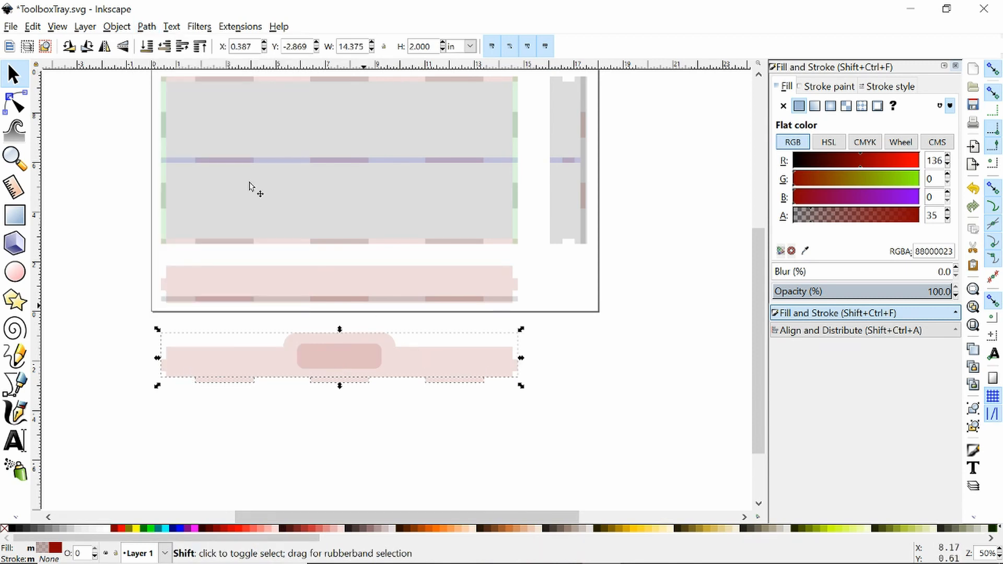
pyautogui.click(147, 26)
pyautogui.click(160, 105)
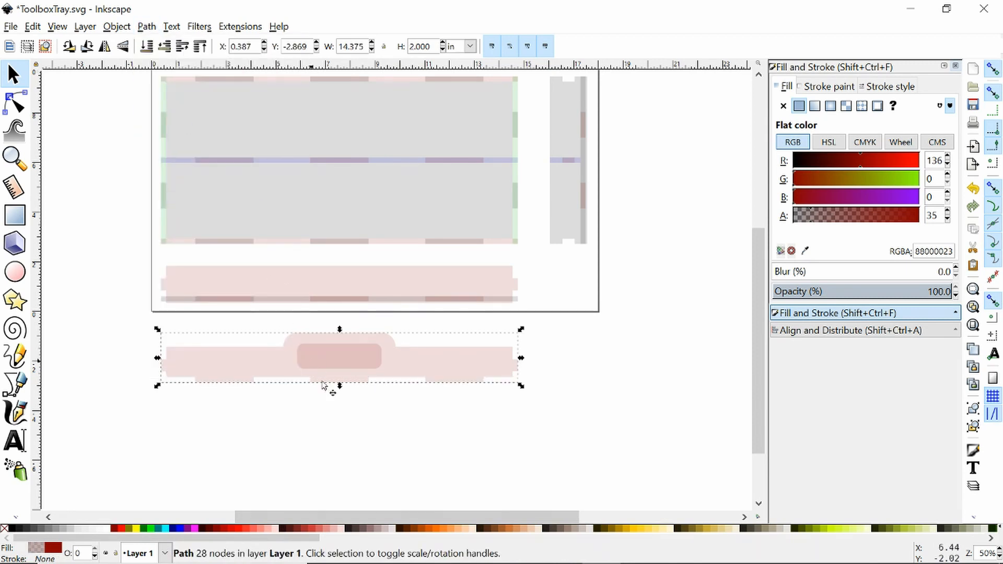
pyautogui.hotkey('ctrl', 's')
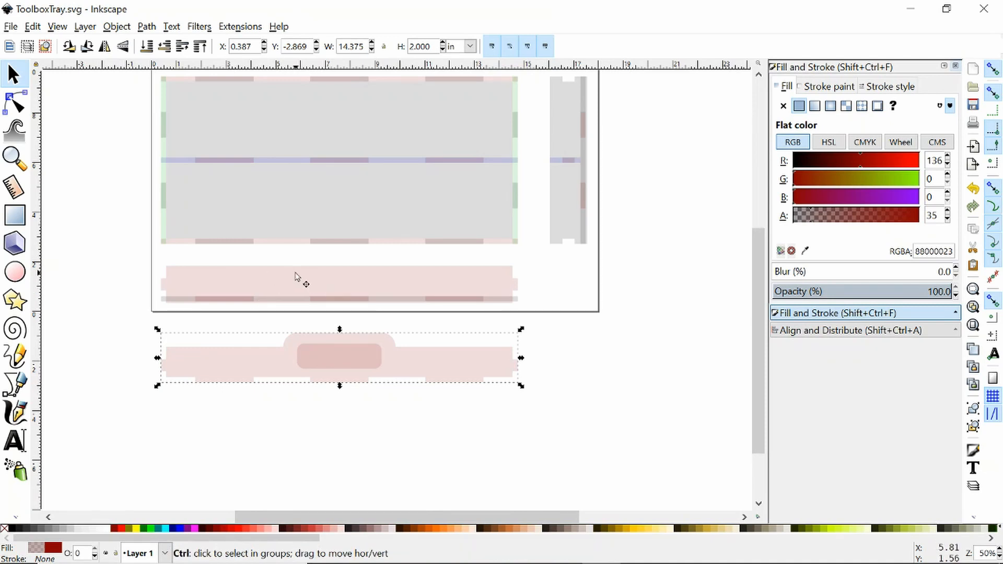
pyautogui.hotkey('ctrl', 's')
pyautogui.scroll(1, 441, 291)
pyautogui.scroll(-1, 441, 291)
pyautogui.hotkey('ctrl', 's')
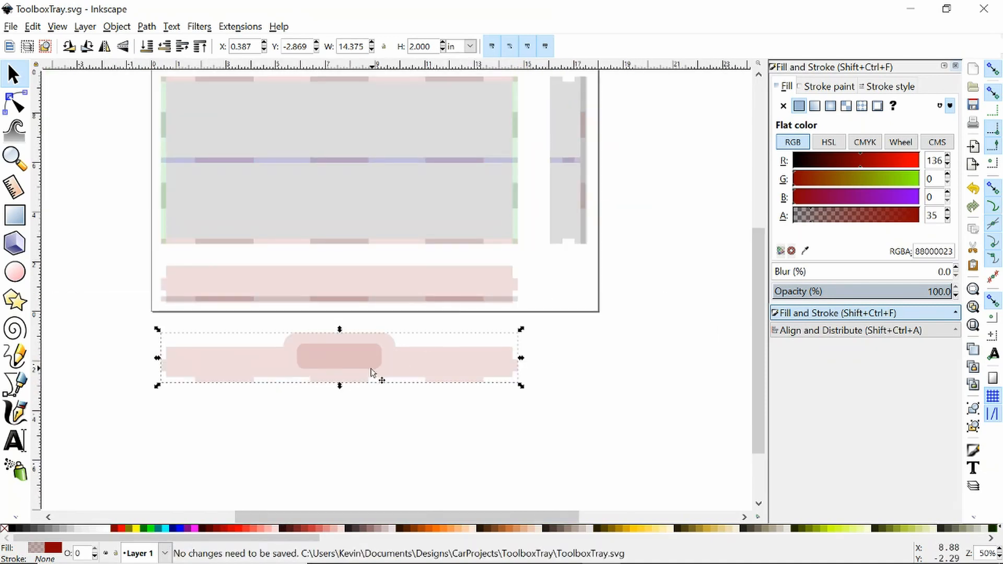
# Save the drawing under the new file name ToolboxTrayPrint as an Inkscape SVG.
pyautogui.click(357, 366)
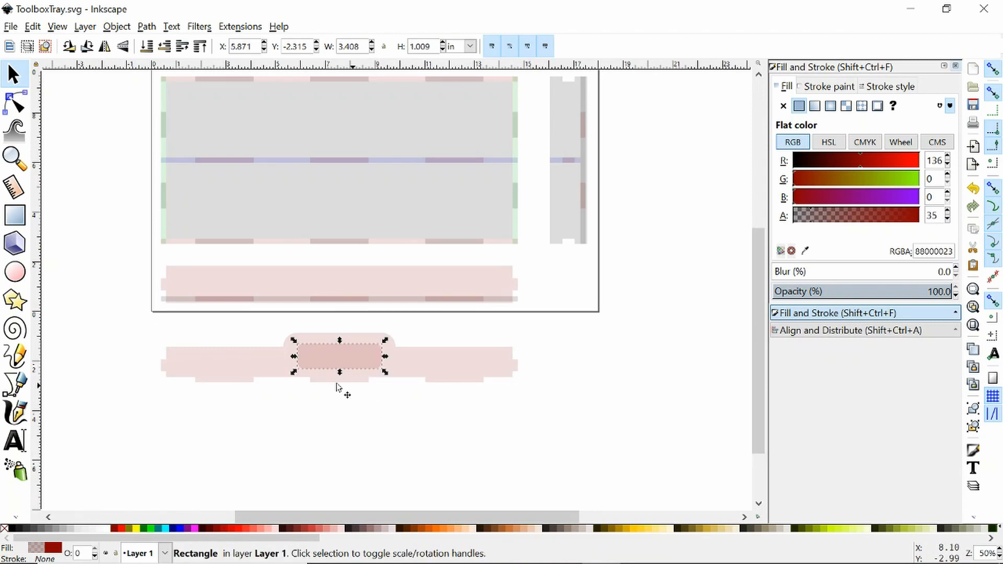
pyautogui.click(251, 379)
pyautogui.click(362, 363)
pyautogui.click(11, 27)
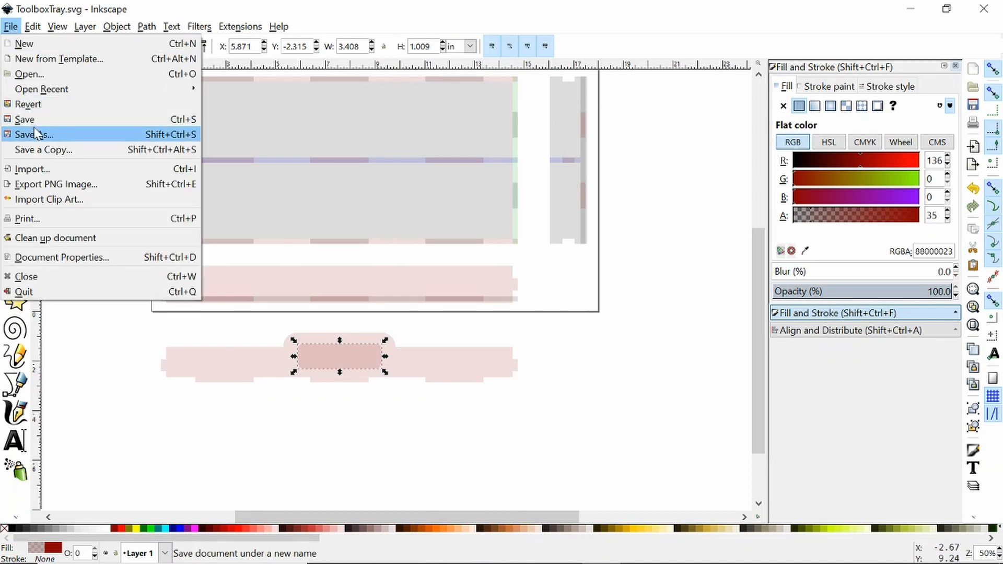
pyautogui.click(36, 132)
pyautogui.press('End')
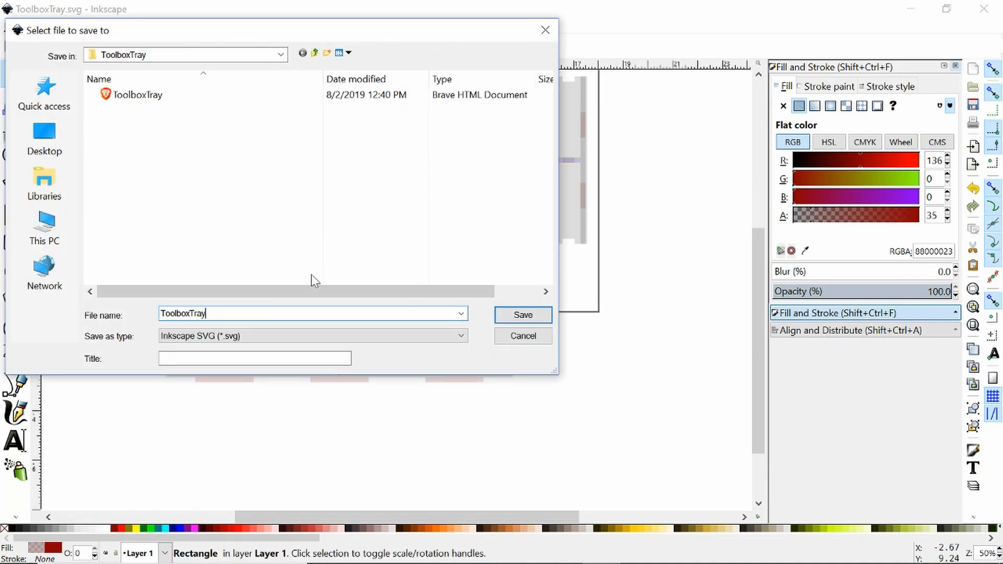
pyautogui.write('Print')
pyautogui.press('Return')
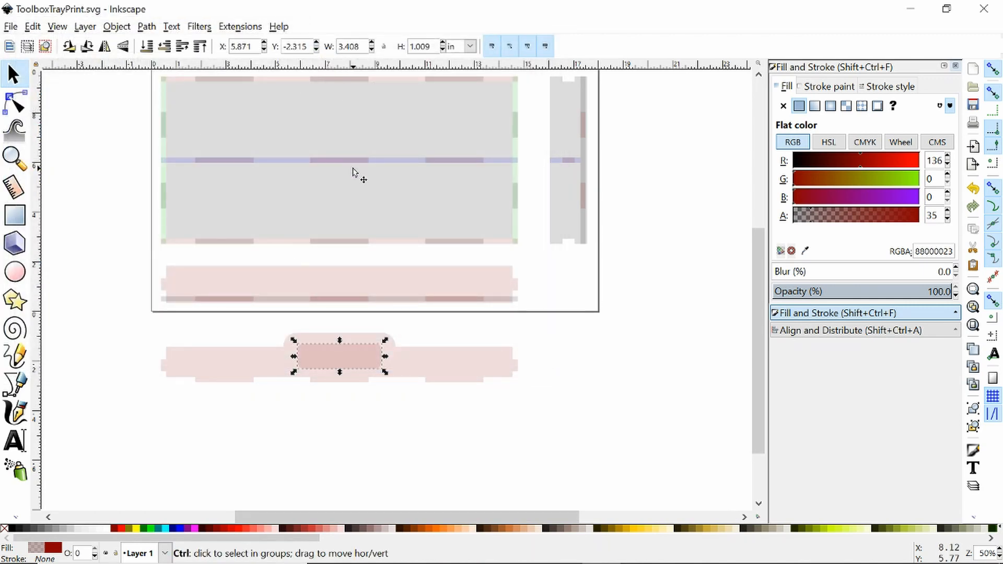
# Delete the red, green and blue overlay strips from the large base panel, keeping its three red middle slots.
pyautogui.scroll(-1, 371, 170)
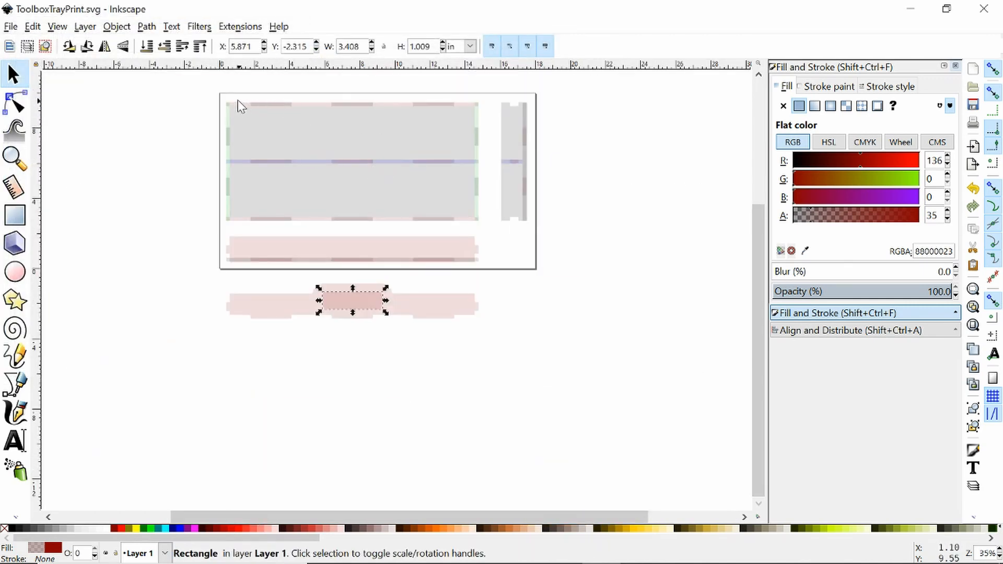
pyautogui.click(237, 105)
pyautogui.press('Delete')
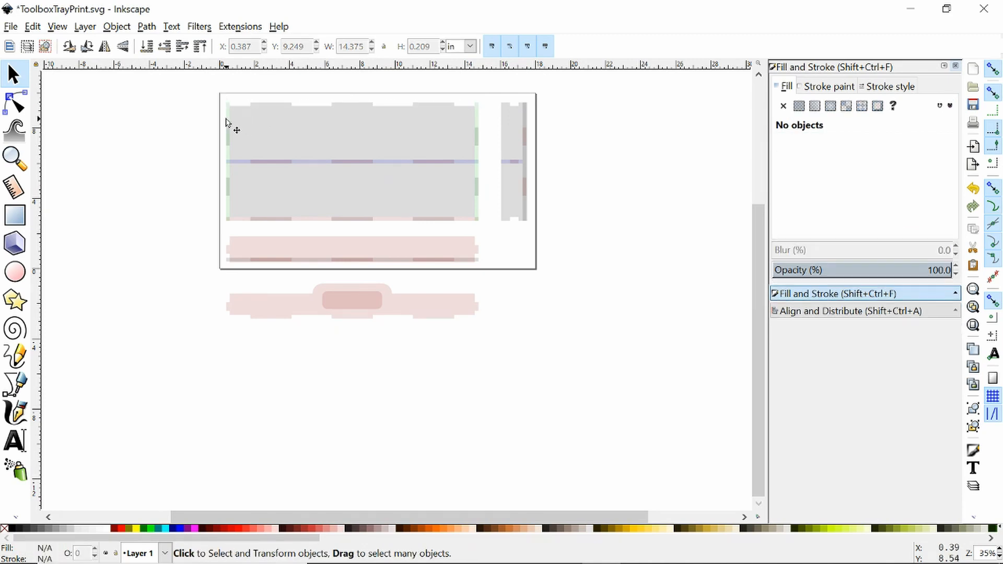
pyautogui.click(228, 120)
pyautogui.press('Delete')
pyautogui.click(232, 220)
pyautogui.press('Delete')
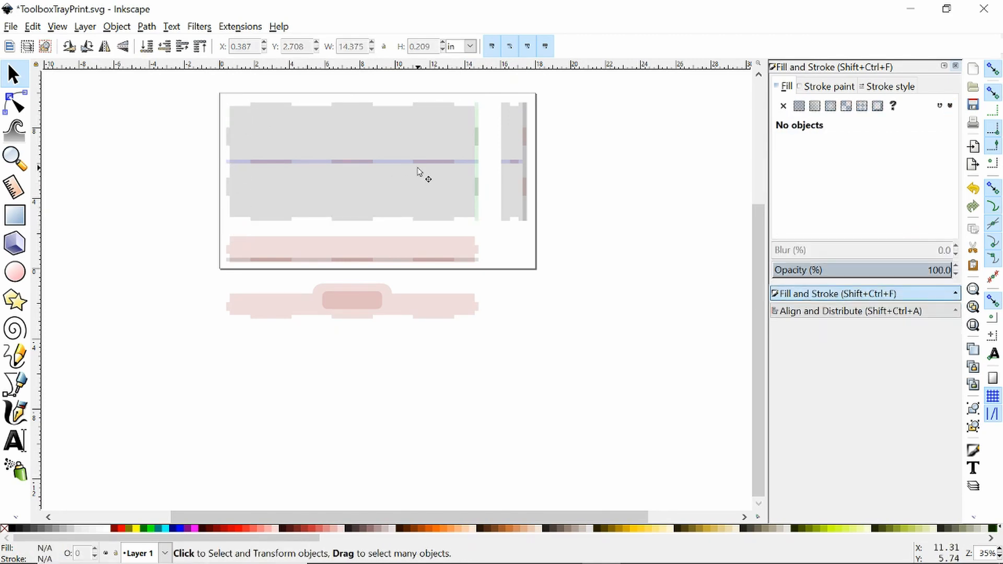
pyautogui.click(475, 168)
pyautogui.press('Delete')
pyautogui.click(465, 162)
pyautogui.press('Delete')
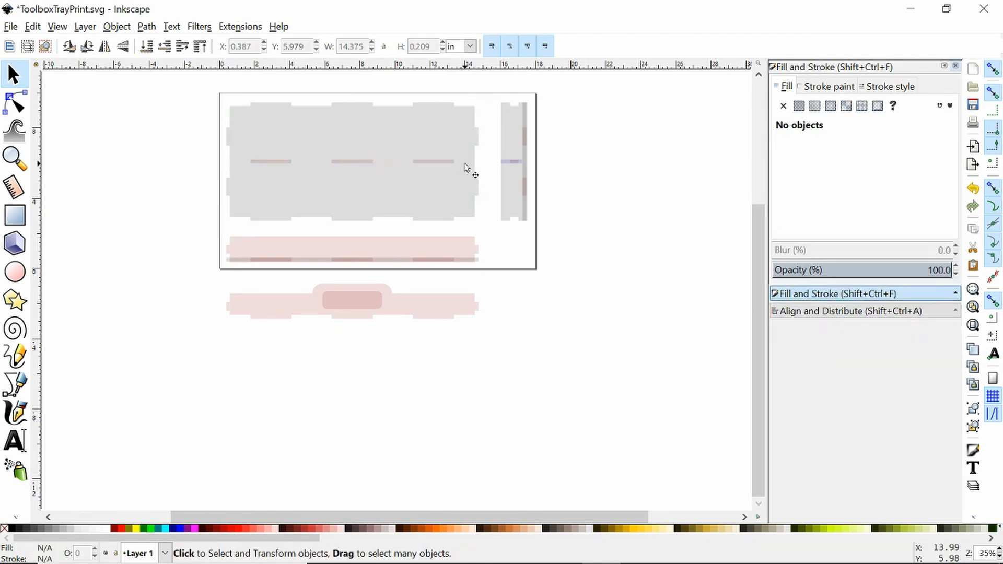
# Delete the blue strip across the narrow end panel and the grey strip along its outer long edge.
pyautogui.click(506, 165)
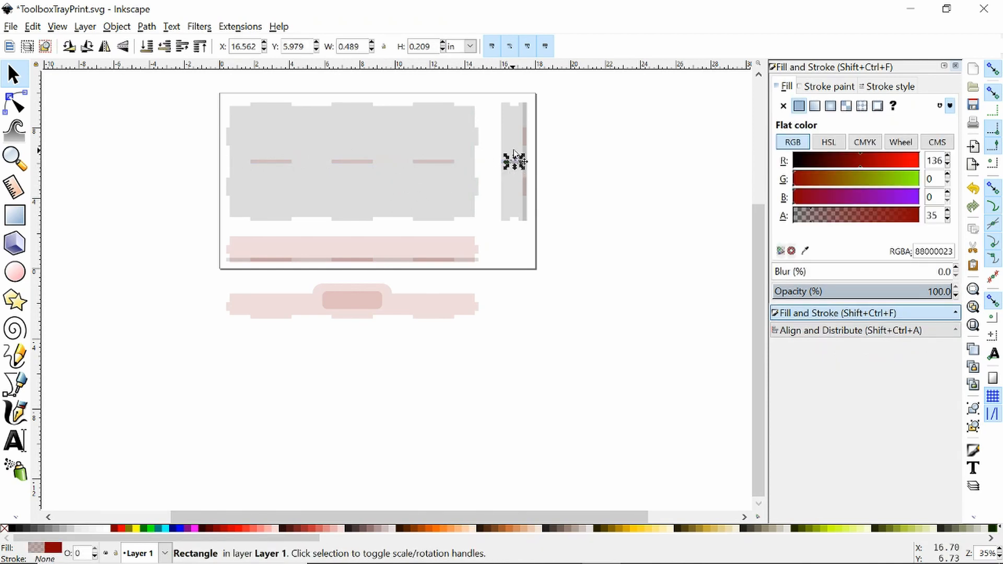
pyautogui.scroll(2, 515, 155)
pyautogui.click(466, 231)
pyautogui.click(498, 169)
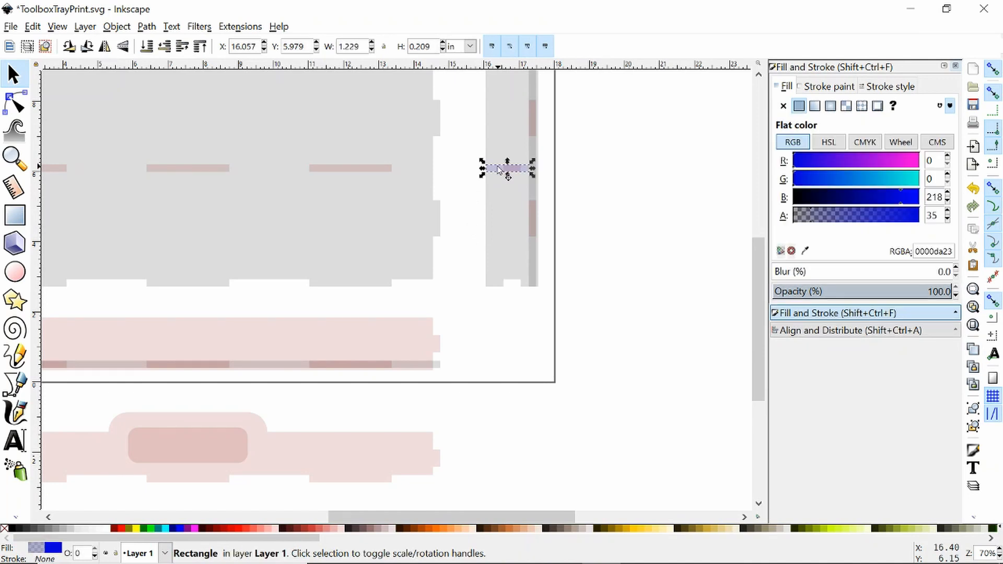
pyautogui.press('Delete')
pyautogui.click(541, 178)
pyautogui.press('Escape')
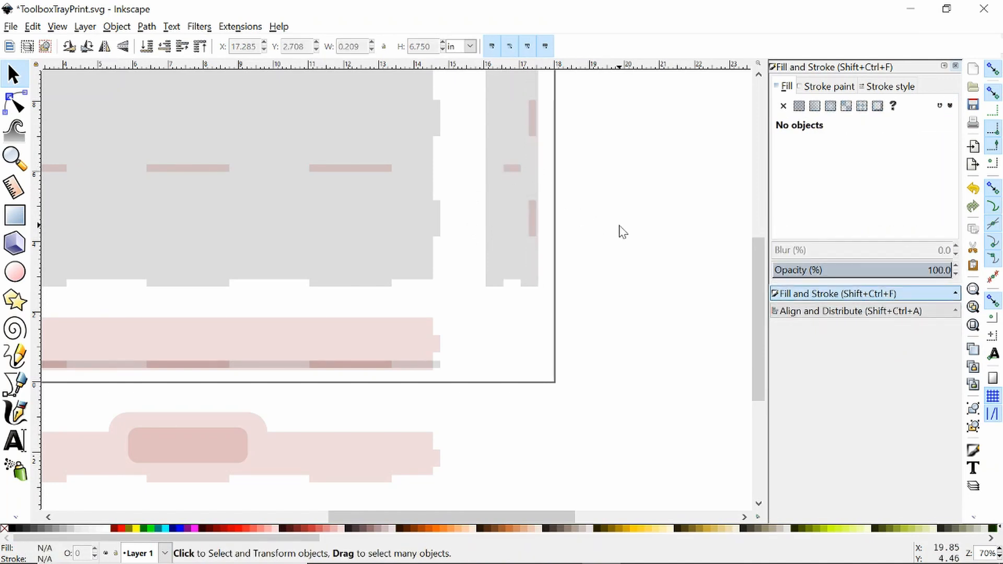
# Delete the grey strip along the plain long panel's lower edge and save the document.
pyautogui.scroll(-1, 544, 220)
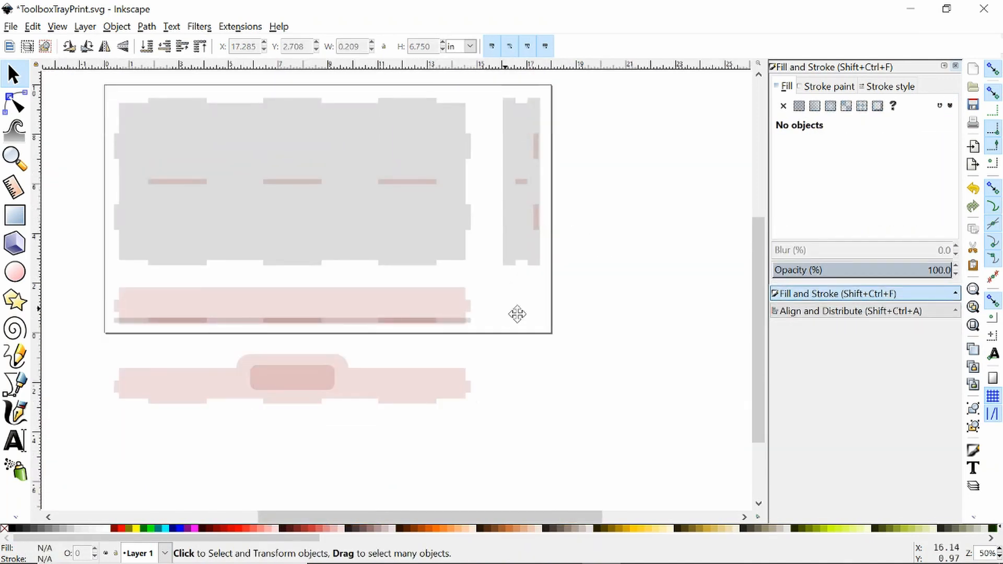
pyautogui.moveTo(302, 365); pyautogui.dragTo(369, 362)
pyautogui.click(303, 318)
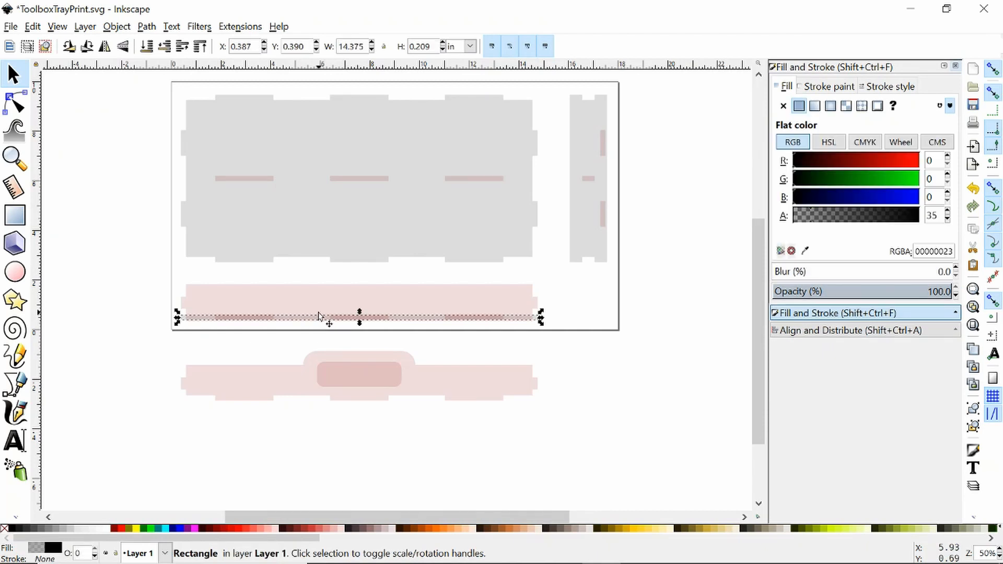
pyautogui.press('Escape')
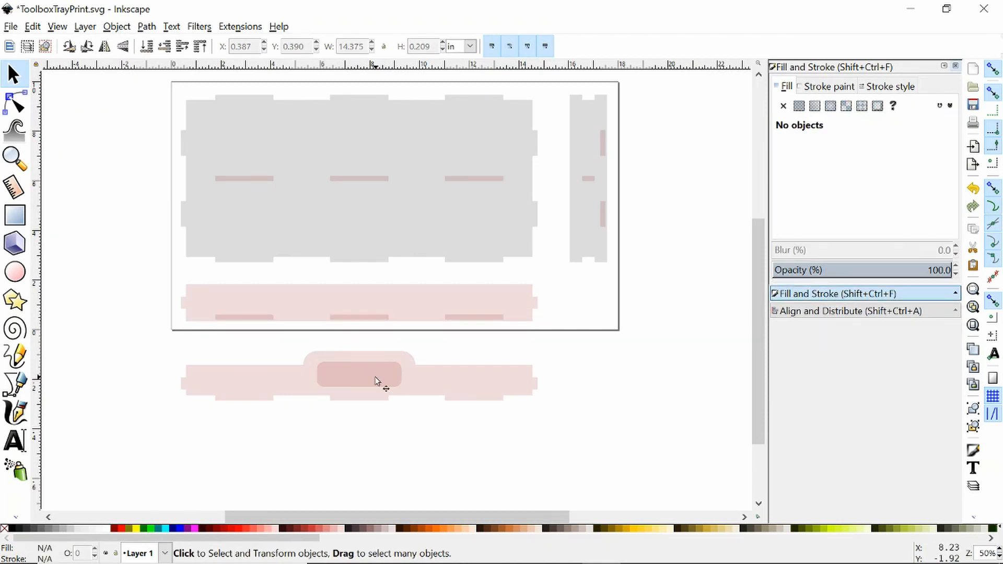
pyautogui.hotkey('ctrl', 's')
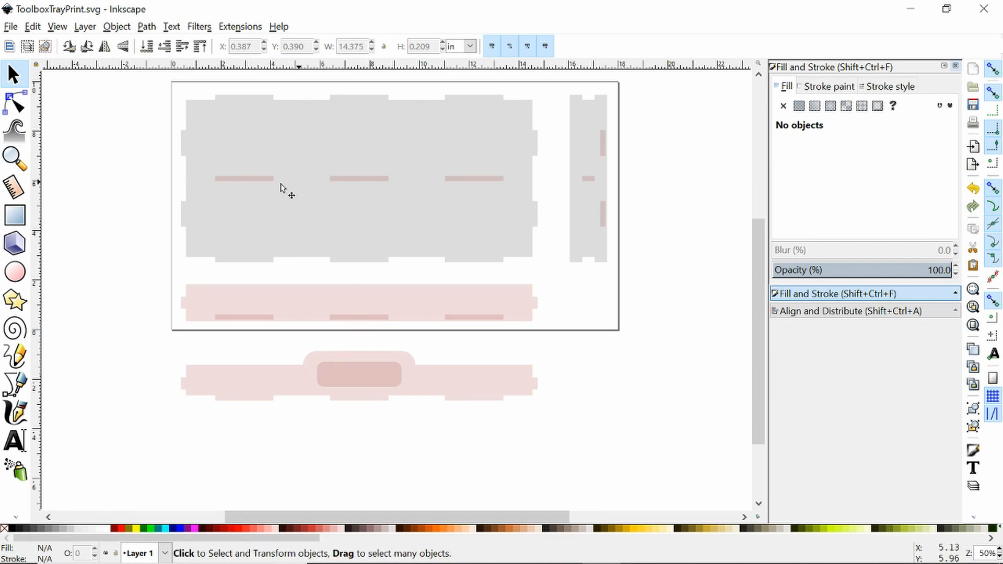
# Ungroup the three middle slots on the base panel and save the document.
pyautogui.click(252, 183)
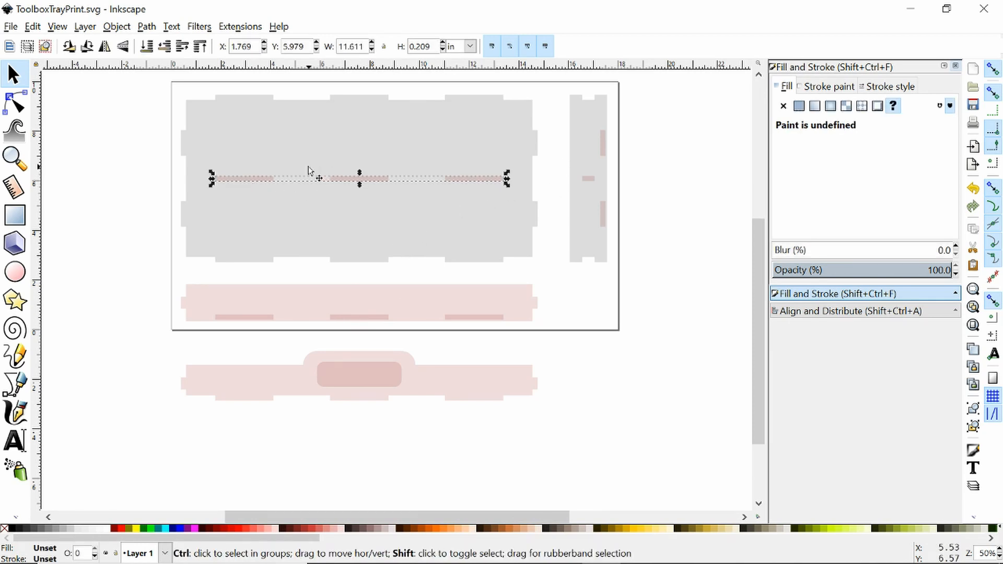
pyautogui.hotkey('shift', 'ctrl', 'g')
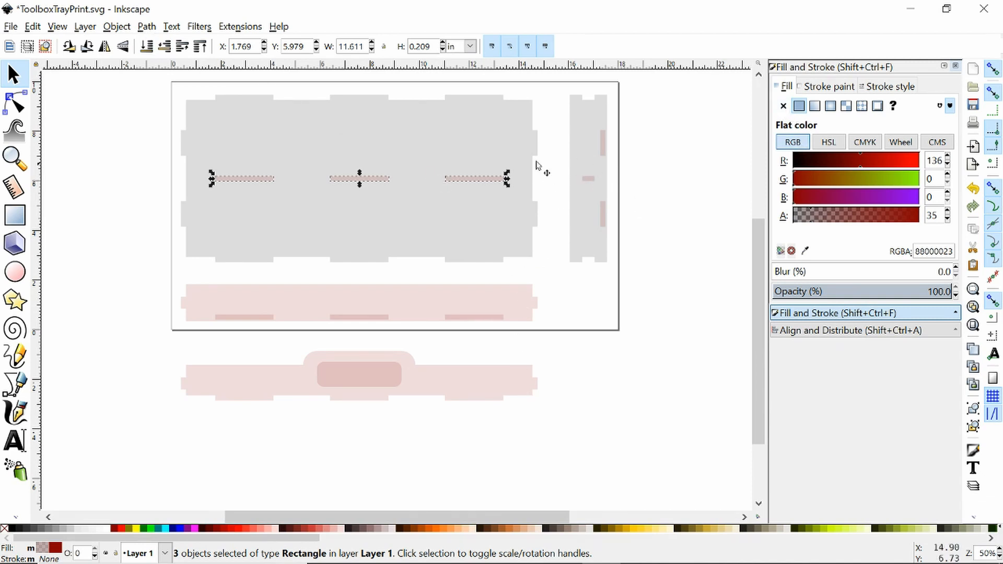
pyautogui.click(463, 143)
pyautogui.hotkey('ctrl', 's')
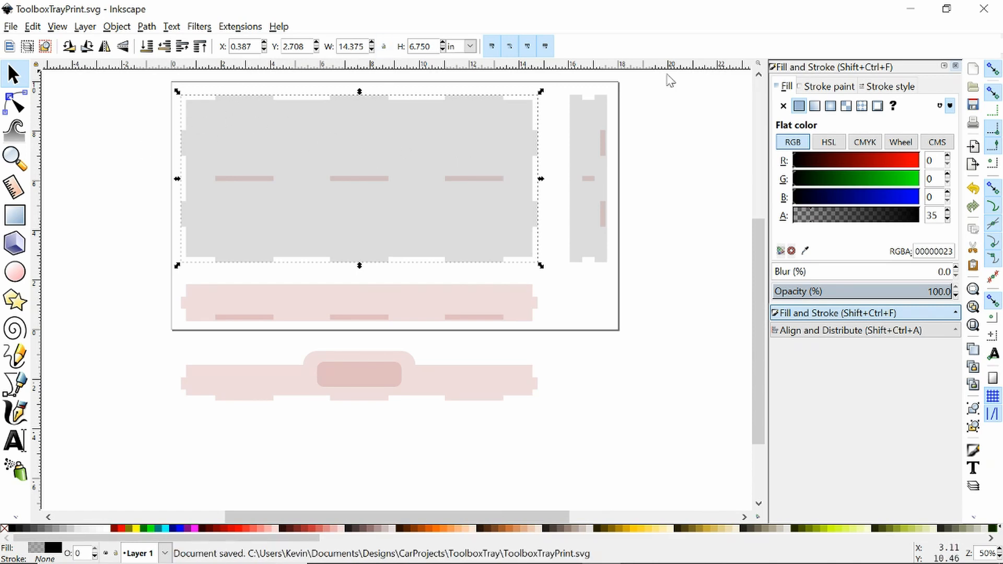
# Give the large base panel a flat black stroke and remove its fill.
pyautogui.click(823, 92)
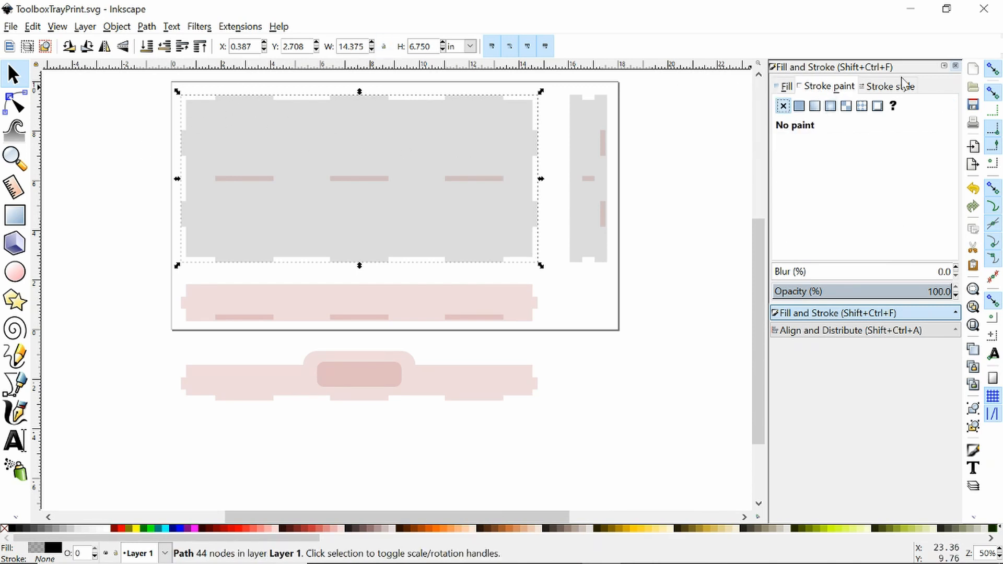
pyautogui.click(799, 106)
pyautogui.click(786, 86)
pyautogui.click(786, 107)
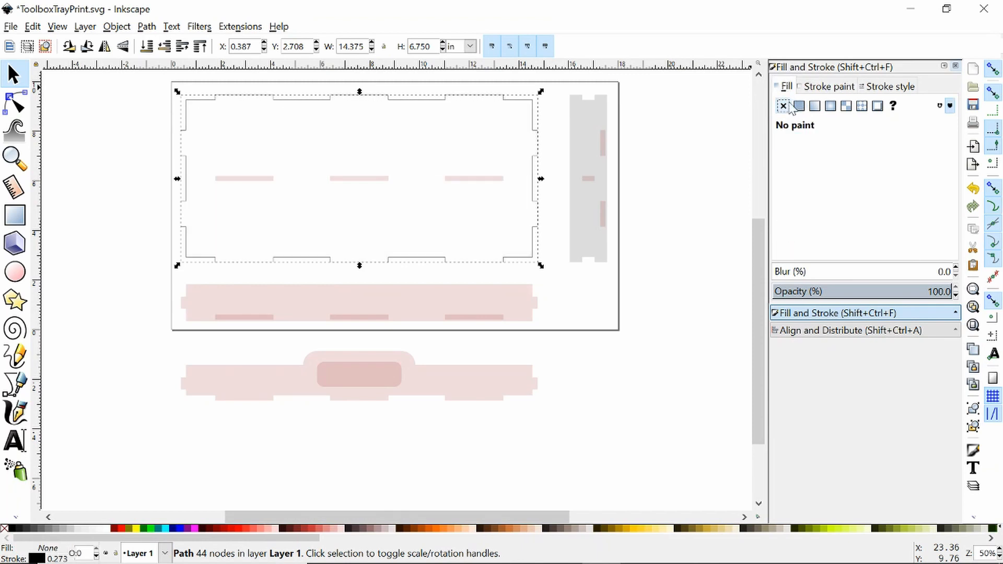
# Set the large base panel's stroke width to 0.006 in.
pyautogui.click(829, 87)
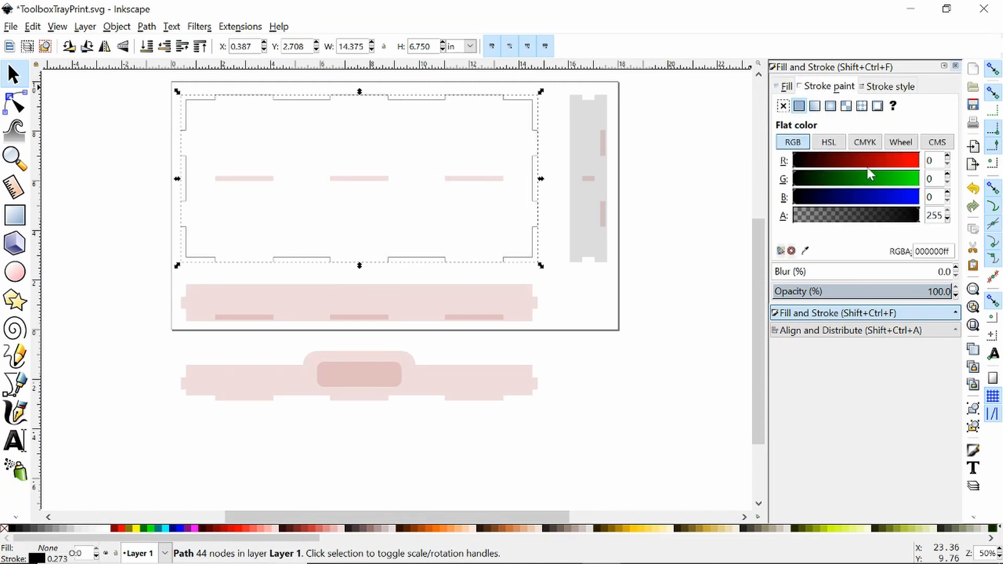
pyautogui.click(885, 87)
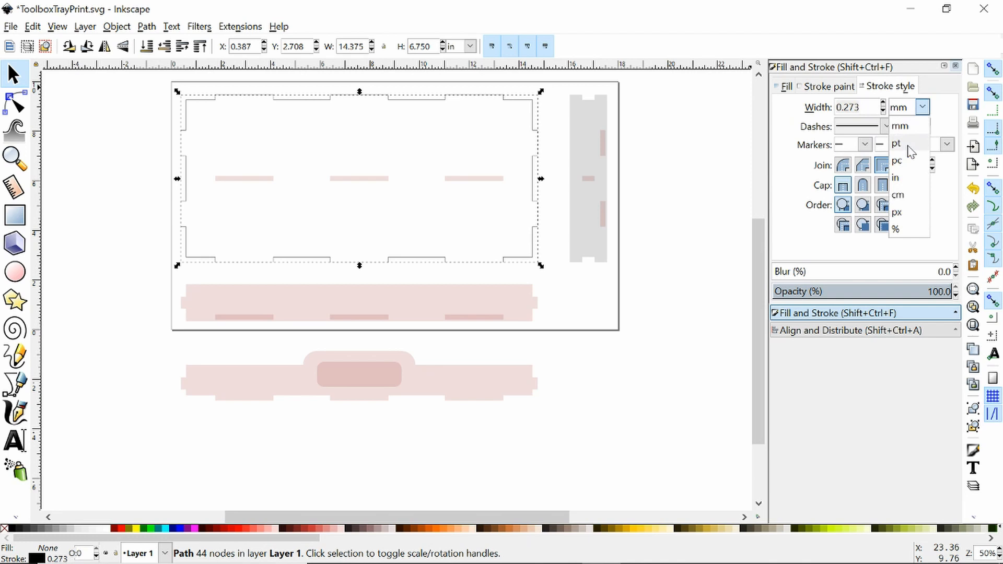
pyautogui.click(911, 178)
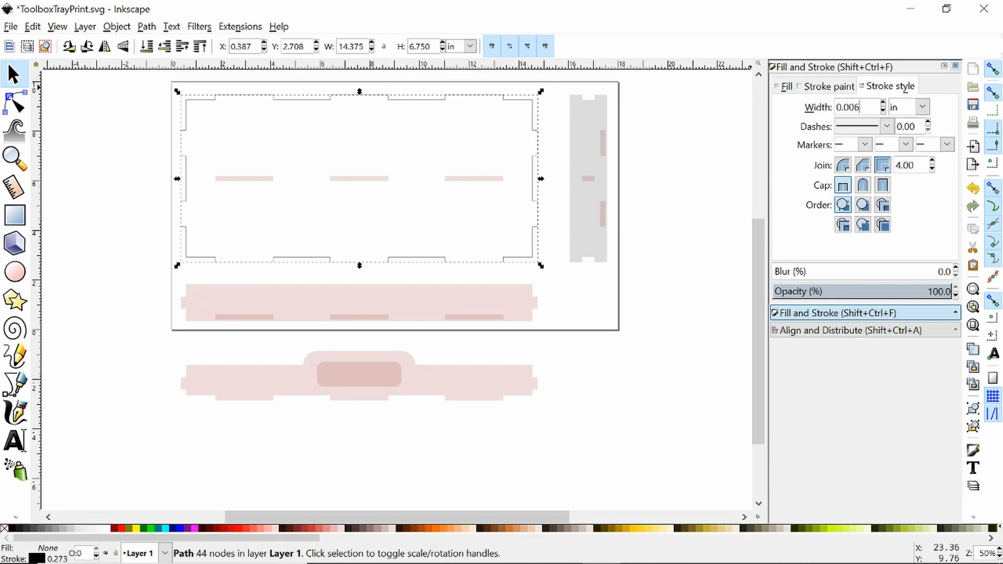
pyautogui.press('Return')
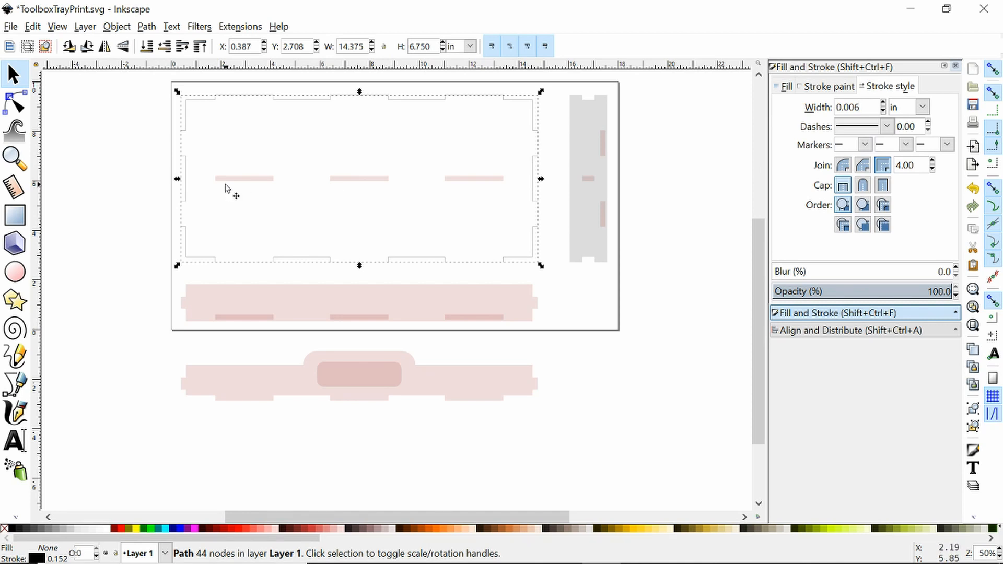
# Give the base panel's three middle slots a flat black stroke 0.006 in wide and remove their fill.
pyautogui.click(246, 178)
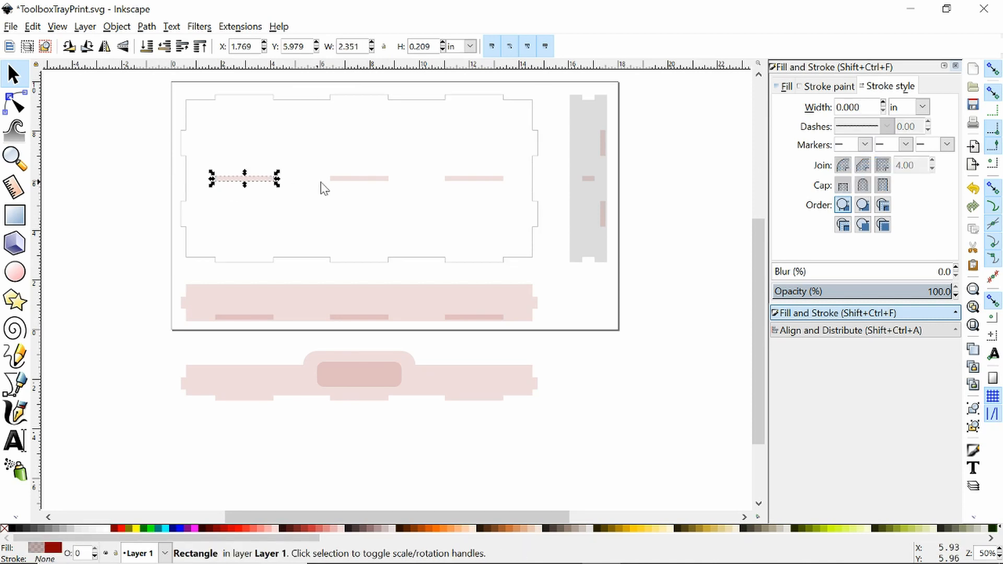
pyautogui.keyDown('shift'); pyautogui.click(358, 178); pyautogui.keyUp('shift')
pyautogui.keyDown('shift'); pyautogui.click(473, 179); pyautogui.keyUp('shift')
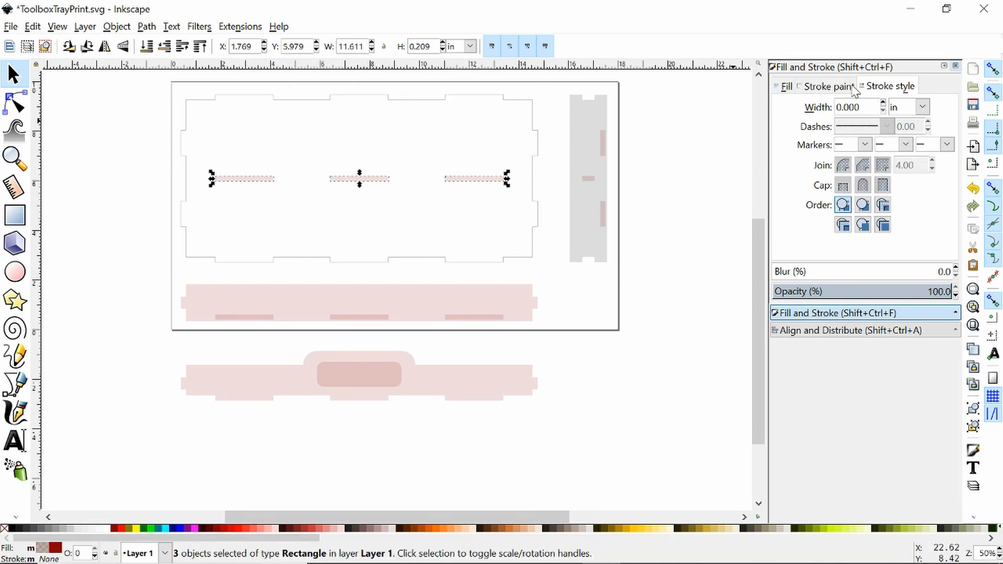
pyautogui.click(830, 87)
pyautogui.click(799, 106)
pyautogui.click(882, 86)
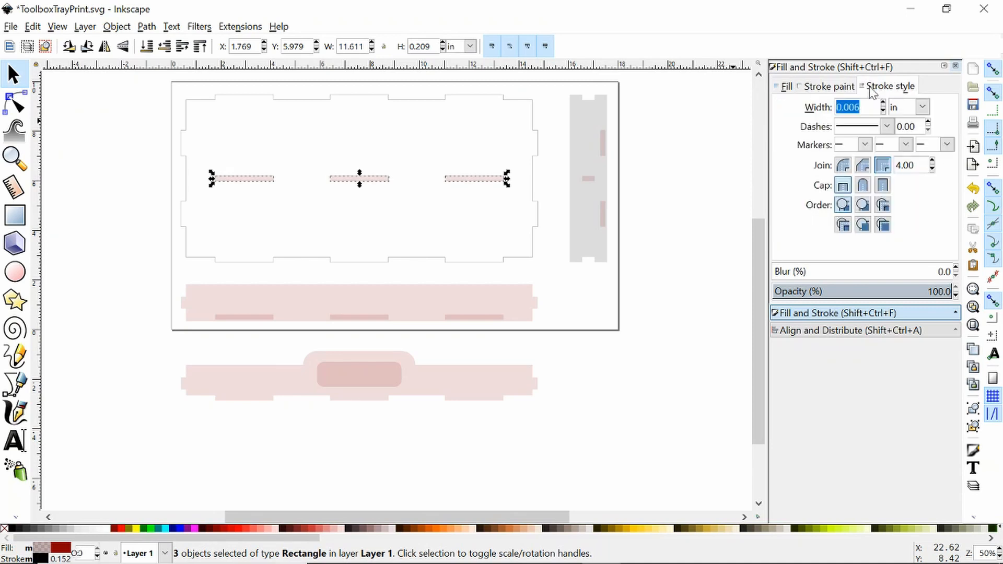
pyautogui.click(788, 86)
pyautogui.click(783, 106)
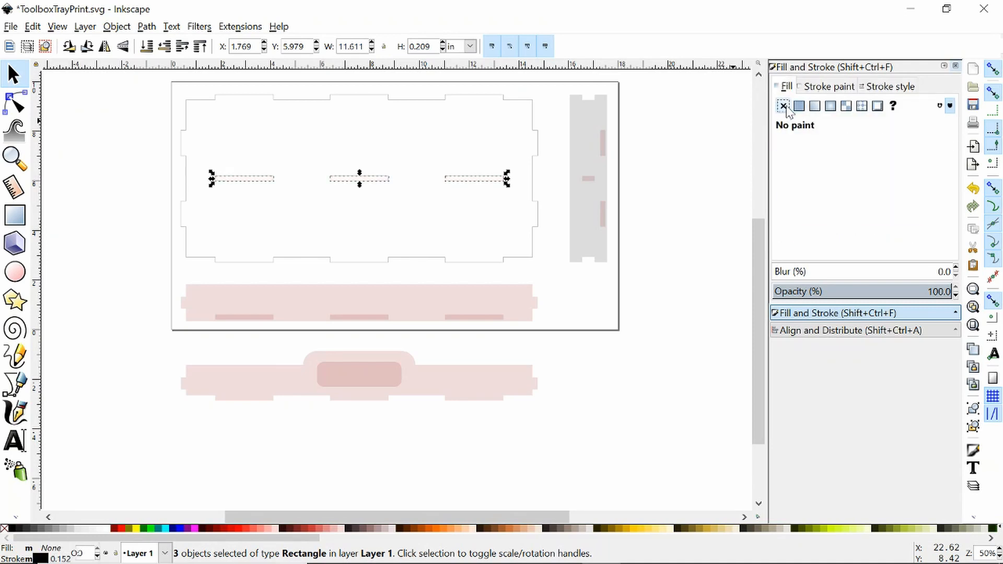
pyautogui.click(837, 87)
pyautogui.click(866, 87)
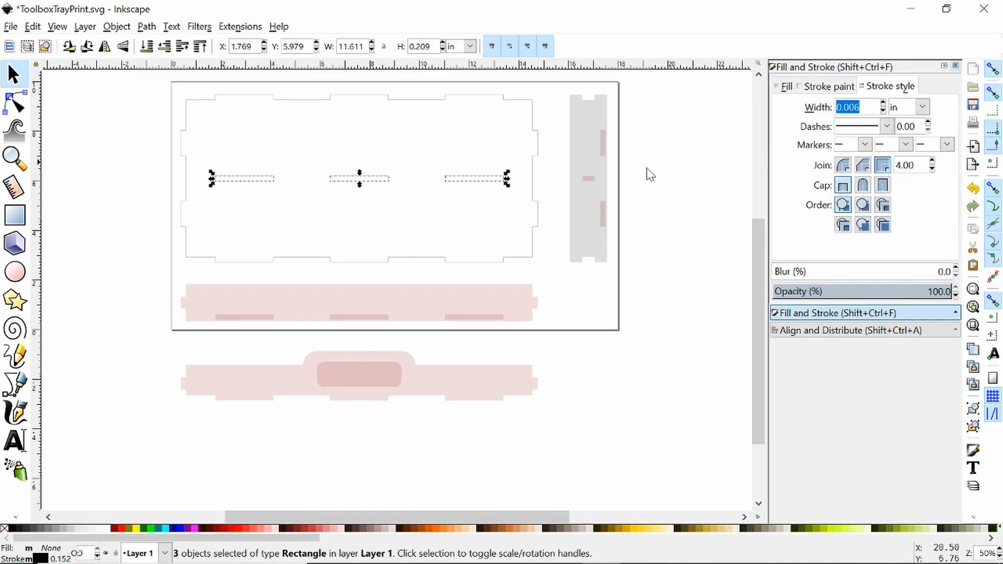
# Convert the base panel outline's stroke to a path and inspect the nodes at one of its tab corners.
pyautogui.click(417, 116)
pyautogui.click(385, 100)
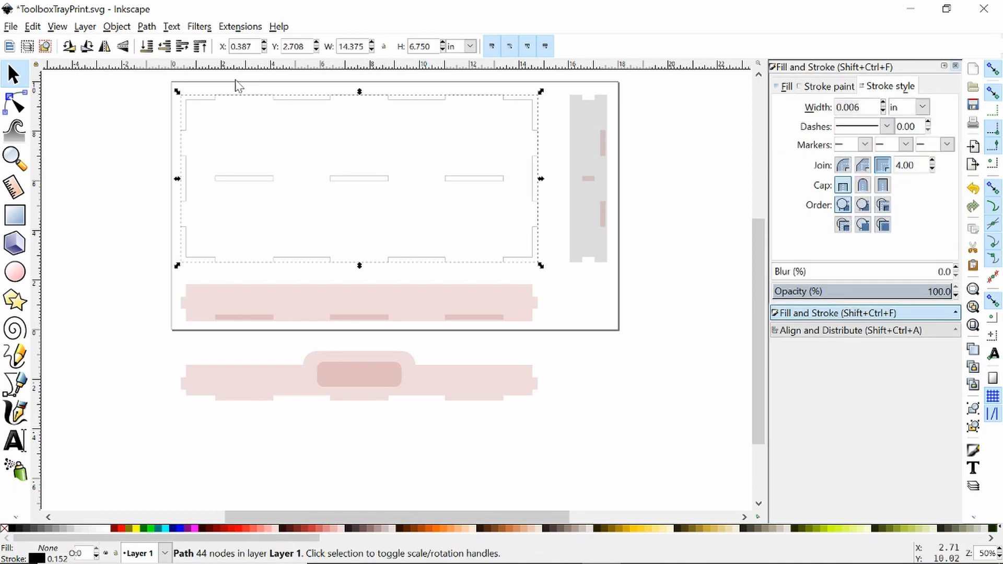
pyautogui.click(141, 27)
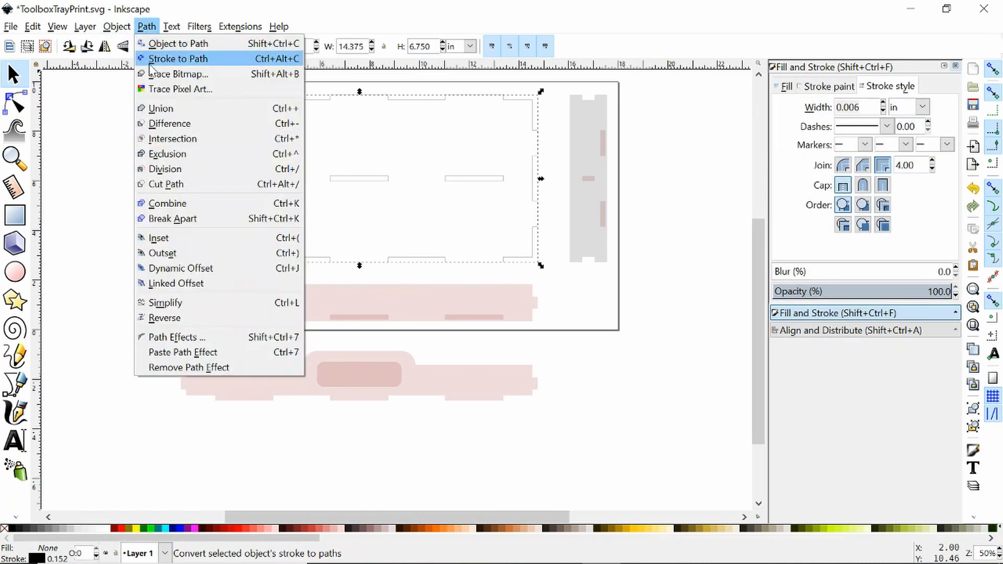
pyautogui.click(150, 68)
pyautogui.scroll(7, 223, 103)
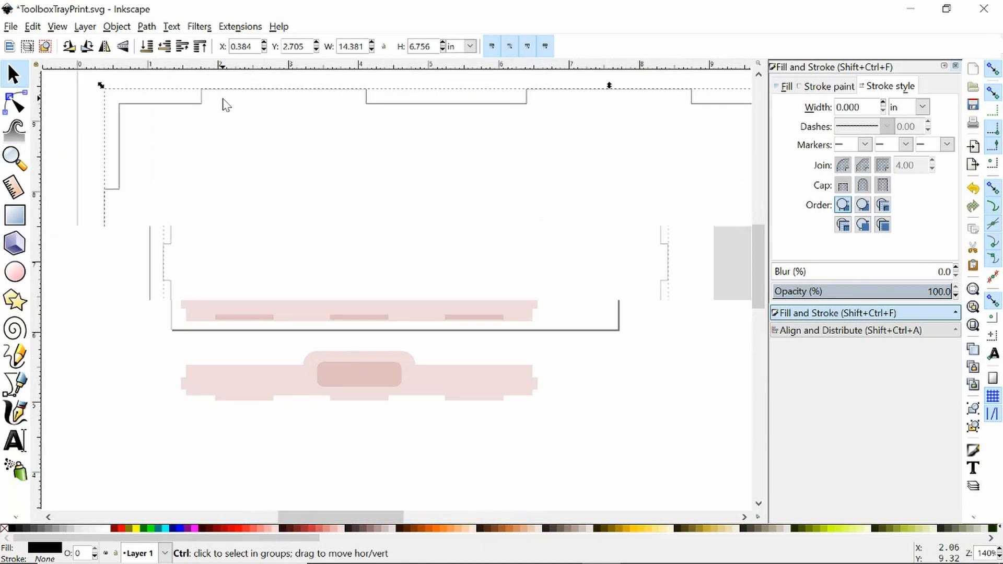
pyautogui.click(5, 114)
pyautogui.scroll(4, 183, 179)
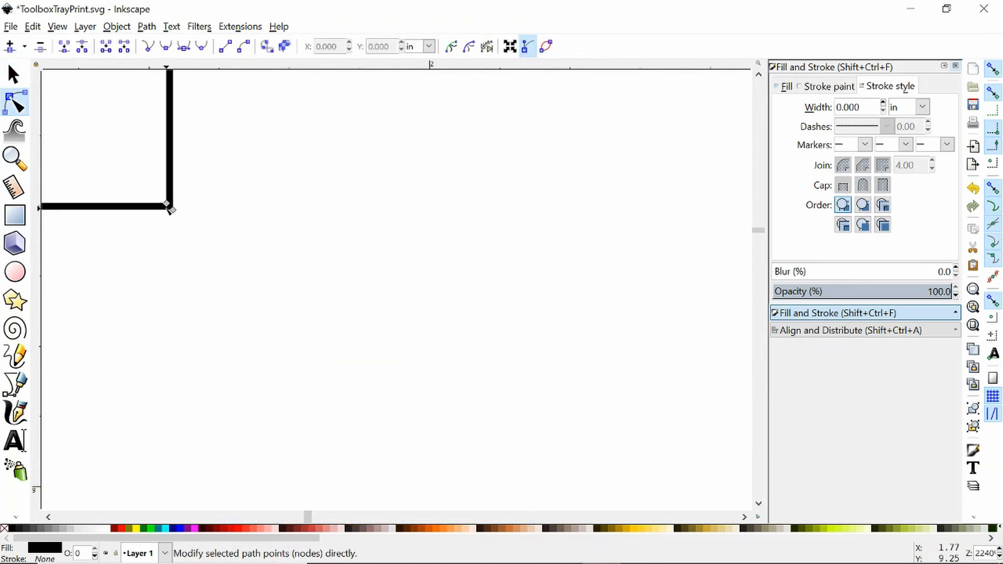
pyautogui.scroll(-6, 192, 220)
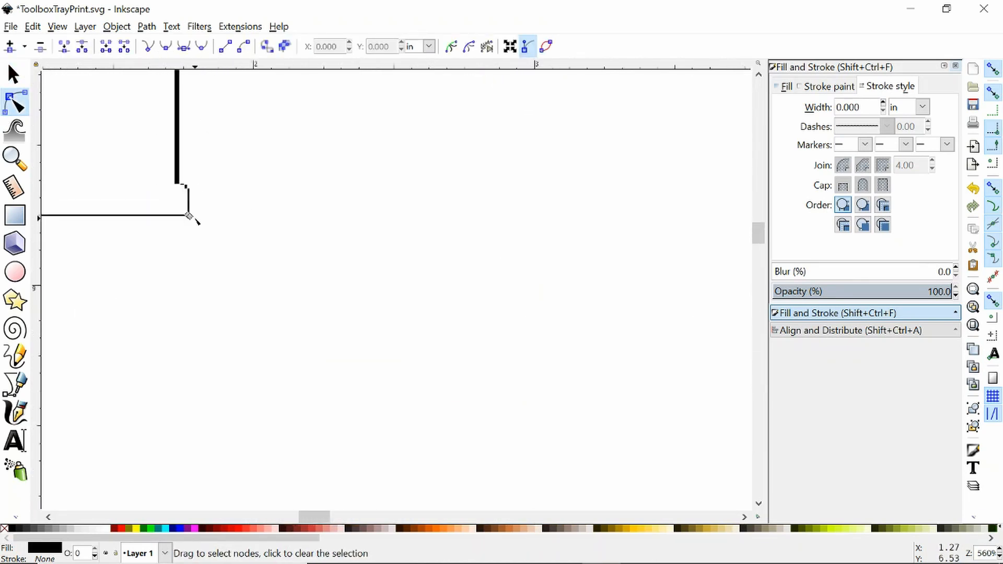
pyautogui.press('Escape')
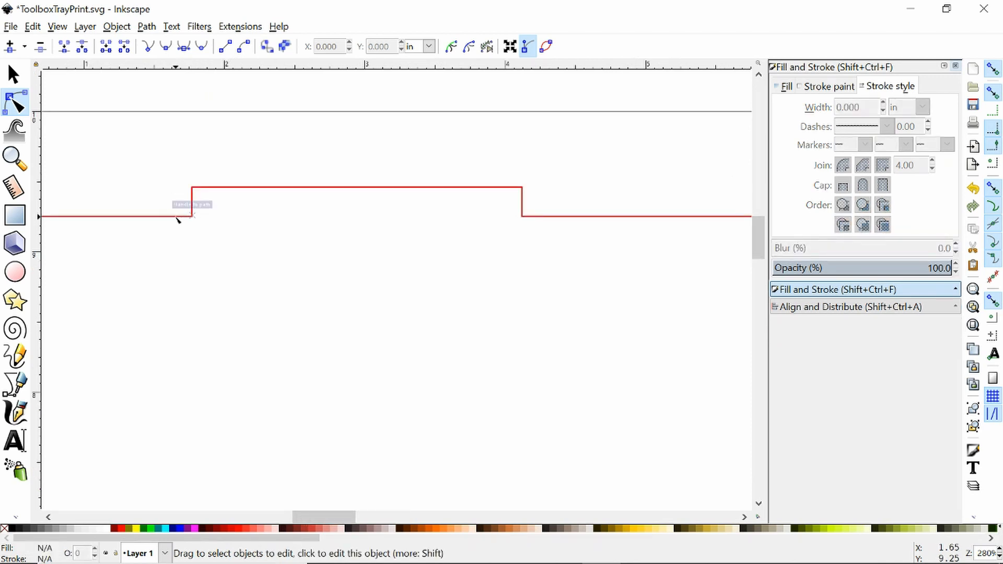
pyautogui.press('s')
# Break apart the base panel's converted outline and unite the resulting pieces into one solid path.
pyautogui.click(190, 218)
pyautogui.scroll(-3, 195, 221)
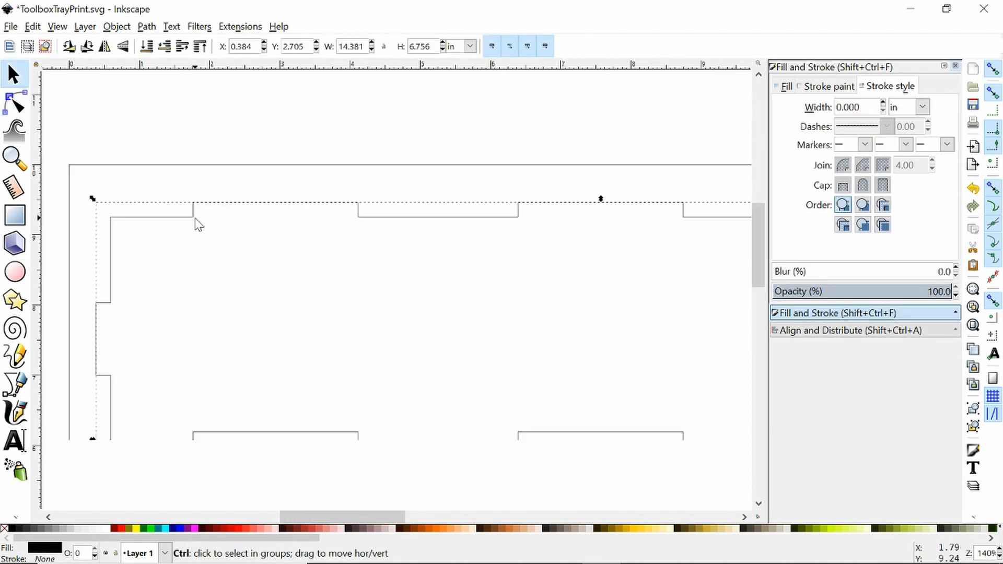
pyautogui.moveTo(312, 249); pyautogui.dragTo(260, 218)
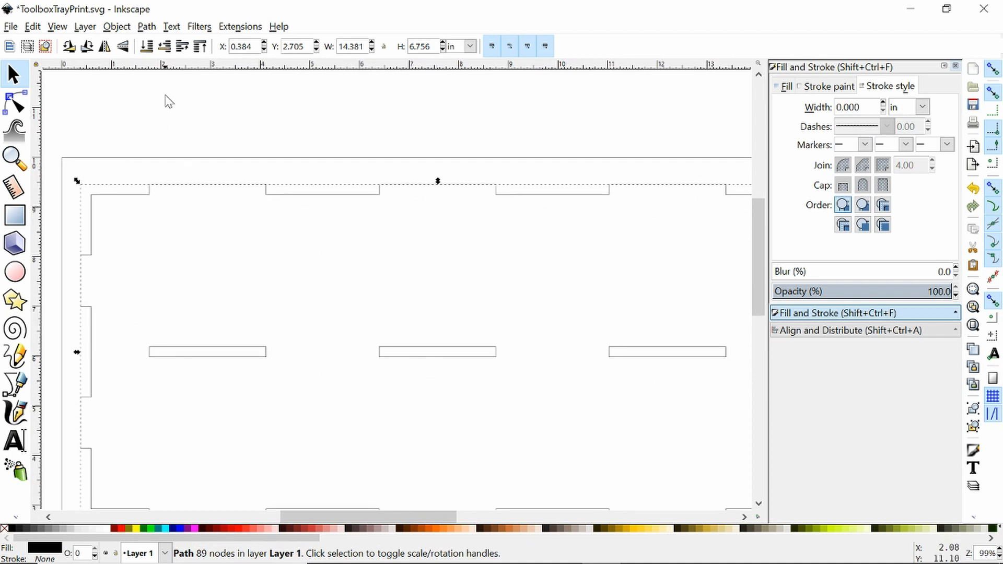
pyautogui.click(145, 28)
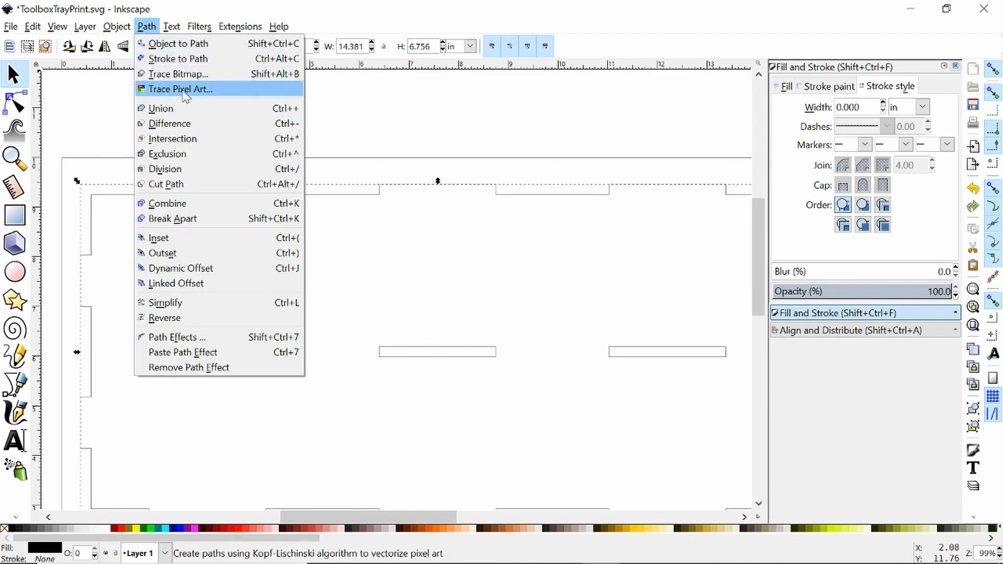
pyautogui.click(203, 220)
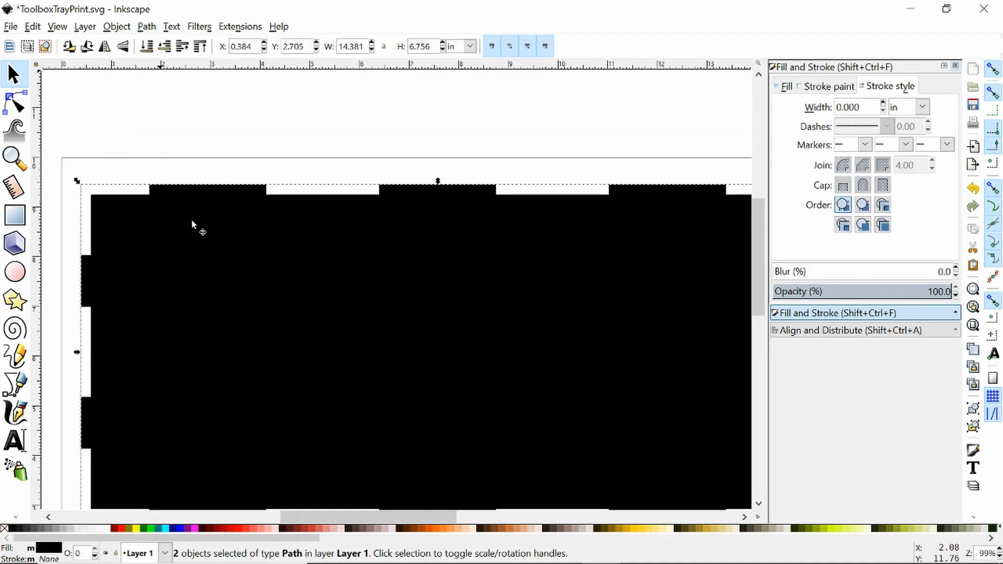
pyautogui.click(146, 26)
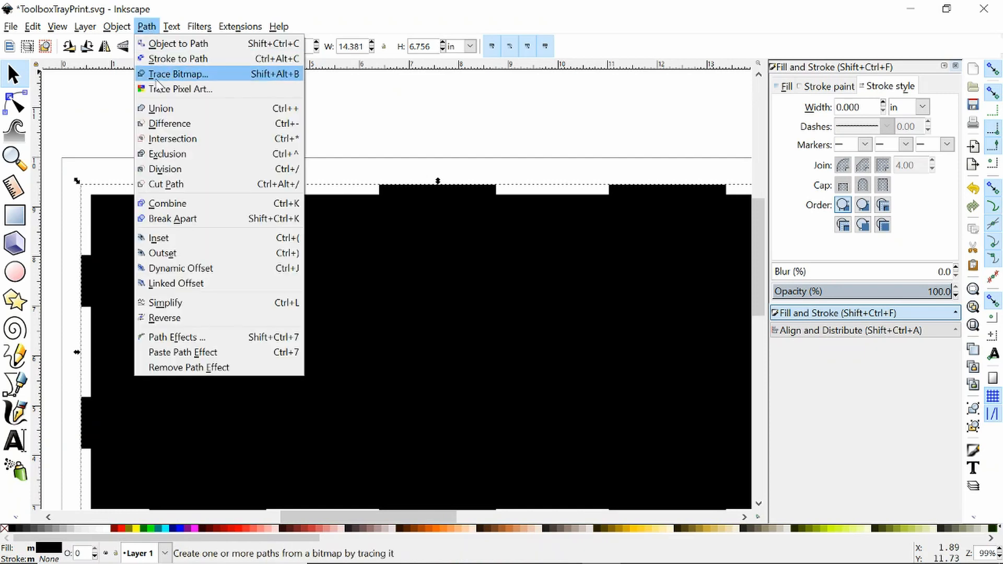
pyautogui.click(162, 106)
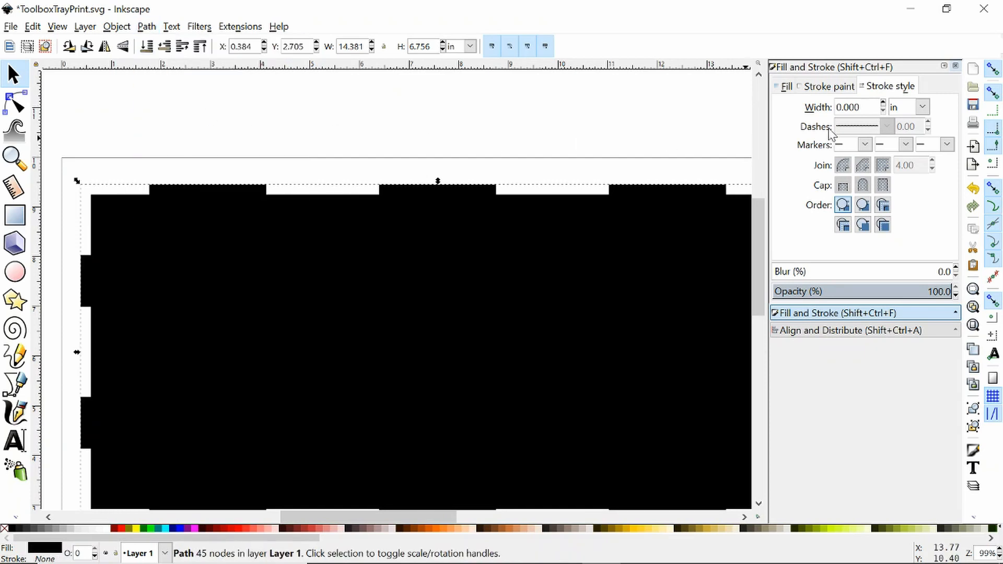
# Give the united base panel shape a flat black stroke and remove its fill.
pyautogui.click(828, 86)
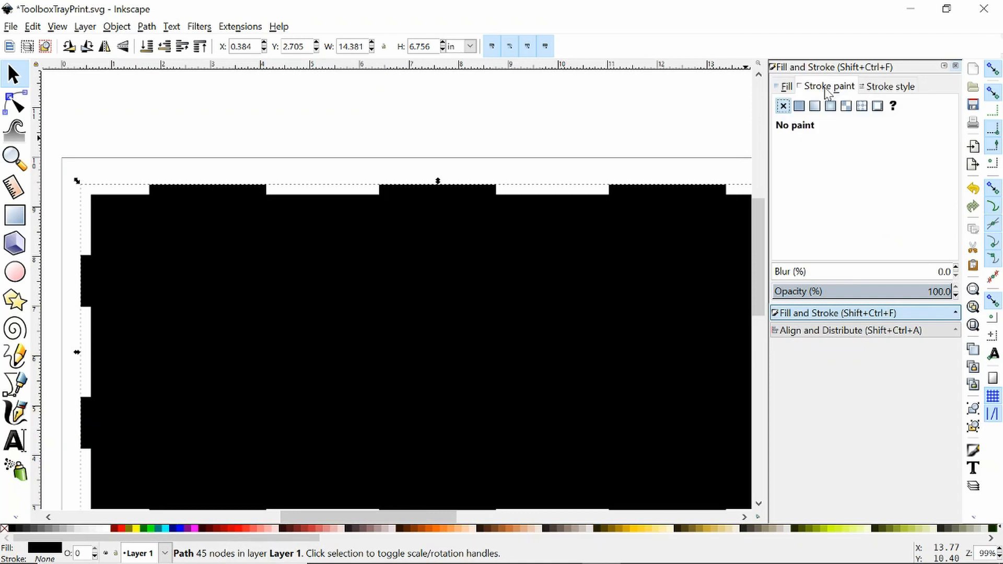
pyautogui.click(804, 107)
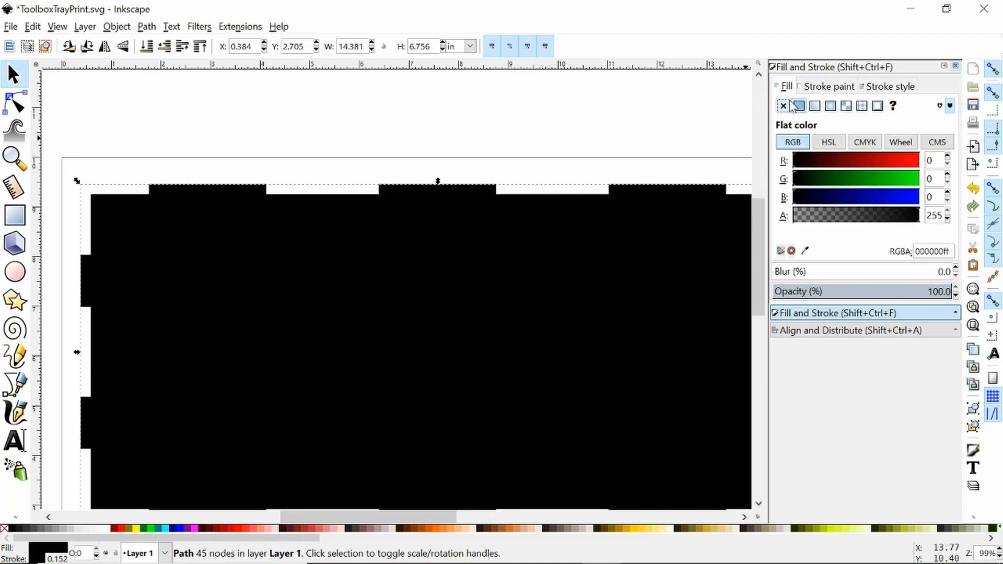
pyautogui.click(783, 106)
pyautogui.click(225, 335)
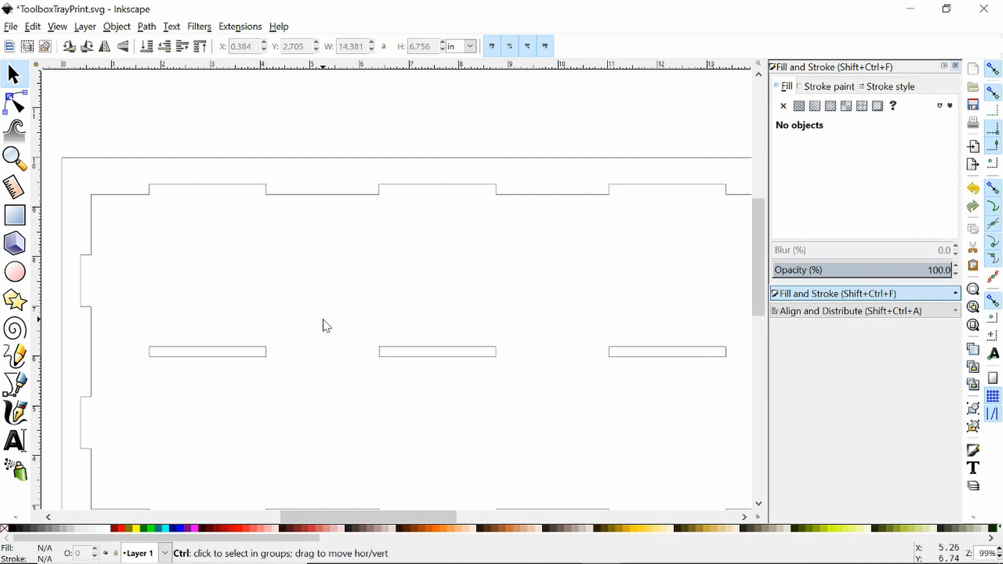
# Convert the strokes of the three middle slots to paths and inspect their corner nodes.
pyautogui.keyDown('ctrl'); pyautogui.scroll(-1, 323, 325); pyautogui.keyUp('ctrl')
pyautogui.moveTo(177, 306); pyautogui.dragTo(623, 398)
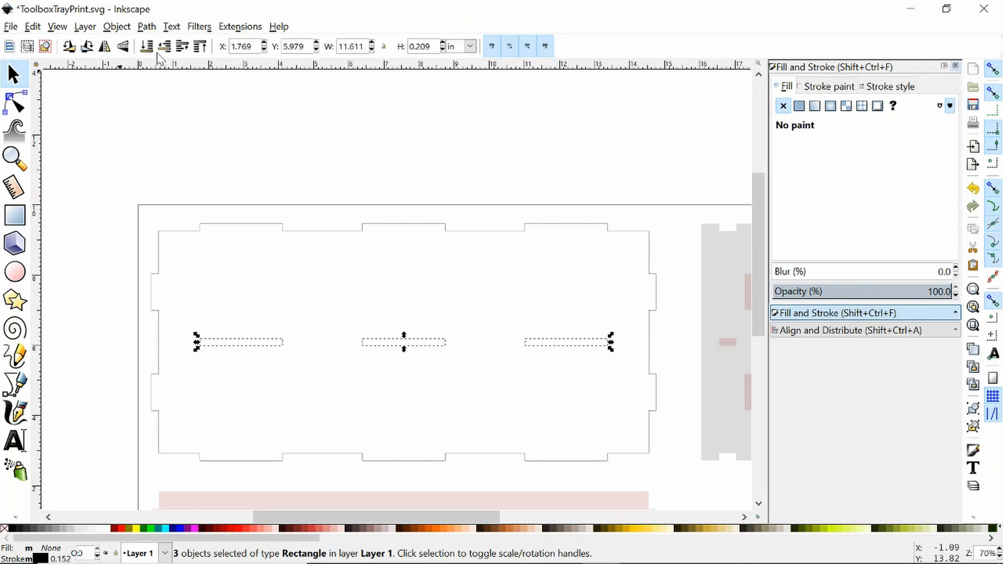
pyautogui.click(148, 26)
pyautogui.click(159, 62)
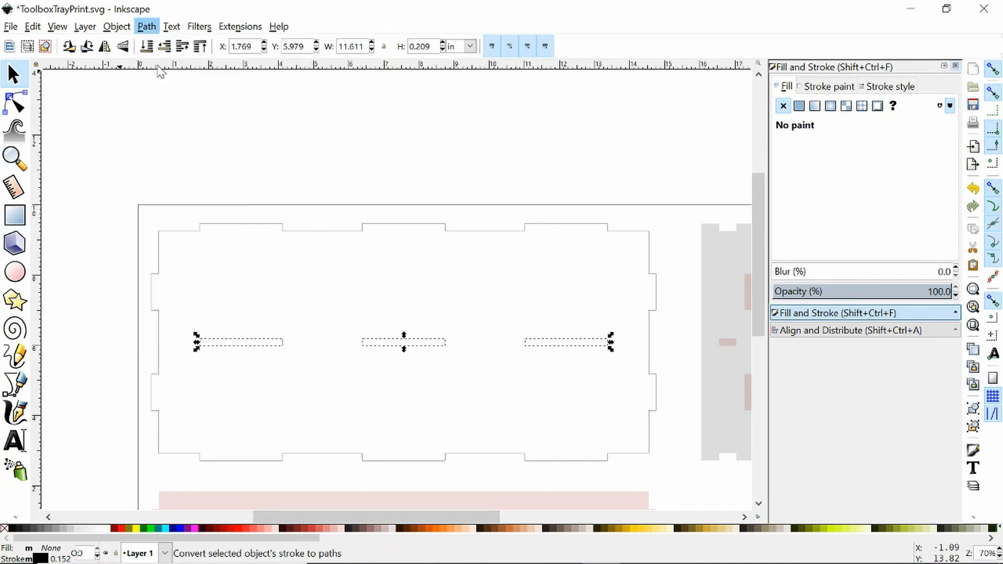
pyautogui.keyDown('ctrl'); pyautogui.scroll(3, 249, 333); pyautogui.keyUp('ctrl')
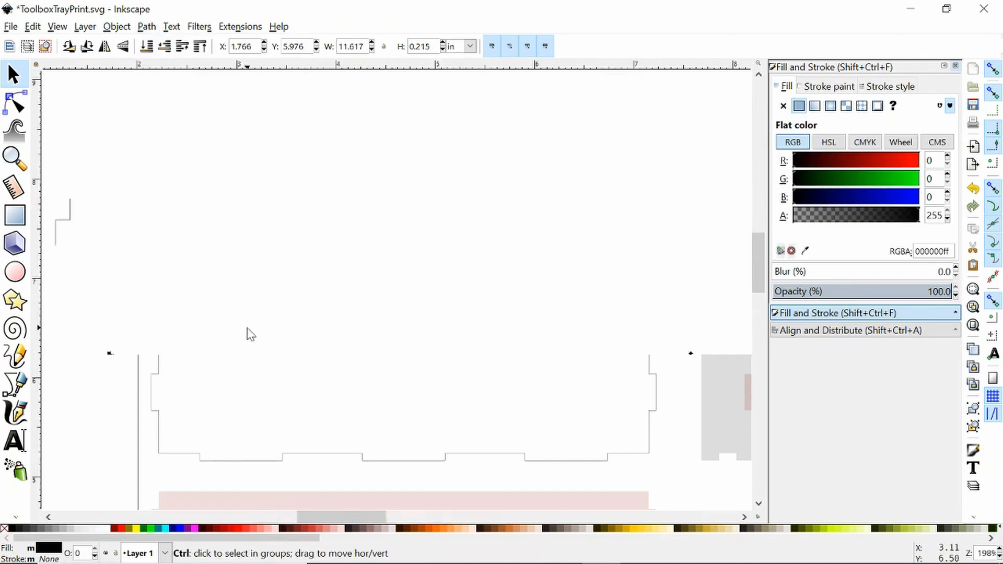
pyautogui.click(15, 103)
pyautogui.keyDown('ctrl'); pyautogui.scroll(4, 355, 360); pyautogui.keyUp('ctrl')
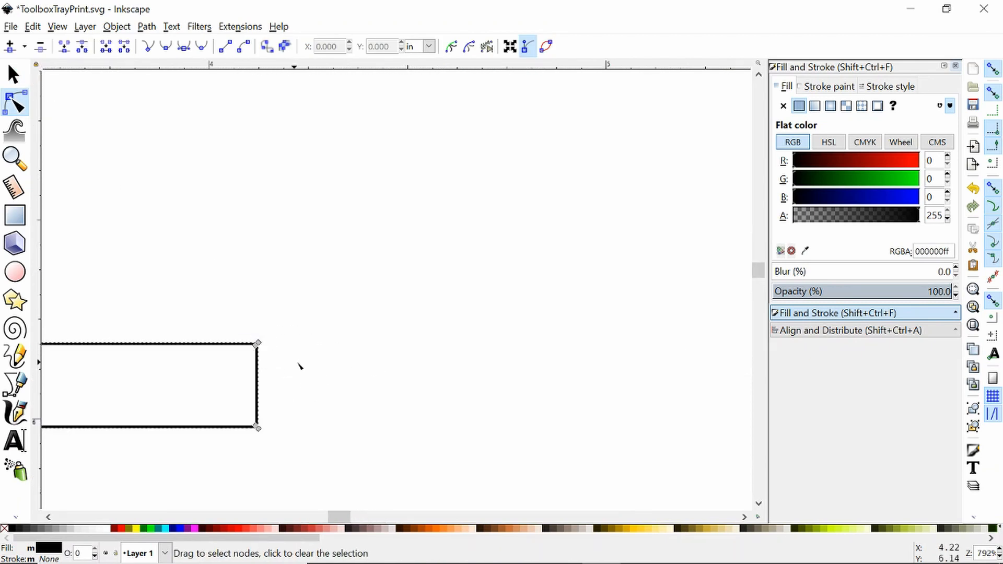
pyautogui.keyDown('ctrl'); pyautogui.scroll(-8, 308, 362); pyautogui.keyUp('ctrl')
# Break apart the three slots' converted strokes into separate outer and inner paths.
pyautogui.click(171, 26)
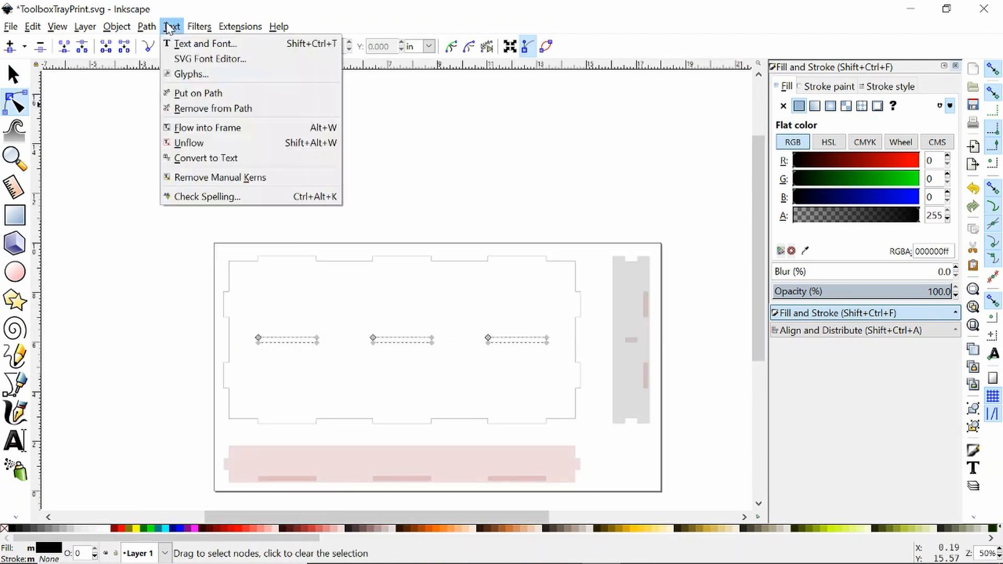
pyautogui.click(164, 216)
pyautogui.press('s')
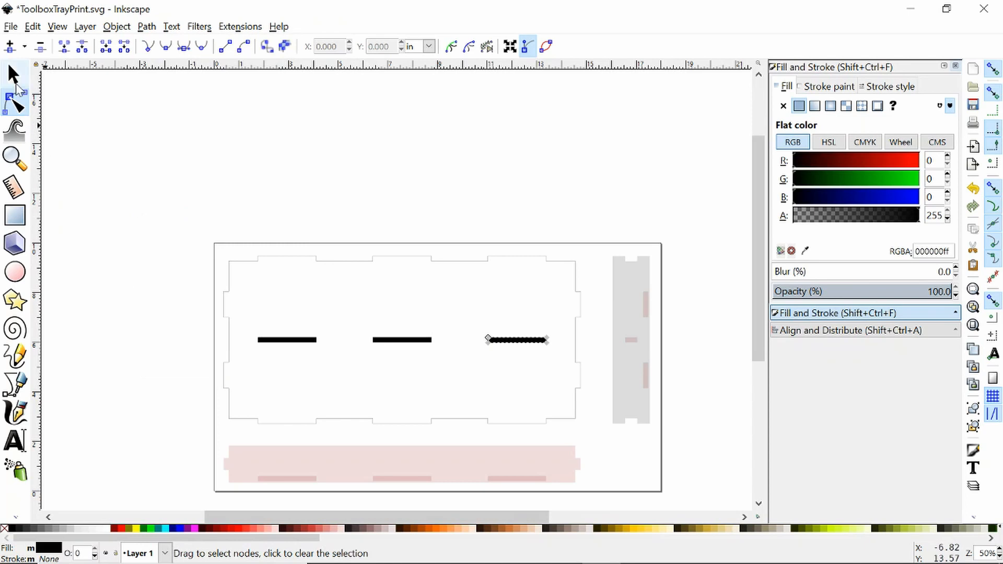
# Delete the outer path of the base panel's left slot, keeping its inner path.
pyautogui.keyDown('ctrl'); pyautogui.scroll(3, 281, 340); pyautogui.keyUp('ctrl')
pyautogui.keyDown('ctrl'); pyautogui.scroll(4, 233, 348); pyautogui.keyUp('ctrl')
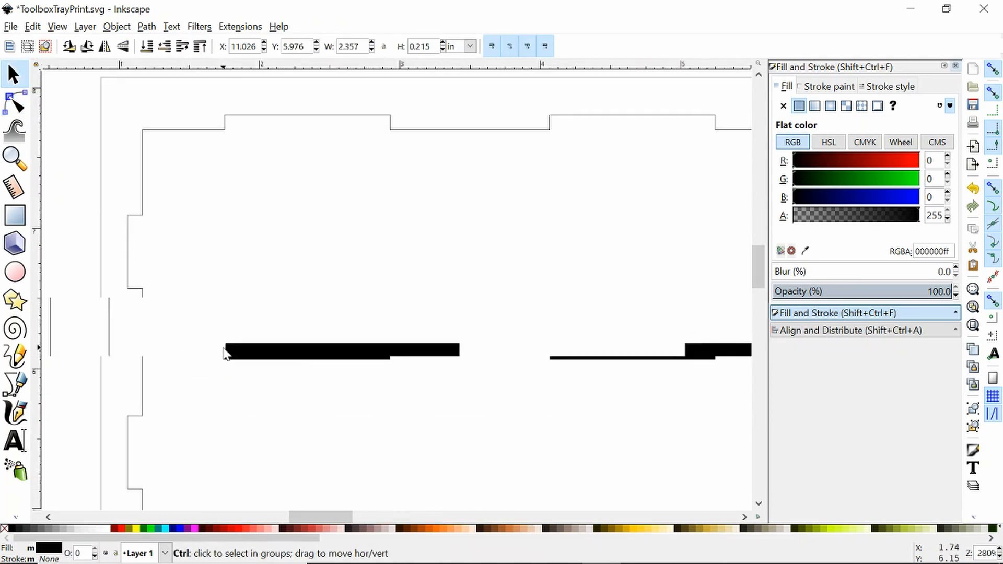
pyautogui.click(229, 344)
pyautogui.hotkey('ctrl', ')')
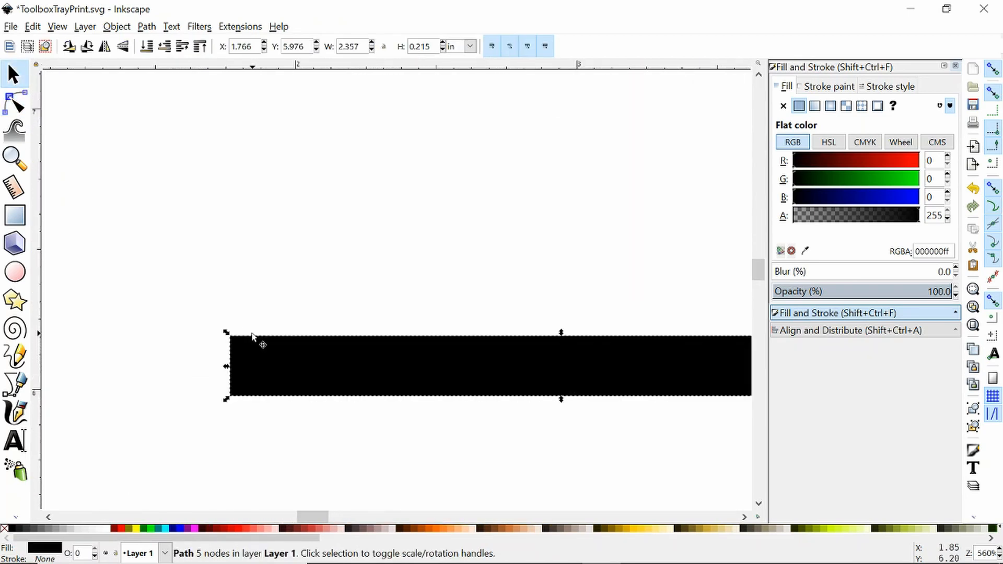
pyautogui.press('Escape')
pyautogui.keyDown('ctrl'); pyautogui.scroll(-4, 330, 336); pyautogui.keyUp('ctrl')
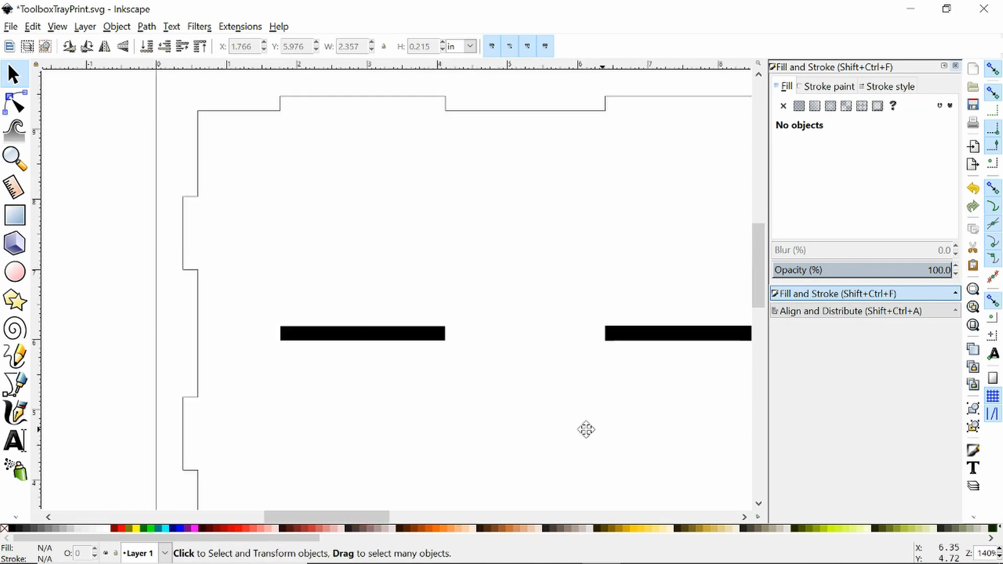
# Delete the outer path of the base panel's middle slot, keeping its inner path.
pyautogui.keyDown('ctrl'); pyautogui.scroll(3, 162, 334); pyautogui.keyUp('ctrl')
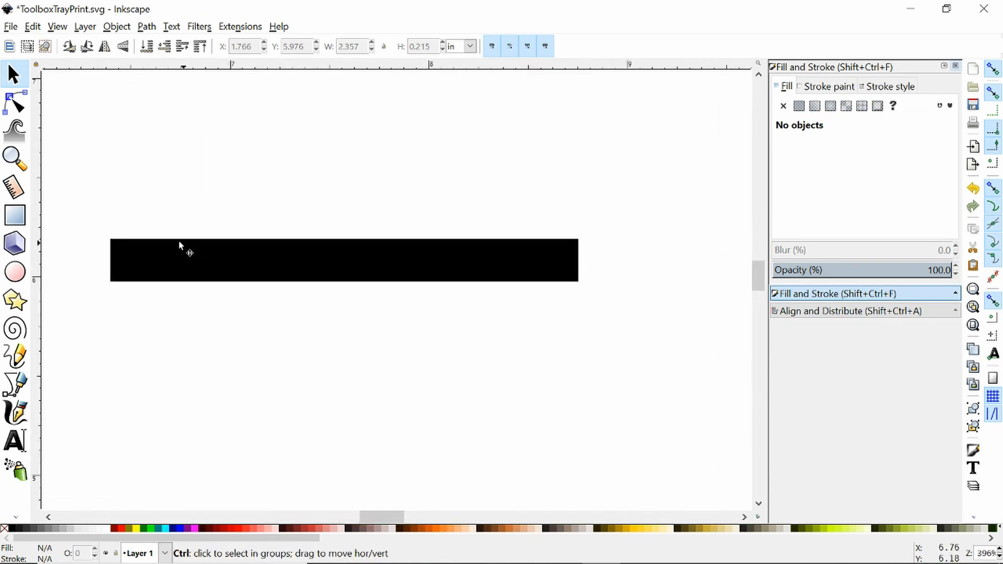
pyautogui.click(110, 285)
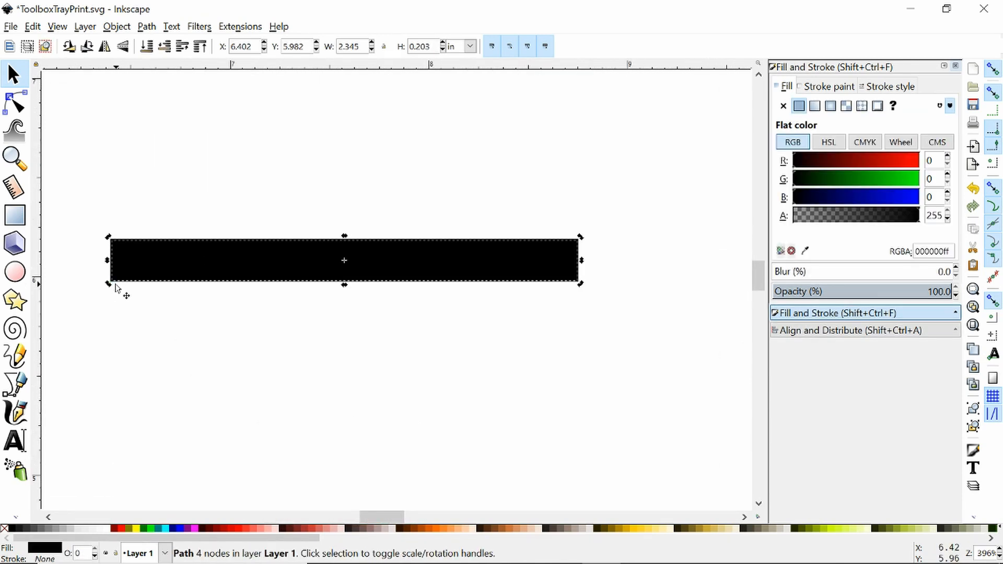
pyautogui.hotkey('ctrl', 'z')
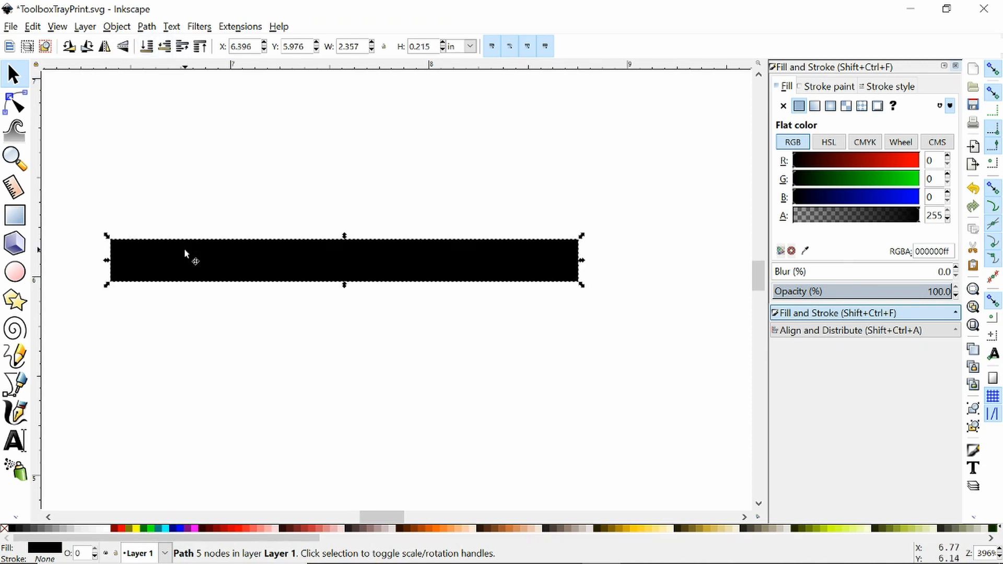
pyautogui.press('Escape')
pyautogui.keyDown('ctrl'); pyautogui.scroll(-2, 229, 251); pyautogui.keyUp('ctrl')
pyautogui.hscroll(5, 172, 310)
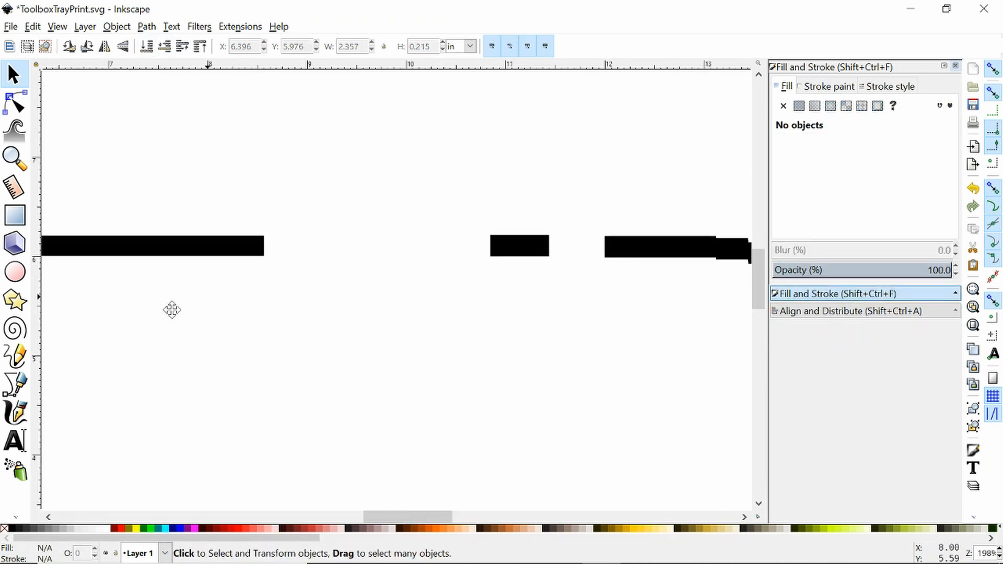
# Delete the outer path of the base panel's right slot, keeping its inner path.
pyautogui.keyDown('ctrl'); pyautogui.scroll(2, 386, 253); pyautogui.keyUp('ctrl')
pyautogui.click(358, 259)
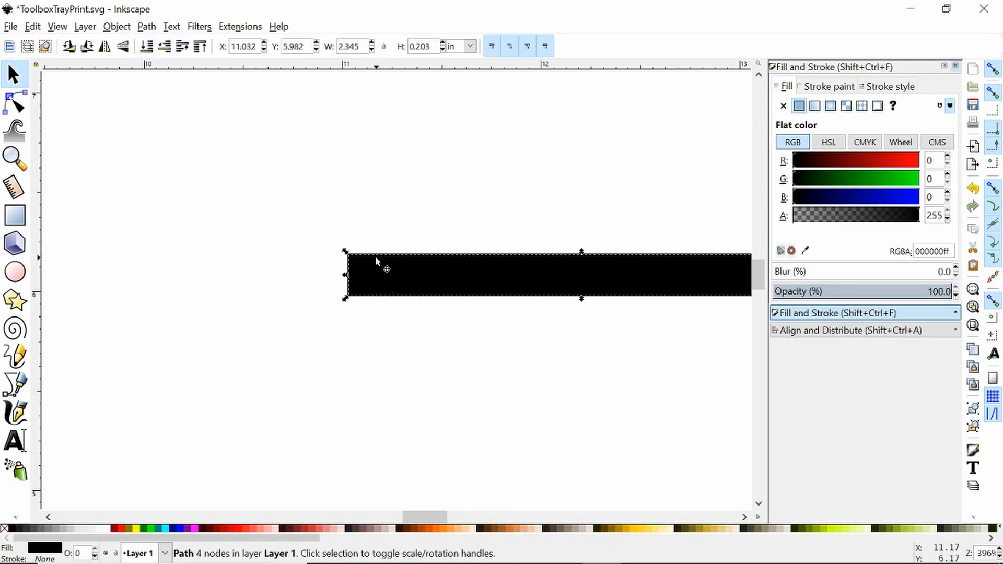
pyautogui.hotkey('ctrl', ')')
pyautogui.press('Escape')
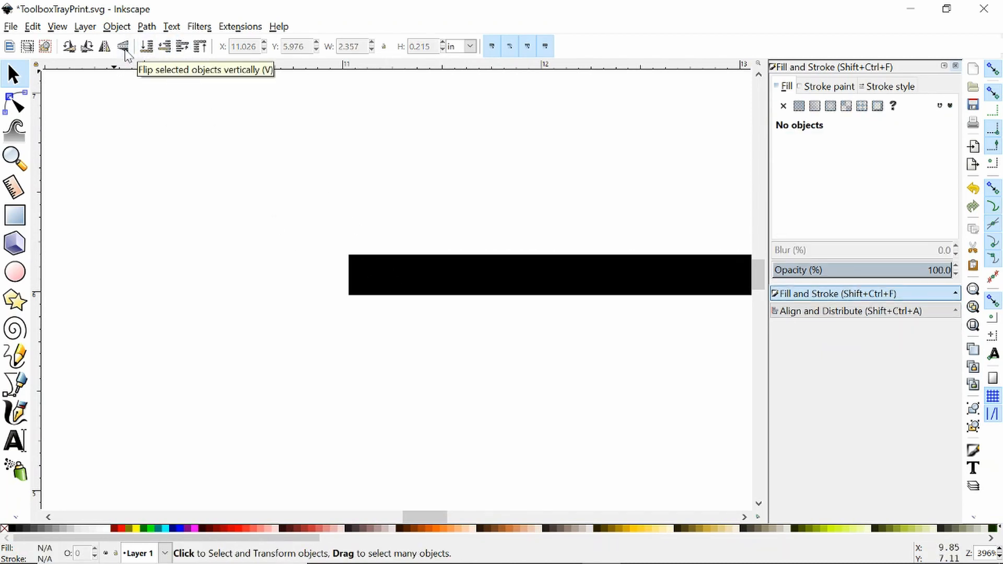
pyautogui.keyDown('ctrl'); pyautogui.scroll(-4, 290, 125); pyautogui.keyUp('ctrl')
pyautogui.scroll(1, 410, 287)
pyautogui.hscroll(1, 410, 287)
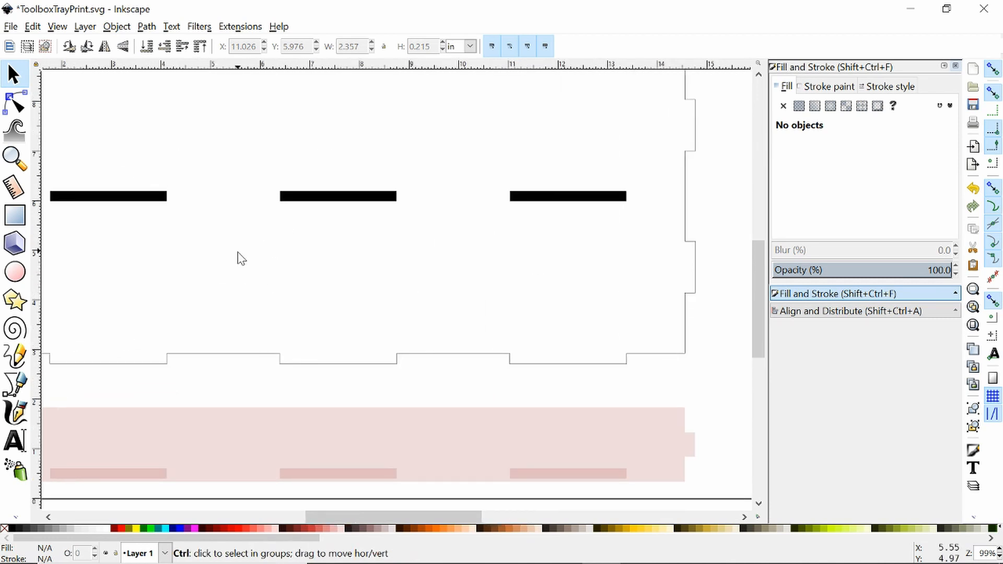
# Give the base panel's three slots a flat green stroke with no fill, and save the file.
pyautogui.keyDown('ctrl'); pyautogui.scroll(-1, 239, 256); pyautogui.keyUp('ctrl')
pyautogui.moveTo(211, 221)
pyautogui.mouseDown()
pyautogui.moveTo(519, 269)
pyautogui.moveTo(529, 238)
pyautogui.mouseUp()
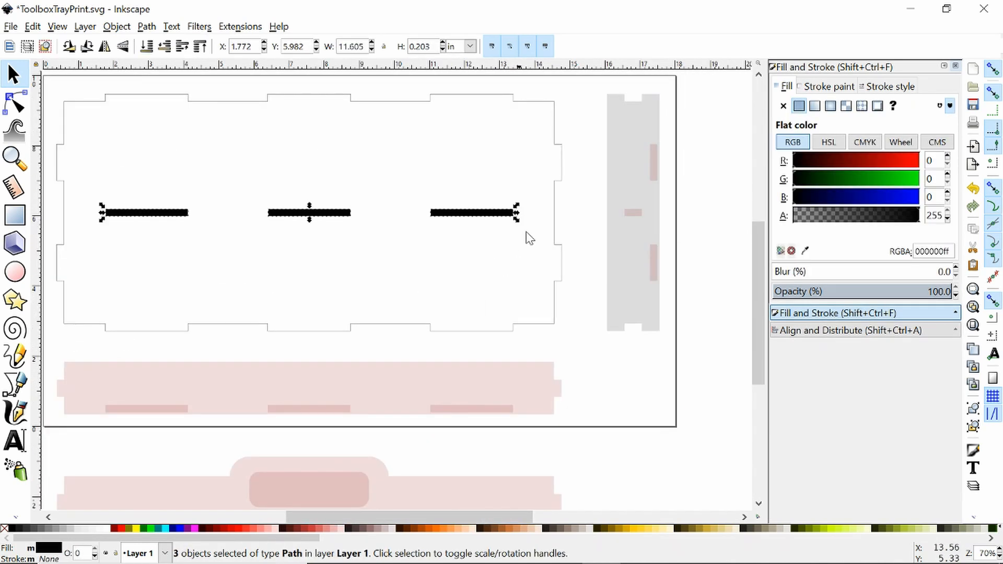
pyautogui.click(784, 107)
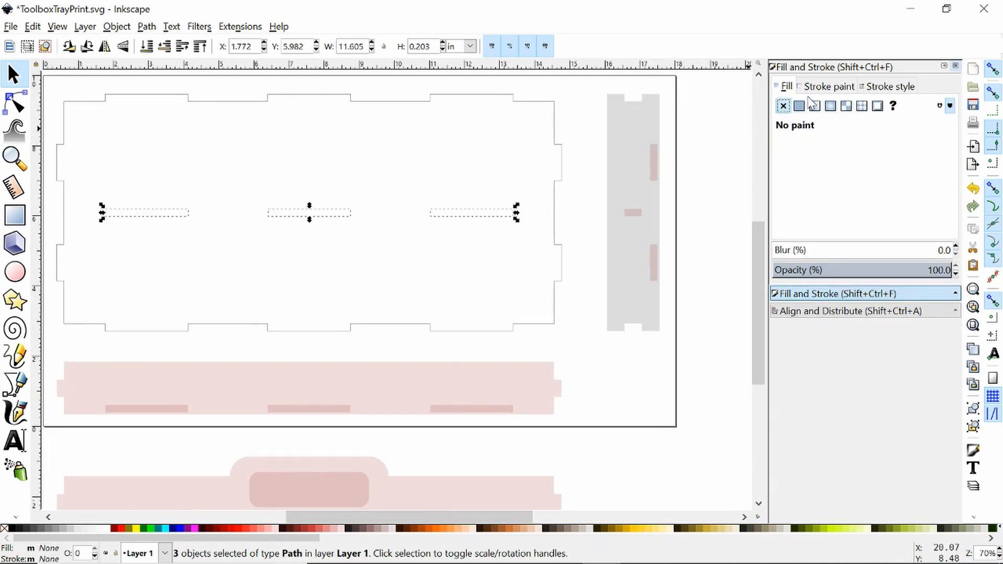
pyautogui.click(828, 86)
pyautogui.click(799, 106)
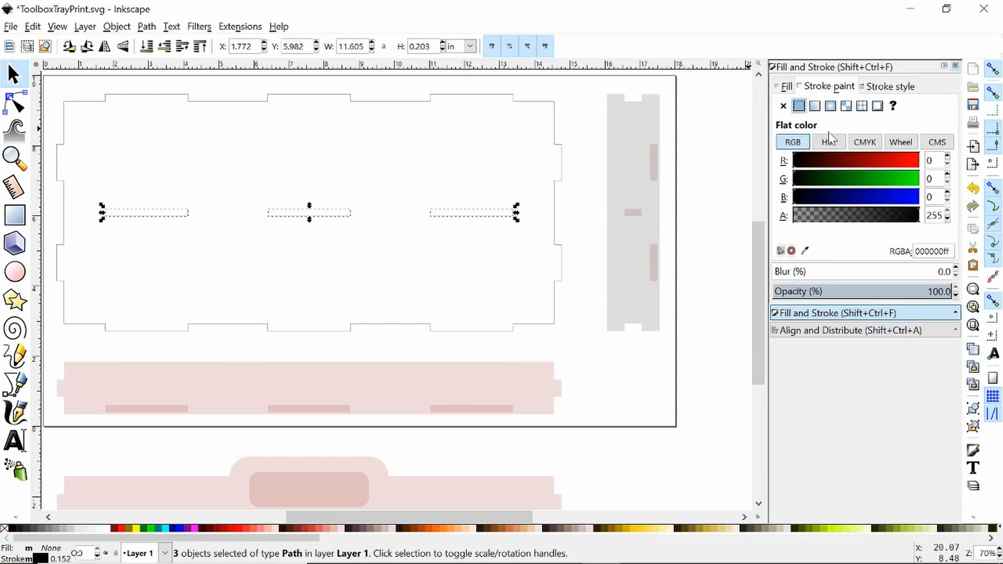
pyautogui.click(881, 177)
pyautogui.click(491, 325)
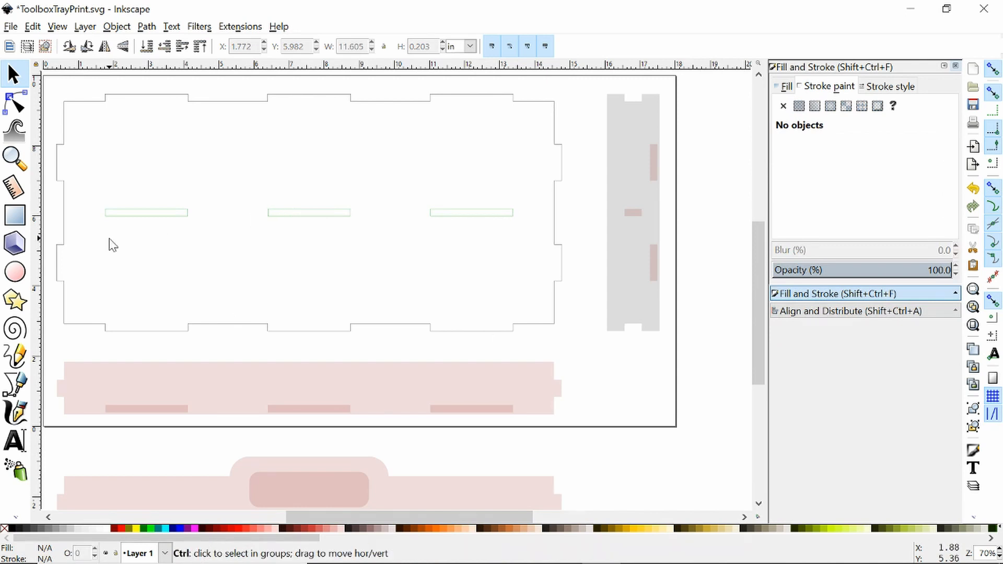
pyautogui.hotkey('ctrl', 's')
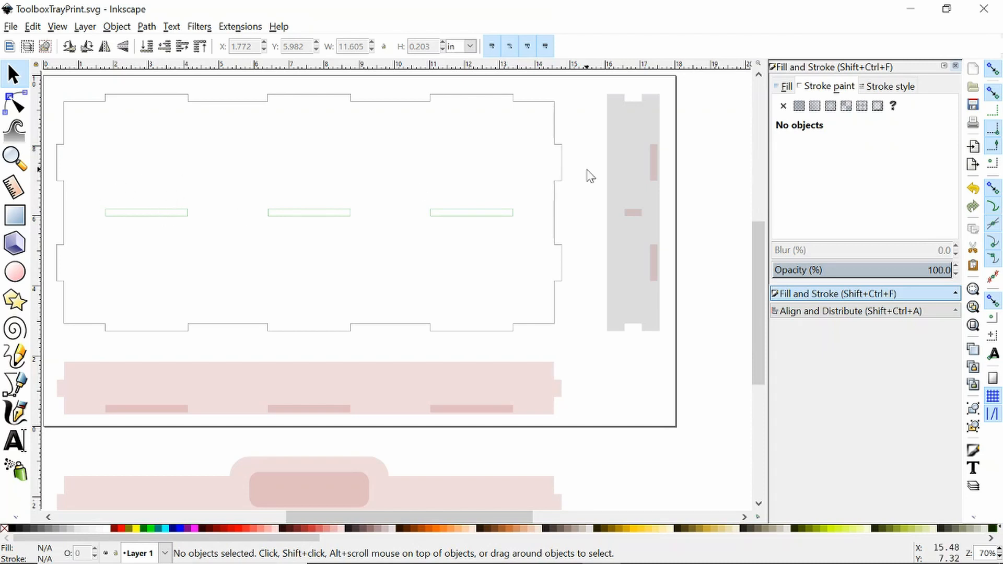
# Give the grey side panel a flat stroke and remove its fill.
pyautogui.click(643, 157)
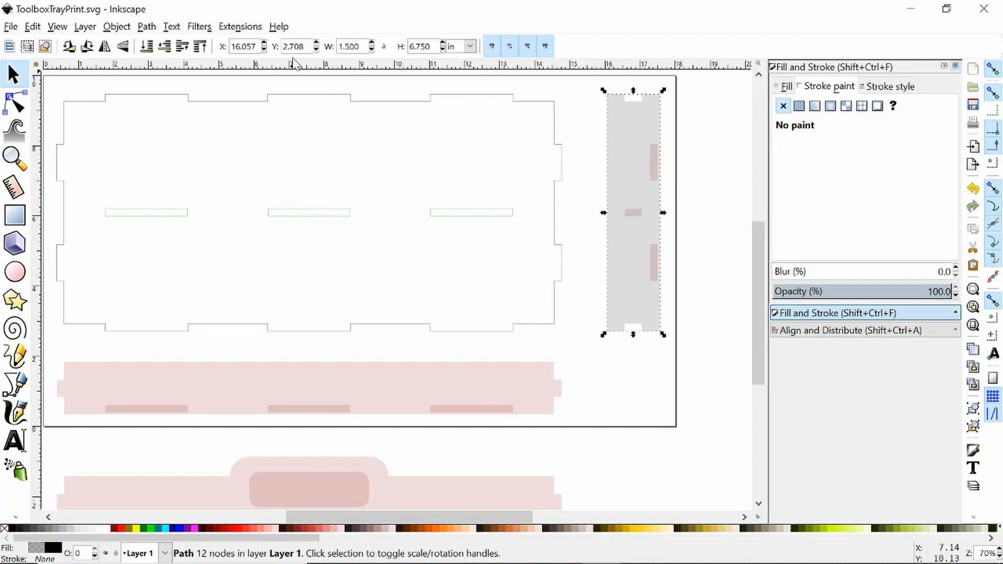
pyautogui.hscroll(9, 575, 159)
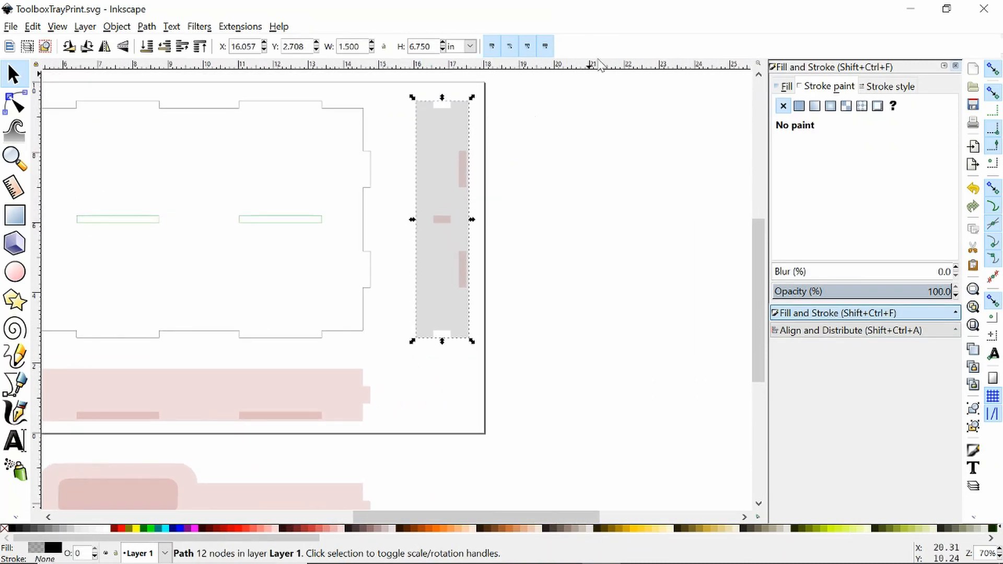
pyautogui.click(798, 106)
pyautogui.click(785, 86)
pyautogui.click(784, 106)
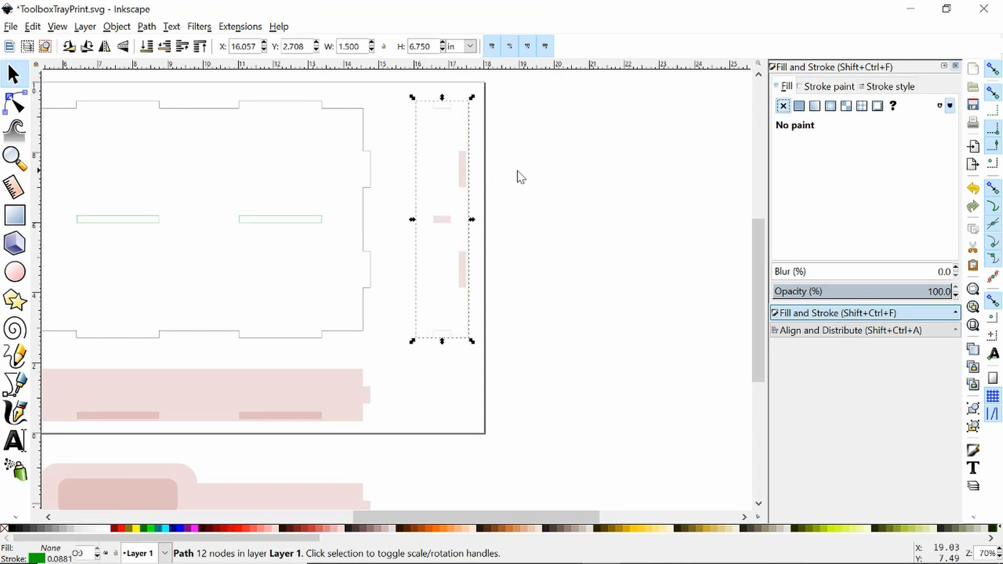
# Remove the fill from the side panel's three small slots and give them a flat green stroke.
pyautogui.click(464, 175)
pyautogui.click(444, 221)
pyautogui.click(459, 190)
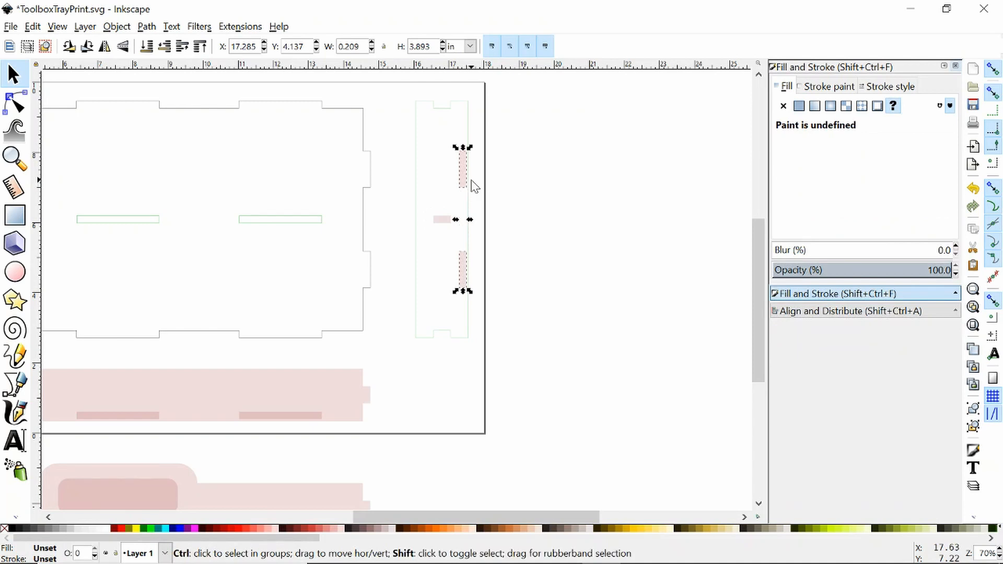
pyautogui.keyDown('shift'); pyautogui.click(442, 219); pyautogui.keyUp('shift')
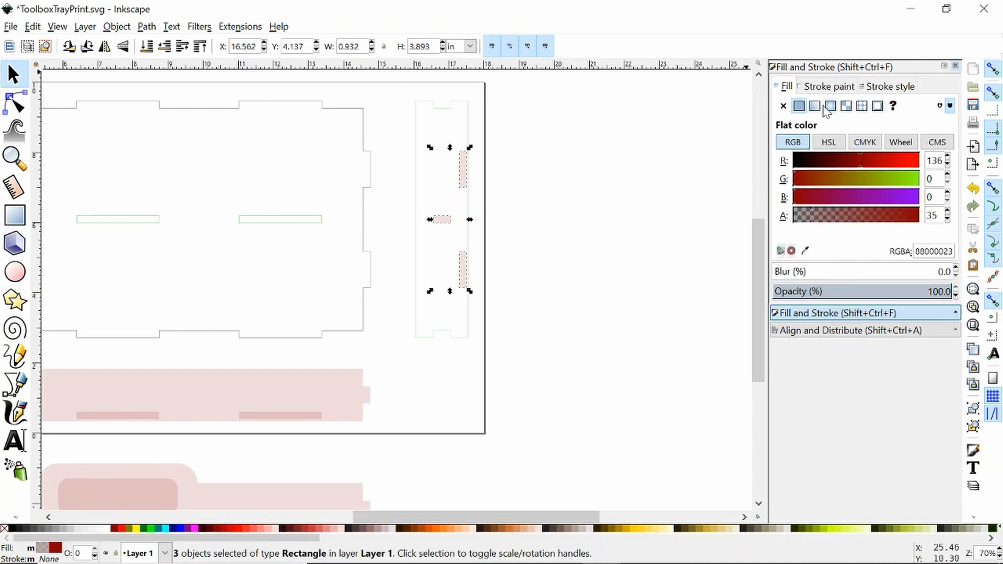
pyautogui.click(783, 106)
pyautogui.click(828, 86)
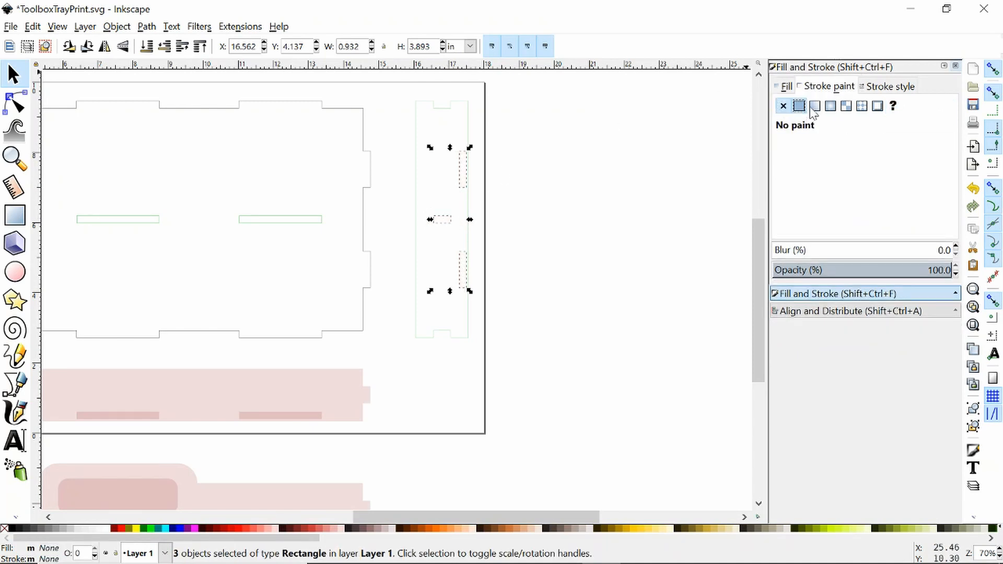
pyautogui.click(799, 106)
# Set the side panel outline's stroke width to 0.006 in.
pyautogui.click(888, 86)
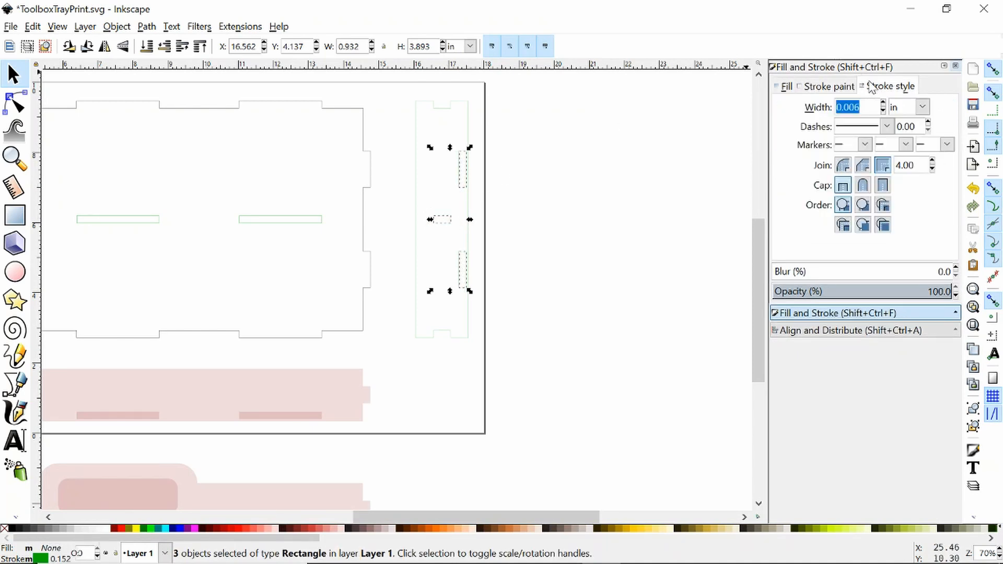
pyautogui.click(417, 135)
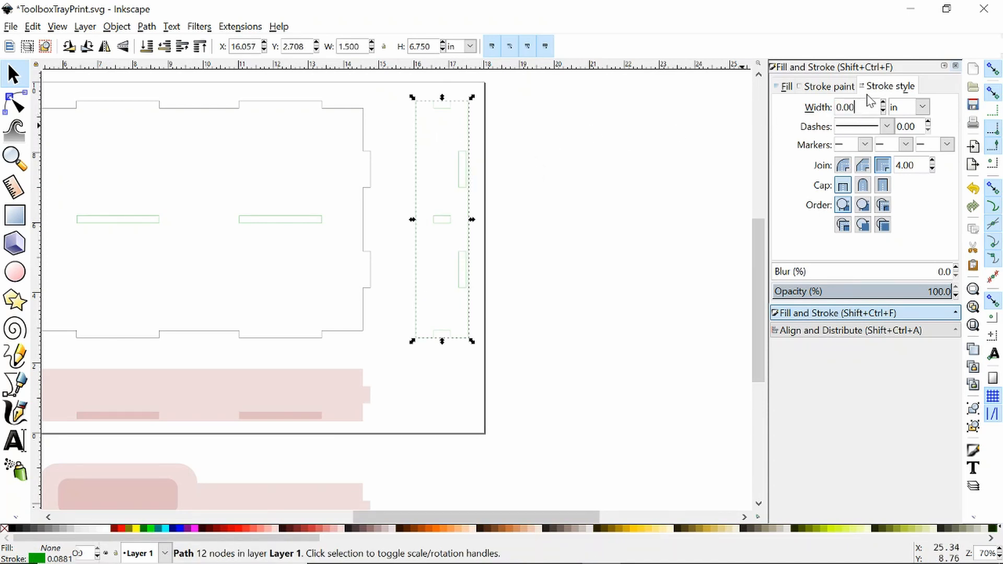
pyautogui.click(562, 262)
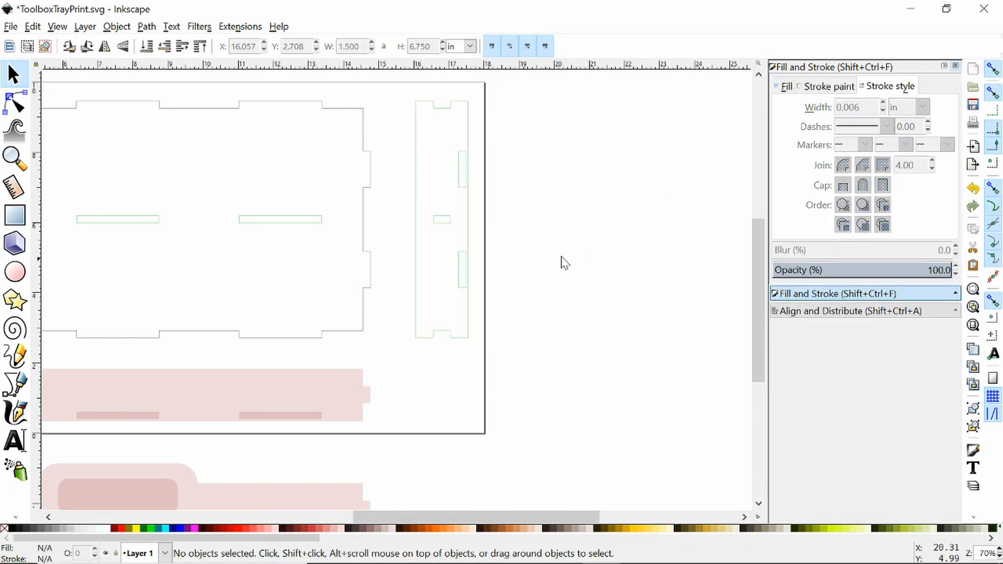
# Darken the side panel outline's stroke to a green value of 32 and convert the stroke to a path.
pyautogui.click(412, 163)
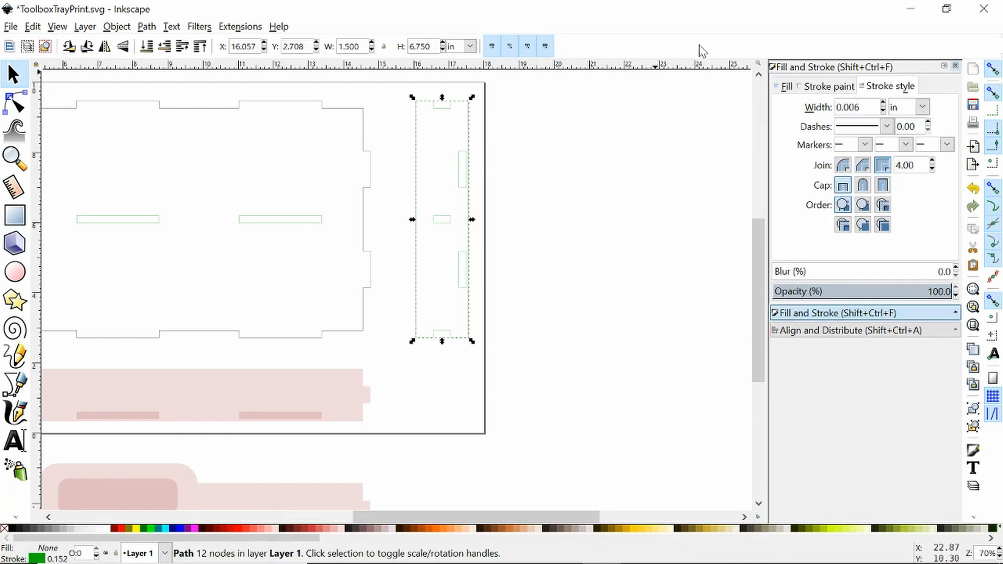
pyautogui.click(826, 88)
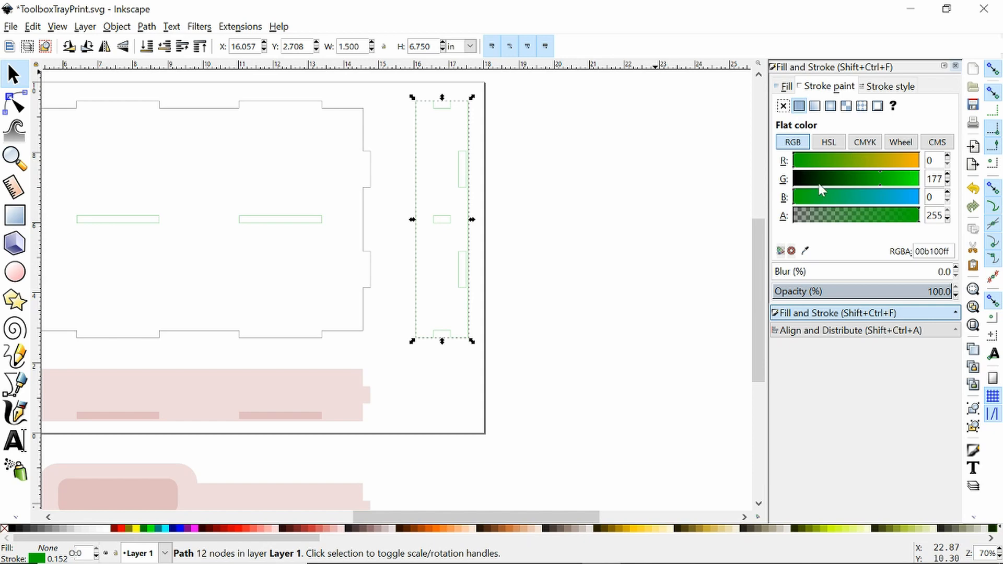
pyautogui.moveTo(820, 185); pyautogui.dragTo(809, 181)
pyautogui.click(147, 27)
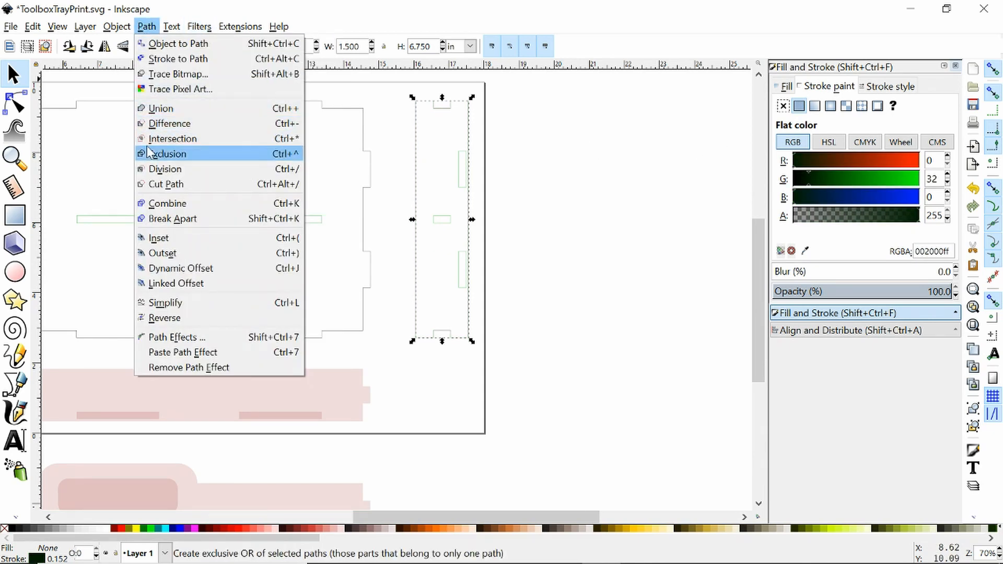
pyautogui.click(178, 58)
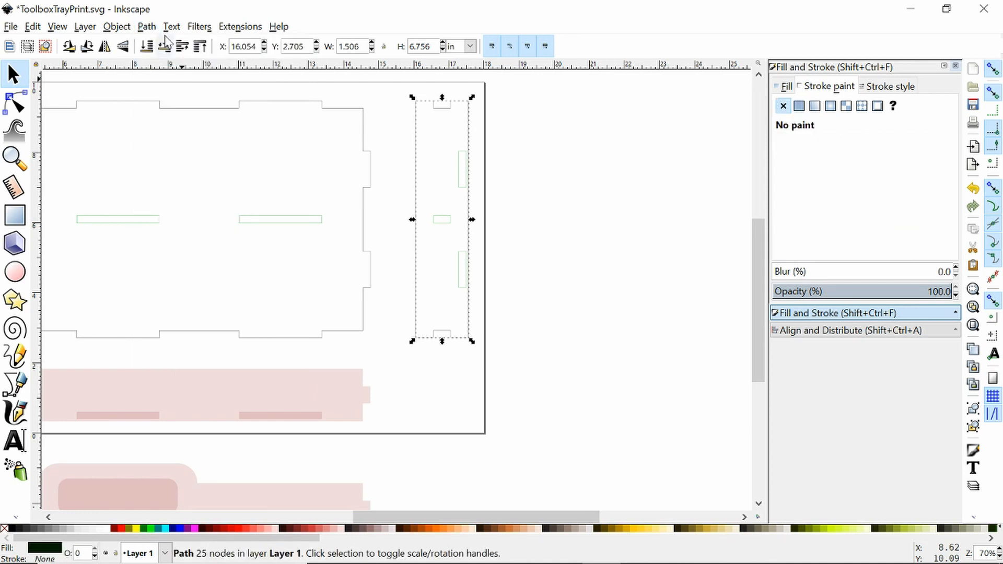
# Break apart the side panel's converted outline and unite the resulting pieces into one solid path.
pyautogui.click(151, 27)
pyautogui.click(185, 218)
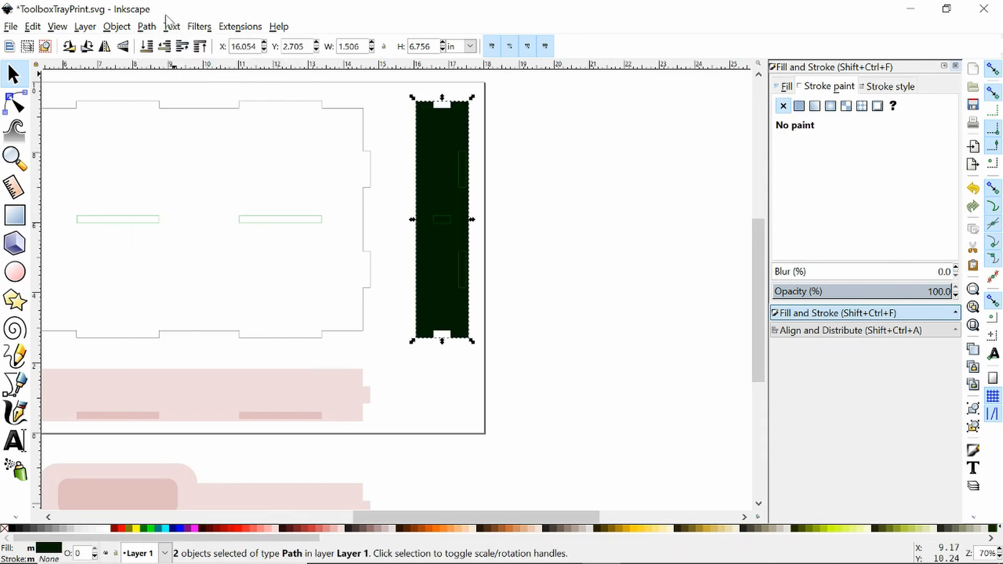
pyautogui.click(149, 27)
pyautogui.click(175, 122)
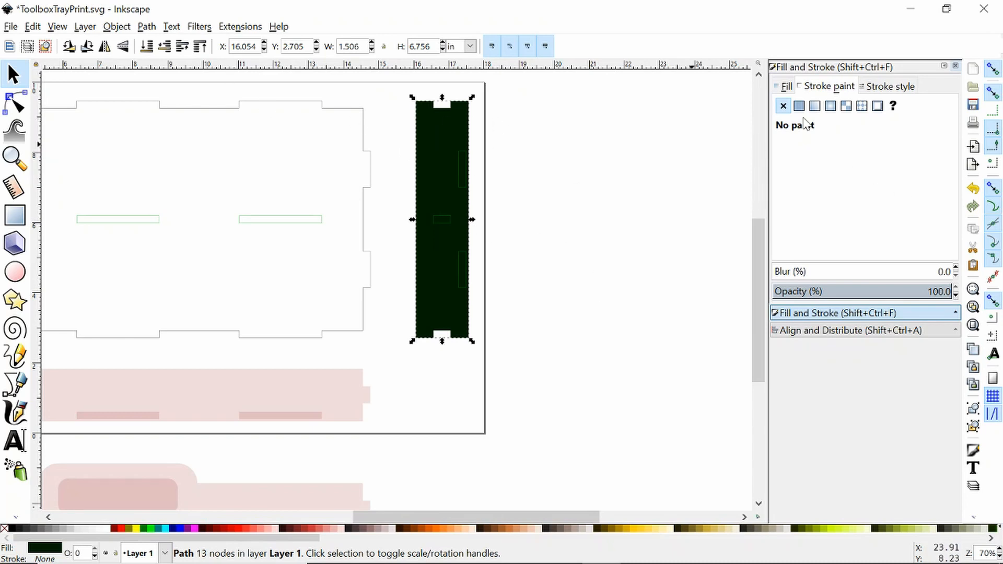
# Remove the united side panel's fill and turn its stroke blue, with a blue value of 174.
pyautogui.click(786, 86)
pyautogui.click(783, 106)
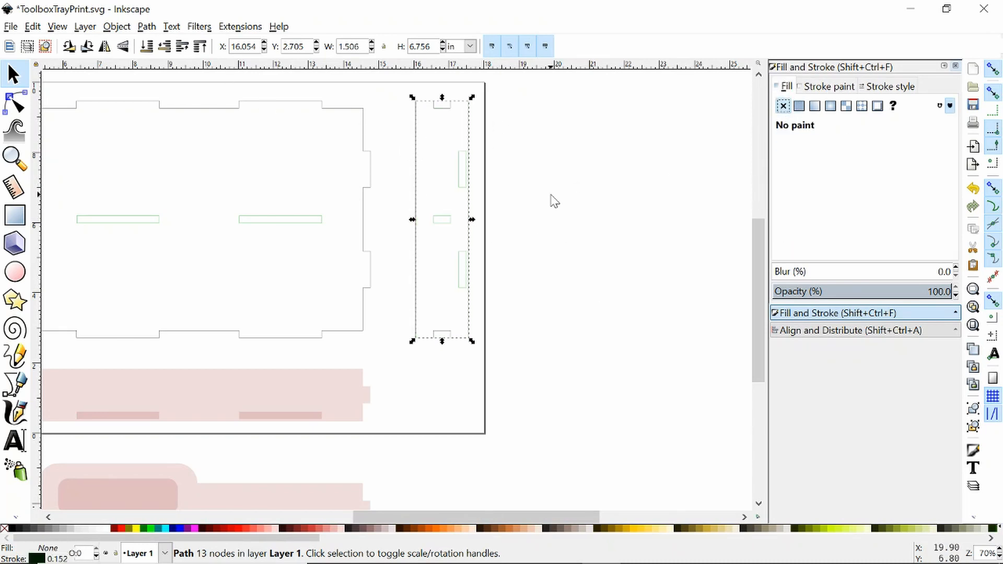
pyautogui.click(513, 189)
pyautogui.click(427, 142)
pyautogui.click(825, 86)
pyautogui.click(865, 199)
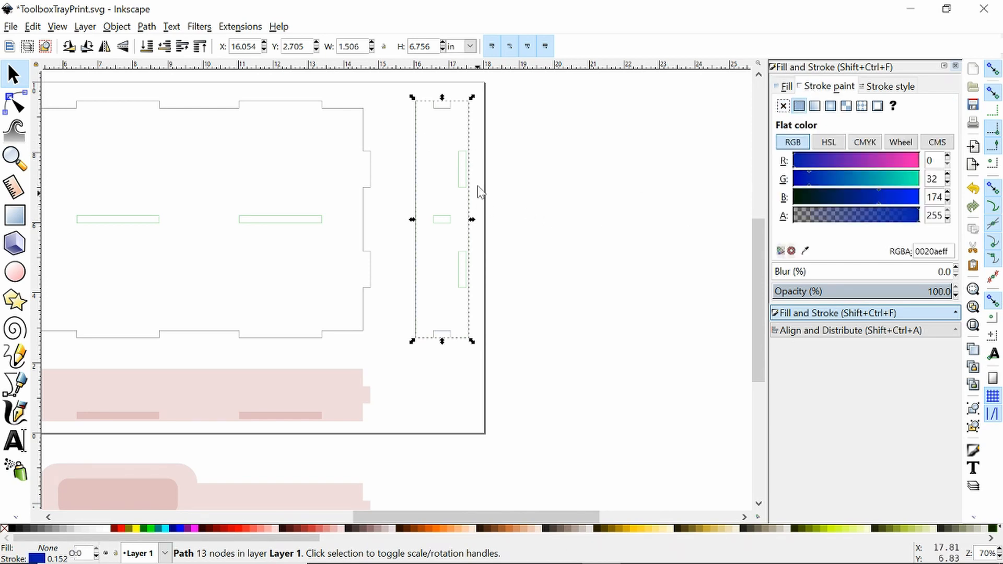
# Convert the strokes of the side panel's three small slots to paths.
pyautogui.click(460, 175)
pyautogui.keyDown('shift'); pyautogui.click(441, 224); pyautogui.keyUp('shift')
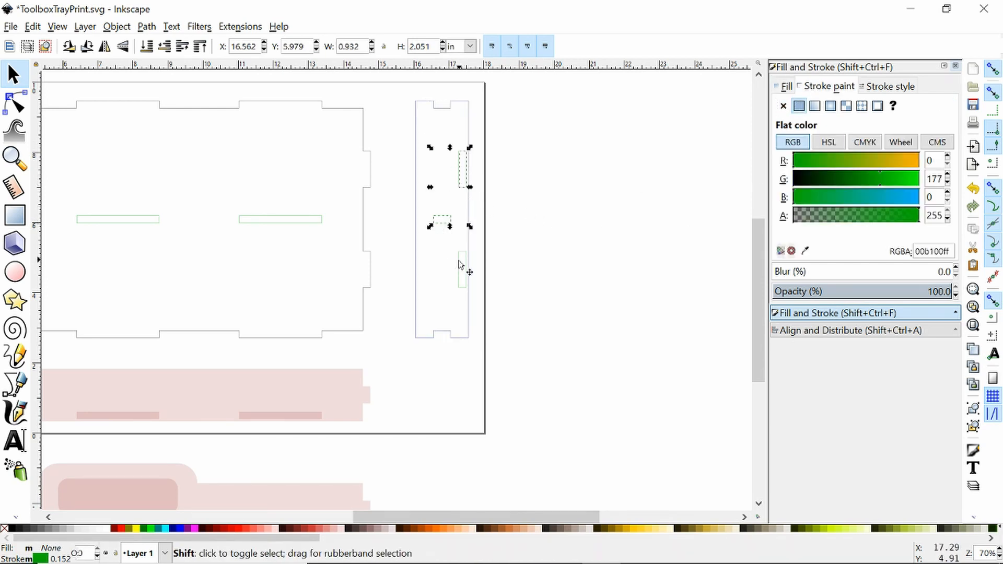
pyautogui.keyDown('shift'); pyautogui.click(460, 267); pyautogui.keyUp('shift')
pyautogui.click(147, 26)
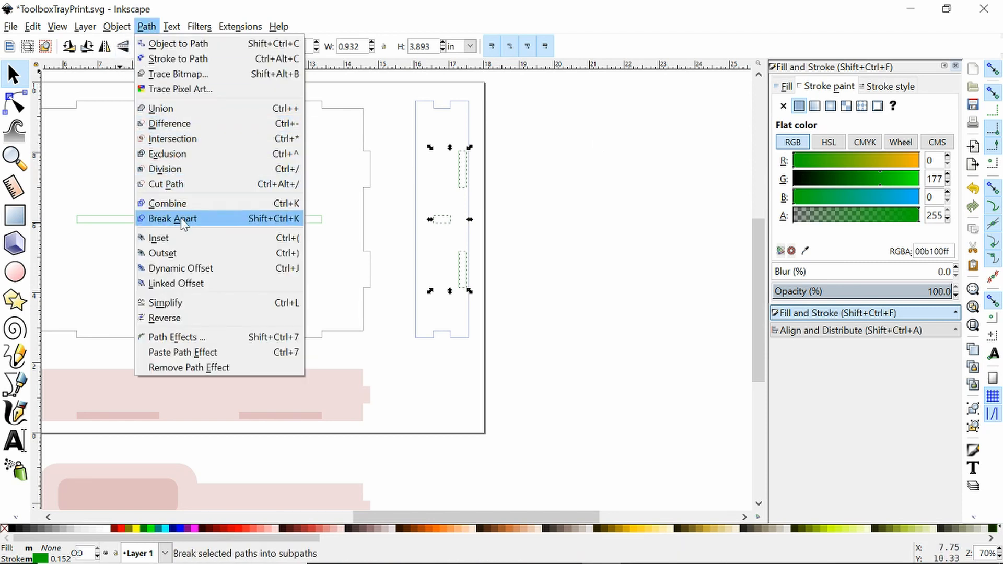
pyautogui.click(169, 63)
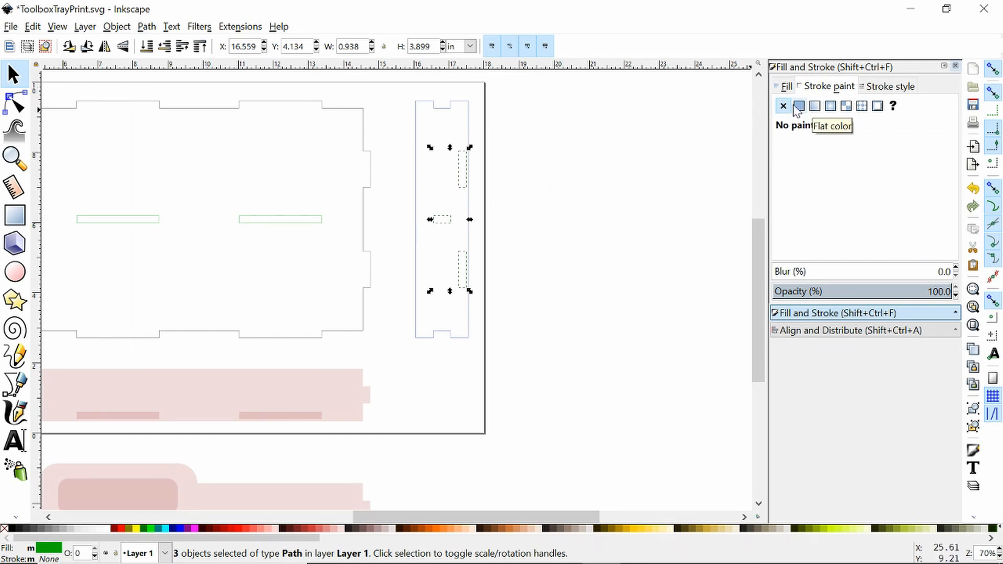
# Apply a flat green stroke to the side panel's three converted slots and examine their corner nodes.
pyautogui.click(798, 107)
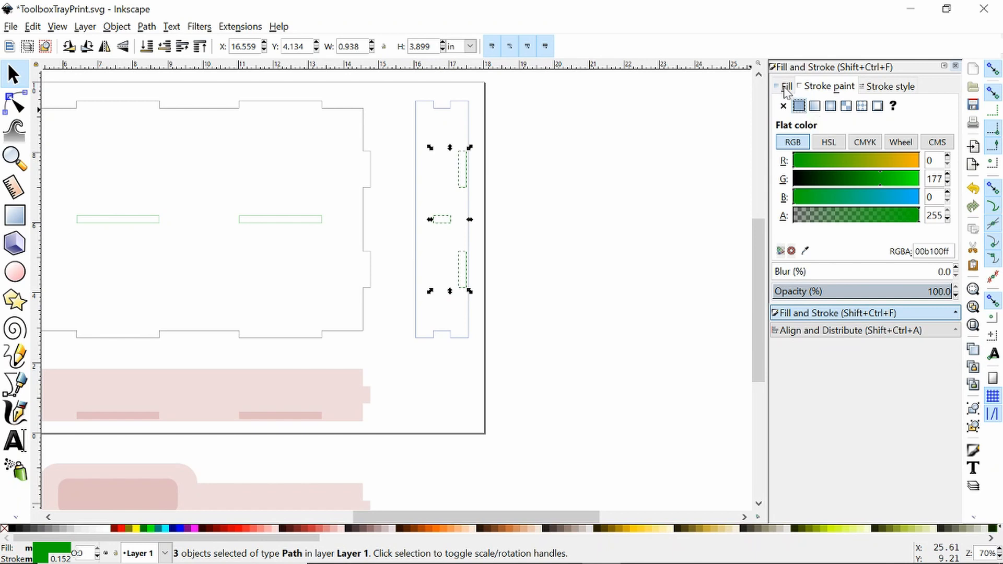
pyautogui.scroll(5, 455, 163)
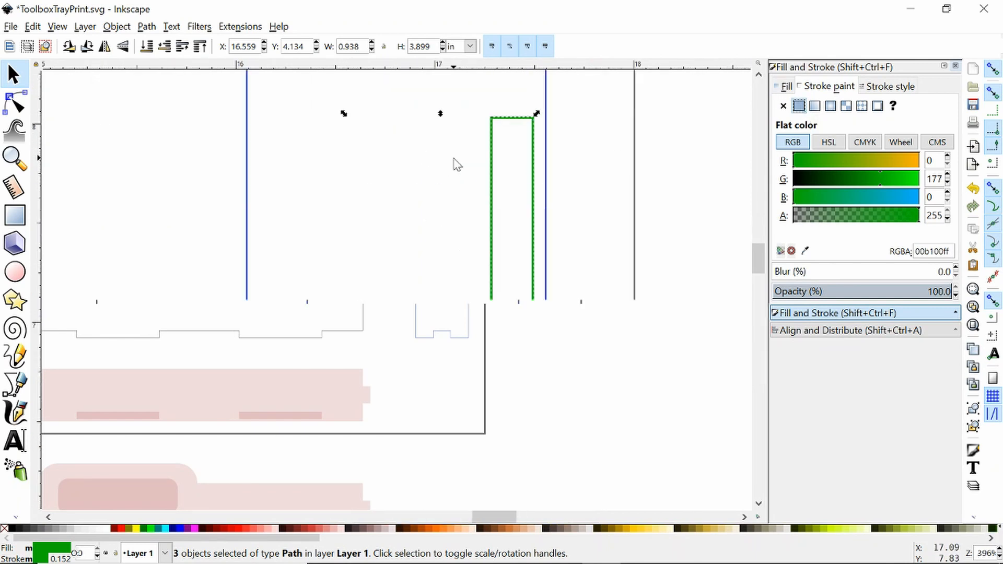
pyautogui.press('n')
pyautogui.scroll(2, 489, 117)
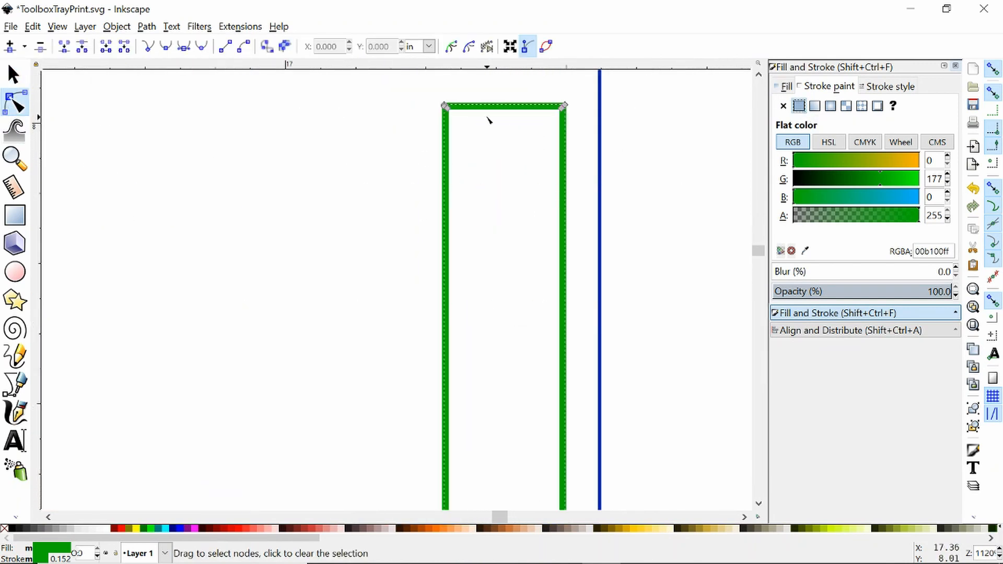
pyautogui.scroll(4, 489, 118)
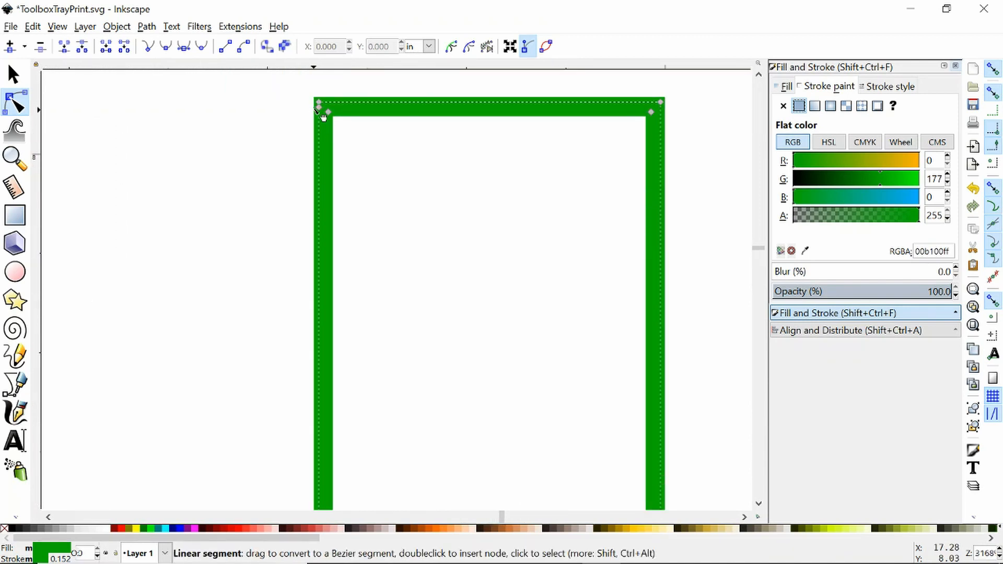
pyautogui.scroll(-5, 352, 211)
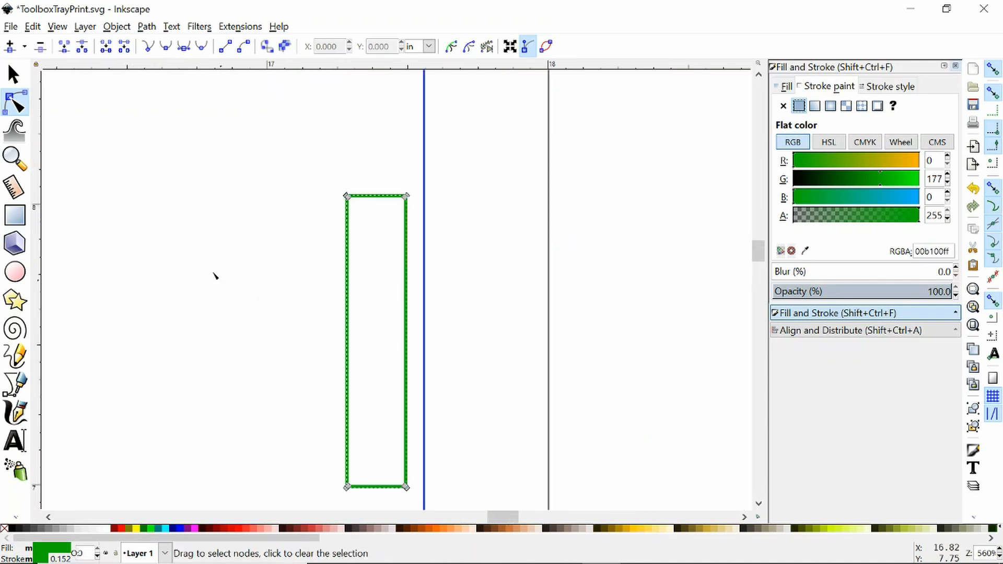
# Break apart the side panel's three slot paths into separate inner and outer outlines.
pyautogui.click(13, 75)
pyautogui.scroll(-2, 157, 209)
pyautogui.hscroll(-2, 268, 202)
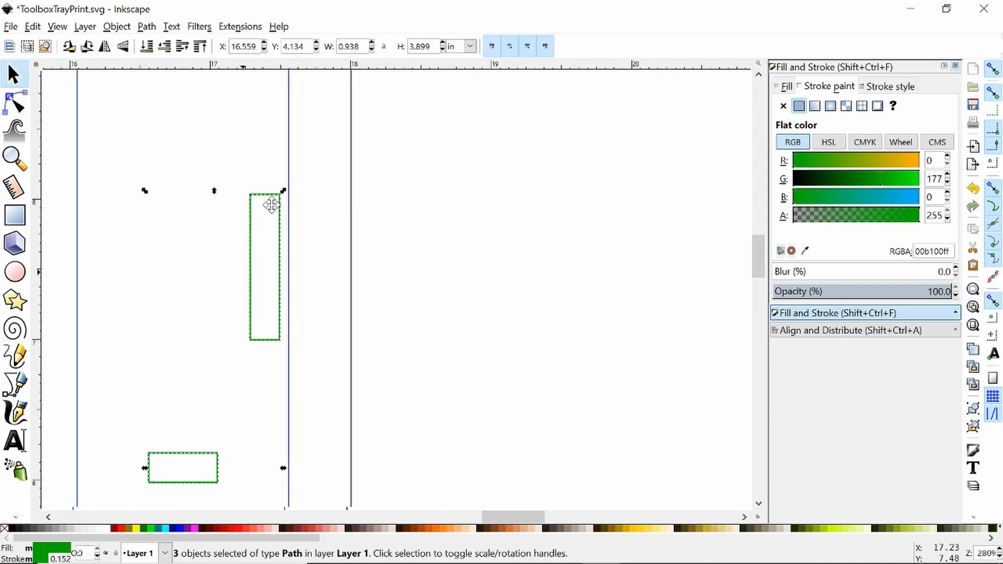
pyautogui.click(147, 27)
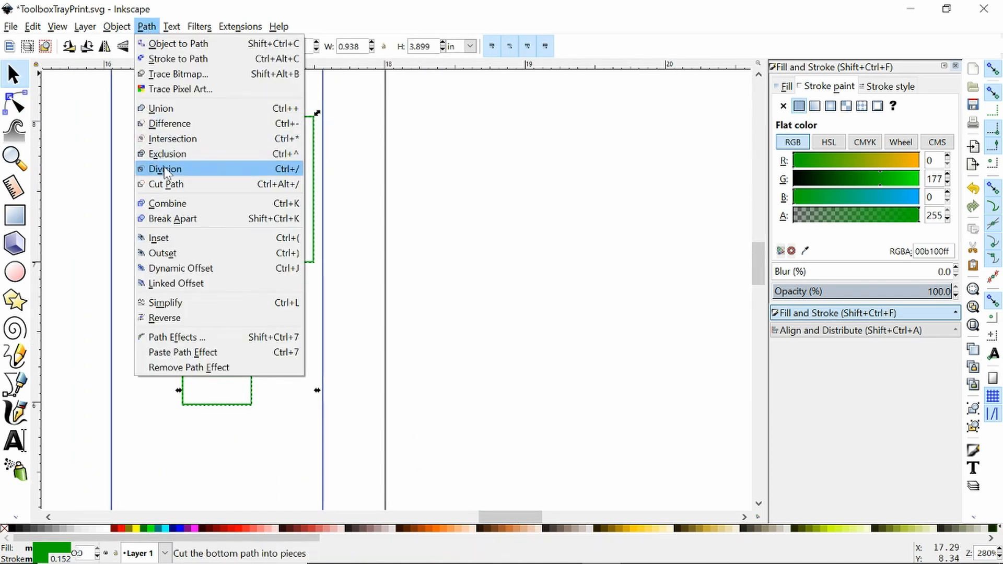
pyautogui.click(168, 219)
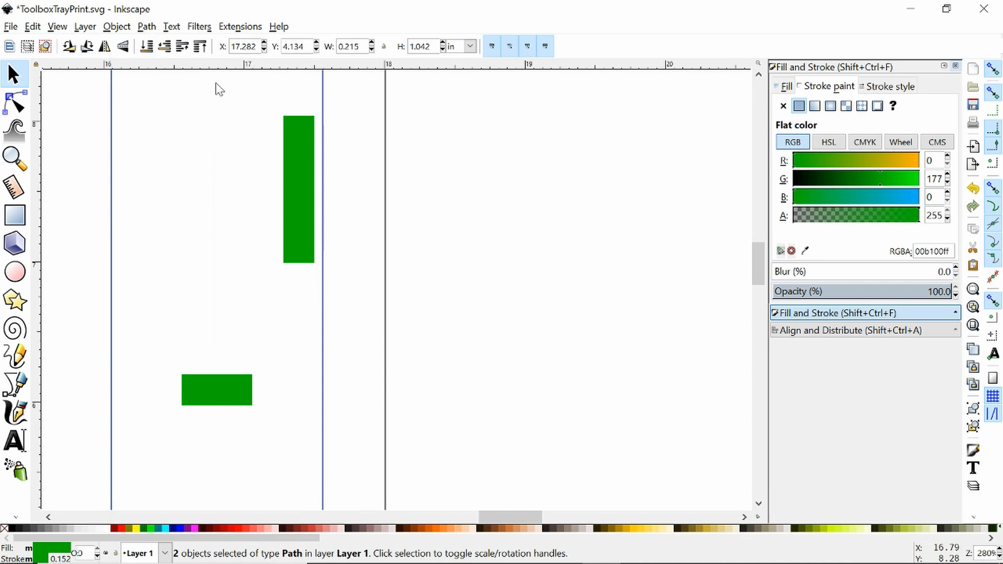
# Delete the outer duplicate outlines of the side panel's upper and middle slots, keeping the inner ones.
pyautogui.click(282, 131)
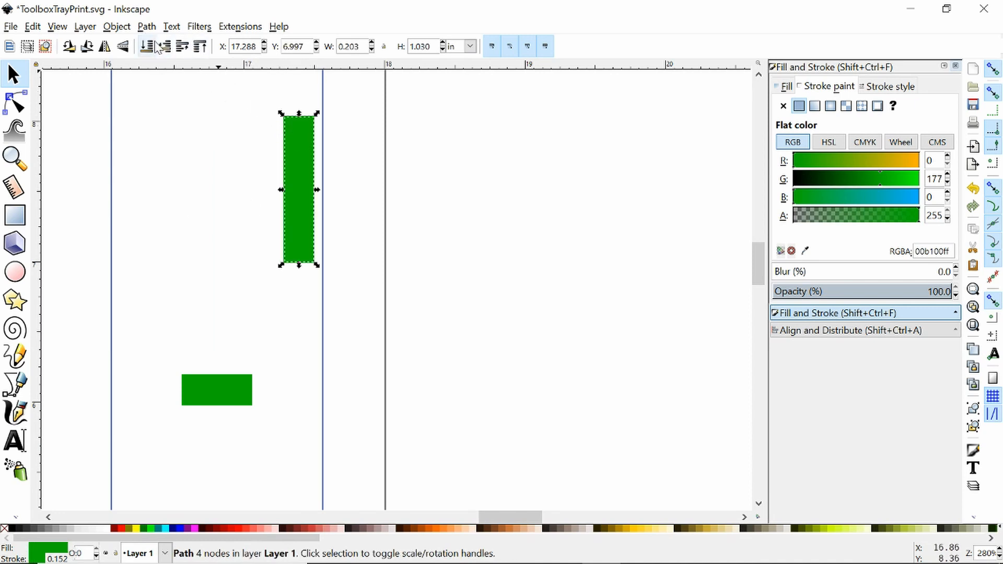
pyautogui.click(287, 118)
pyautogui.click(311, 112)
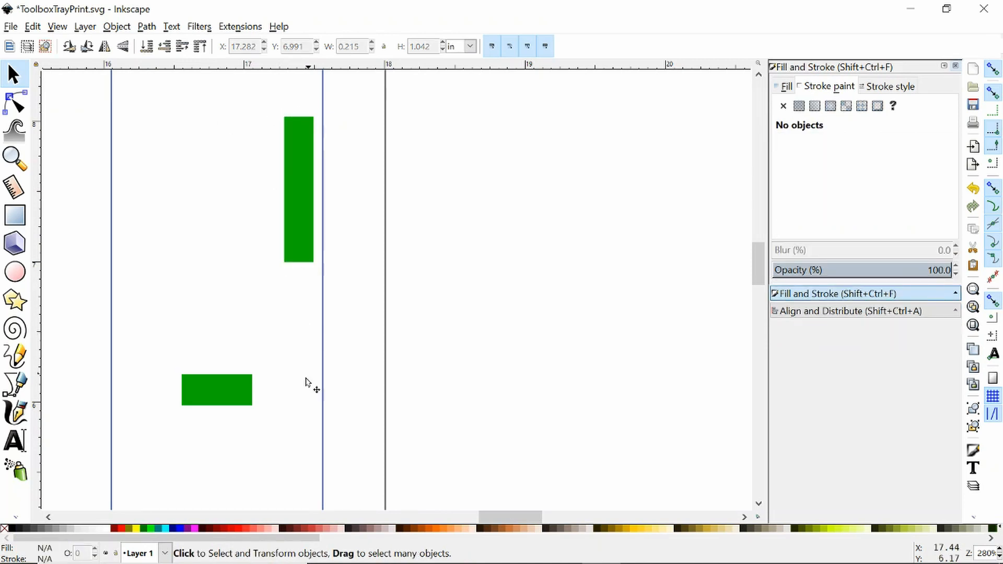
pyautogui.click(218, 400)
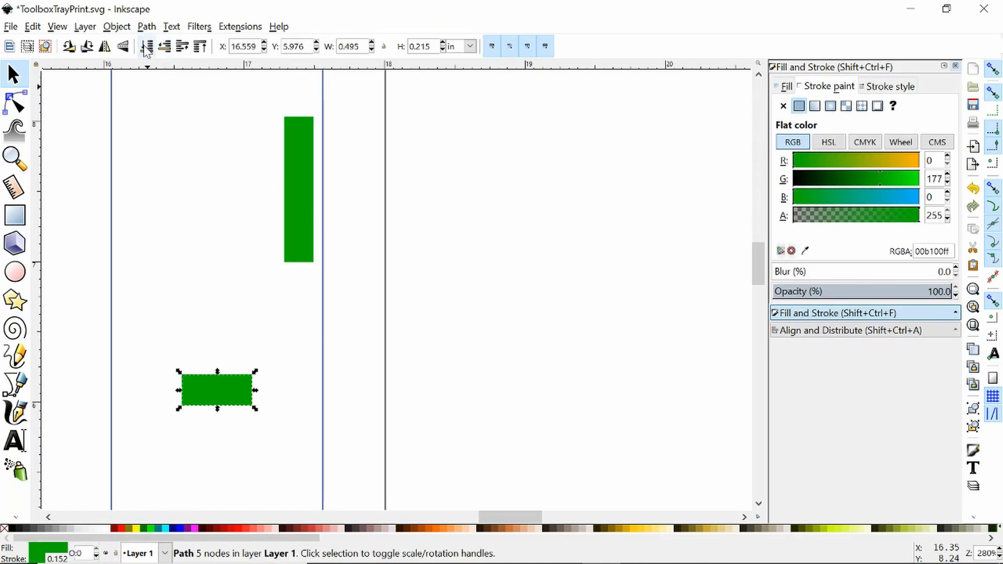
pyautogui.press('Escape')
pyautogui.scroll(3, 309, 260)
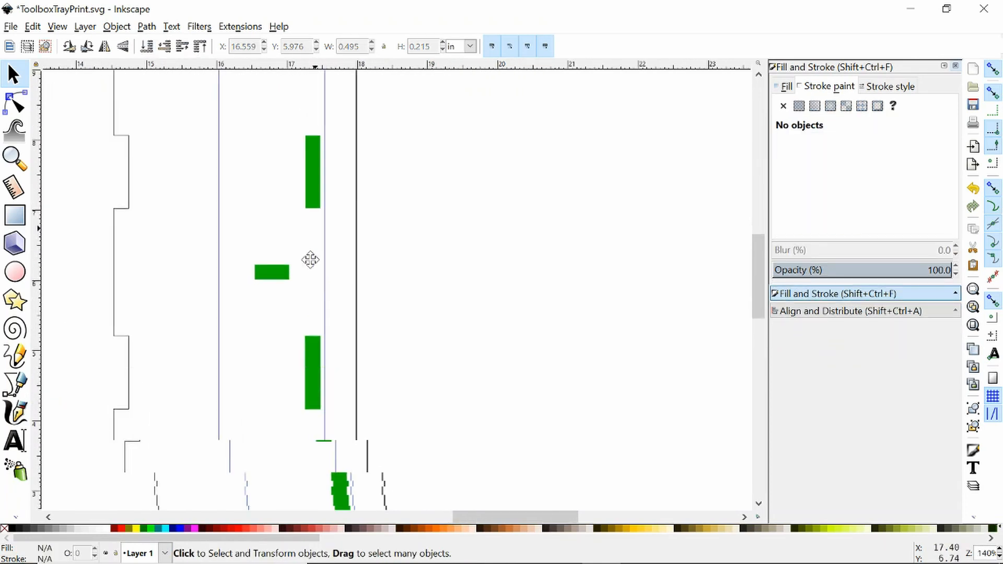
# Delete the outer 5-node duplicate outline of the side panel's lower slot, keeping the inner one.
pyautogui.click(335, 347)
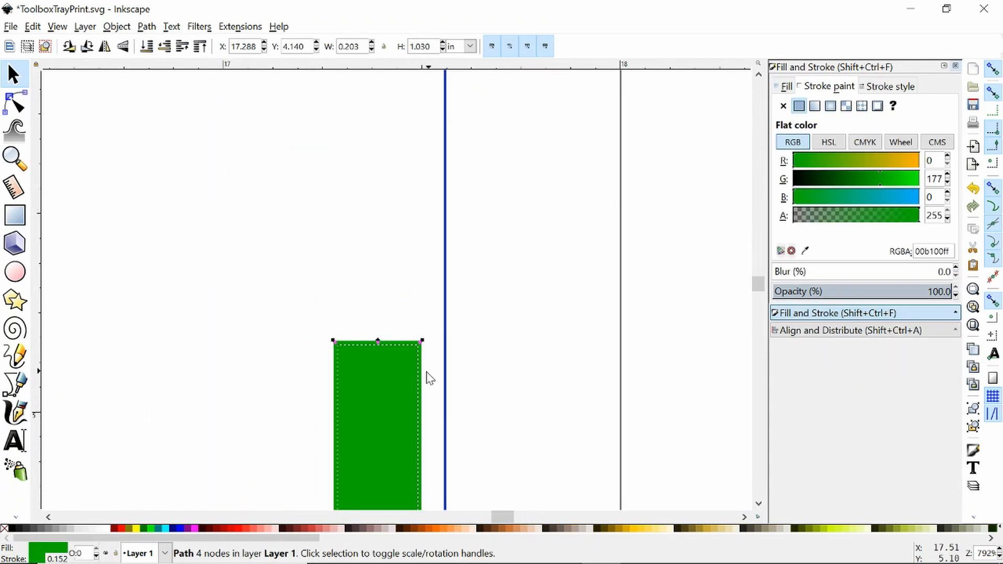
pyautogui.click(338, 334)
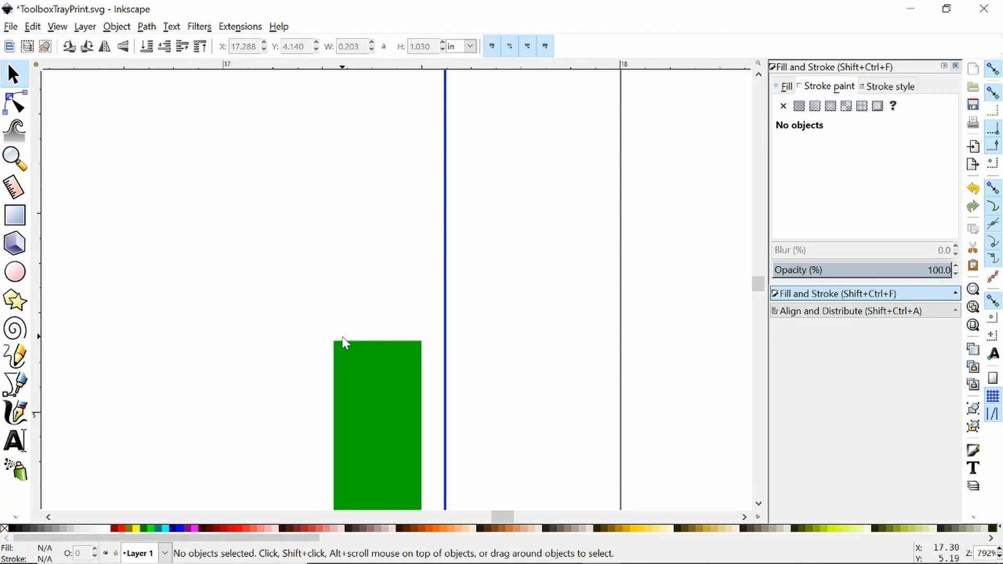
pyautogui.click(334, 346)
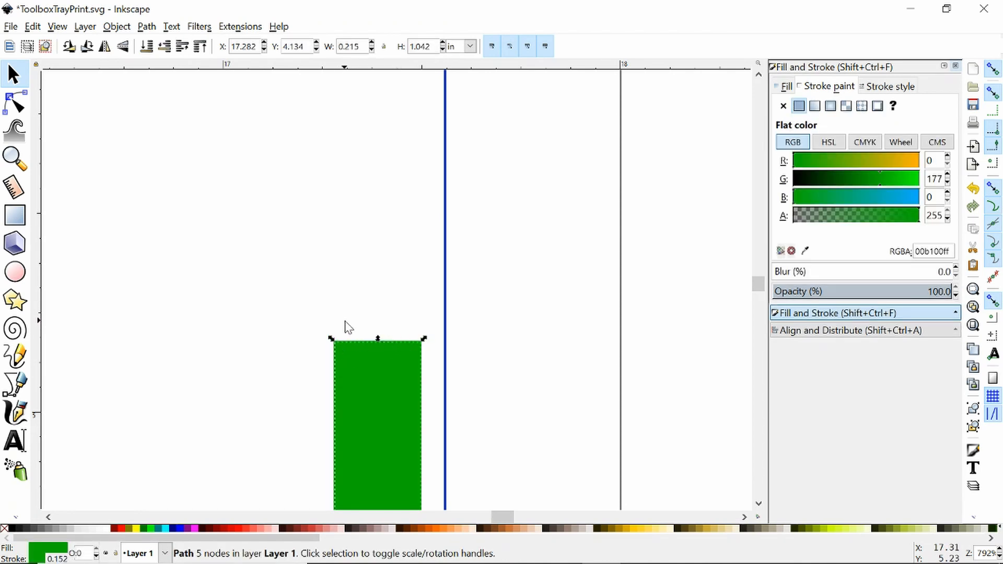
pyautogui.scroll(4, 344, 327)
pyautogui.click(382, 345)
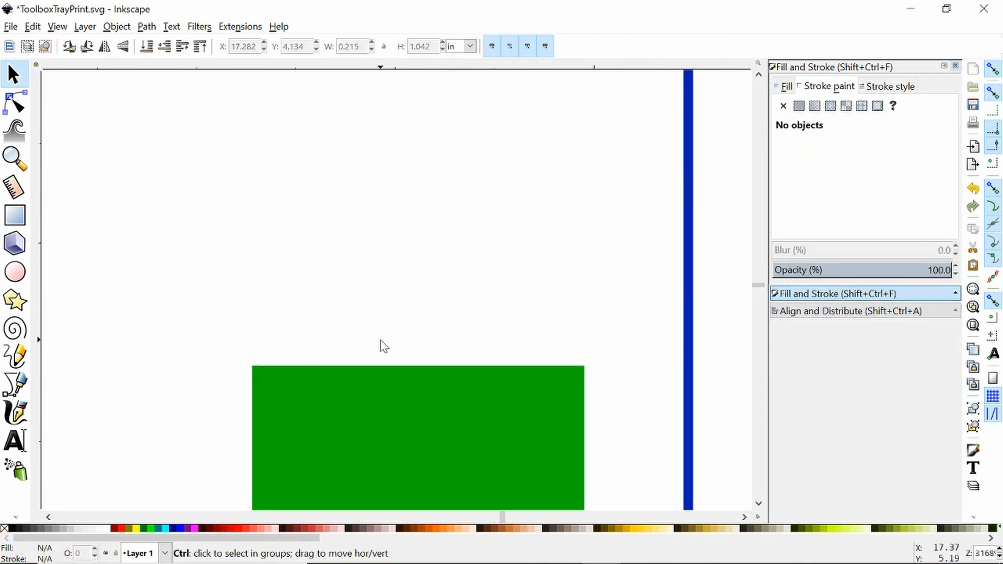
pyautogui.scroll(-9, 384, 346)
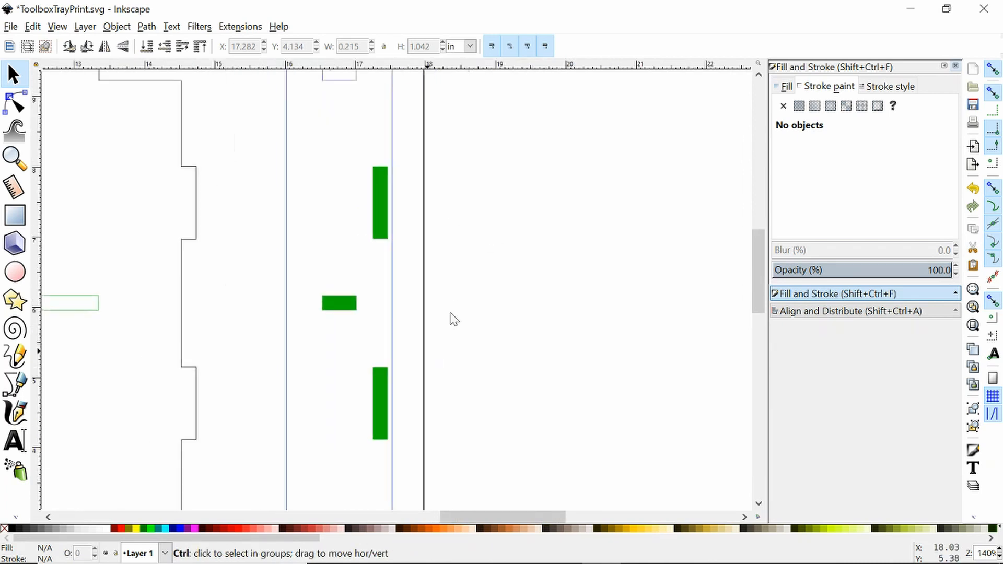
# Remove the fill from the side panel's three slots, raise their stroke's red value to 224, and save the file.
pyautogui.moveTo(235, 140); pyautogui.dragTo(474, 444)
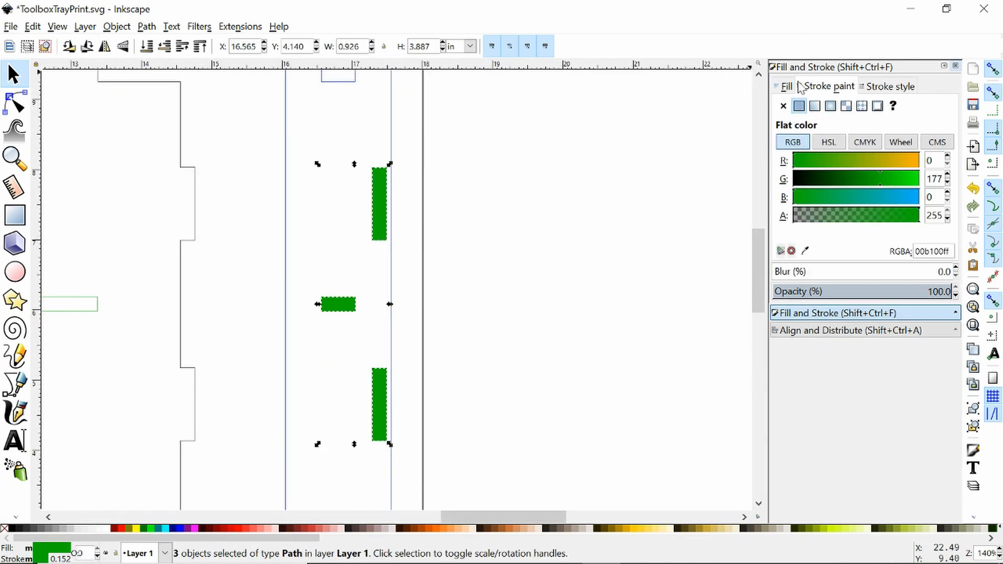
pyautogui.click(786, 106)
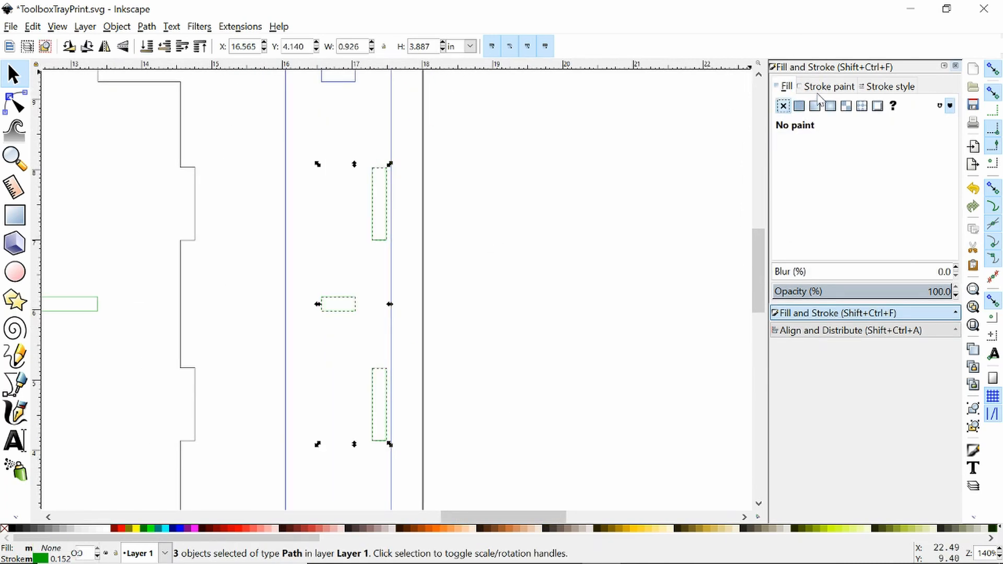
pyautogui.click(828, 87)
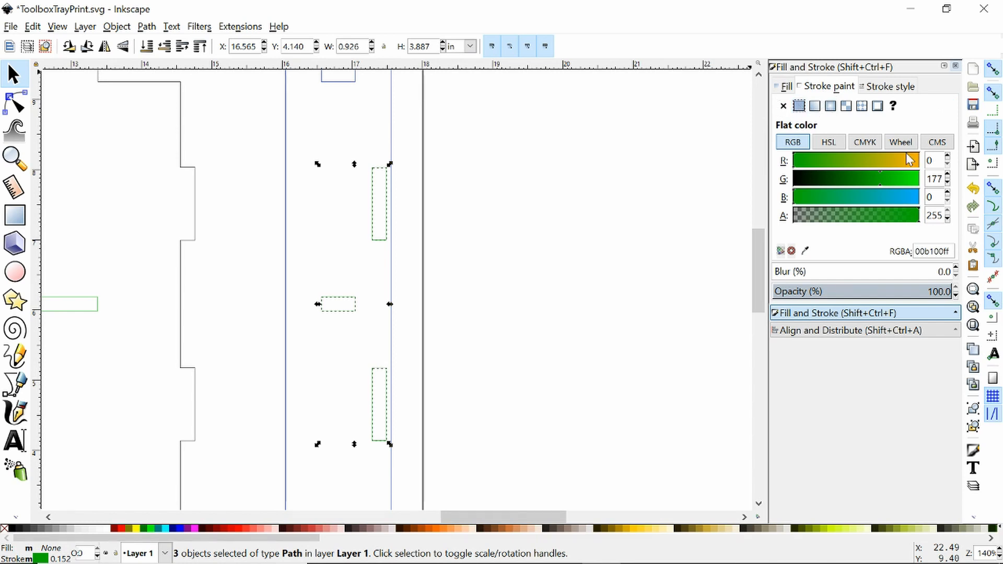
pyautogui.click(905, 160)
pyautogui.click(537, 313)
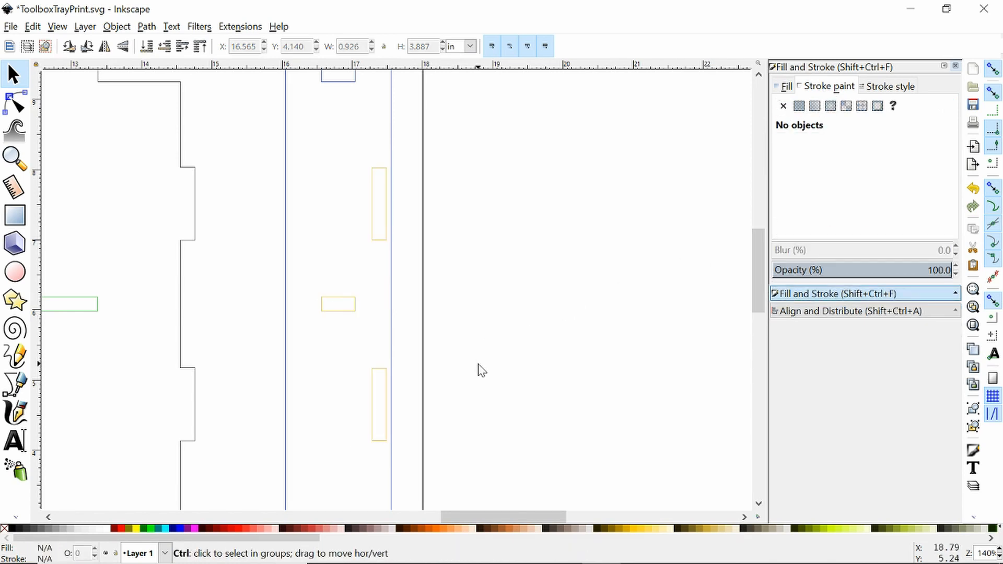
pyautogui.keyDown('ctrl'); pyautogui.scroll(-3, 457, 441); pyautogui.keyUp('ctrl')
pyautogui.hotkey('ctrl', 's')
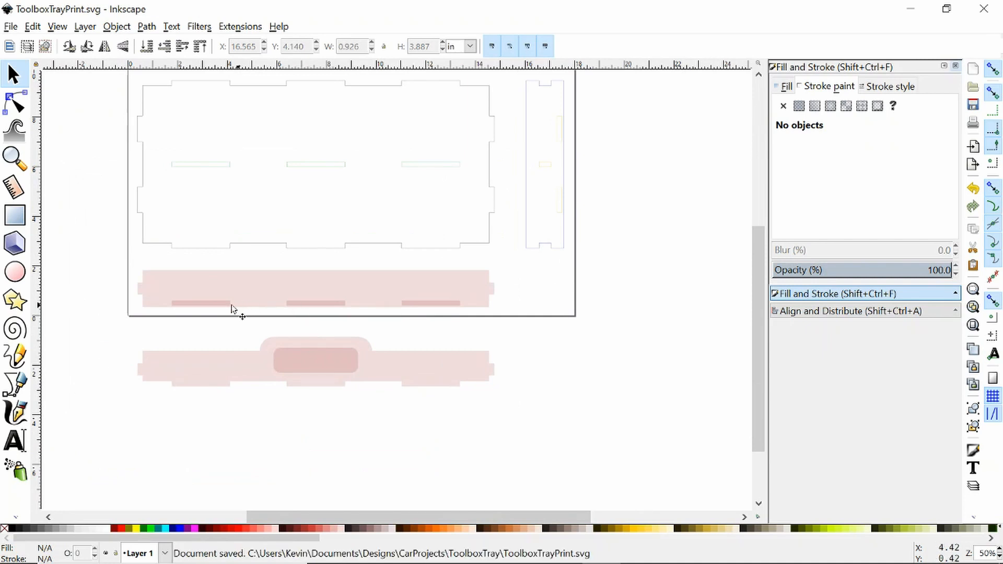
# Replace the handle cutout rectangle's fill with a flat red-orange stroke with a green value of 33, and save the file.
pyautogui.keyDown('ctrl'); pyautogui.scroll(2, 233, 312); pyautogui.keyUp('ctrl')
pyautogui.click(207, 296)
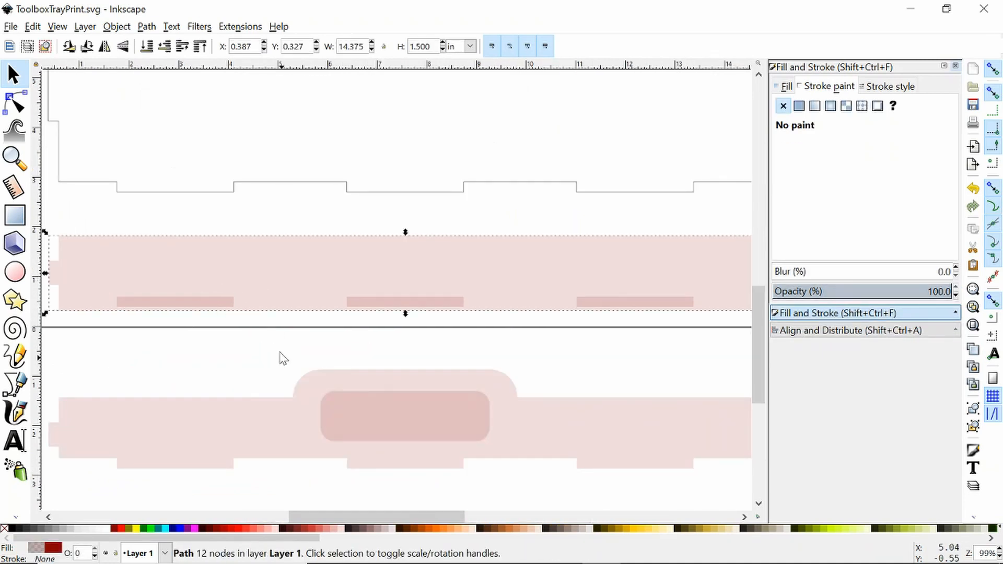
pyautogui.click(337, 425)
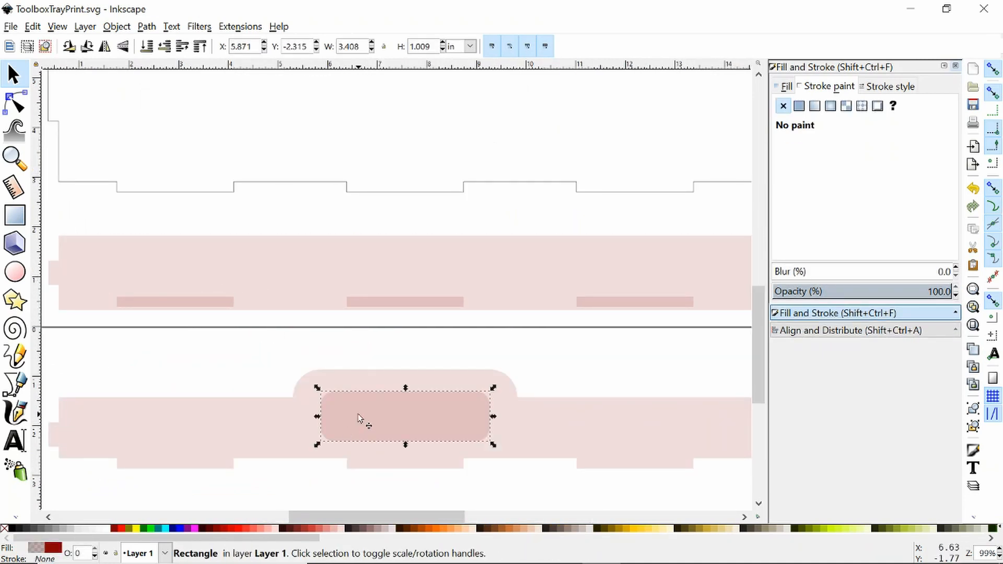
pyautogui.click(786, 86)
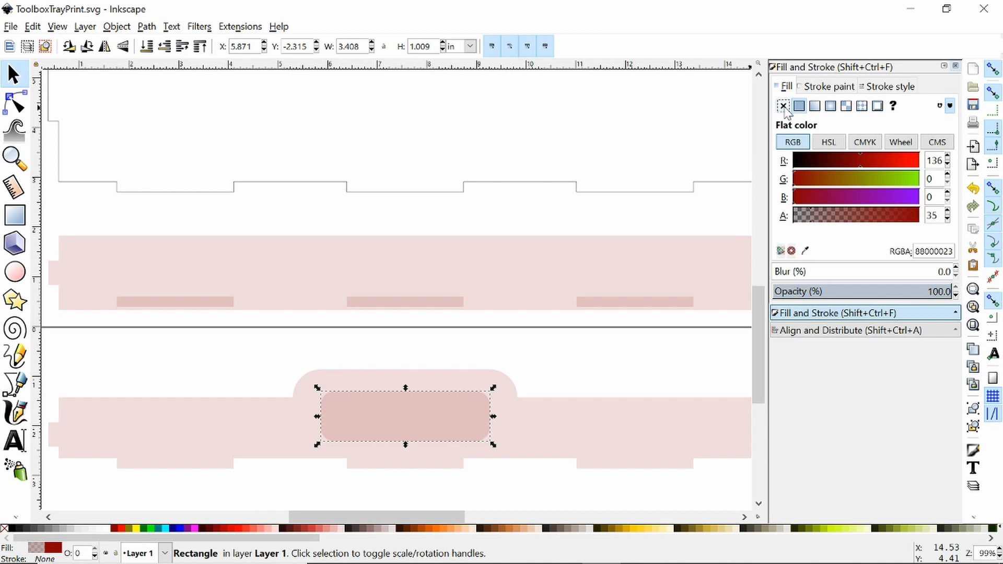
pyautogui.click(783, 106)
pyautogui.click(829, 86)
pyautogui.click(799, 106)
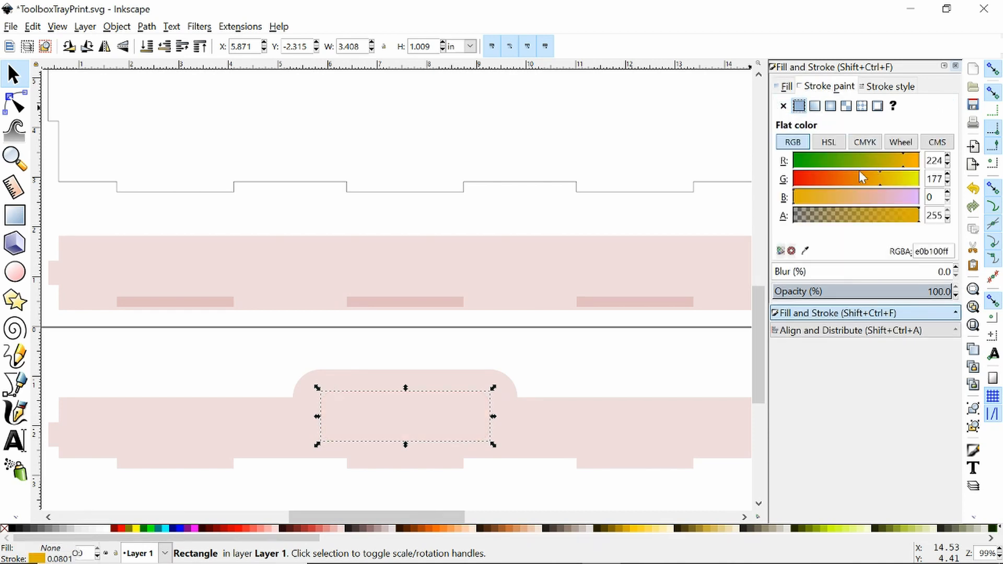
pyautogui.click(810, 179)
pyautogui.click(503, 437)
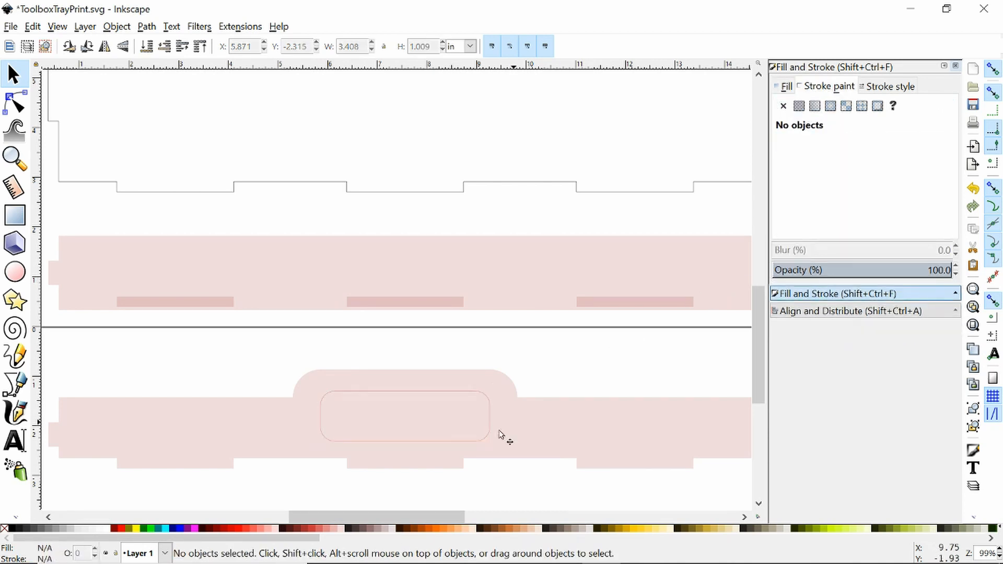
pyautogui.click(339, 403)
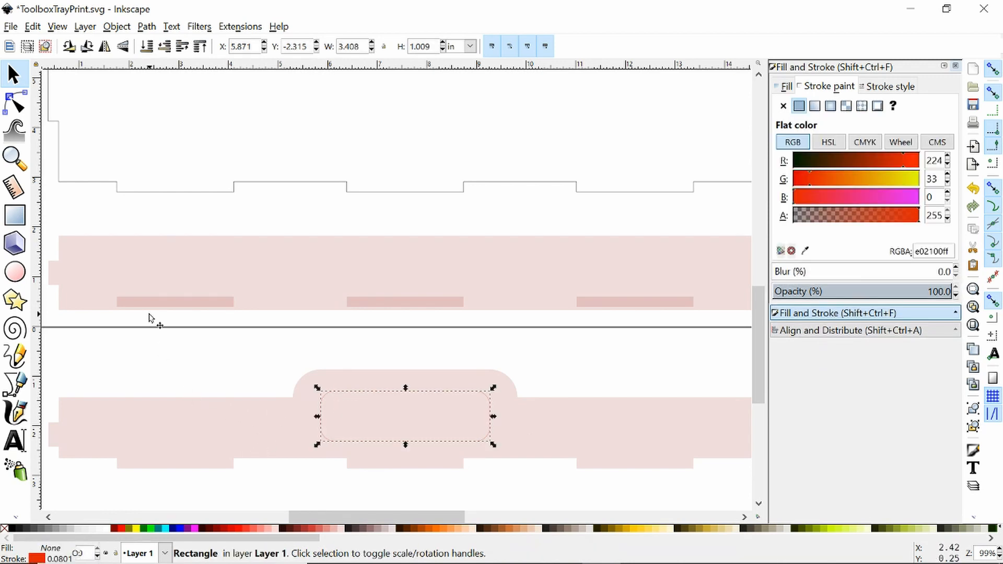
pyautogui.hotkey('ctrl', 's')
# Replace the fill of the long panel without the handle with a flat red-orange stroke 0.006 in wide.
pyautogui.click(261, 418)
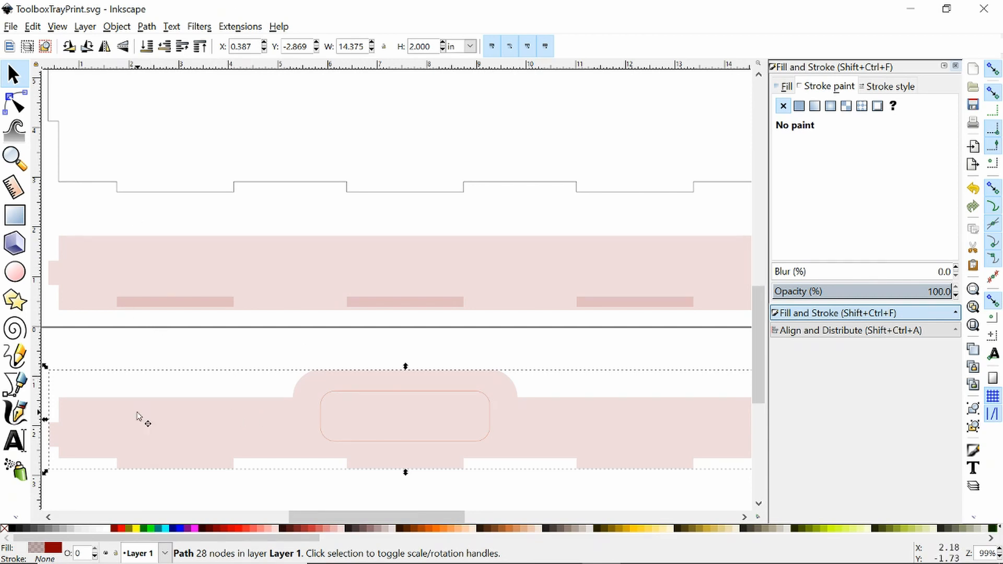
pyautogui.click(253, 240)
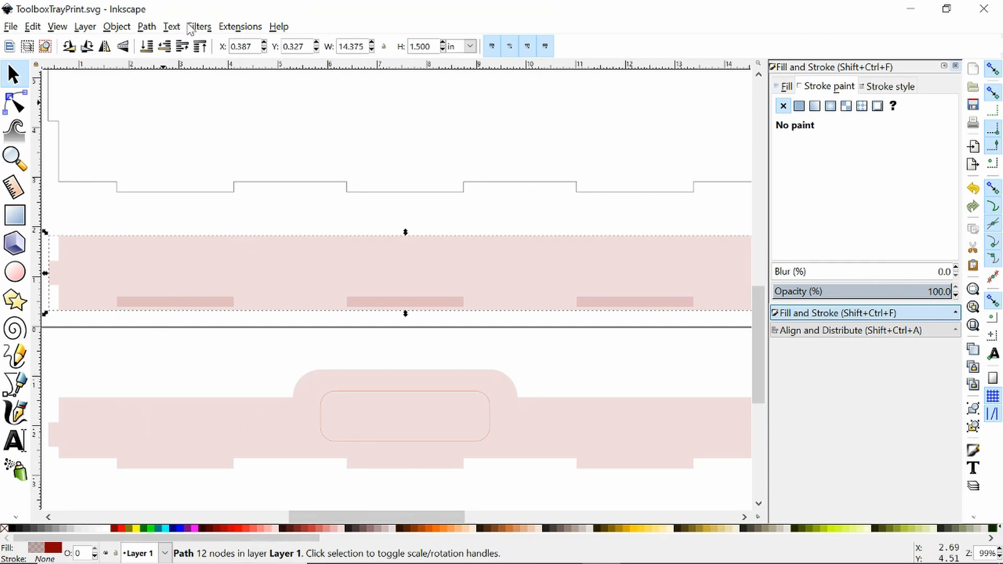
pyautogui.click(799, 106)
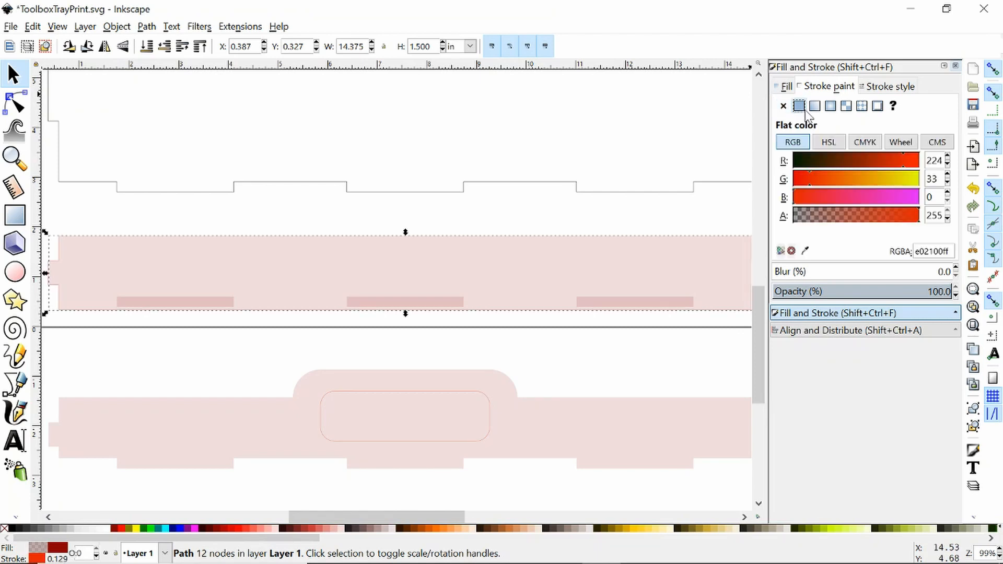
pyautogui.click(791, 87)
pyautogui.click(783, 106)
pyautogui.click(156, 27)
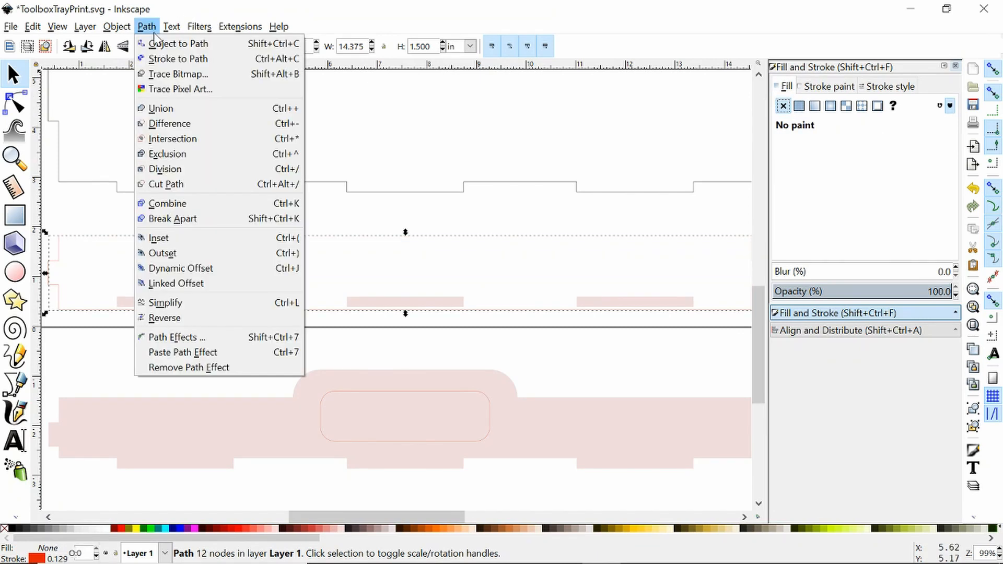
pyautogui.click(869, 88)
pyautogui.click(873, 86)
pyautogui.click(865, 108)
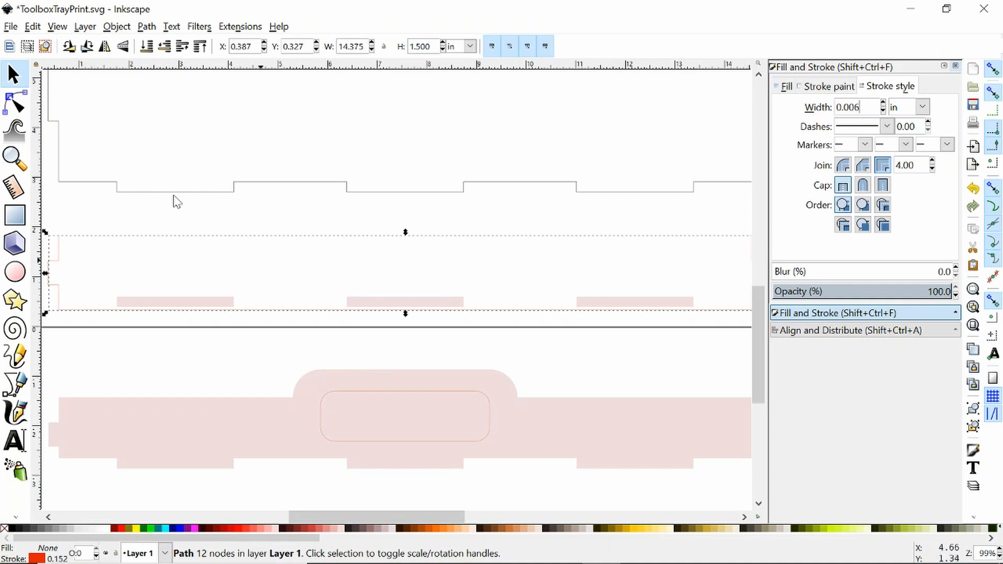
# Convert the stroke of the long panel without the handle to a path and break it apart.
pyautogui.click(147, 27)
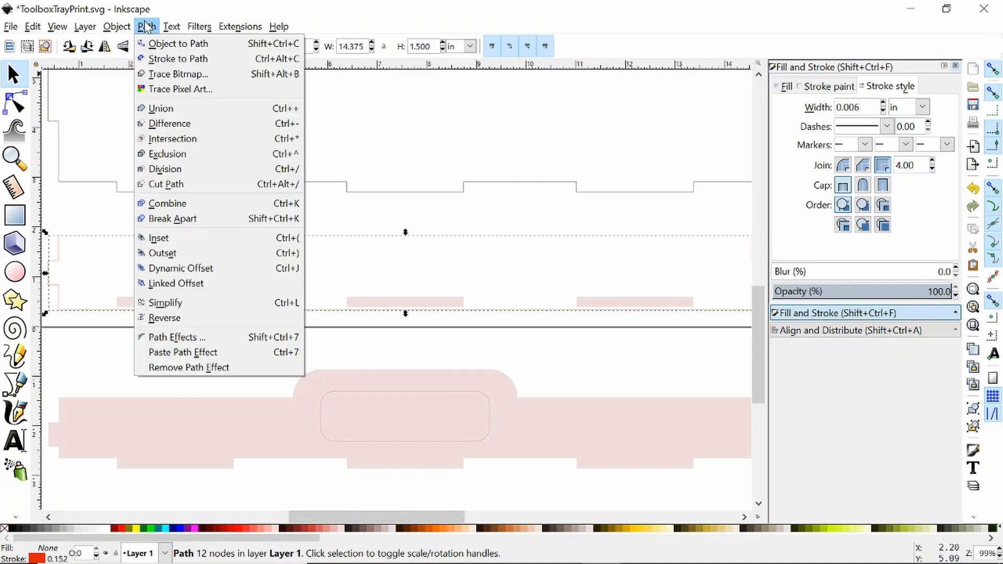
pyautogui.click(167, 58)
pyautogui.click(147, 26)
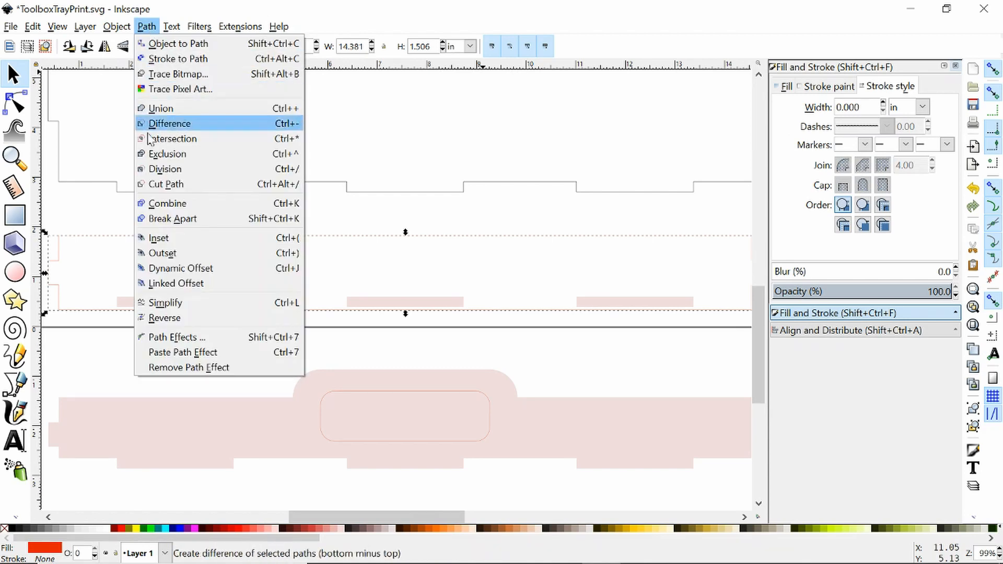
pyautogui.click(163, 218)
# Try to isolate one of the long panel's two overlapping outlines, and undo back to the unbroken 25-node path.
pyautogui.click(147, 26)
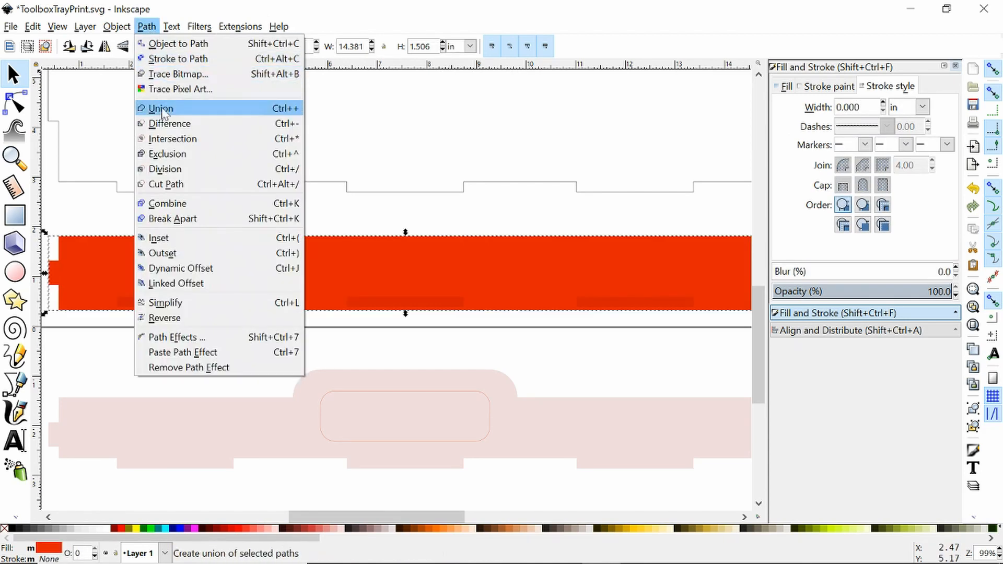
pyautogui.click(163, 122)
pyautogui.hotkey('ctrl', 'z')
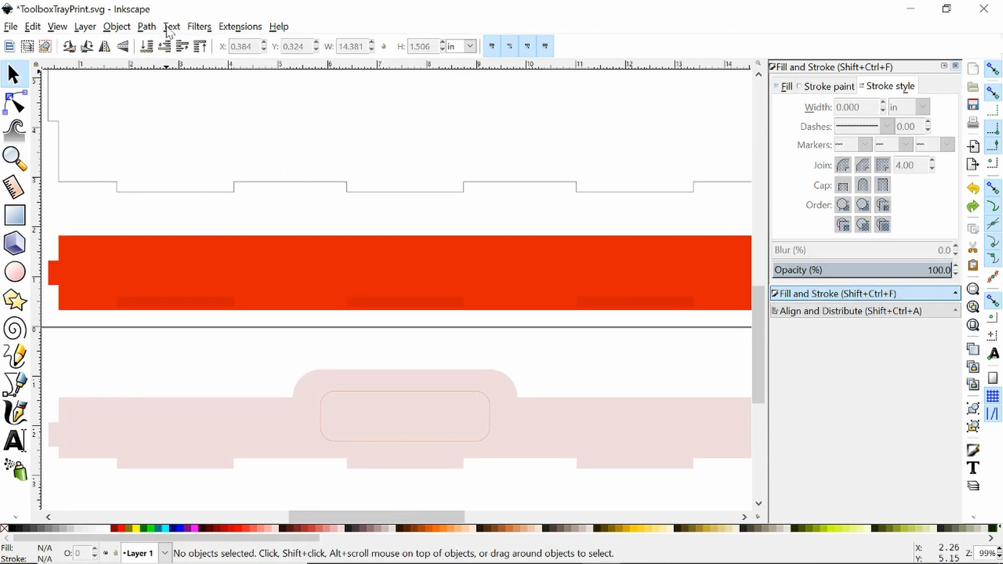
pyautogui.click(80, 244)
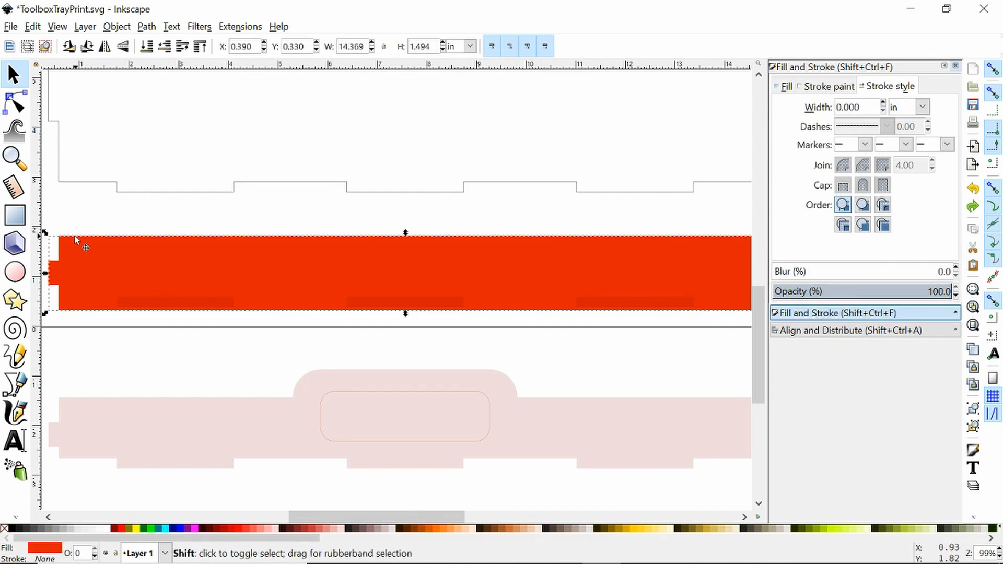
pyautogui.scroll(4, 75, 237)
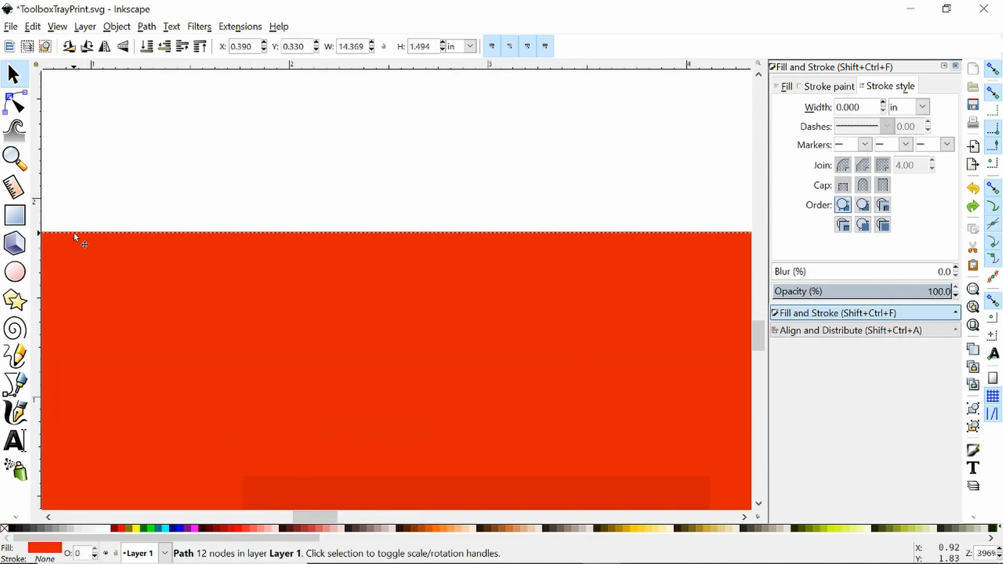
pyautogui.keyDown('shift'); pyautogui.click(89, 248); pyautogui.keyUp('shift')
pyautogui.scroll(-5, 97, 247)
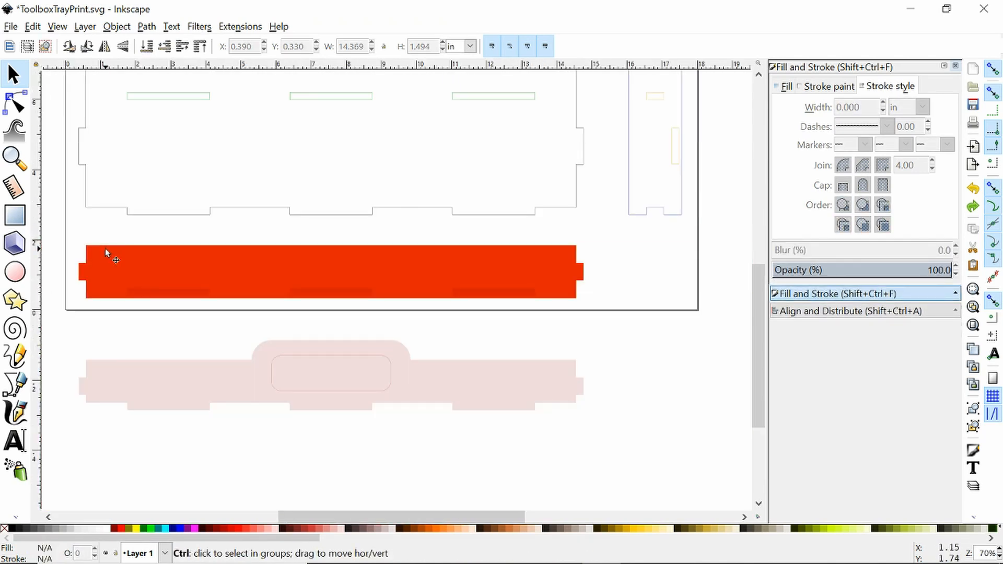
pyautogui.moveTo(98, 250); pyautogui.dragTo(153, 332)
pyautogui.click(92, 271)
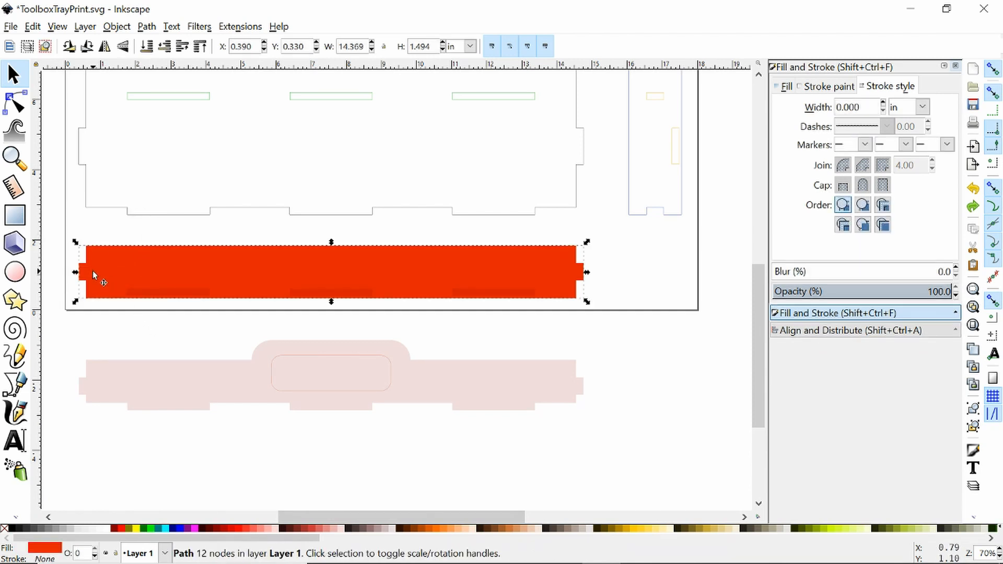
pyautogui.scroll(6, 92, 244)
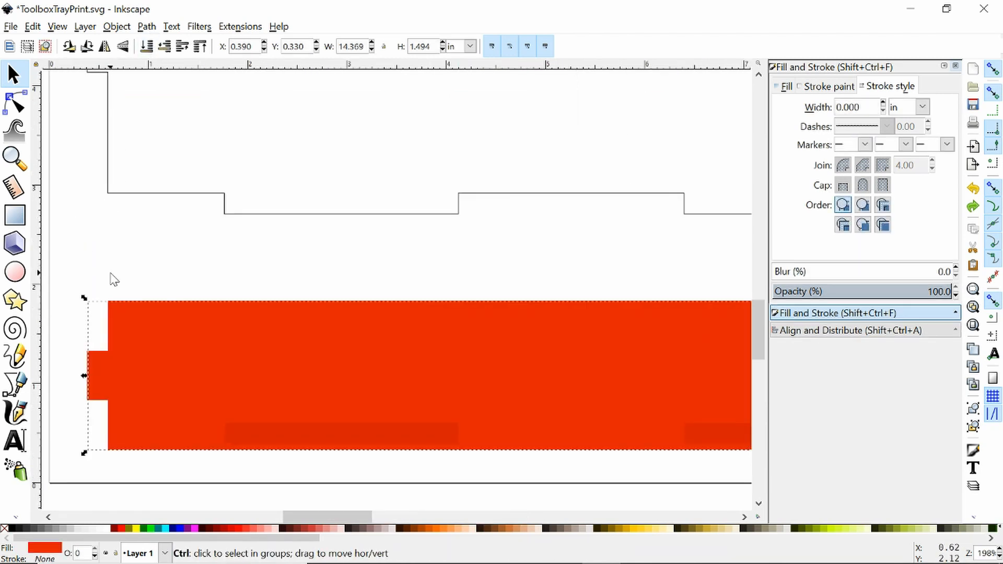
pyautogui.scroll(2, 126, 349)
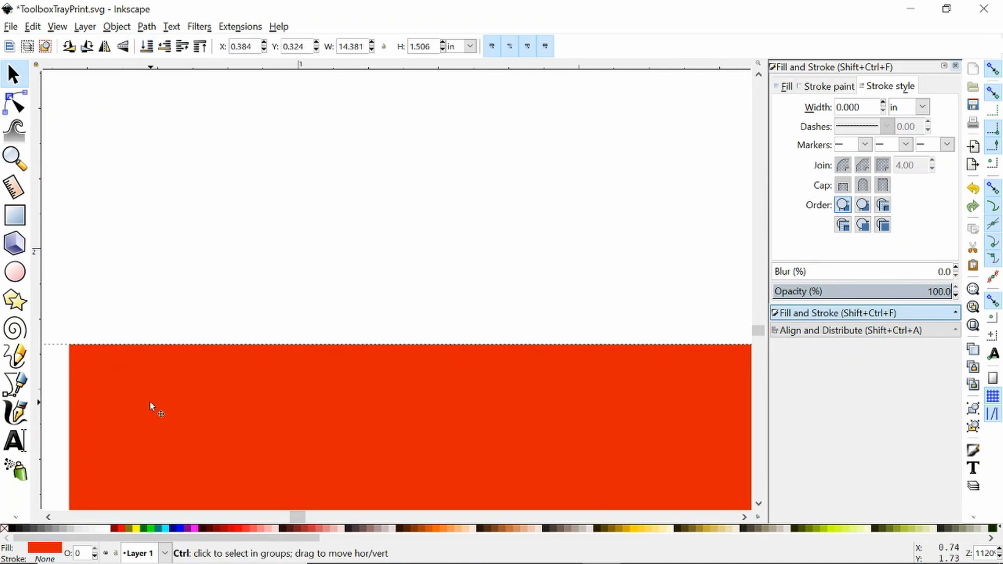
pyautogui.scroll(-2, 149, 402)
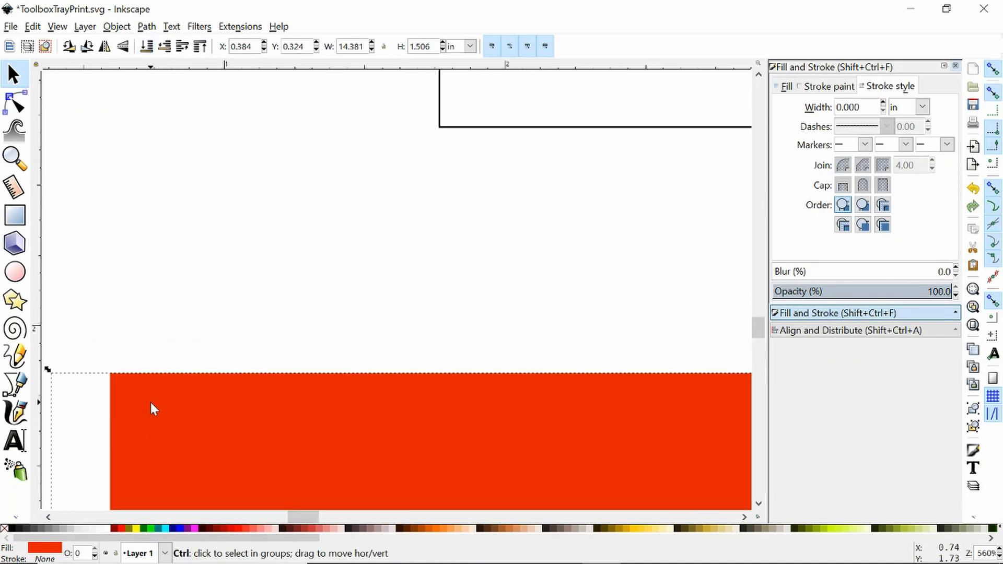
pyautogui.click(152, 371)
pyautogui.click(183, 375)
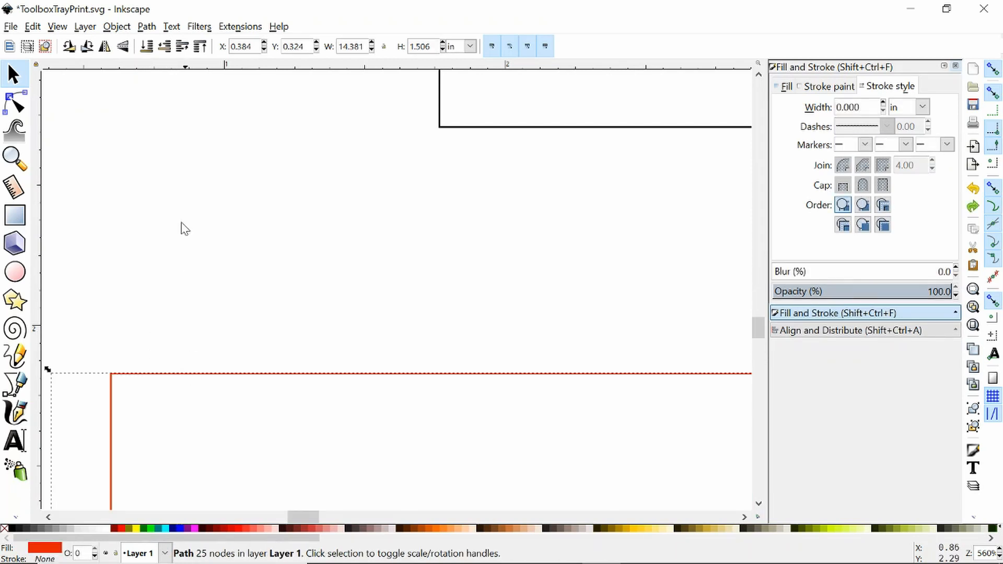
# Break the long panel's 25-node path apart and union the pieces into a single outline.
pyautogui.click(174, 26)
pyautogui.moveTo(143, 27)
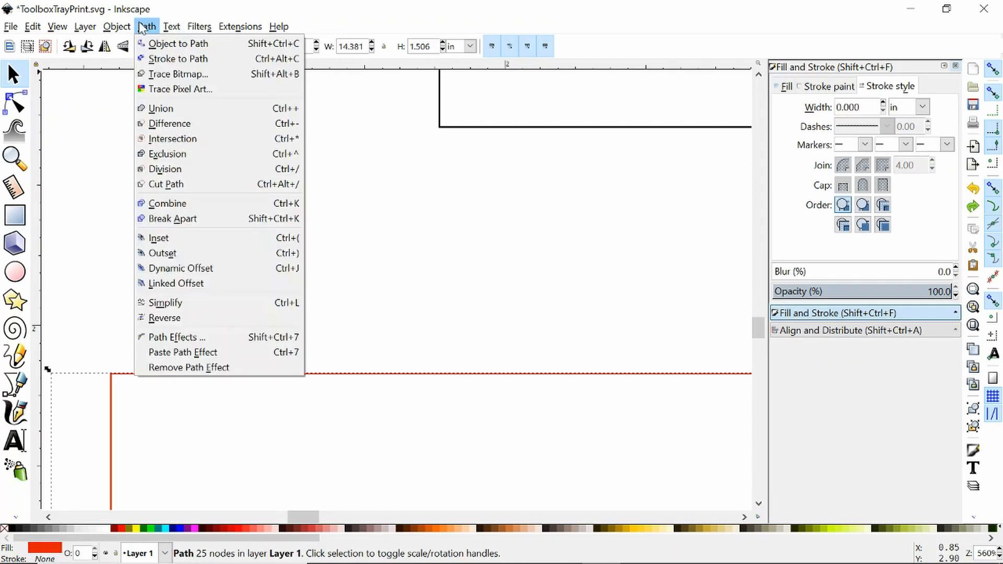
pyautogui.click(163, 220)
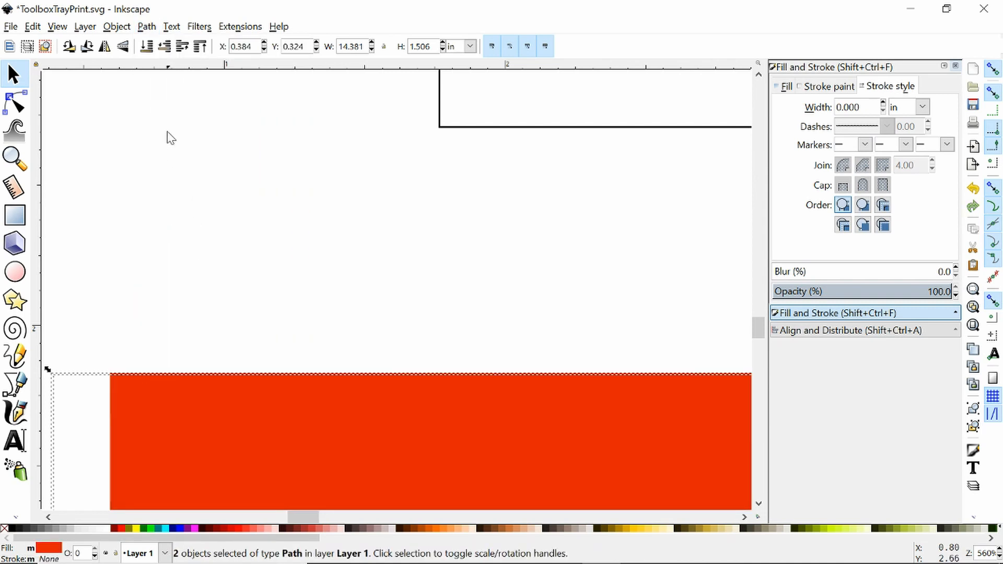
pyautogui.click(146, 27)
pyautogui.click(156, 105)
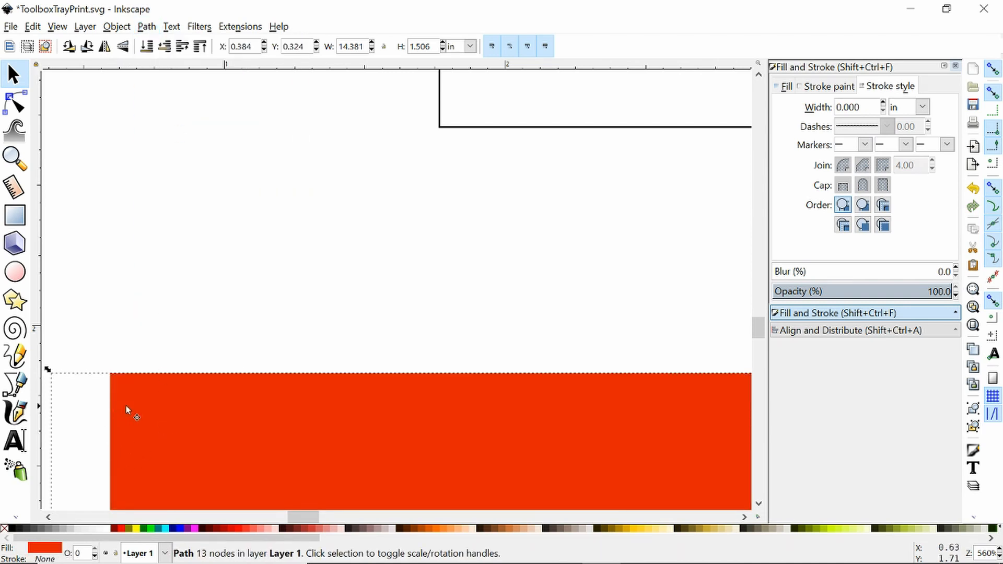
# Replace the long panel's fill with a flat pale purple stroke of RGB 224, 186, 230.
pyautogui.keyDown('ctrl'); pyautogui.scroll(-2, 128, 412); pyautogui.keyUp('ctrl')
pyautogui.keyDown('ctrl'); pyautogui.scroll(-2, 125, 317); pyautogui.keyUp('ctrl')
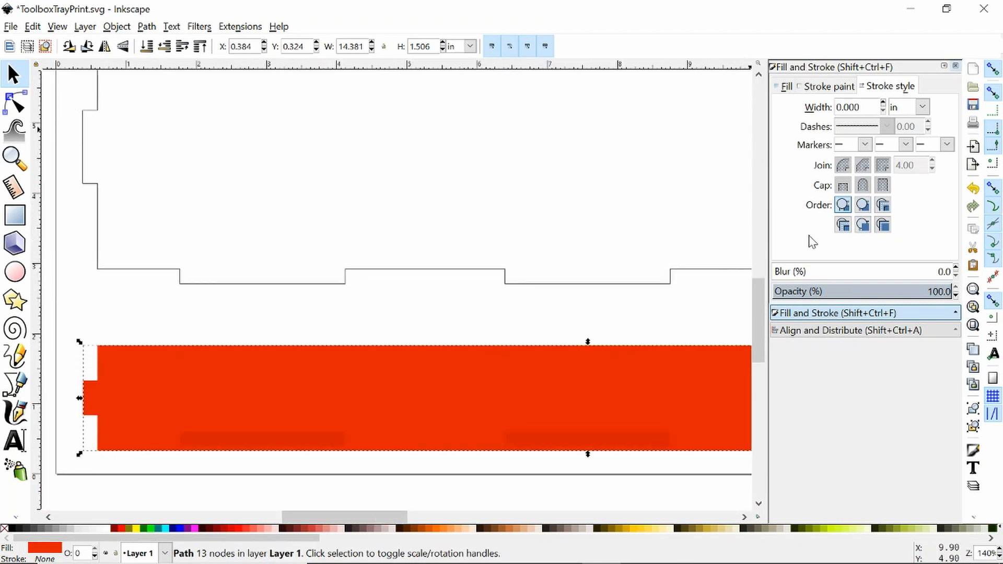
pyautogui.click(831, 86)
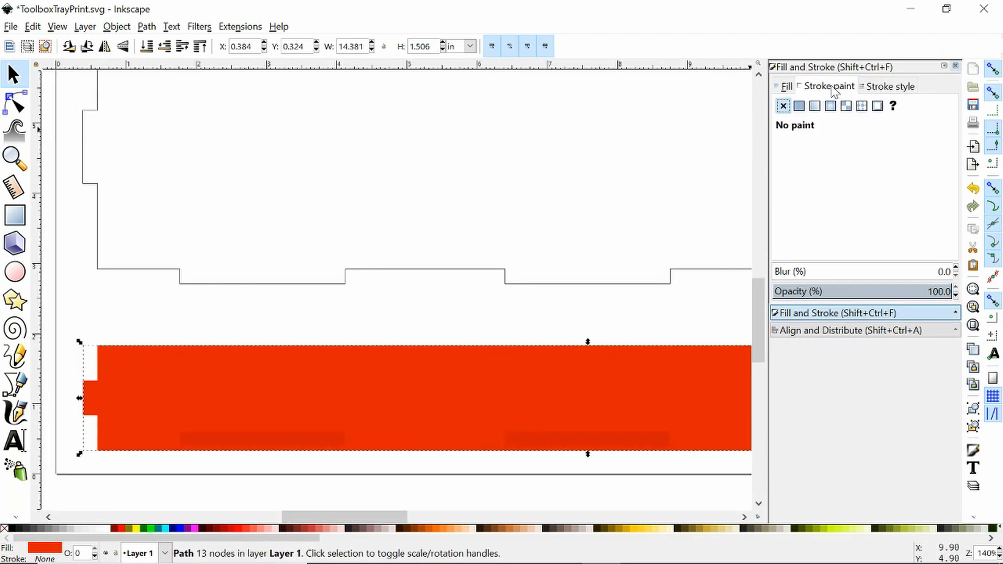
pyautogui.click(800, 107)
pyautogui.moveTo(875, 182); pyautogui.dragTo(885, 179)
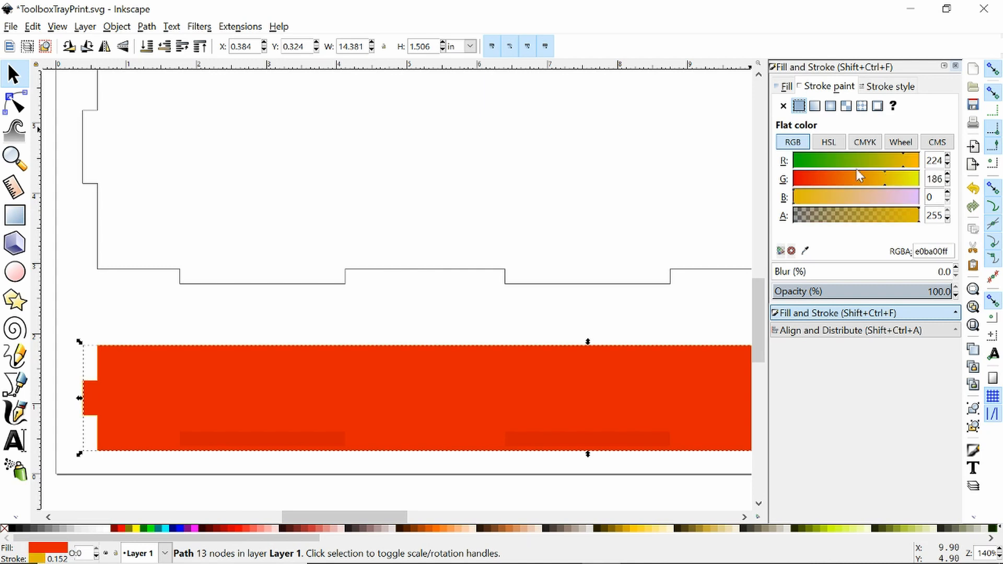
pyautogui.click(781, 87)
pyautogui.click(784, 106)
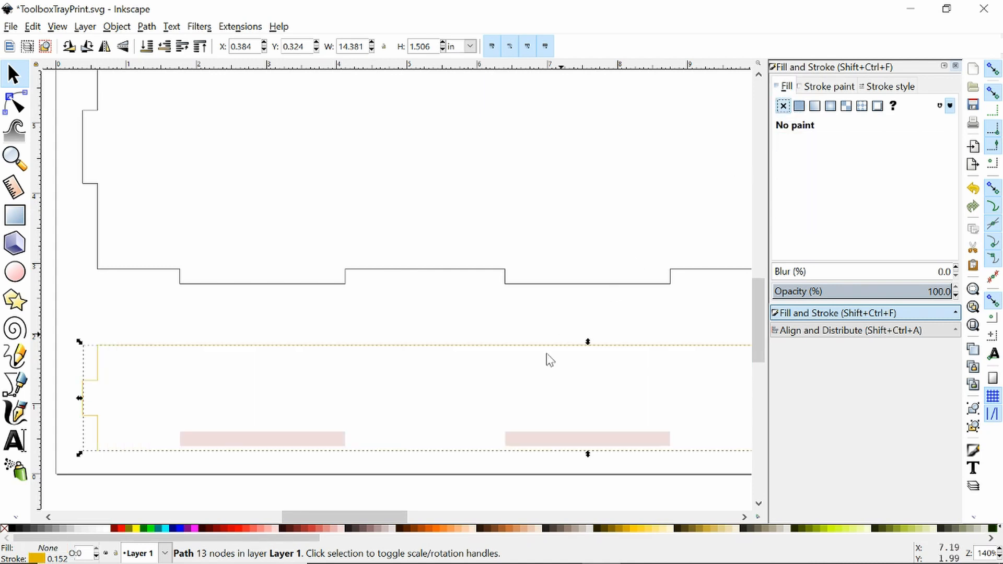
pyautogui.click(810, 87)
pyautogui.click(908, 203)
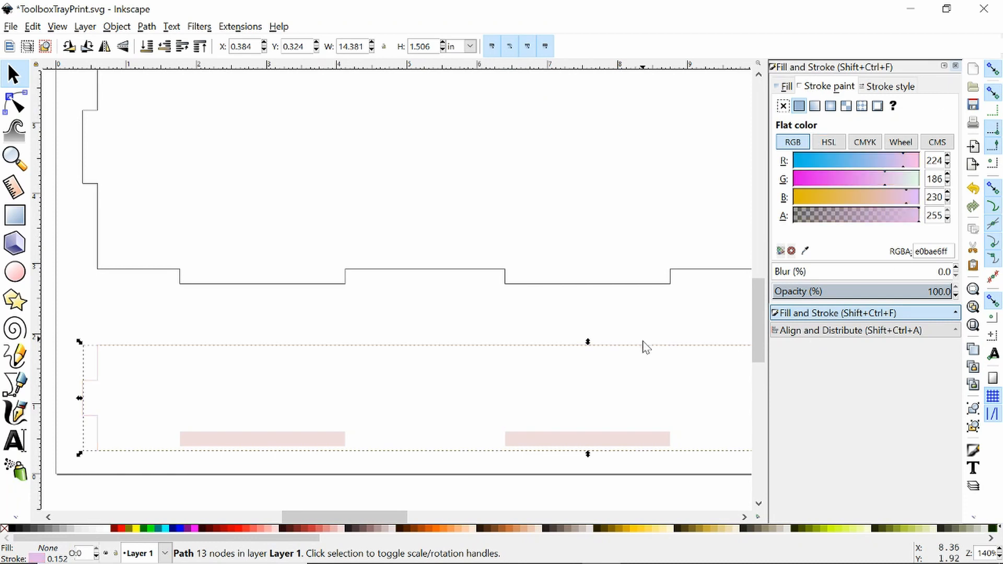
pyautogui.click(607, 340)
# Replace the fill of the long panel's three slots with the same flat pale purple stroke, keeping it 0.006 in wide.
pyautogui.scroll(-2, 405, 457)
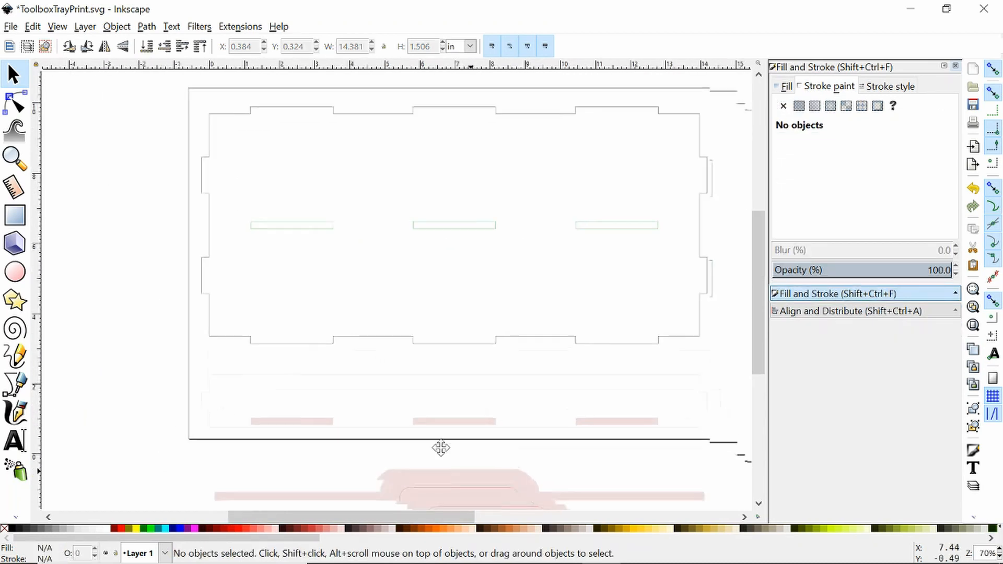
pyautogui.moveTo(79, 352); pyautogui.dragTo(669, 412)
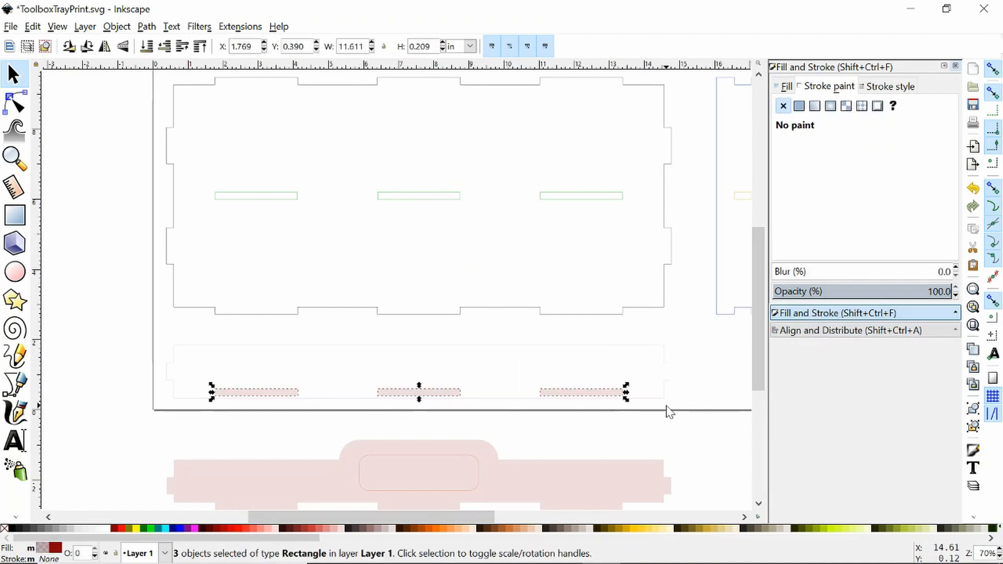
pyautogui.click(799, 107)
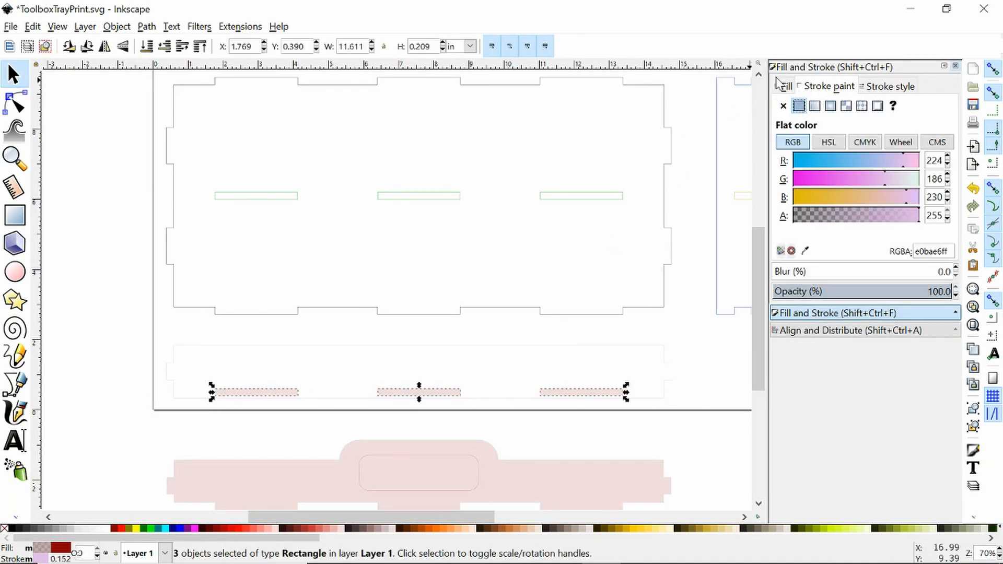
pyautogui.click(786, 86)
pyautogui.click(783, 107)
pyautogui.click(829, 87)
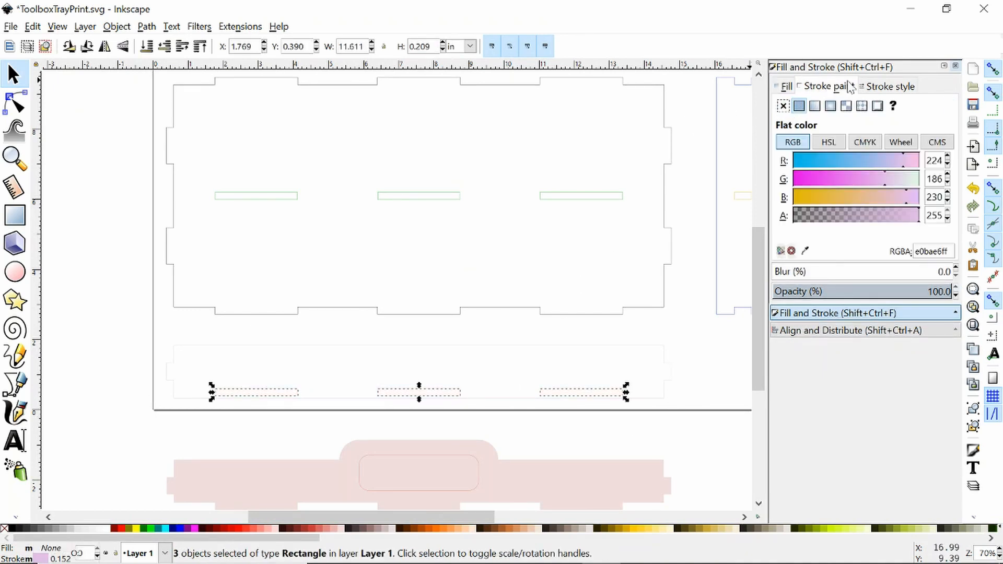
pyautogui.click(900, 87)
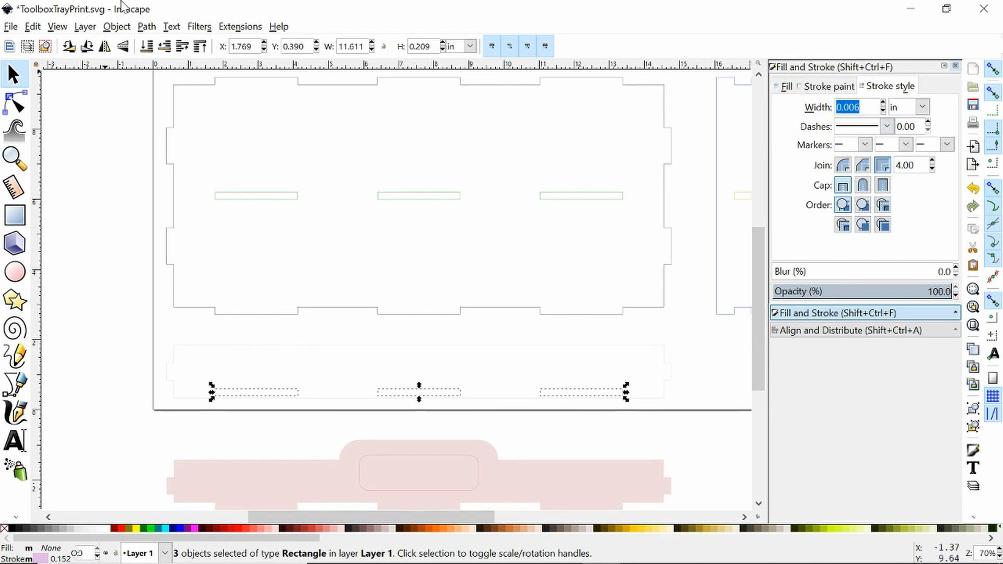
# Convert the strokes of the long panel's three slots to paths and break them apart.
pyautogui.click(148, 27)
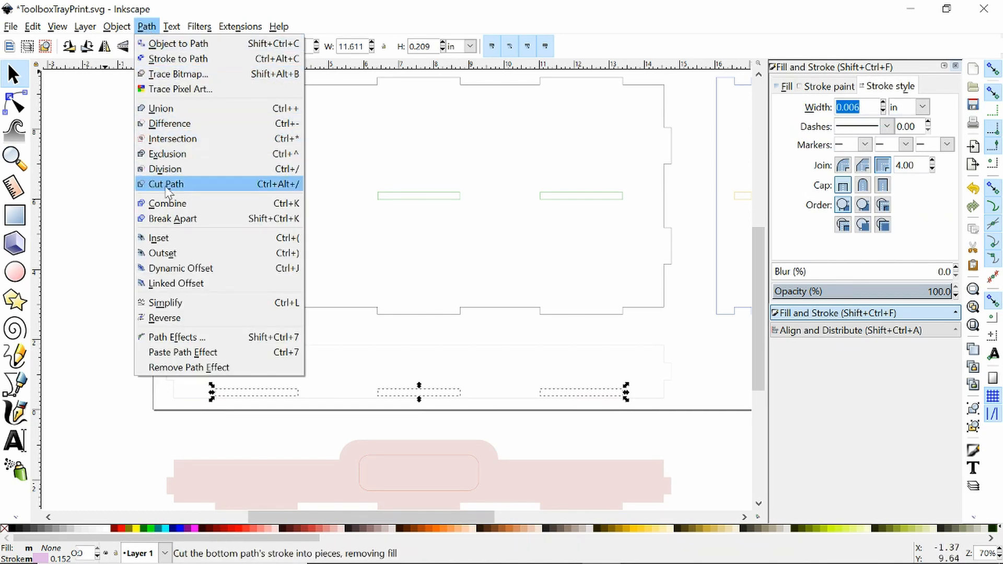
pyautogui.click(172, 58)
pyautogui.click(147, 27)
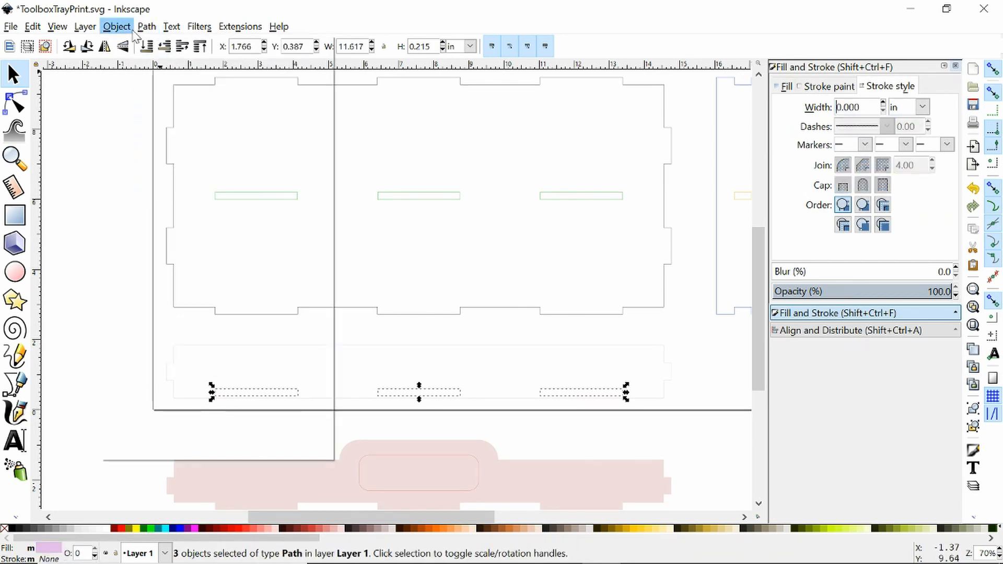
pyautogui.click(172, 219)
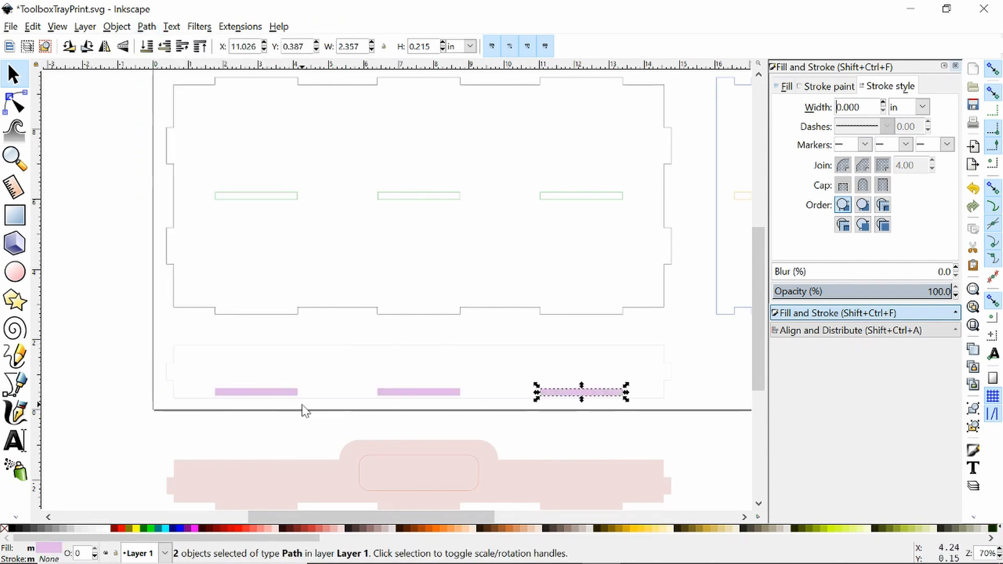
# Delete the outer 5-node duplicate outline of the long panel's leftmost slot, keeping the inner 4-node one.
pyautogui.scroll(3, 305, 409)
pyautogui.moveTo(239, 405); pyautogui.dragTo(371, 414)
pyautogui.scroll(2, 215, 394)
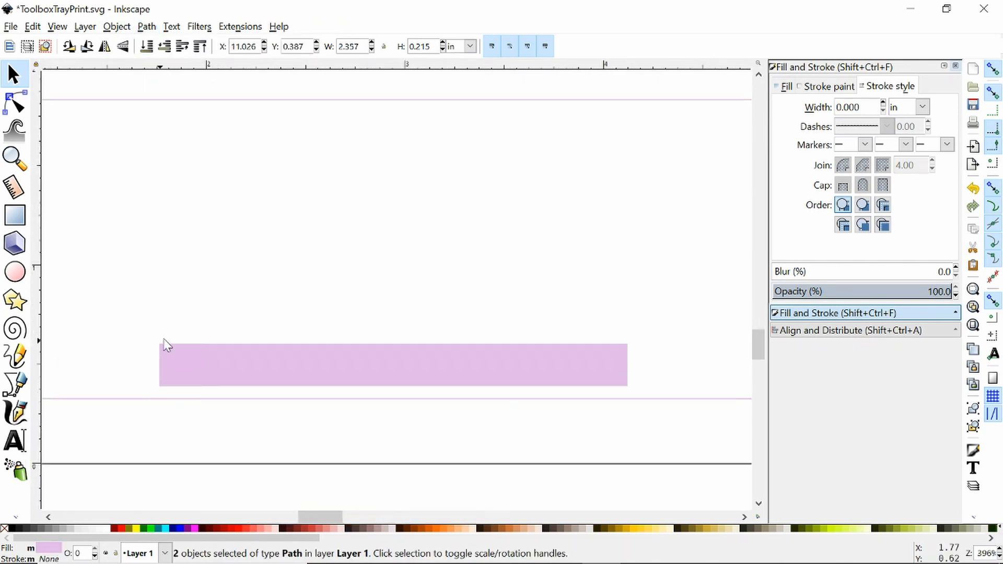
pyautogui.click(188, 349)
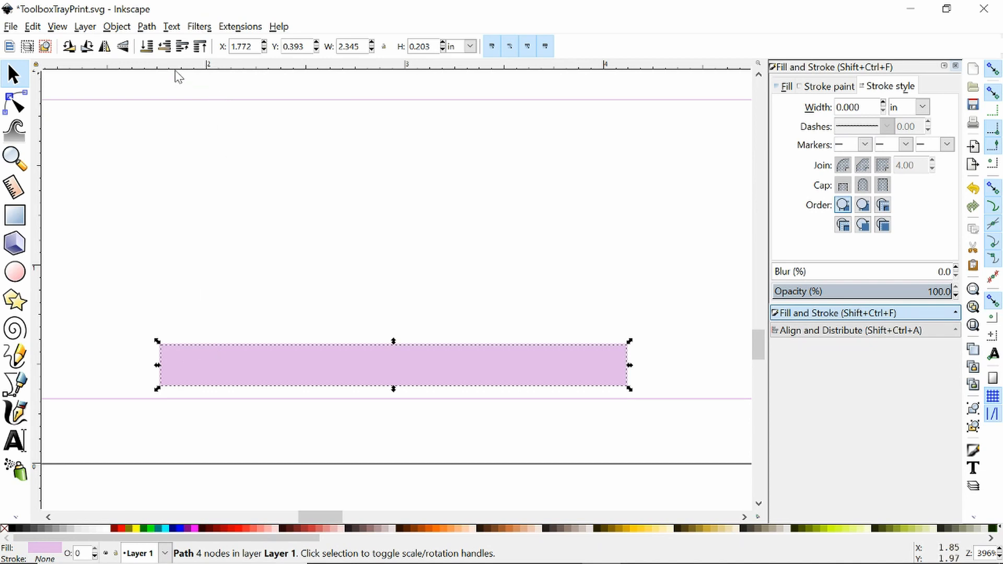
pyautogui.click(208, 231)
pyautogui.click(189, 348)
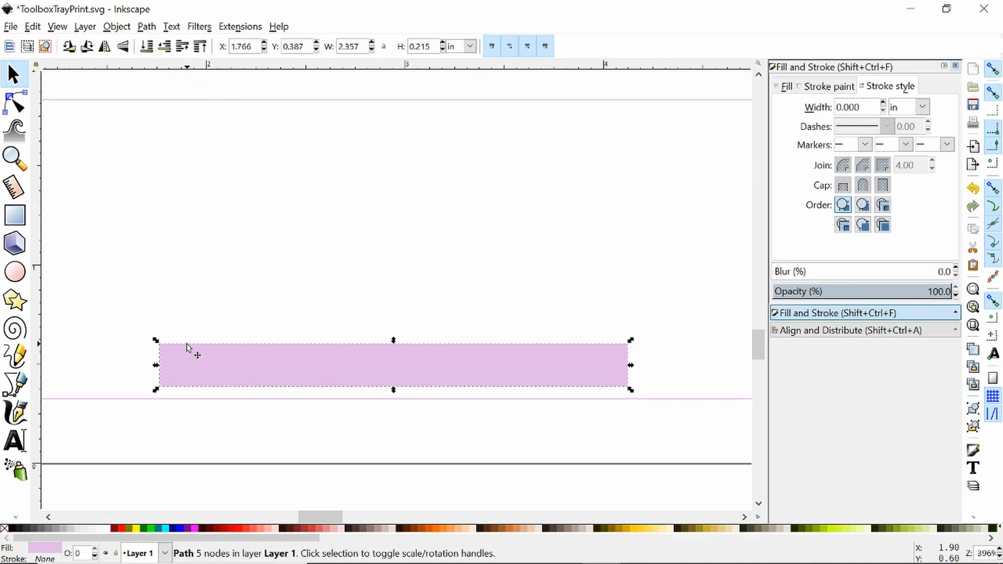
pyautogui.press('Delete')
# Delete the outer duplicate outline of the long panel's middle slot, keeping the inner 4-node one.
pyautogui.scroll(-3, 221, 317)
pyautogui.moveTo(603, 316); pyautogui.dragTo(385, 302)
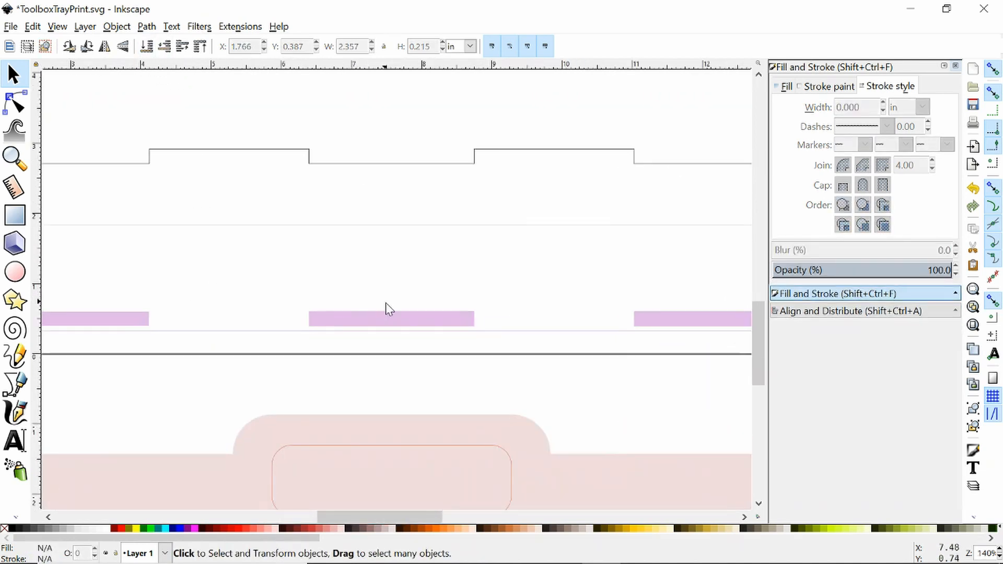
pyautogui.scroll(4, 385, 303)
pyautogui.click(249, 375)
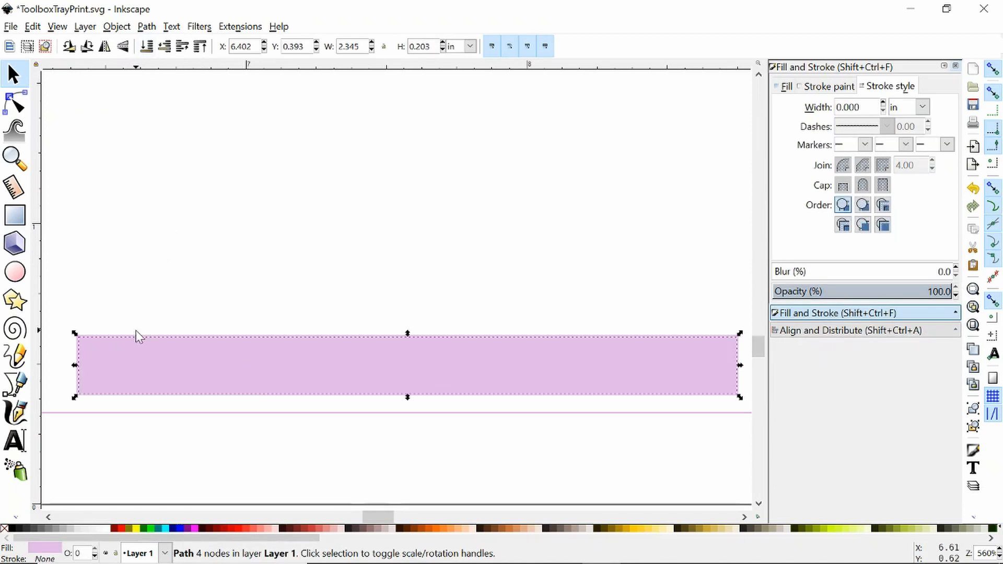
pyautogui.hotkey('ctrl', 'z')
pyautogui.press('Escape')
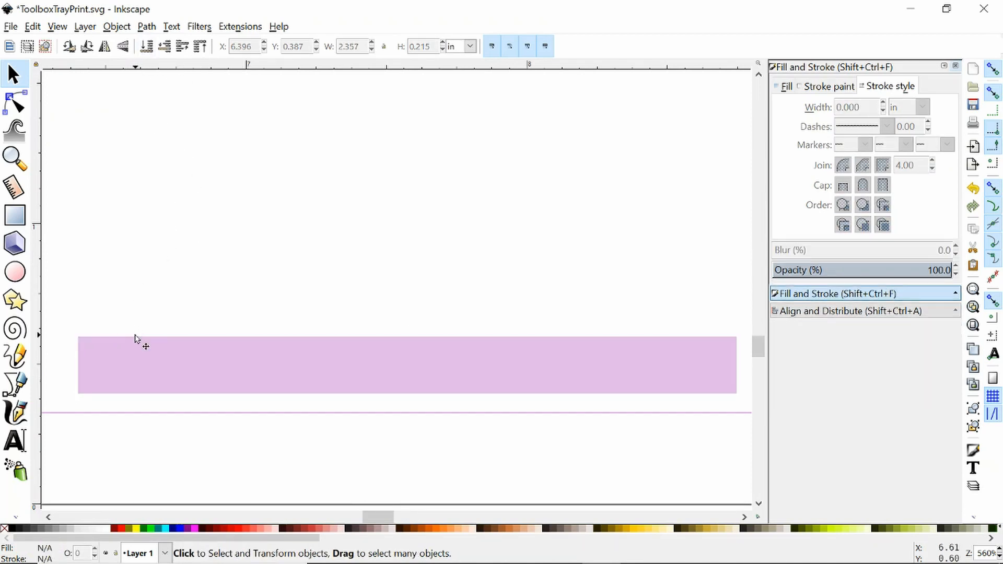
pyautogui.keyDown('ctrl'); pyautogui.scroll(-3, 179, 358); pyautogui.keyUp('ctrl')
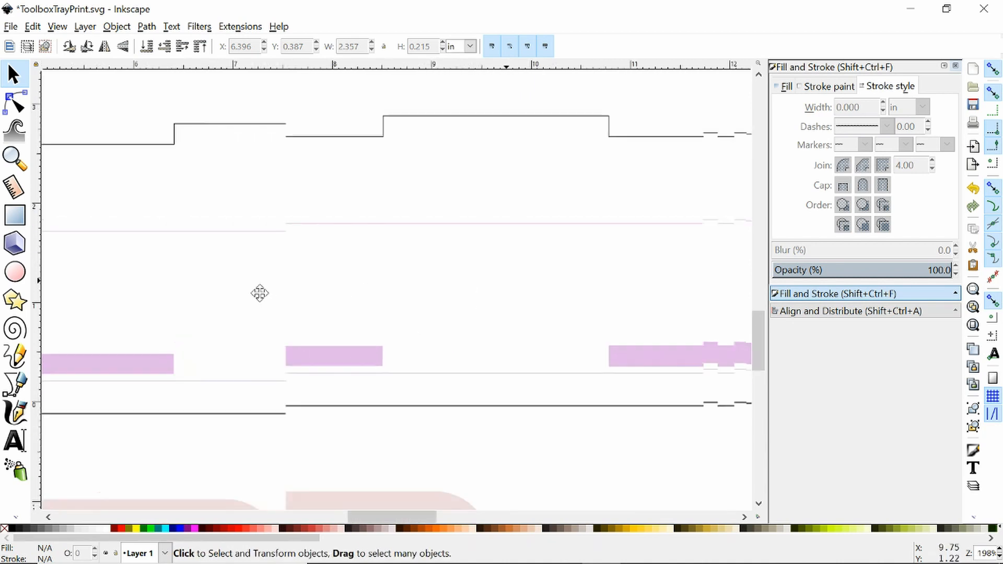
# Delete the outer 5-node duplicate outline of the long panel's rightmost slot, keeping the inner one.
pyautogui.keyDown('ctrl'); pyautogui.scroll(2, 277, 315); pyautogui.keyUp('ctrl')
pyautogui.click(222, 376)
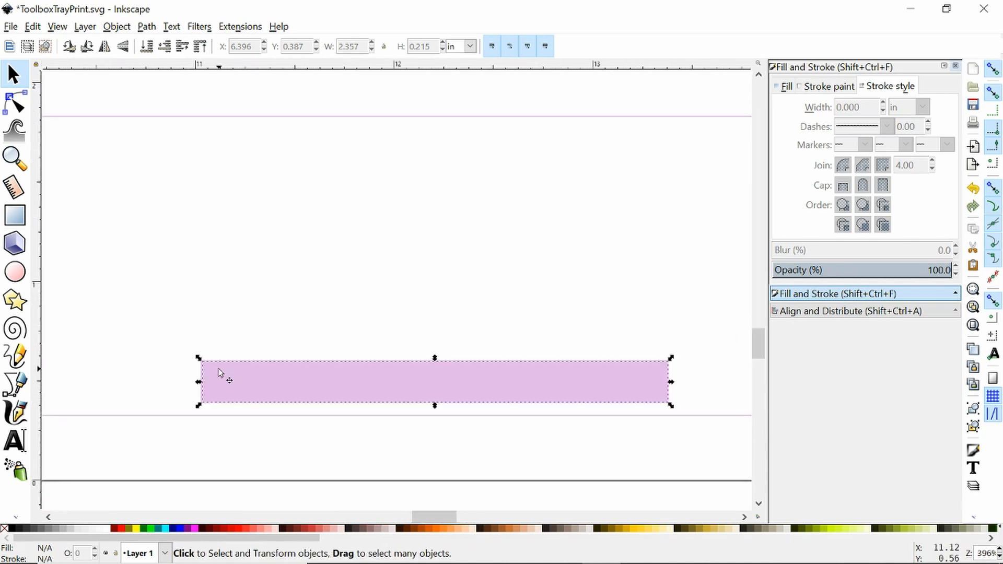
pyautogui.click(221, 370)
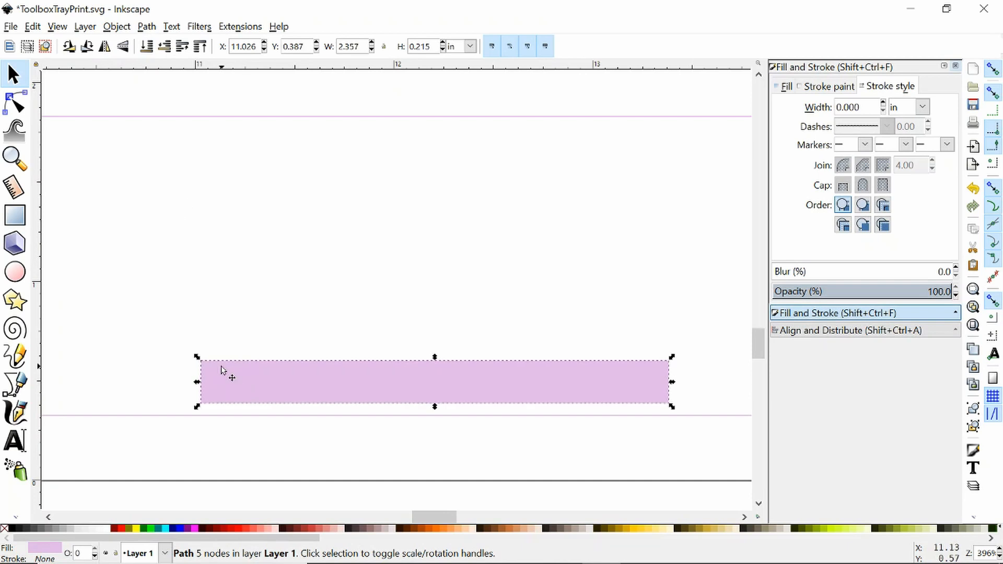
pyautogui.press('Escape')
pyautogui.keyDown('ctrl'); pyautogui.scroll(-6, 235, 365); pyautogui.keyUp('ctrl')
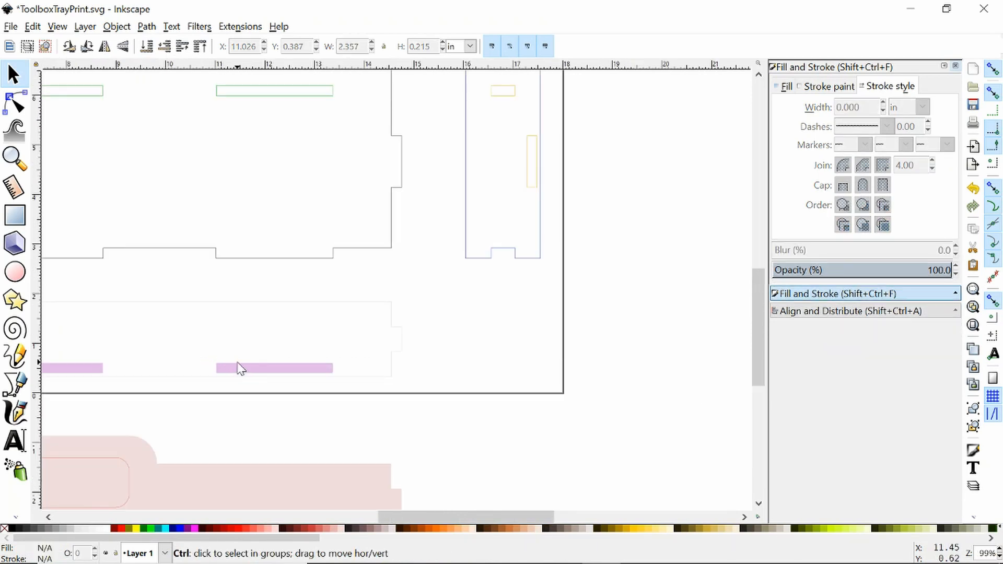
# Replace the fill of the long panel's three slots with a flat light blue stroke, RGBA 23bae6ff.
pyautogui.moveTo(101, 329); pyautogui.dragTo(419, 376)
pyautogui.click(147, 26)
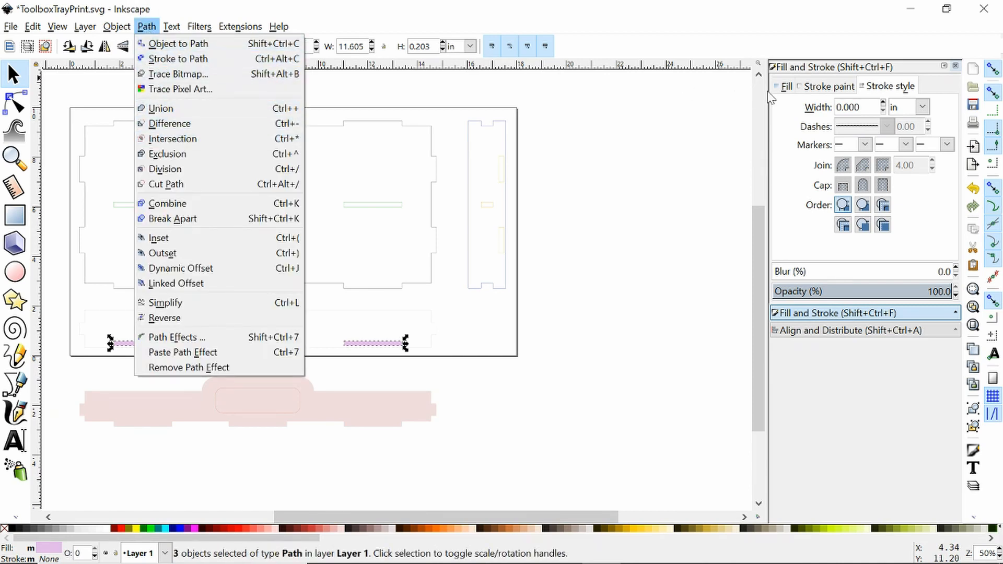
pyautogui.click(822, 87)
pyautogui.click(822, 88)
pyautogui.click(799, 106)
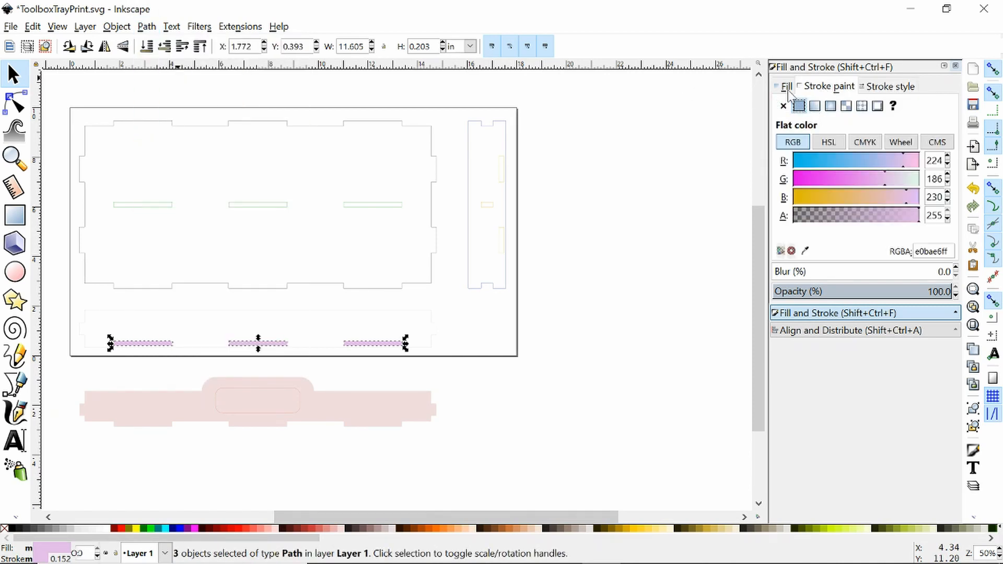
pyautogui.click(812, 161)
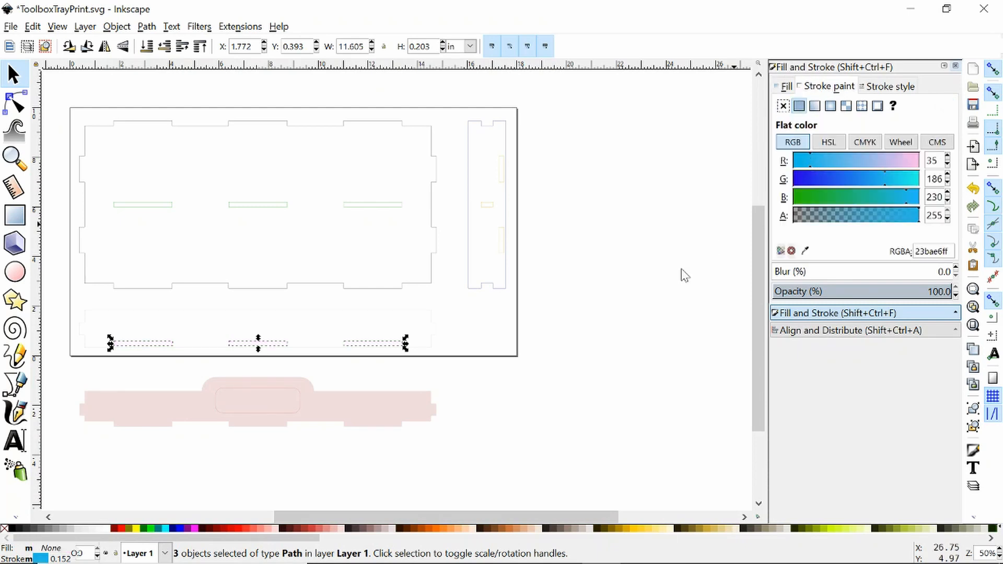
# Recolour the long panel outline's stroke to green, RGBA 1aba2dff, and save the file.
pyautogui.click(260, 313)
pyautogui.click(817, 197)
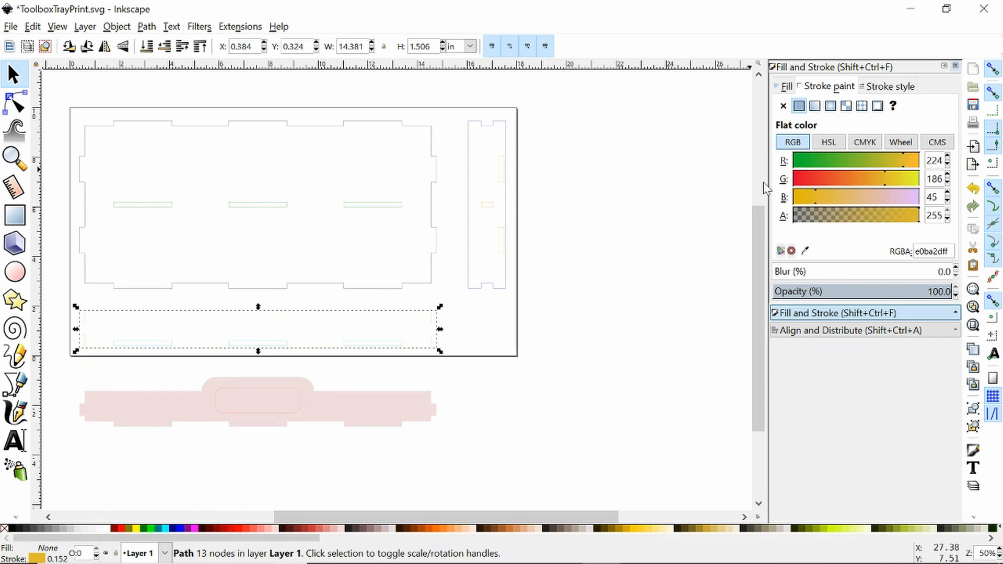
pyautogui.click(807, 161)
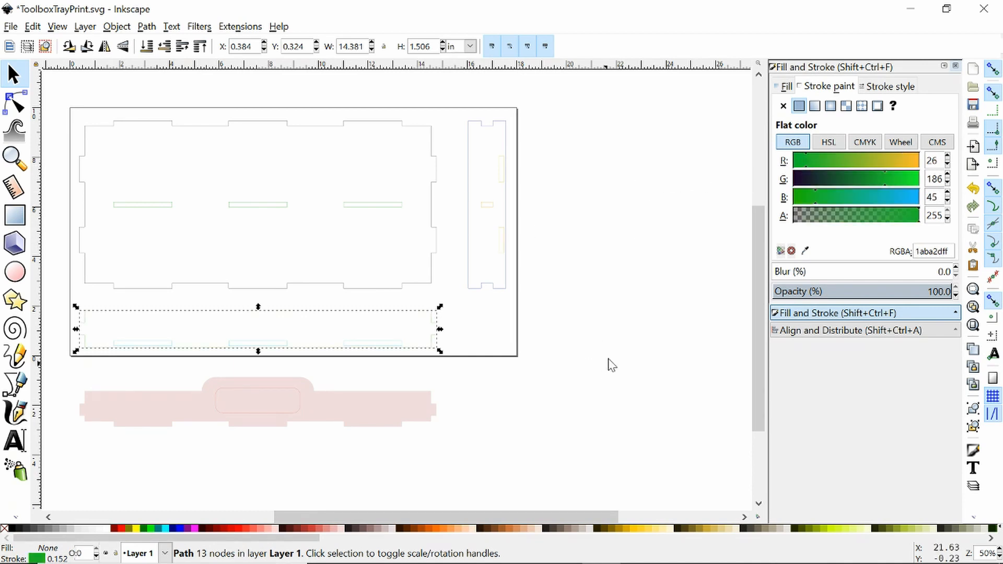
pyautogui.hotkey('ctrl', 's')
pyautogui.click(538, 413)
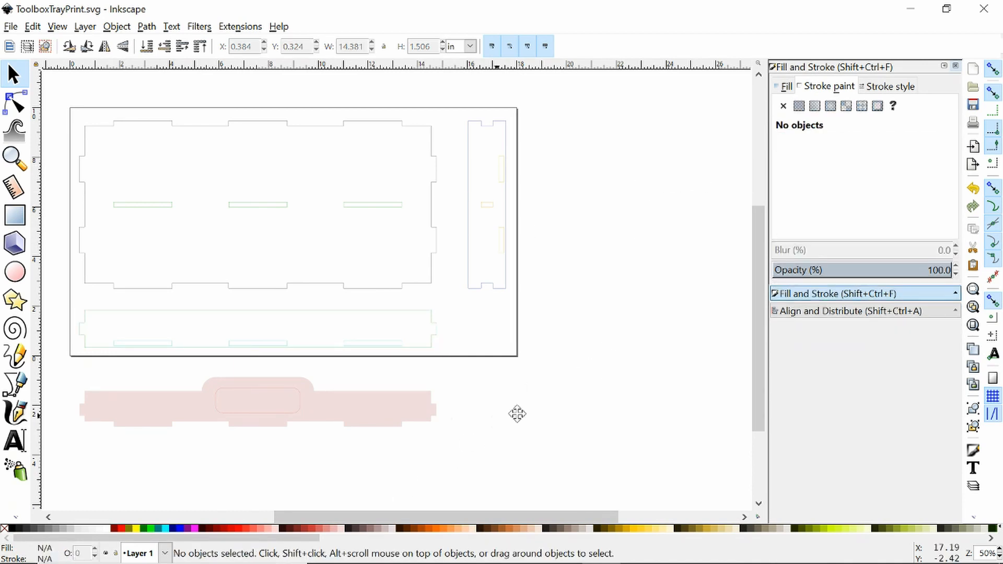
# Give the handle panel below the page a flat green stroke, RGBA 1aba2dff, 0.006 in wide, and remove its fill.
pyautogui.scroll(-3, 518, 414)
pyautogui.hscroll(-5, 518, 414)
pyautogui.click(264, 372)
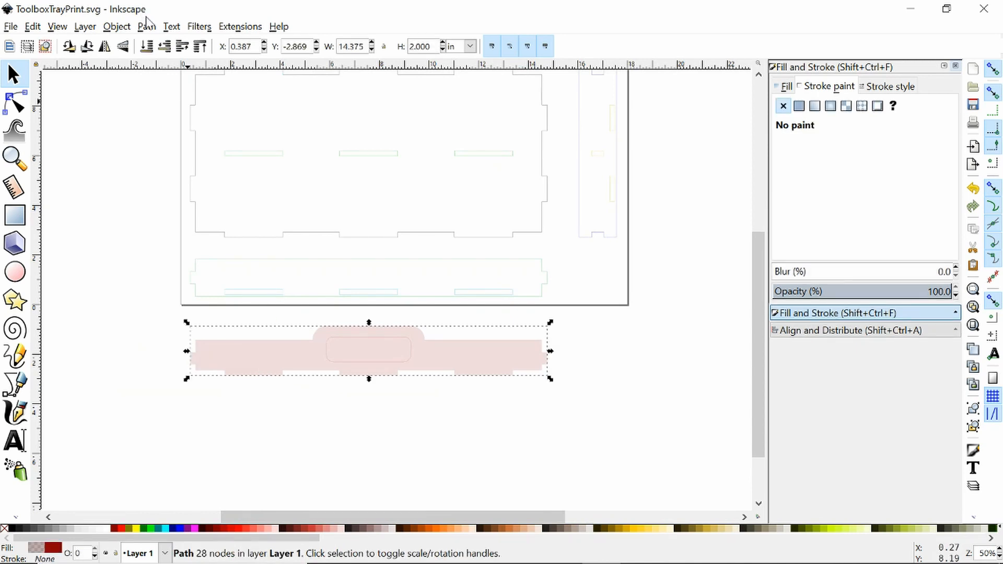
pyautogui.click(146, 26)
pyautogui.click(901, 88)
pyautogui.click(901, 88)
pyautogui.click(828, 89)
pyautogui.click(798, 108)
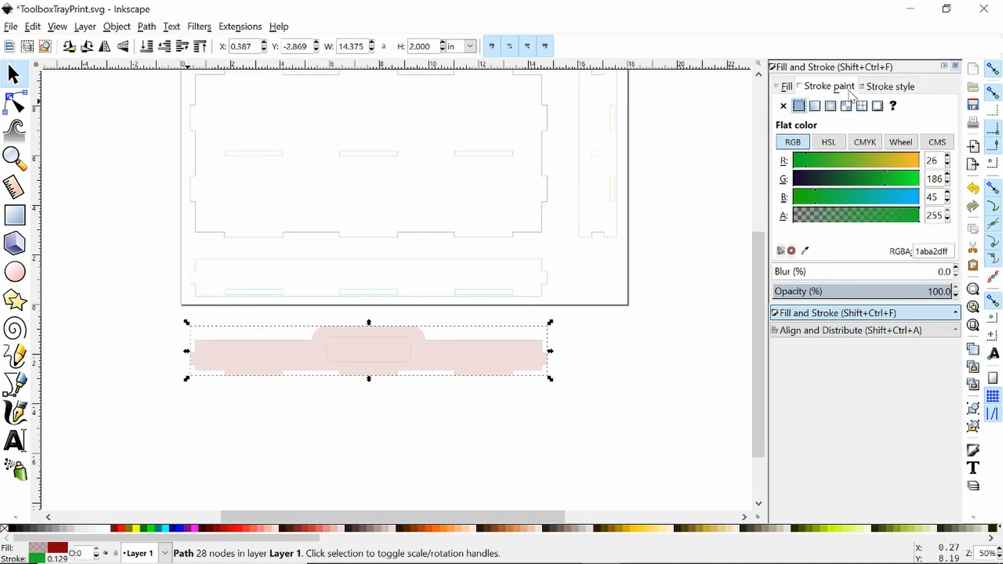
pyautogui.click(881, 84)
pyautogui.click(863, 107)
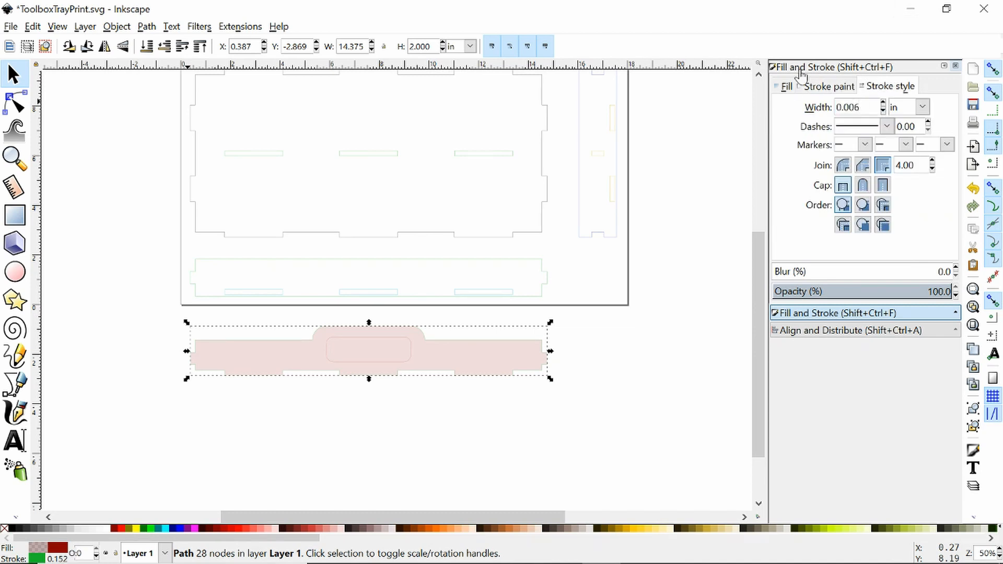
pyautogui.click(786, 86)
pyautogui.click(784, 107)
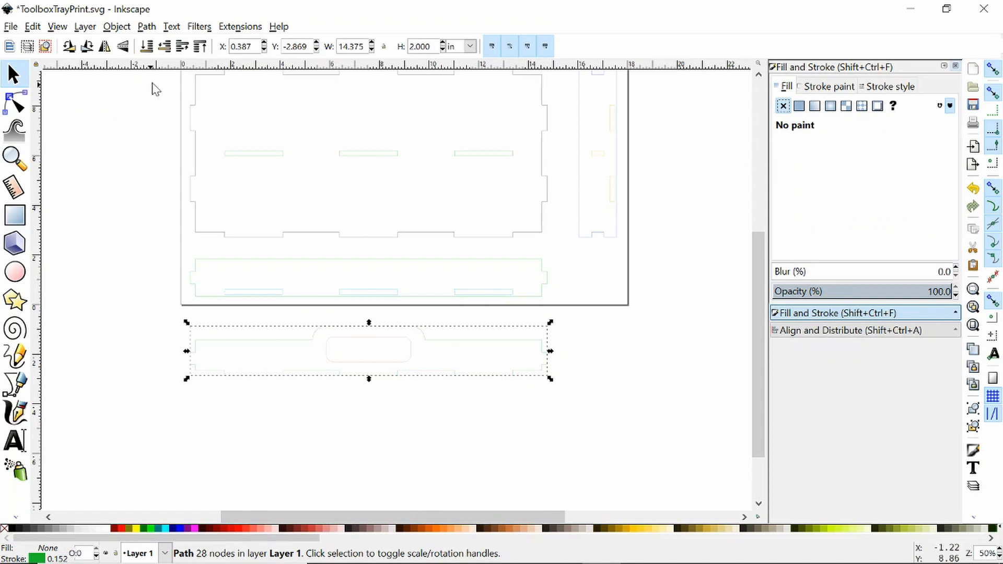
# Convert the handle panel's stroke to a path, break it apart and union the pieces into a single outline.
pyautogui.click(147, 27)
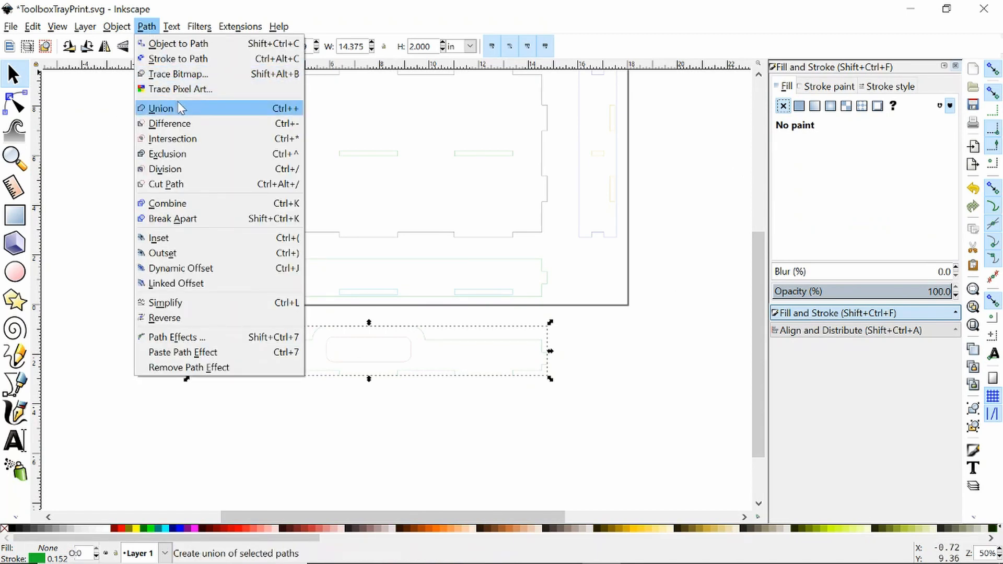
pyautogui.click(163, 58)
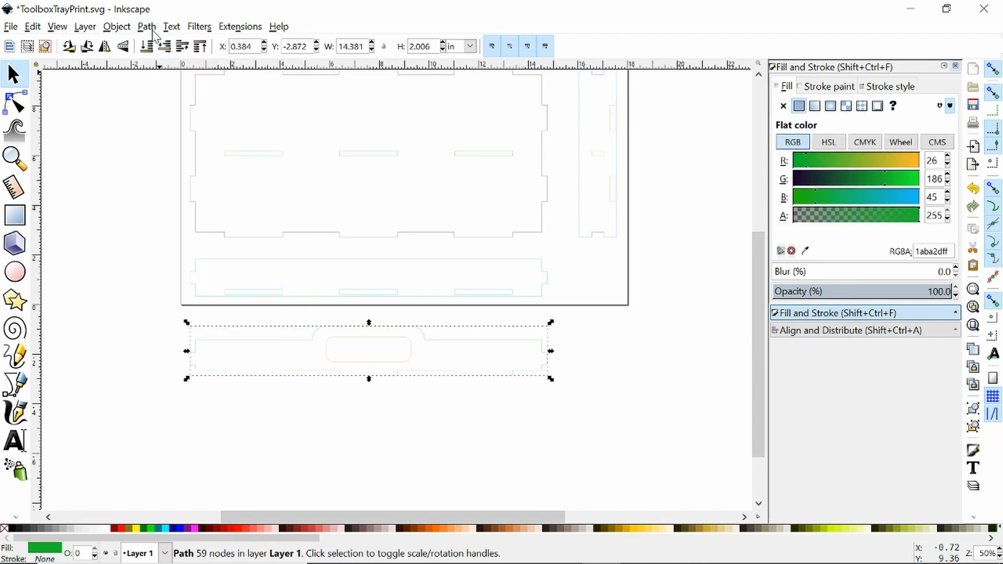
pyautogui.click(151, 29)
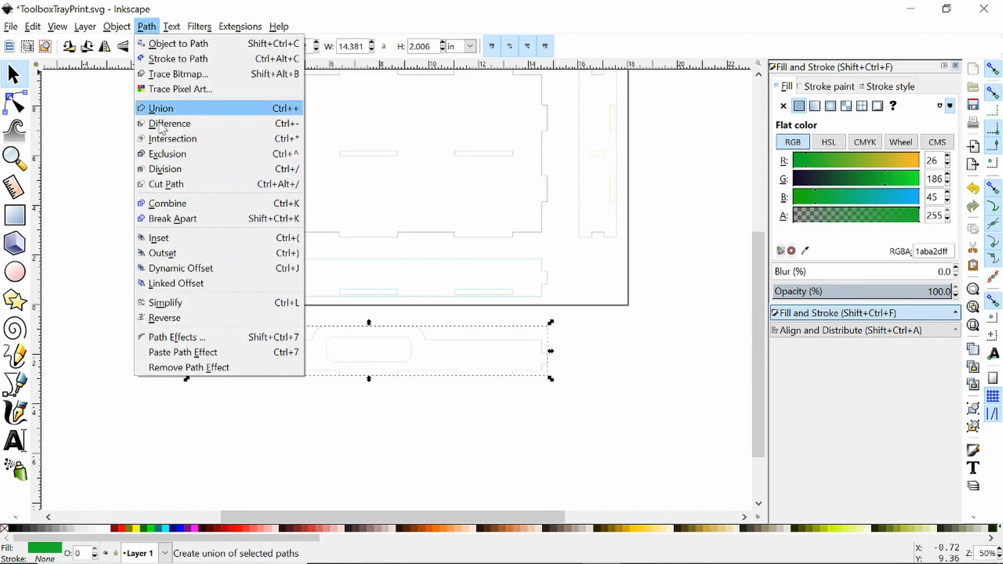
pyautogui.click(176, 218)
pyautogui.click(147, 26)
pyautogui.click(162, 108)
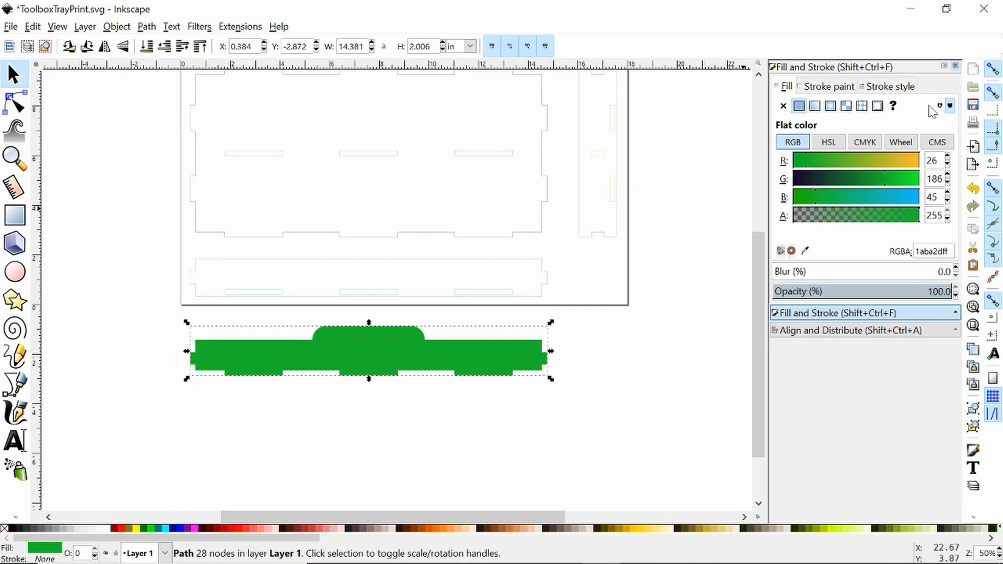
# Replace the handle panel's fill with a flat green stroke, RGBA 1aba2dff, and save the file.
pyautogui.click(783, 105)
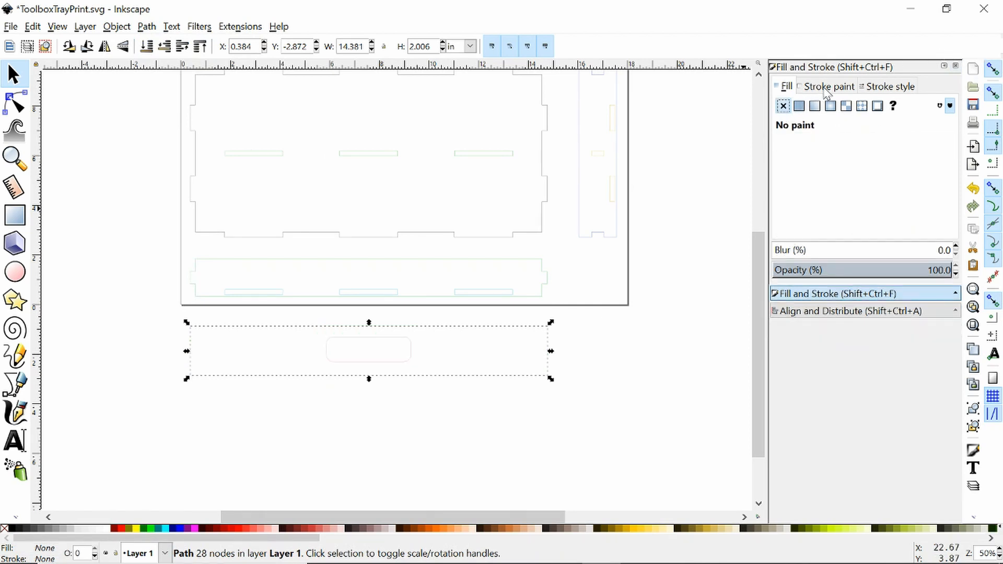
pyautogui.click(828, 87)
pyautogui.click(799, 105)
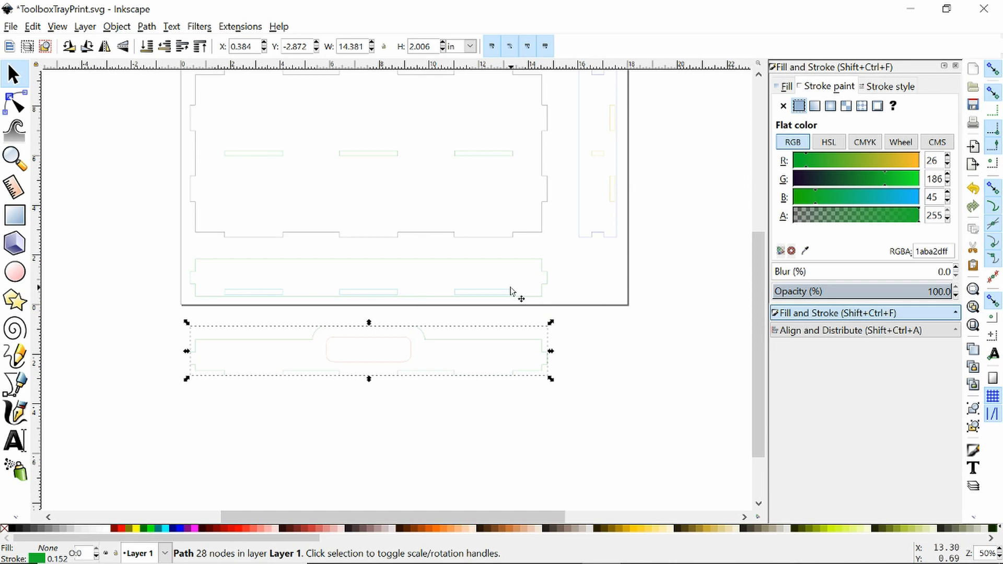
pyautogui.hotkey('ctrl', 's')
# Darken the handle panel's stroke by setting its green value to 39, RGBA 1a272dff, and save the file.
pyautogui.keyDown('ctrl'); pyautogui.scroll(3, 257, 317); pyautogui.keyUp('ctrl')
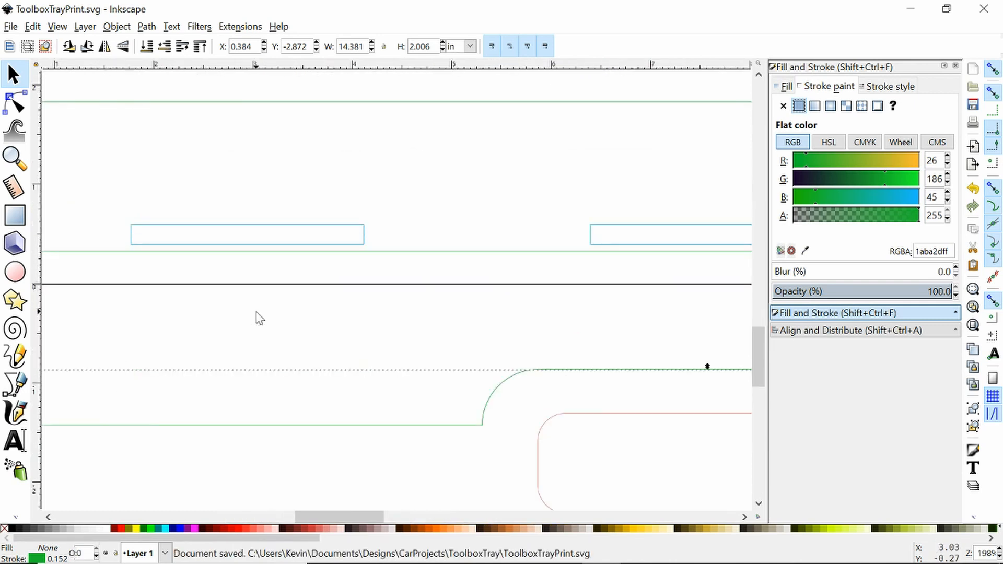
pyautogui.keyDown('ctrl'); pyautogui.scroll(-1, 289, 325); pyautogui.keyUp('ctrl')
pyautogui.moveTo(852, 184); pyautogui.dragTo(814, 184)
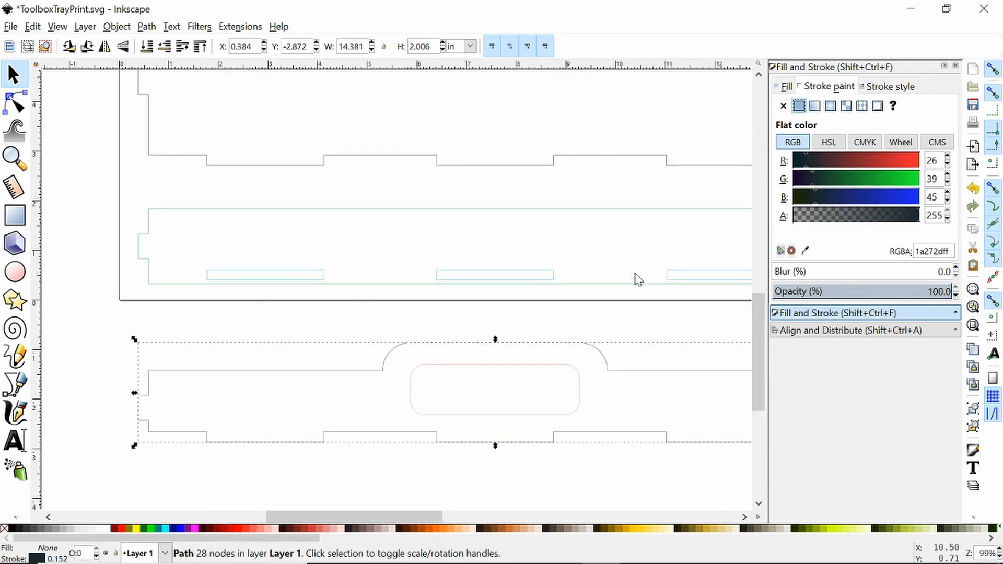
pyautogui.hotkey('ctrl', 's')
pyautogui.keyDown('ctrl'); pyautogui.scroll(-1, 259, 320); pyautogui.keyUp('ctrl')
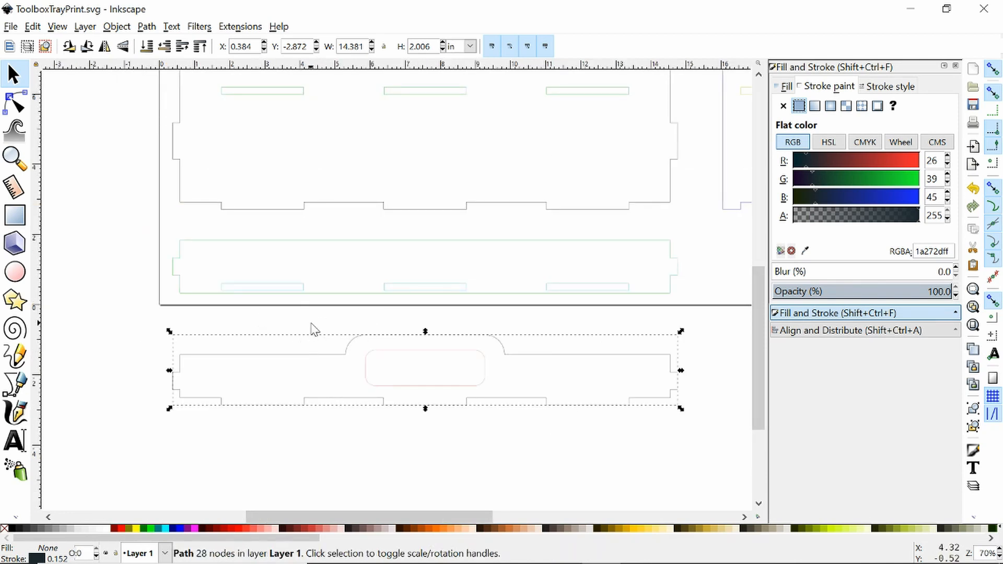
pyautogui.click(115, 26)
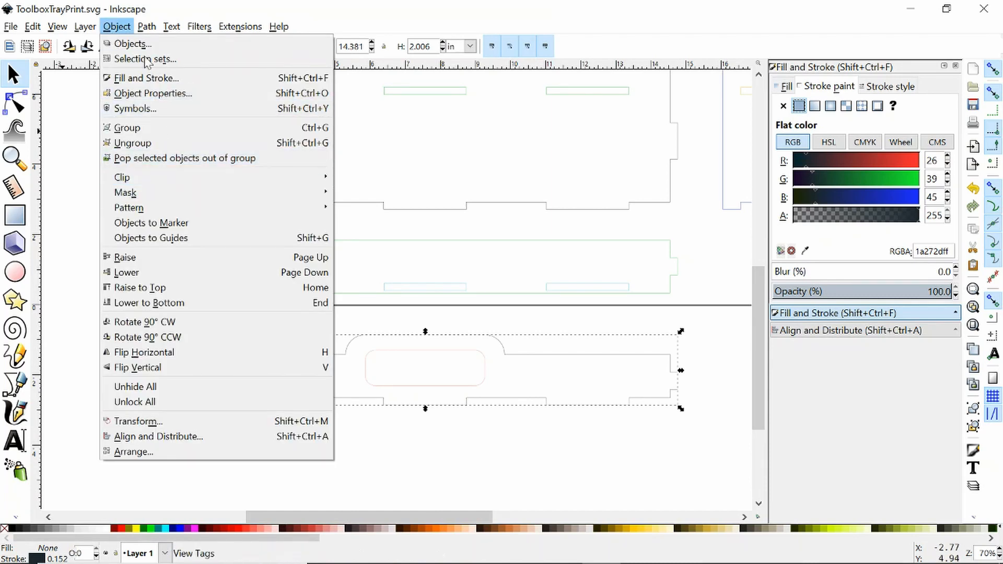
pyautogui.moveTo(147, 26)
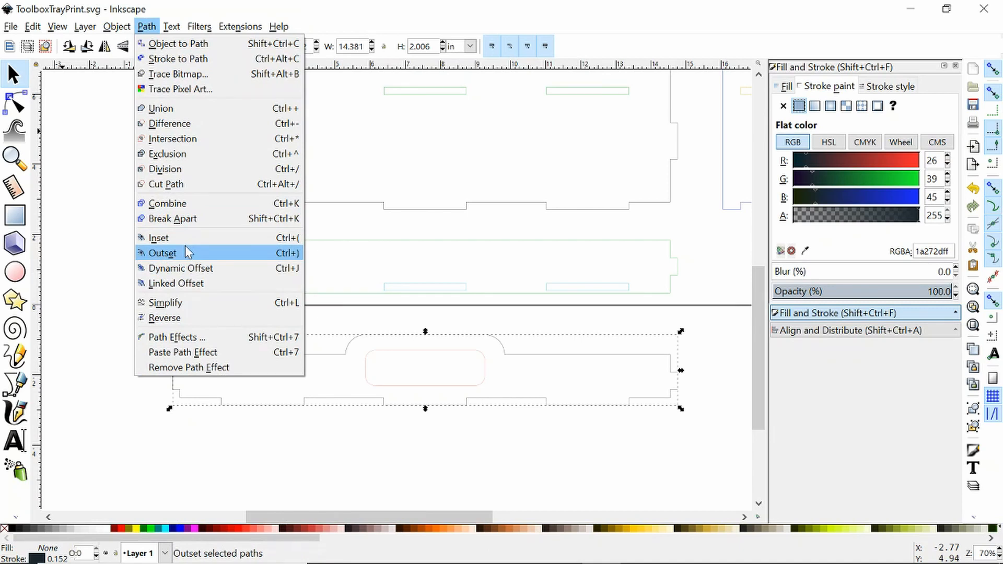
pyautogui.click(88, 232)
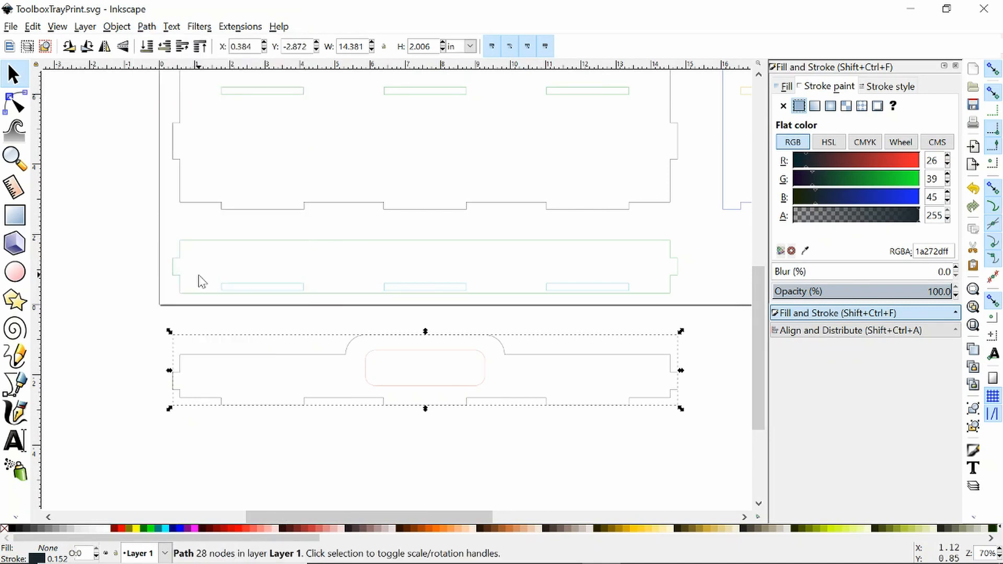
pyautogui.hotkey('ctrl', 's')
pyautogui.scroll(1, 380, 366)
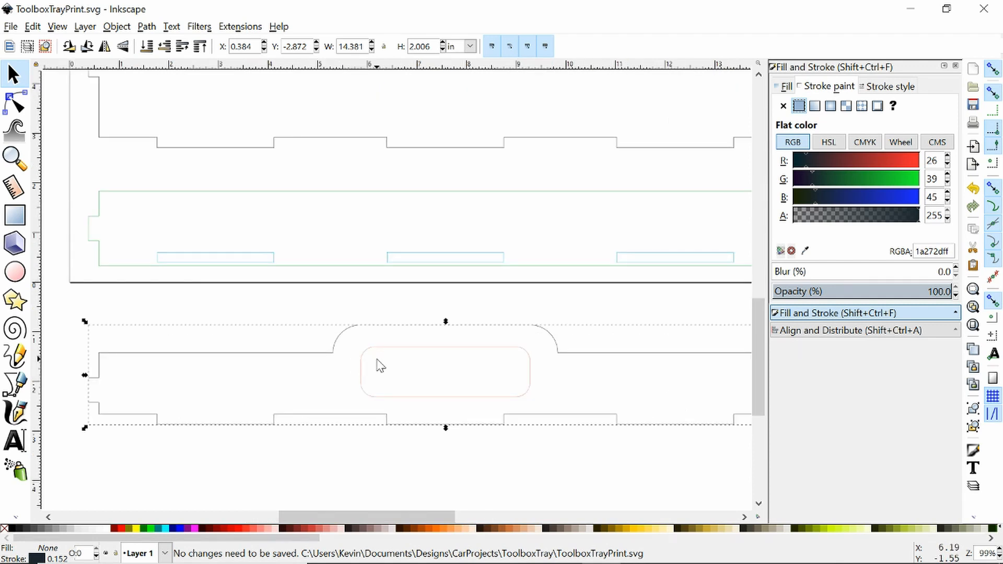
pyautogui.scroll(-3, 380, 366)
pyautogui.click(554, 315)
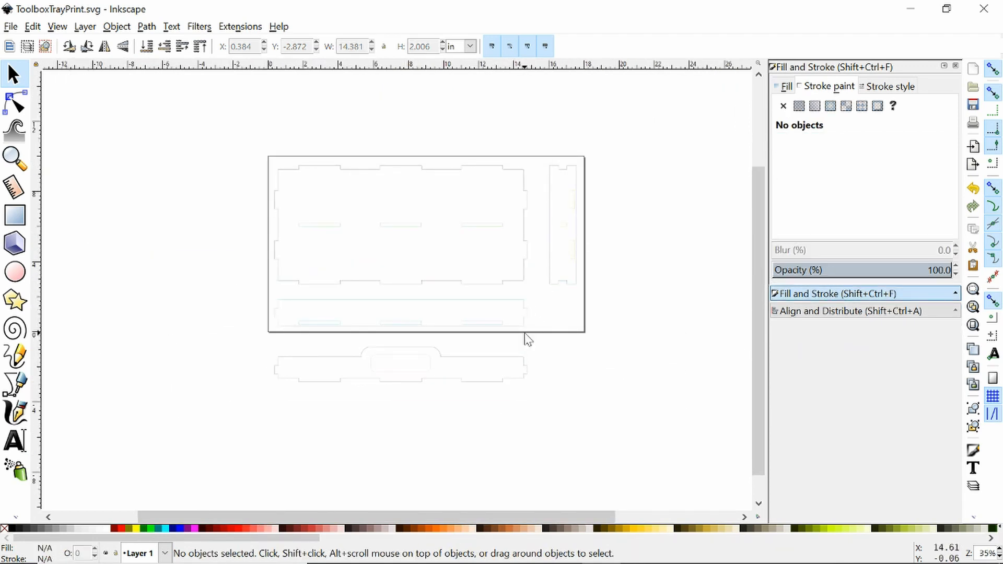
pyautogui.scroll(1, 509, 332)
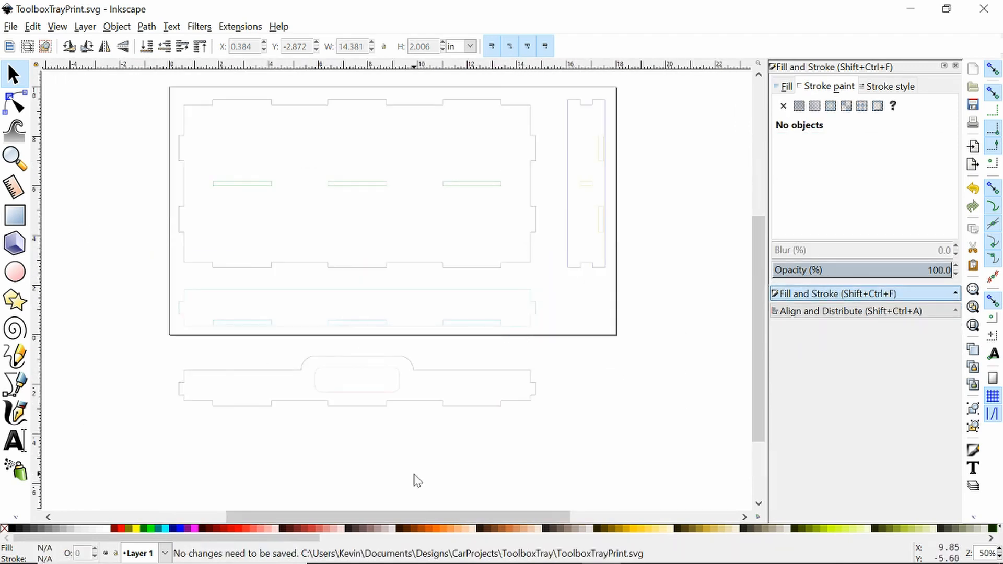
pyautogui.click(388, 328)
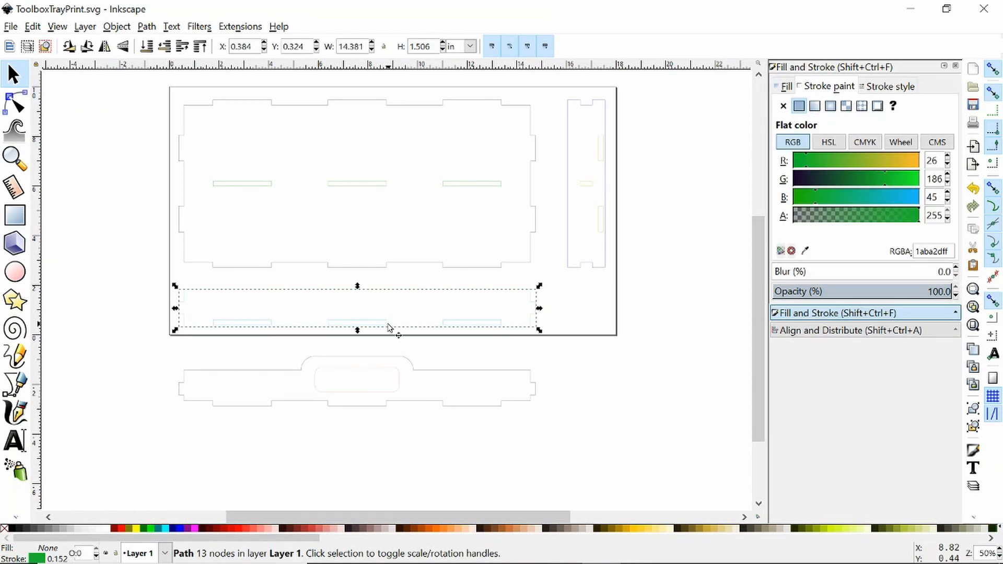
pyautogui.click(590, 183)
pyautogui.click(612, 182)
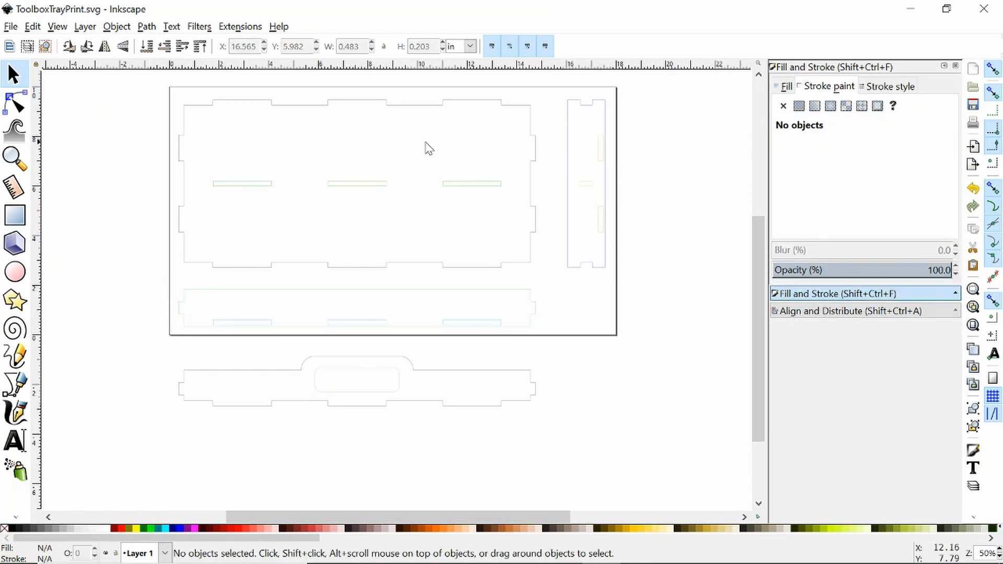
# Group the large panel outline with its three slots.
pyautogui.moveTo(154, 66); pyautogui.dragTo(503, 258)
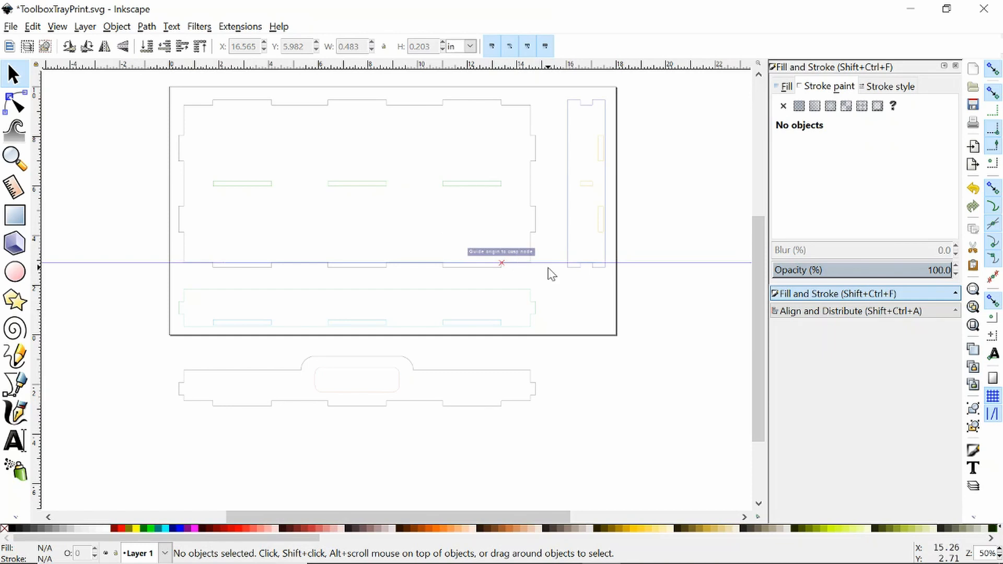
pyautogui.hotkey('ctrl', 'z')
pyautogui.moveTo(146, 82); pyautogui.dragTo(253, 148)
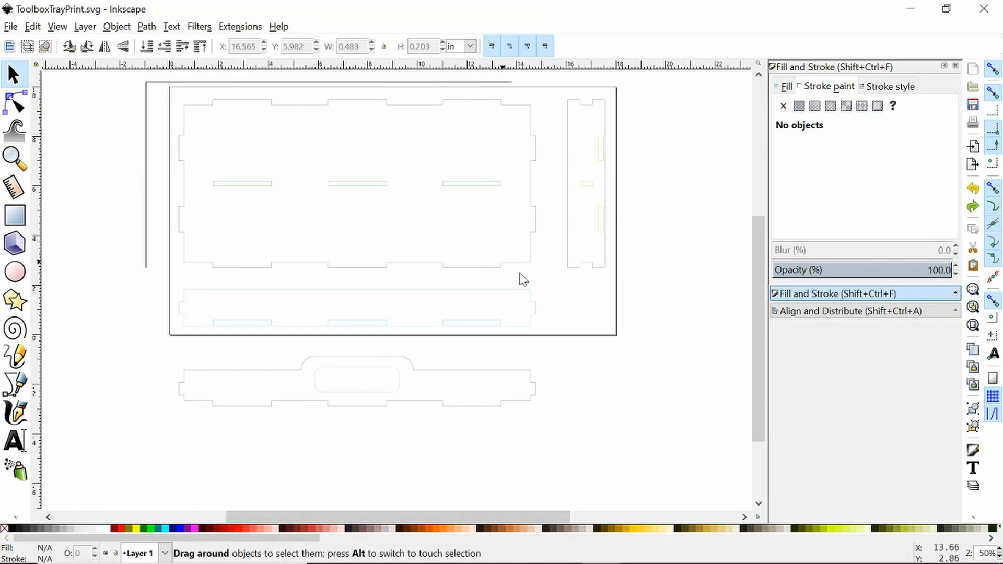
pyautogui.moveTo(524, 279)
pyautogui.mouseDown()
pyautogui.moveTo(555, 298)
pyautogui.moveTo(562, 275)
pyautogui.moveTo(552, 286)
pyautogui.mouseUp()
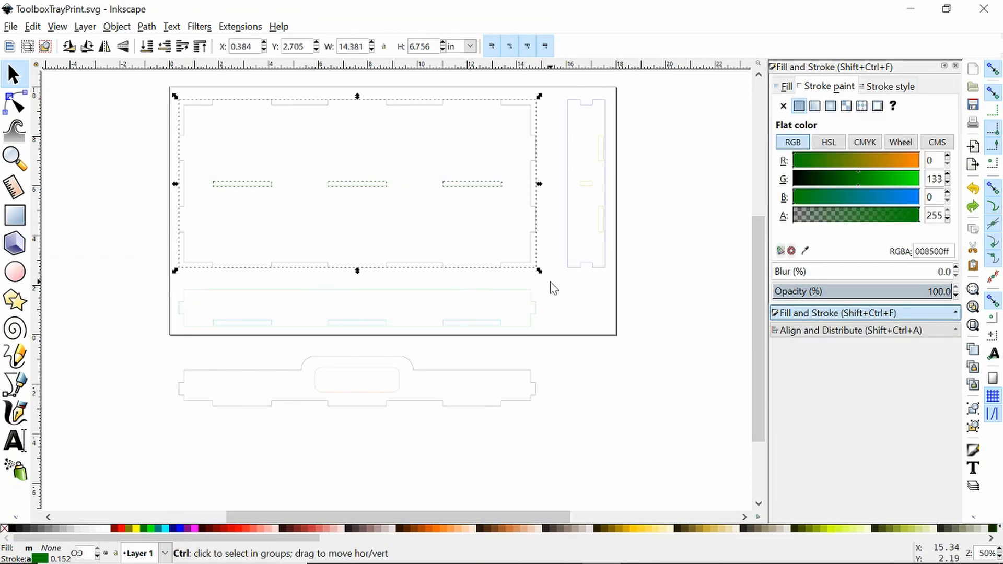
pyautogui.hotkey('ctrl', 'g')
# Group the narrow upright side panel with its slots, and the long panel with its three slots.
pyautogui.moveTo(559, 92); pyautogui.dragTo(665, 294)
pyautogui.hotkey('ctrl', 'g')
pyautogui.moveTo(150, 277)
pyautogui.mouseDown()
pyautogui.moveTo(495, 343)
pyautogui.moveTo(571, 342)
pyautogui.mouseUp()
pyautogui.hotkey('ctrl', 'g')
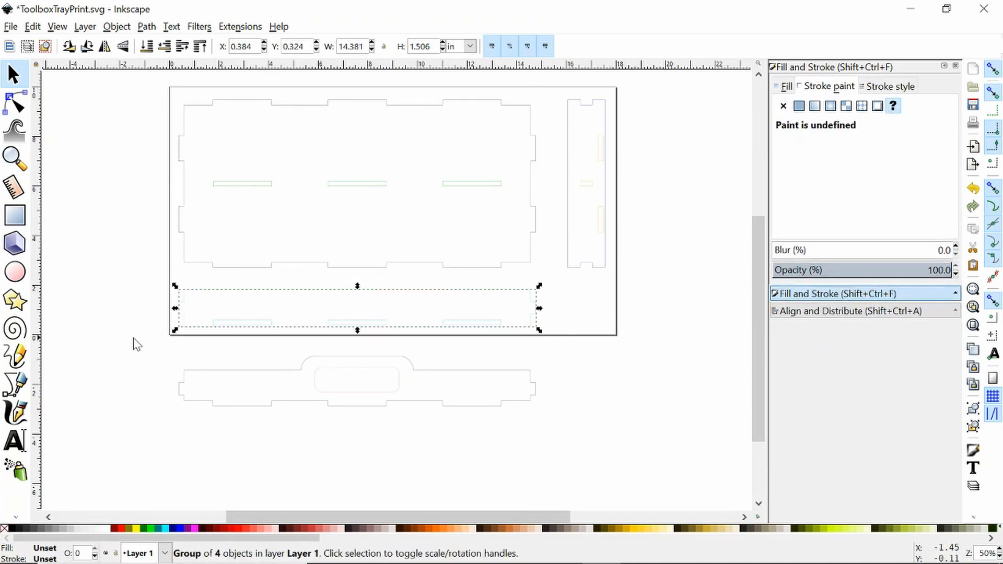
# Group the handle panel outline with its rounded handle cutout and save the file.
pyautogui.moveTo(134, 345); pyautogui.dragTo(634, 425)
pyautogui.hotkey('ctrl', 'g')
pyautogui.hotkey('ctrl', 's')
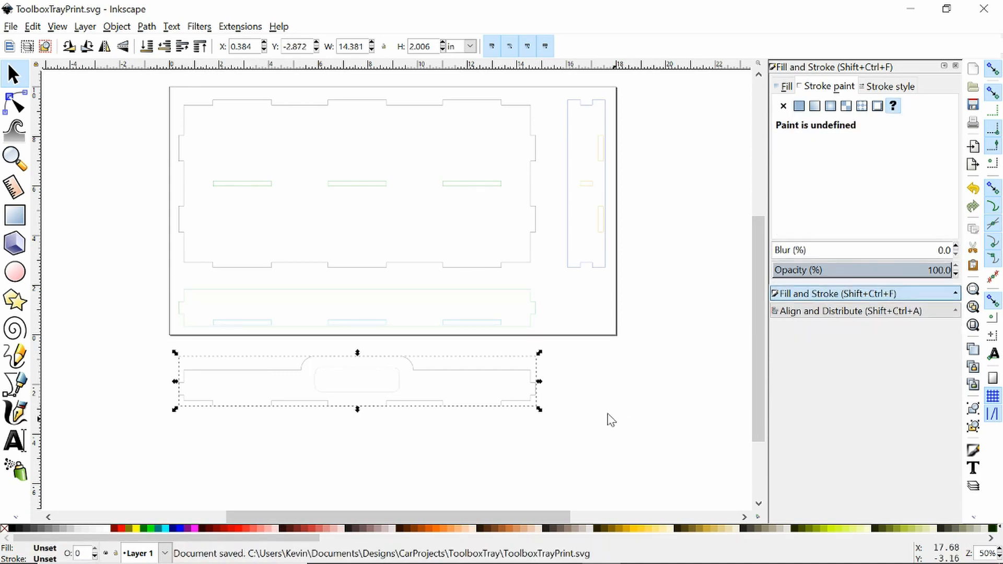
# Try to move the grouped long panel with its slots, undo the move and clear the selection.
pyautogui.click(107, 365)
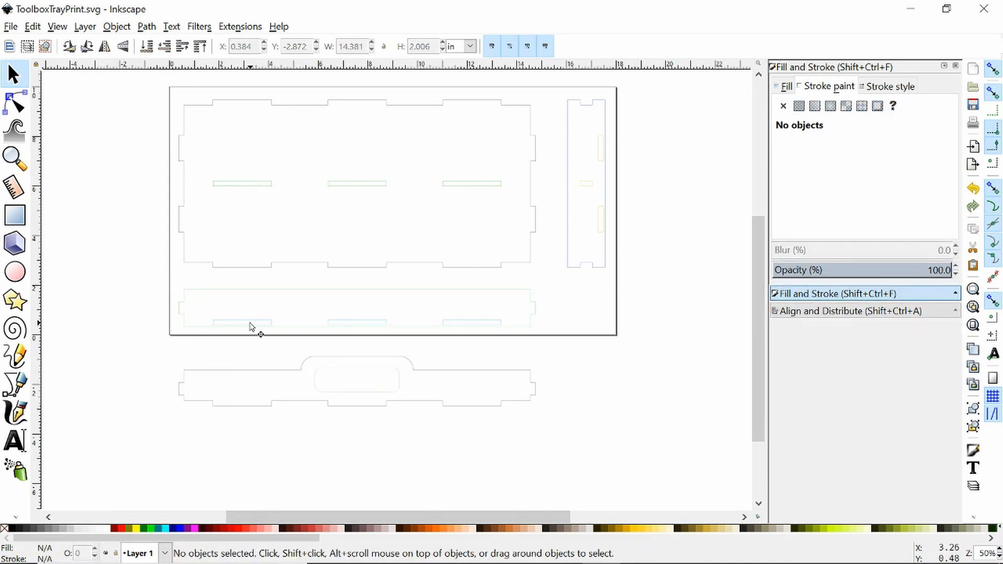
pyautogui.moveTo(250, 327); pyautogui.dragTo(150, 345)
pyautogui.hotkey('ctrl', 'z')
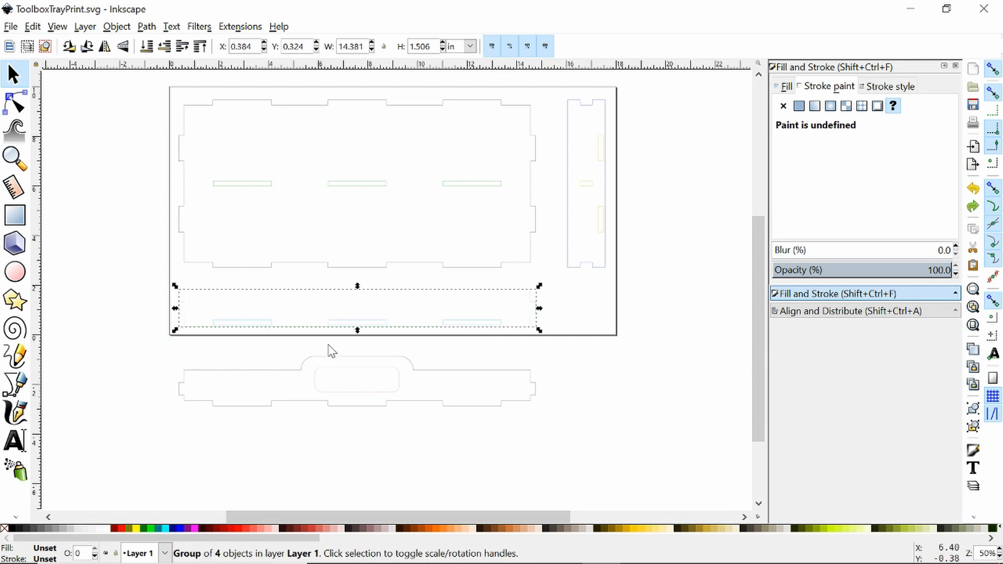
pyautogui.click(647, 327)
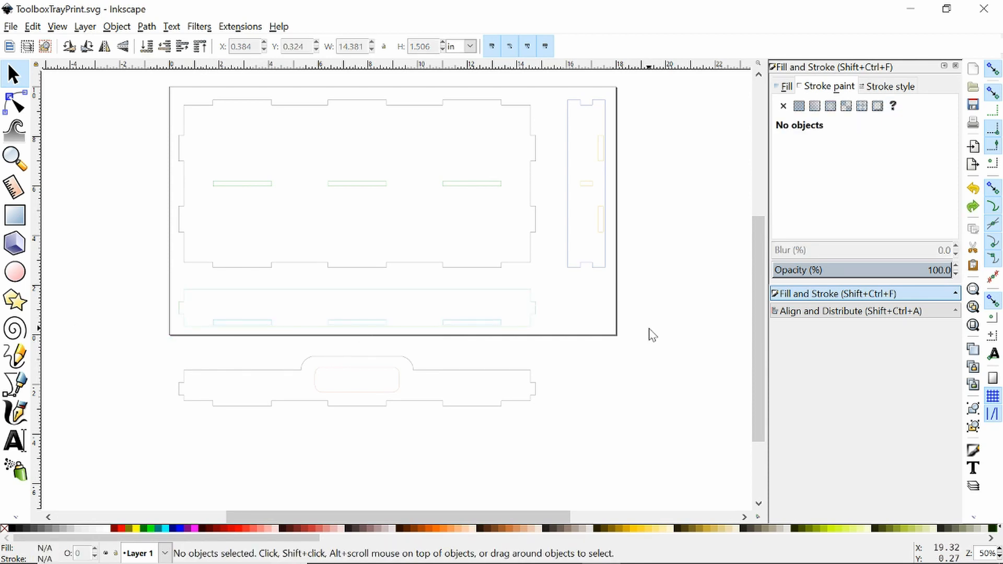